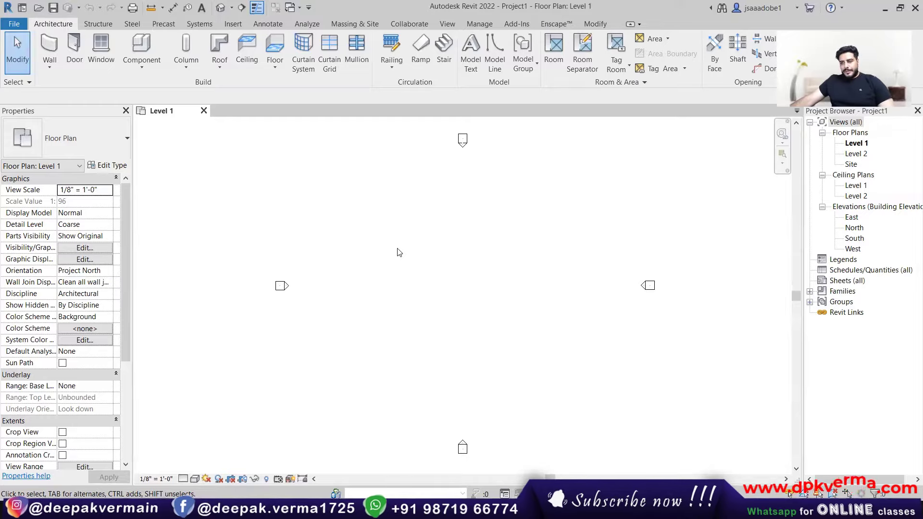
Step: Examine the four elevation markers in the Level 1 floor plan, including the north marker up close
scroll(435, 260, "down", 1)
middle_click_drag(450, 264, 429, 254)
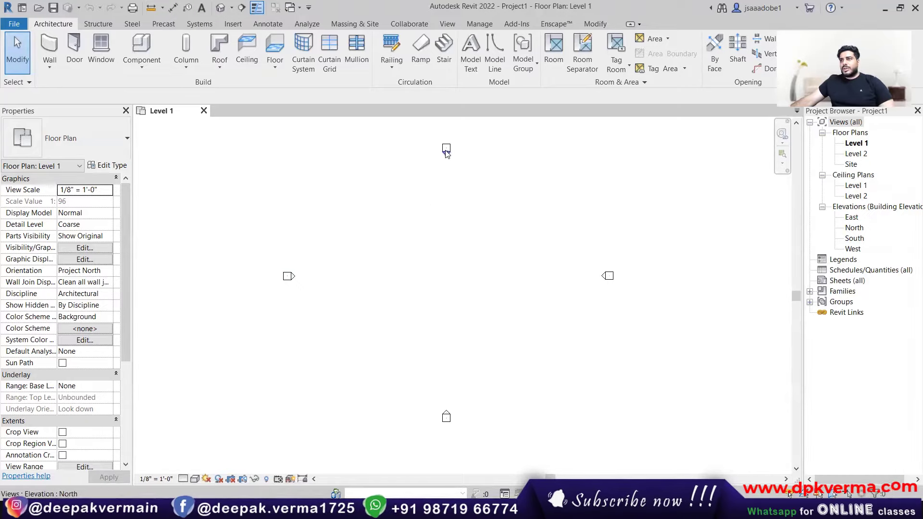
scroll(447, 154, "up", 5)
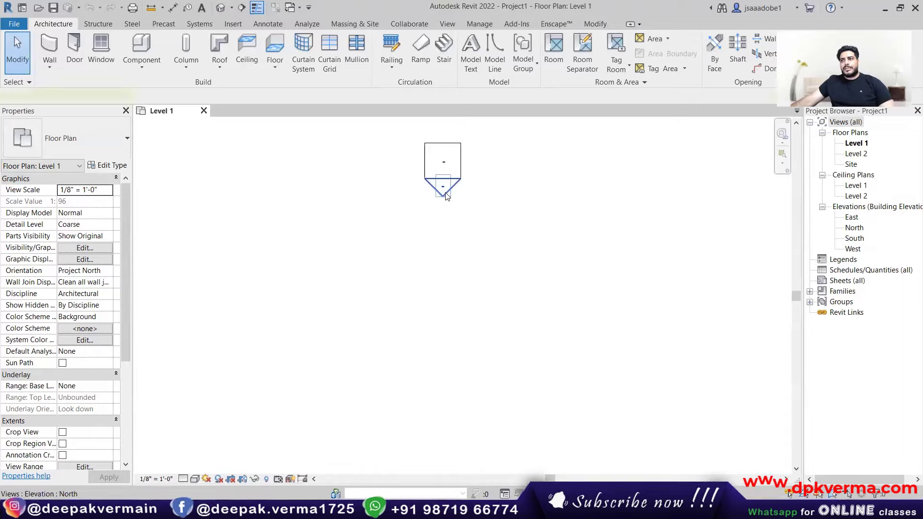
left_click(447, 195)
scroll(443, 183, "down", 5)
left_click(422, 167)
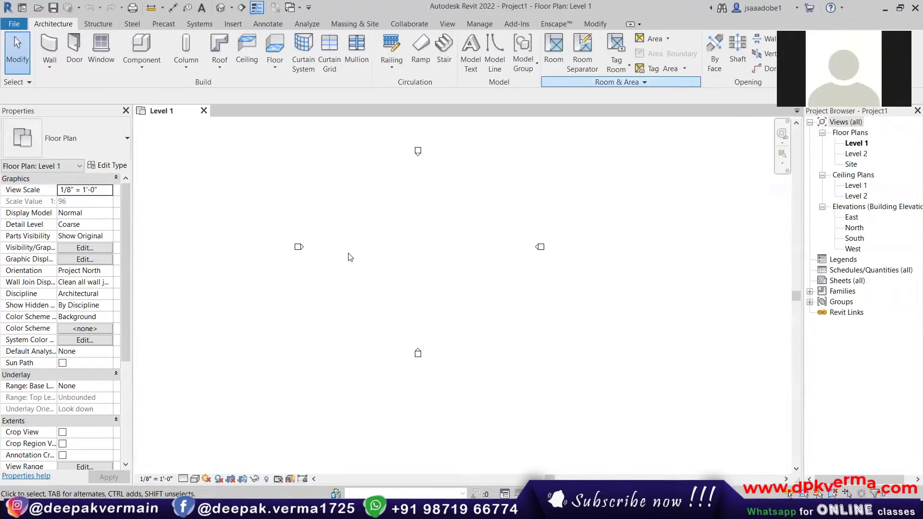
mouse_move(412, 239)
middle_mouse_down()
mouse_move(410, 261)
mouse_move(420, 244)
middle_mouse_up()
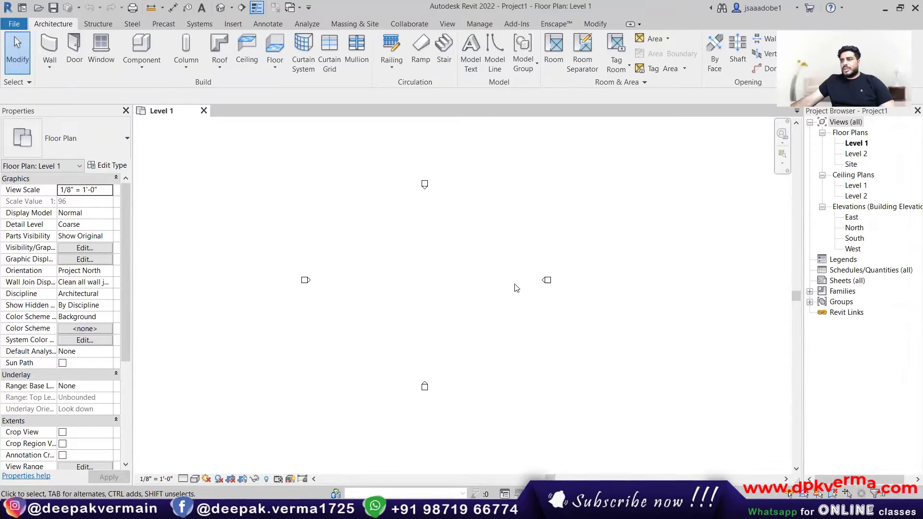
scroll(418, 245, "up", 1)
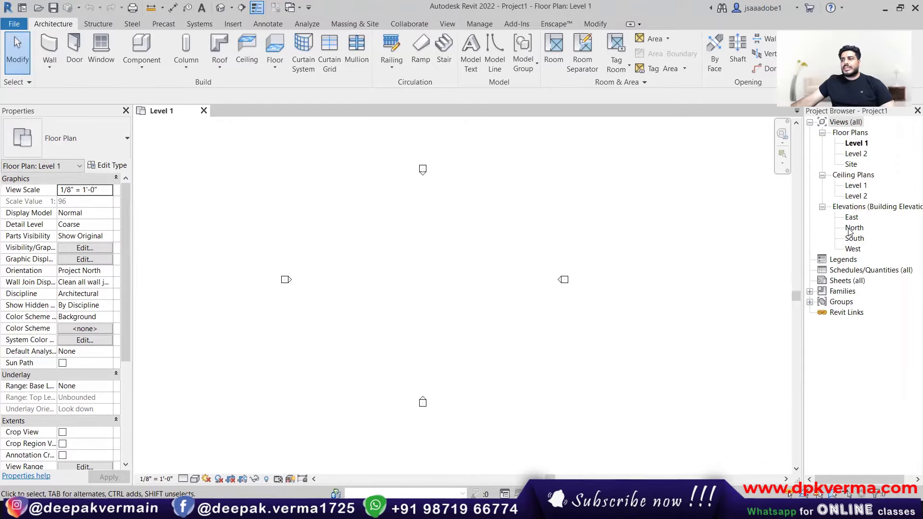
mouse_move(30, 275)
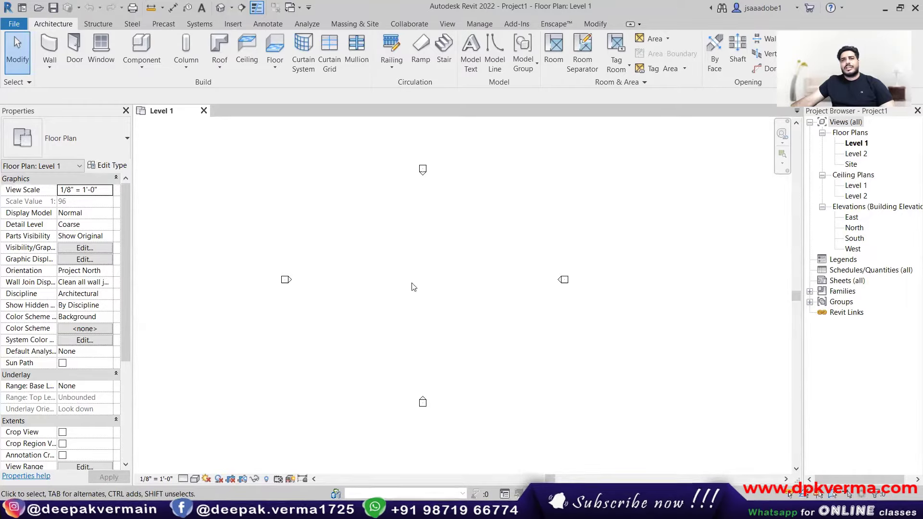
Step: Open the North elevation to examine its level lines, and return to the Level 1 floor plan
double_click(852, 228)
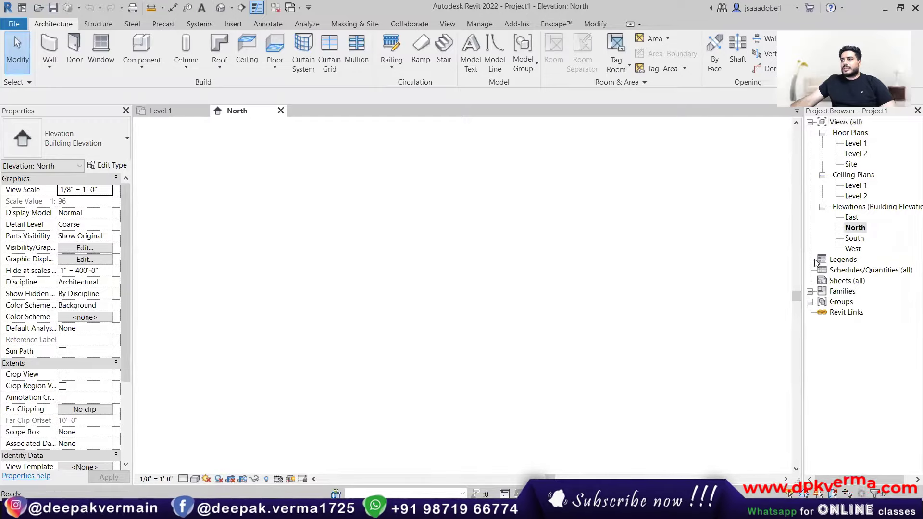
scroll(711, 308, "up", 3)
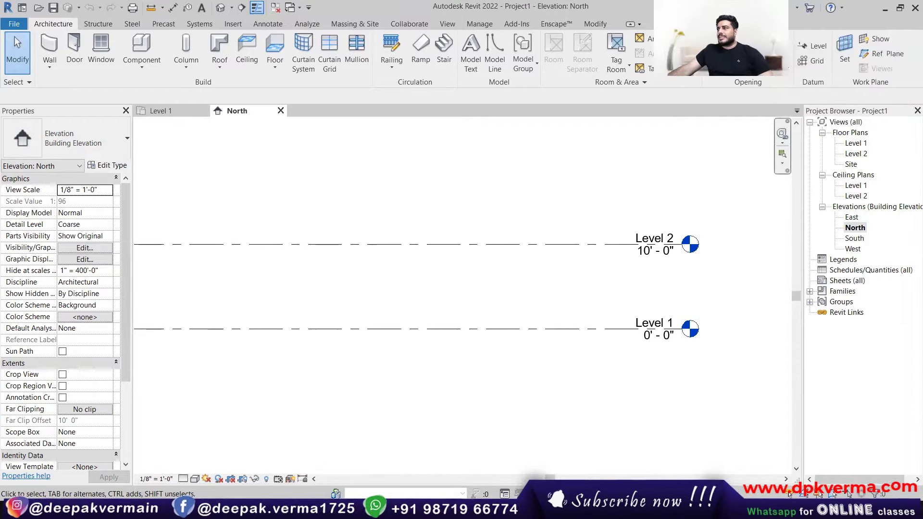
double_click(856, 143)
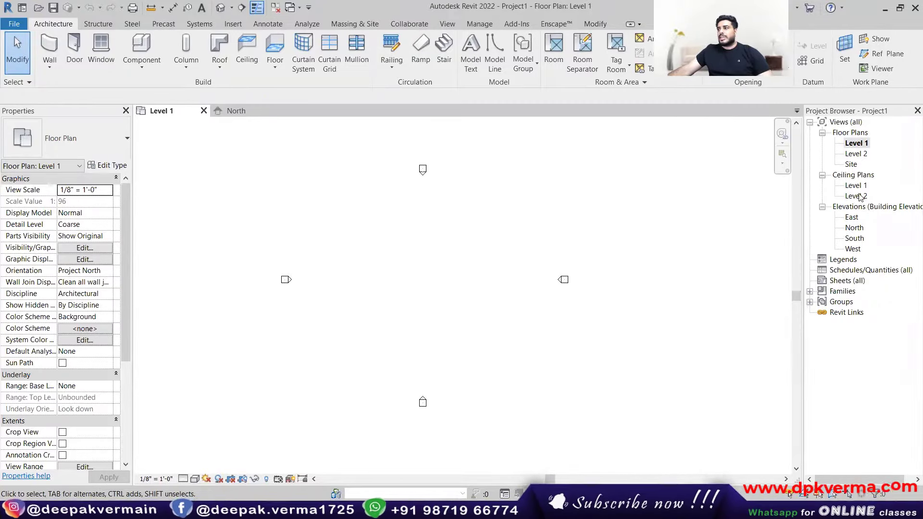
middle_click_drag(430, 247, 433, 246)
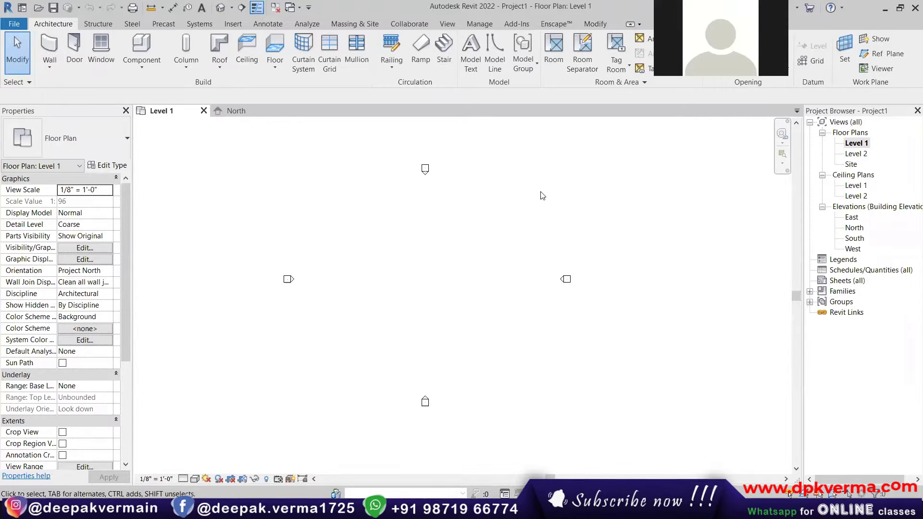
mouse_move(506, 231)
middle_mouse_down()
mouse_move(480, 241)
mouse_move(511, 247)
middle_mouse_up()
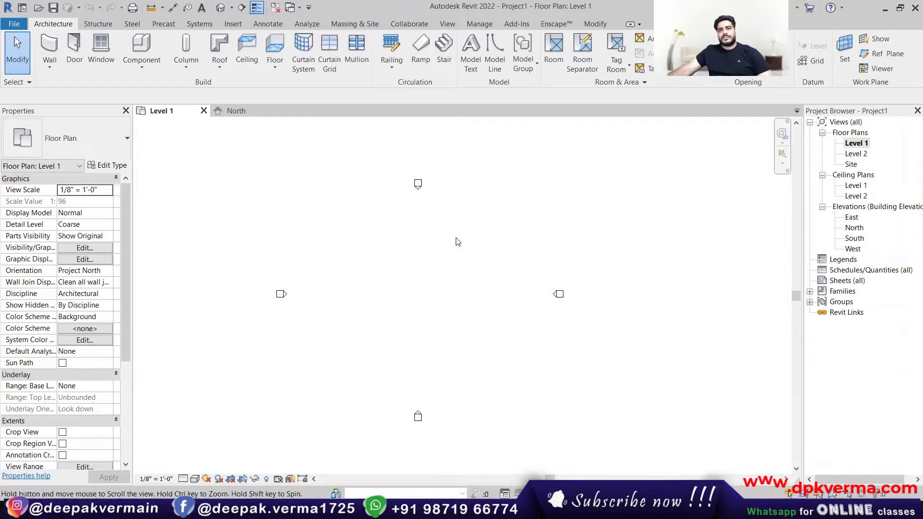
middle_click_drag(426, 253, 442, 247)
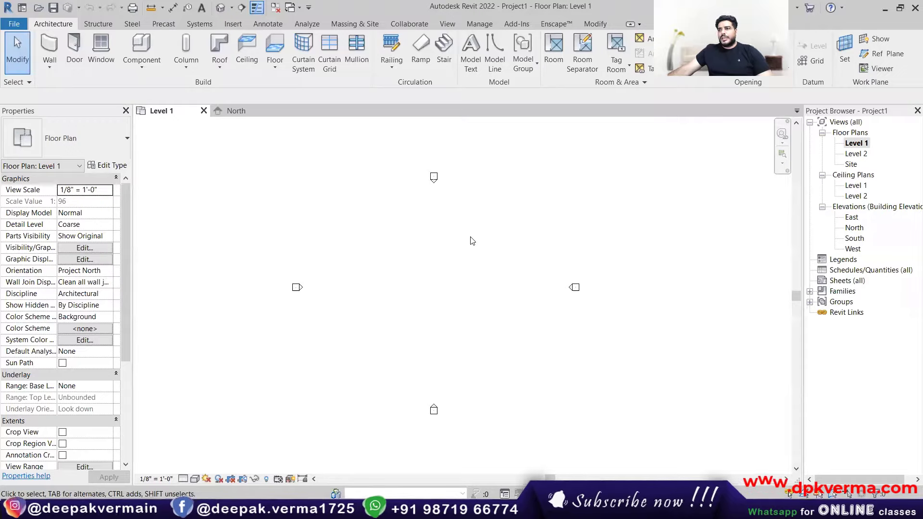
Step: Draw a rectangular enclosure of Generic - 8" walls between the elevation markers in the Level 1 floor plan
left_click(49, 50)
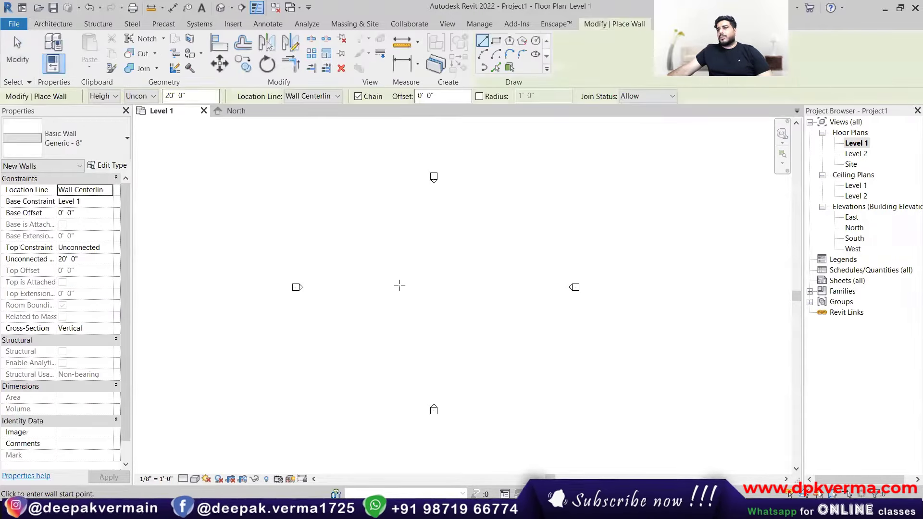
left_click(390, 286)
key("Escape")
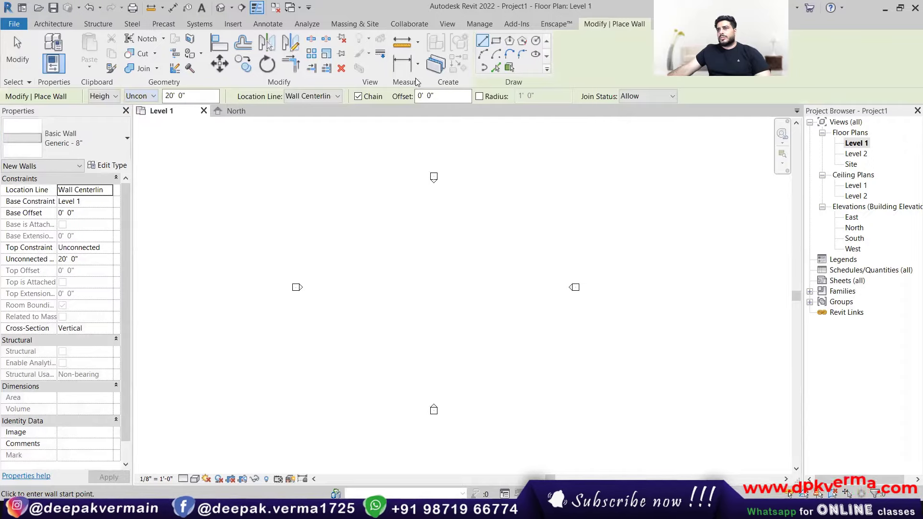
left_click(496, 41)
left_click(410, 262)
left_click(463, 304)
key("Escape")
key("Escape")
middle_click_drag(482, 284, 479, 270)
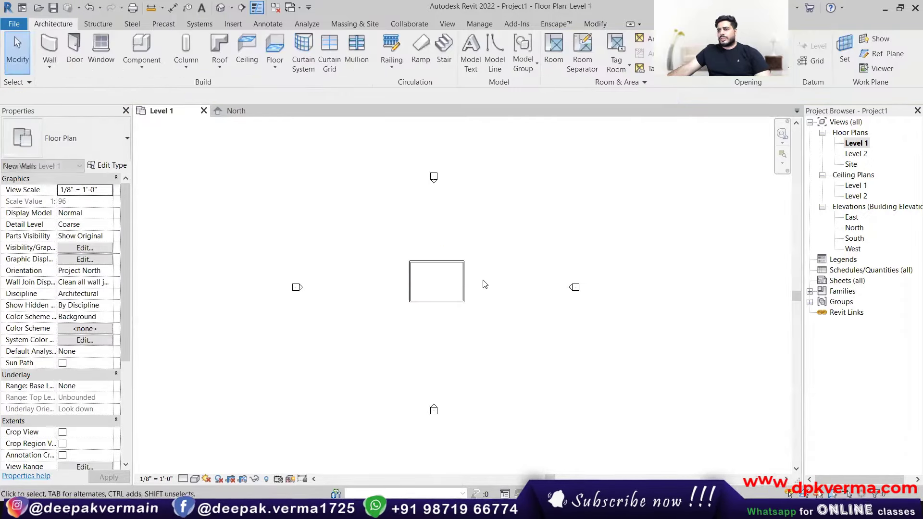
scroll(440, 267, "up", 5)
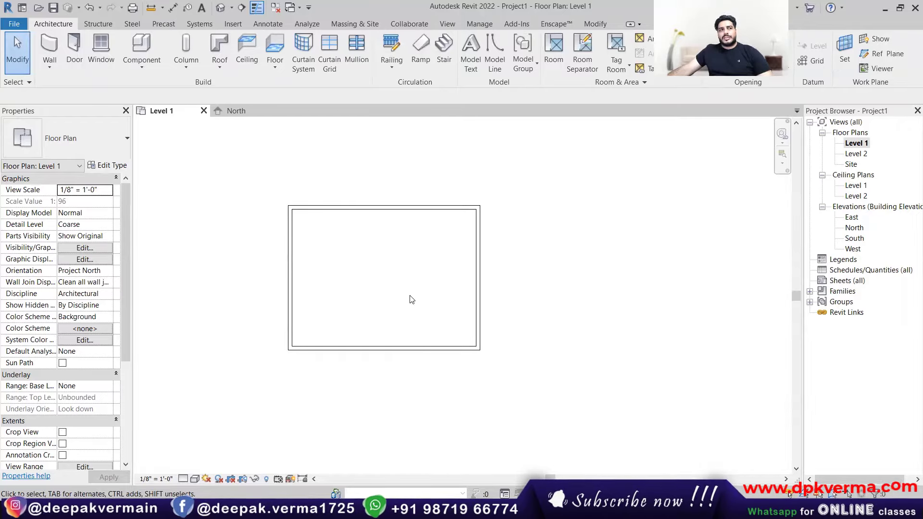
scroll(439, 299, "down", 4)
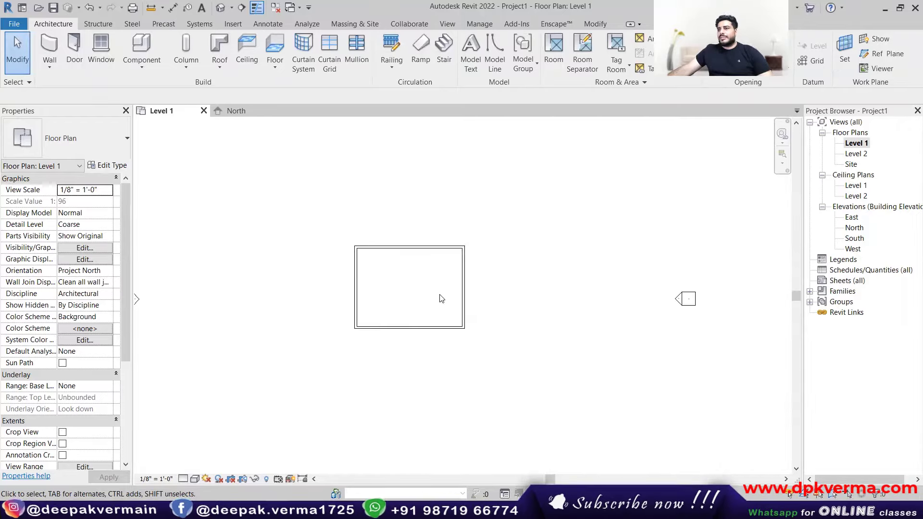
Step: In the North elevation, set the top constraint of all four walls to Level 2
double_click(855, 228)
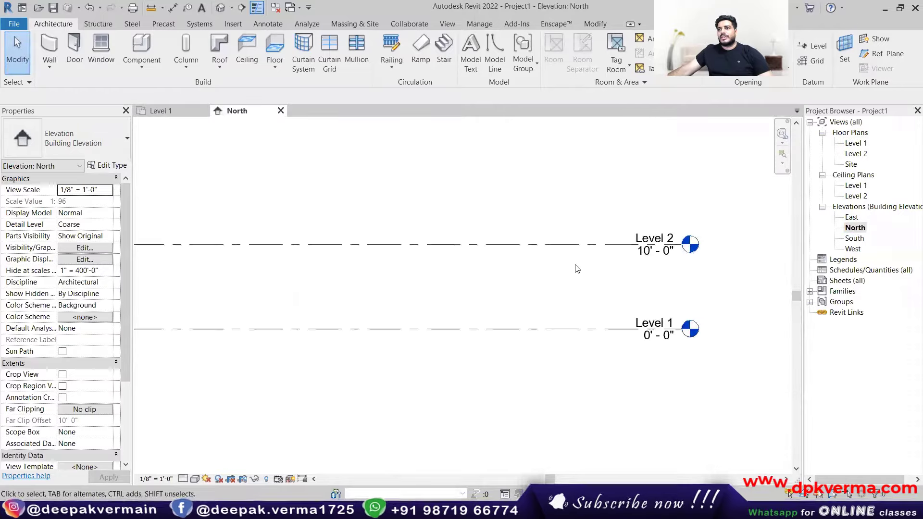
scroll(575, 269, "down", 3)
middle_click_drag(559, 287, 596, 284)
left_click_drag(485, 212, 335, 247)
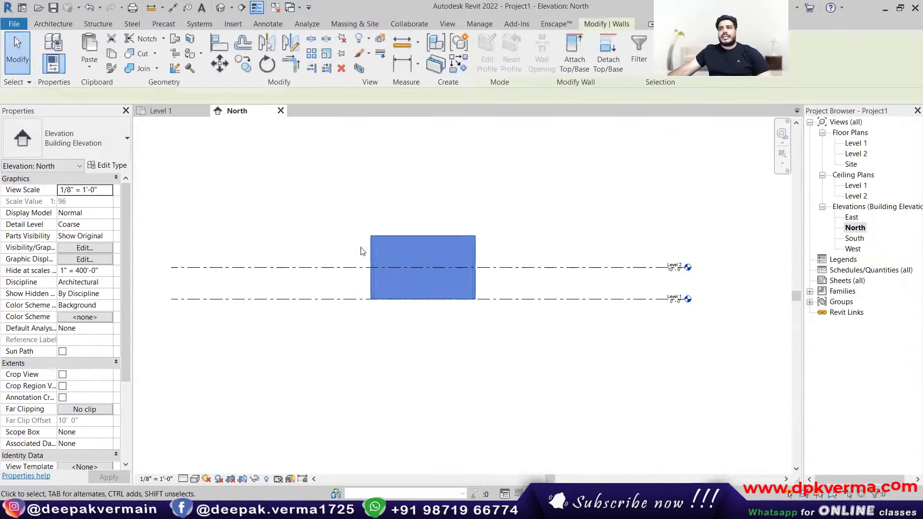
left_click(81, 247)
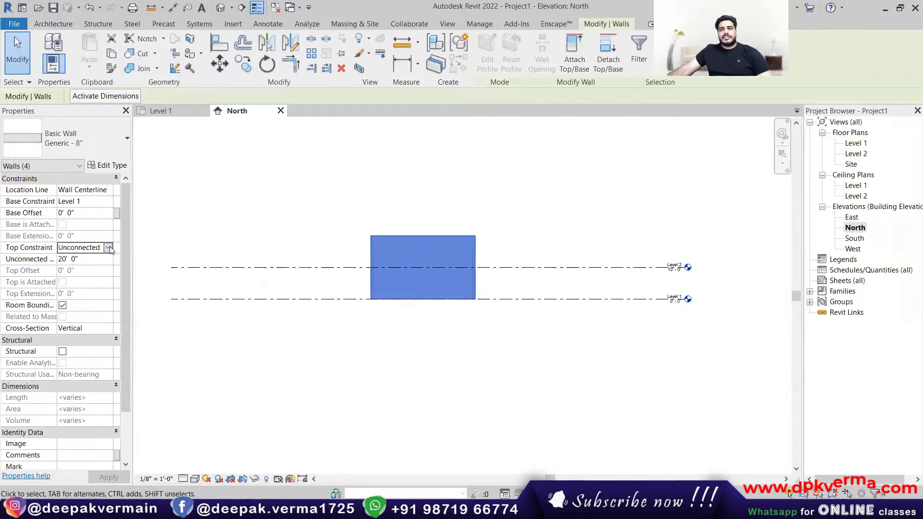
left_click(108, 247)
left_click(95, 281)
left_click(312, 195)
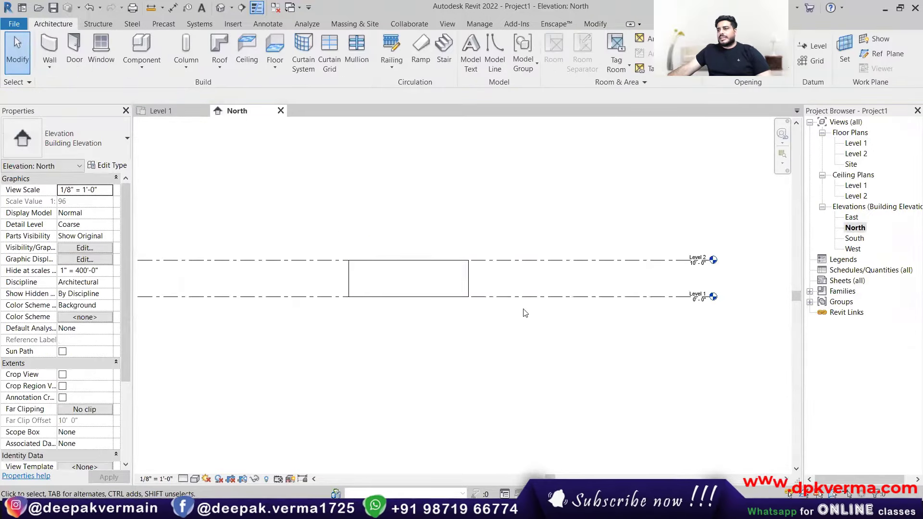
Step: Delete all four walls of the rectangular enclosure in the North elevation
scroll(495, 301, "up", 3)
middle_click_drag(495, 301, 449, 309)
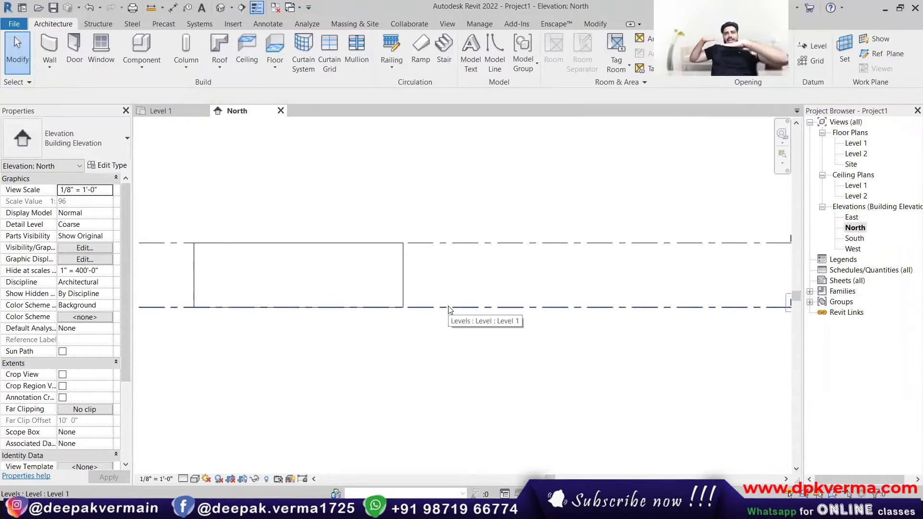
middle_click_drag(499, 302, 392, 309)
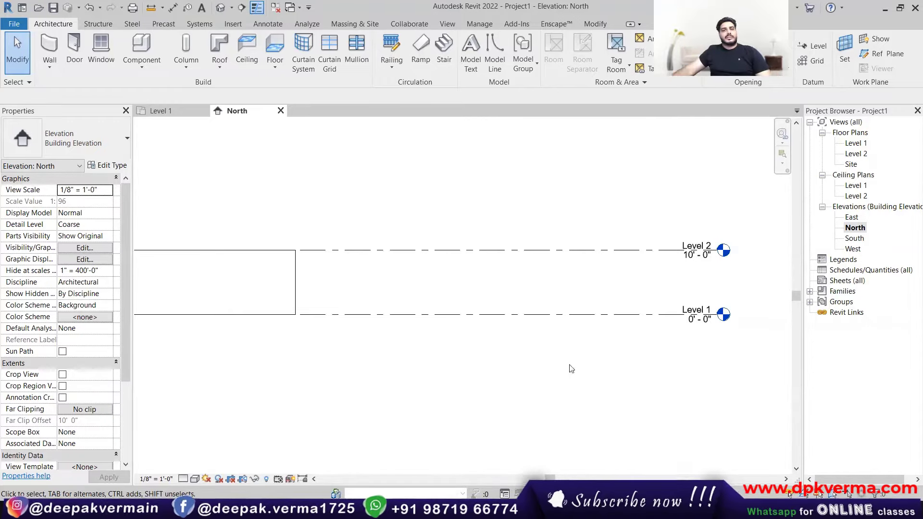
scroll(306, 309, "down", 4)
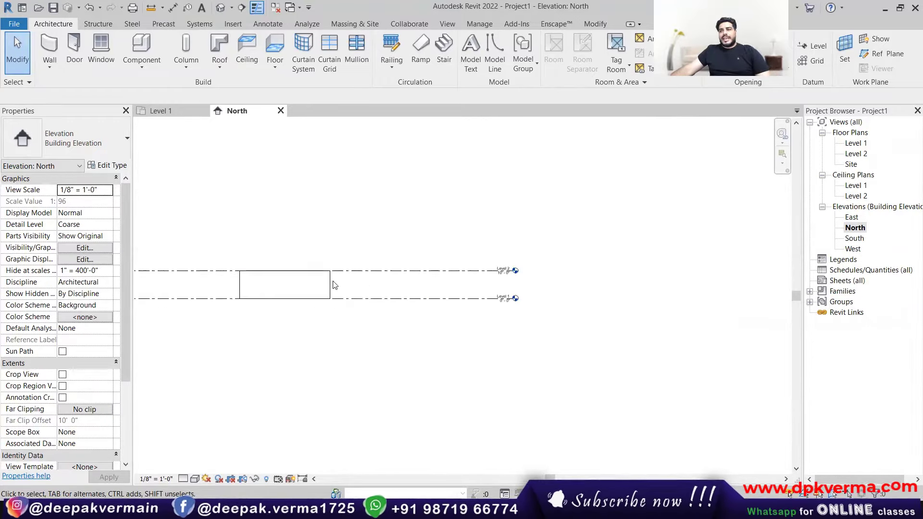
scroll(313, 283, "up", 2)
scroll(278, 293, "up", 2)
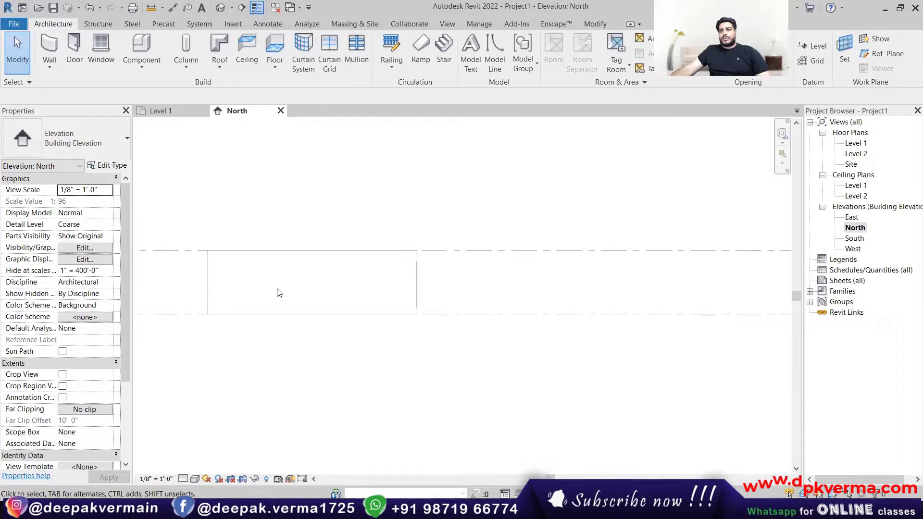
left_click(210, 280)
left_click_drag(211, 229, 410, 350)
key("Delete")
scroll(439, 315, "down", 3)
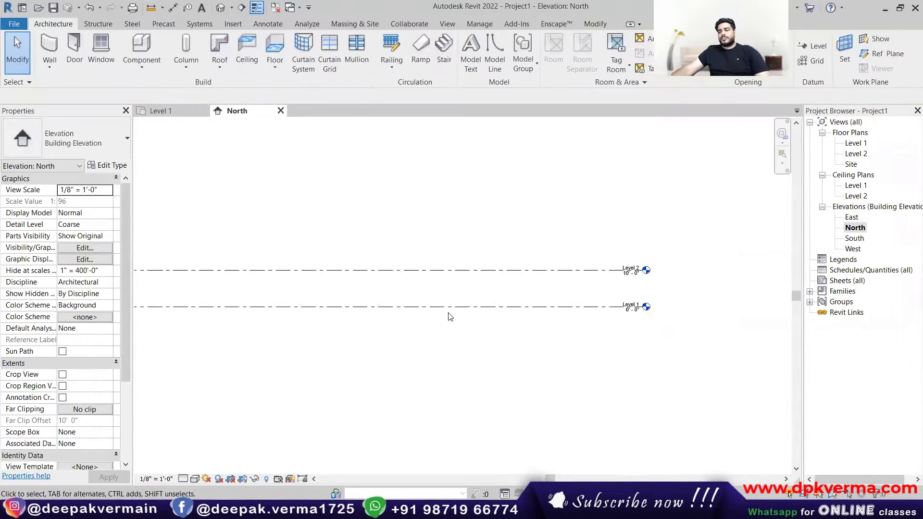
Step: Set the elevation of Level 2 to 15'
scroll(586, 296, "up", 5)
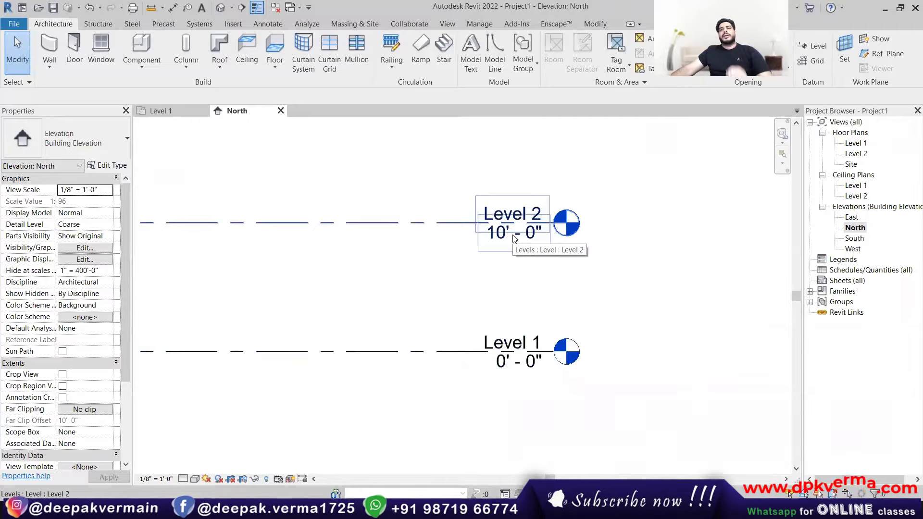
scroll(444, 281, "down", 2)
middle_click_drag(434, 294, 442, 291)
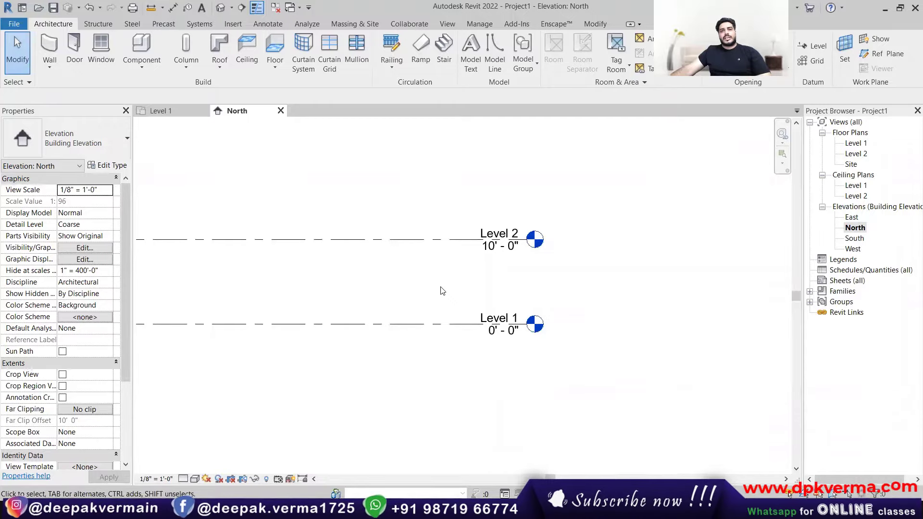
scroll(493, 283, "up", 2)
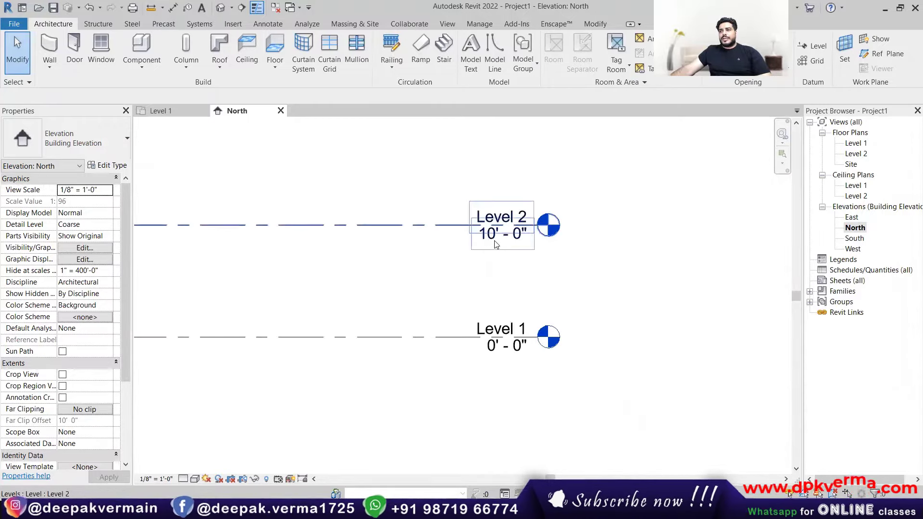
left_click(496, 244)
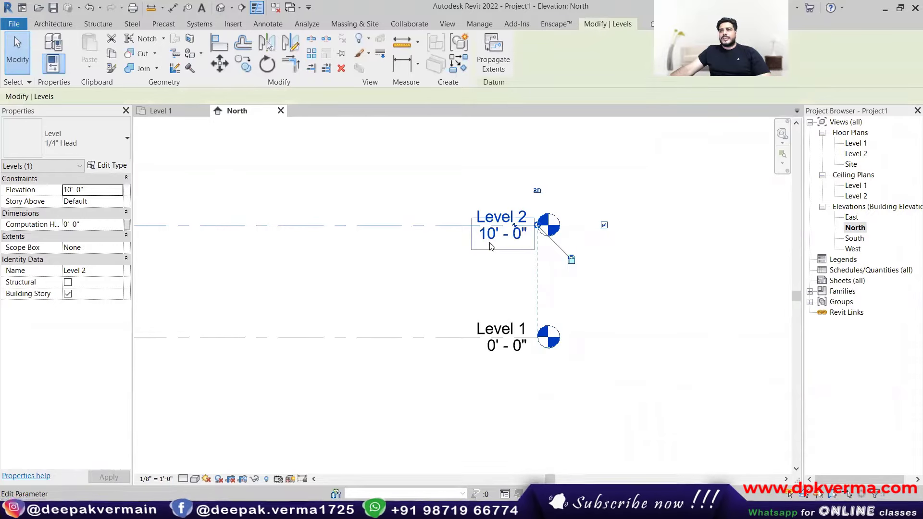
left_click(490, 247)
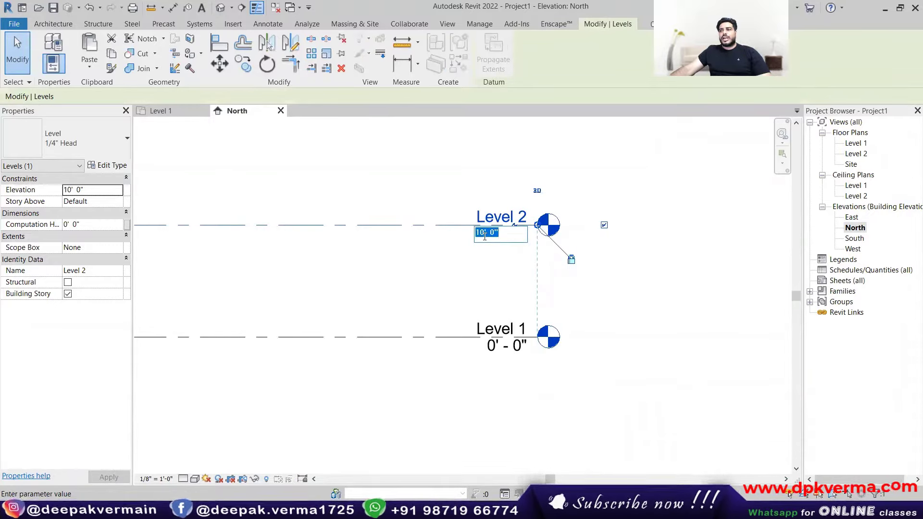
type("15")
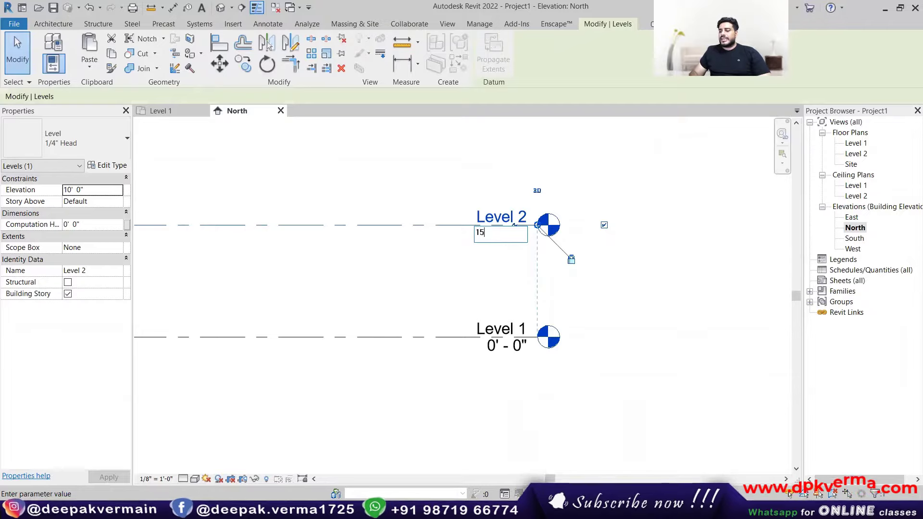
key("Return")
scroll(484, 241, "down", 3)
scroll(488, 287, "down", 1)
middle_click_drag(487, 288, 528, 277)
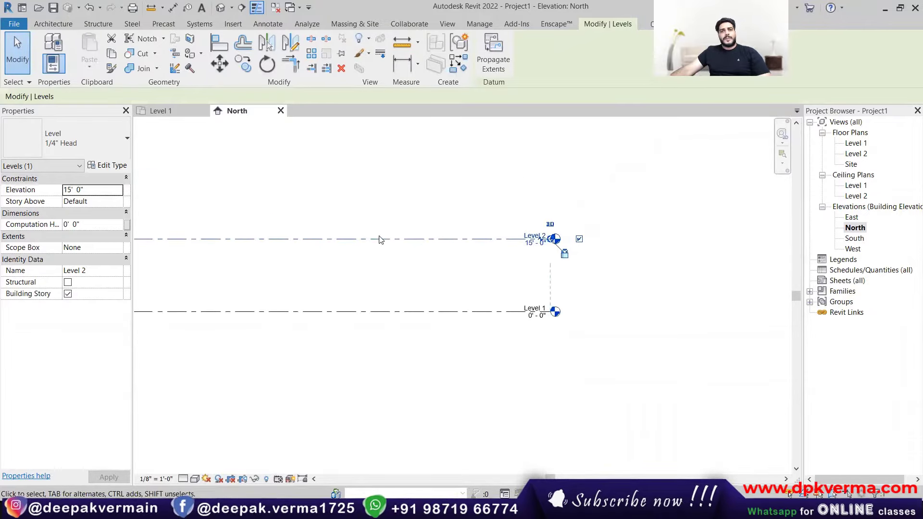
Step: Set the distance between Level 1 and Level 2 to 20' using the temporary dimension
scroll(381, 238, "down", 2)
middle_click_drag(295, 272, 505, 272)
left_click(331, 254)
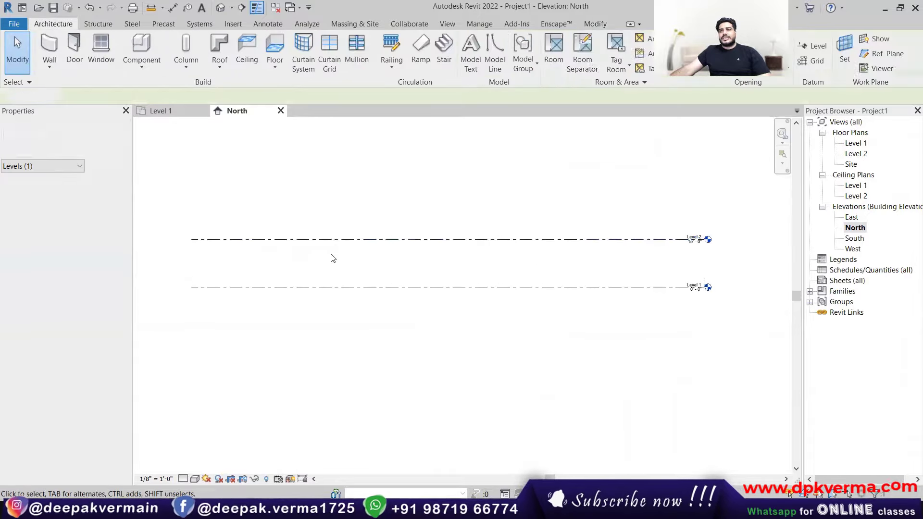
left_click(336, 239)
scroll(287, 280, "up", 2)
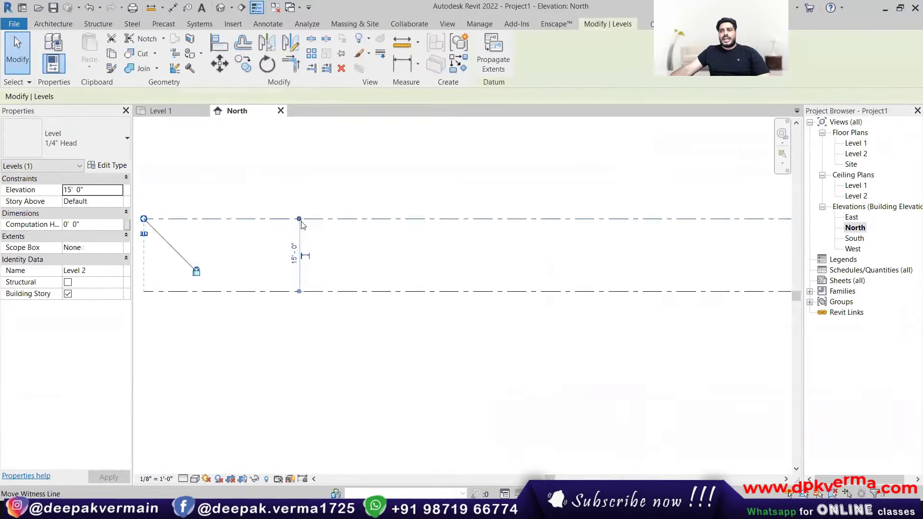
left_click(293, 254)
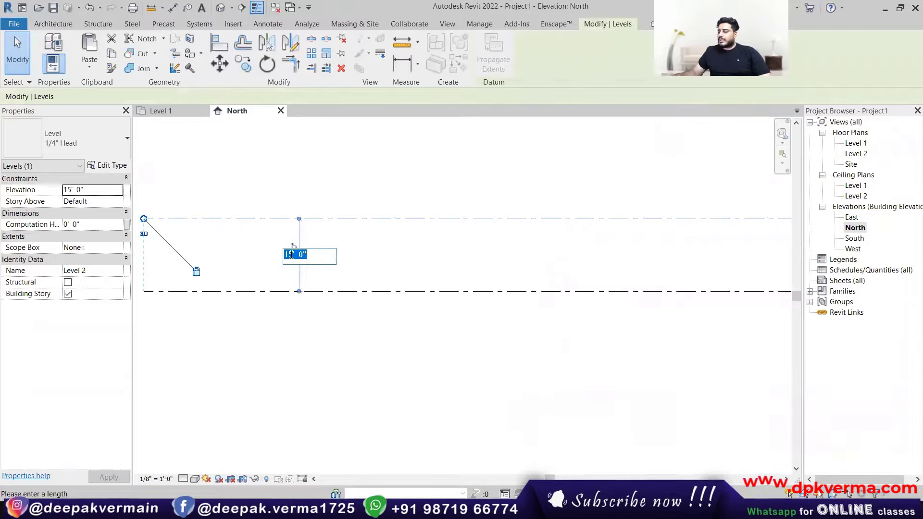
type("20")
key("Return")
scroll(491, 263, "down", 2)
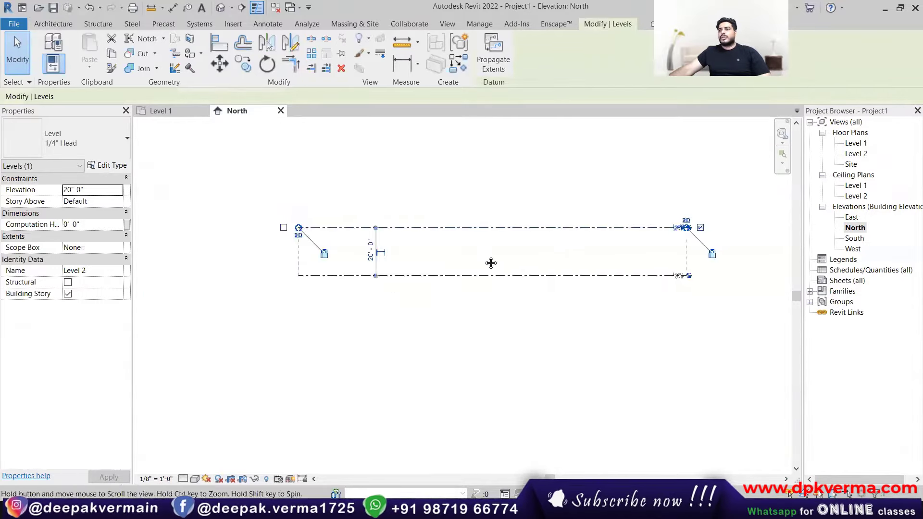
middle_click_drag(490, 263, 197, 299)
scroll(370, 281, "up", 4)
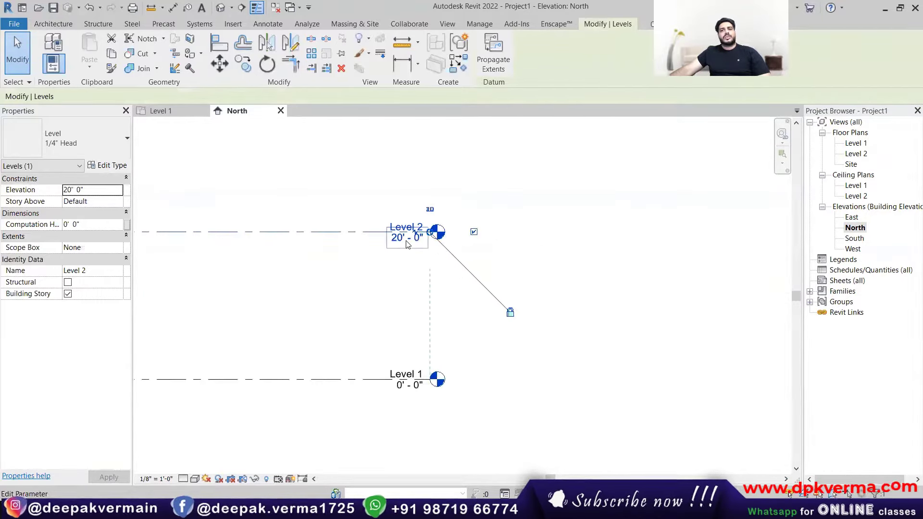
scroll(404, 279, "down", 3)
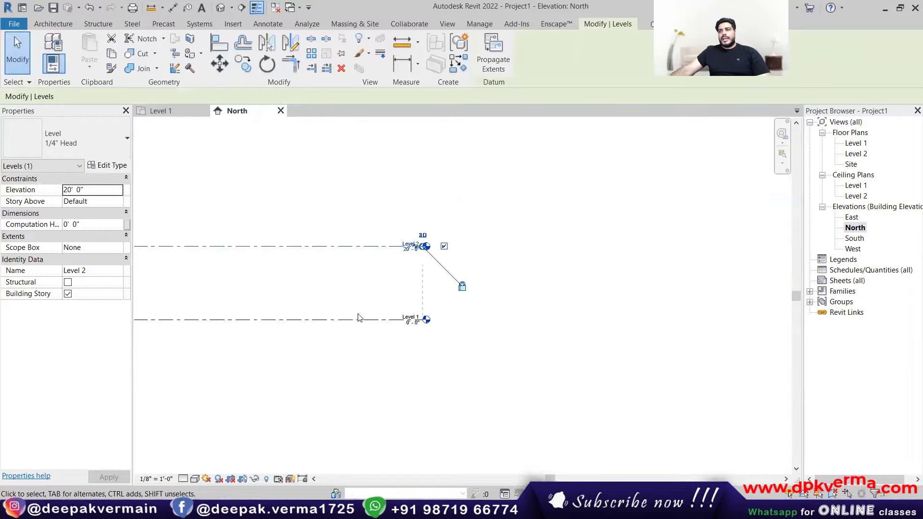
Step: Shorten the aligned Level 1 and Level 2 lines by moving the ends opposite the level heads inward
middle_click_drag(246, 292, 548, 278)
scroll(385, 293, "down", 1)
left_click(370, 272)
left_click(344, 254)
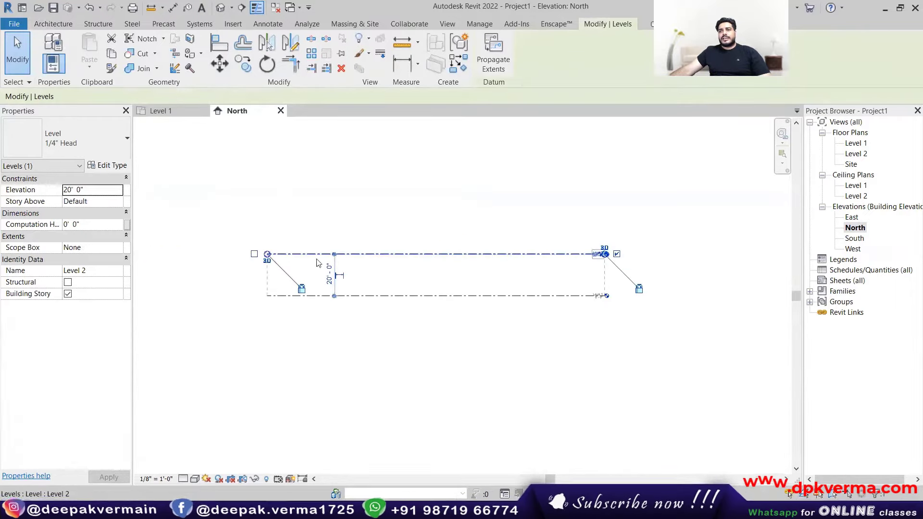
scroll(286, 256, "up", 2)
left_click_drag(257, 258, 487, 257)
left_click(461, 301)
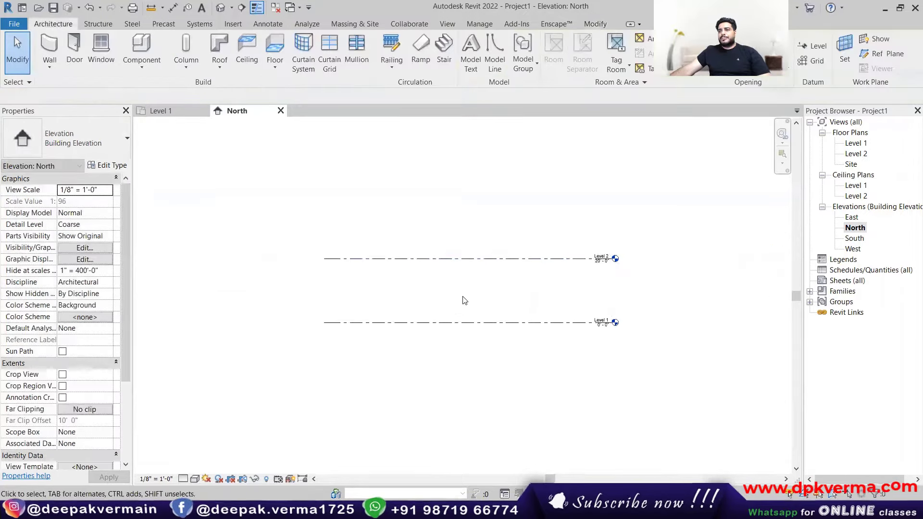
Step: Set the elevation value on the Level 2 head to 10'
scroll(449, 313, "up", 2)
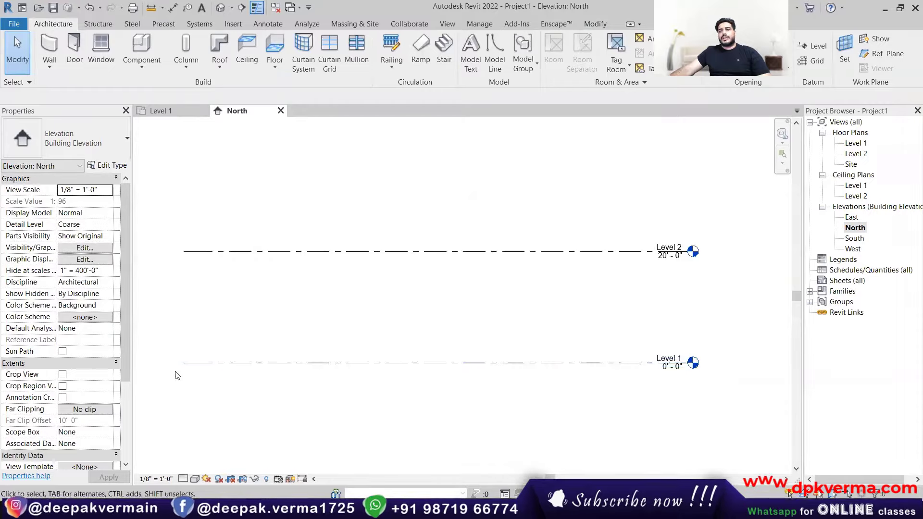
scroll(283, 373, "down", 1)
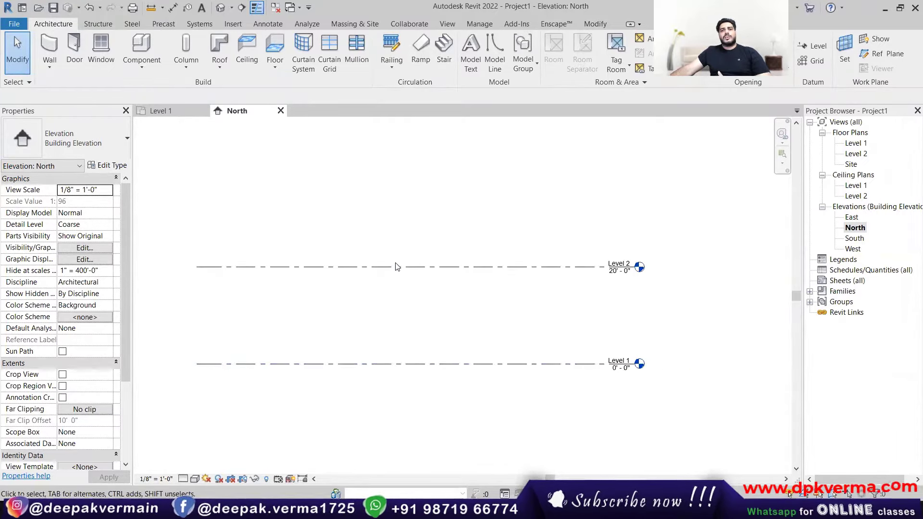
scroll(662, 299, "up", 2)
left_click(588, 262)
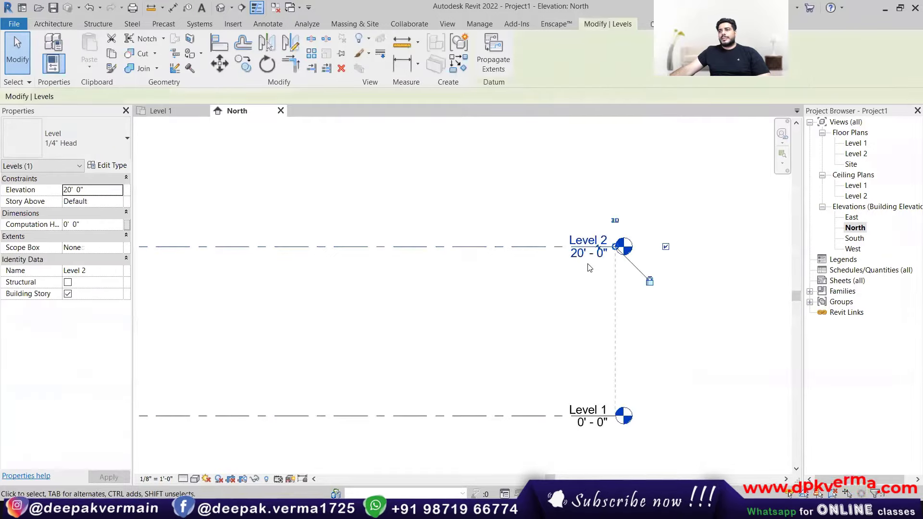
left_click(589, 263)
type("10")
key("Return")
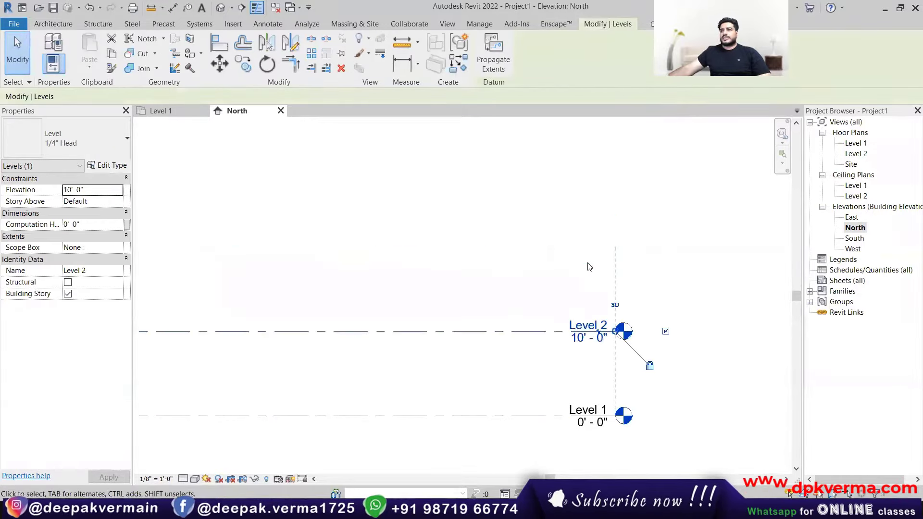
left_click(531, 268)
middle_click_drag(547, 347, 545, 302)
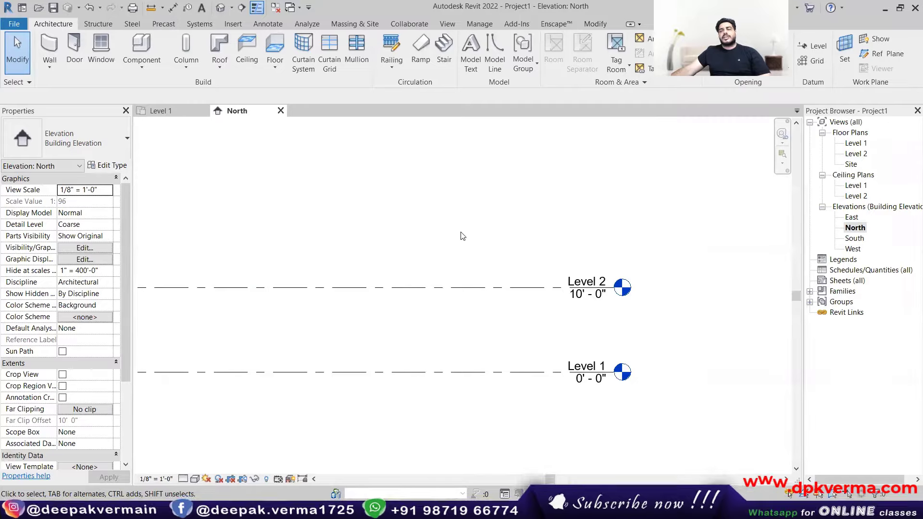
Step: Open the Project Units settings and examine the units available for the Area format, leaving that format as it is
left_click(475, 25)
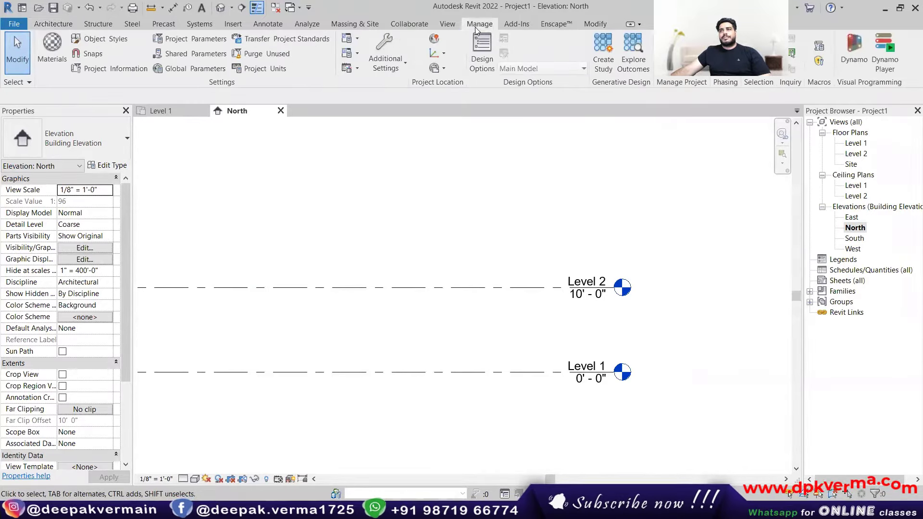
left_click(272, 70)
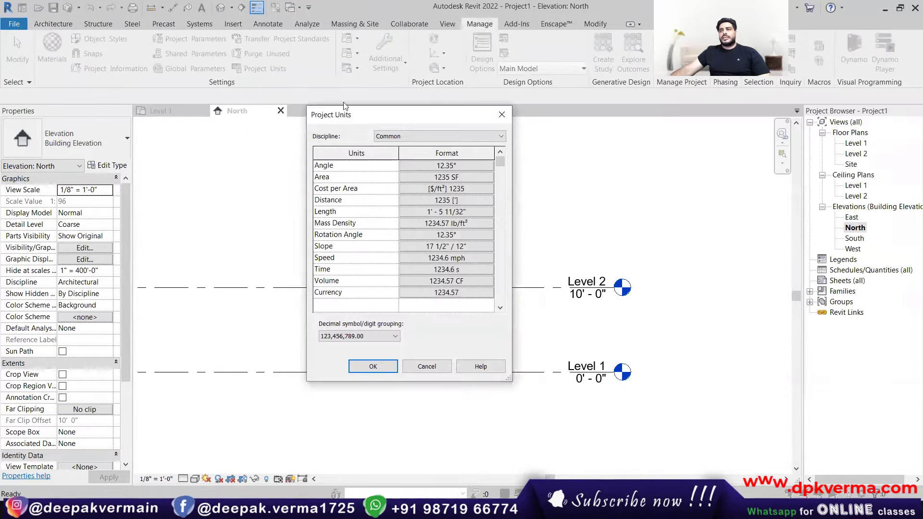
left_click(501, 114)
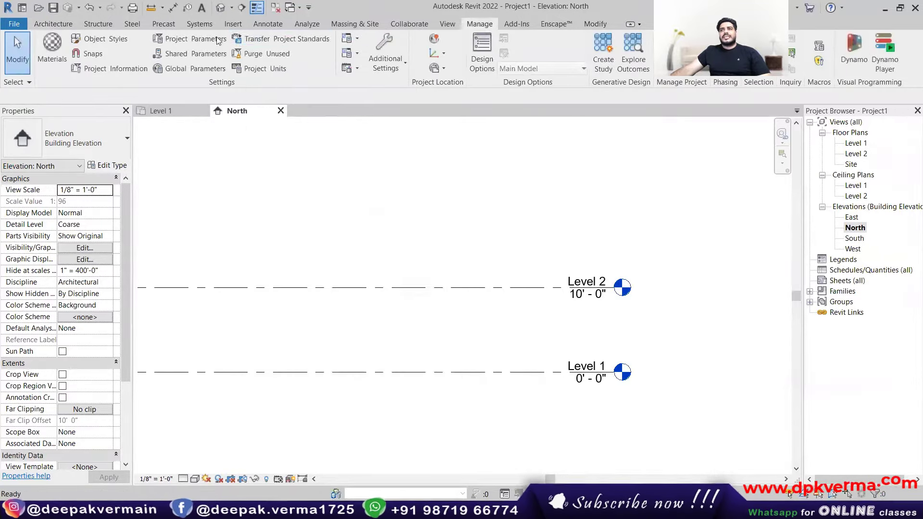
left_click(265, 69)
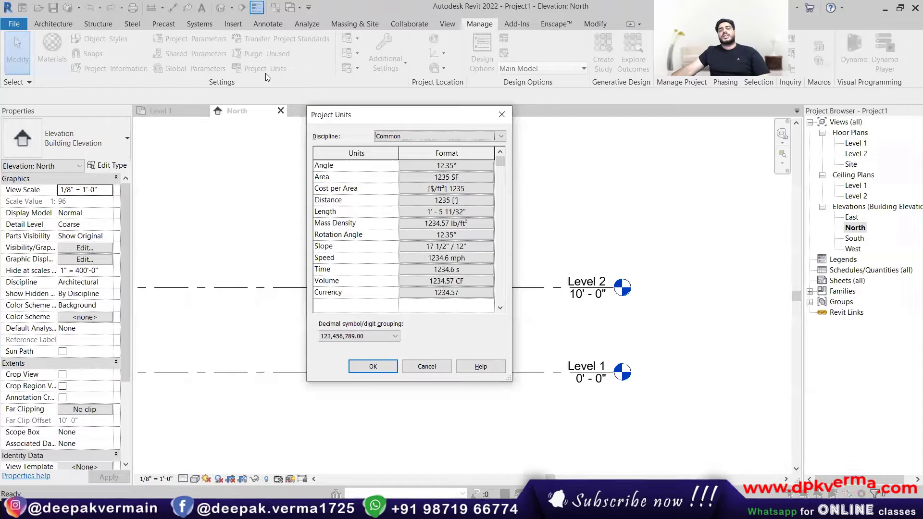
left_click(502, 115)
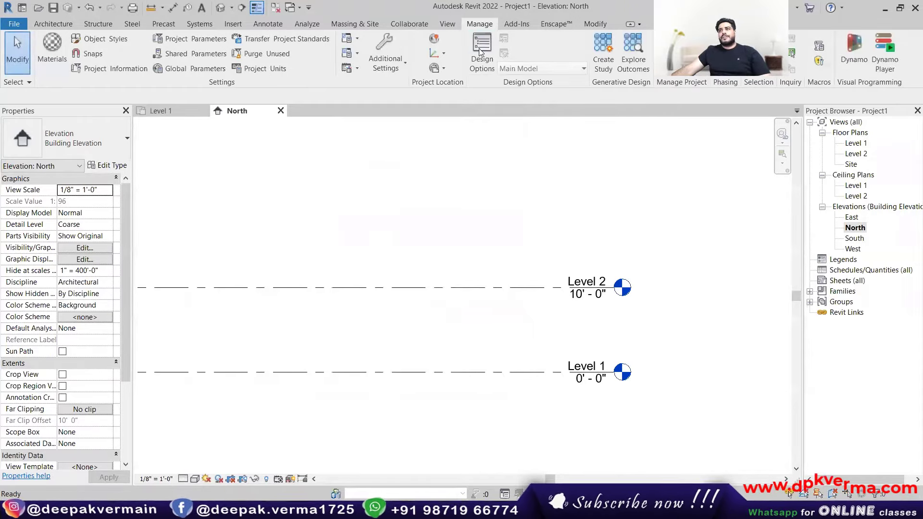
left_click(260, 73)
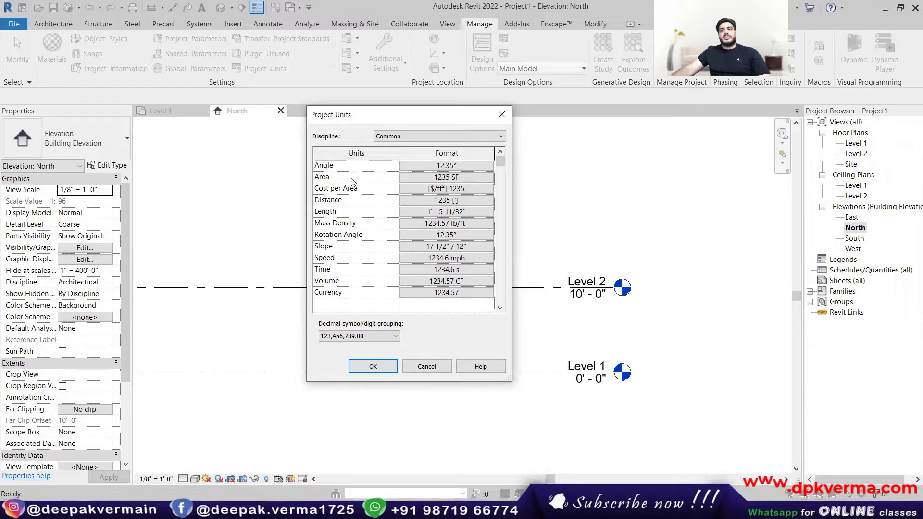
left_click(452, 177)
left_click(447, 185)
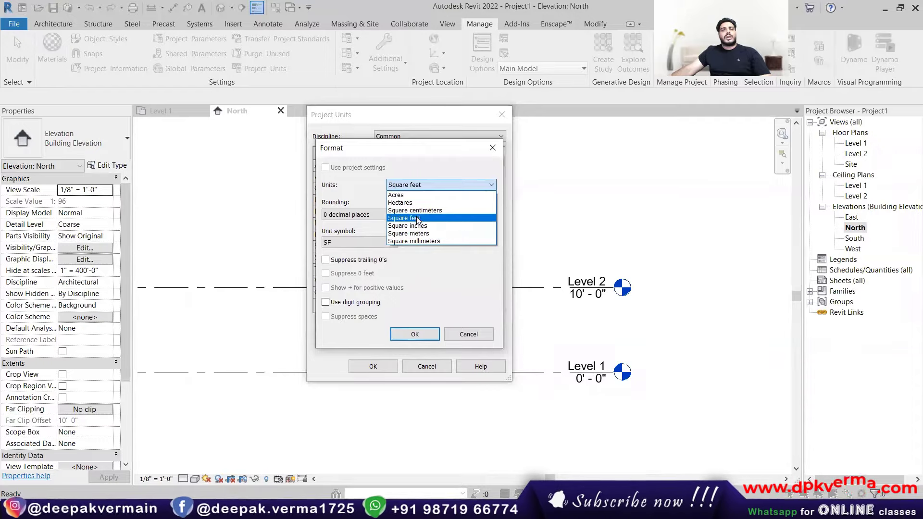
left_click(499, 148)
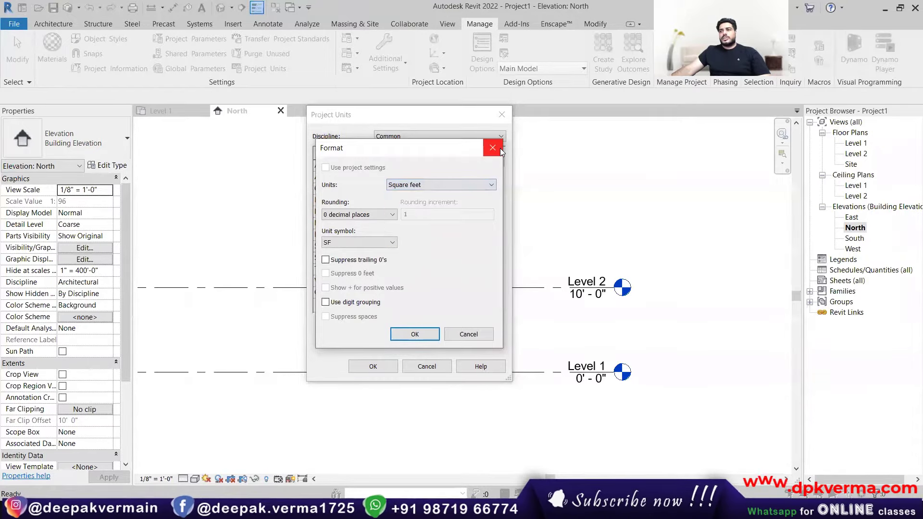
left_click(499, 148)
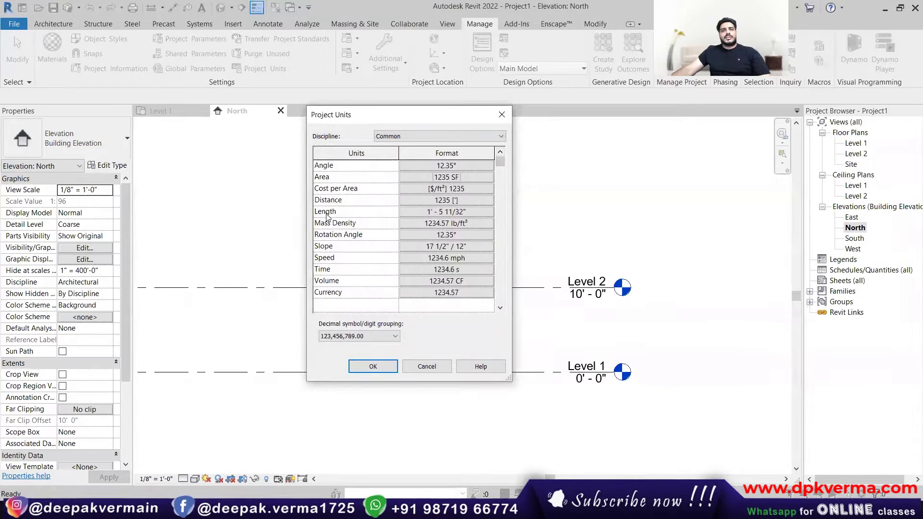
Step: Set the Length format to Millimeters with rounding to 0 decimal places
left_click(455, 211)
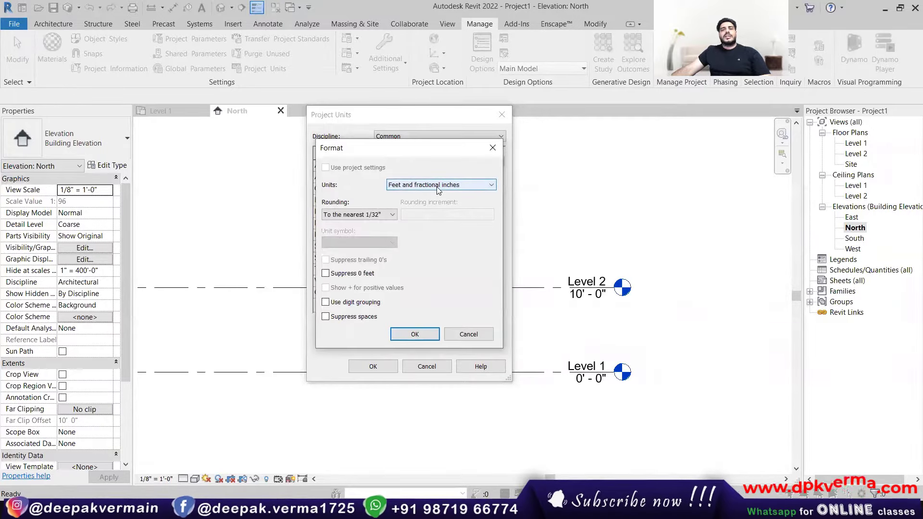
left_click(438, 186)
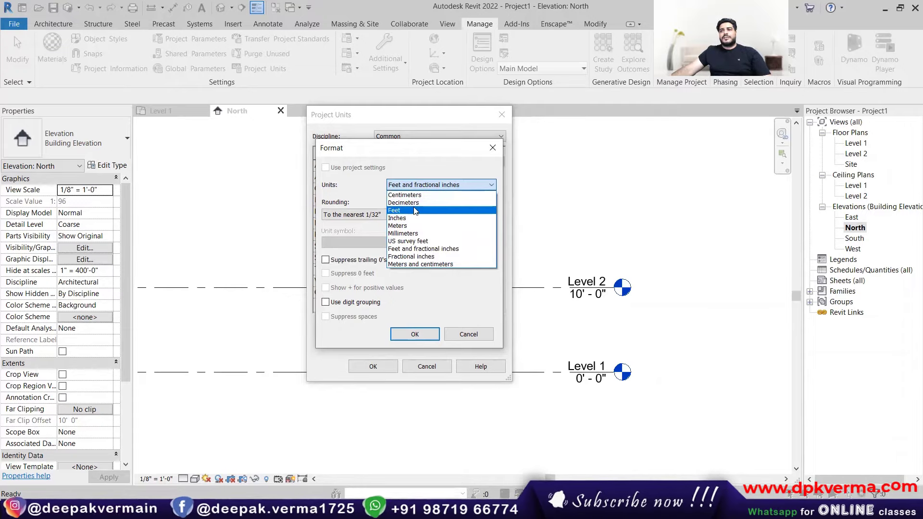
left_click(416, 235)
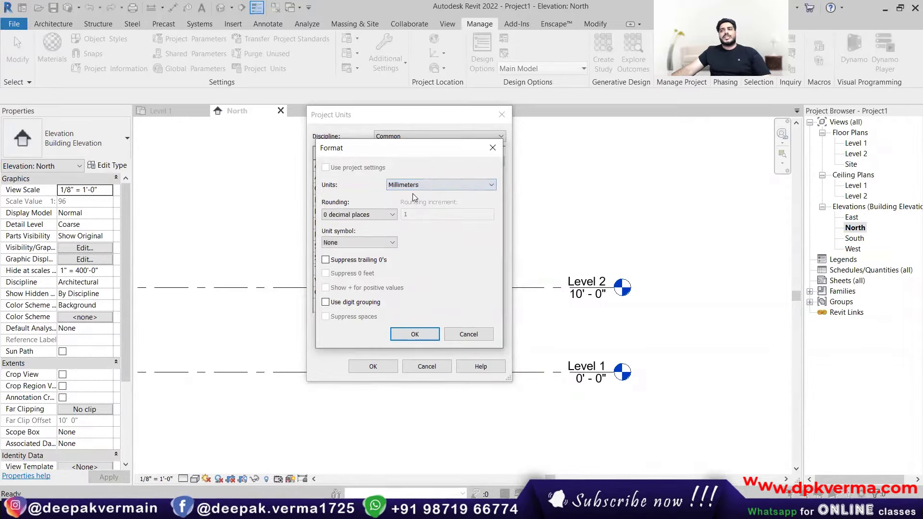
left_click(344, 216)
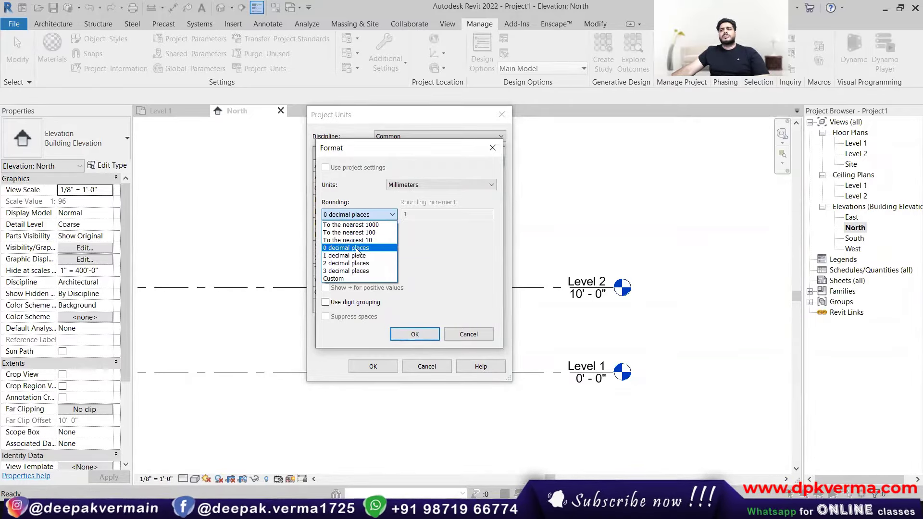
left_click(356, 248)
Step: Set the Length format to Feet and fractional inches with rounding to the nearest 1'
left_click(413, 185)
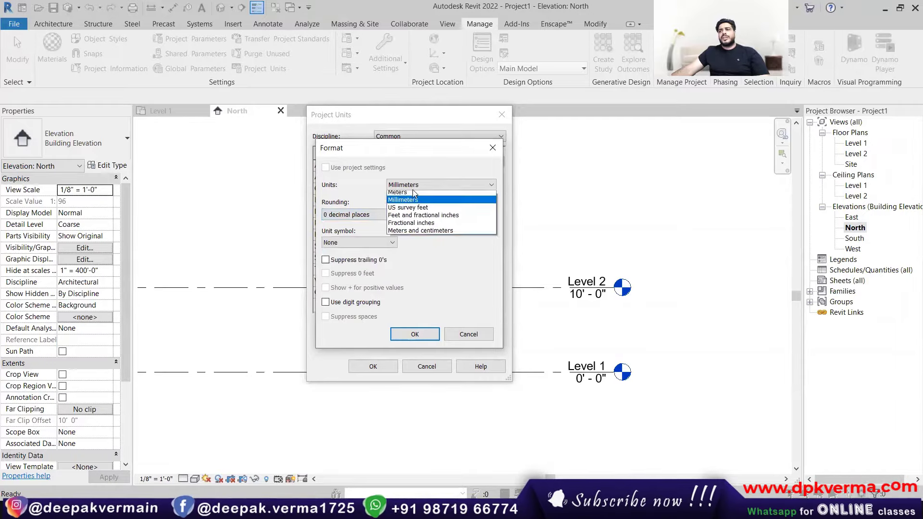
left_click(423, 249)
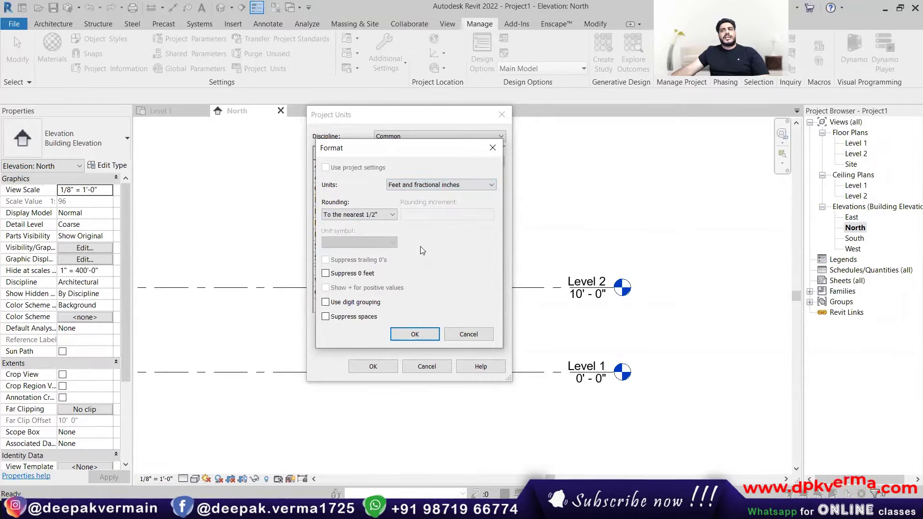
left_click(390, 215)
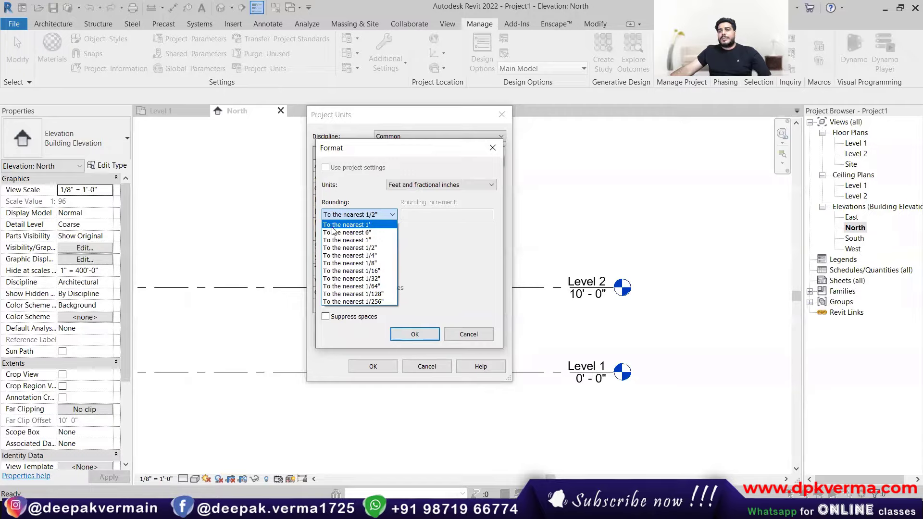
left_click(377, 225)
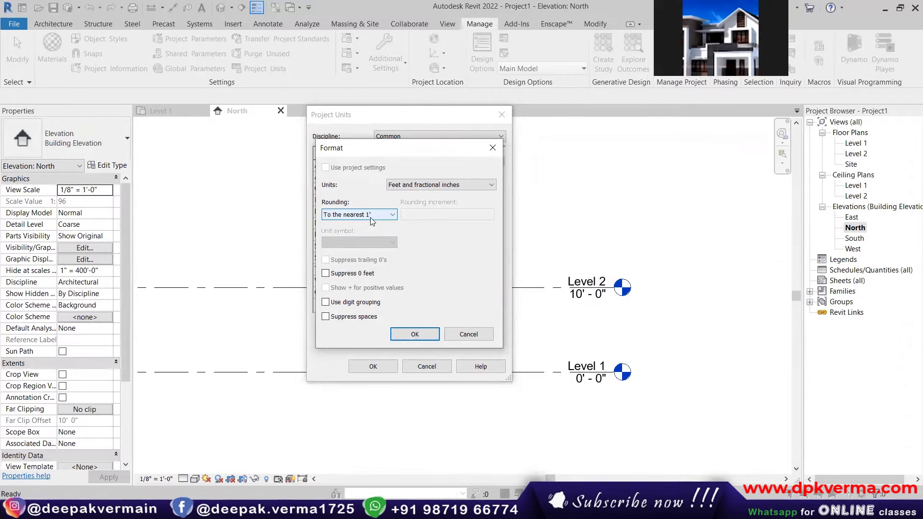
Step: Try the Length rounding increments 6", 1", 1/2" and 1/32" in turn for Feet and fractional inches
left_click(371, 219)
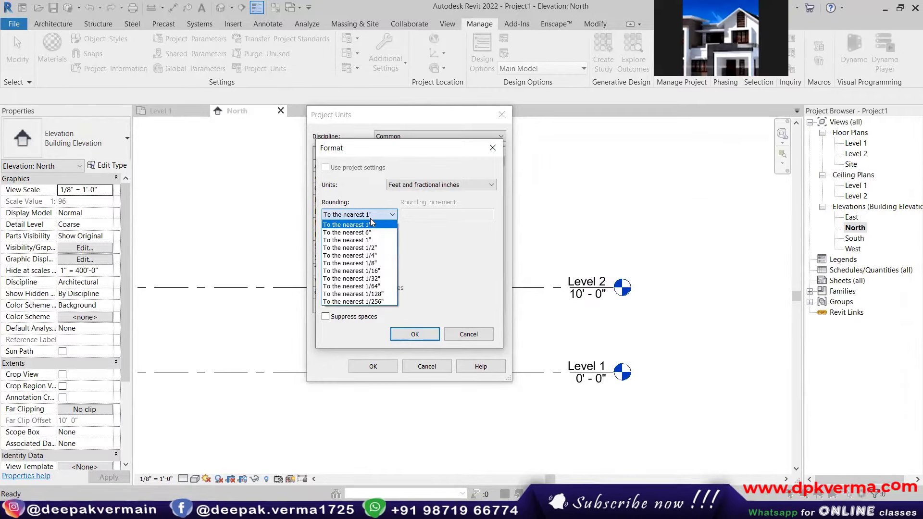
left_click(376, 232)
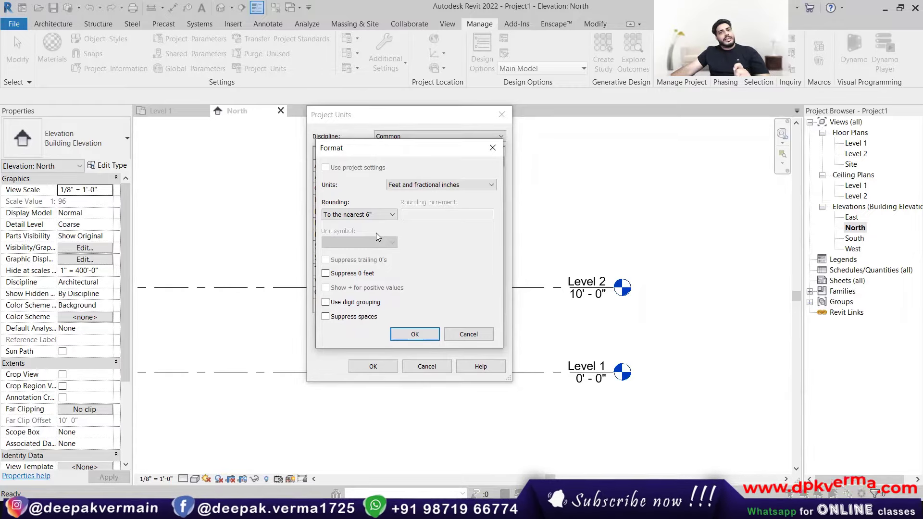
left_click(377, 214)
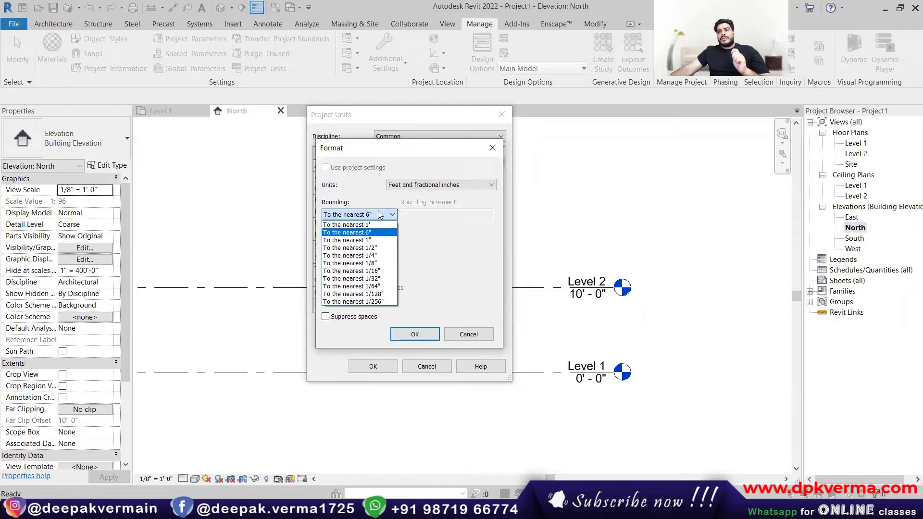
left_click(379, 240)
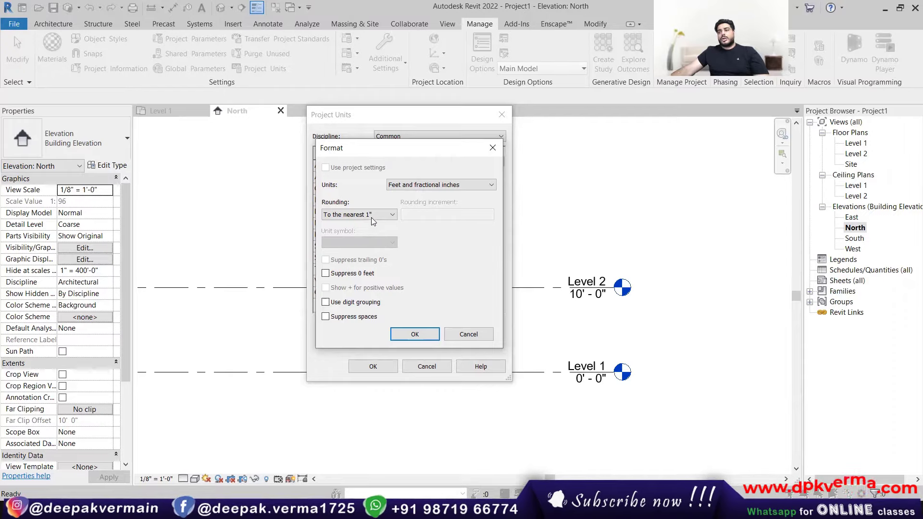
left_click(371, 217)
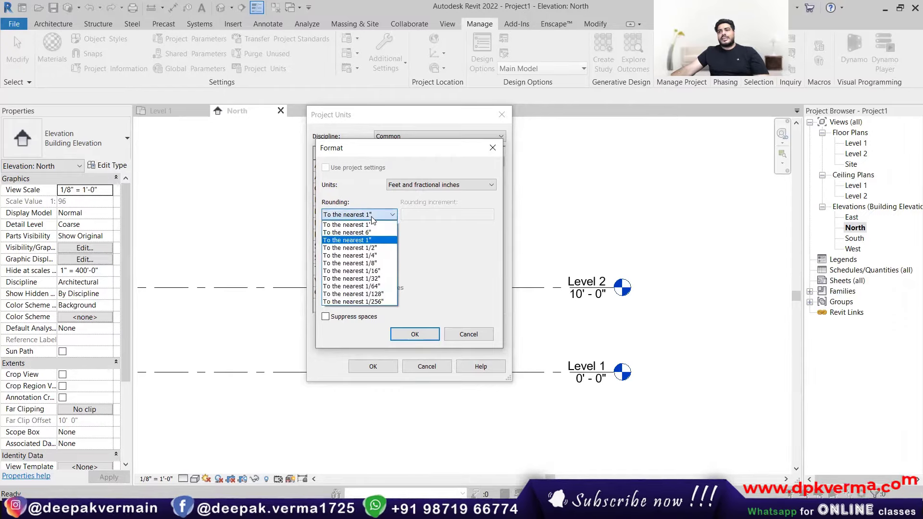
left_click(379, 248)
left_click(382, 214)
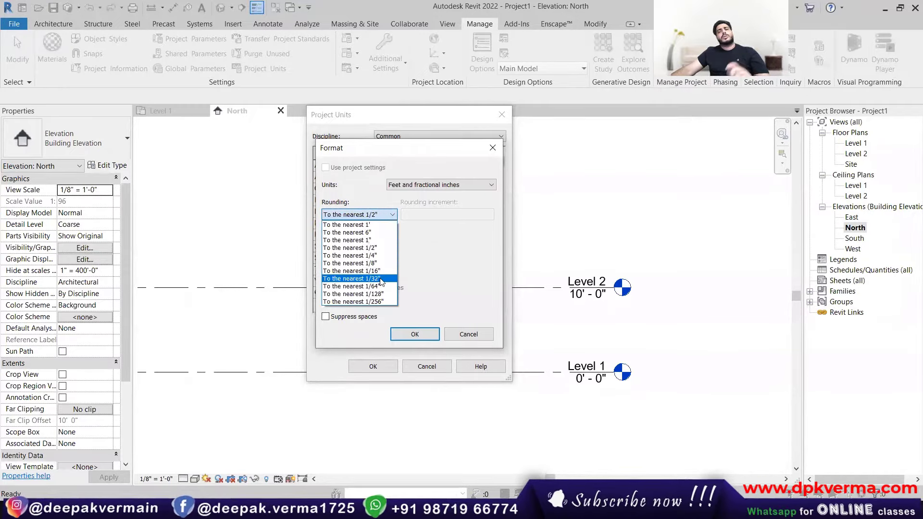
left_click(380, 279)
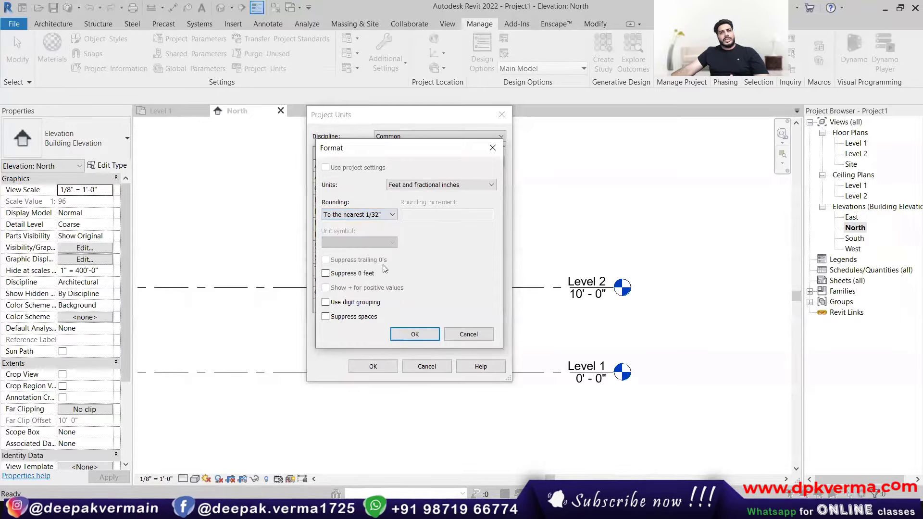
Step: Switch the Length format back to Millimeters with rounding to 0 decimal places
left_click(432, 187)
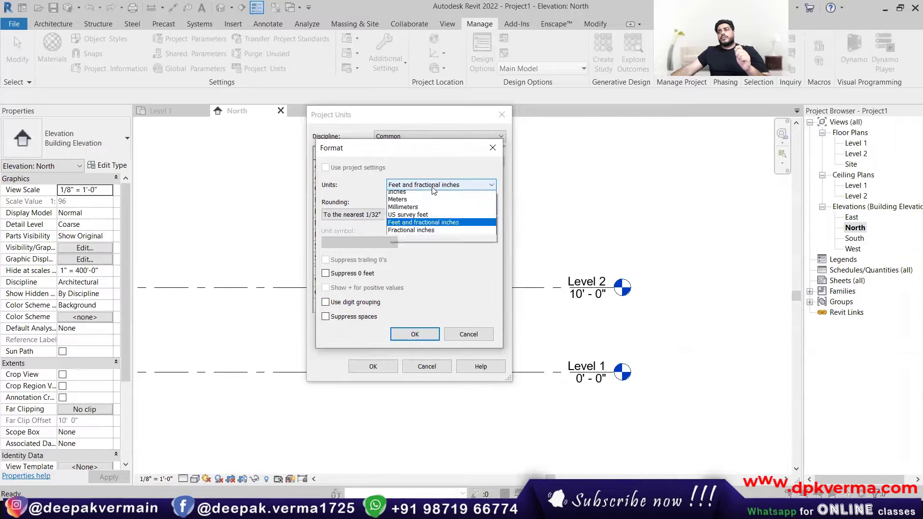
left_click(419, 234)
left_click(360, 215)
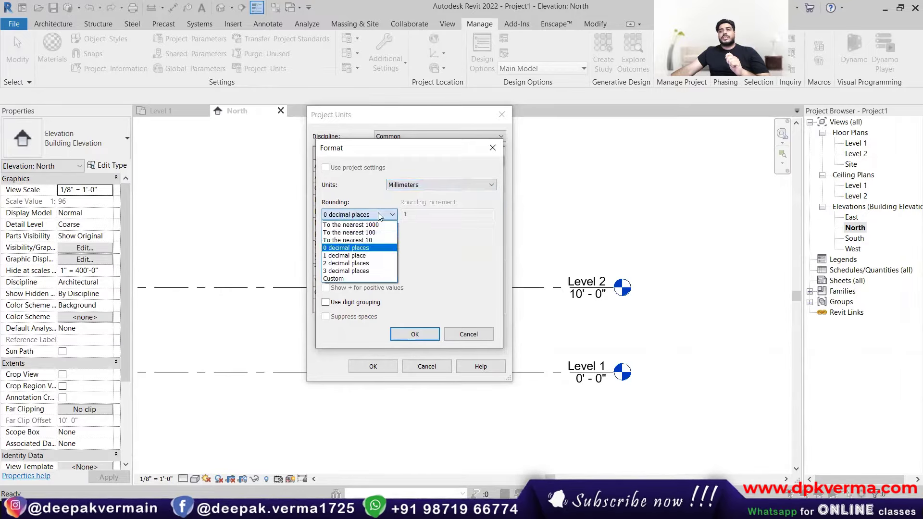
left_click(368, 248)
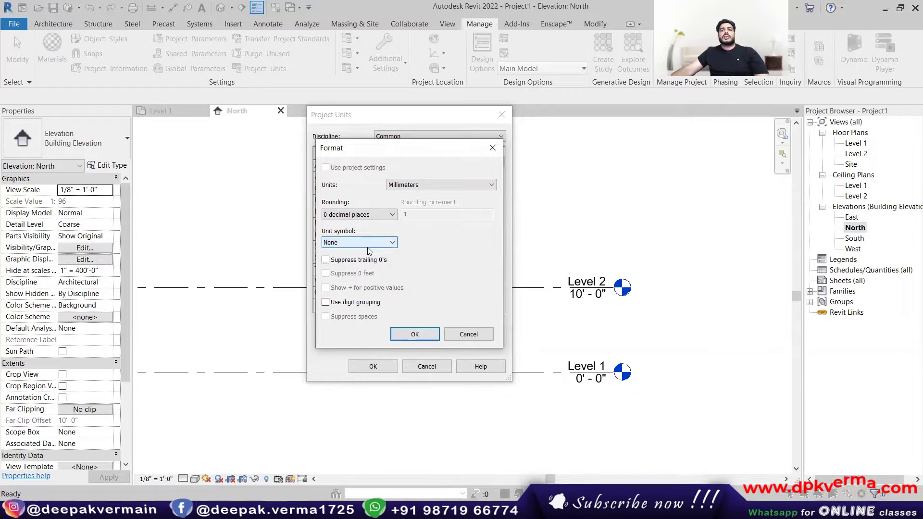
Step: Switch the Length units to Feet and fractional inches, return them to Millimeters, and apply the project units
left_click(424, 187)
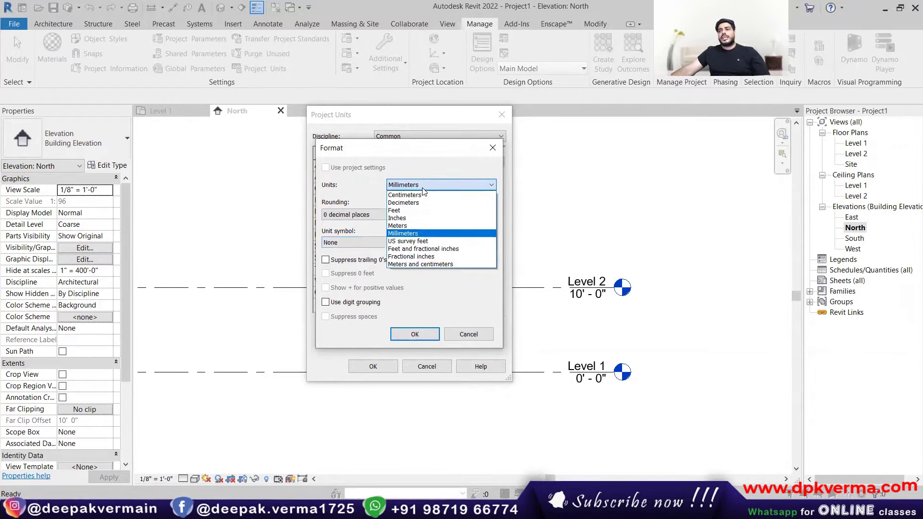
left_click(419, 241)
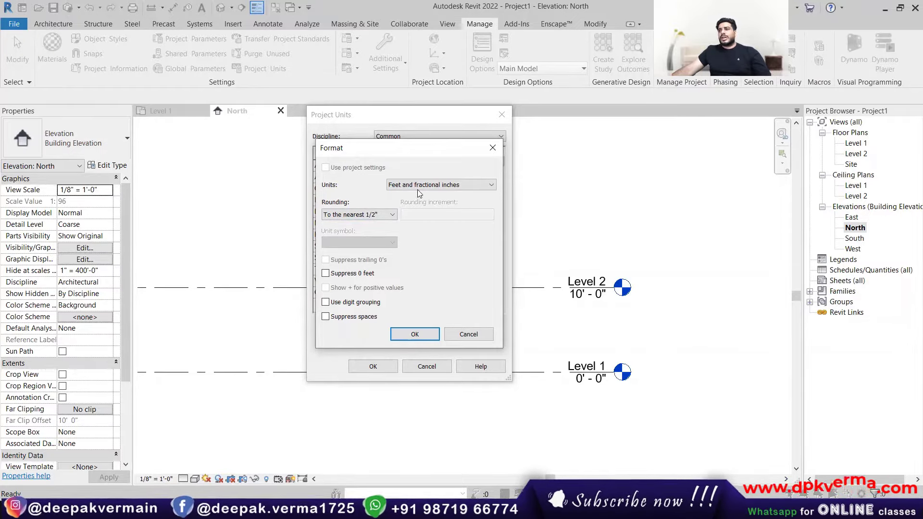
left_click(417, 186)
left_click(413, 233)
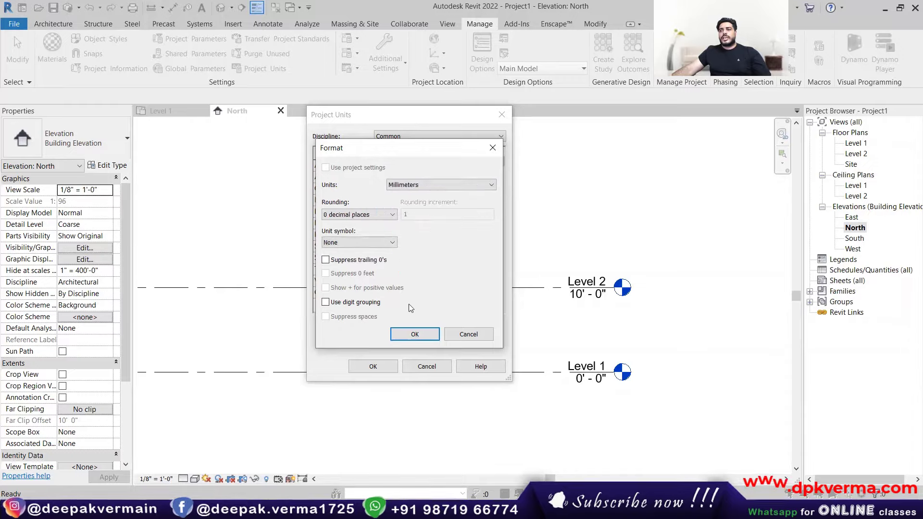
left_click(415, 335)
left_click(373, 366)
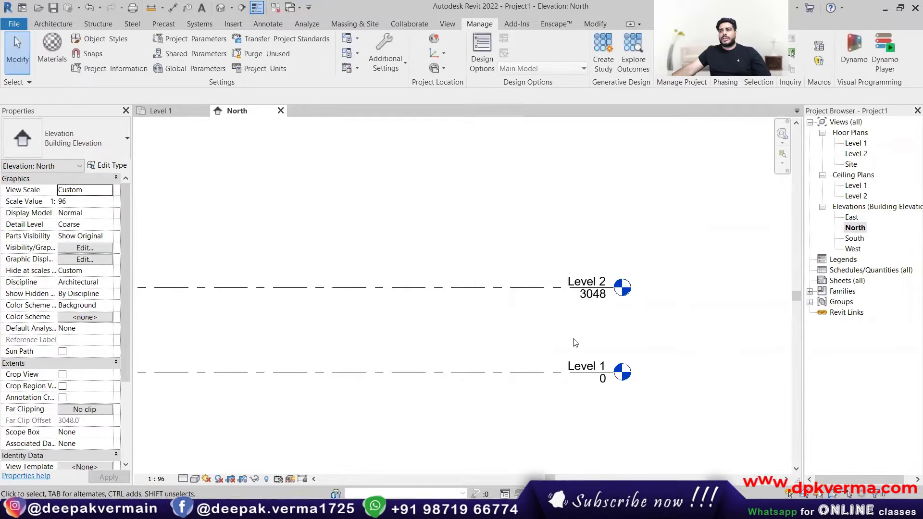
Step: Set the unit symbol of the project's Length format to mm and apply the project units
scroll(602, 323, "up", 1)
middle_click_drag(597, 323, 565, 297)
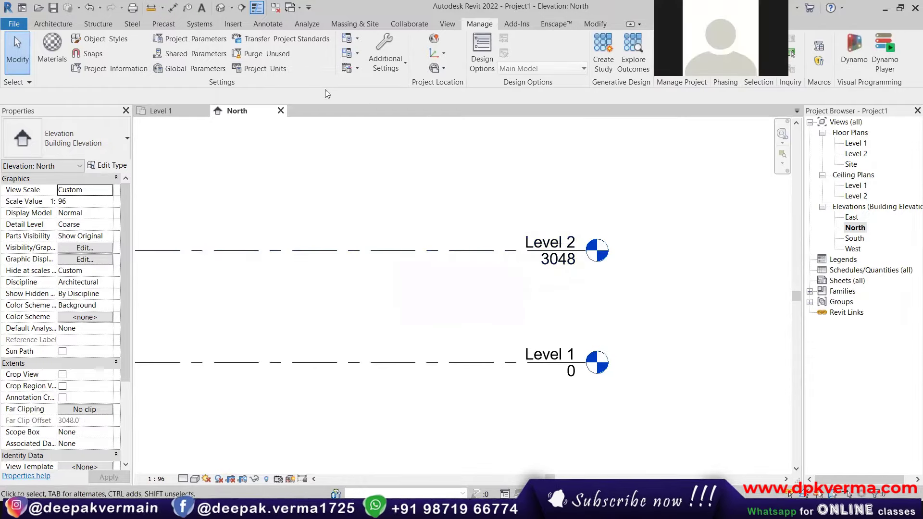
left_click(253, 71)
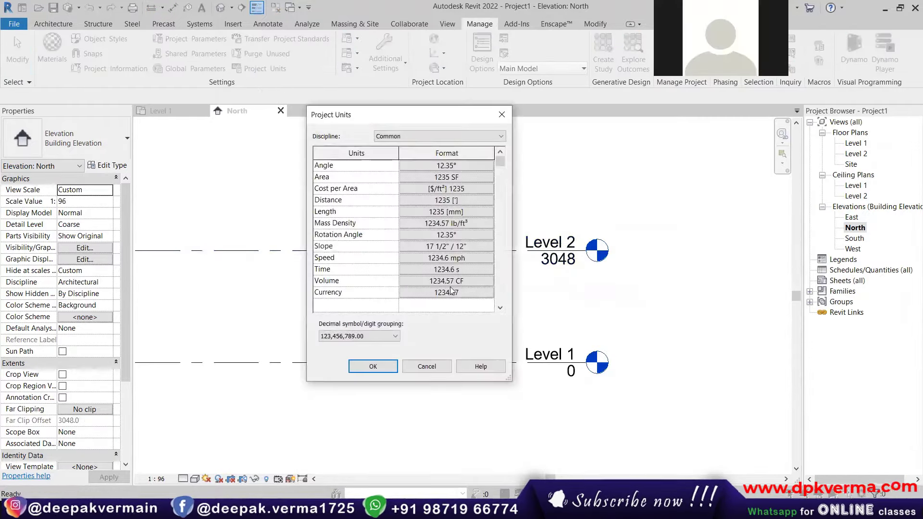
left_click(431, 213)
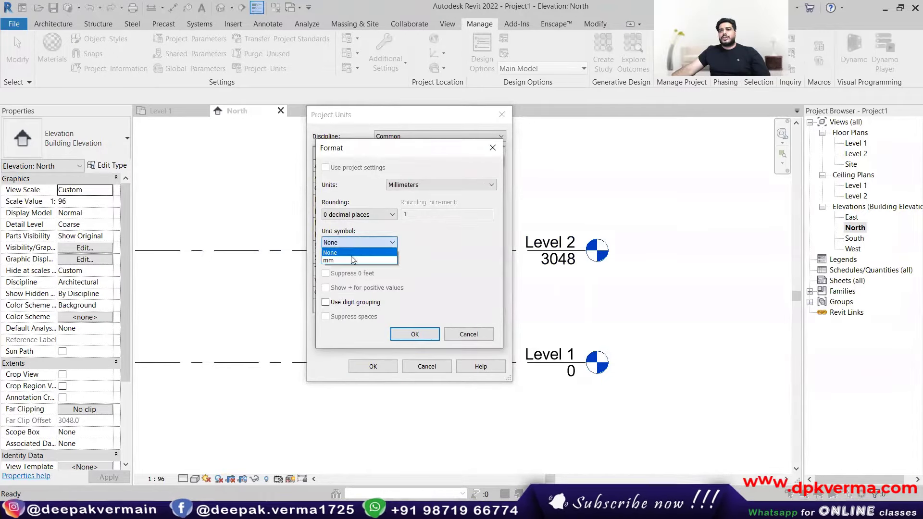
left_click(351, 260)
left_click(421, 338)
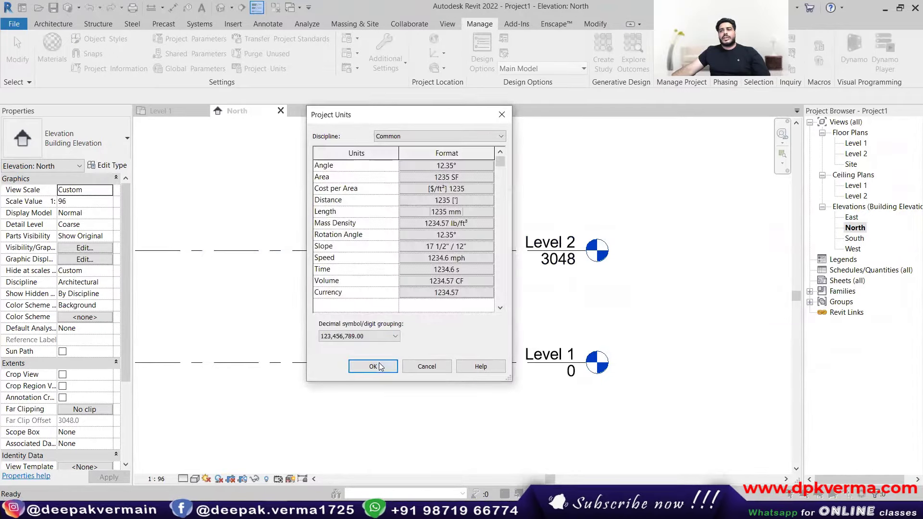
left_click(373, 366)
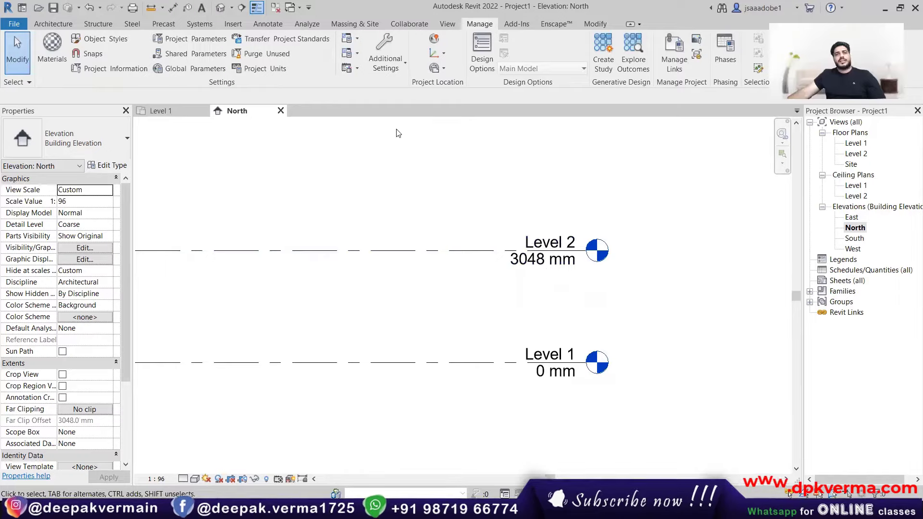
Step: Set the project's Length format to Feet and fractional inches, rounded to the nearest 1/2", and apply it
left_click(263, 68)
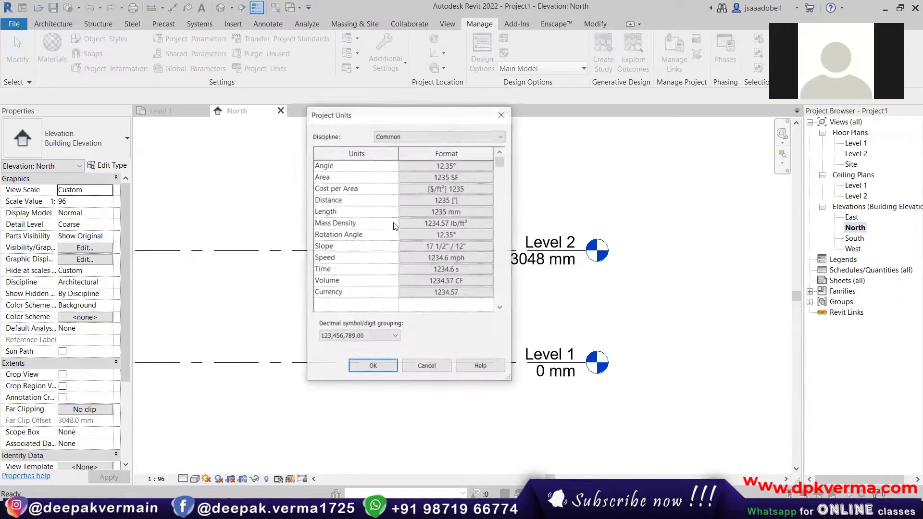
left_click(442, 212)
left_click(438, 185)
left_click(428, 248)
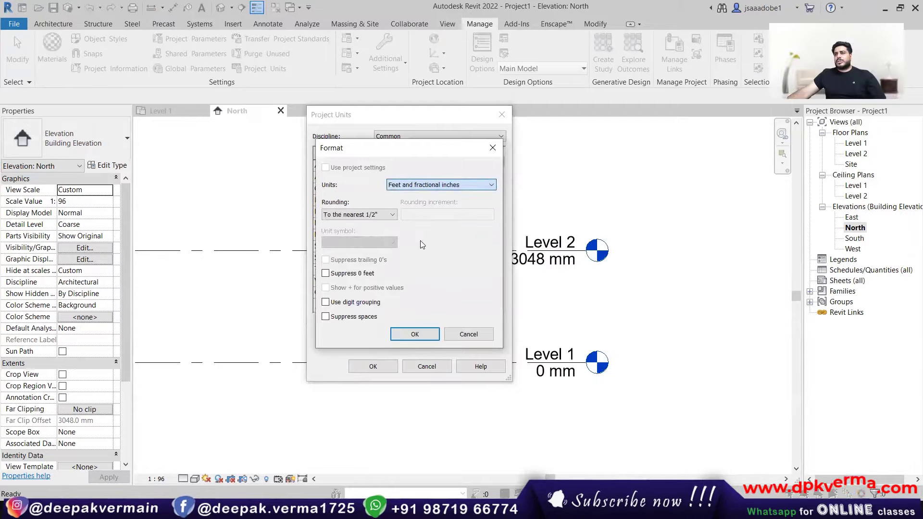
left_click(414, 334)
left_click(373, 366)
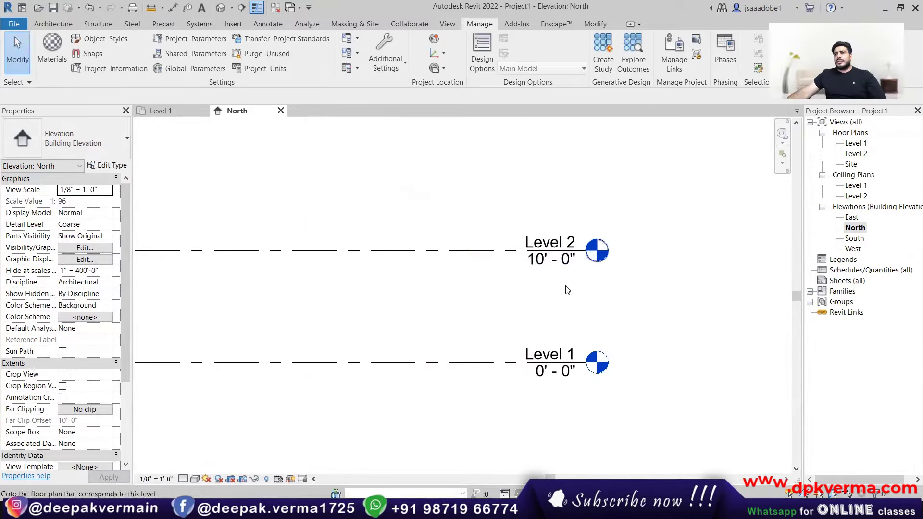
scroll(568, 298, "down", 2)
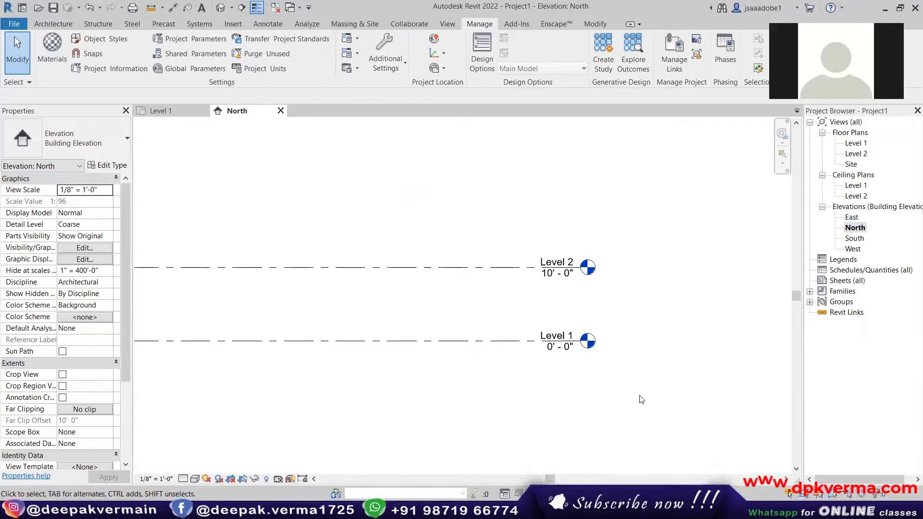
scroll(482, 326, "down", 2)
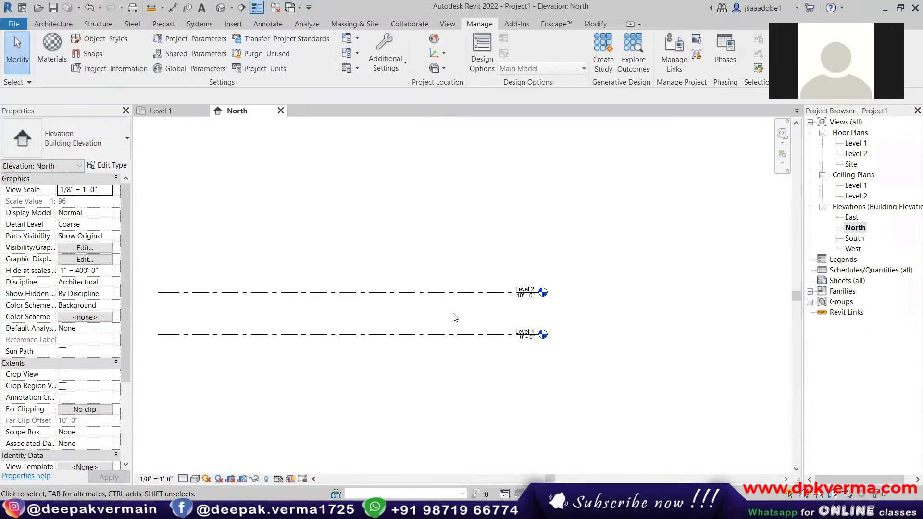
scroll(542, 301, "up", 1)
middle_click_drag(475, 333, 546, 311)
scroll(611, 286, "up", 2)
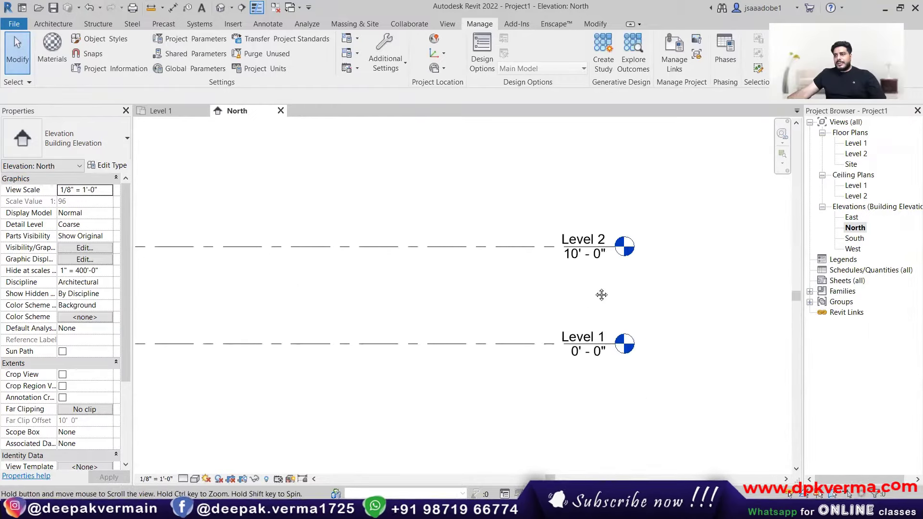
scroll(559, 242, "down", 3)
middle_click_drag(481, 313, 519, 304)
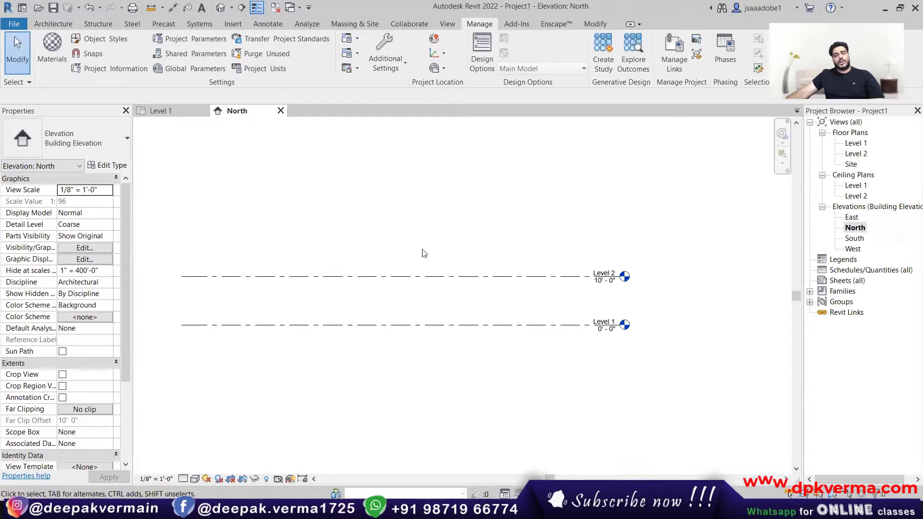
middle_click_drag(424, 253, 477, 275)
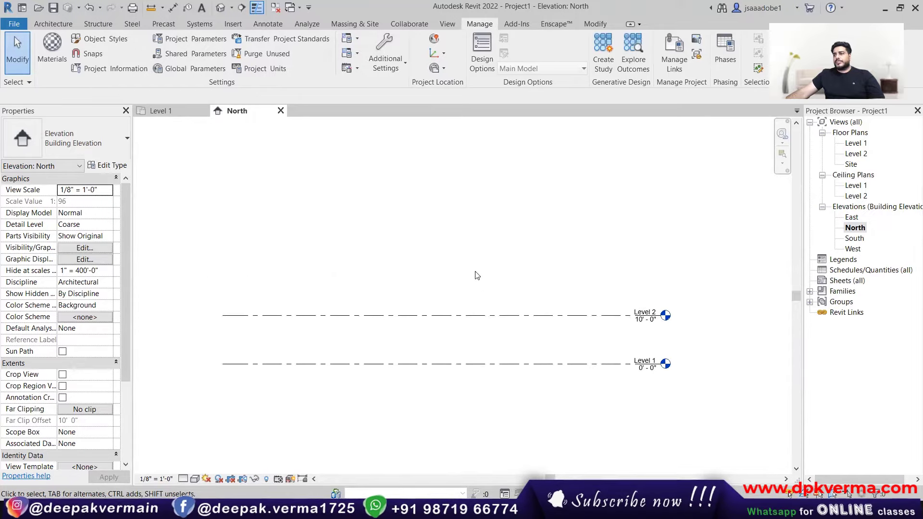
scroll(475, 271, "up", 1)
scroll(533, 338, "up", 1)
scroll(532, 338, "down", 1)
middle_click_drag(532, 333, 548, 288)
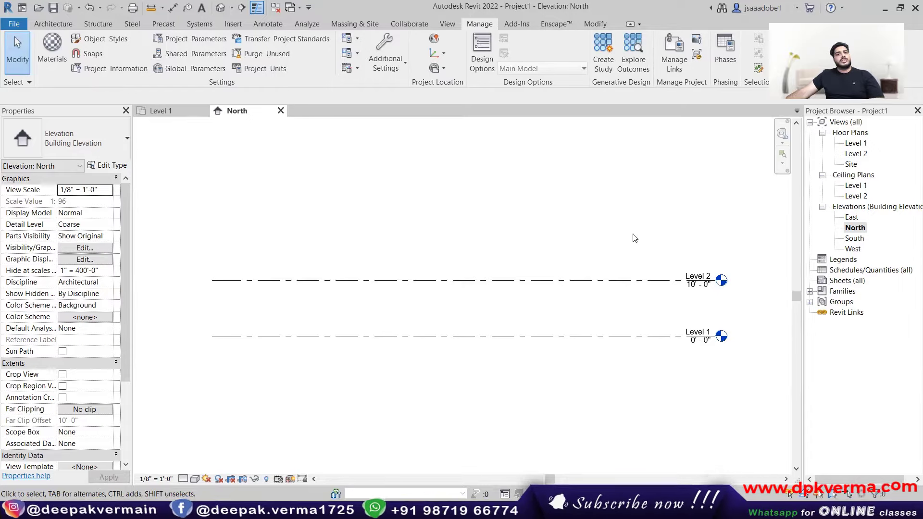
scroll(532, 254, "down", 1)
middle_click_drag(532, 254, 486, 279)
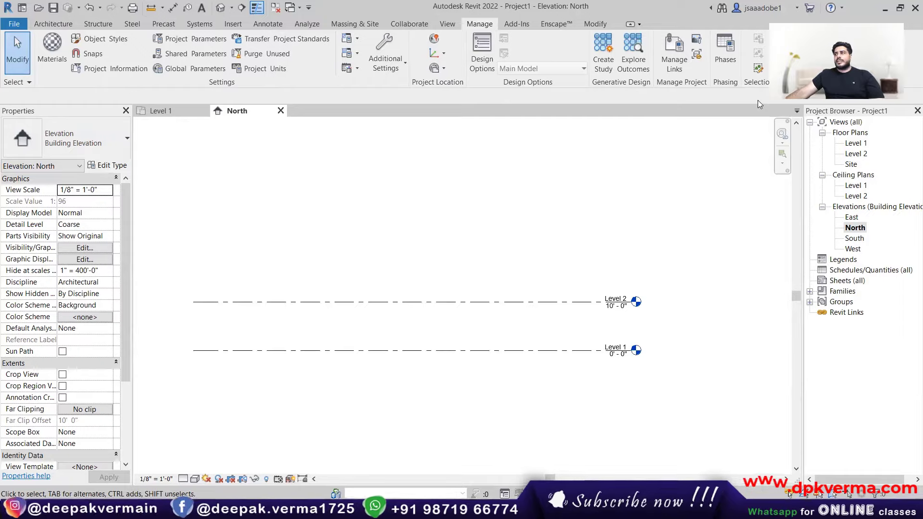
Step: Draw a new level above Level 2 at an elevation of about 21' 6", aligned with both ends of the existing levels
left_click(45, 24)
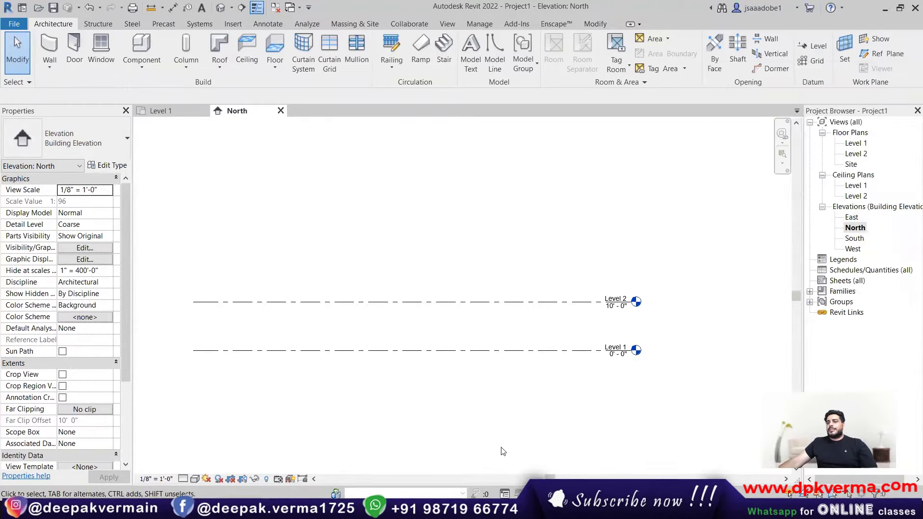
left_click(817, 48)
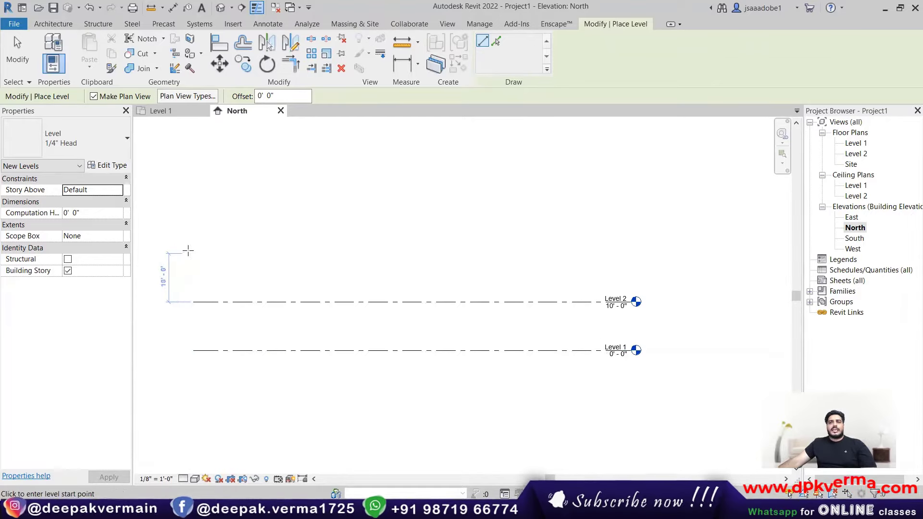
left_click(194, 246)
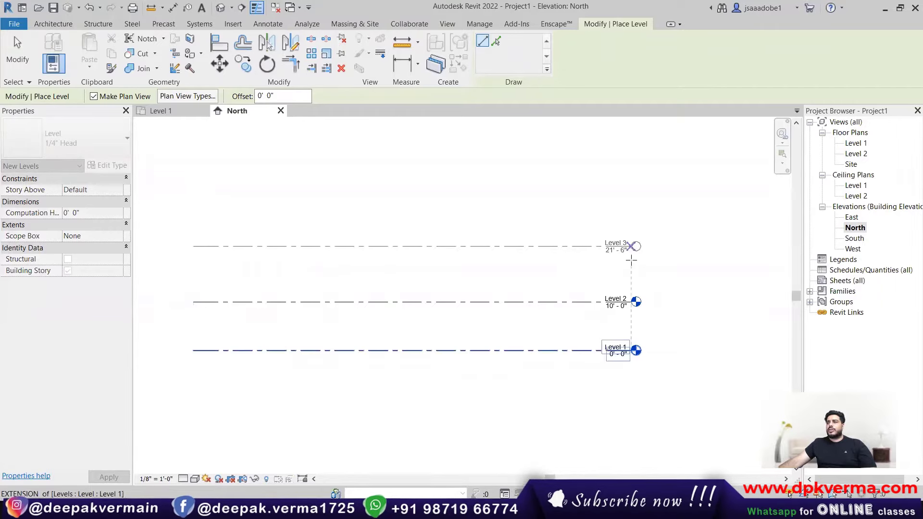
left_click(631, 246)
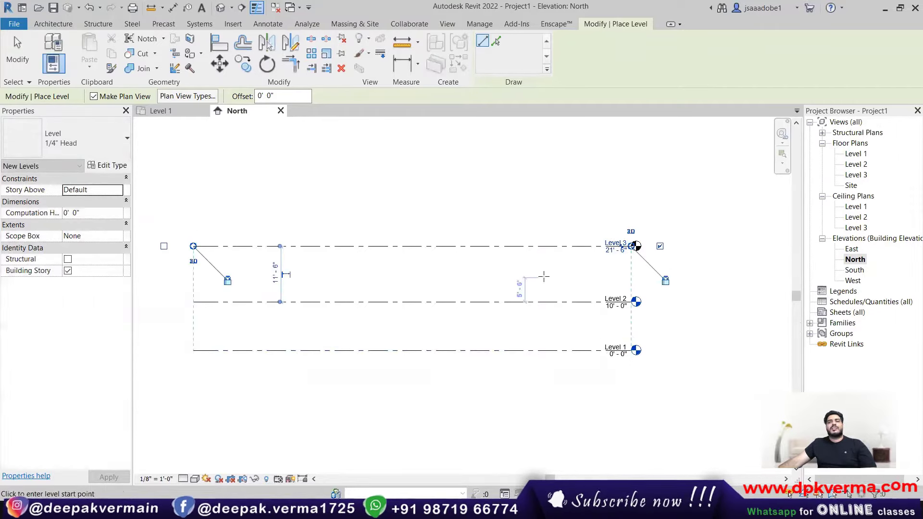
Step: Draw another full-length level above Level 3 at an elevation of about 32' 0"
scroll(442, 294, "down", 2)
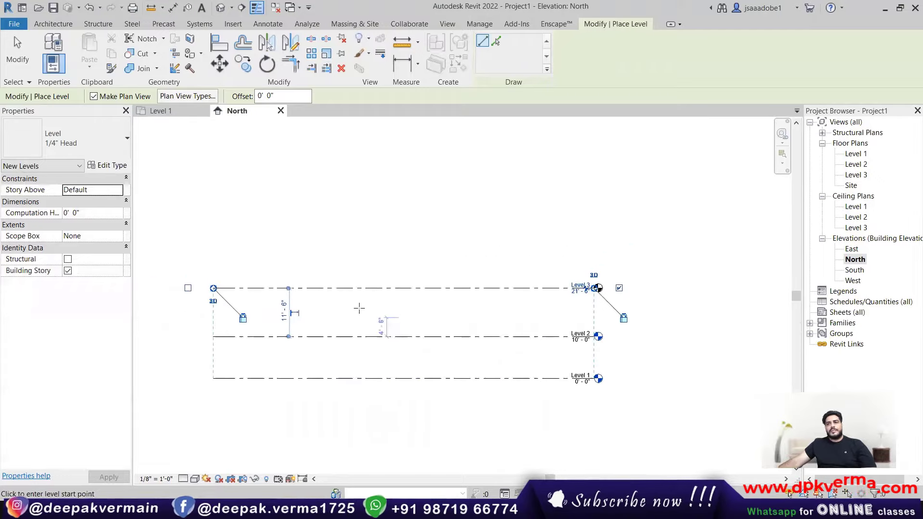
left_click(213, 245)
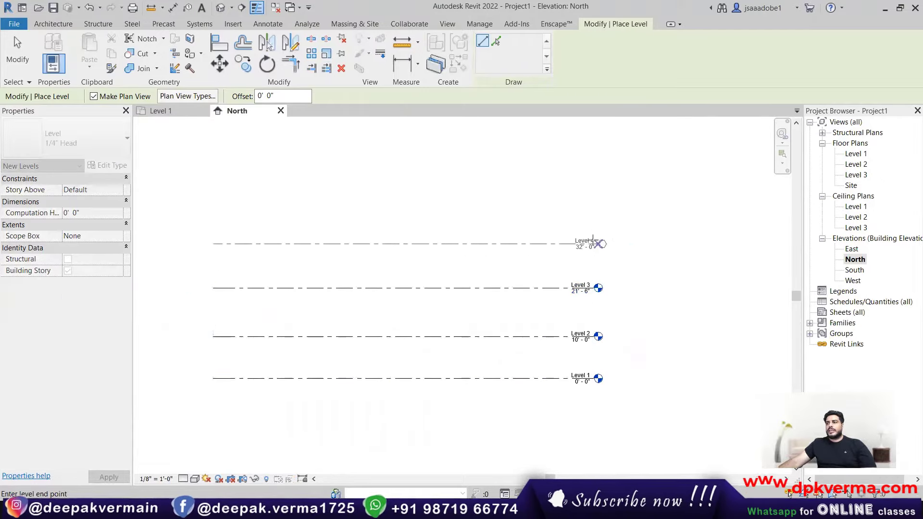
left_click(596, 244)
Step: Draw two progressively shorter levels above Level 4 at elevations of about 41' 0" and 51' 0", with their heads aligned to the existing ones
middle_click_drag(385, 283, 381, 322)
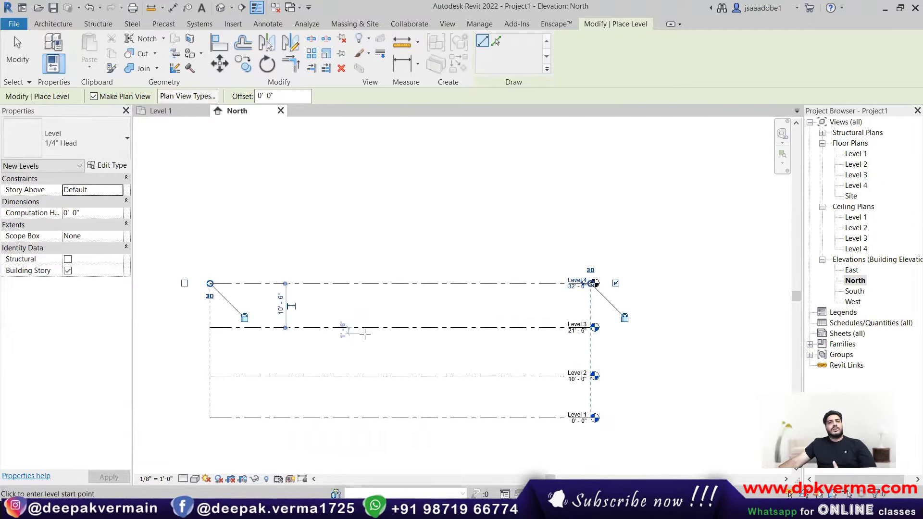
left_click(279, 245)
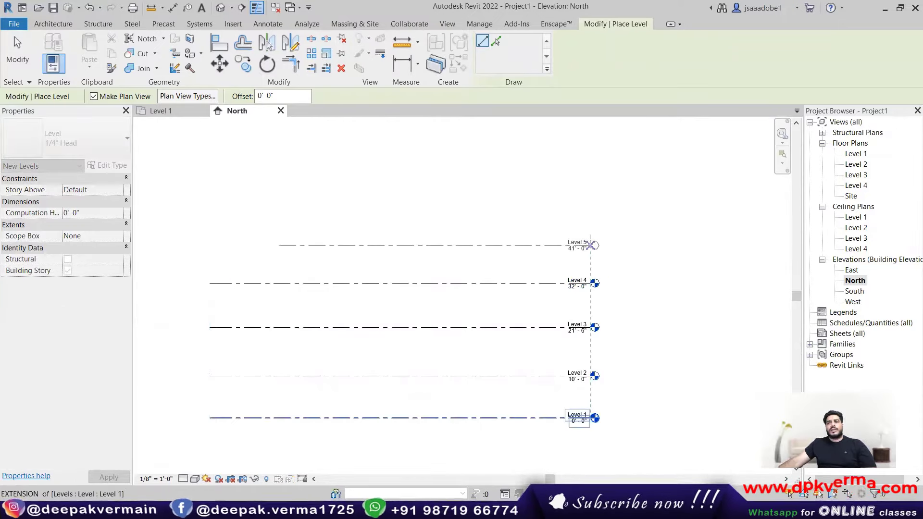
left_click(588, 244)
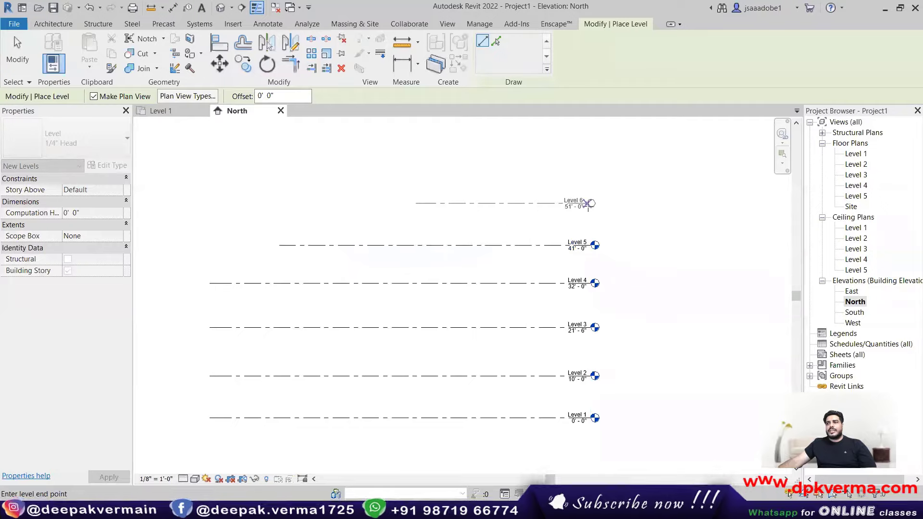
left_click(591, 203)
scroll(558, 214, "down", 1)
middle_click_drag(505, 242, 526, 287)
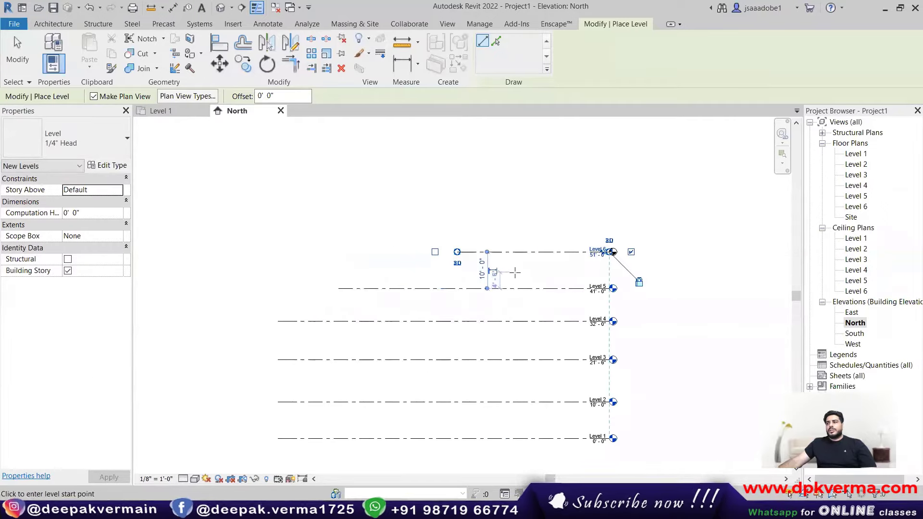
Step: Draw a level above Level 6 from right to left at about 63' 0", placing its head on the left, and finish the Level command
left_click(609, 208)
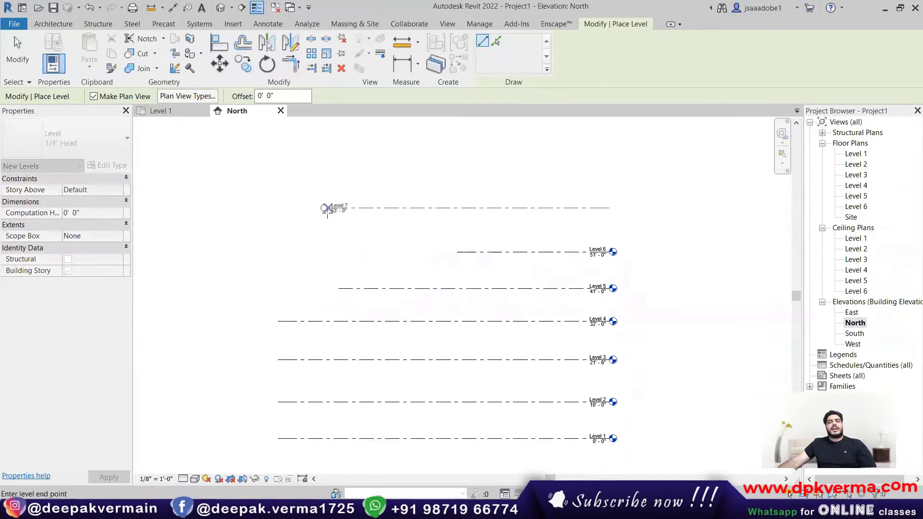
left_click(325, 207)
middle_click_drag(411, 287, 404, 247)
middle_click_drag(421, 207, 431, 250)
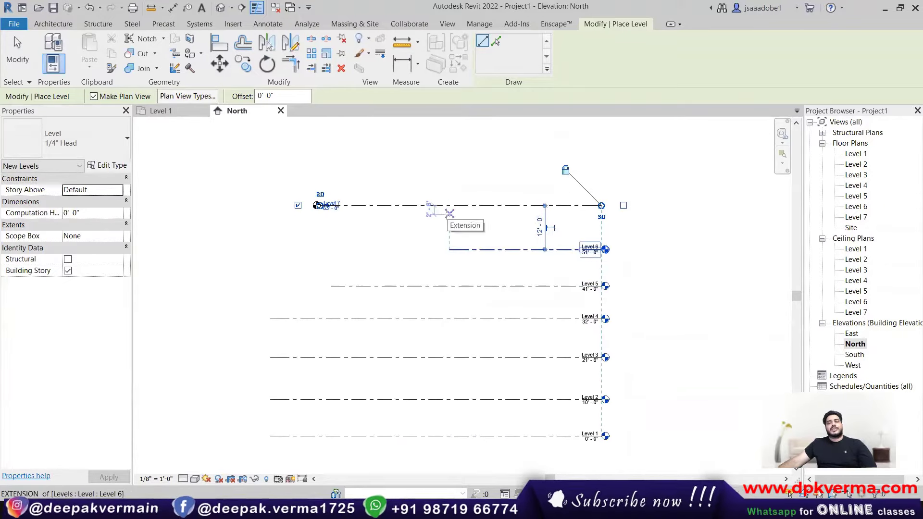
middle_click_drag(485, 272, 440, 254)
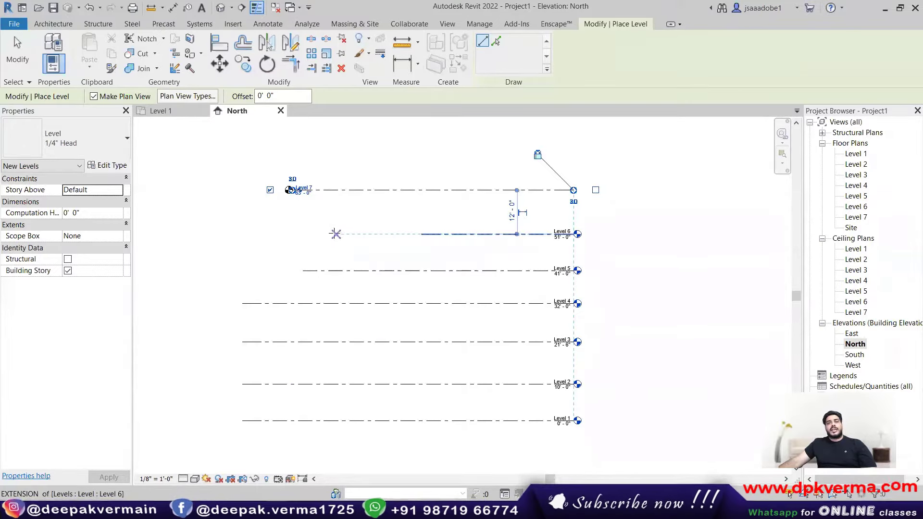
right_click(319, 212)
left_click(332, 220)
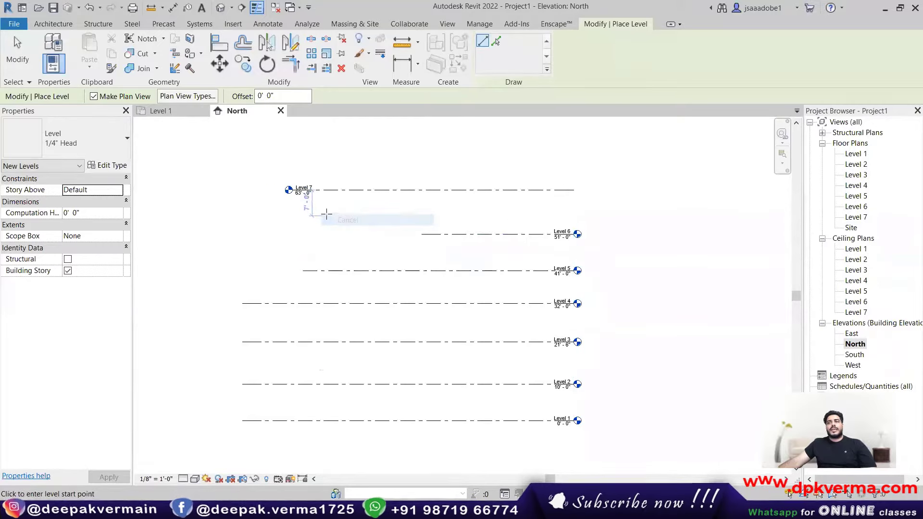
right_click(325, 211)
left_click(338, 219)
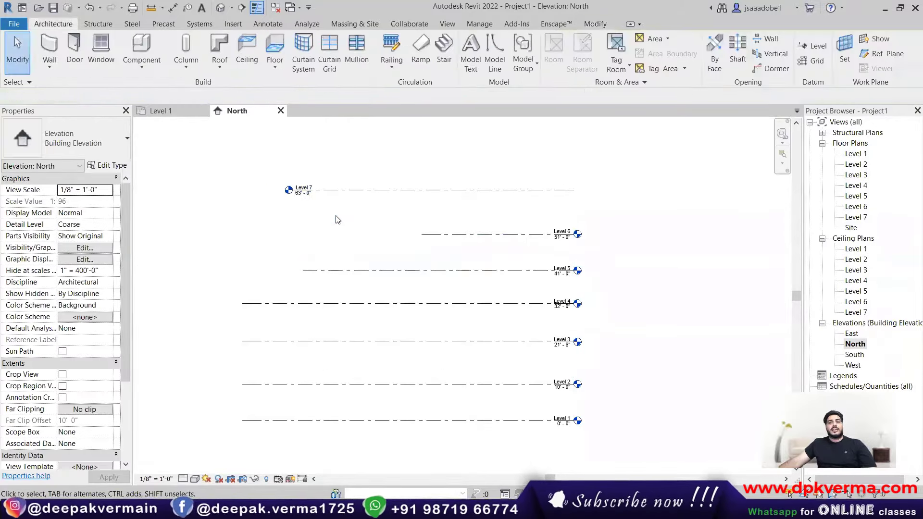
Step: Draw a level above Level 7 from left to right at about 75' 0", aligning its head with the lower levels, and end the command
left_click(812, 46)
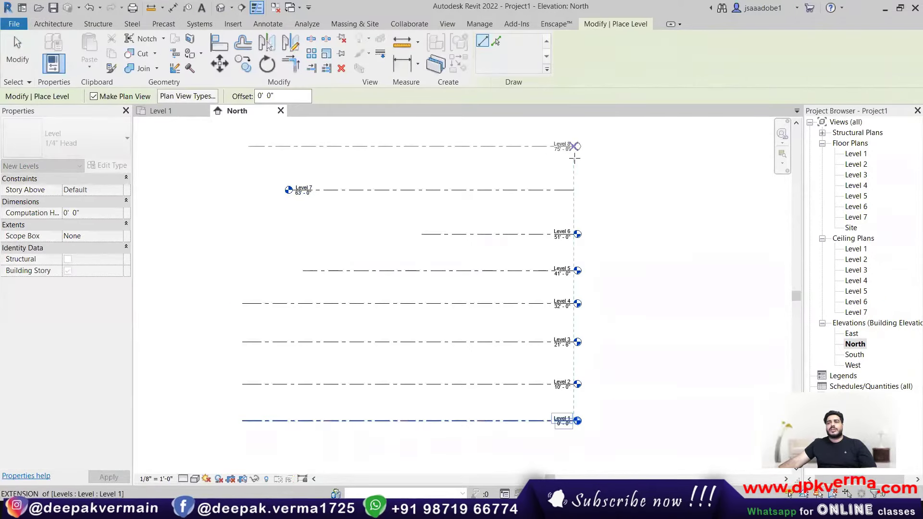
left_click(574, 146)
right_click(366, 165)
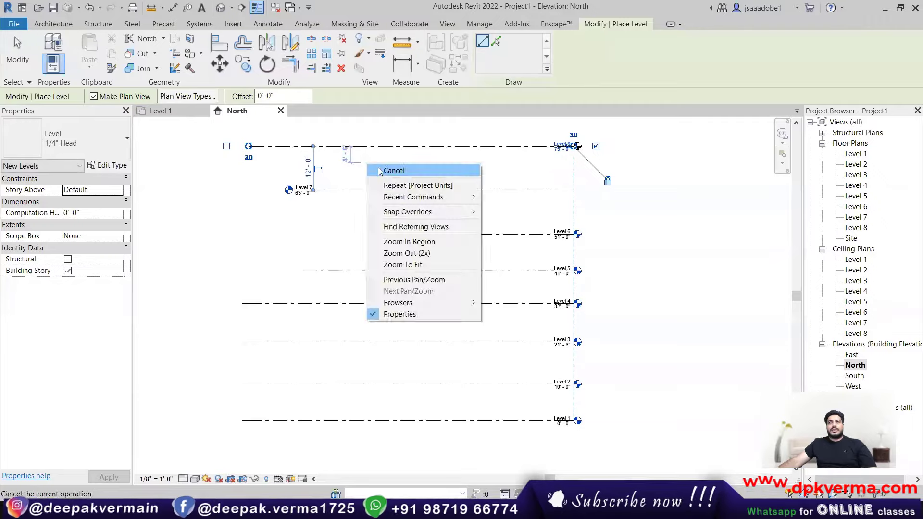
left_click(380, 169)
right_click(377, 164)
left_click(390, 169)
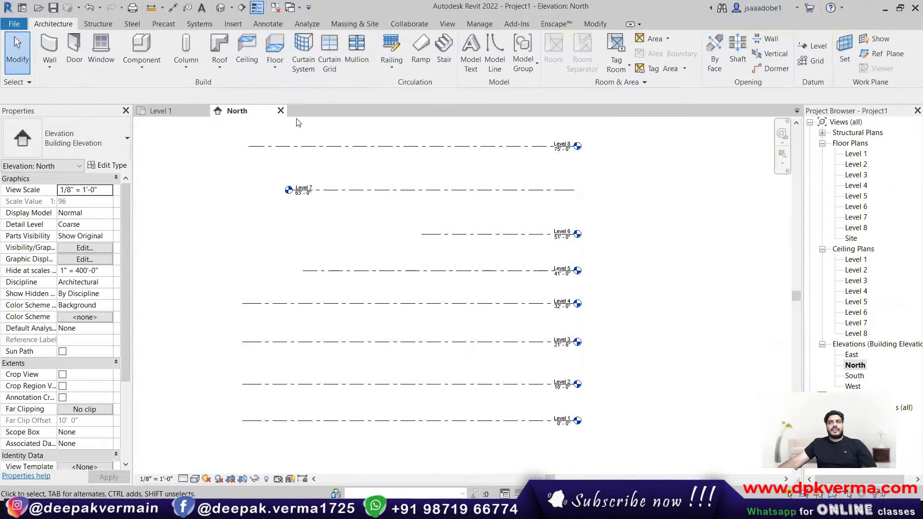
left_click(813, 46)
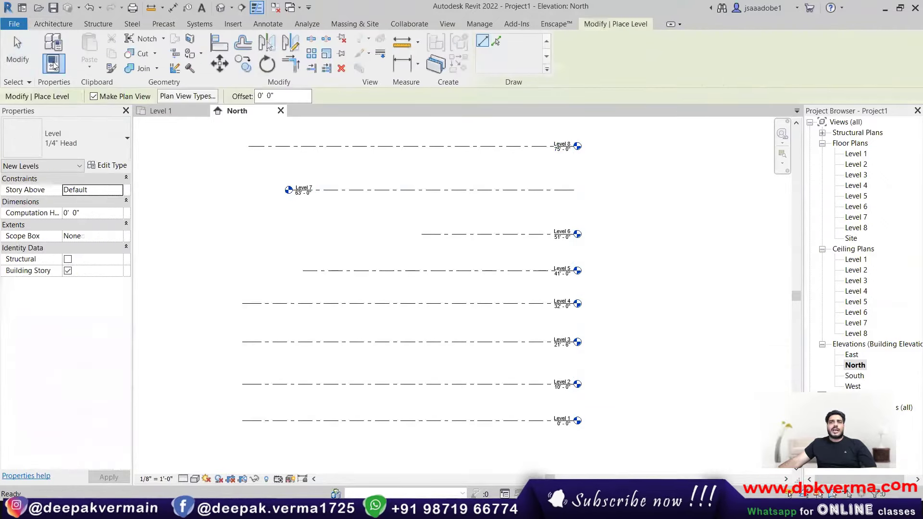
left_click(16, 50)
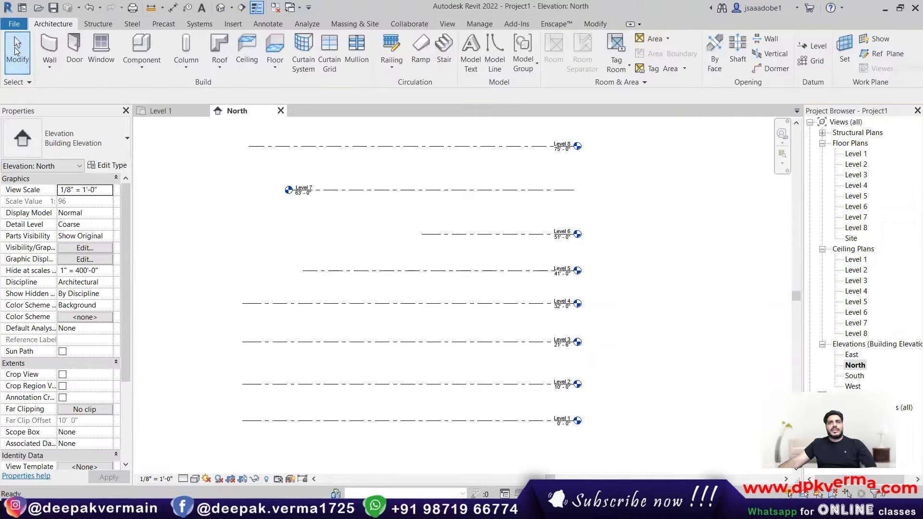
Step: Set the elevation of Level 3 to 20' through its level head value
middle_click_drag(358, 194, 369, 230)
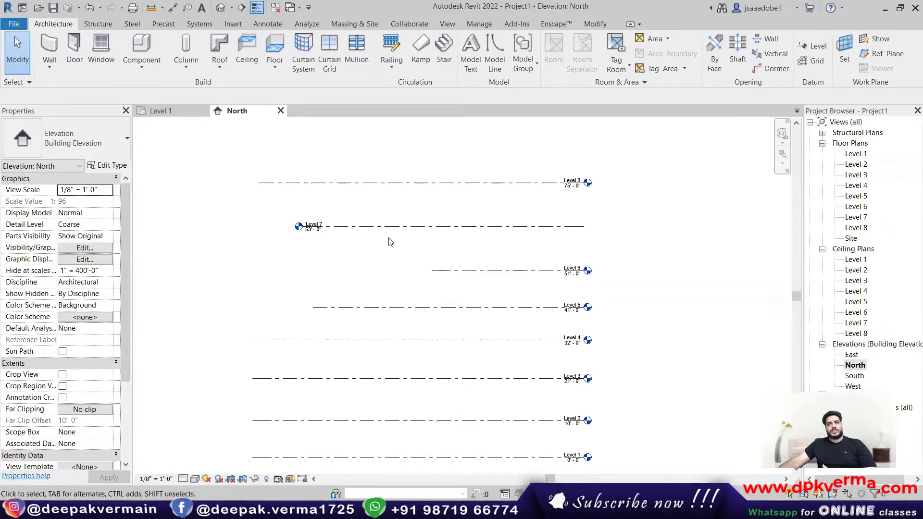
scroll(412, 315, "up", 1)
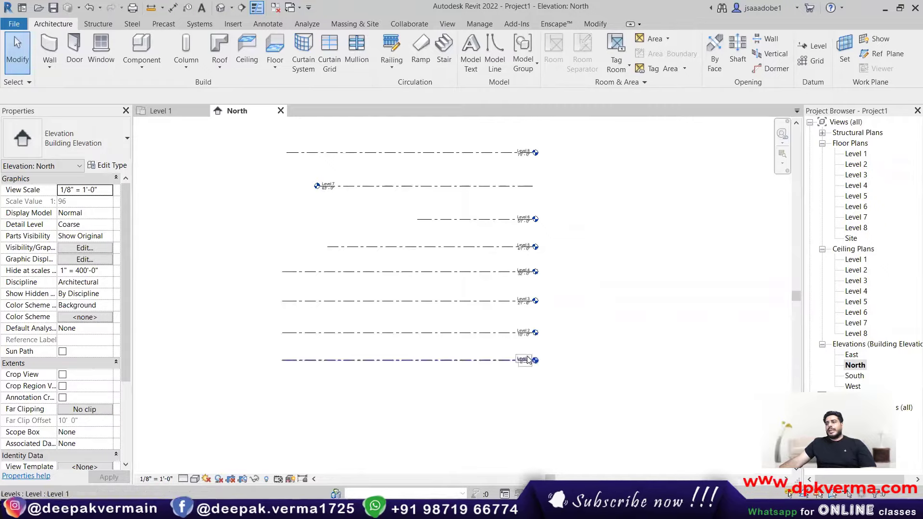
scroll(514, 345, "up", 3)
scroll(514, 345, "up", 3)
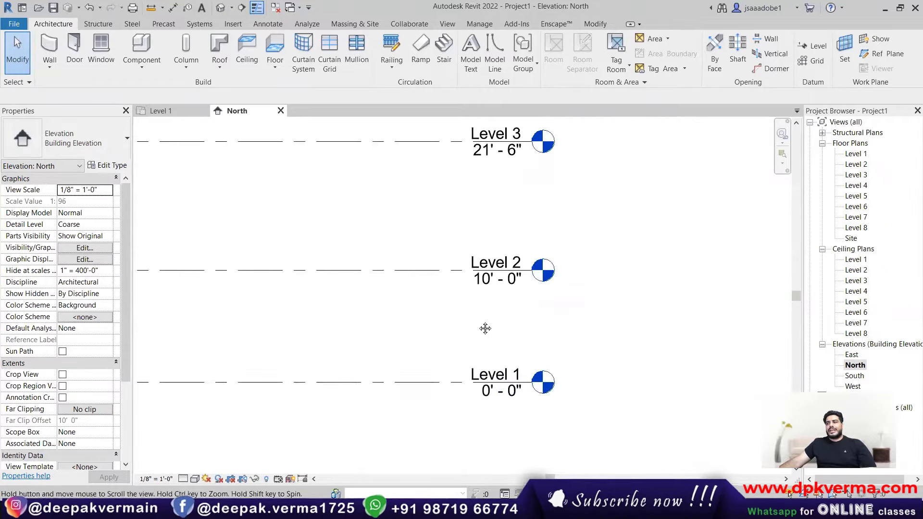
scroll(500, 298, "up", 1, "ctrl")
scroll(521, 294, "down", 2)
middle_click_drag(503, 303, 489, 328)
scroll(500, 312, "up", 3)
scroll(489, 283, "down", 2)
middle_click_drag(488, 271, 456, 243)
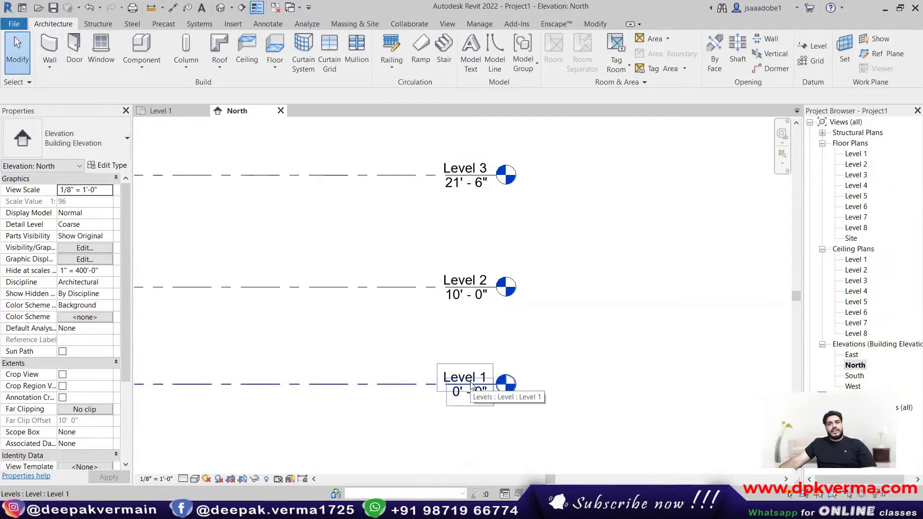
left_click(466, 194)
left_click(465, 192)
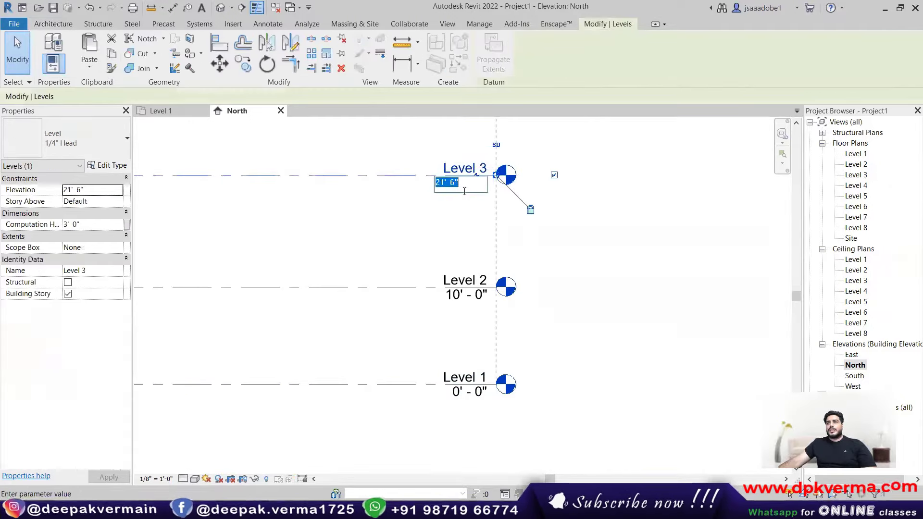
type("20")
key("Return")
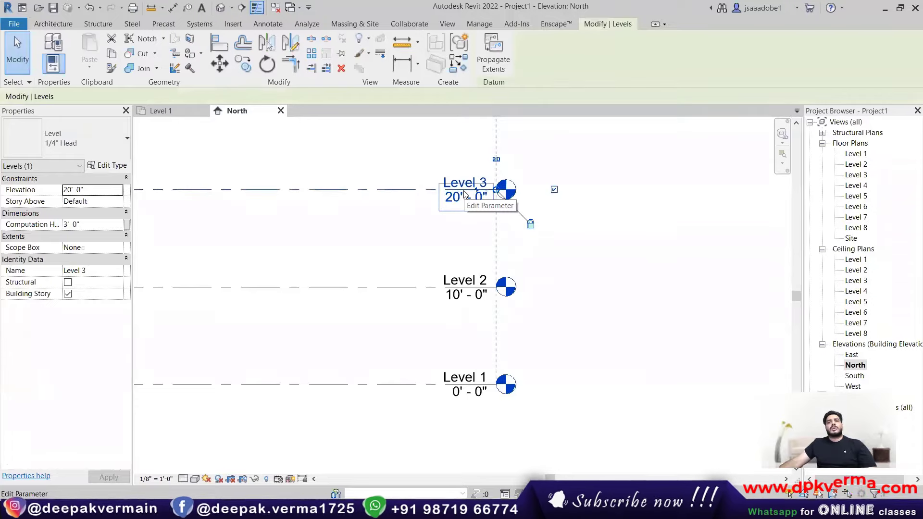
Step: Set the elevation of Level 4 to 30' through its level head value
scroll(462, 211, "down", 2)
left_click(450, 218)
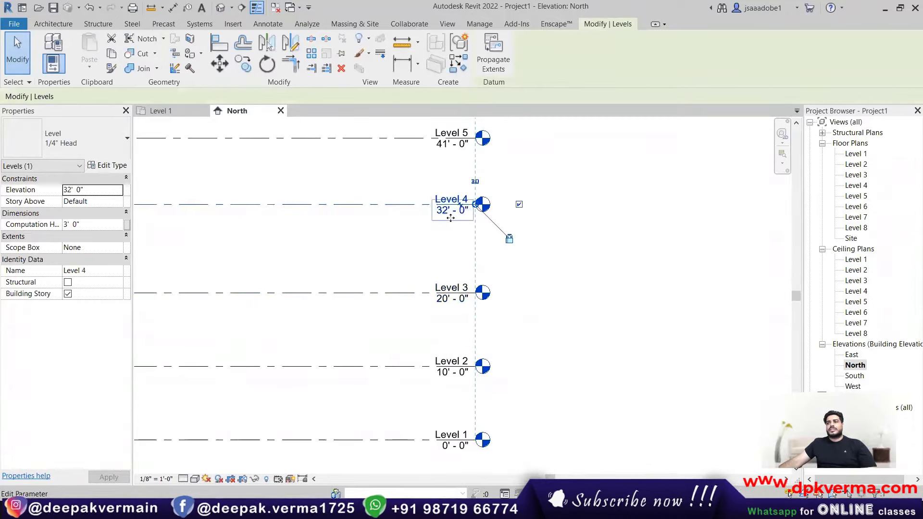
left_click(450, 212)
type("3")
type("0")
key("Return")
Step: Set the elevation of Level 5 to 40' through its level head value
left_click(452, 144)
left_click(453, 145)
type("40")
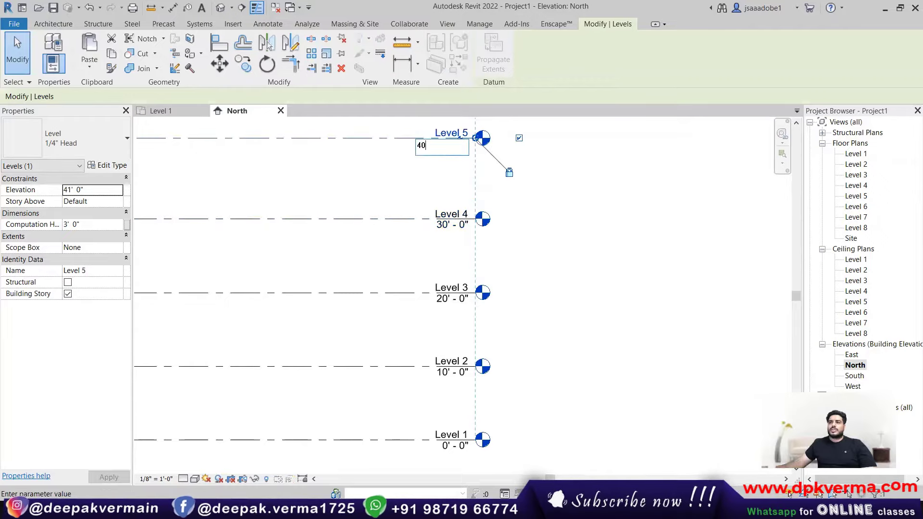
key("Return")
Step: Set the elevation of Level 6 to 50' through its level head value
scroll(469, 270, "down", 4)
middle_click_drag(467, 216, 507, 309)
scroll(507, 310, "up", 3)
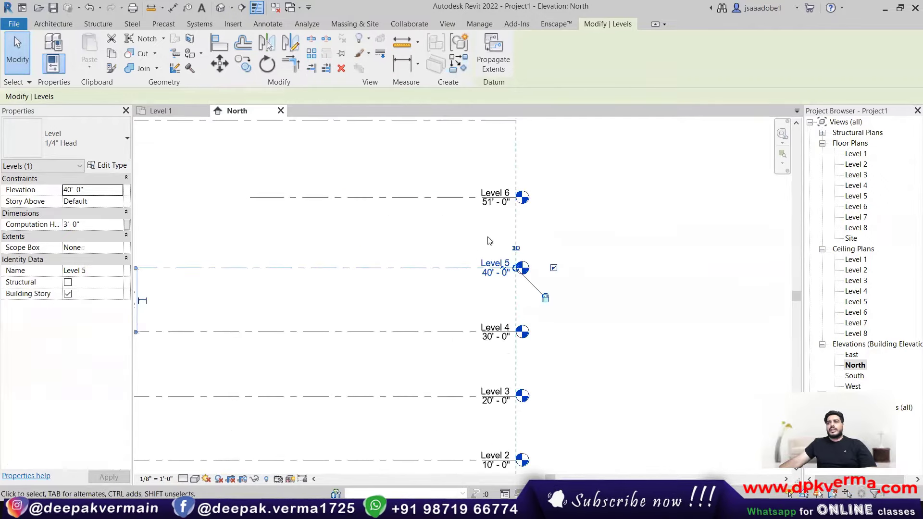
left_click(492, 212)
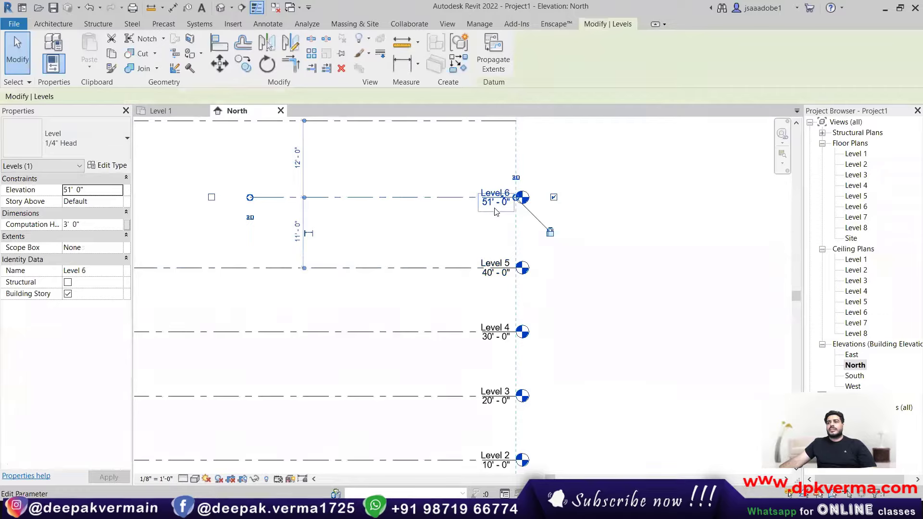
left_click(495, 209)
type("50")
key("Return")
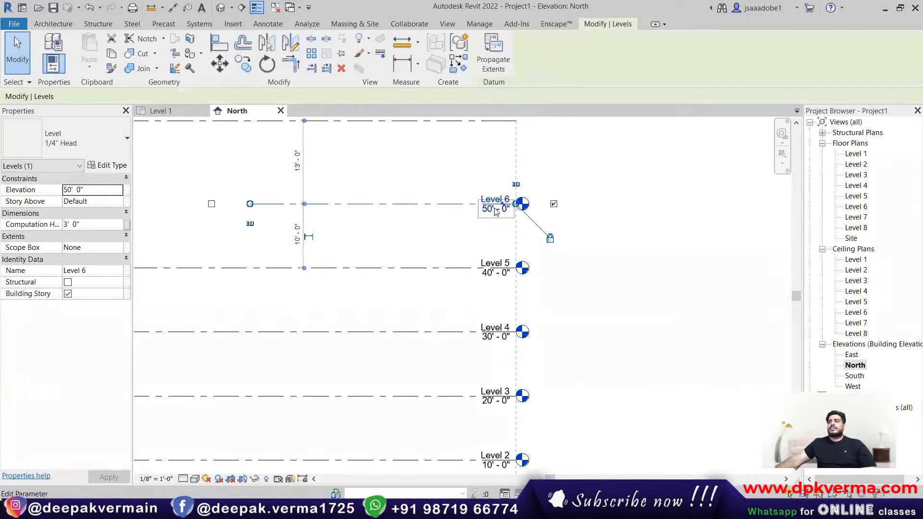
Step: Set the elevation of Level 7, whose head is on the left, to 60'
scroll(480, 180, "down", 1)
middle_click_drag(480, 180, 626, 239)
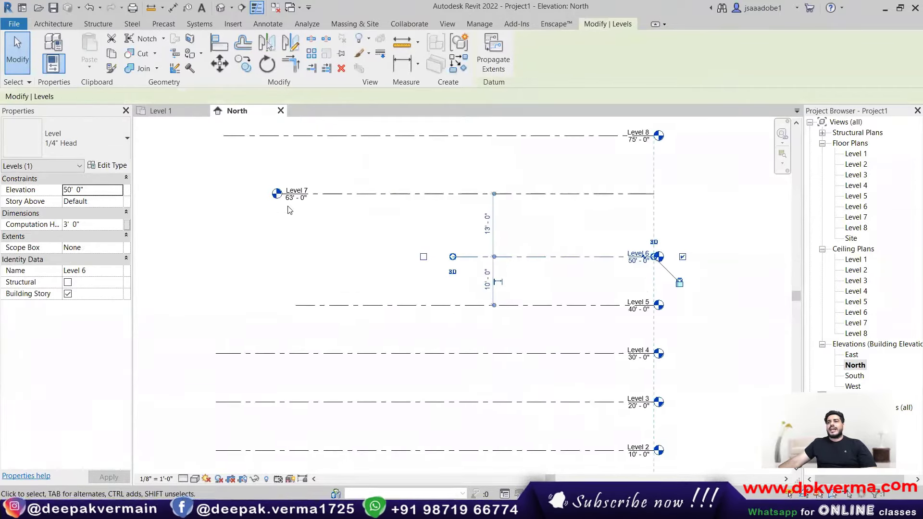
left_click(291, 195)
left_click(292, 202)
type("60")
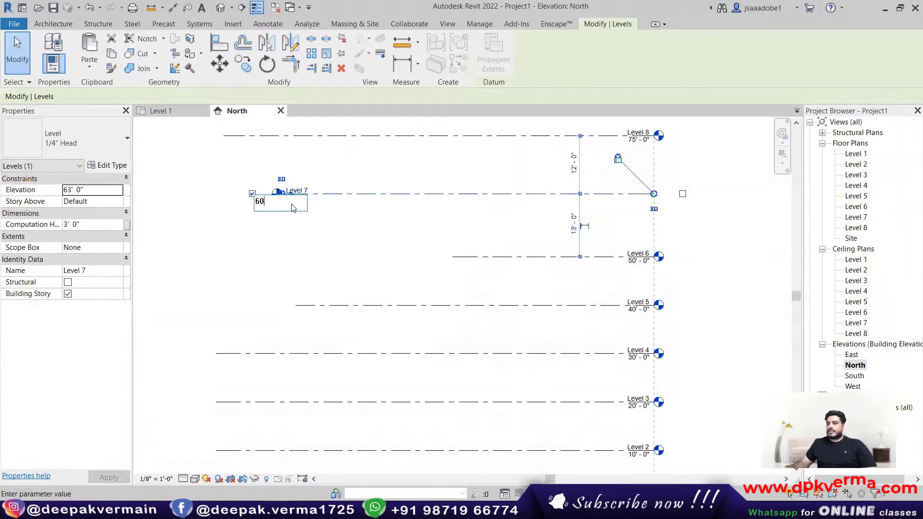
key("Return")
Step: Set the elevation of Level 8, the topmost level, to 70'
middle_click_drag(649, 148, 509, 198)
left_click(505, 197)
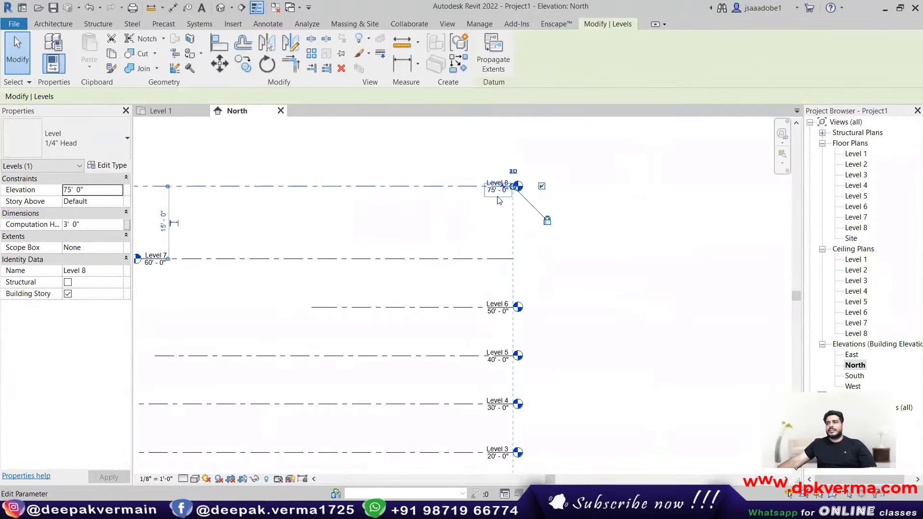
left_click(500, 198)
type("70")
key("Return")
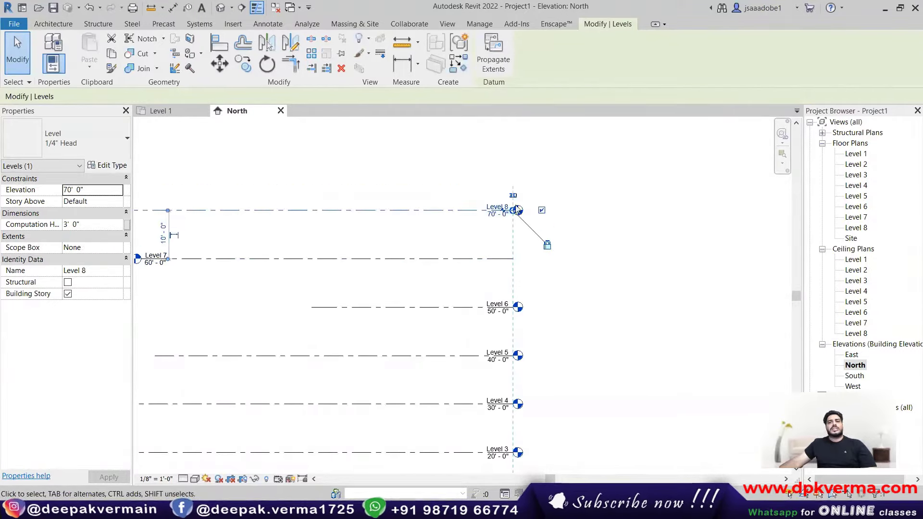
Step: Extend the left end of Level 5 until it lines up with the left ends of the levels below
left_click(608, 310)
scroll(546, 315, "down", 2)
middle_click_drag(317, 423, 336, 352)
scroll(311, 342, "up", 2)
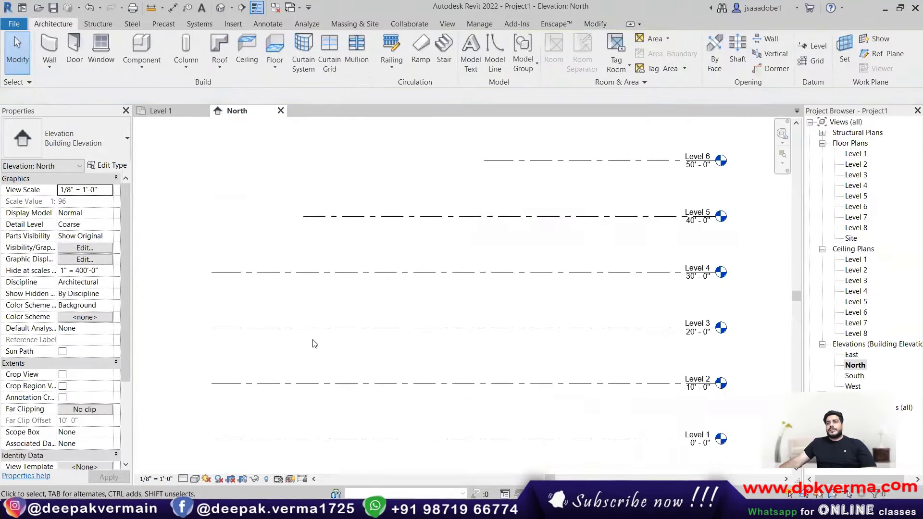
middle_click_drag(331, 233, 327, 240)
left_click(330, 225)
scroll(336, 244, "down", 1)
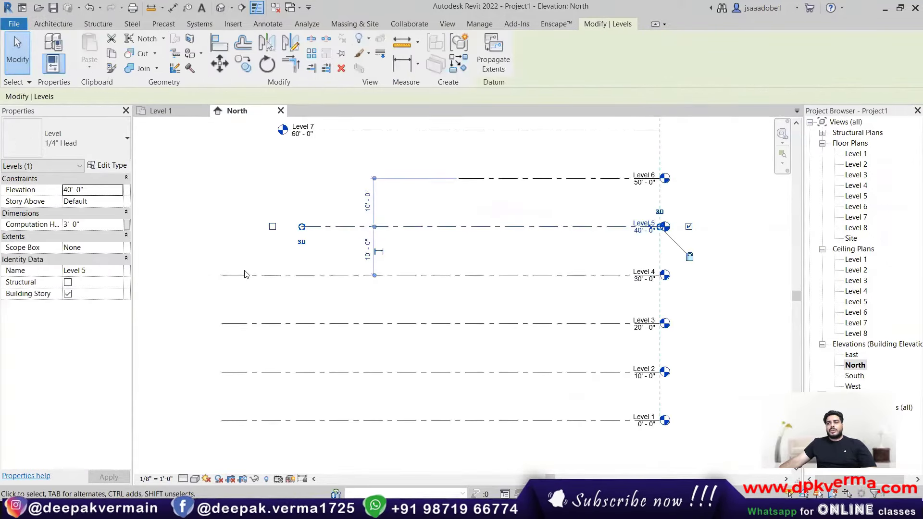
scroll(245, 275, "down", 1)
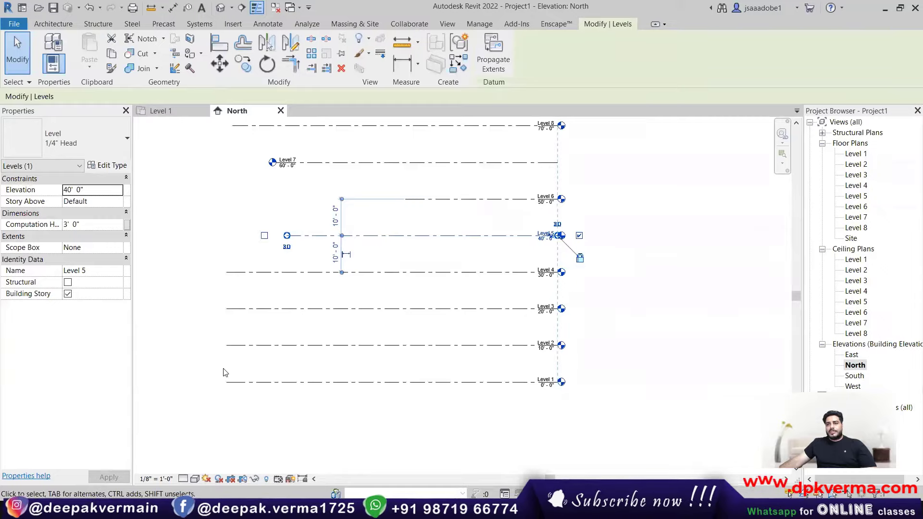
left_click(165, 308)
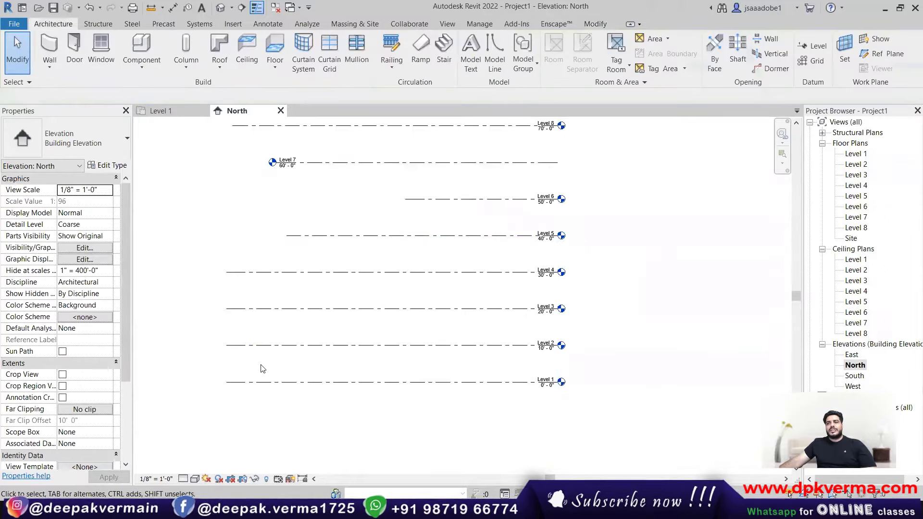
middle_click_drag(245, 325, 252, 332)
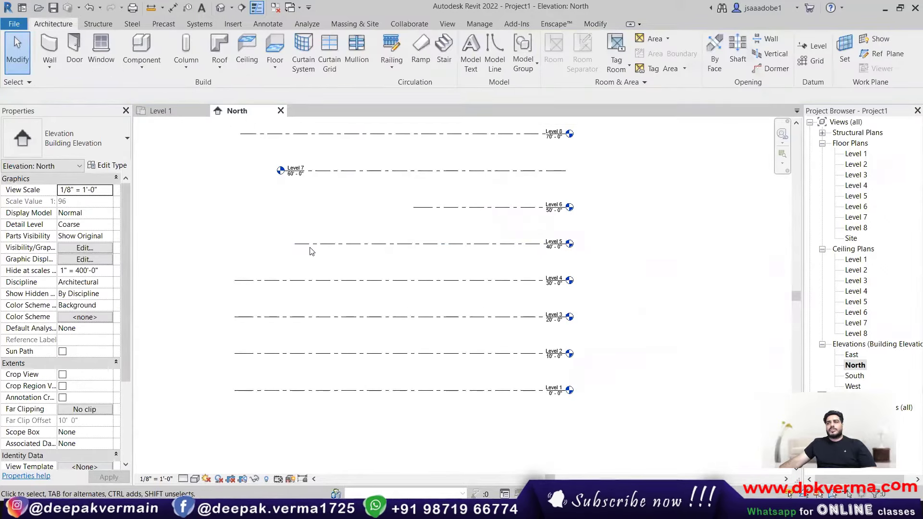
left_click(308, 244)
left_click_drag(295, 244, 235, 244)
Step: Extend the left end of Level 6 until it aligns with the left end of Level 5
middle_click_drag(424, 209, 425, 250)
left_click(424, 249)
left_click_drag(299, 249, 231, 249)
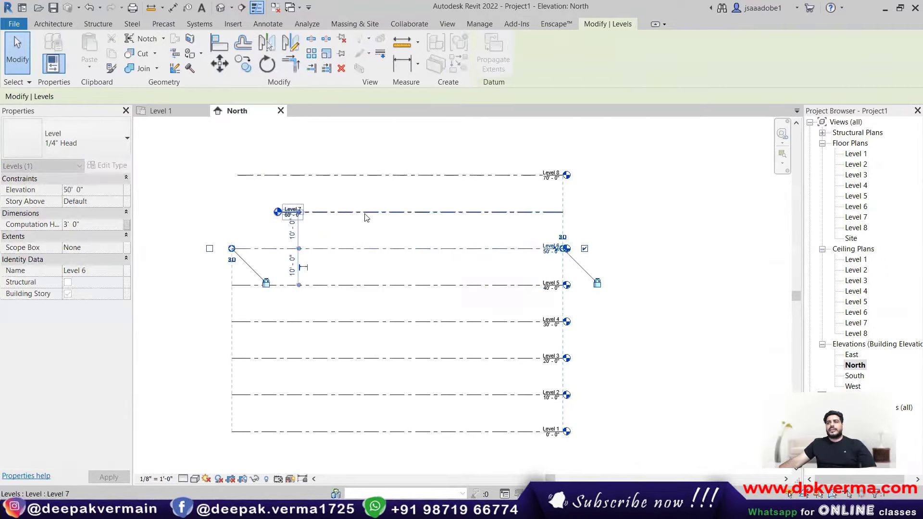
Step: Show the level head at the right end of Level 7, in line with the other heads
left_click(365, 218)
left_click(396, 238)
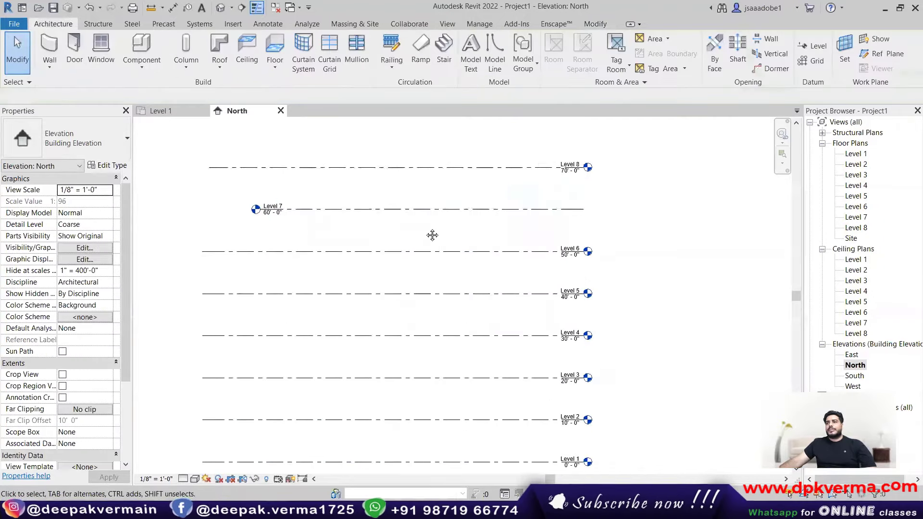
scroll(433, 232, "up", 2)
scroll(204, 238, "up", 1)
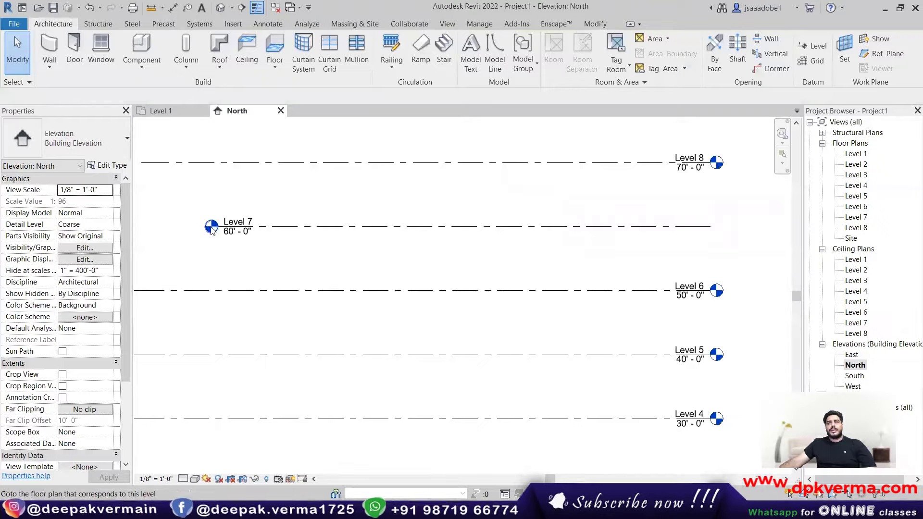
scroll(200, 230, "down", 2)
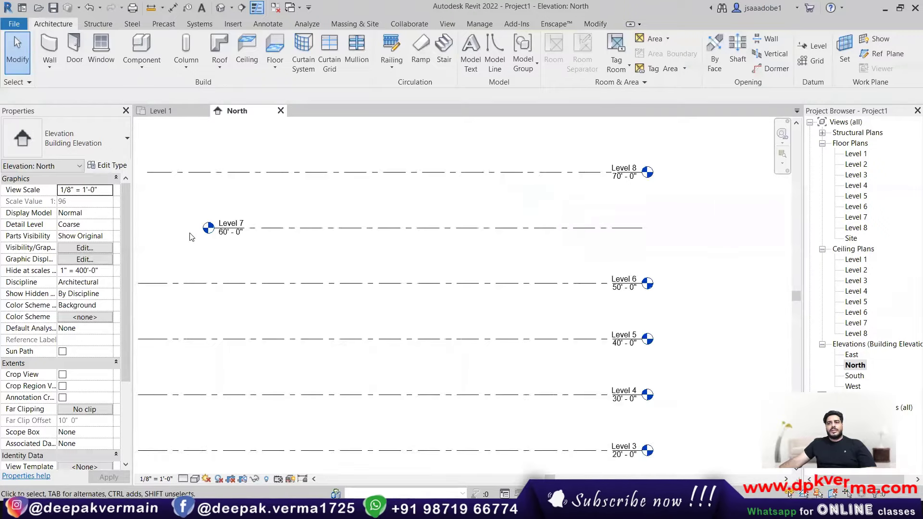
left_click(492, 233)
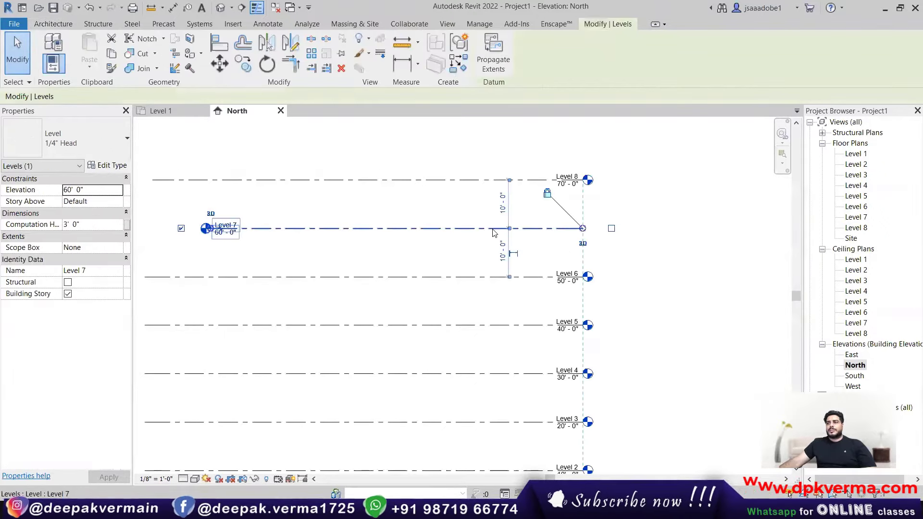
left_click(611, 229)
left_click(615, 253)
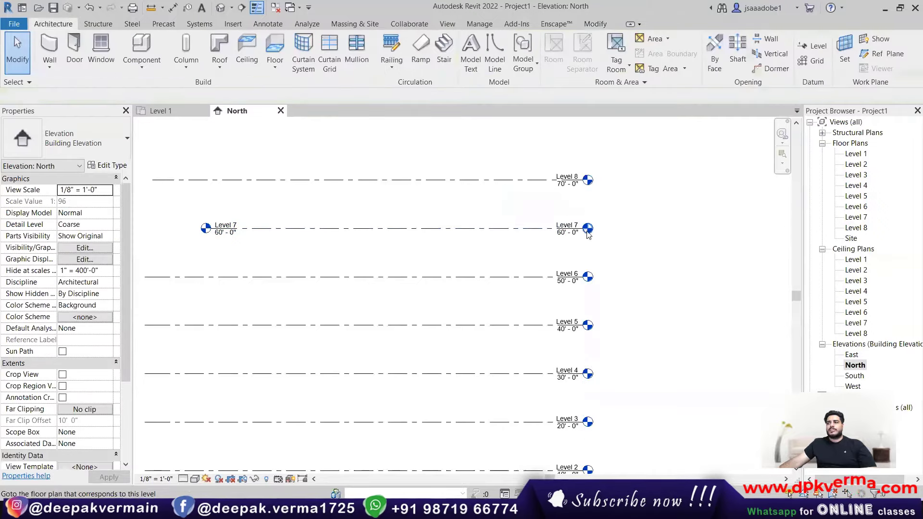
Step: Hide the left head of Level 7 and extend its left end into alignment with the levels below
scroll(594, 244, "down", 2)
left_click(392, 231)
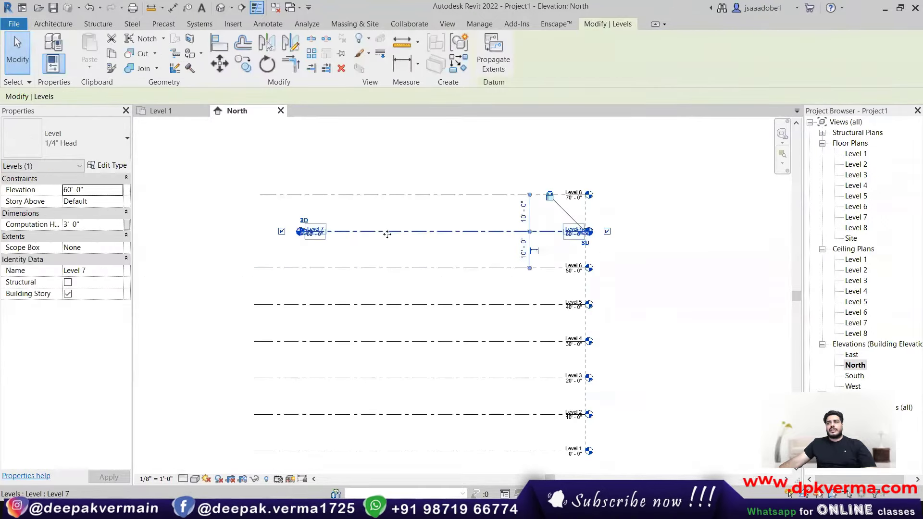
left_click(282, 232)
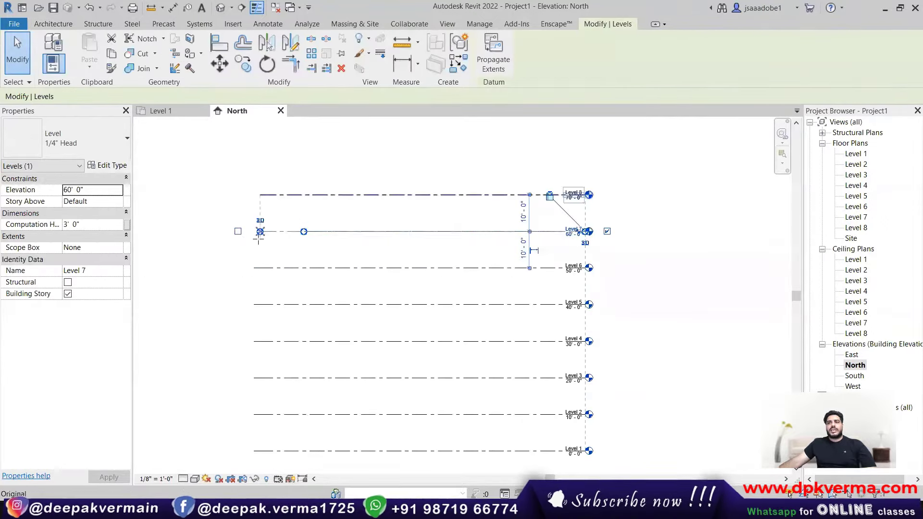
left_click_drag(304, 232, 254, 231)
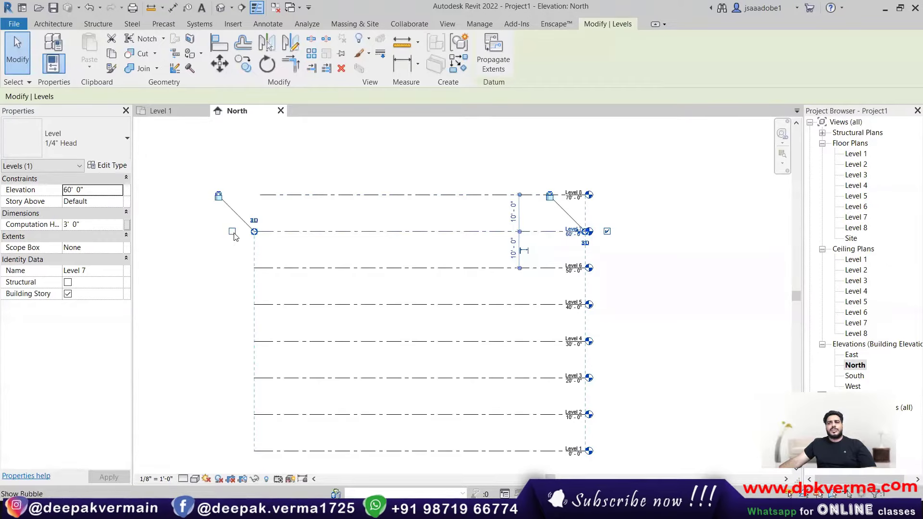
Step: Try showing the head at the left end of Level 7 in addition to the right one
left_click(233, 232)
left_click(258, 262)
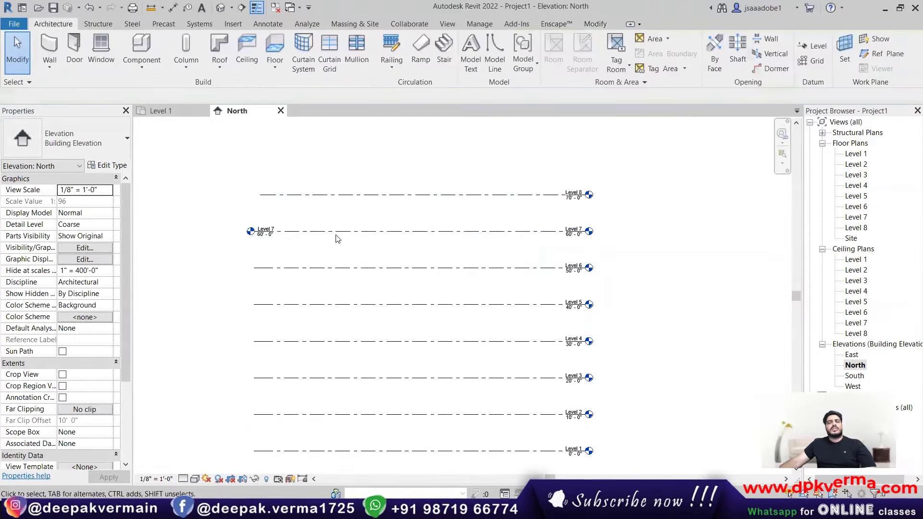
left_click(276, 233)
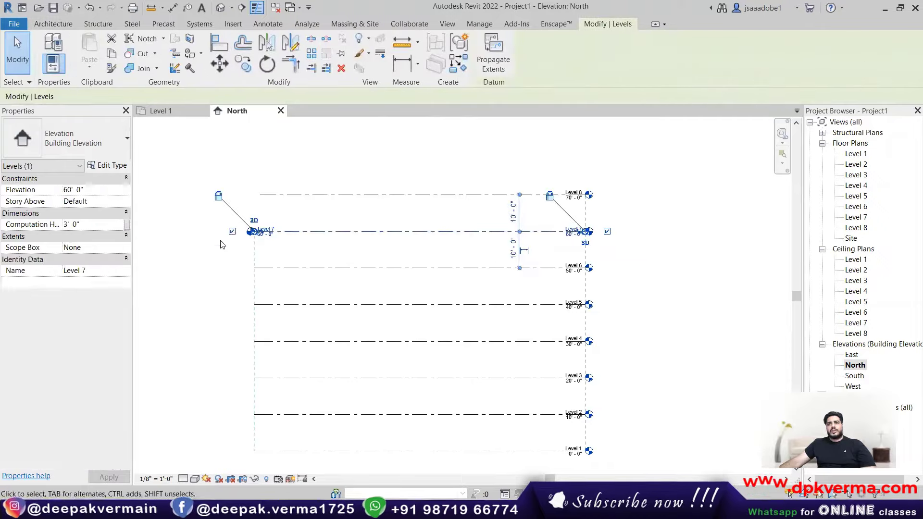
Step: Extend the left end of Level 8 until it aligns with the left ends of the other levels
left_click(356, 197)
middle_click_drag(403, 208, 309, 211)
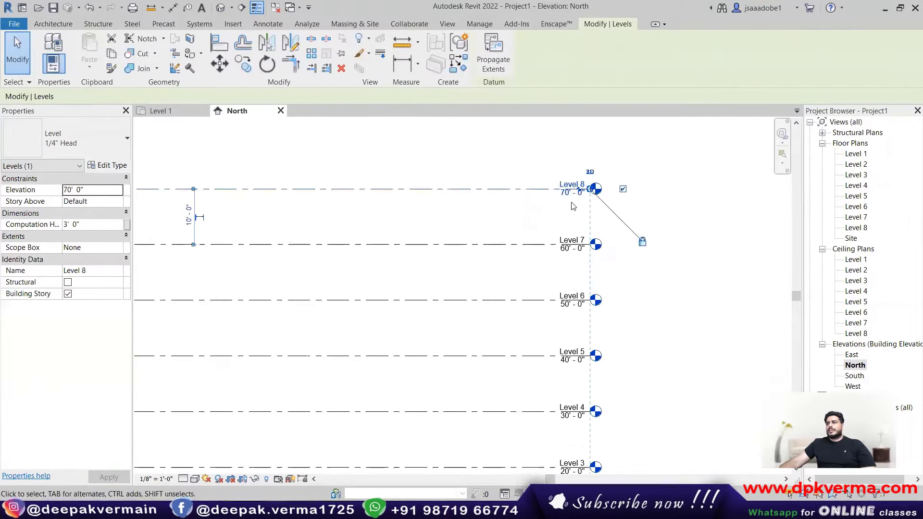
left_click_drag(165, 198, 159, 197)
left_click(274, 190)
Step: Stretch the locked left ends of all the levels outward together using the end of Level 8
scroll(274, 190, "down", 2)
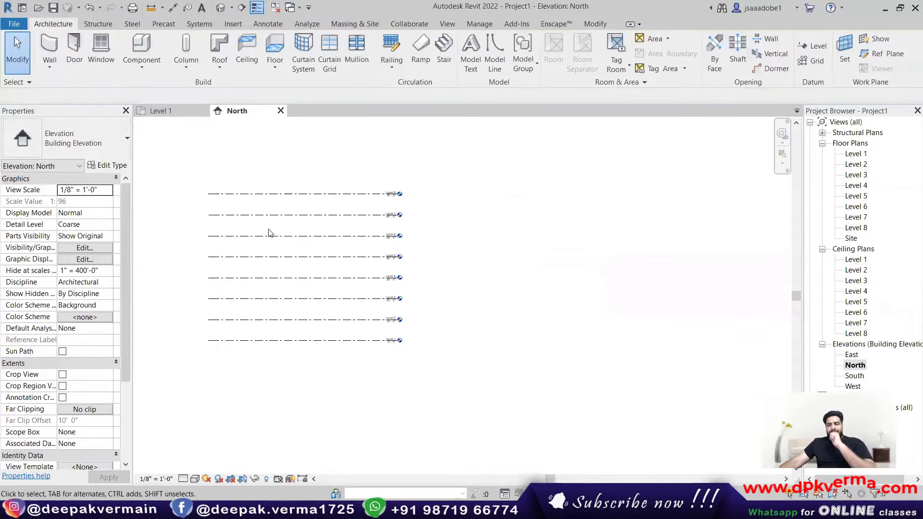
scroll(281, 220, "up", 2)
scroll(280, 220, "down", 1)
middle_click_drag(259, 230, 268, 217)
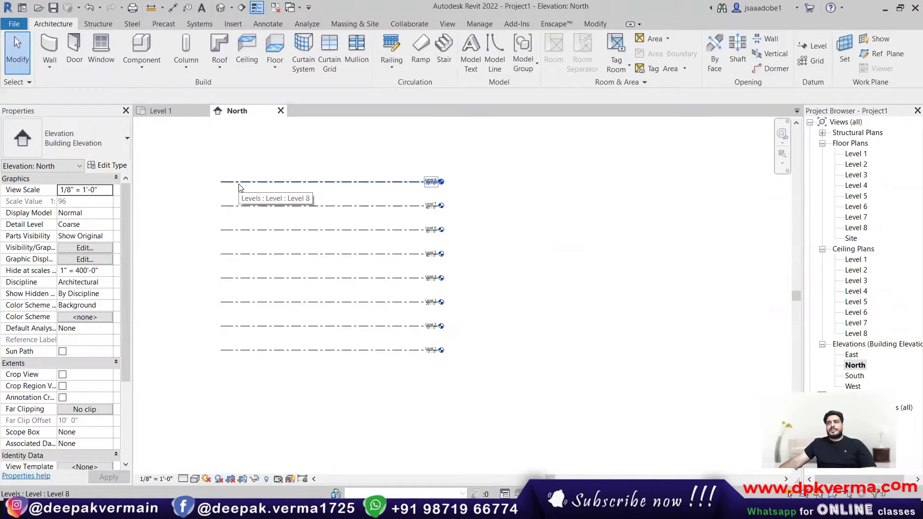
left_click(239, 185)
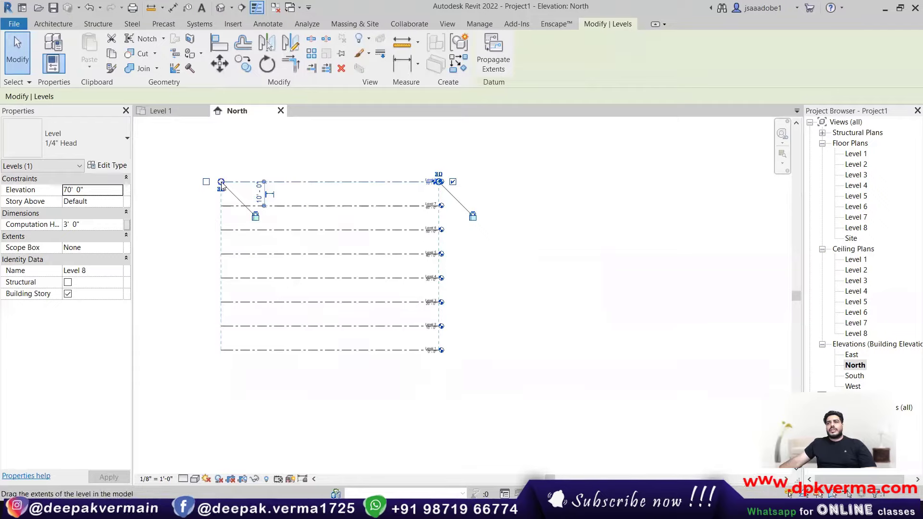
left_click_drag(221, 182, 196, 181)
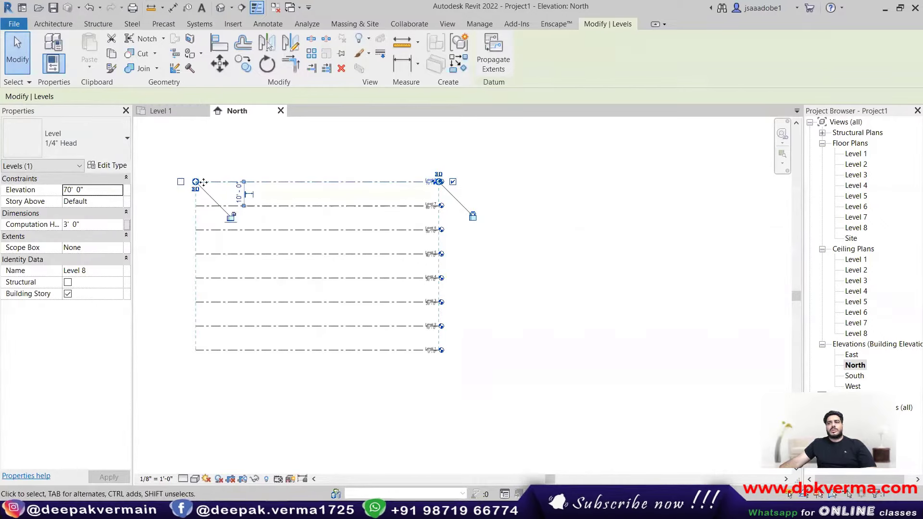
mouse_move(196, 183)
left_mouse_down()
mouse_move(273, 182)
mouse_move(186, 182)
mouse_move(196, 182)
left_mouse_up()
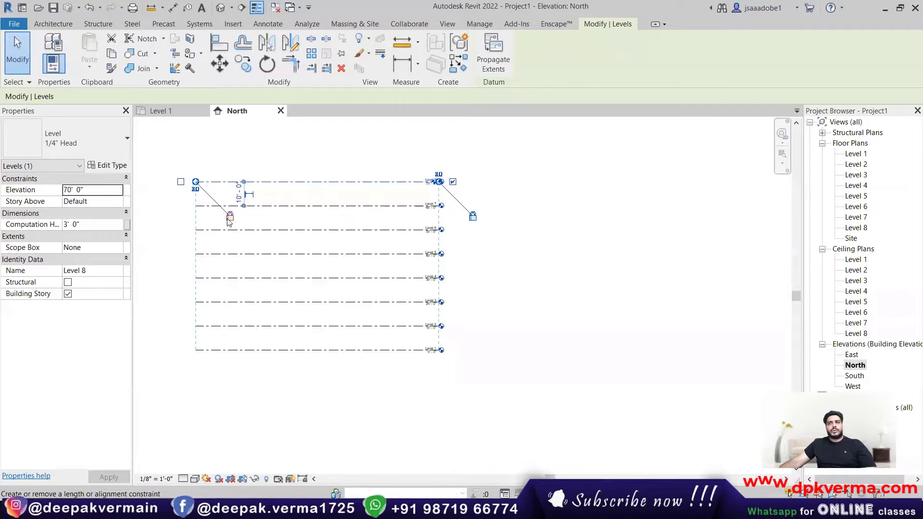
left_click(168, 216)
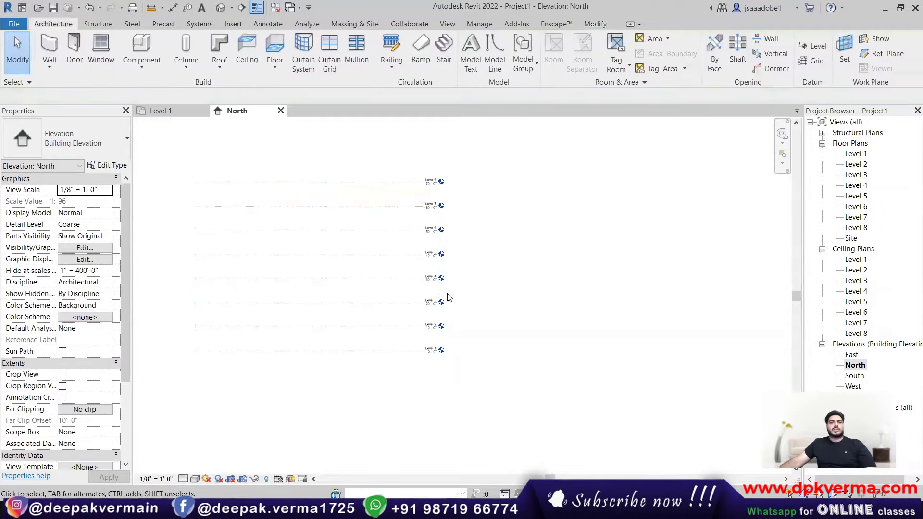
Step: Open the Level 1 floor plan and start the Wall tool to check the base constraint of new walls
scroll(435, 360, "up", 3)
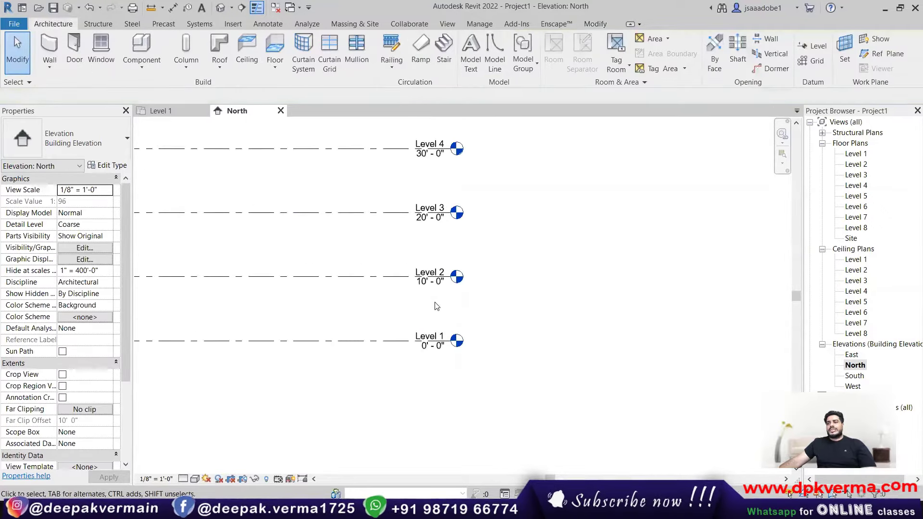
scroll(425, 288, "down", 3)
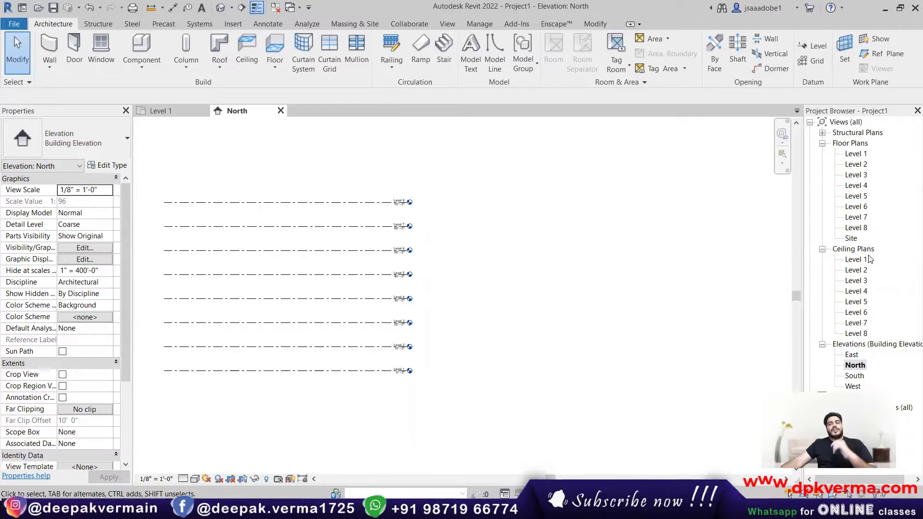
double_click(856, 154)
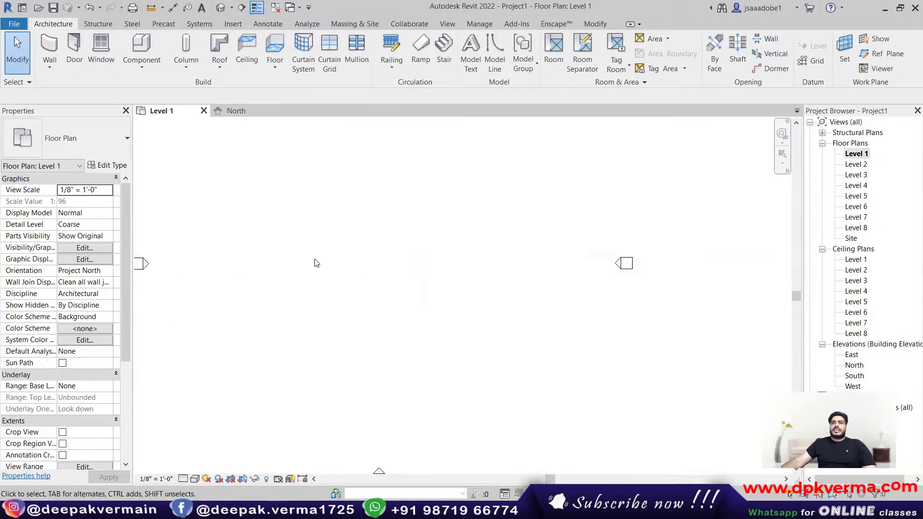
scroll(315, 262, "down", 2)
left_click(50, 51)
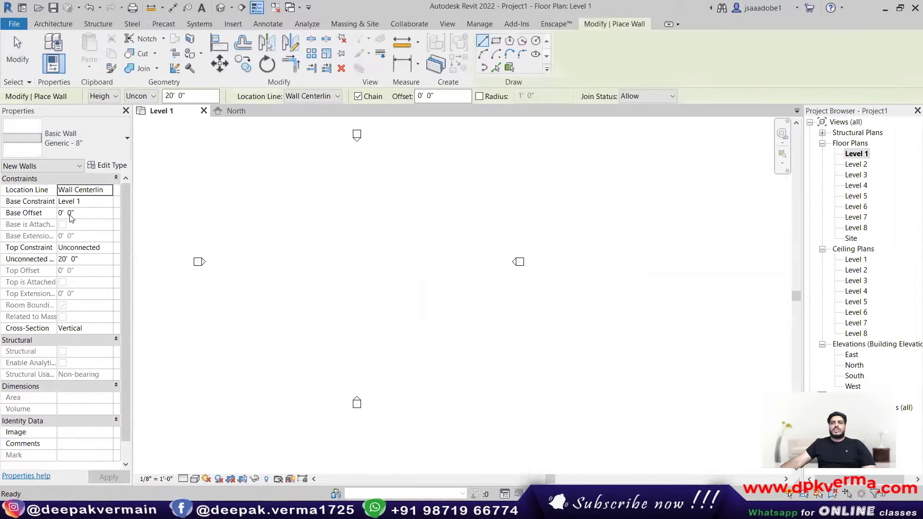
Step: Open the Level 1 ceiling plan and start the Wall tool to check its constraints there
double_click(856, 259)
left_click(50, 50)
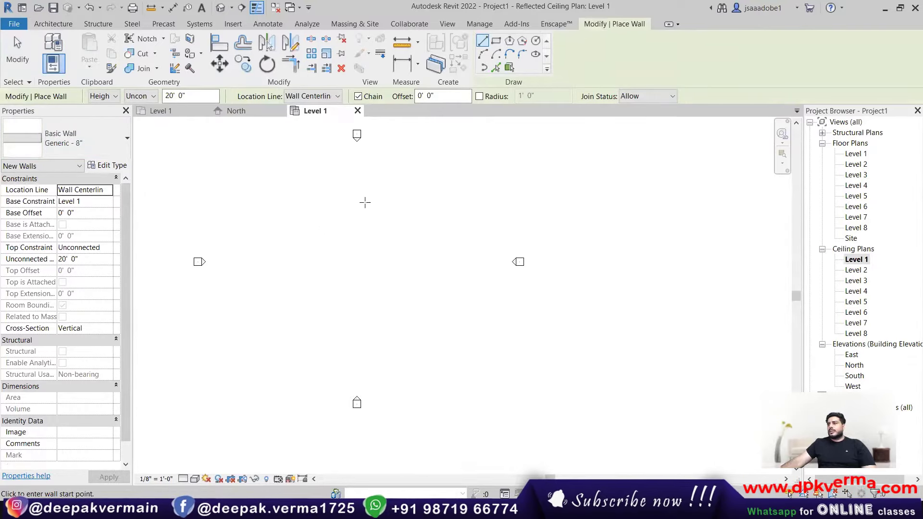
left_click(863, 259)
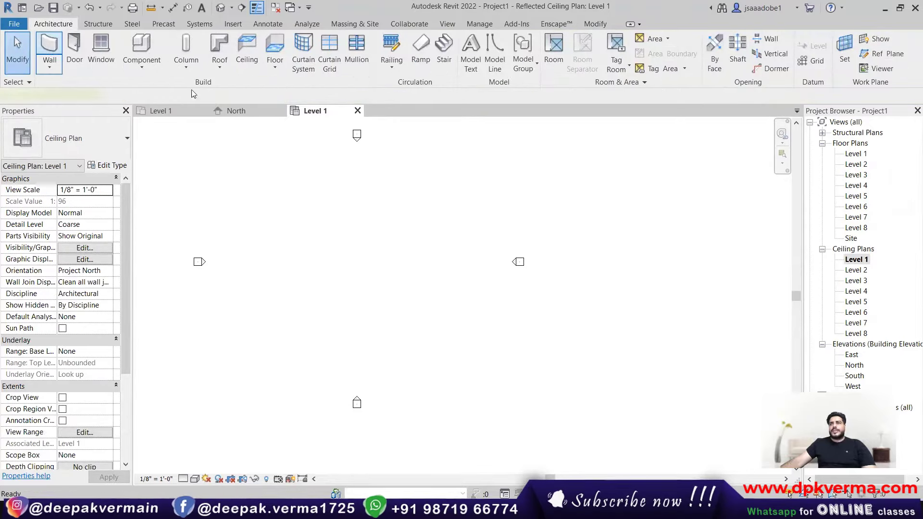
left_click(46, 43)
Step: Start a sketched ceiling with a rectangular boundary in the Level 1 ceiling plan, review its height offset, and leave the boundary tool
left_click(53, 23)
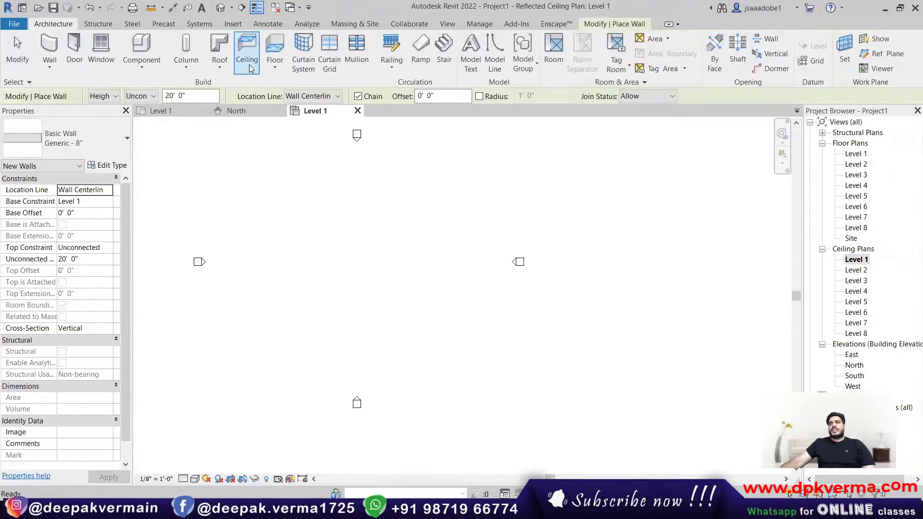
left_click(244, 45)
left_click(524, 53)
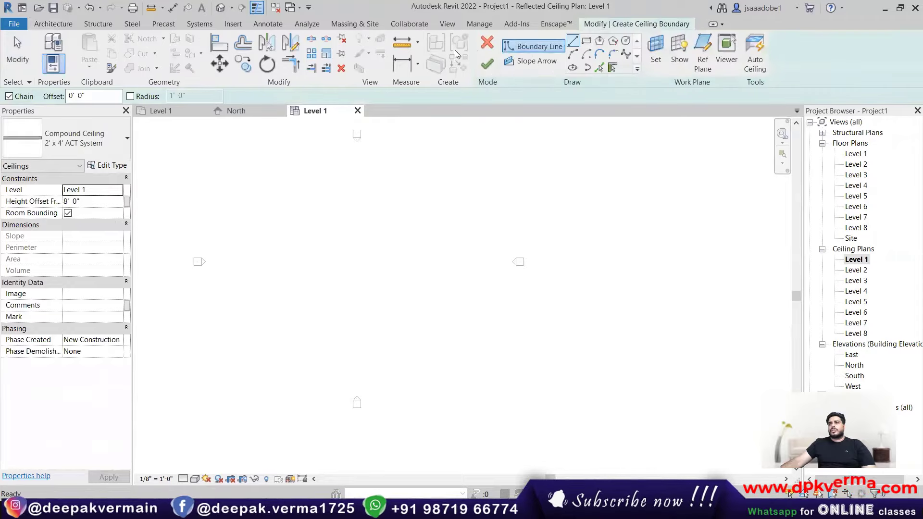
left_click(586, 40)
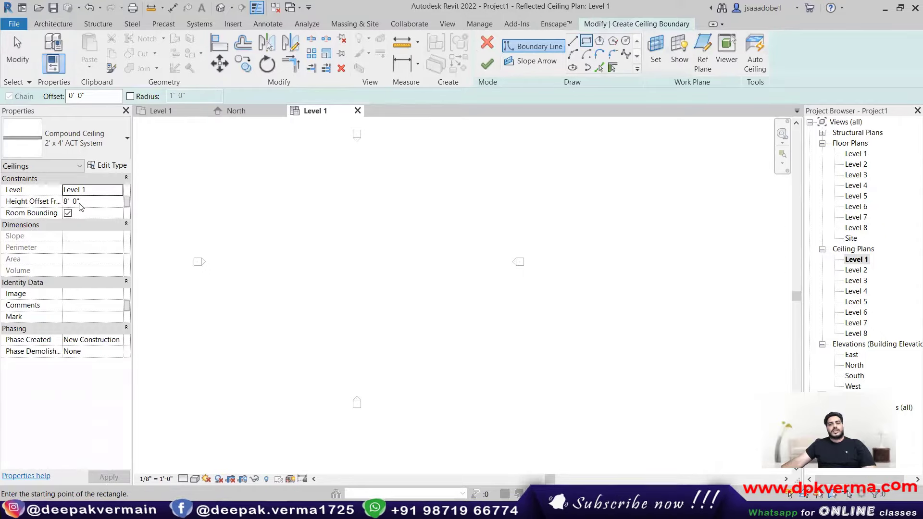
key("Escape")
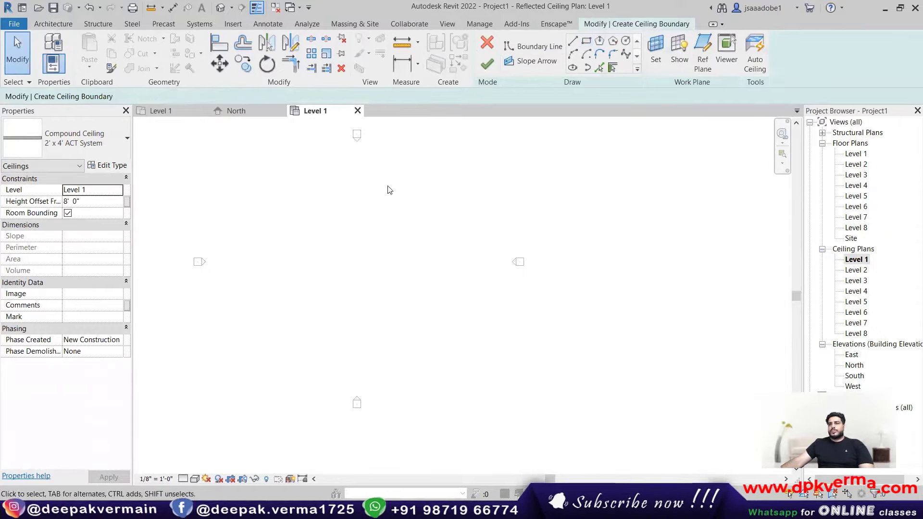
Step: Return to the North elevation and close the empty ceiling sketch
double_click(851, 365)
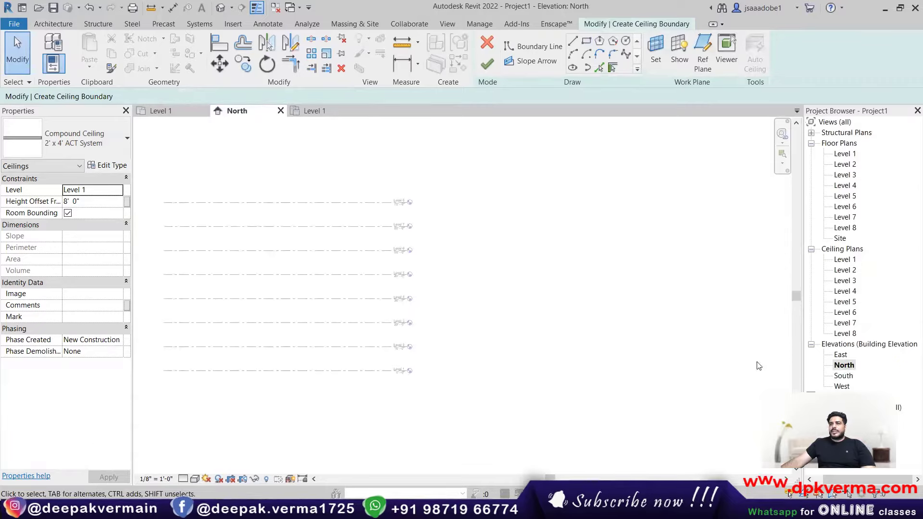
left_click(487, 64)
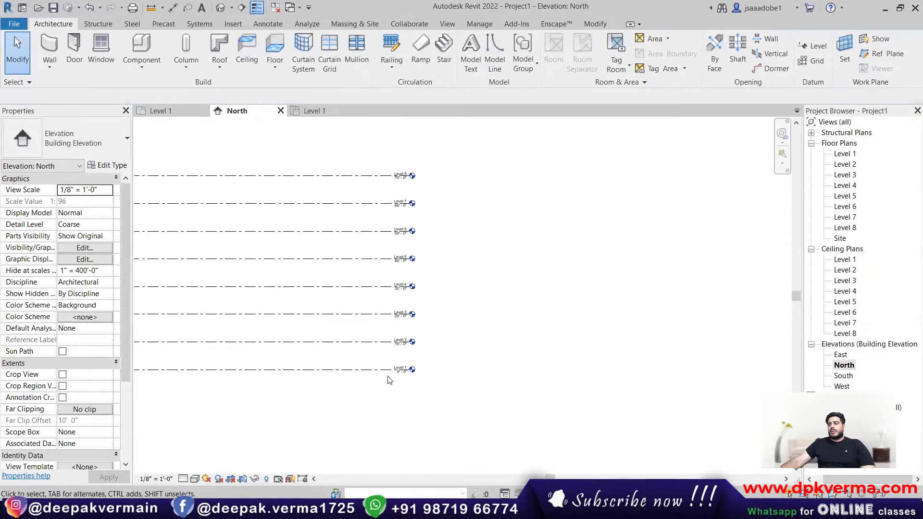
Step: Rename Level 1 as "01 ground floor" in the North elevation
scroll(408, 382, "up", 5)
scroll(409, 385, "up", 2)
scroll(423, 248, "down", 5)
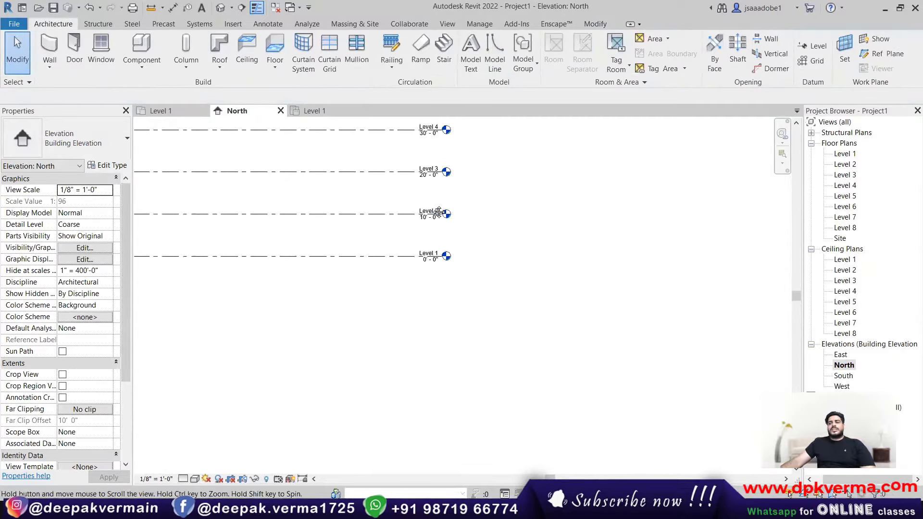
scroll(404, 353, "up", 3)
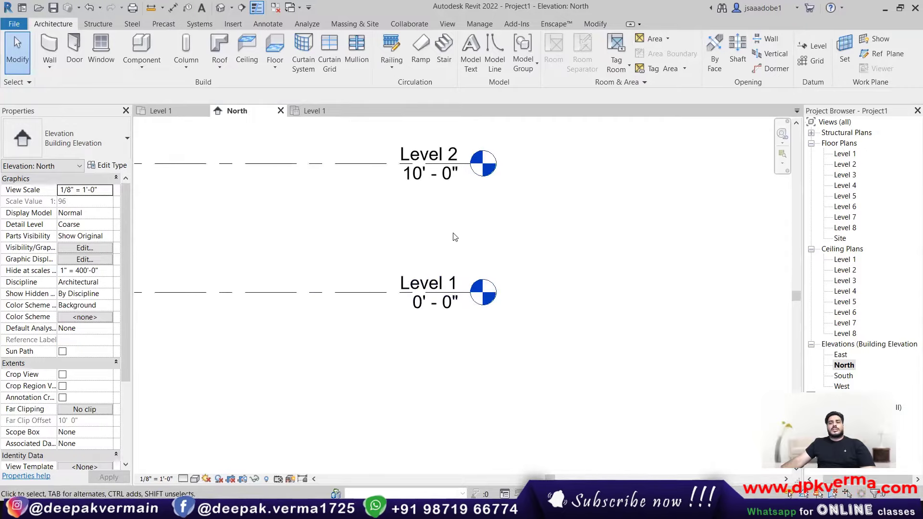
left_click(437, 281)
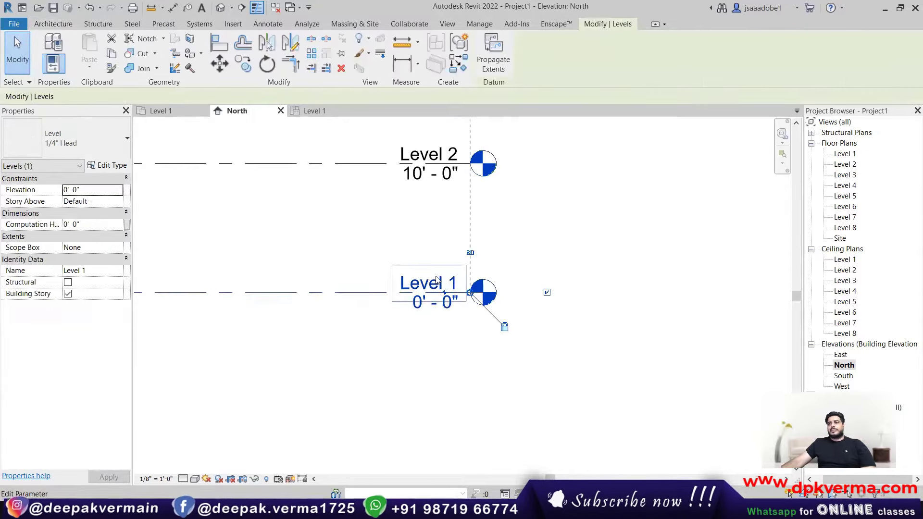
left_click(437, 281)
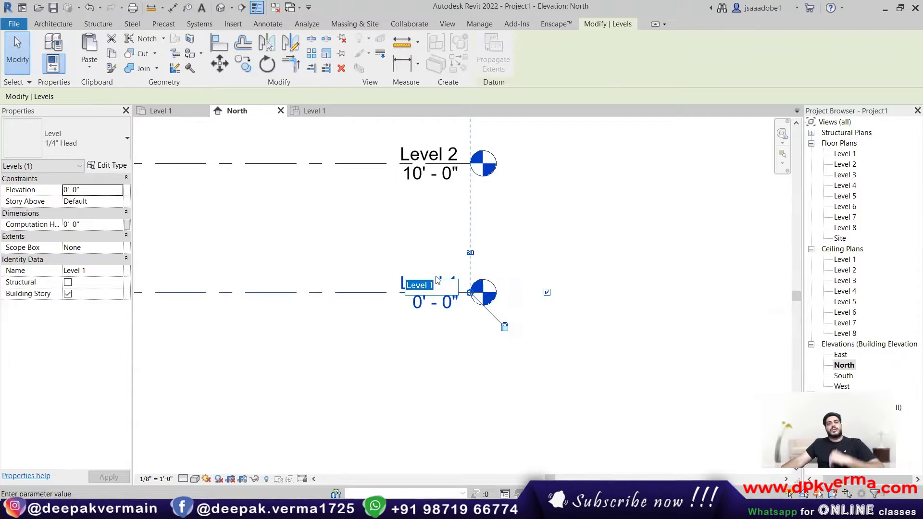
type("01")
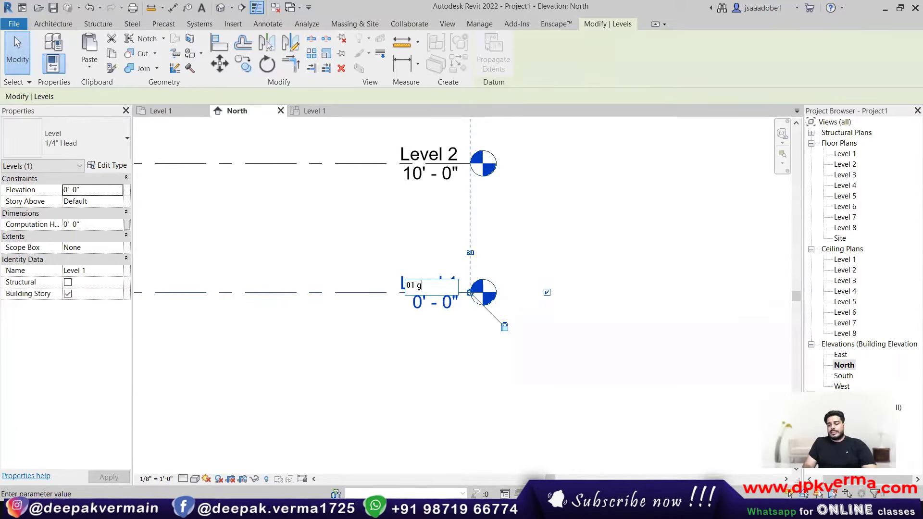
type("ground f")
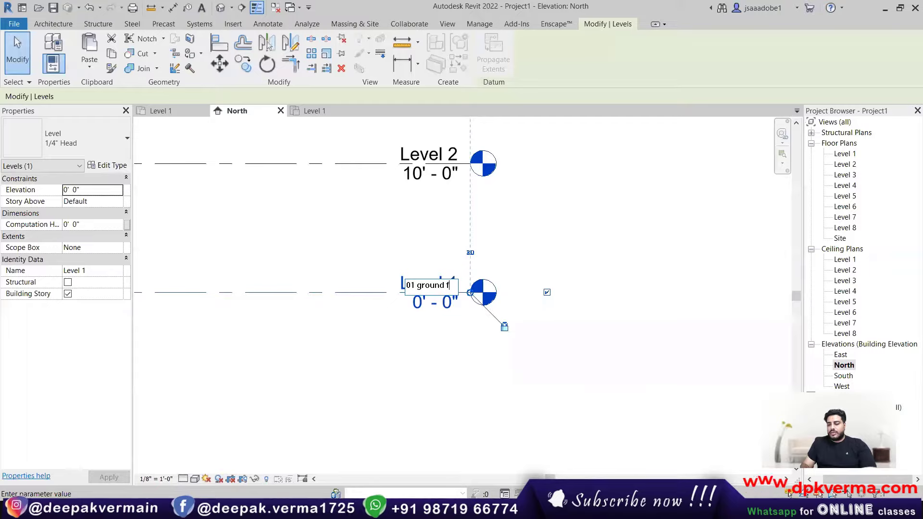
type("loor")
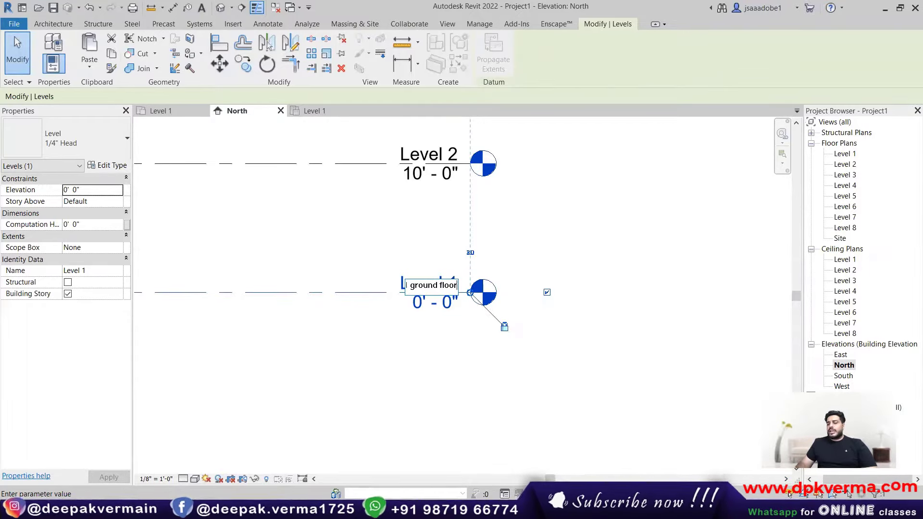
key("Return")
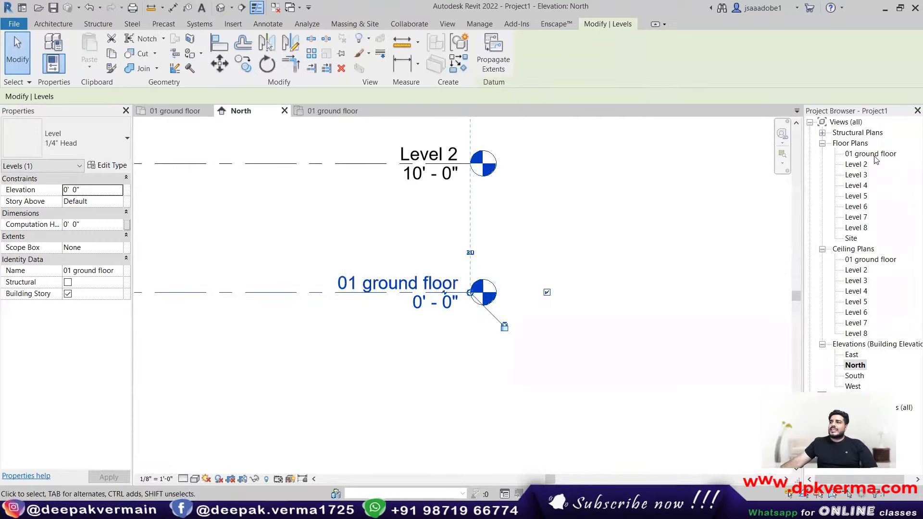
Step: Rename Level 2 at 10' - 0" as "01 ff"
scroll(497, 233, "down", 2)
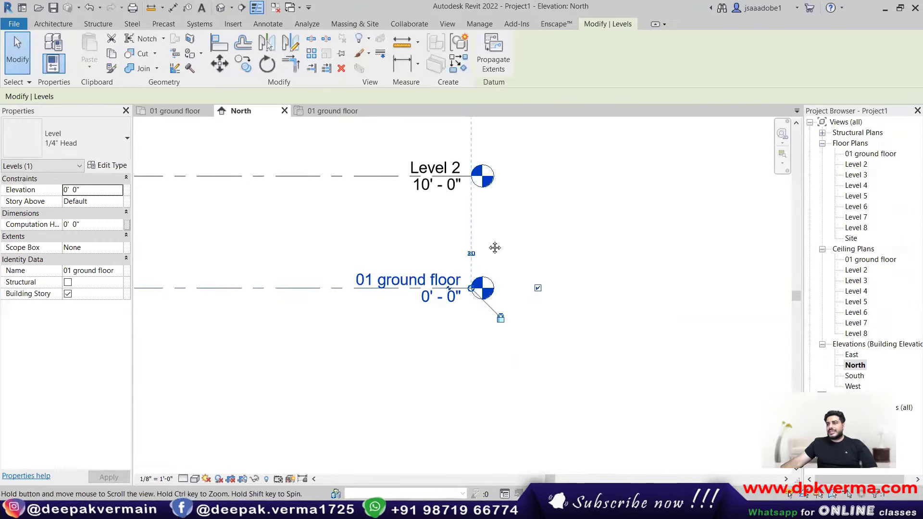
left_click(428, 208)
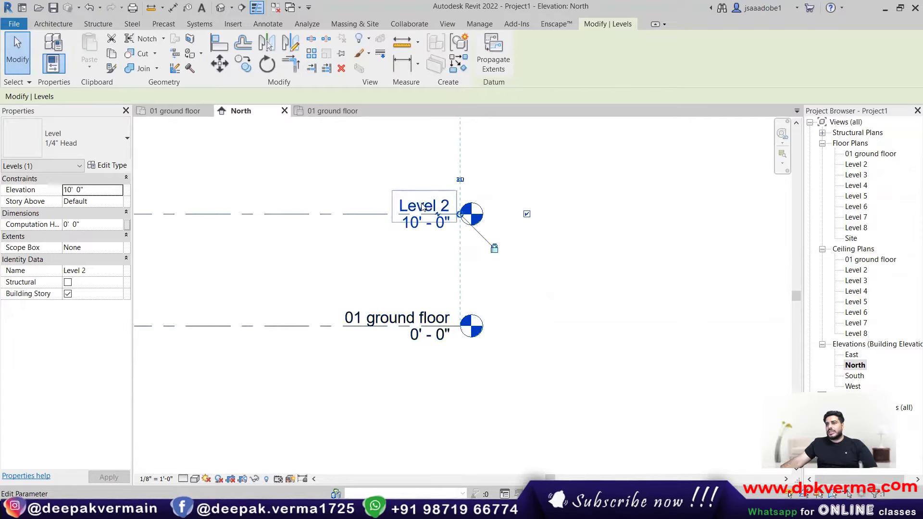
left_click(423, 204)
type("01 ")
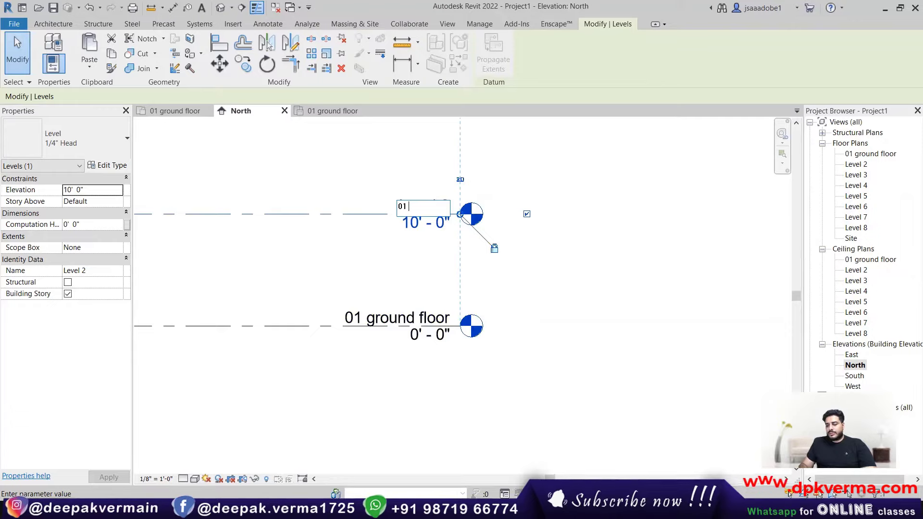
type("ff")
key("Return")
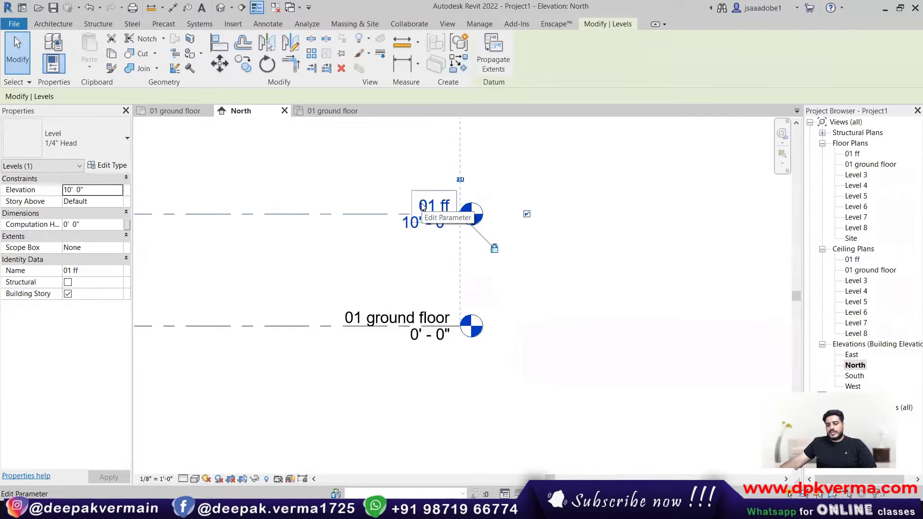
left_click(495, 49)
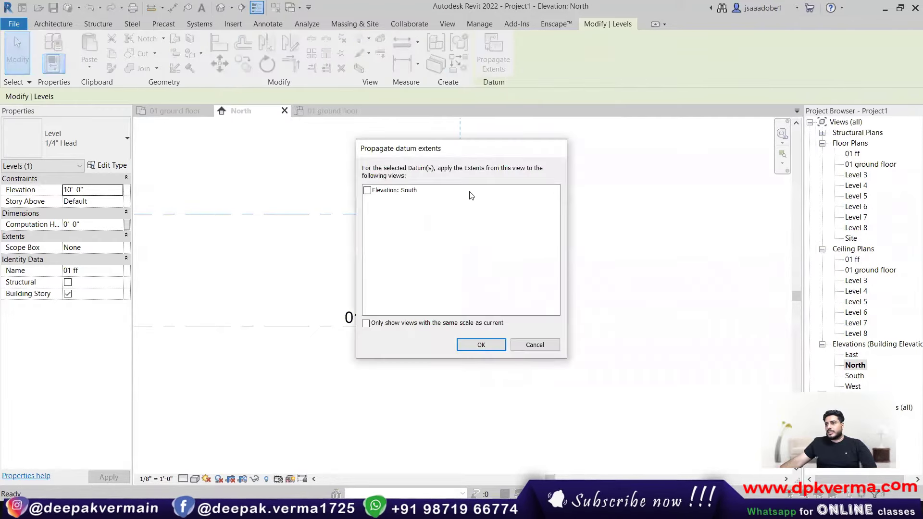
left_click(535, 344)
scroll(192, 445, "down", 4)
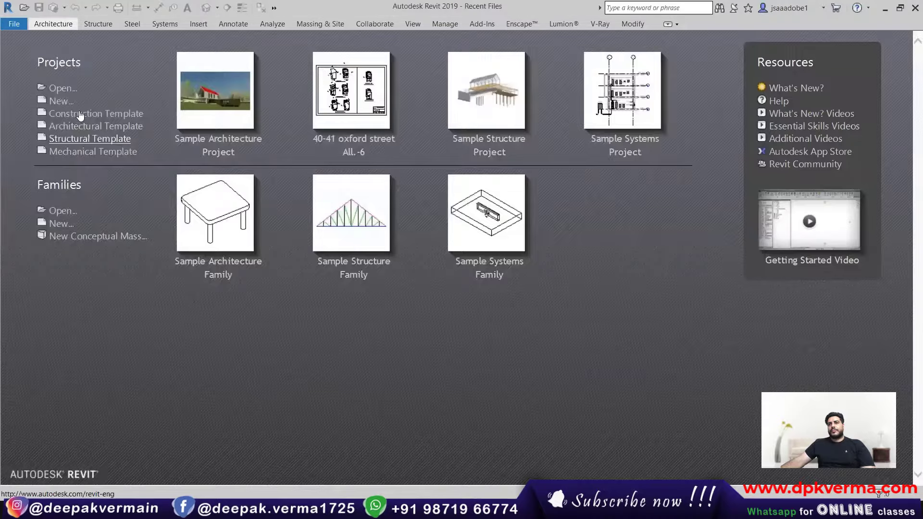
Step: In Revit 2019, create a new project from the Architectural Template and open its North elevation
left_click(68, 101)
left_click(410, 231)
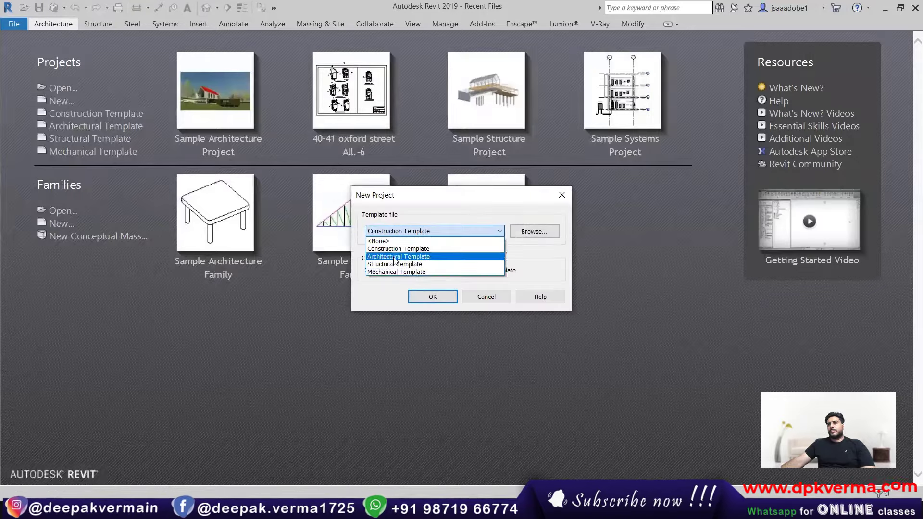
left_click(399, 256)
left_click(432, 297)
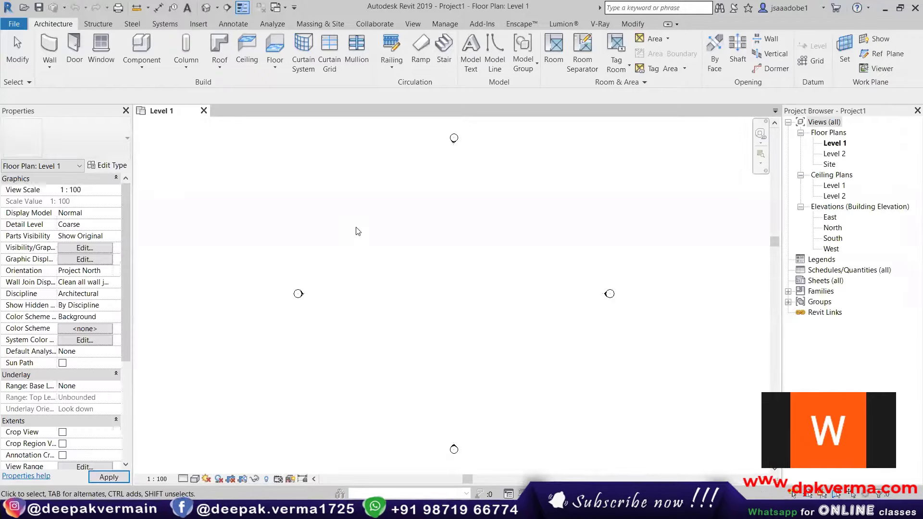
double_click(835, 227)
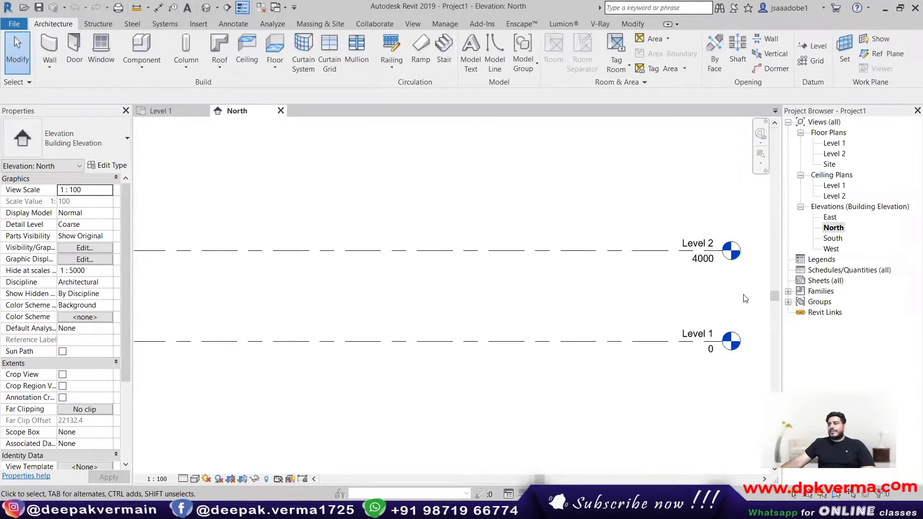
Step: Rename Level 1 as "01 ground floor" and accept renaming the corresponding views
left_click(549, 222)
left_click(549, 222)
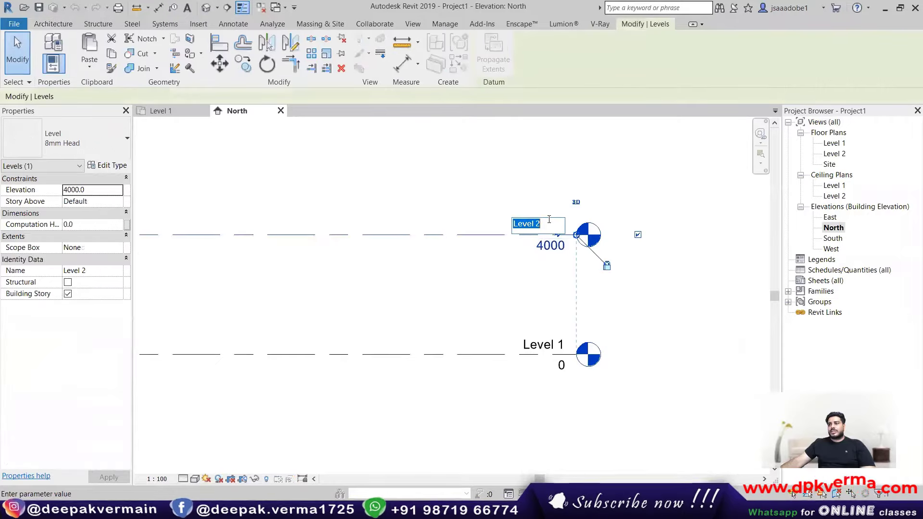
left_click(547, 350)
left_click(542, 345)
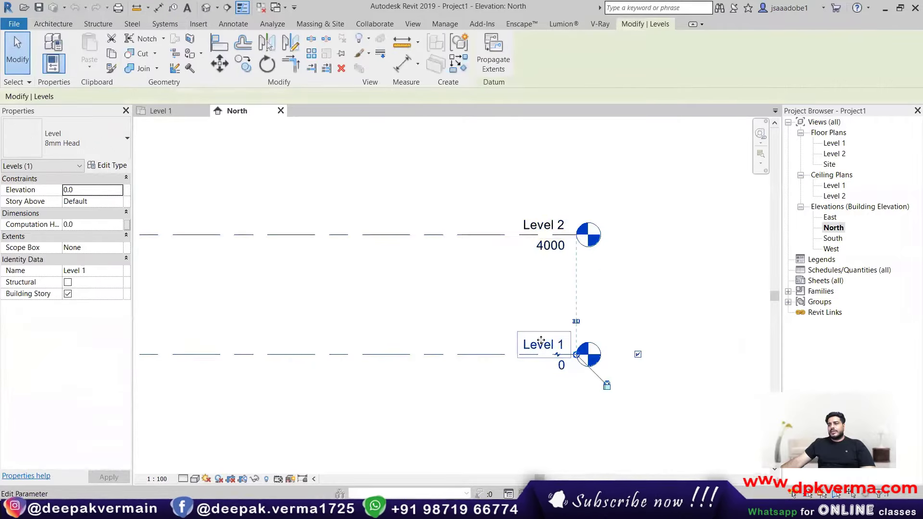
left_click(541, 342)
type("01")
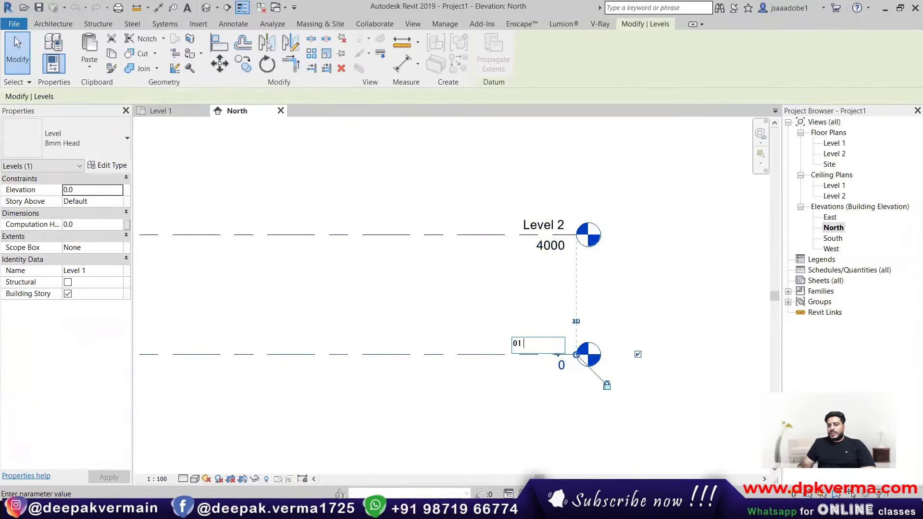
type(" gro")
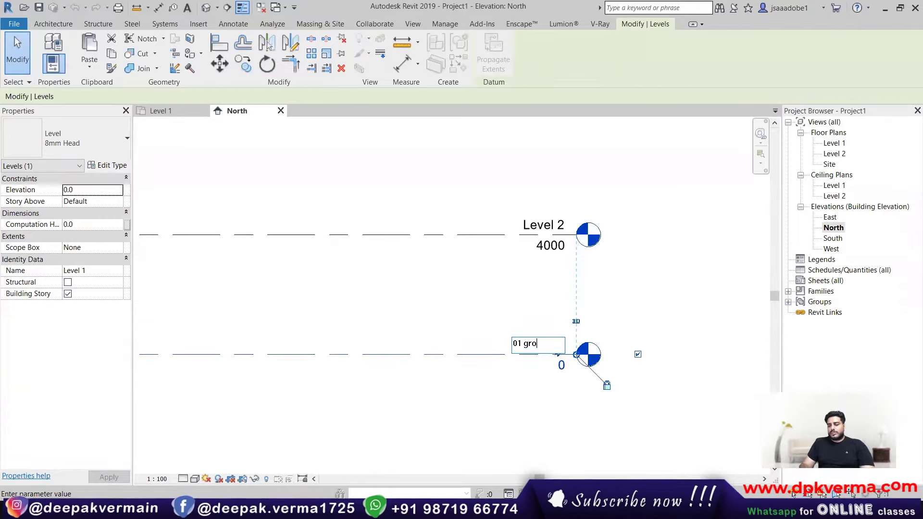
type("und floor")
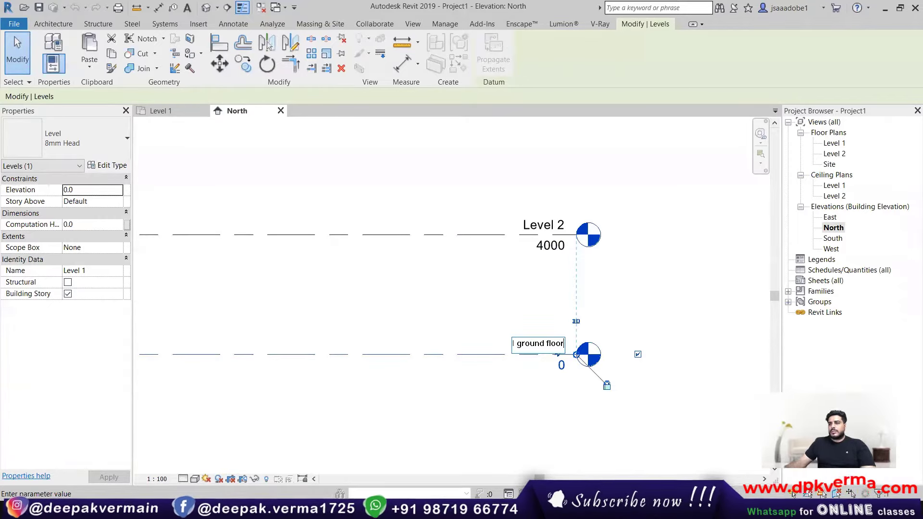
key("Return")
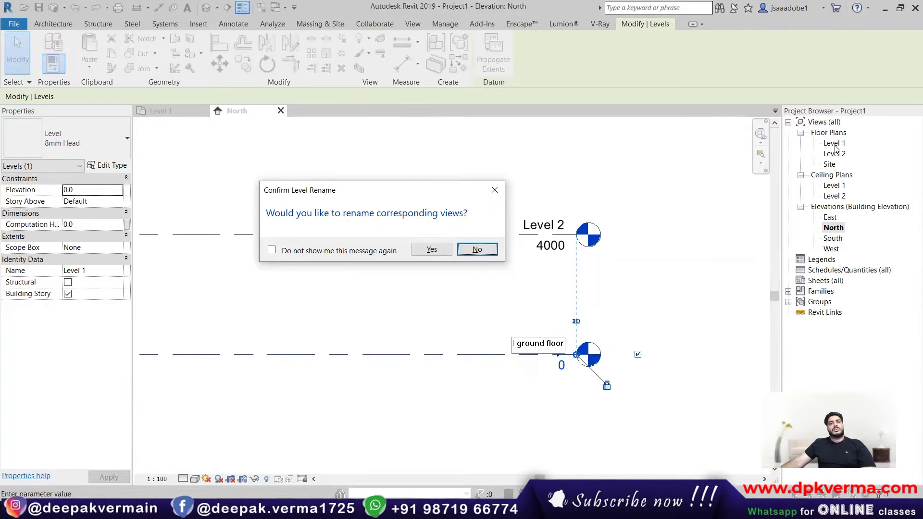
left_click(428, 251)
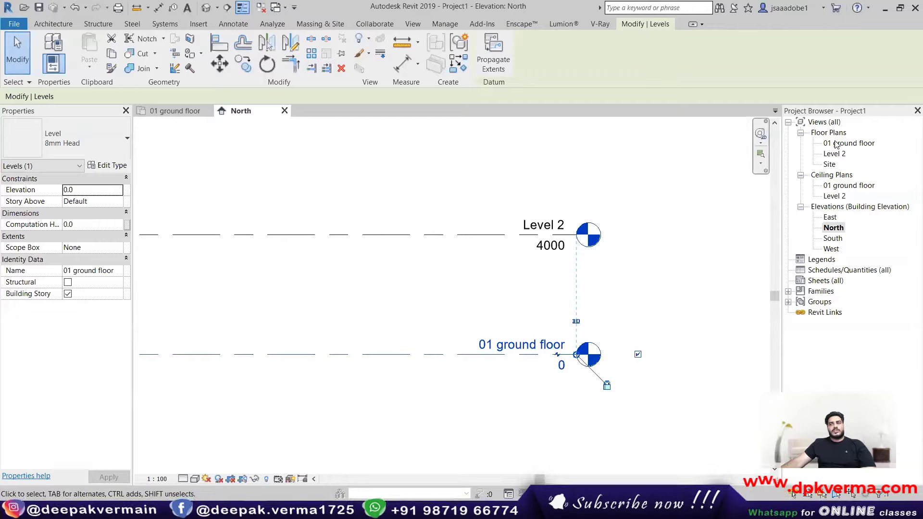
Step: Rename Level 2 as "02 ff" and accept renaming the corresponding views
left_click(554, 223)
left_click(554, 221)
type("0")
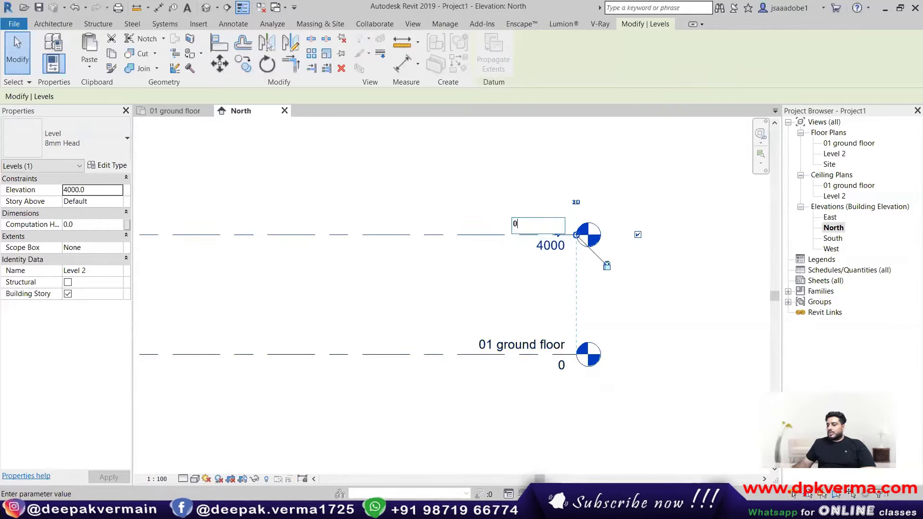
type("2 ff")
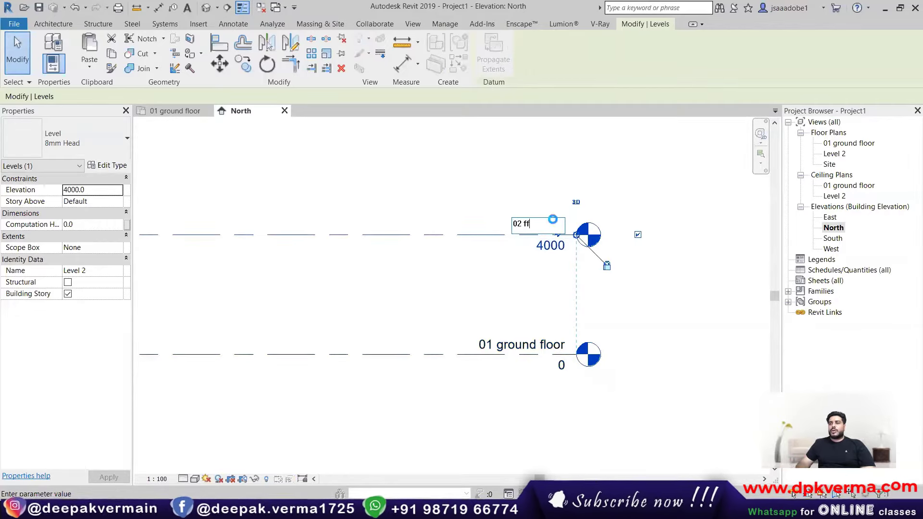
key("Return")
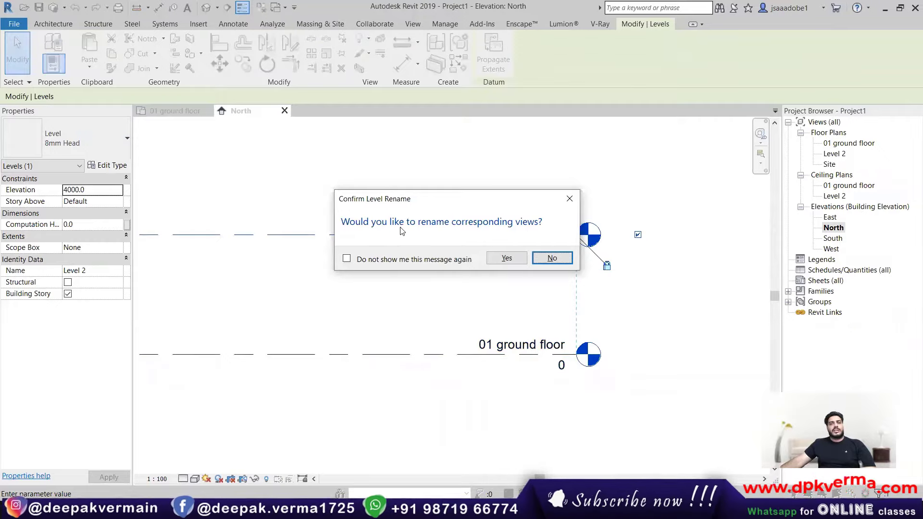
left_click(507, 258)
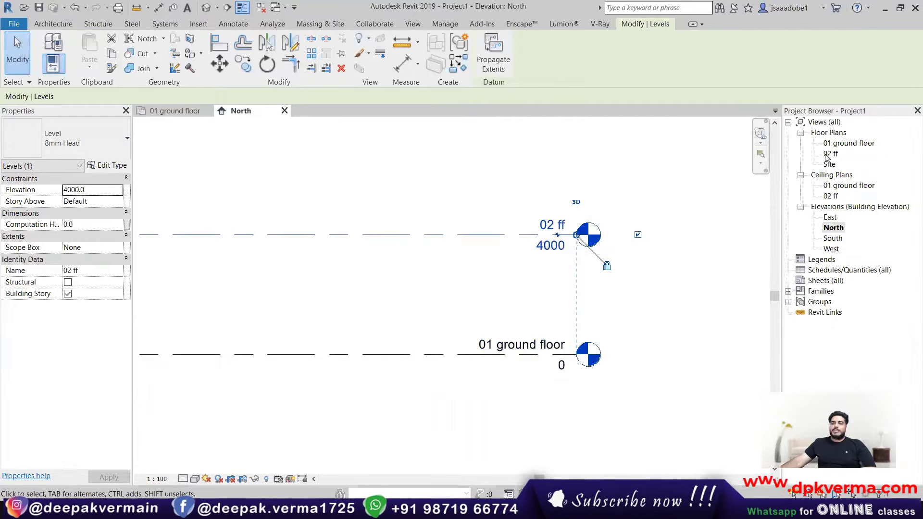
Step: Draw a new level above 02 ff at an elevation of about 8100, aligned with the existing level ends, and end the Level tool
scroll(449, 282, "down", 5)
left_click(641, 161)
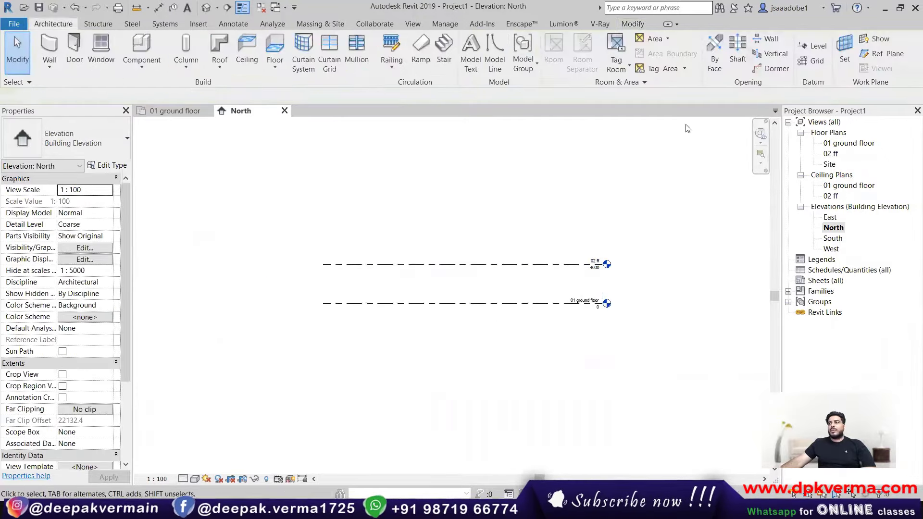
left_click(812, 45)
left_click(323, 223)
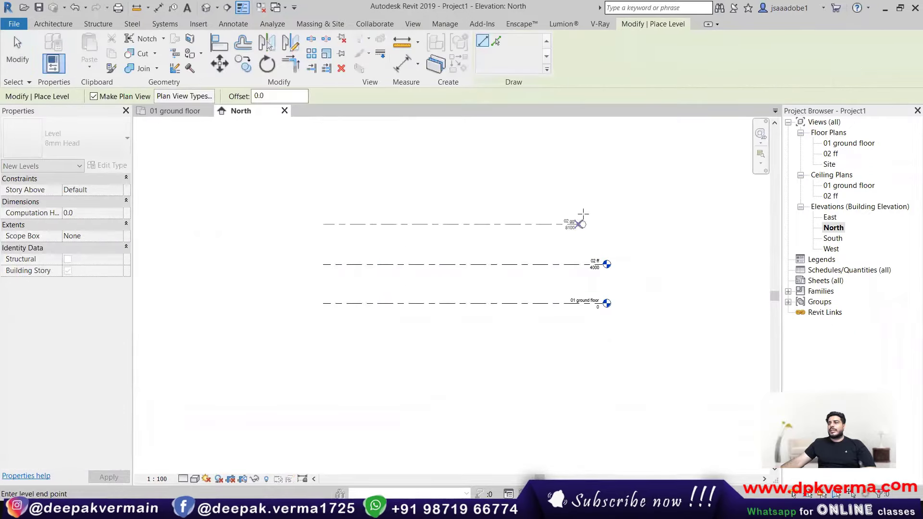
left_click(583, 213)
scroll(575, 278, "up", 5)
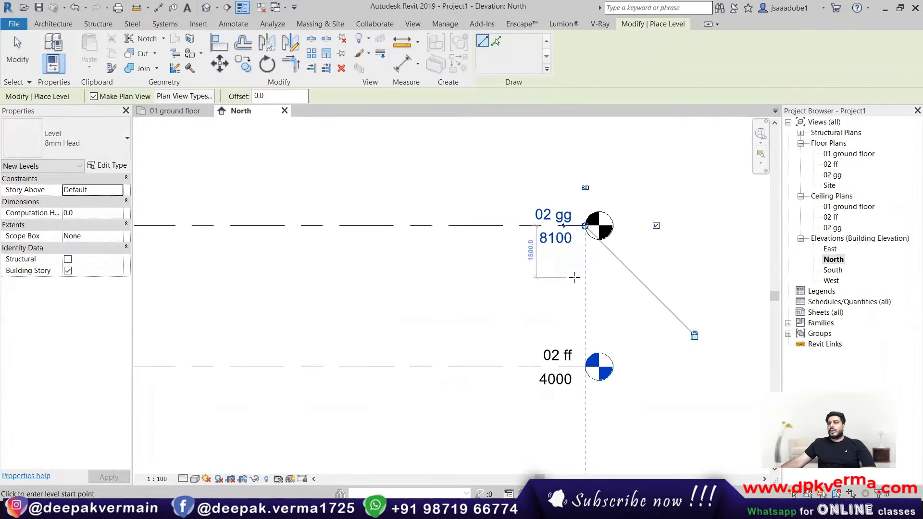
scroll(574, 277, "down", 2)
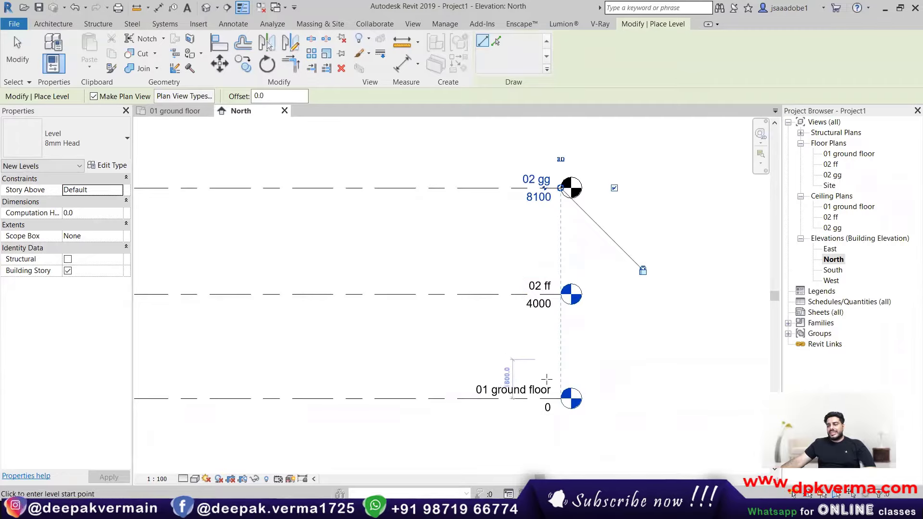
middle_click_drag(536, 149, 535, 209)
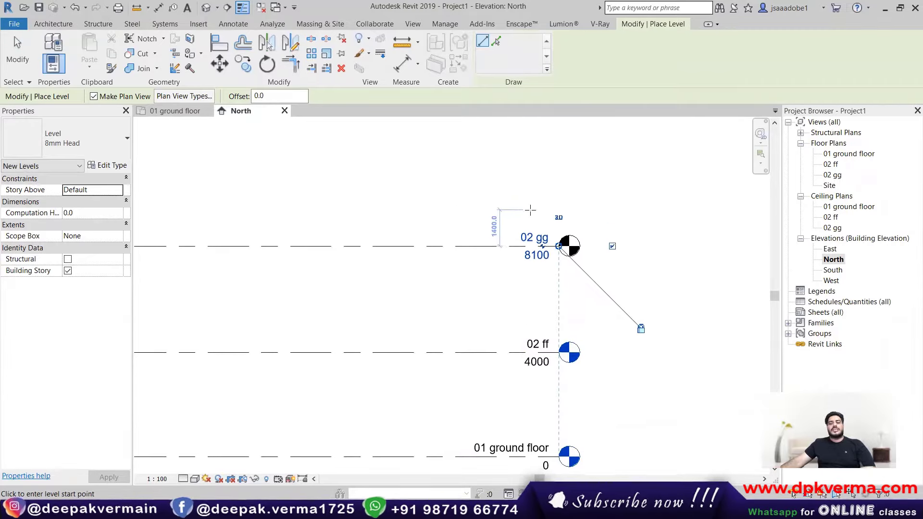
key("Escape")
key("Escape")
Step: Rename the level at 8100 as "02 2nd" and decline renaming its corresponding views
left_click(537, 236)
left_click(538, 233)
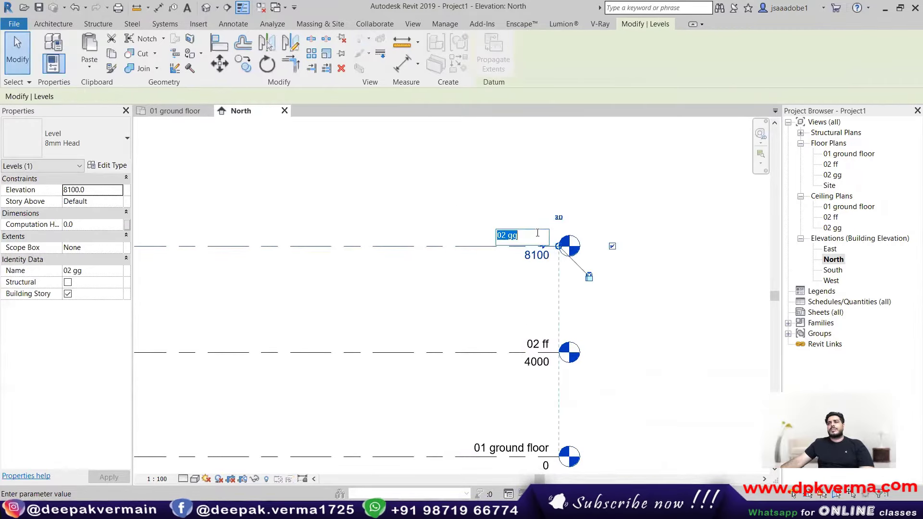
type("02")
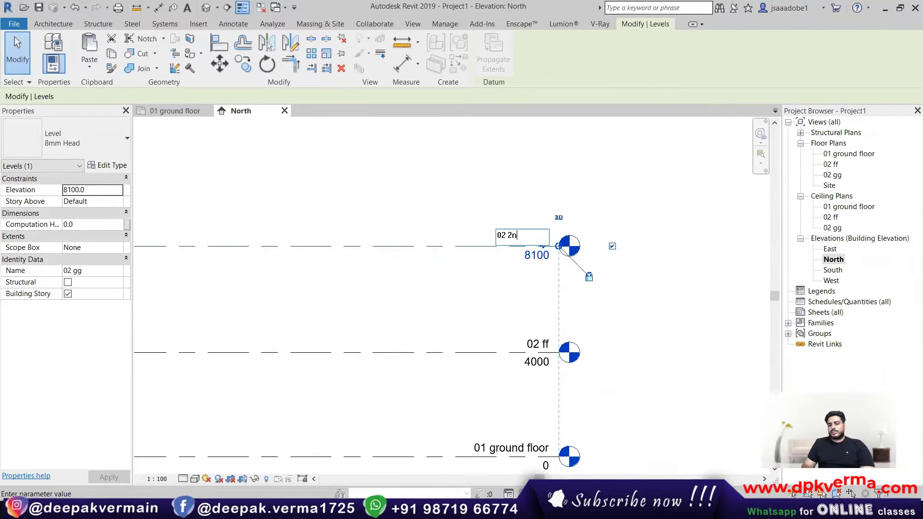
type("d")
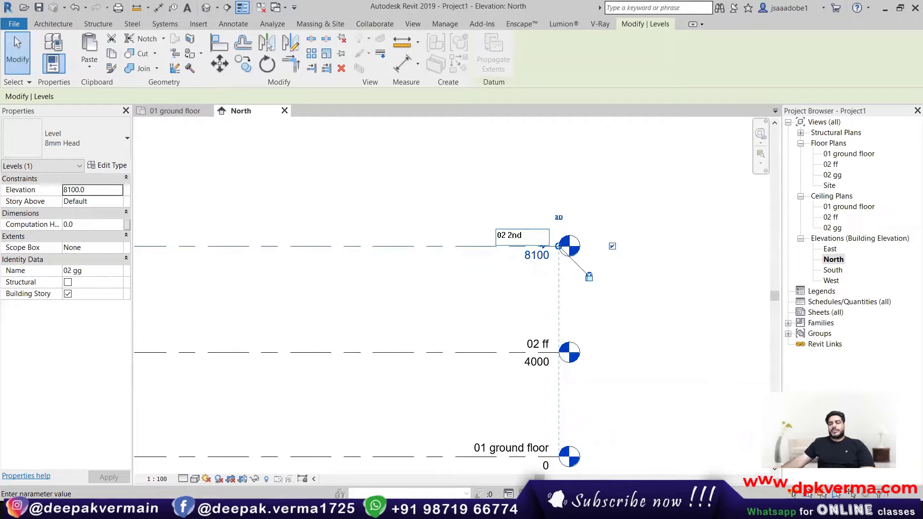
key("Return")
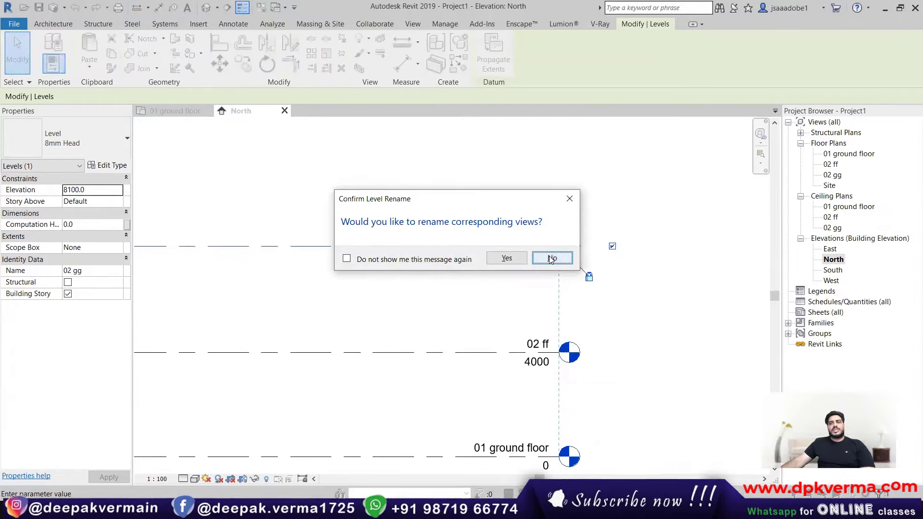
left_click(551, 259)
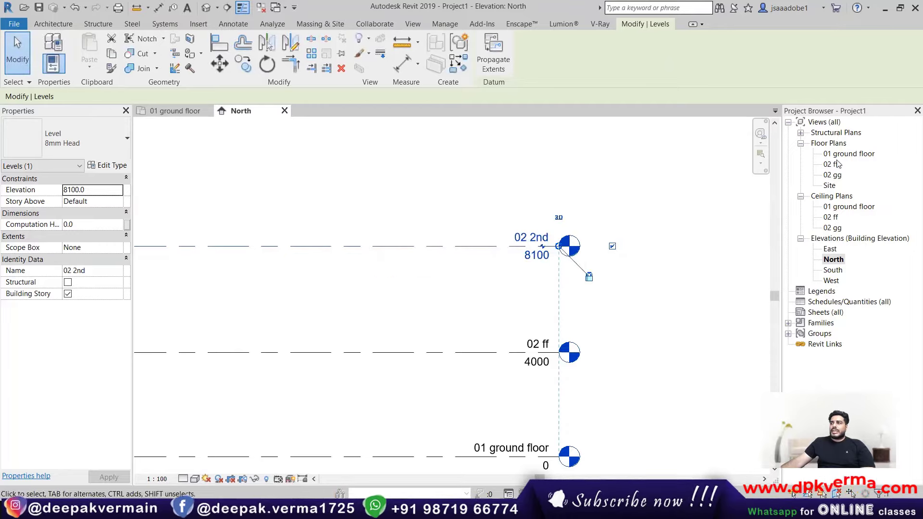
left_click(664, 216)
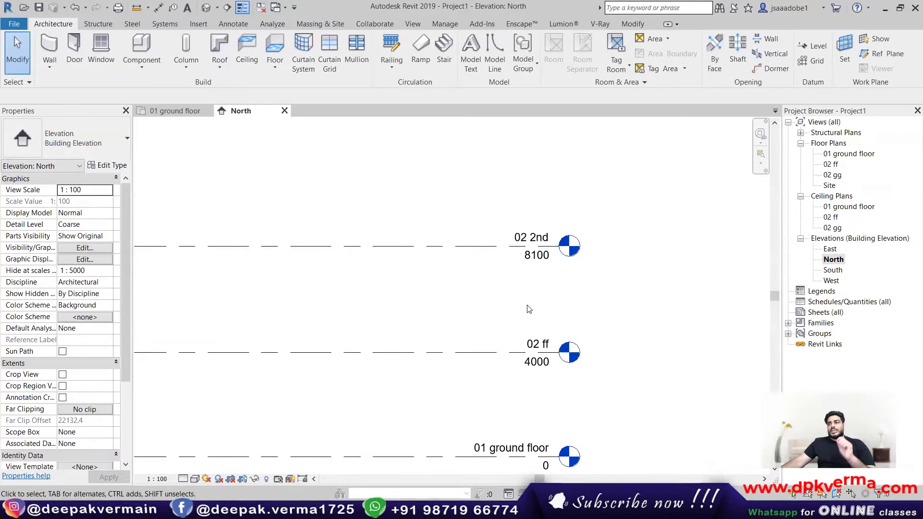
Step: Rename the 02 2nd level as "03"
scroll(529, 312, "down", 1)
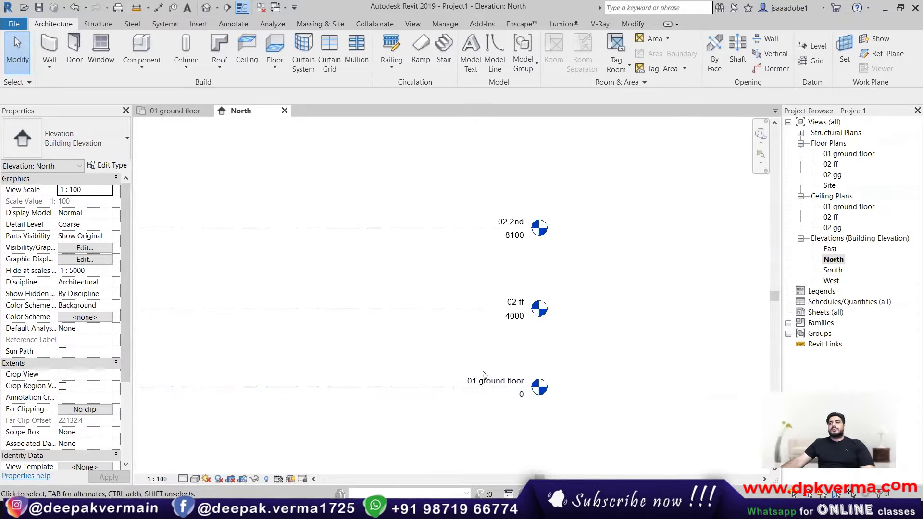
left_click(517, 226)
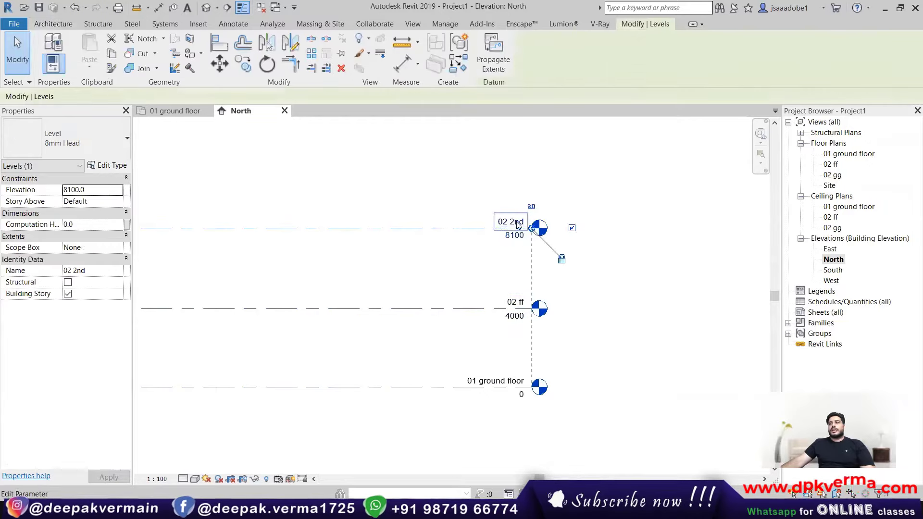
left_click(517, 224)
type("03")
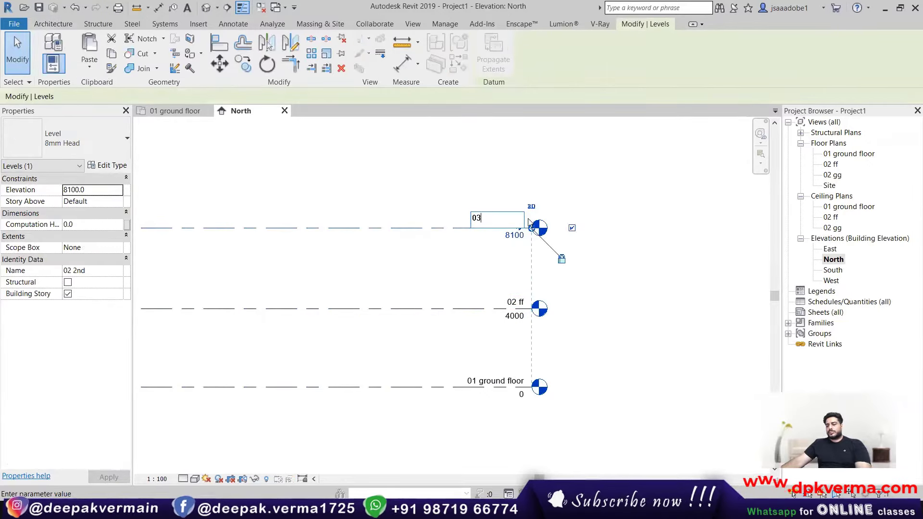
key("Return")
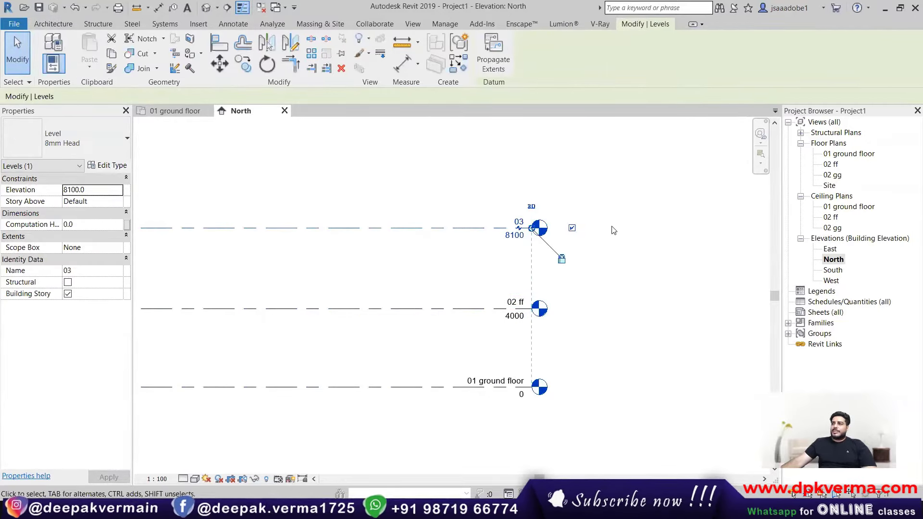
Step: Rename the 02 gg floor plan view as "03" to match its level
left_click(839, 178)
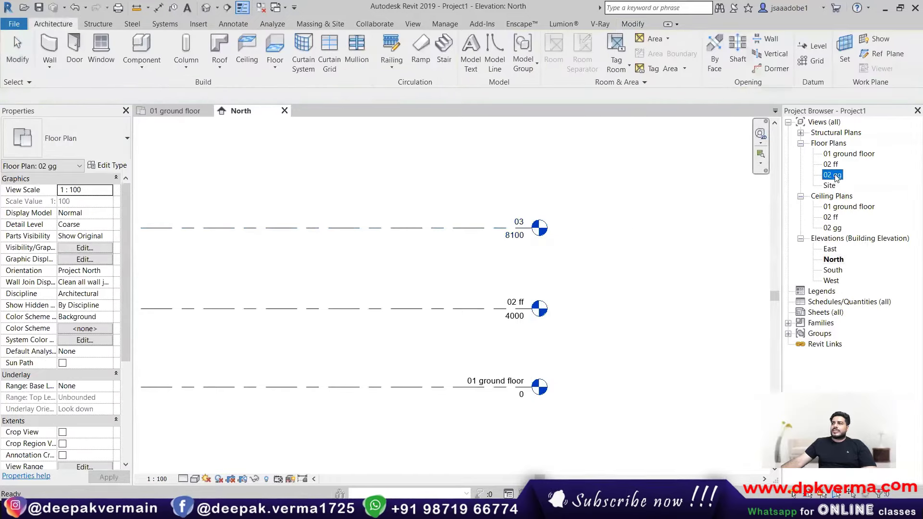
left_click(834, 175)
type("03")
key("Return")
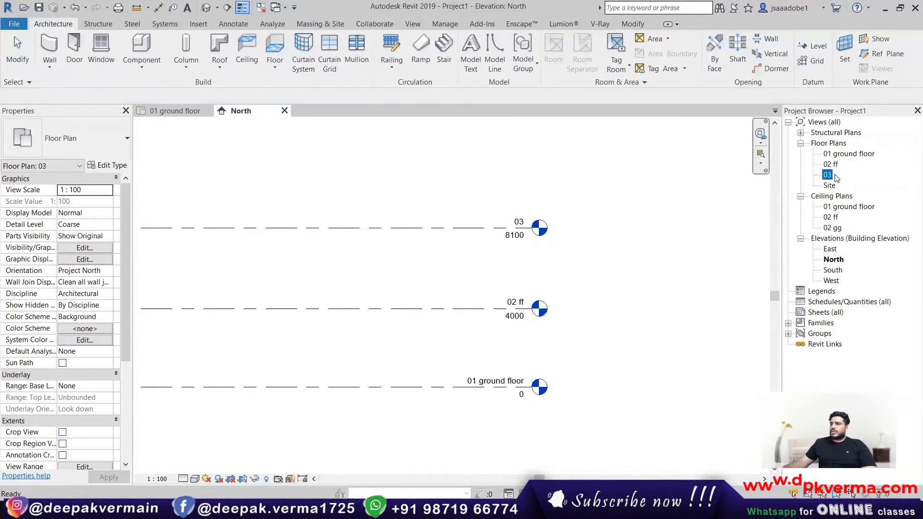
left_click(629, 261)
Step: Draw a new level above 03 at an elevation of about 11400, aligned with the existing level ends, and end the Level tool
scroll(567, 262, "down", 3)
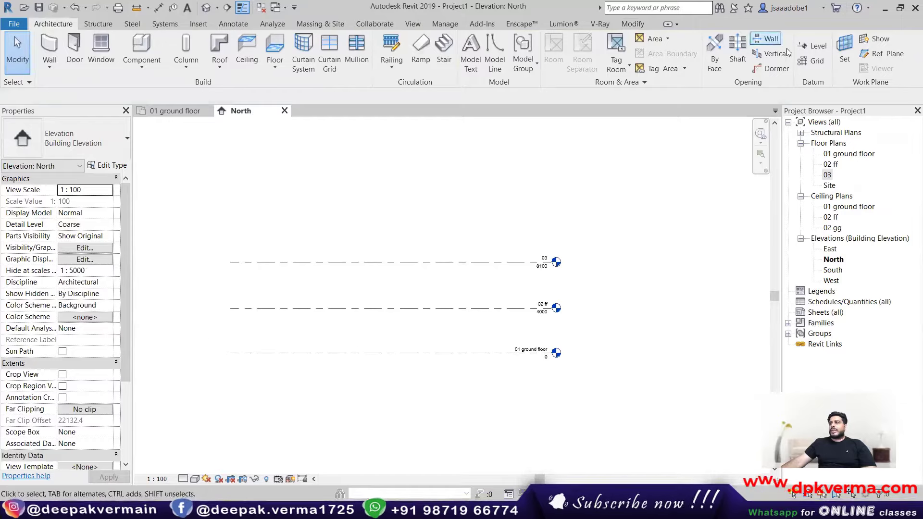
left_click(813, 46)
left_click(232, 225)
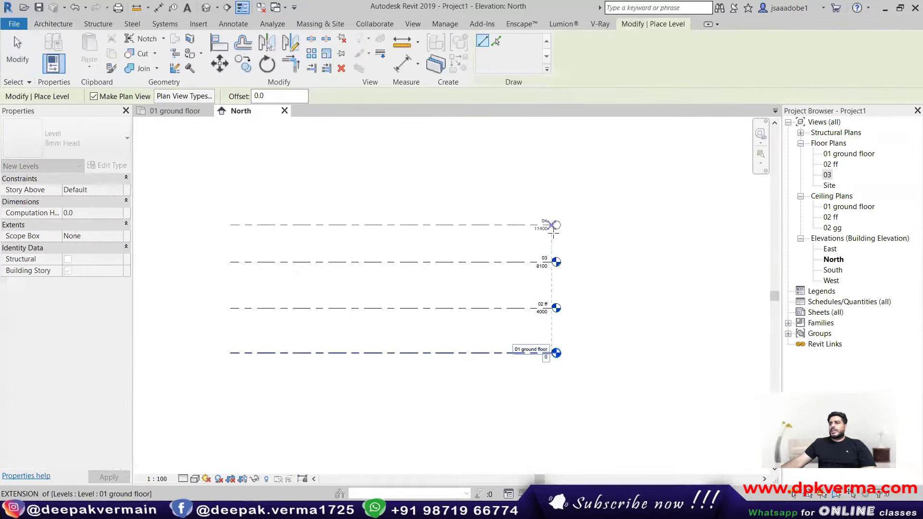
left_click(553, 225)
scroll(553, 232, "up", 1)
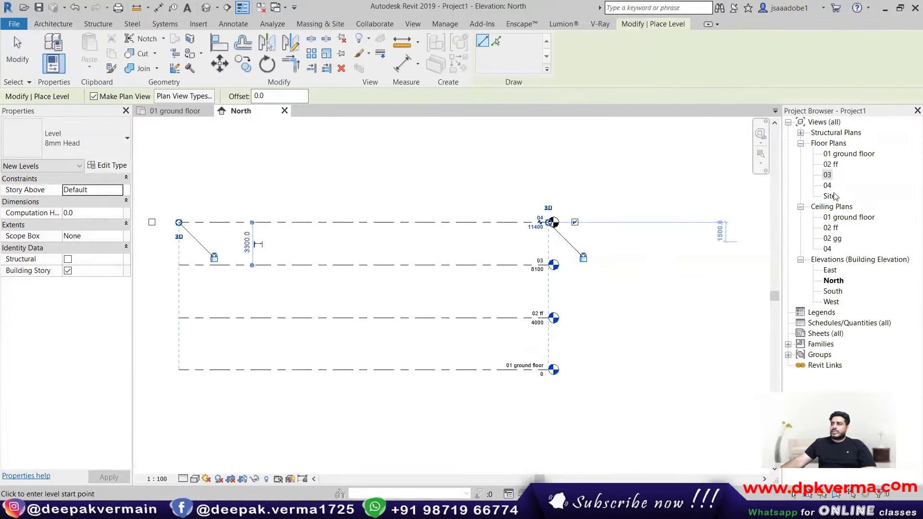
key("Escape")
key("Escape")
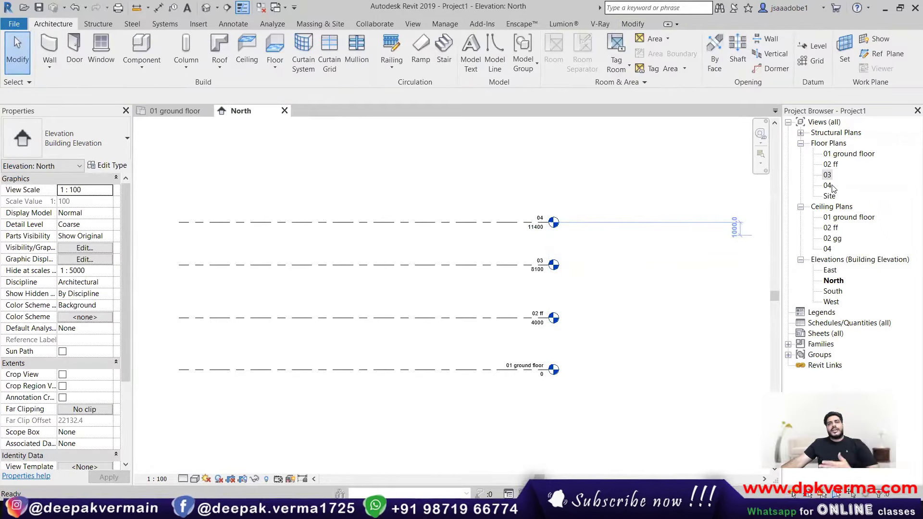
Step: Rename 01 ground floor as "ground floor", accept renaming the corresponding views, and stop that confirmation message from showing again
scroll(545, 387, "up", 1)
scroll(545, 395, "up", 2)
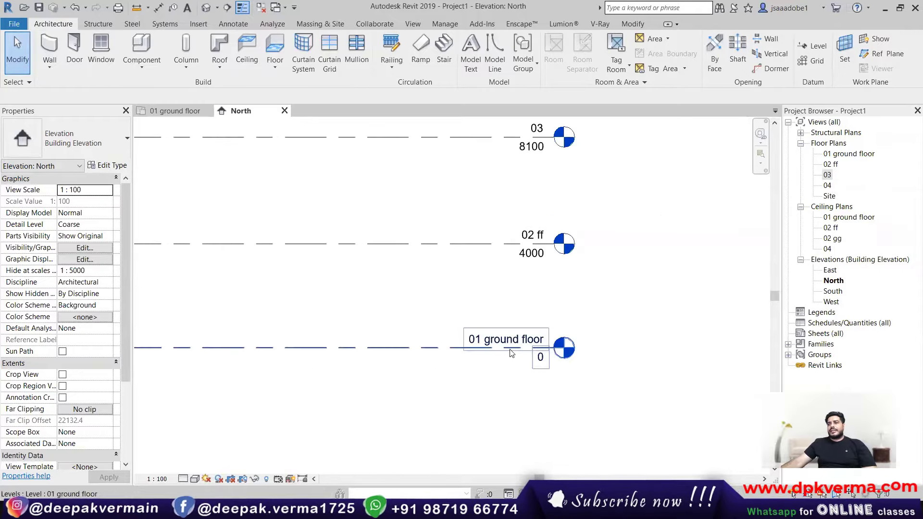
left_click(507, 339)
left_click(509, 338)
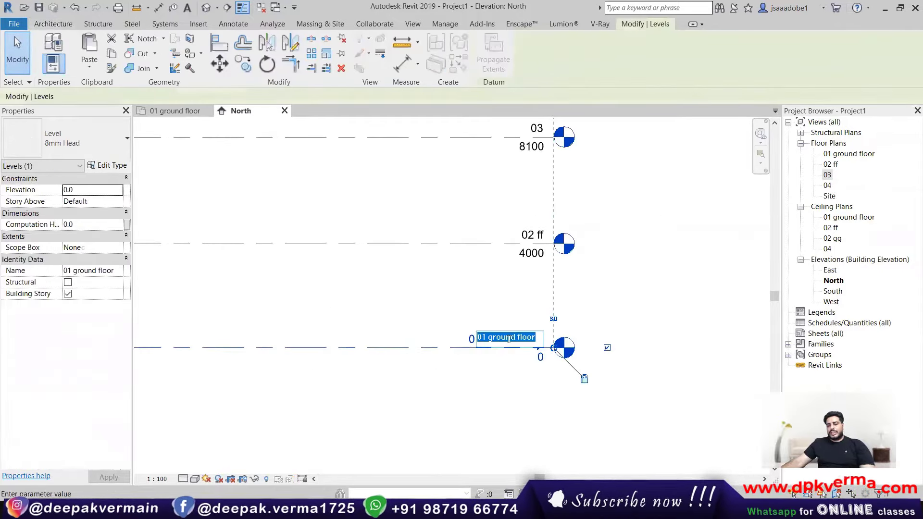
type("ground")
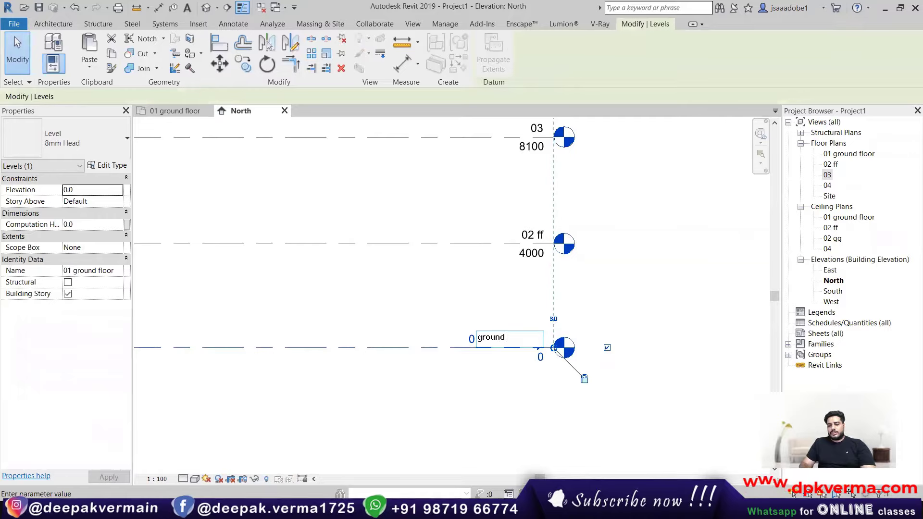
key("Return")
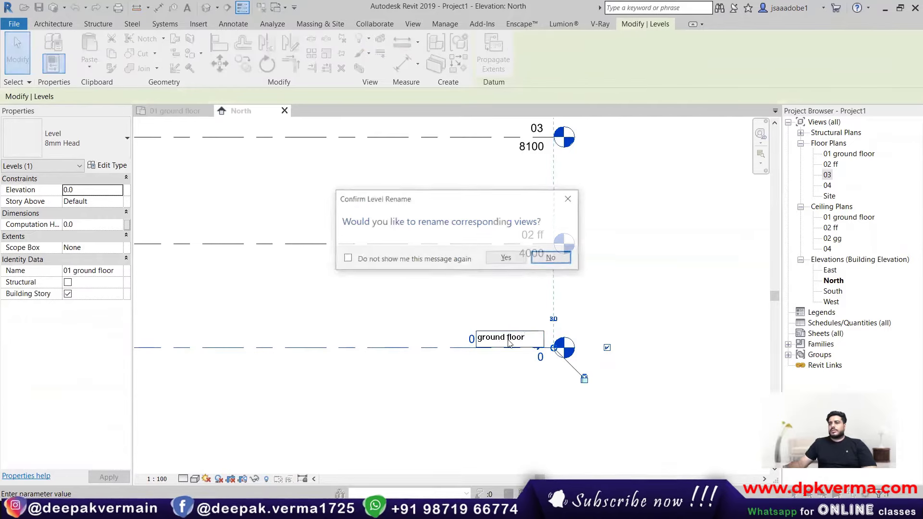
left_click(362, 266)
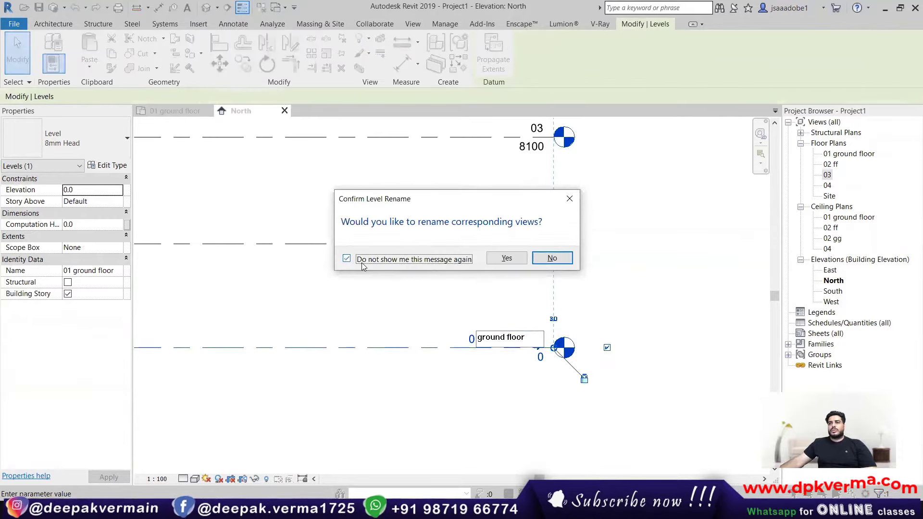
left_click(498, 259)
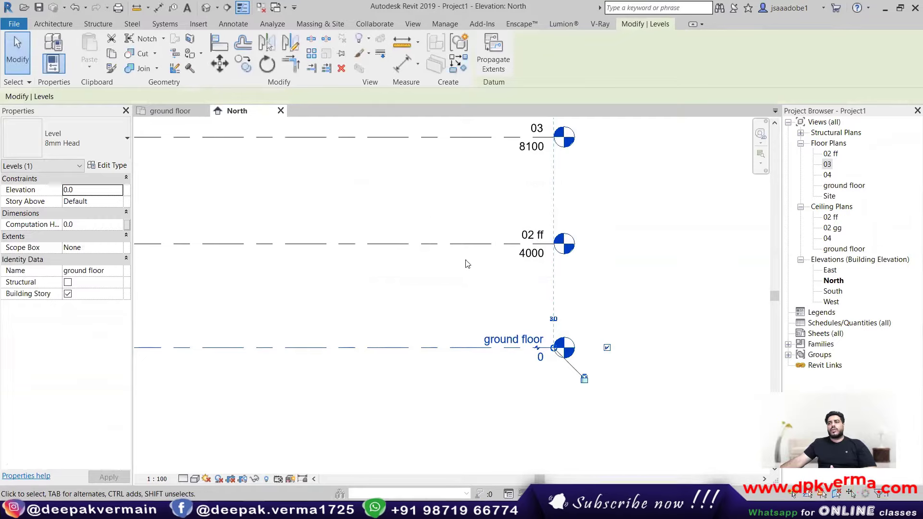
Step: Rename the 02 ff level as "ff"
left_click(526, 251)
left_click(527, 233)
type("ff")
key("Return")
Step: Rename the 03 level as "3rd f"
middle_click_drag(511, 164, 536, 243)
left_click(560, 207)
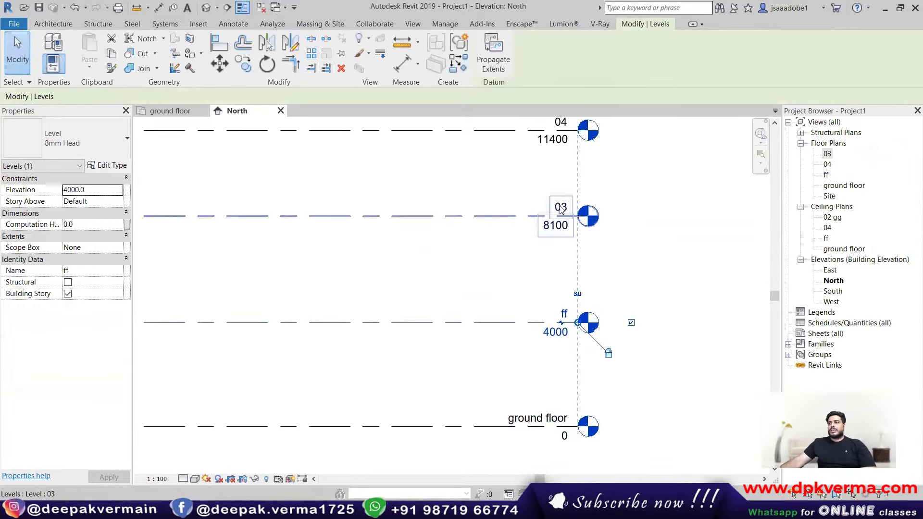
left_click(561, 207)
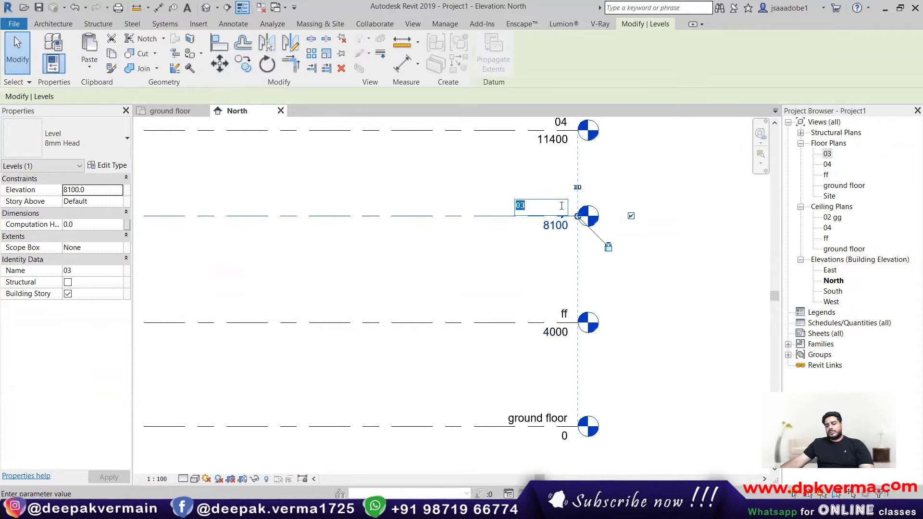
type("3rd f")
left_click(469, 270)
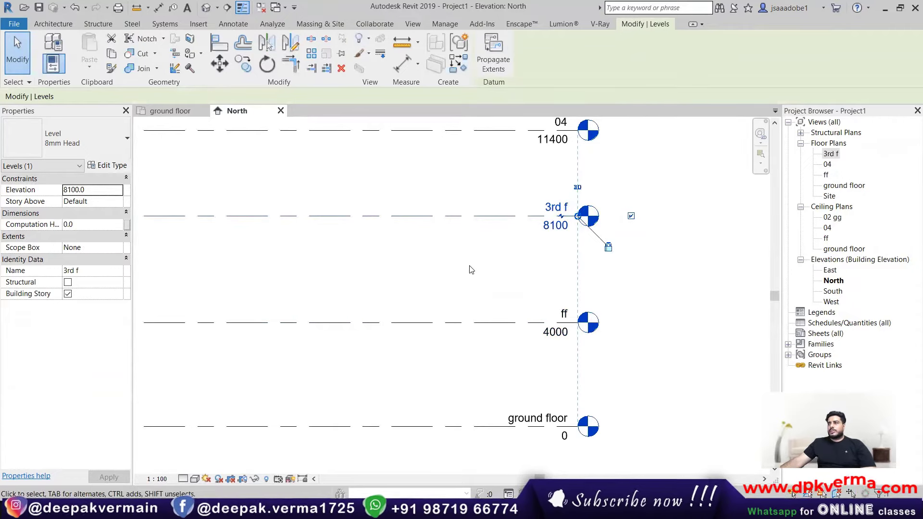
Step: Rename the topmost level, 04, as "roof" and deselect it
middle_click_drag(577, 211, 583, 258)
left_click(566, 171)
left_click(567, 169)
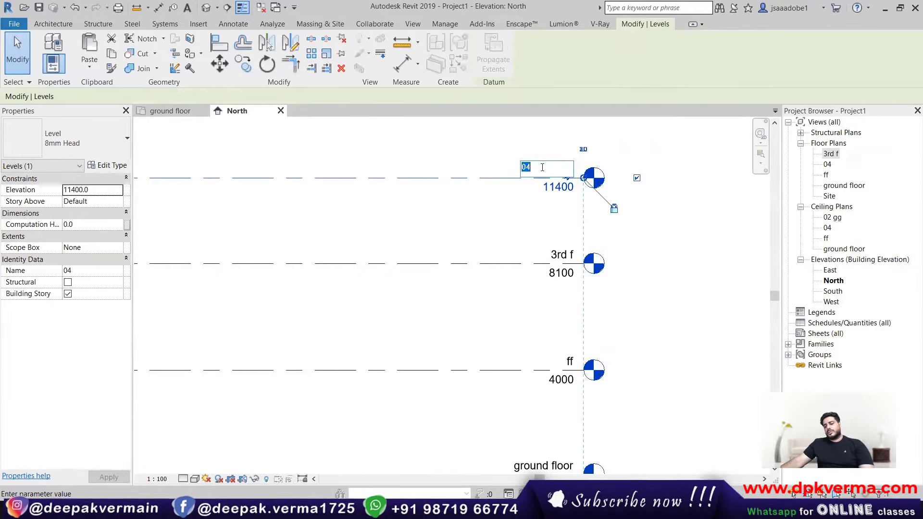
type("roo")
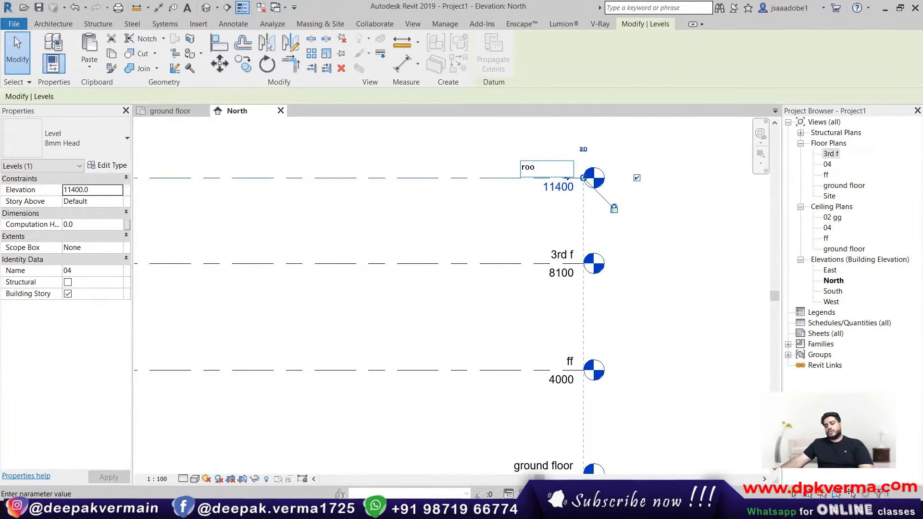
type("f")
key("Return")
scroll(466, 249, "down", 2)
left_click(733, 214)
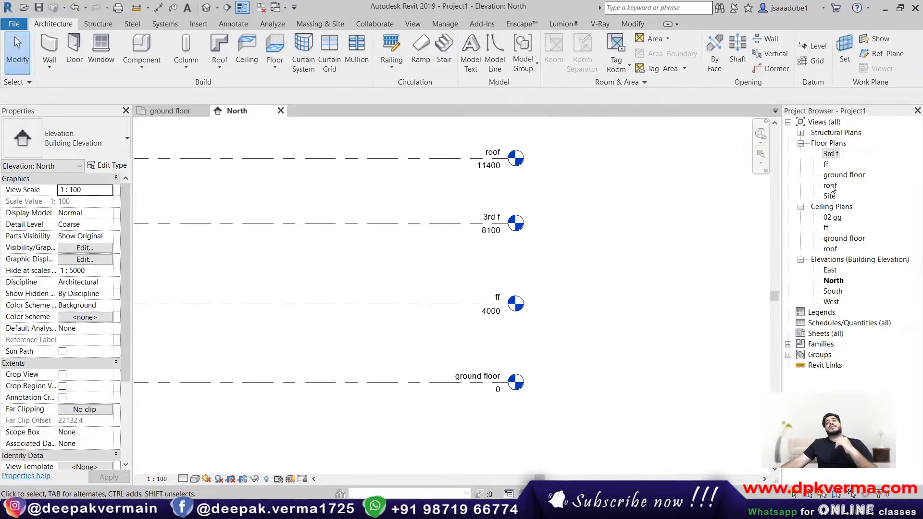
scroll(623, 313, "down", 1)
scroll(535, 241, "up", 1)
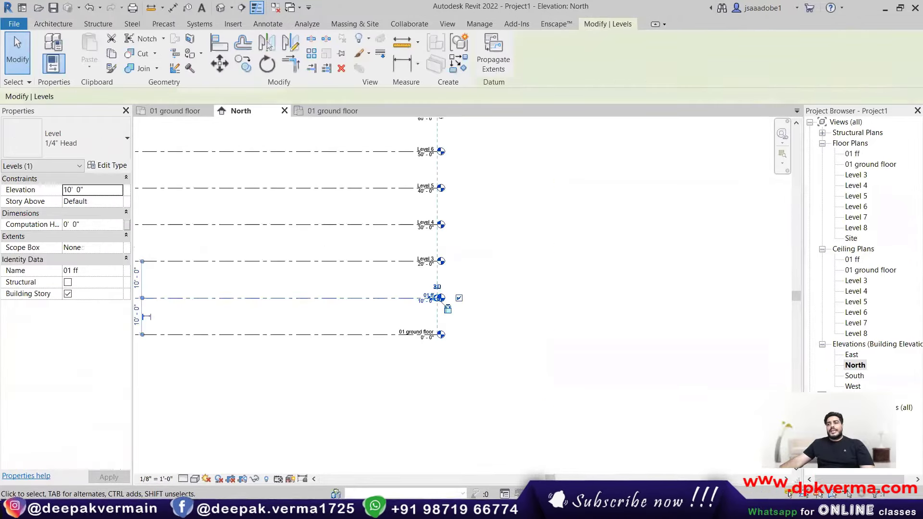
Step: In the Revit 2022 project's North elevation, draw a level about 7' below 01 ground floor, aligned with the existing level ends
scroll(454, 330, "down", 1)
left_click(496, 313)
scroll(496, 313, "up", 2)
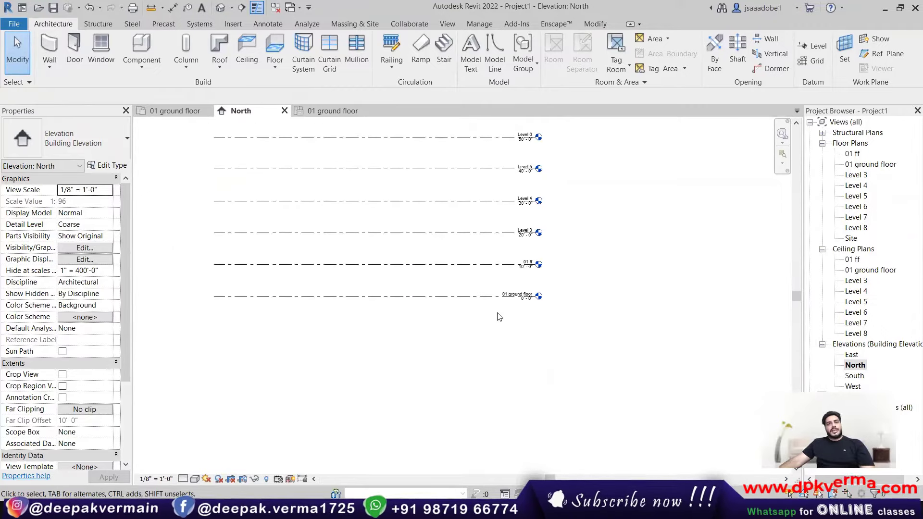
left_click(812, 45)
left_click(214, 318)
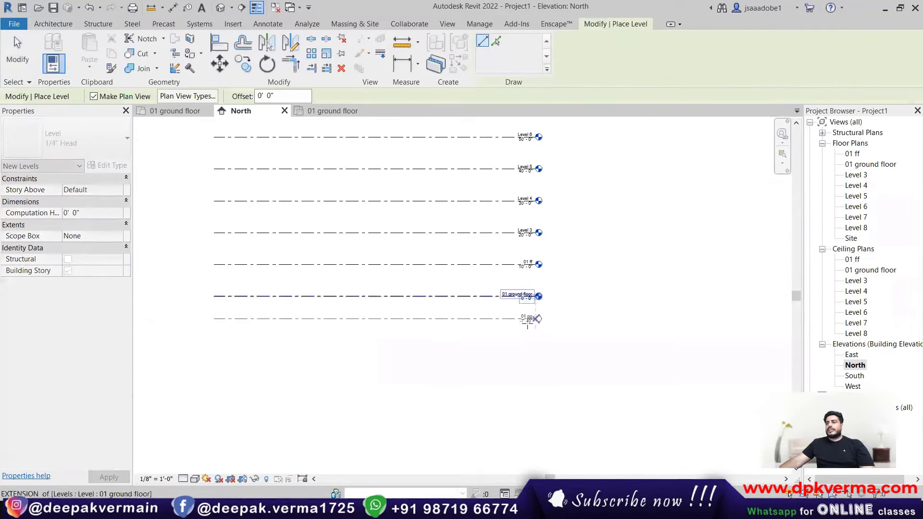
left_click(537, 318)
scroll(531, 319, "up", 3)
key("Escape")
key("Escape")
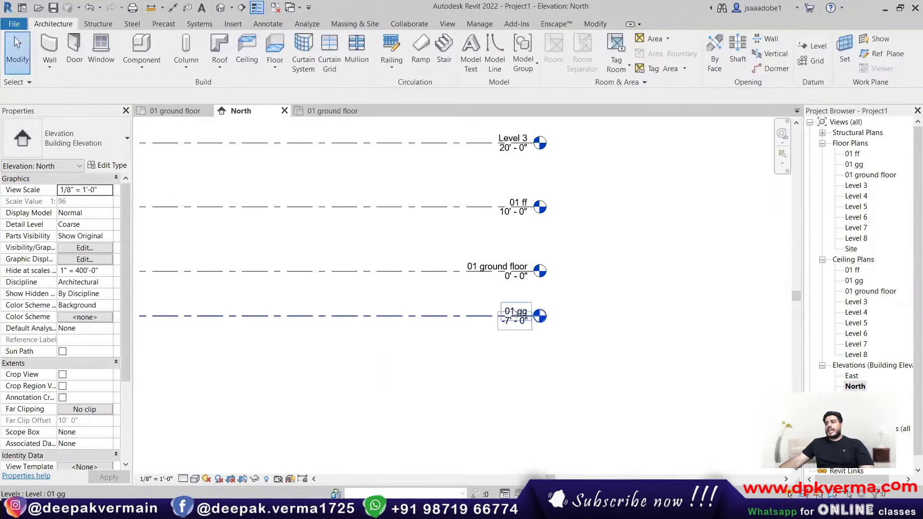
Step: Rename the level below 01 ground floor as "-01 foundation" and deselect it
scroll(517, 320, "up", 1)
scroll(513, 322, "up", 1)
left_click(515, 315)
left_click(518, 308)
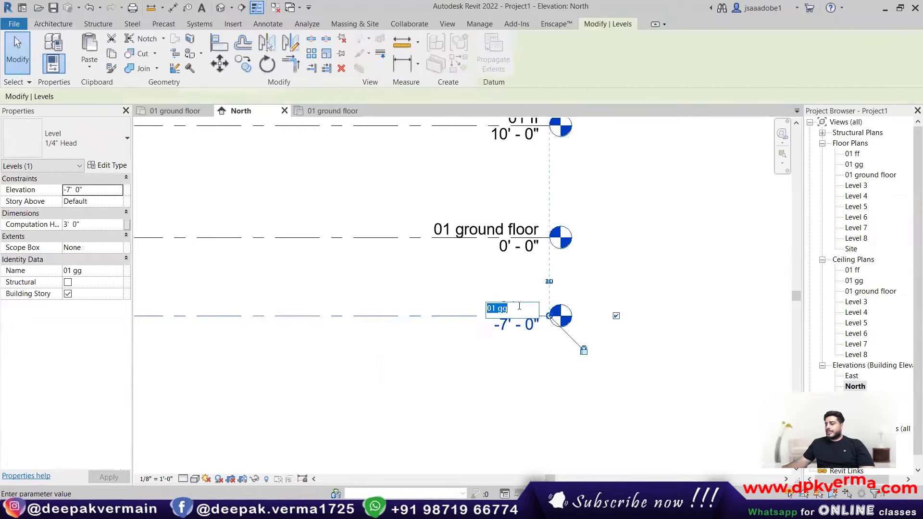
key("BackSpace")
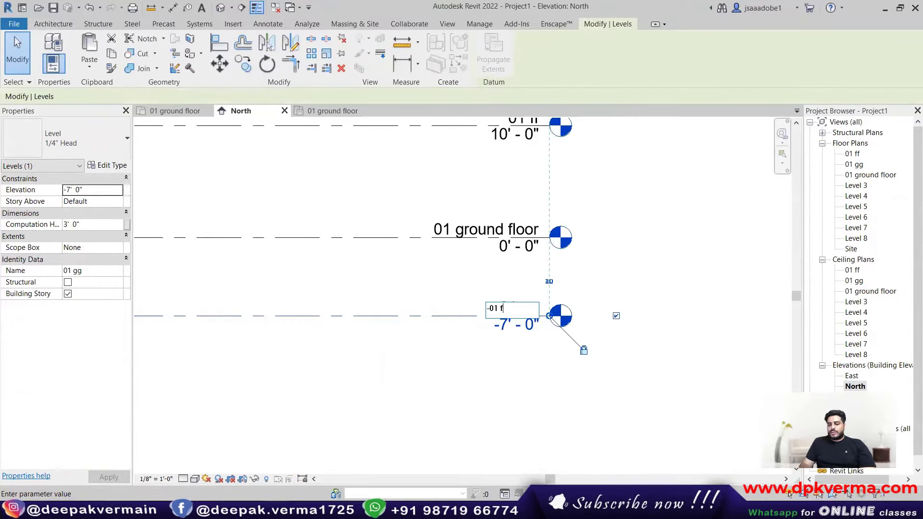
type("-01 foundation")
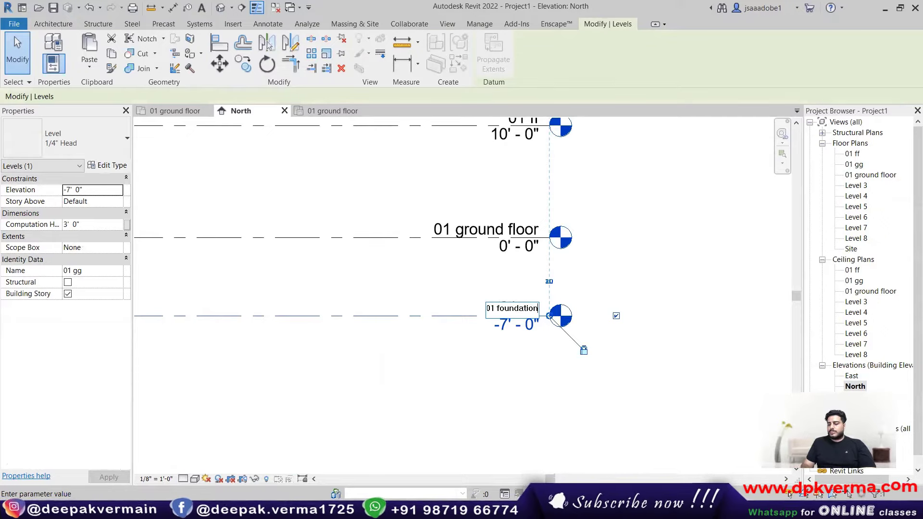
key("Return")
left_click(584, 307)
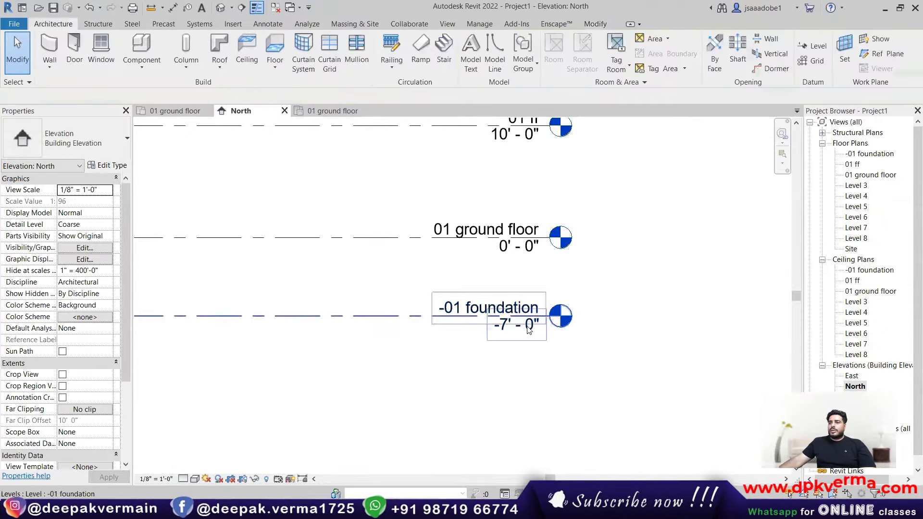
Step: Set the elevation of the -01 foundation level to -3' and deselect it
left_click(512, 328)
left_click(512, 330)
type("-3")
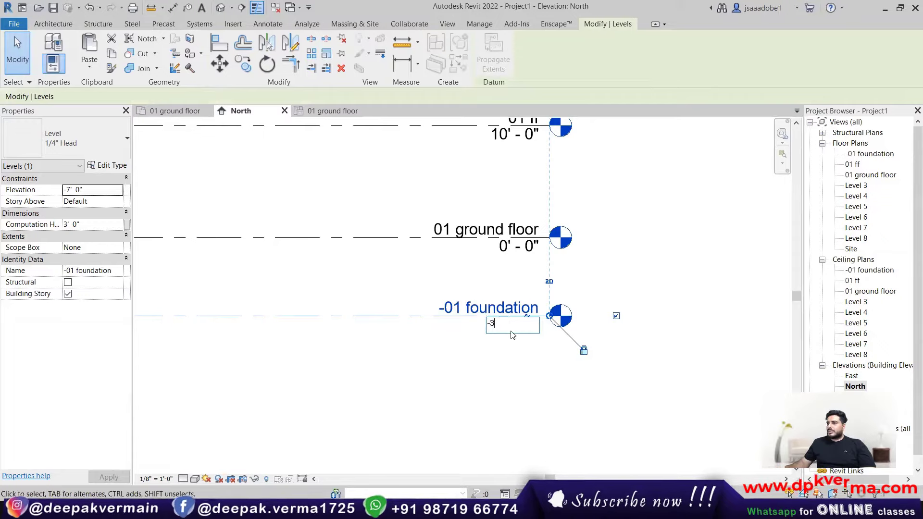
key("Return")
left_click(477, 328)
scroll(477, 328, "down", 2)
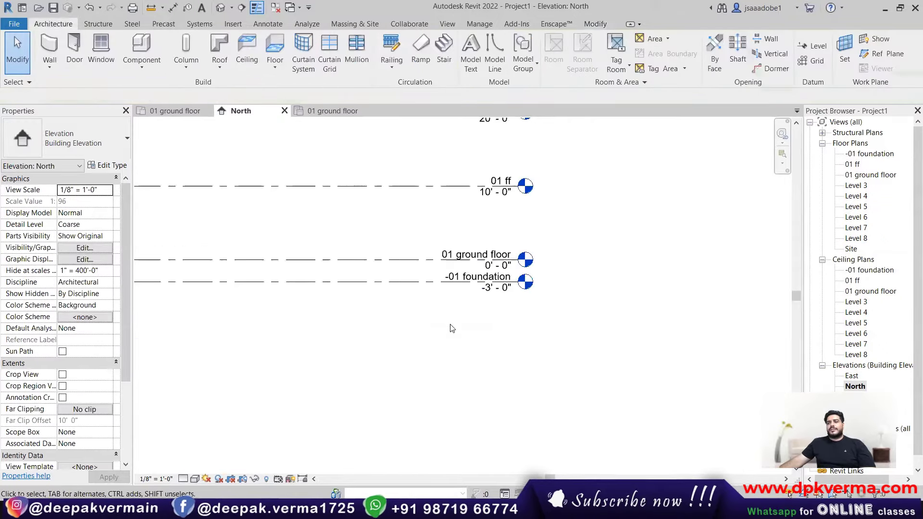
Step: Add an elbow to the -01 foundation level line so its head is offset below the line, and deselect it
left_click(330, 283)
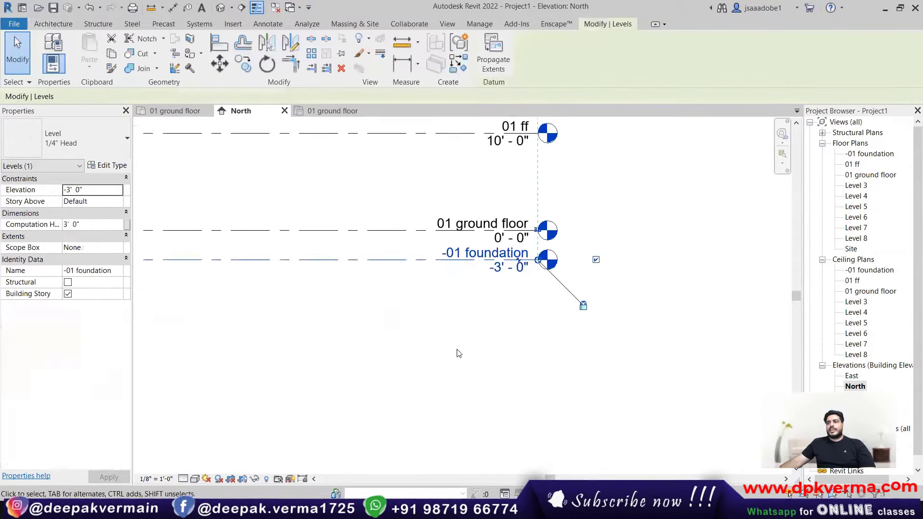
scroll(475, 283, "up", 5)
scroll(576, 254, "up", 5)
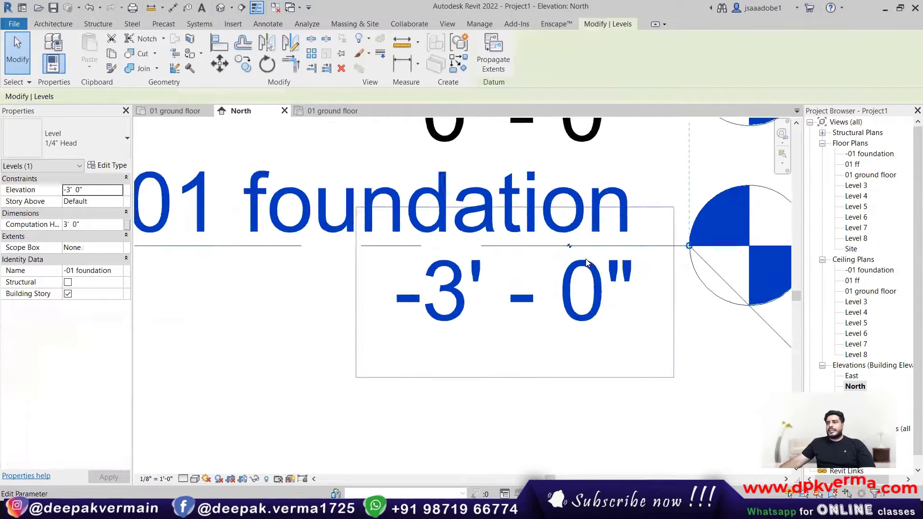
left_click(556, 234)
scroll(542, 268, "down", 8)
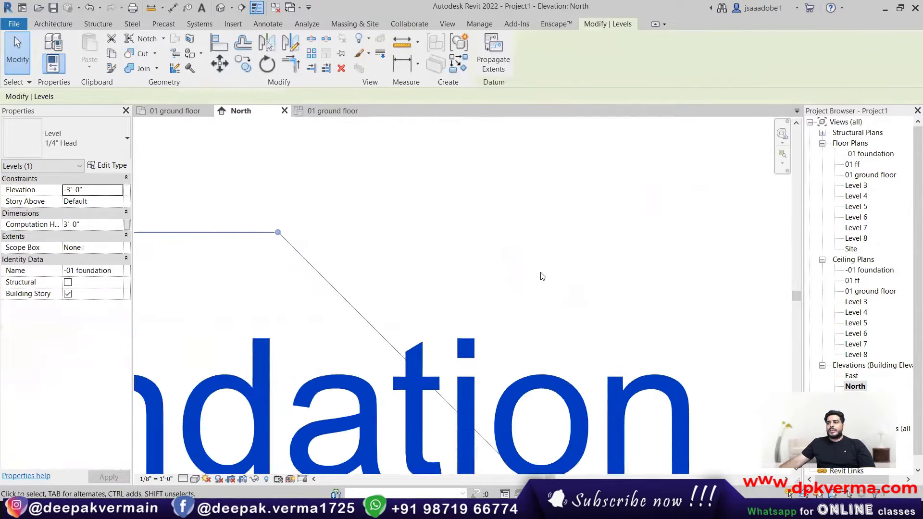
left_click(247, 363)
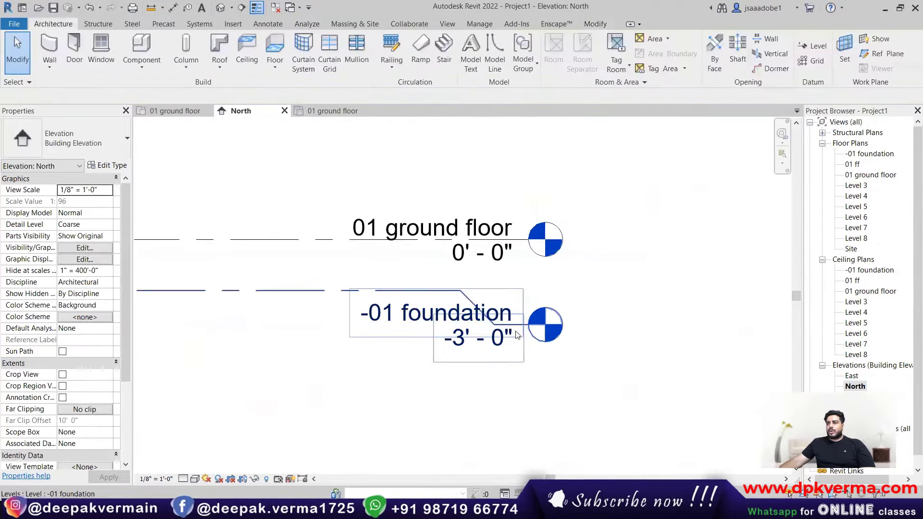
scroll(510, 356, "down", 6)
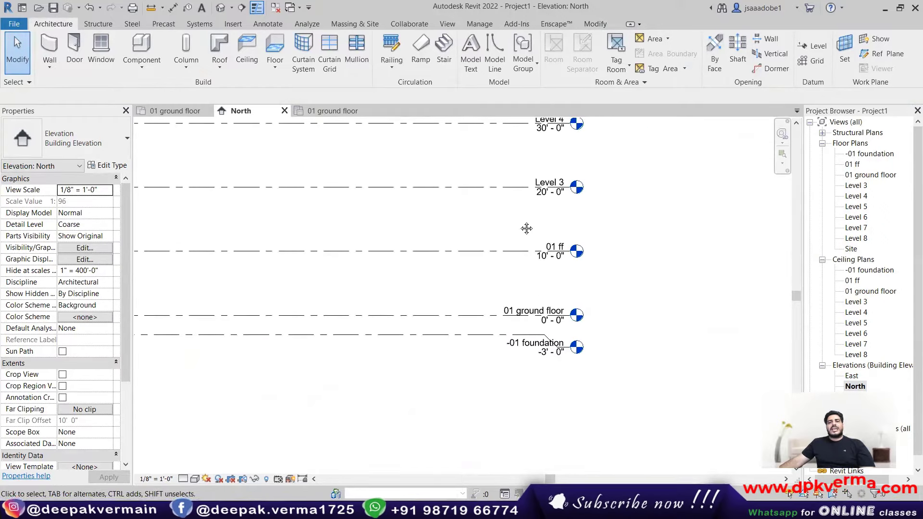
middle_click_drag(524, 224, 506, 266)
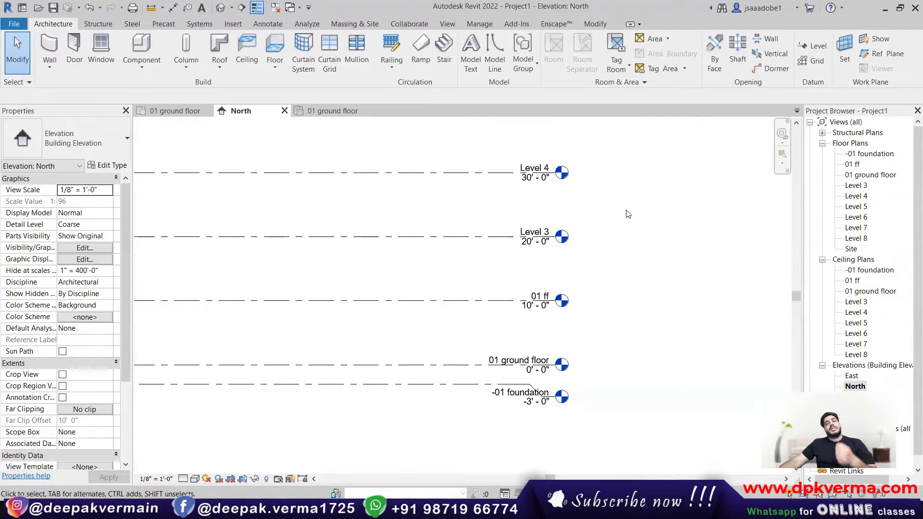
Step: In the North elevation with only Level 1 and Level 2, shorten both aligned level lines at their left ends
scroll(620, 218, "down", 5)
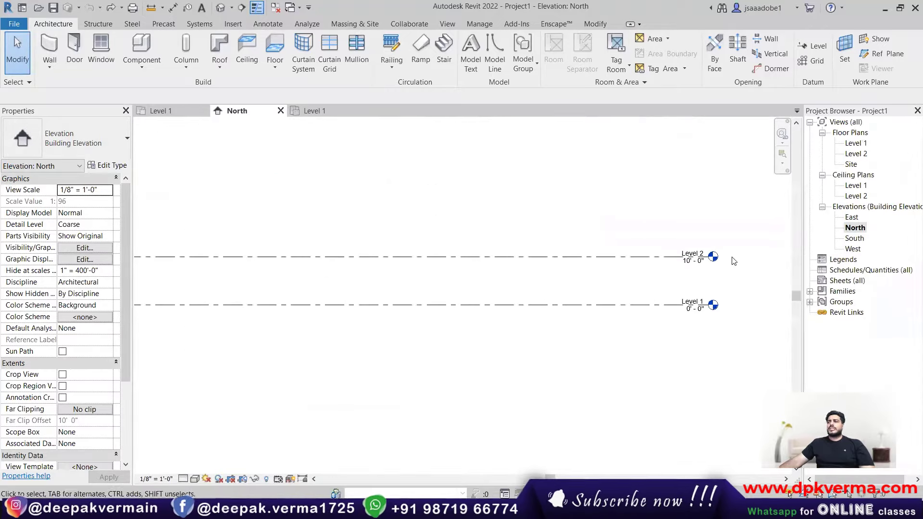
scroll(655, 252, "down", 3)
middle_click_drag(513, 297, 508, 332)
left_click(434, 299)
left_click_drag(264, 296, 450, 295)
left_click(492, 271)
scroll(579, 279, "up", 4)
middle_click_drag(615, 281, 532, 294)
scroll(534, 297, "up", 1)
Step: Draw a level about 11' above Level 2 aligned with the existing ends, and set its elevation to 20'
left_click(812, 46)
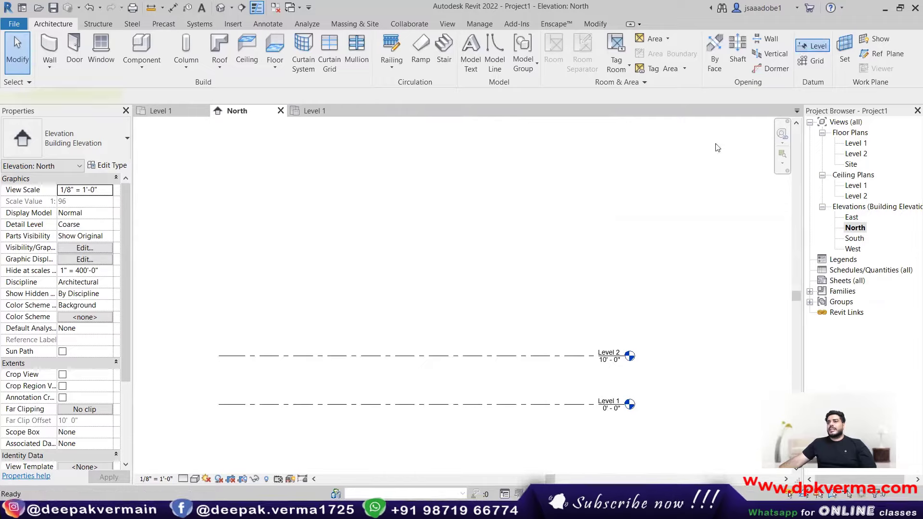
left_click(219, 302)
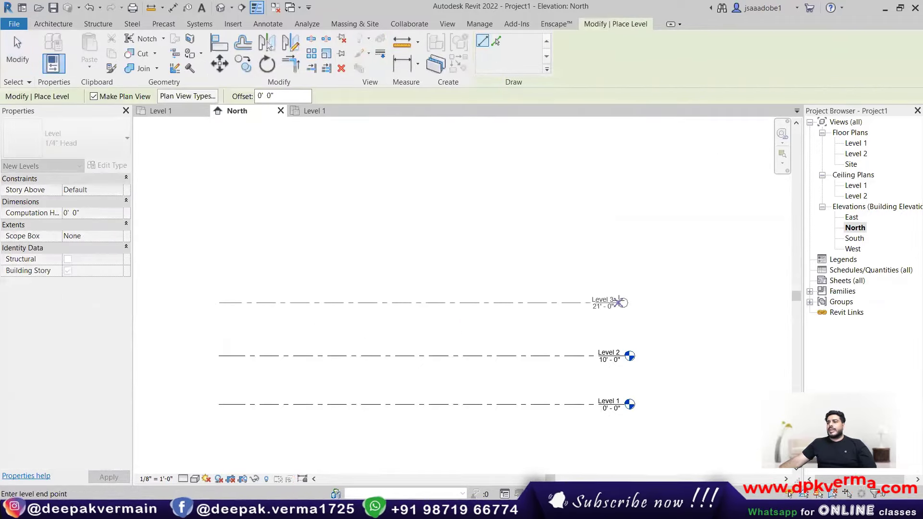
left_click(625, 302)
left_click(608, 309)
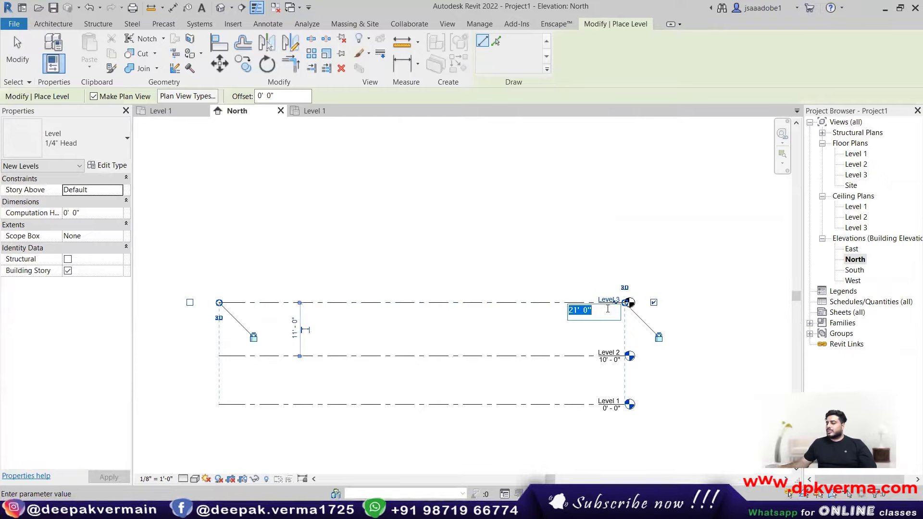
type("20")
key("Return")
key("Escape")
key("Escape")
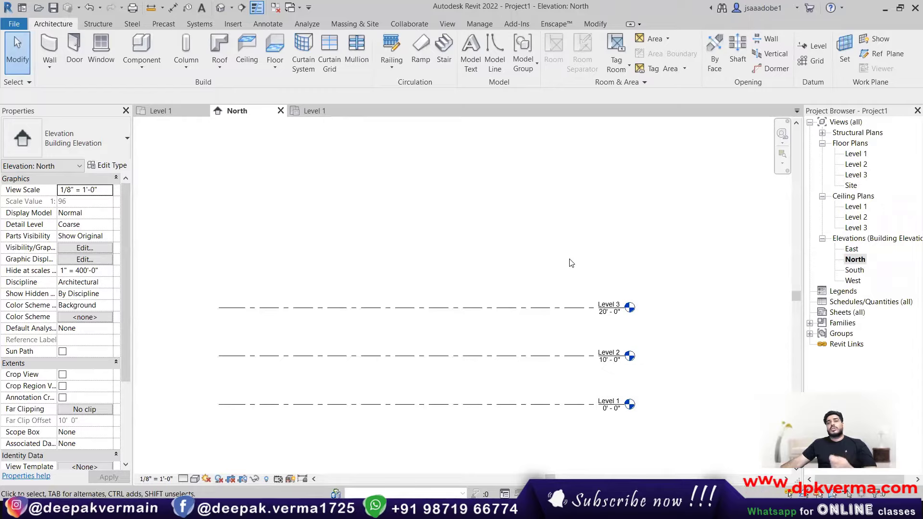
Step: Draw a level exactly 10' above Level 3, aligned with the existing level ends
left_click(816, 49)
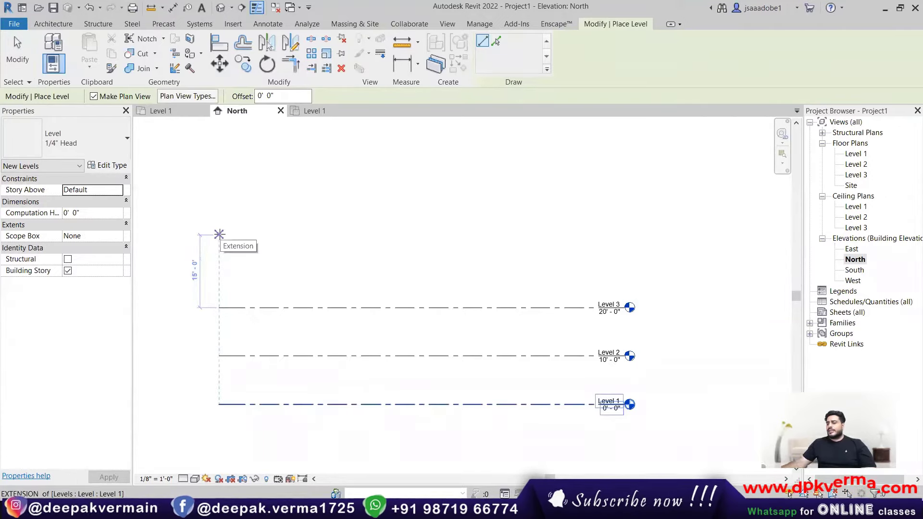
type("10")
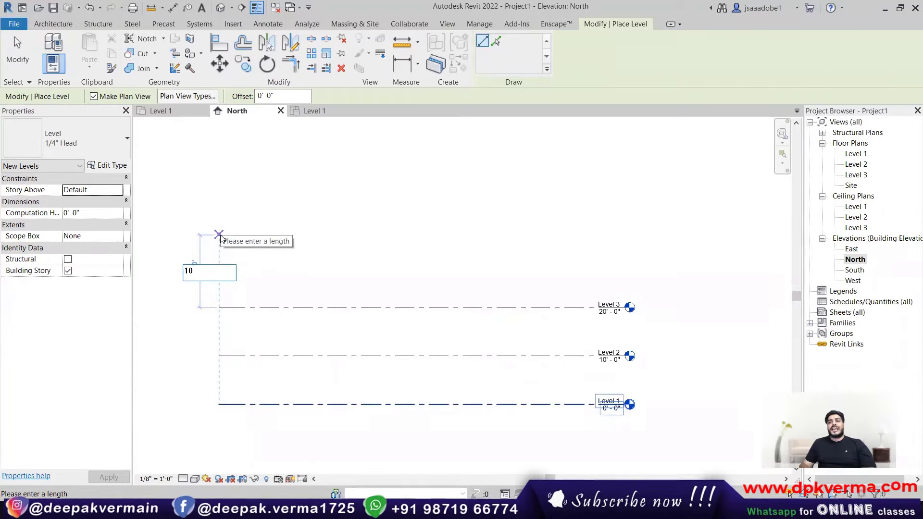
key("Return")
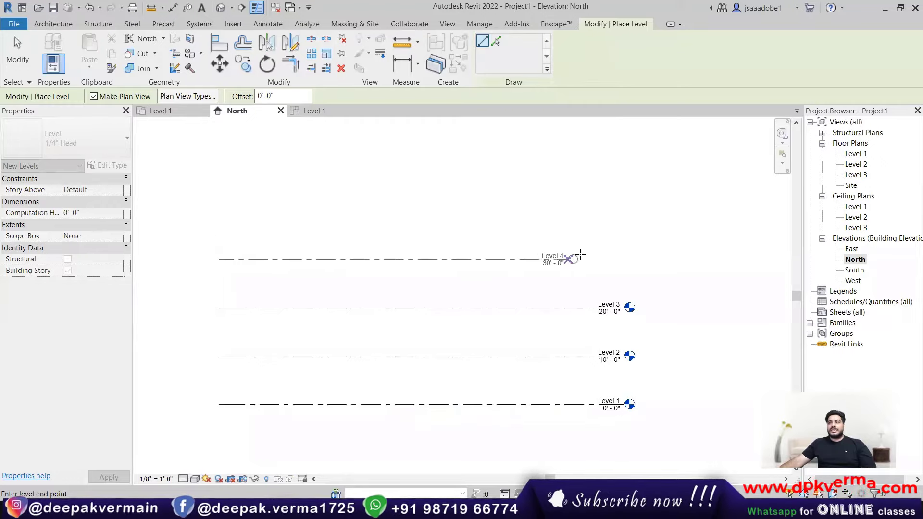
left_click(624, 259)
scroll(617, 262, "up", 1)
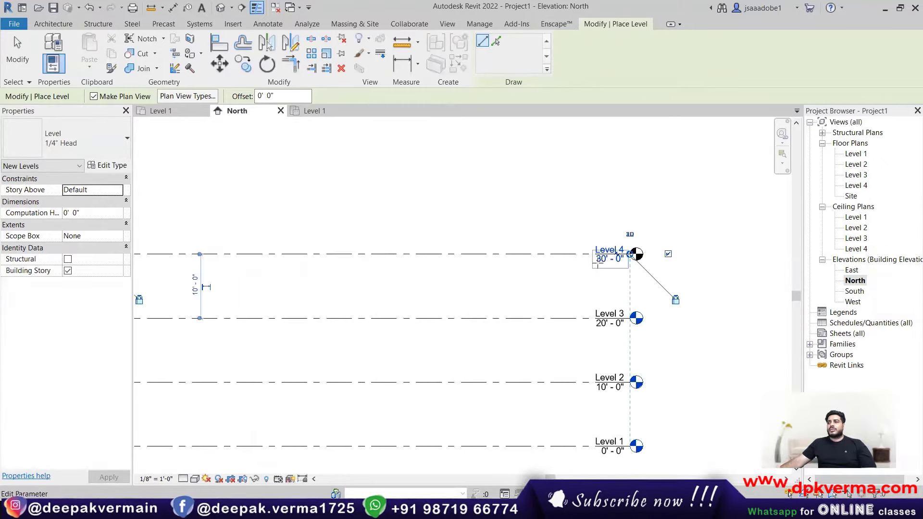
Step: Draw another level 10' above Level 4, aligned with the ends of the levels below
scroll(612, 268, "down", 1)
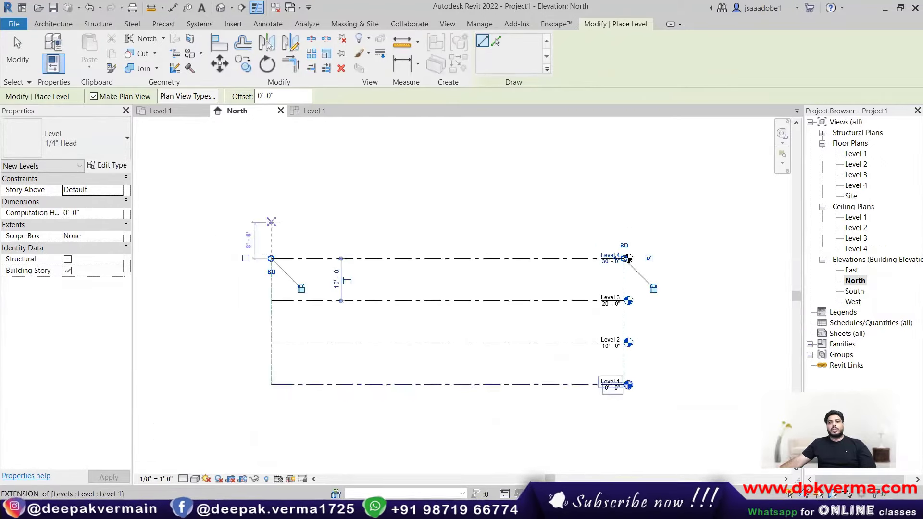
type("10")
key("Return")
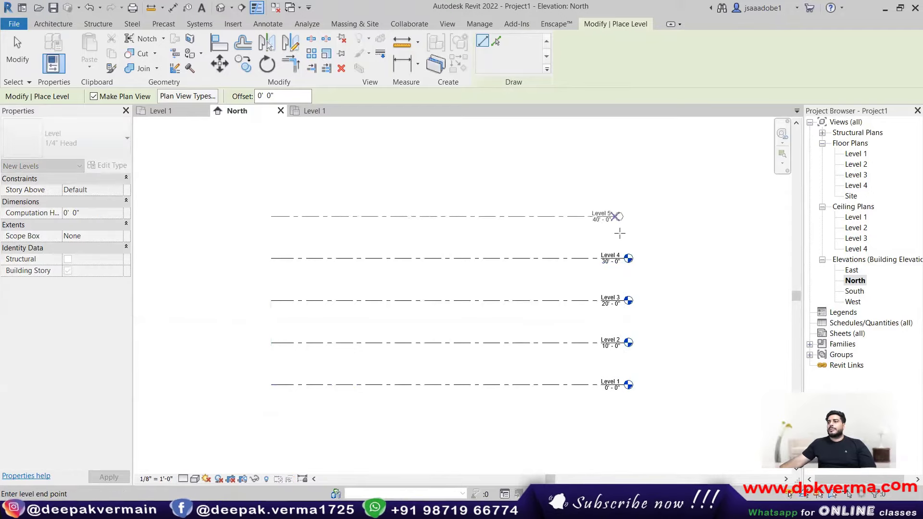
left_click(624, 217)
middle_click_drag(579, 247, 573, 270)
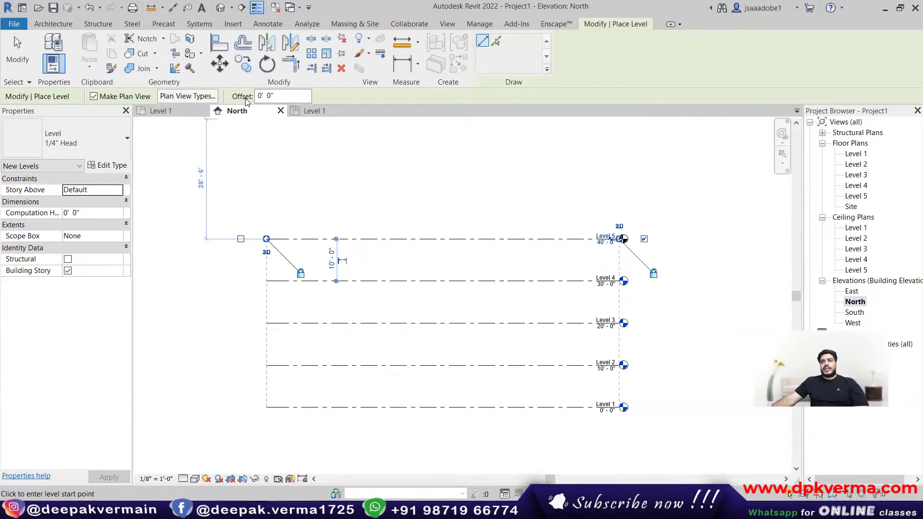
Step: Set the offset for placing new levels to 10'
double_click(277, 95)
type("10")
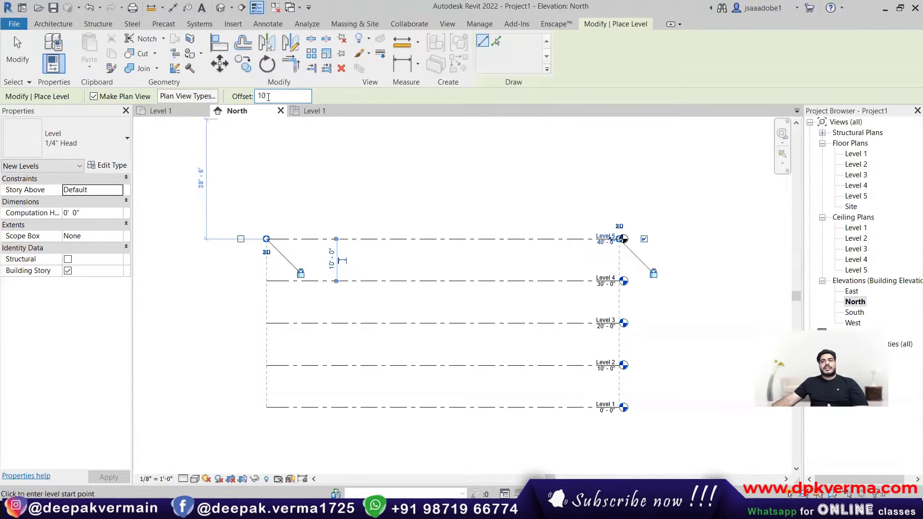
key("Return")
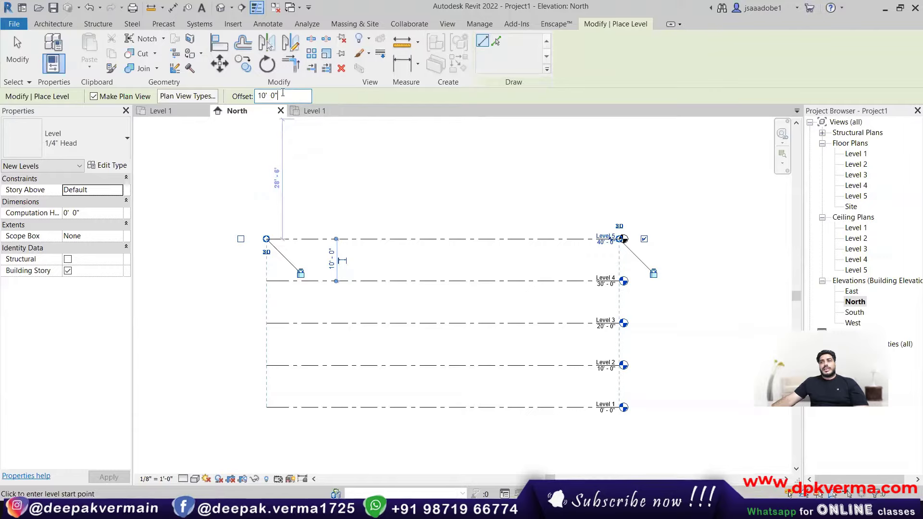
left_click_drag(283, 96, 251, 95)
type("10")
key("Return")
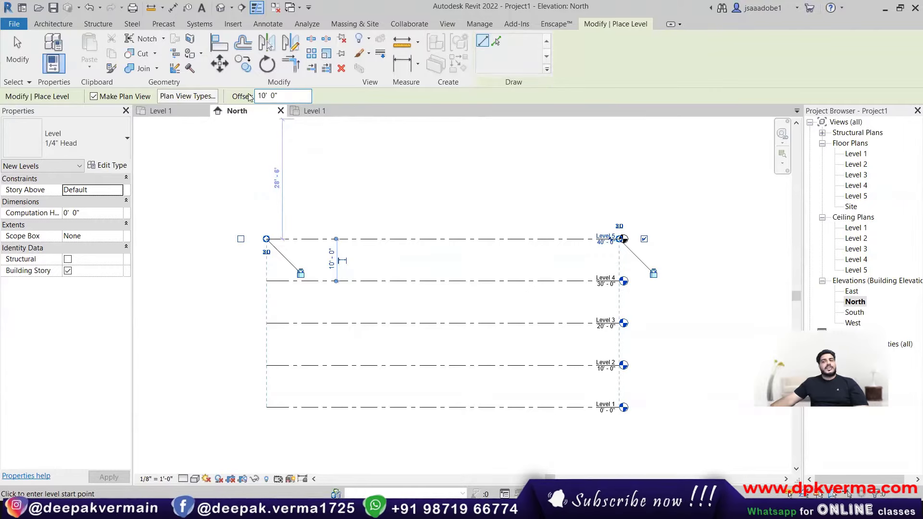
Step: Try a 1' offset for new levels, and restore the offset to 10'
left_click_drag(279, 95, 252, 102)
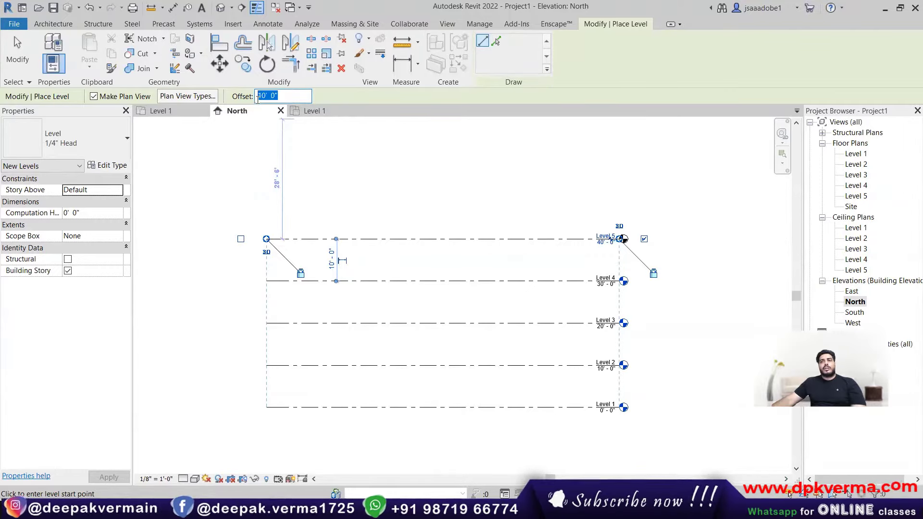
type("1")
key("Return")
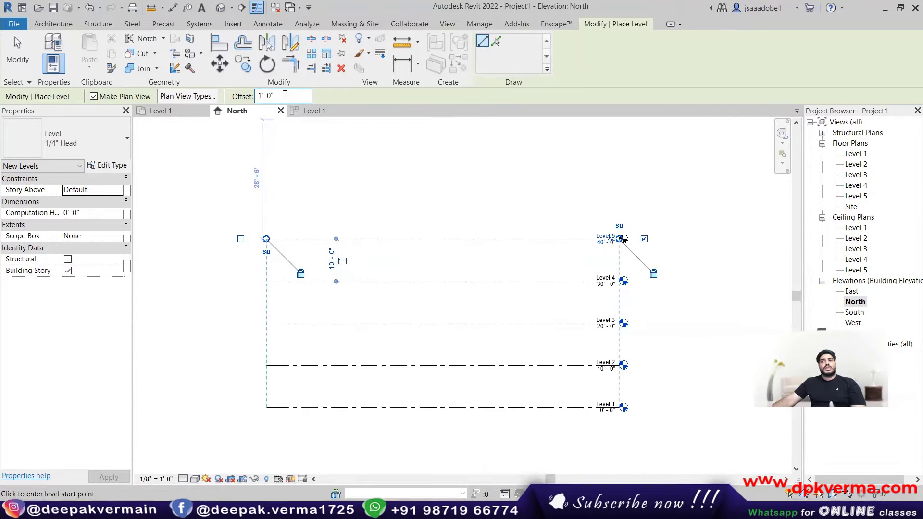
left_click_drag(284, 96, 254, 99)
type("10")
key("Return")
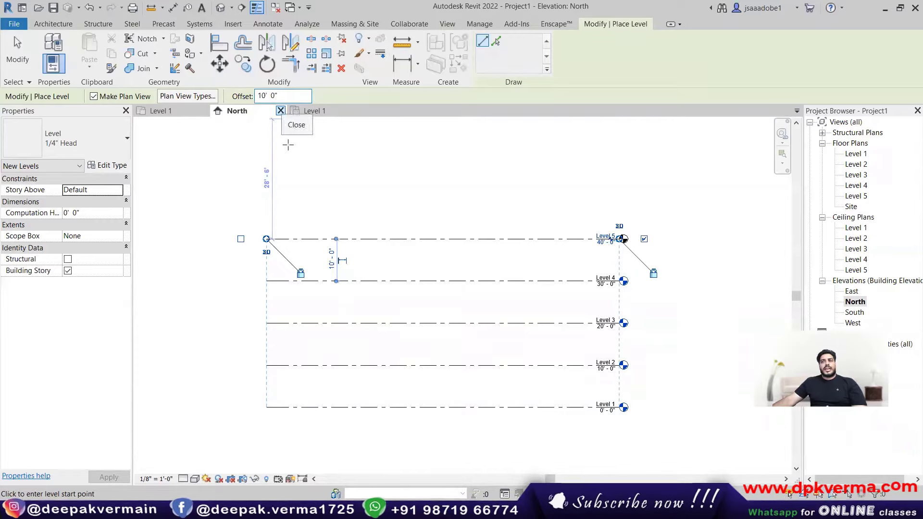
Step: Try to draw a level line above Level 5 using the 10' offset
middle_click_drag(312, 197, 262, 199)
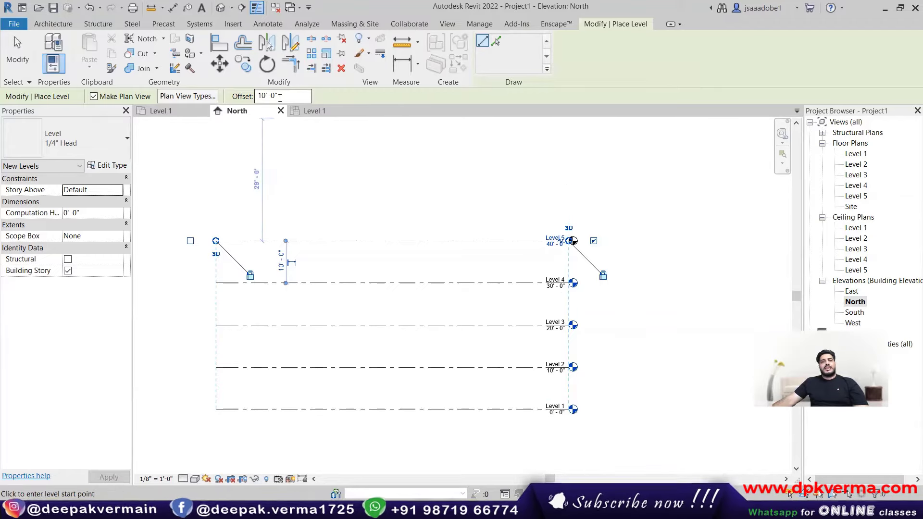
left_click(216, 167)
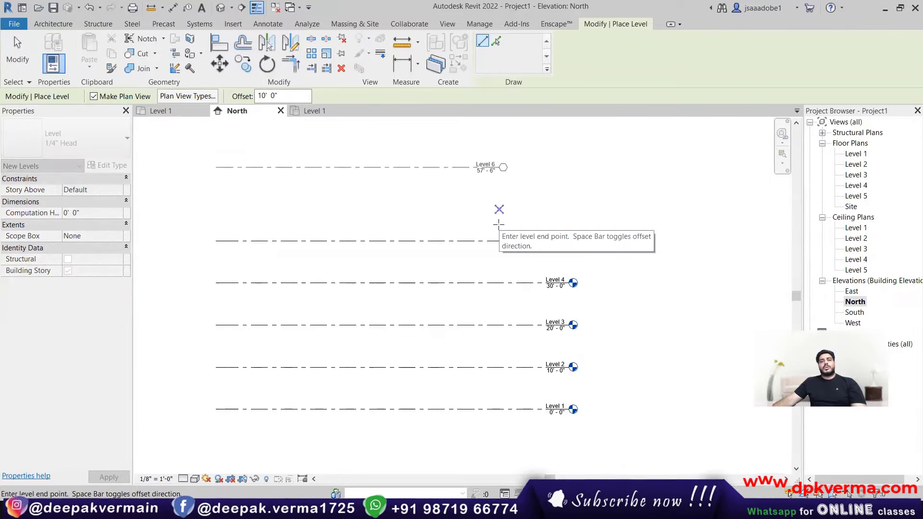
key("Escape")
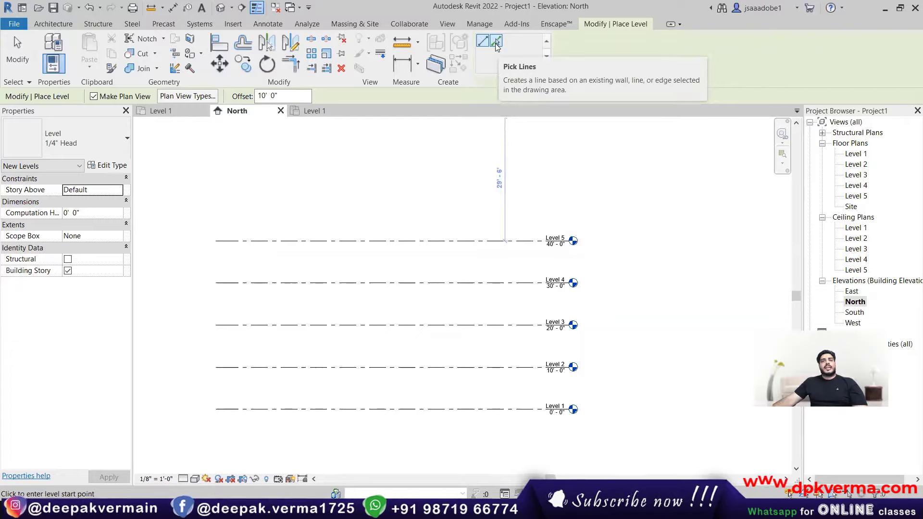
Step: Create two more levels above Level 5, each 10' apart, by picking the Level 5 and Level 6 lines with the 10' offset
left_click(495, 43)
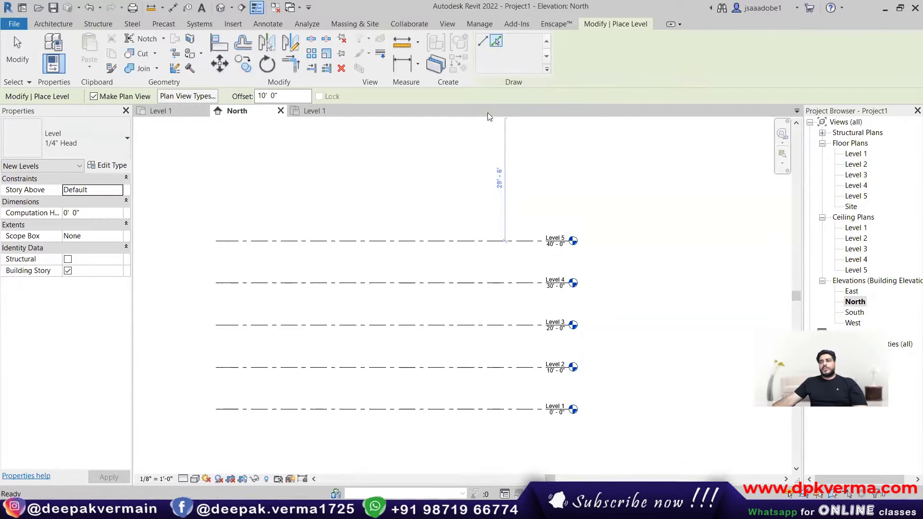
scroll(509, 210, "up", 2)
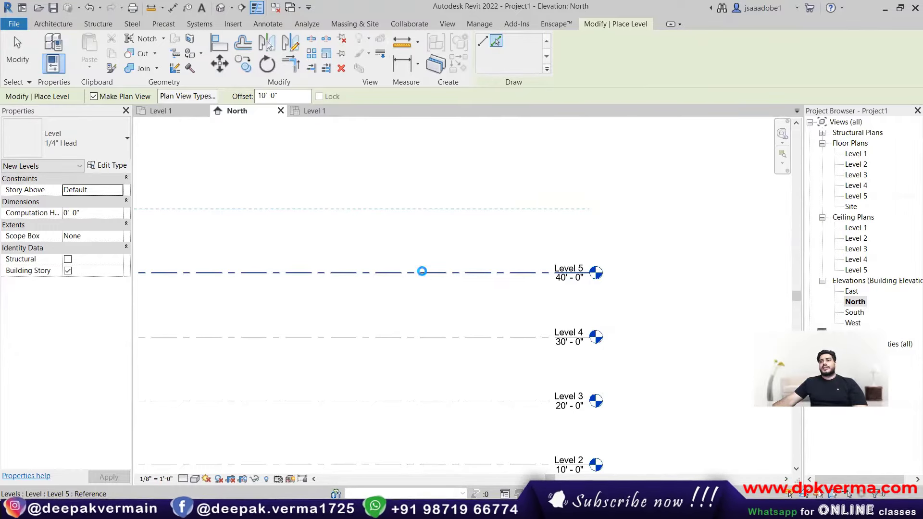
left_click(423, 273)
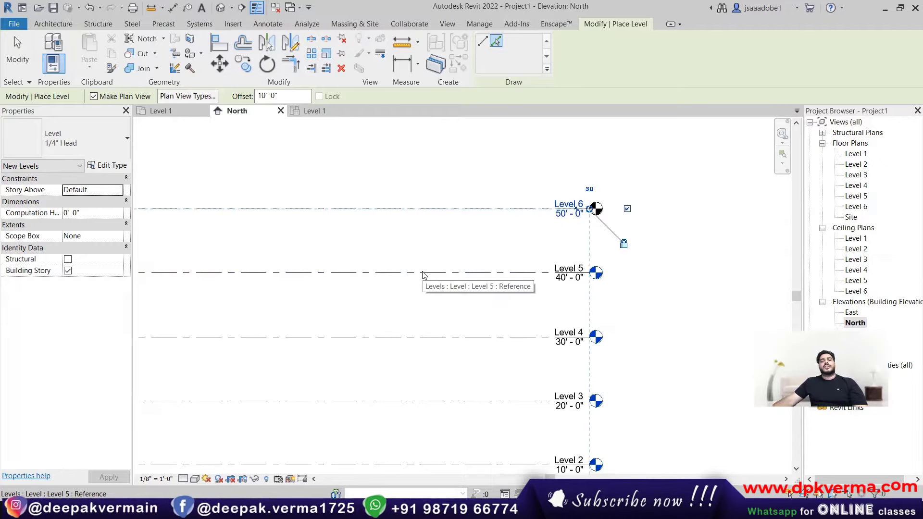
middle_click_drag(463, 267, 433, 277)
scroll(497, 245, "down", 1)
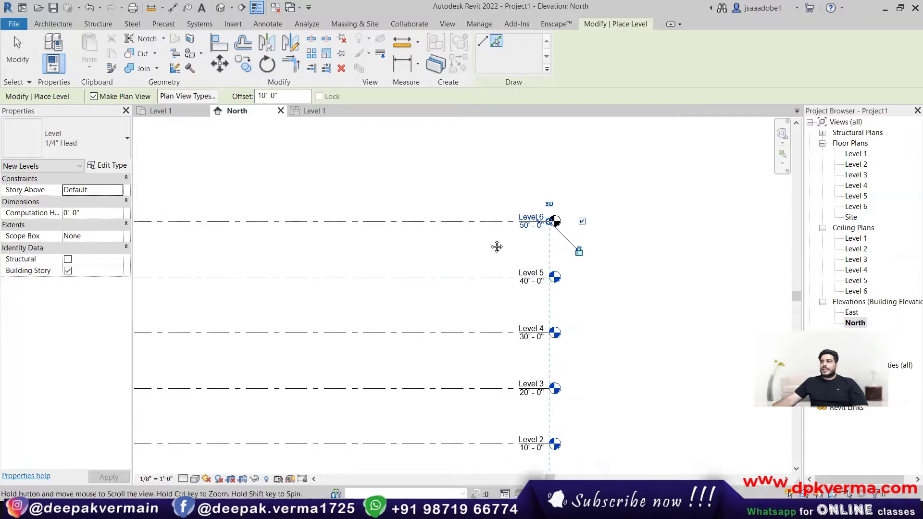
scroll(348, 252, "down", 1)
middle_click_drag(344, 250, 410, 269)
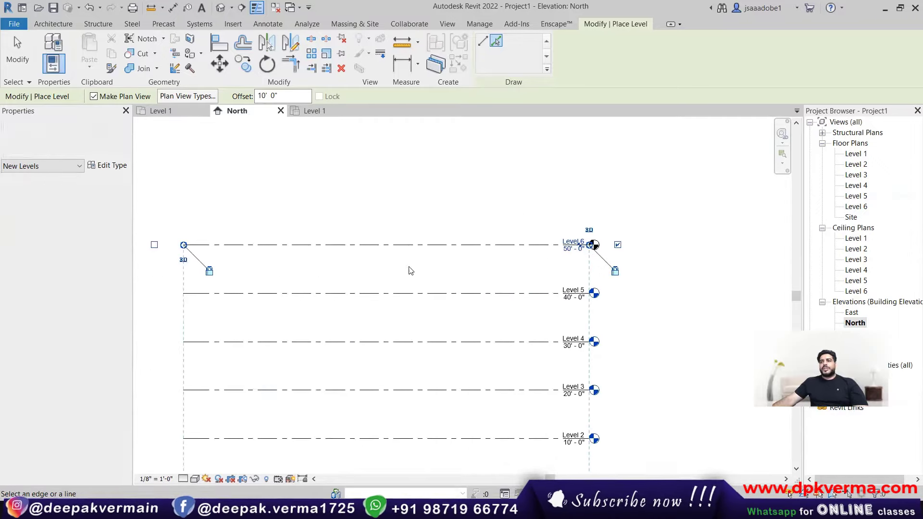
left_click(408, 245)
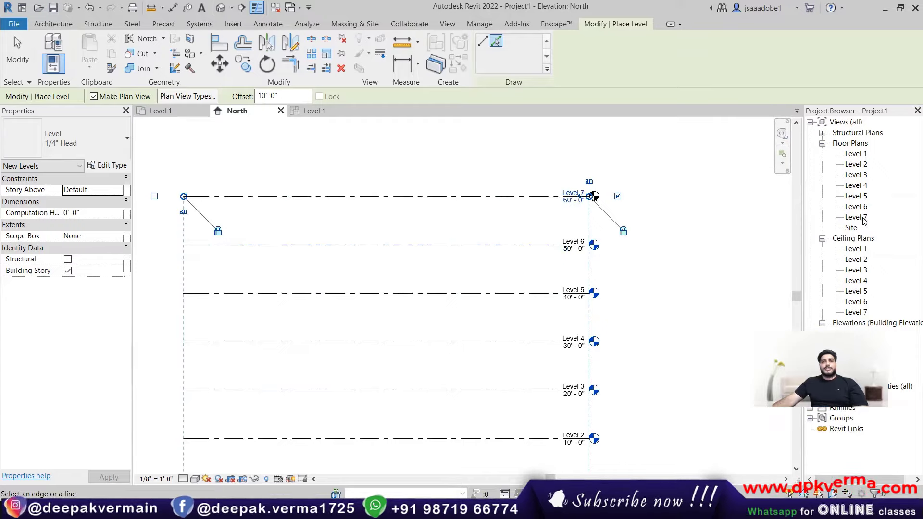
Step: Create another level 10' above Level 7 by picking the Level 7 line
scroll(634, 225, "up", 3)
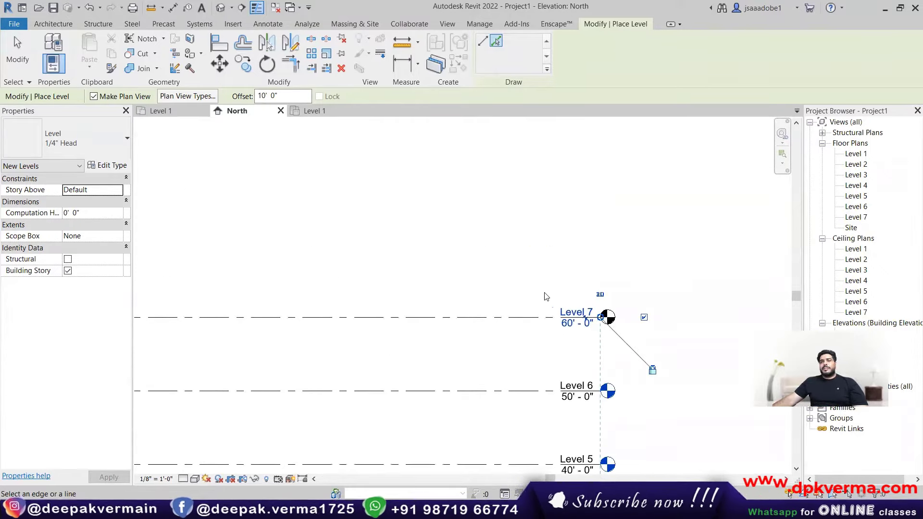
middle_click_drag(492, 316, 471, 295)
middle_click_drag(410, 284, 416, 295)
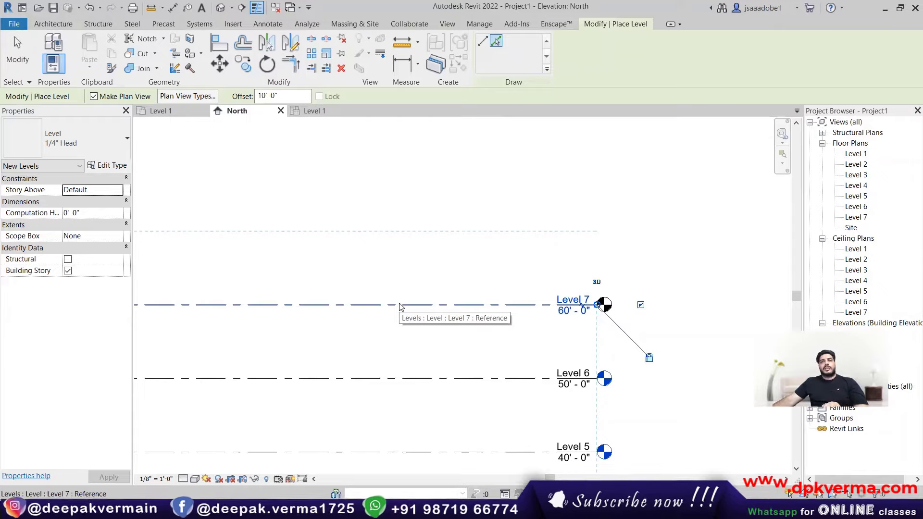
left_click(400, 306)
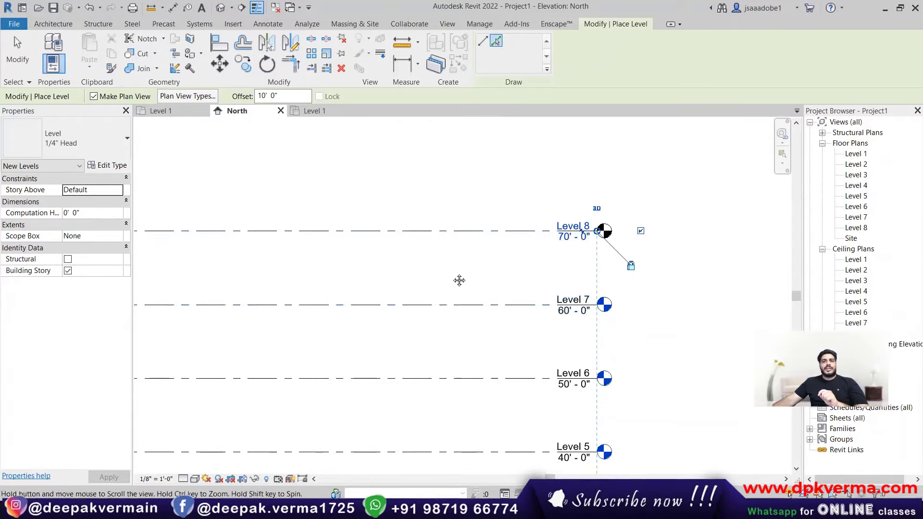
Step: Try picking the Level 8 line to place a level 10' below it, and undo the placement
middle_click_drag(459, 281, 463, 308)
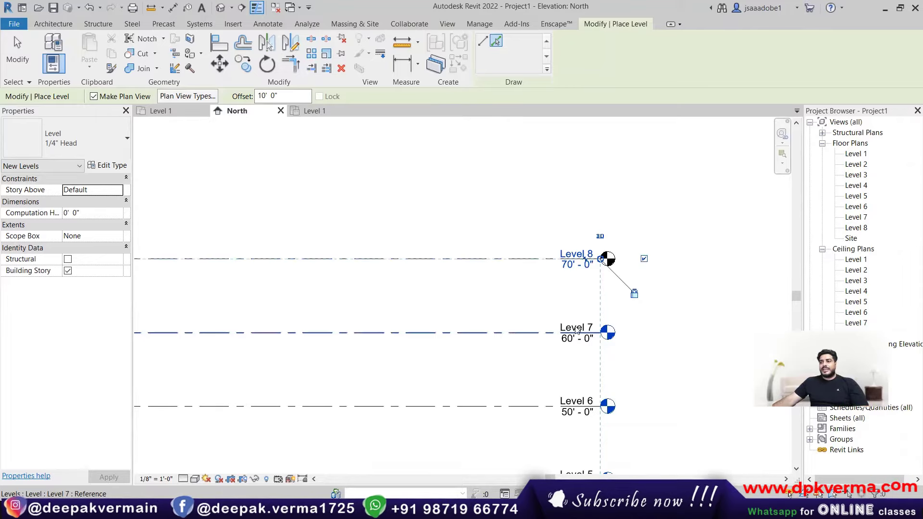
left_click(474, 260)
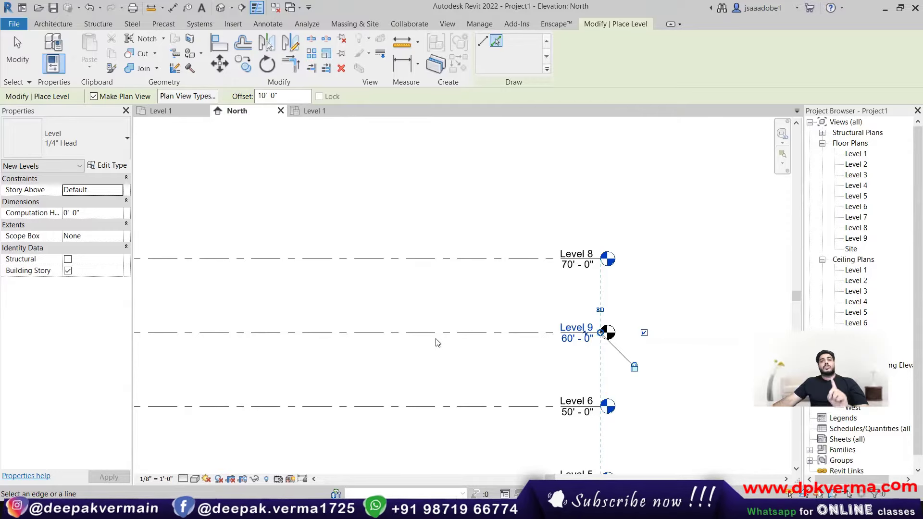
key("ctrl+z")
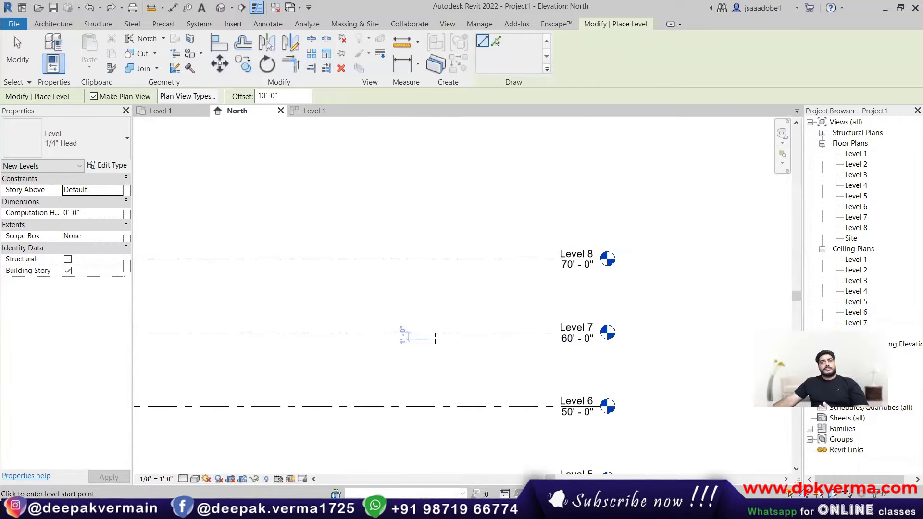
Step: Leave the Level command and undo the creation of all levels above Level 2
scroll(435, 339, "down", 5)
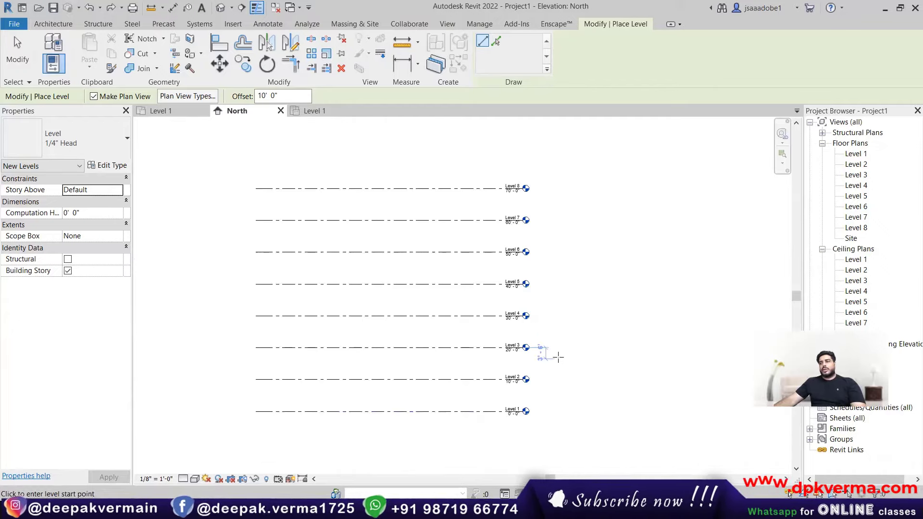
key("Escape")
key("Escape")
scroll(553, 356, "up", 3)
key("ctrl+z")
key("ctrl+z")
key("ctrl+z")
key("ctrl+z")
key("ctrl+z")
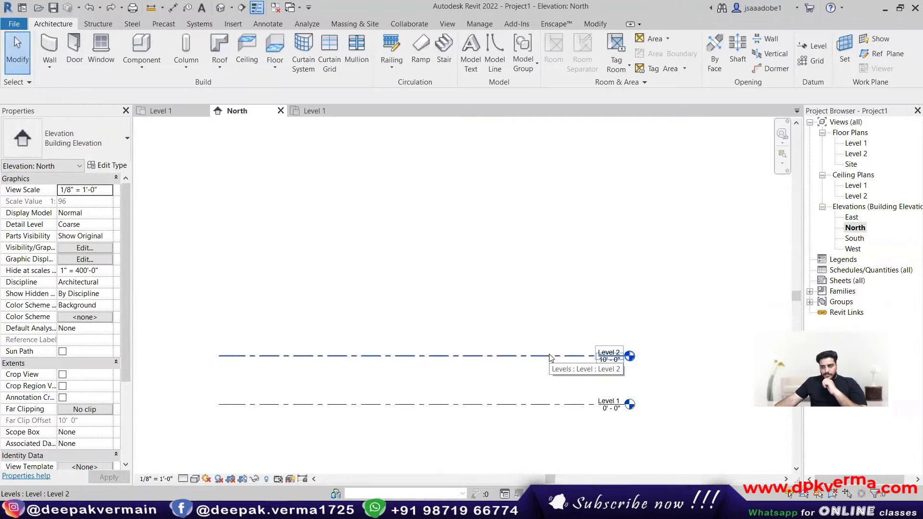
Step: Draw a level line about 8'-6" above Level 2, aligned with both ends of the existing levels
scroll(645, 388, "up", 1)
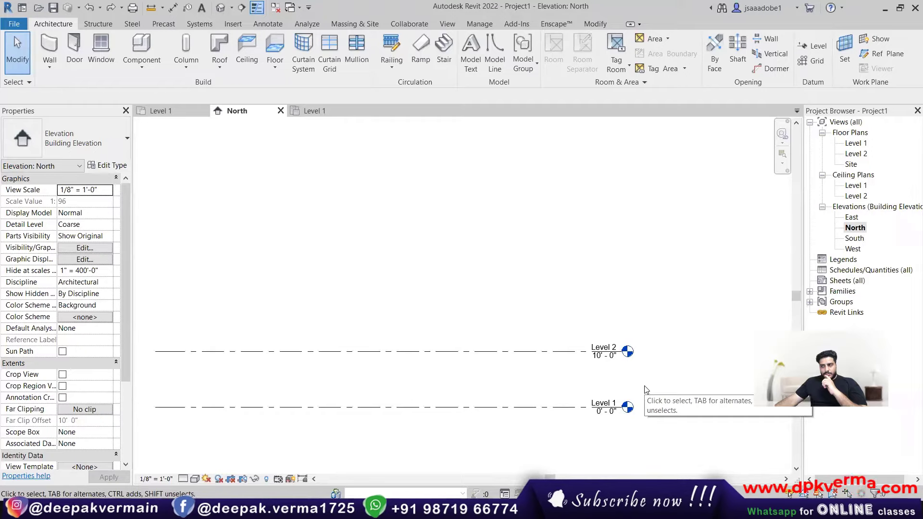
left_click(521, 354)
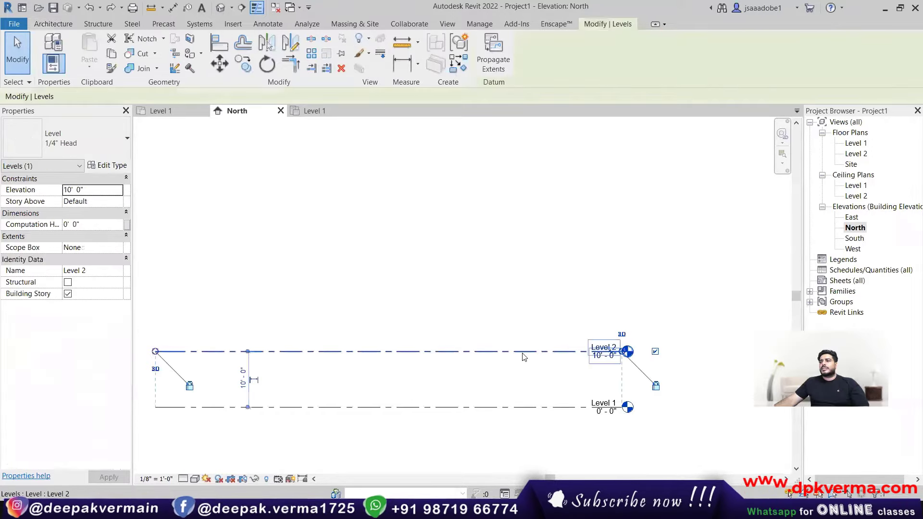
left_click(509, 313)
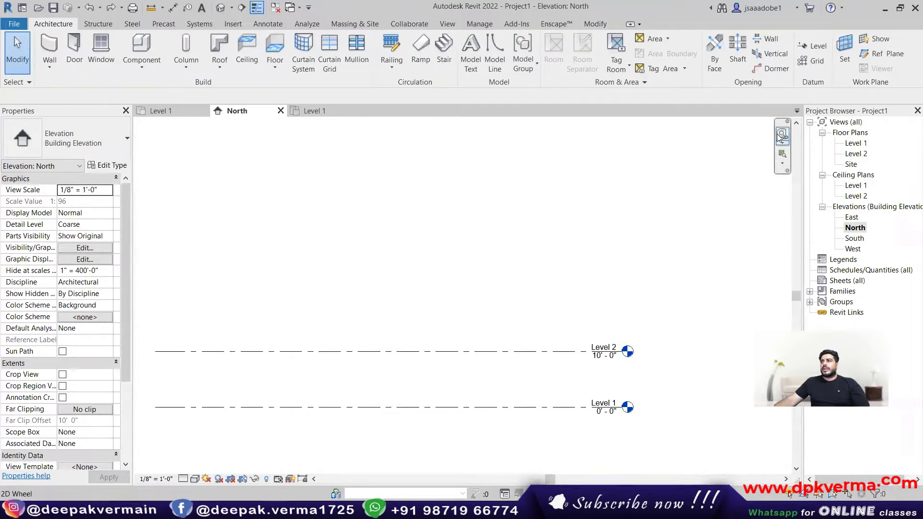
left_click(812, 46)
left_click(155, 303)
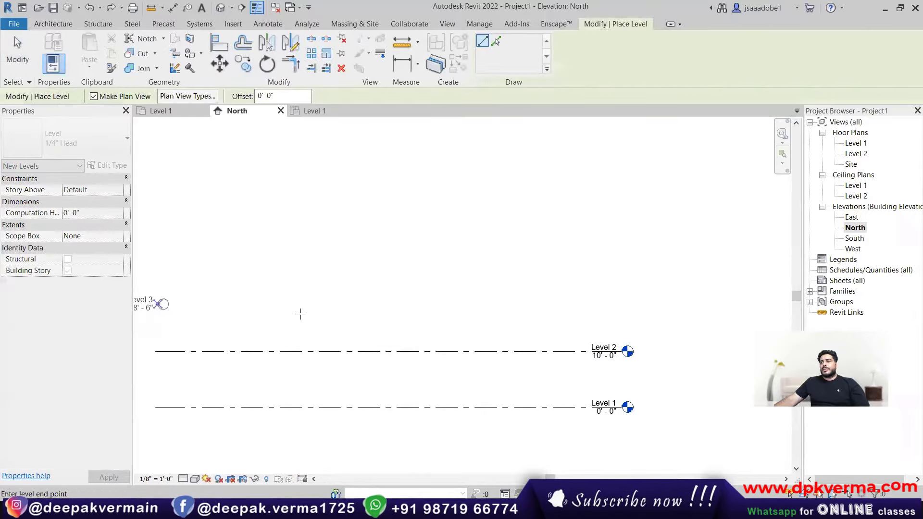
left_click(627, 304)
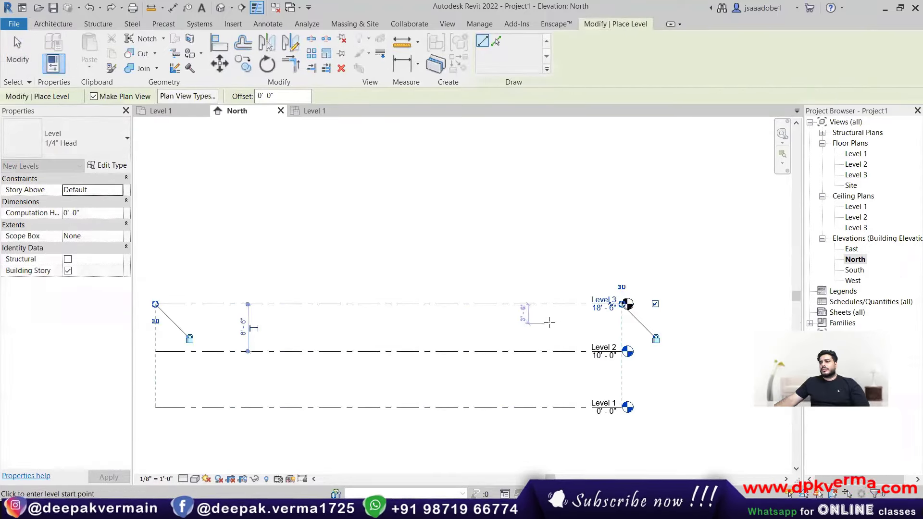
key("Escape")
key("Escape")
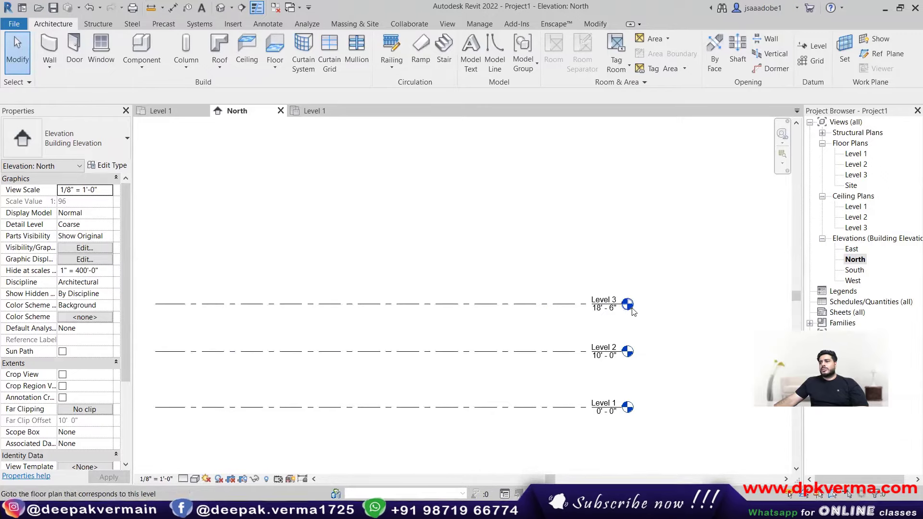
Step: Draw an aligned level line about 8'-6" above Level 3, and undo both drawn levels
left_click(811, 46)
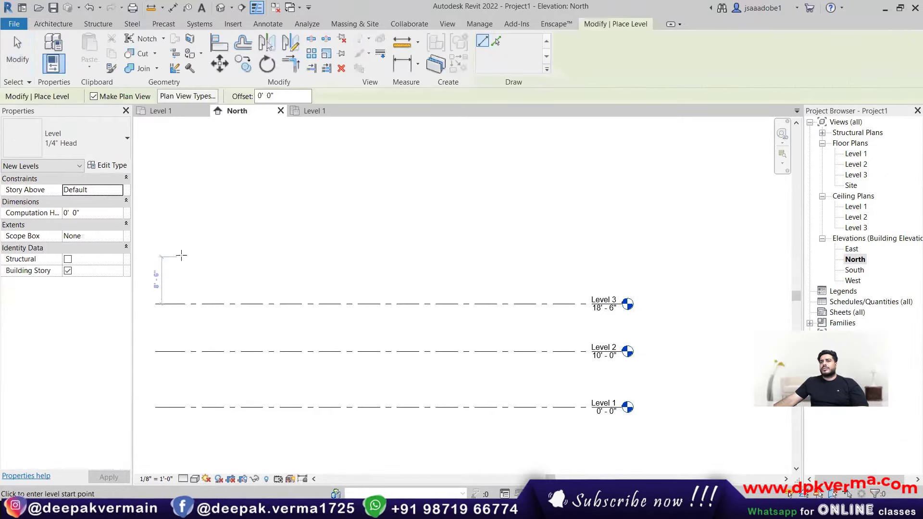
left_click(156, 258)
left_click(622, 259)
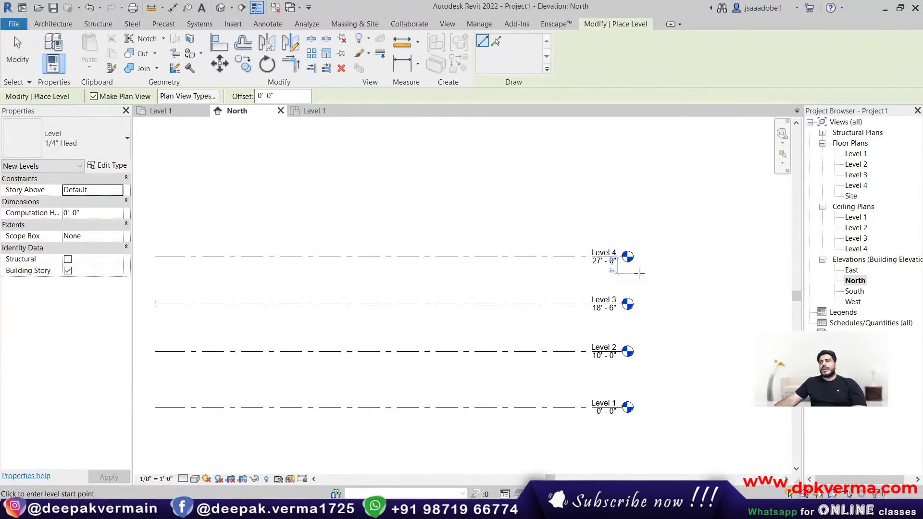
key("Escape")
key("Escape")
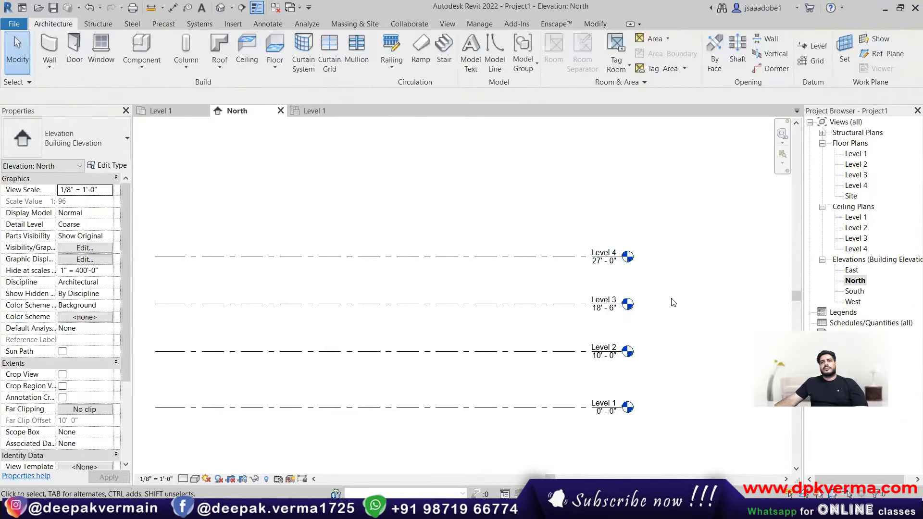
key("ctrl+z")
key("ctrl+z")
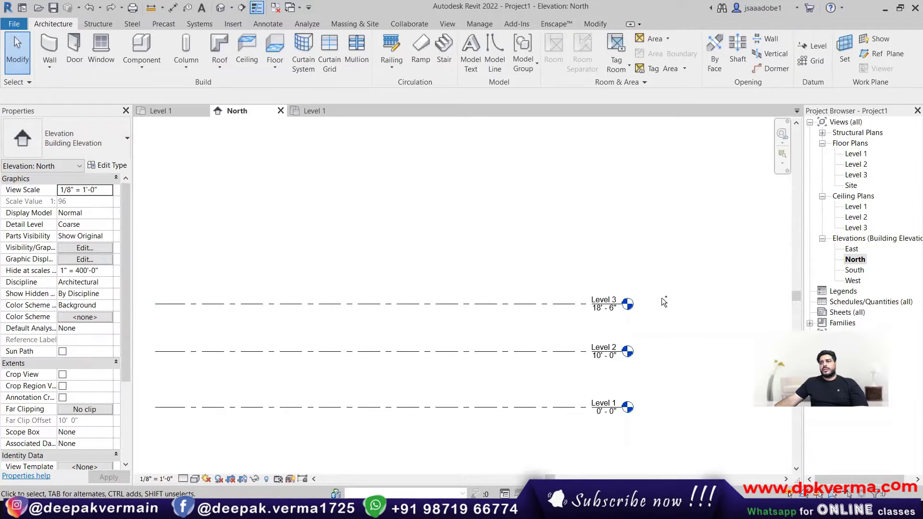
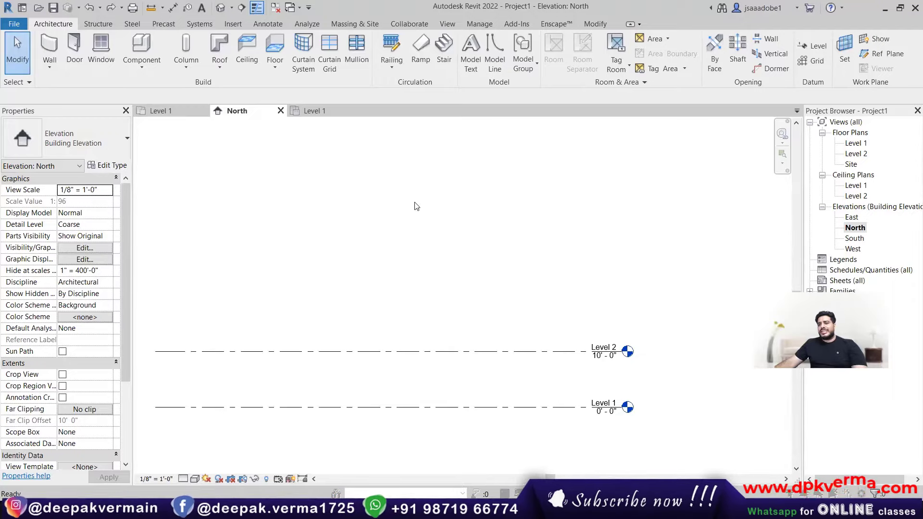
Step: Examine the rounding options for feet and fractional inches in the project's length unit format, leaving the settings as they are
key("n")
left_click(462, 211)
left_click(384, 214)
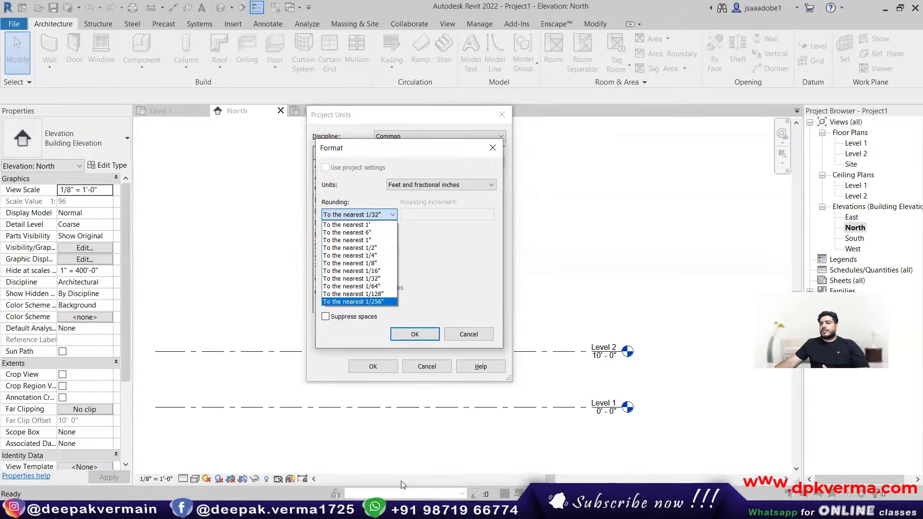
left_click(707, 298)
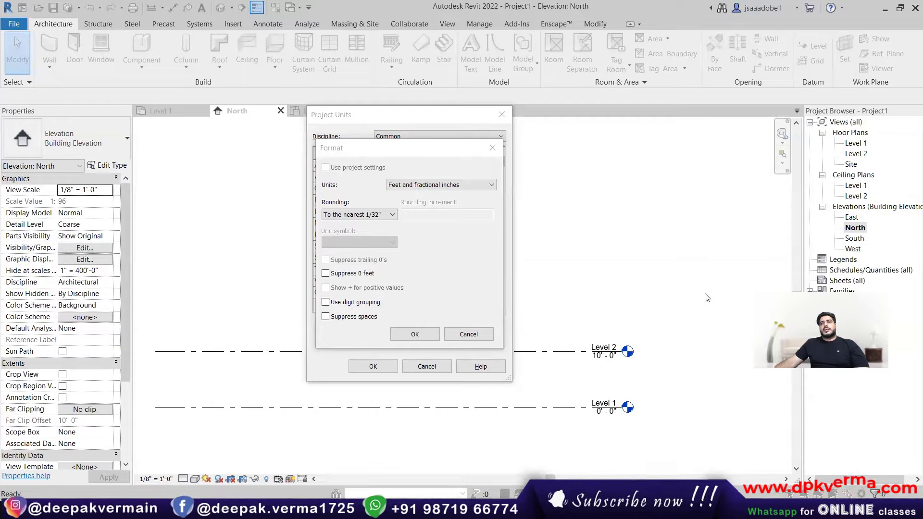
left_click(379, 215)
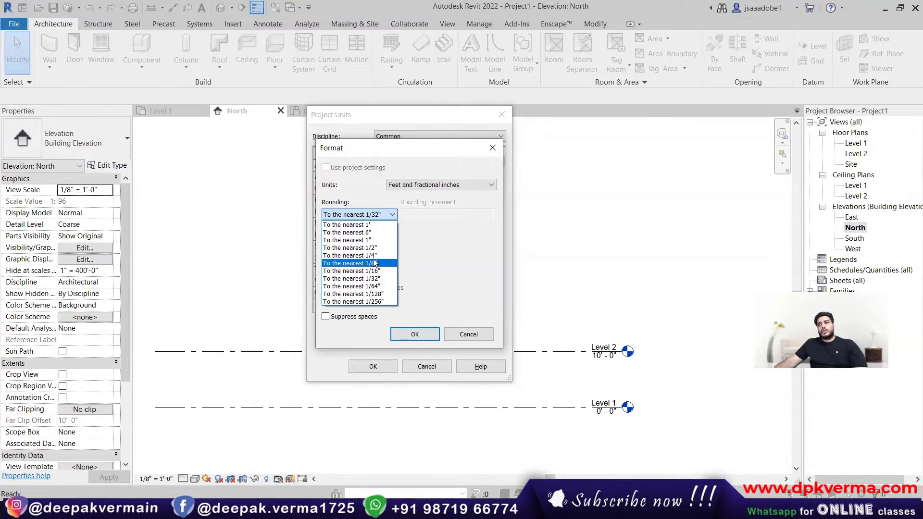
left_click(421, 246)
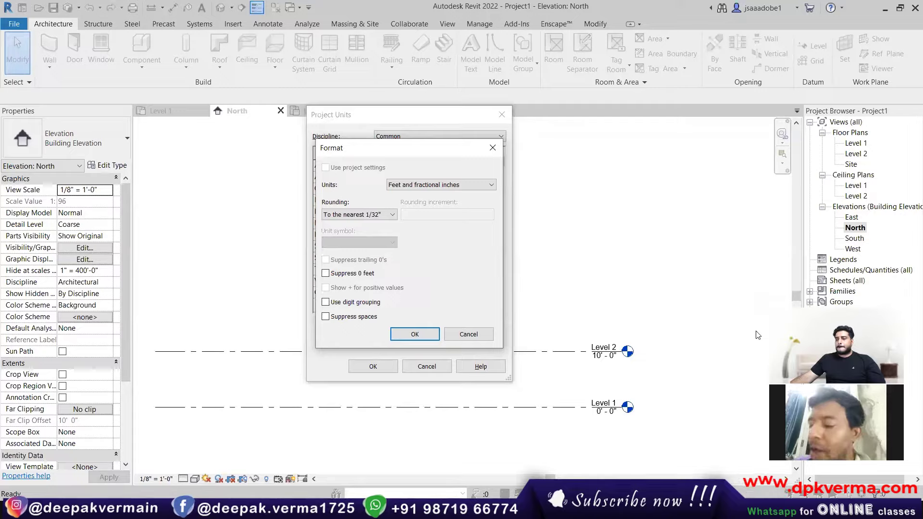
left_click(492, 148)
left_click(500, 117)
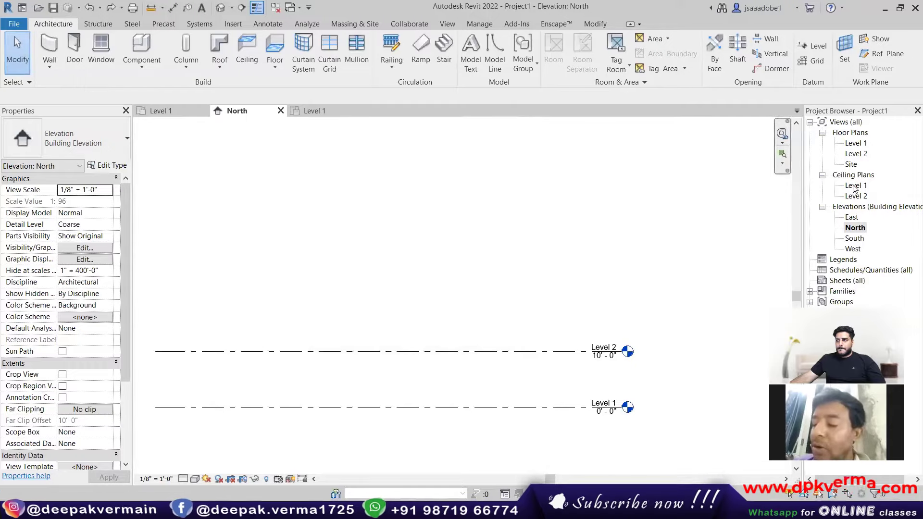
Step: Open the Level 1 ceiling plan, and switch to the Level 1 floor plan
double_click(854, 187)
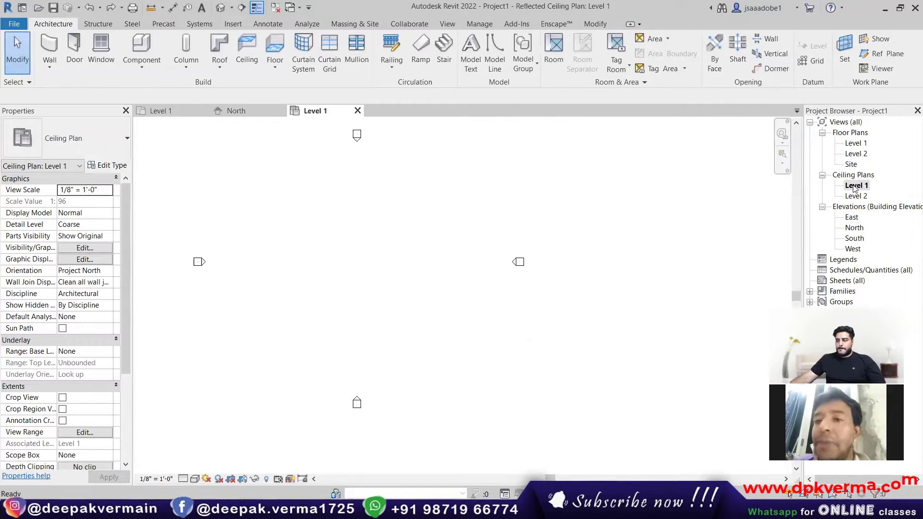
left_click(855, 143)
double_click(854, 143)
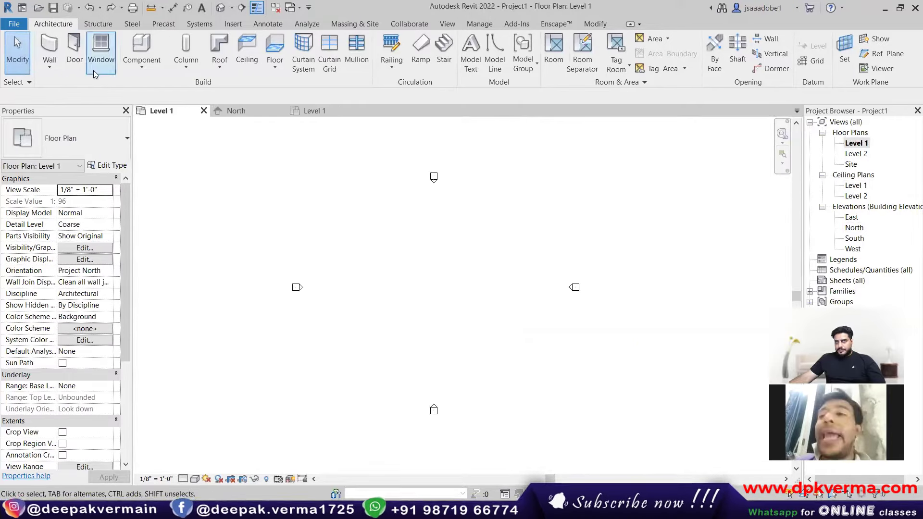
Step: Draw a rectangle of Generic - 8" walls from Level 1 up to Level 2, between the elevation markers
left_click(57, 71)
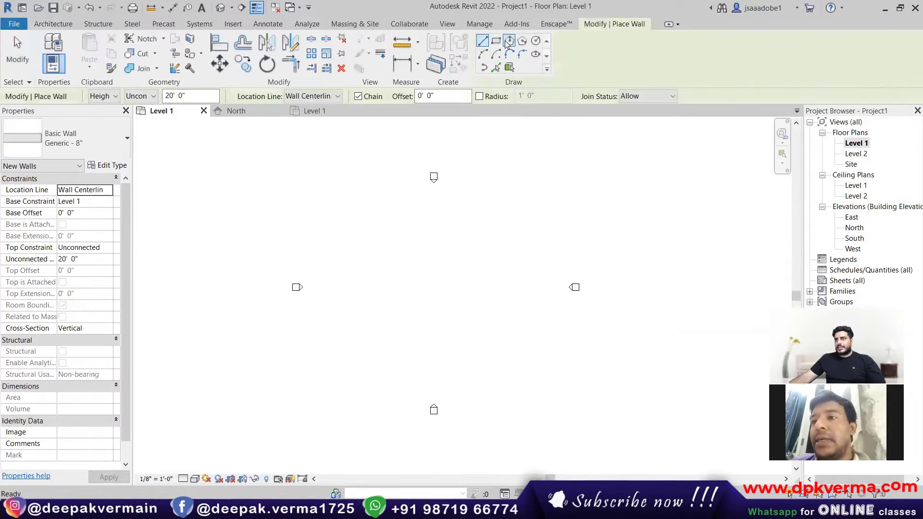
left_click(140, 96)
left_click(135, 110)
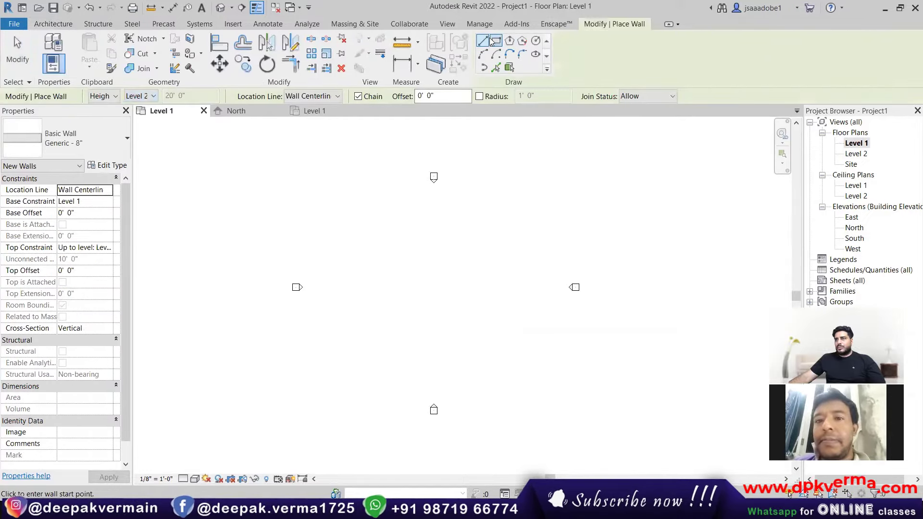
left_click(496, 40)
left_click(378, 258)
left_click(446, 306)
right_click(495, 212)
left_click(509, 218)
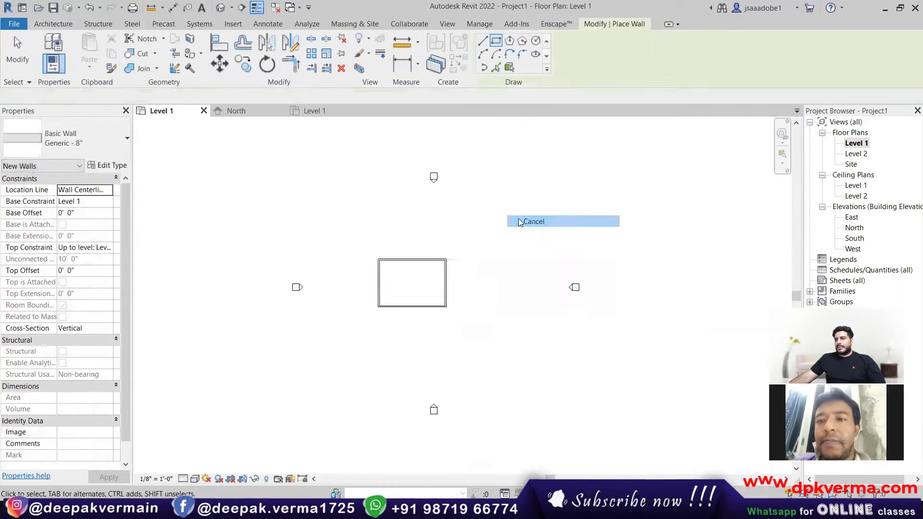
Step: Open the default 3D view and examine the rectangular wall enclosure
scroll(416, 289, "up", 3)
left_click(220, 8)
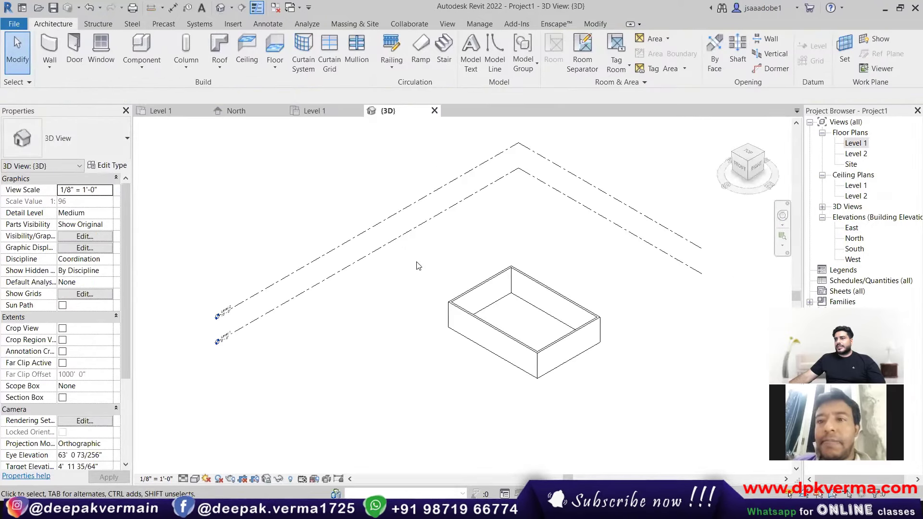
scroll(540, 321, "up", 3)
scroll(565, 328, "down", 3)
Step: Place an automatic 2' x 4' ACT System ceiling inside the rectangular walls in the Level 1 ceiling plan
double_click(856, 185)
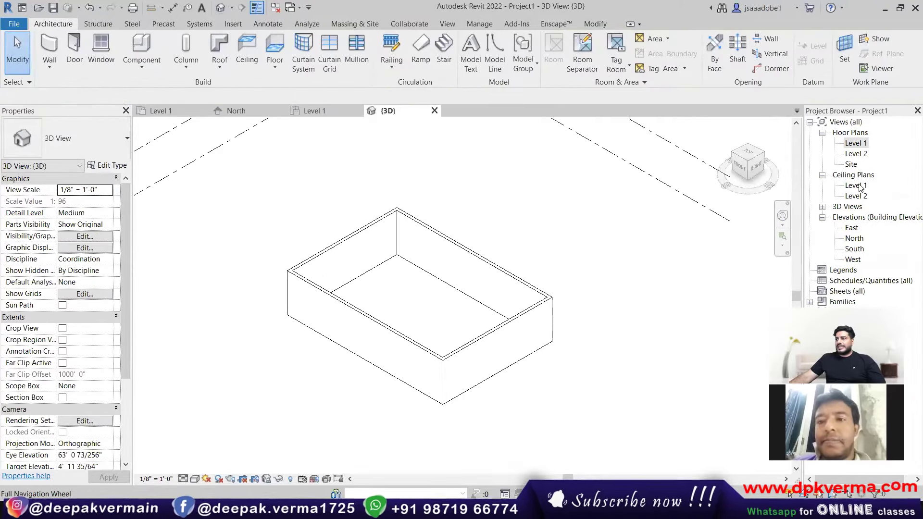
left_click(246, 53)
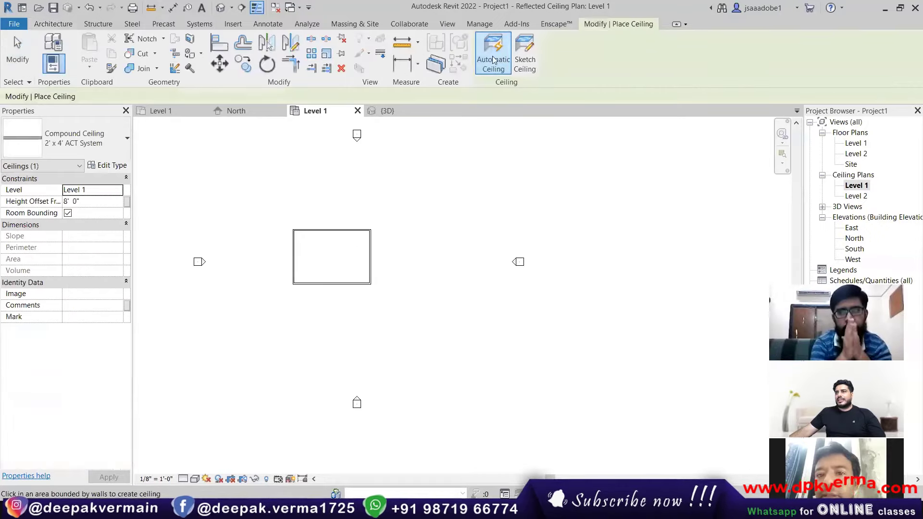
left_click(331, 256)
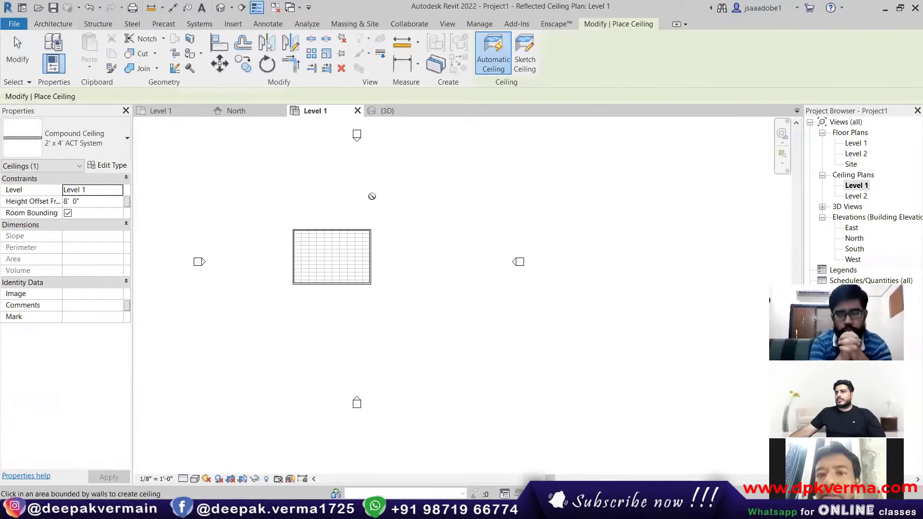
Step: Return to the 3D view, end ceiling placement and display the model in the Shaded visual style
left_click(220, 8)
scroll(409, 270, "up", 1)
right_click(319, 179)
left_click(336, 187)
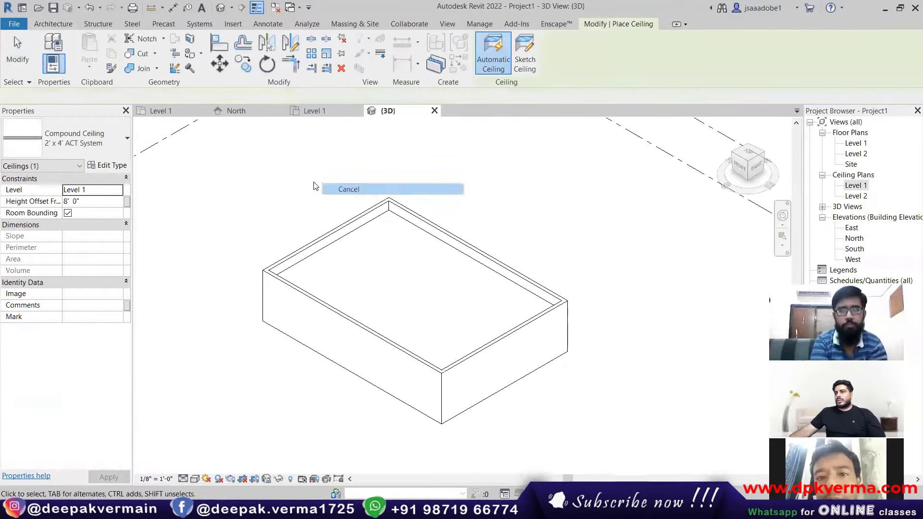
right_click(337, 193)
left_click(347, 197)
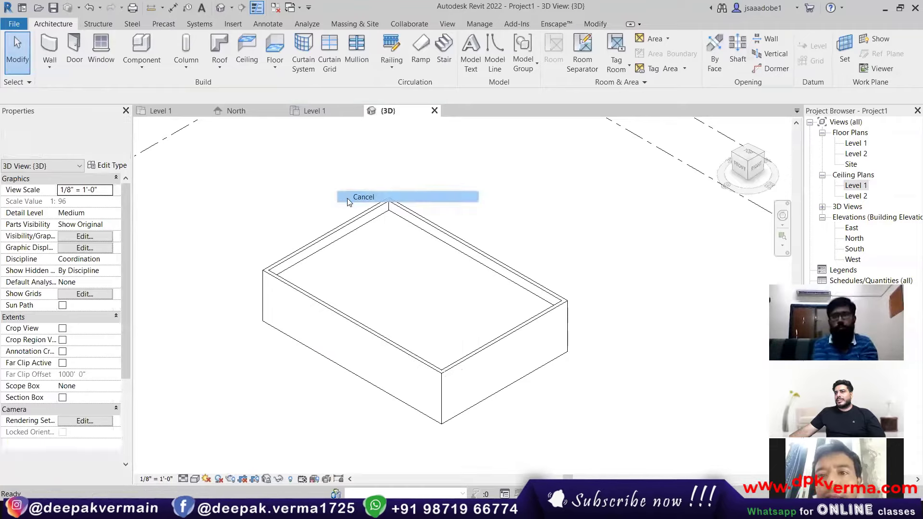
left_click(195, 478)
left_click(225, 445)
Step: Set the ceiling's height offset from Level 1 to 7' 0"
left_click(313, 254)
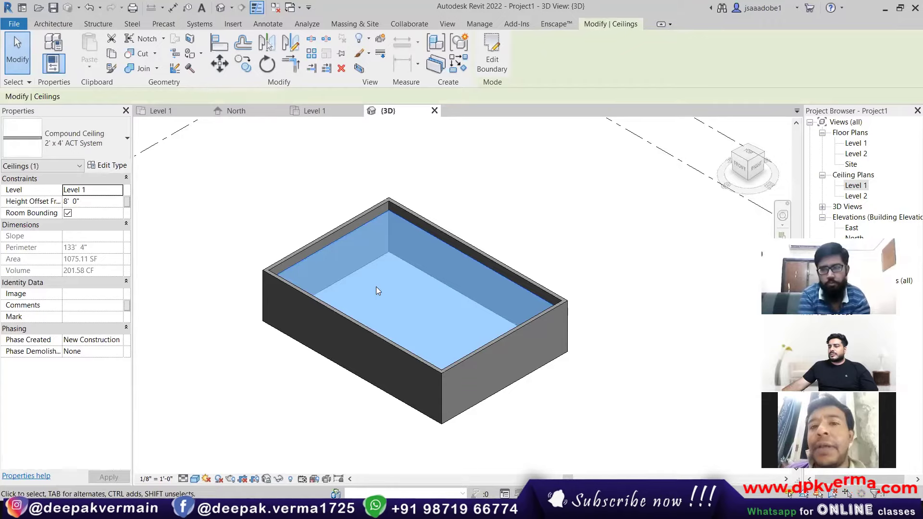
left_click(92, 202)
type("7")
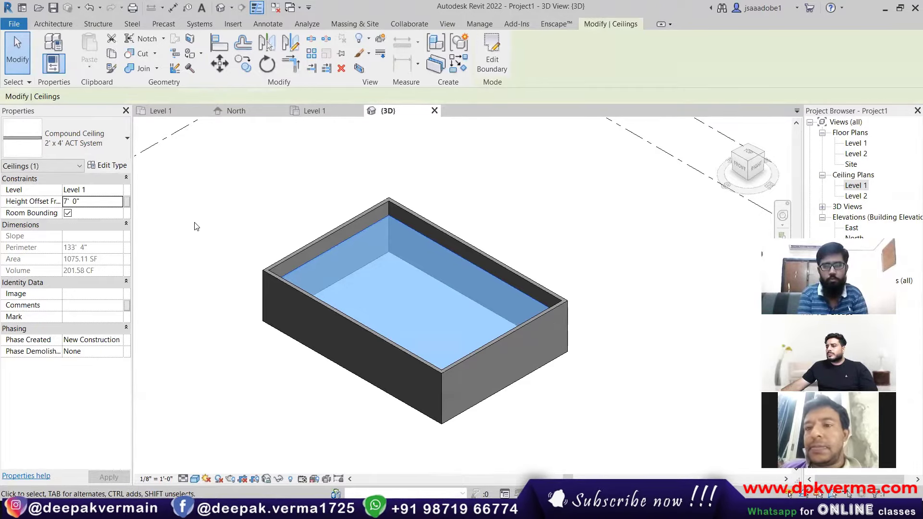
Step: Delete the ceiling and all the walls of the rectangular enclosure from the model
key("Delete")
left_click_drag(506, 192, 325, 352)
key("Delete")
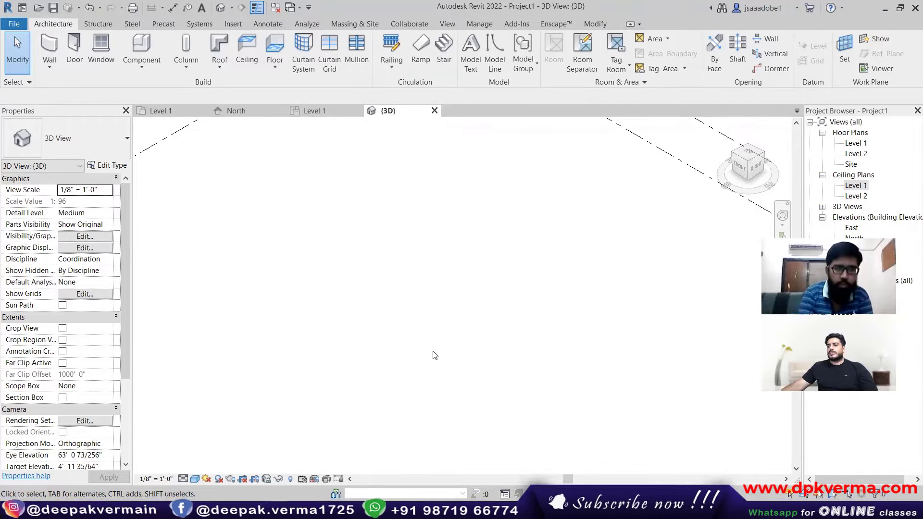
Step: Open the Level 1 floor plan and view the area between the elevation markers
scroll(434, 354, "down", 2)
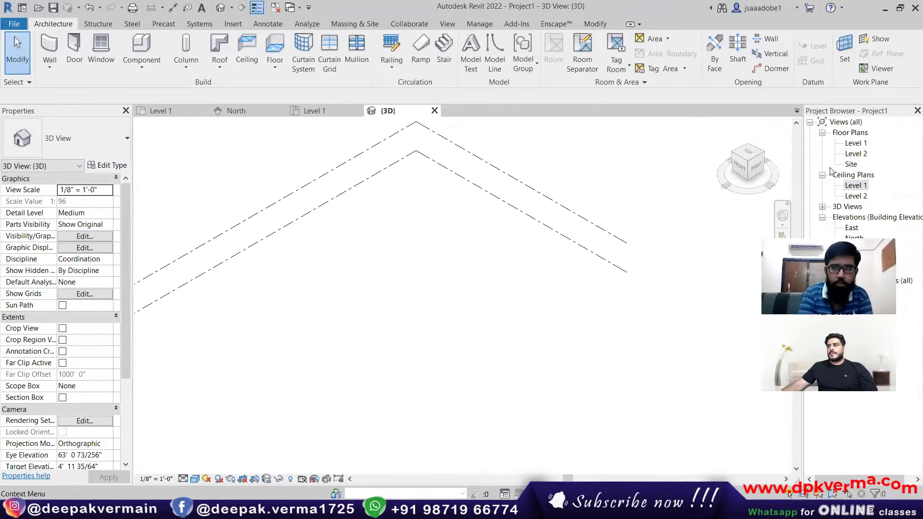
double_click(856, 143)
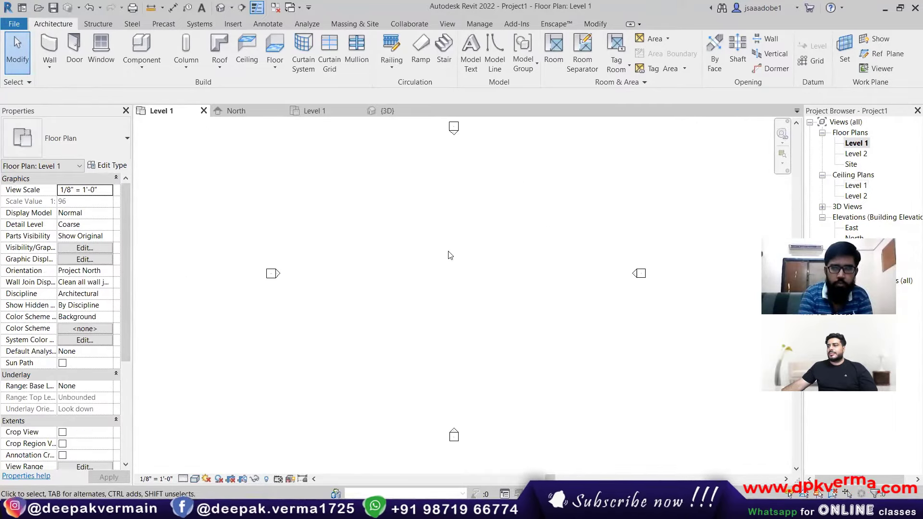
scroll(450, 255, "down", 1)
middle_click_drag(441, 255, 419, 279)
scroll(403, 271, "up", 1)
scroll(417, 273, "up", 1)
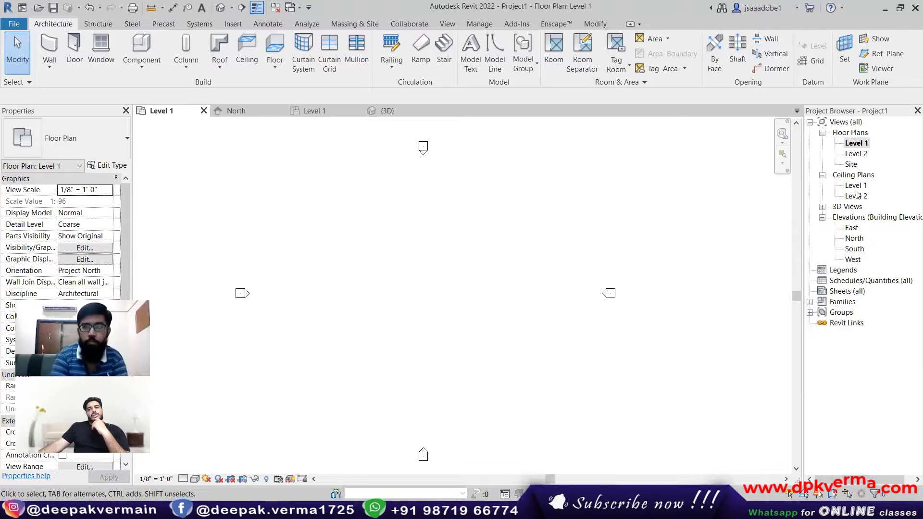
Step: Delete the Level 2 ceiling plan view from the project and undo that deletion
left_click(823, 176)
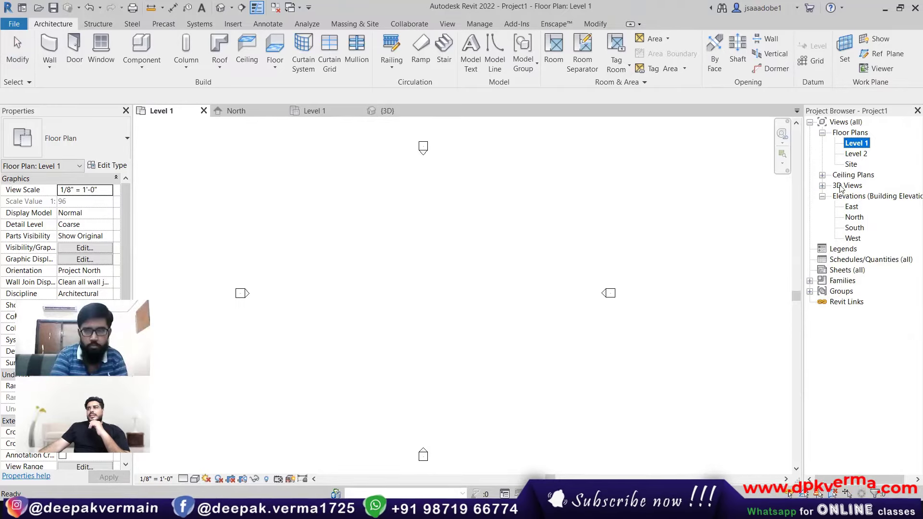
left_click(823, 175)
right_click(856, 197)
left_click(855, 197)
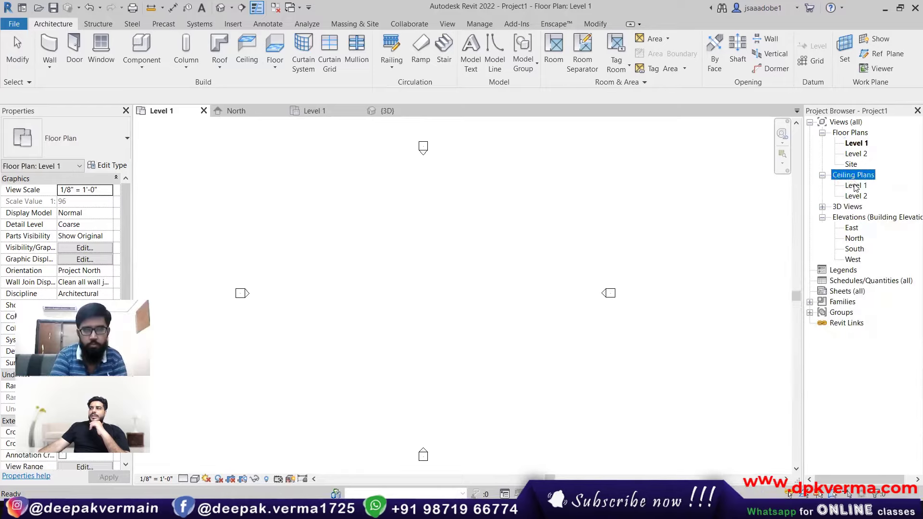
right_click(855, 197)
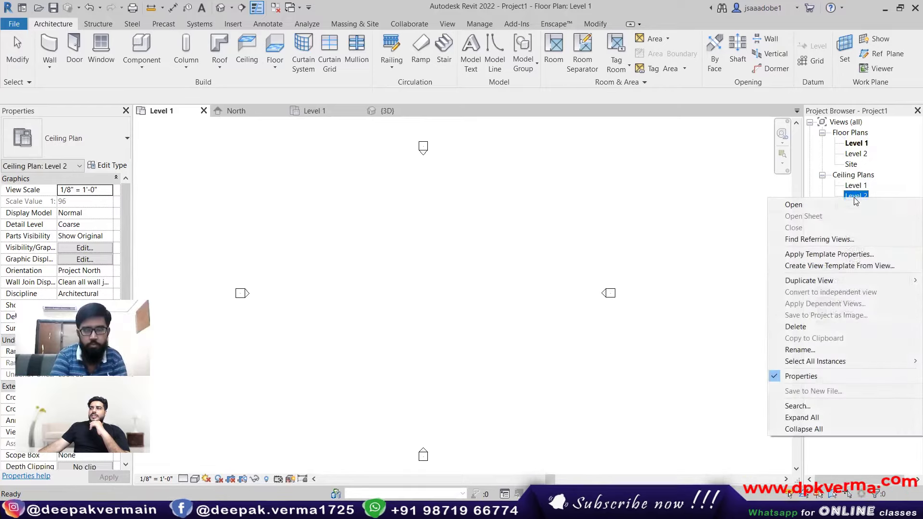
left_click(809, 326)
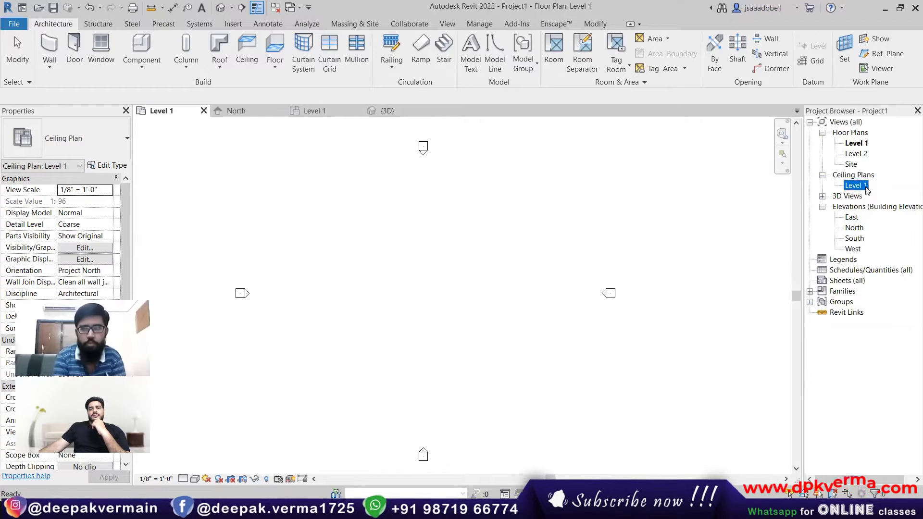
key("ctrl+z")
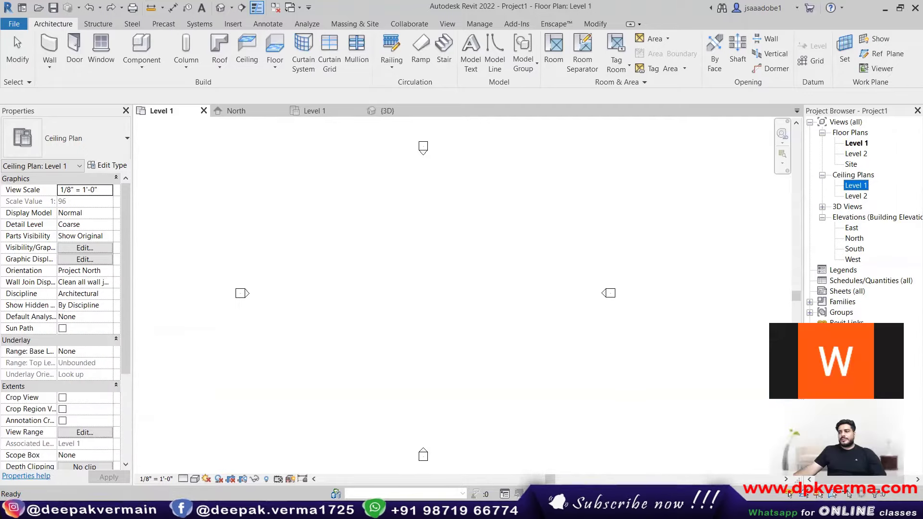
scroll(534, 333, "down", 1)
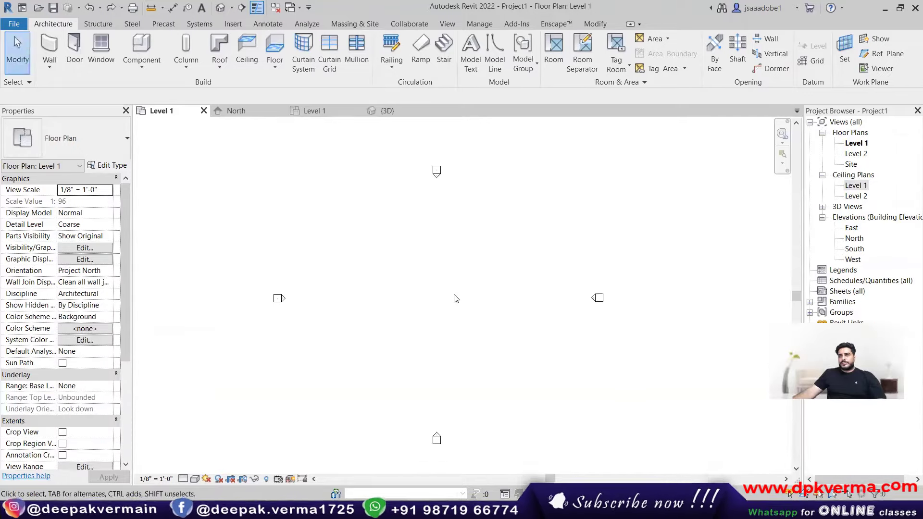
mouse_move(455, 306)
middle_mouse_down()
mouse_move(438, 292)
mouse_move(457, 303)
middle_mouse_up()
scroll(437, 292, "up", 1)
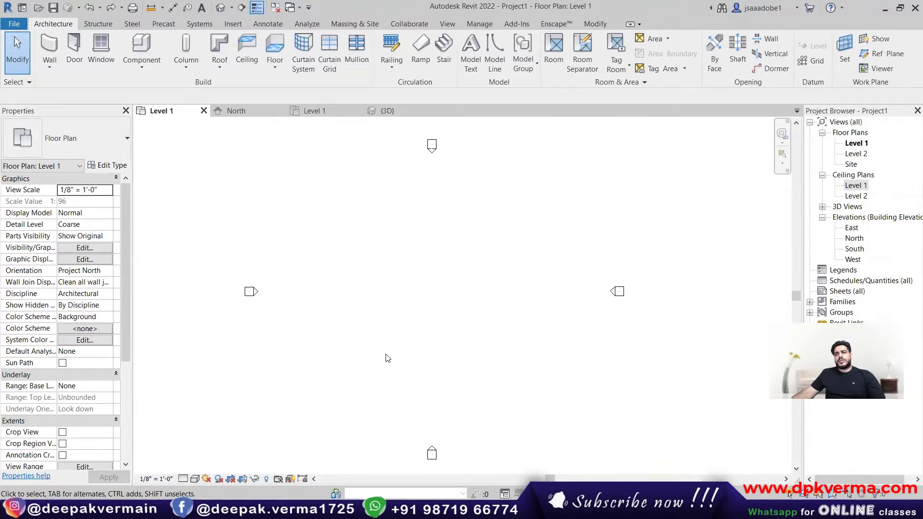
Step: Open the North elevation and inspect the Elevation Base options in the type properties of the Level 2 line
double_click(856, 239)
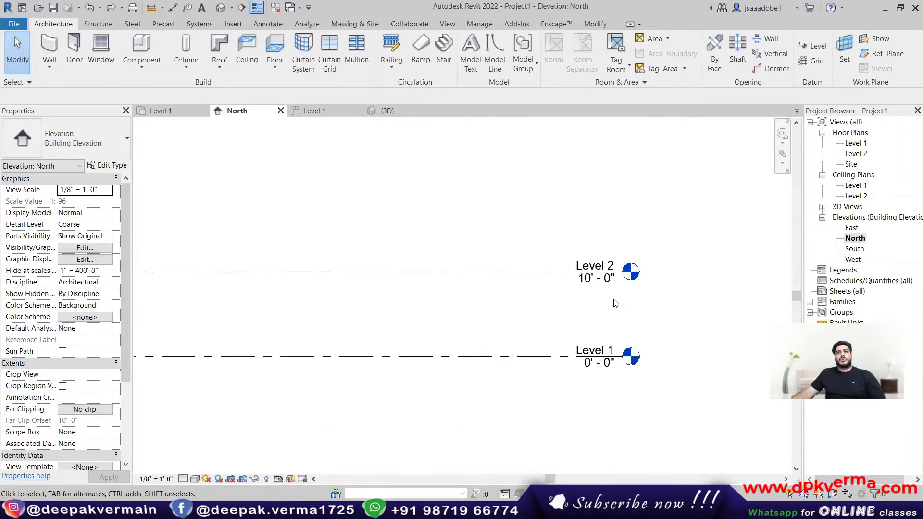
scroll(616, 303, "down", 1)
left_click(564, 276)
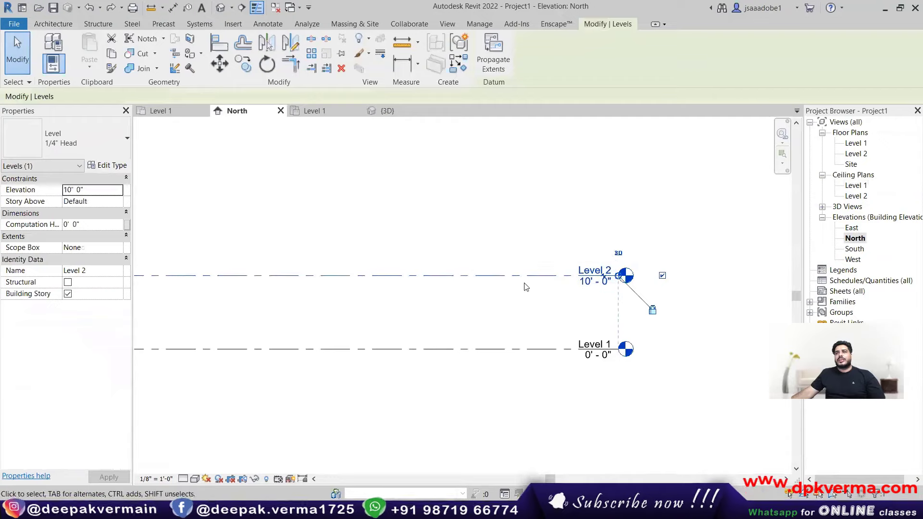
left_click(109, 165)
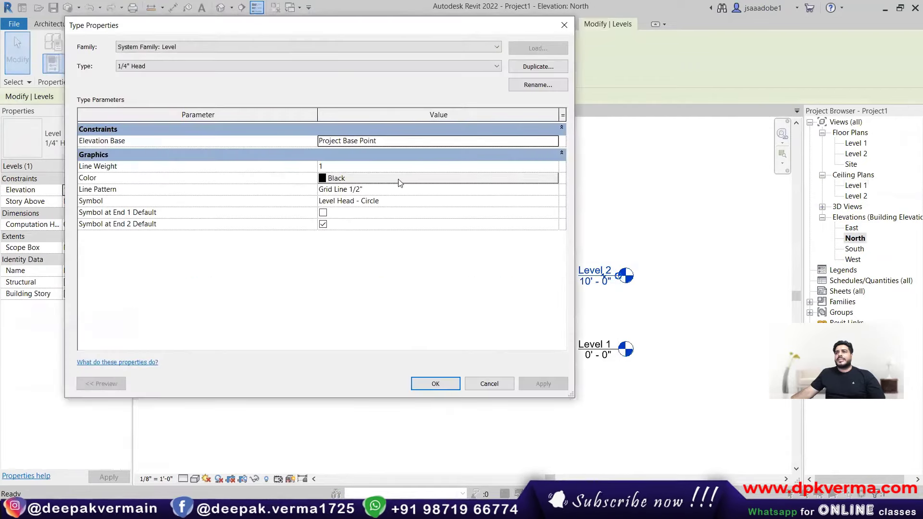
left_click(553, 141)
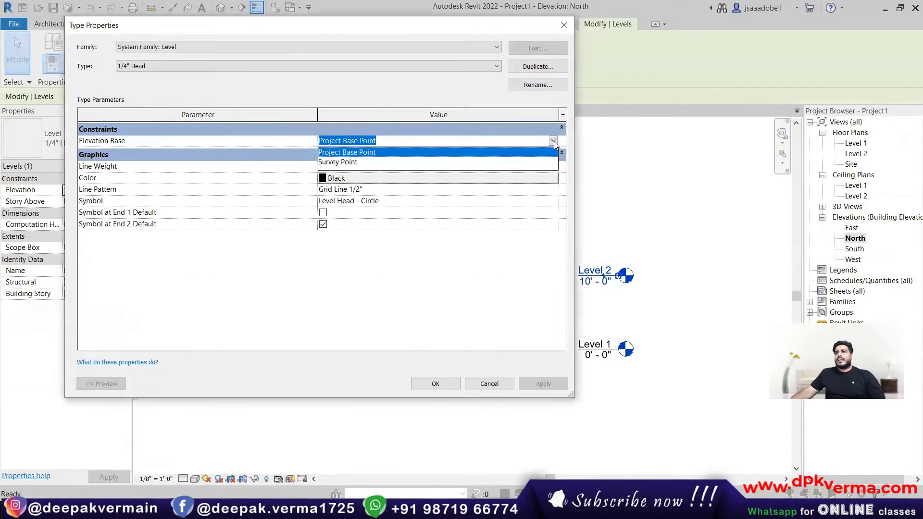
left_click(406, 247)
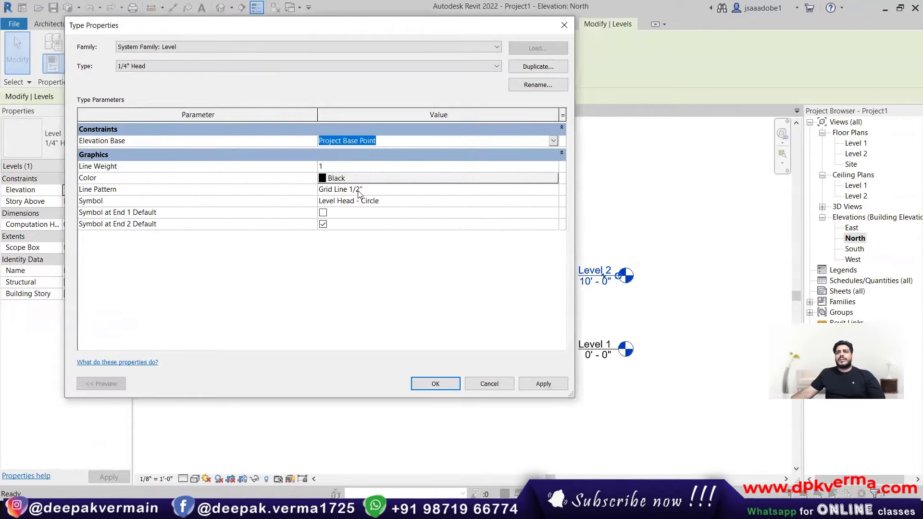
Step: Set the 1/4" Head level type's symbol to Level Head - No Bubble and apply it
left_click(348, 202)
left_click(553, 202)
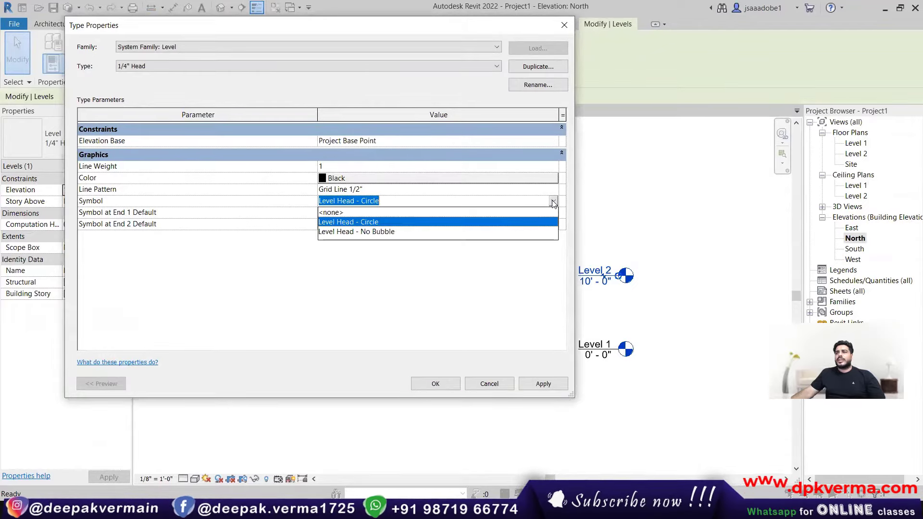
left_click(367, 231)
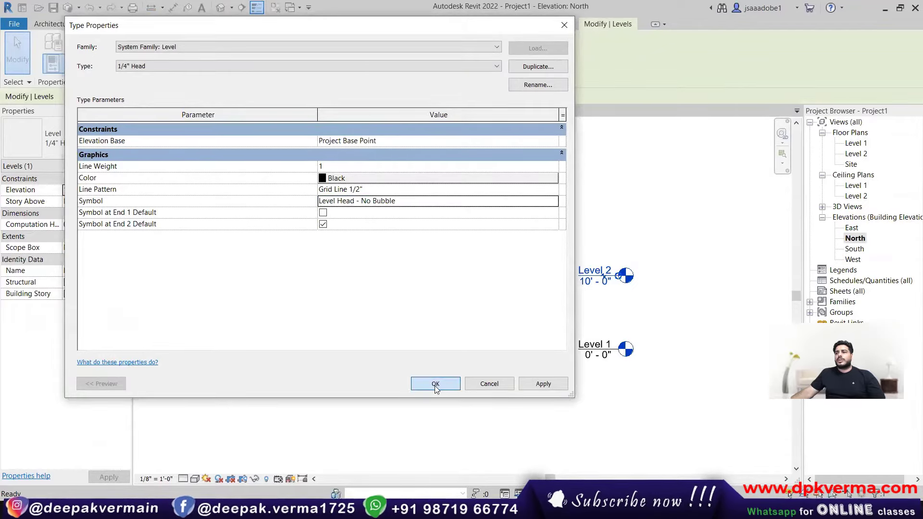
left_click(435, 384)
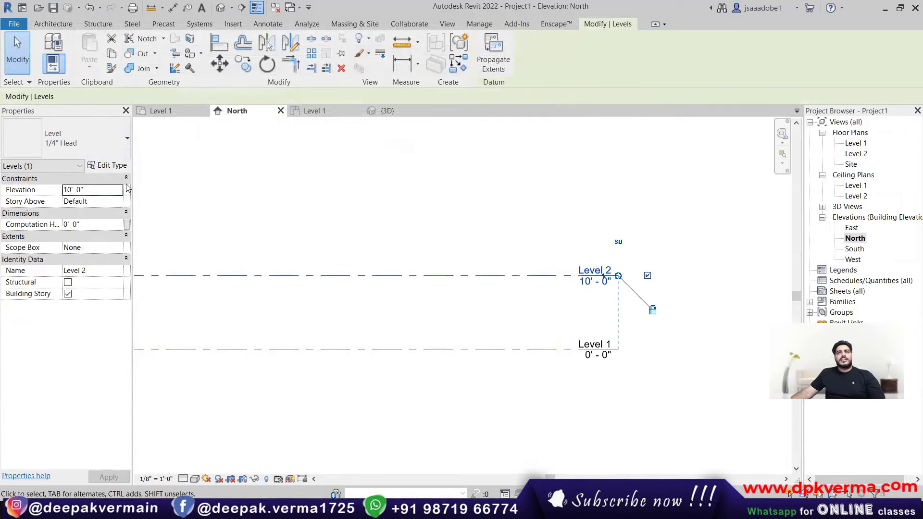
Step: Restore the 1/4" Head level type's symbol to Level Head - Circle
left_click(120, 166)
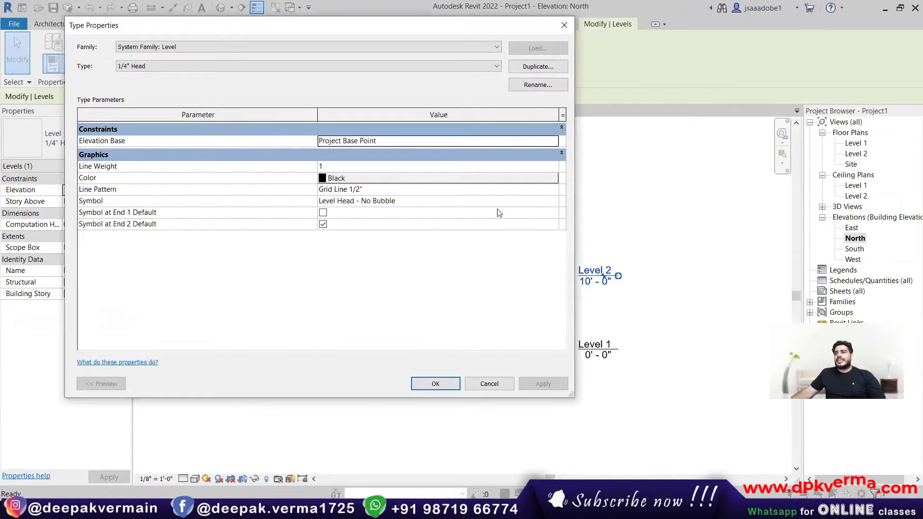
left_click(404, 201)
left_click(435, 384)
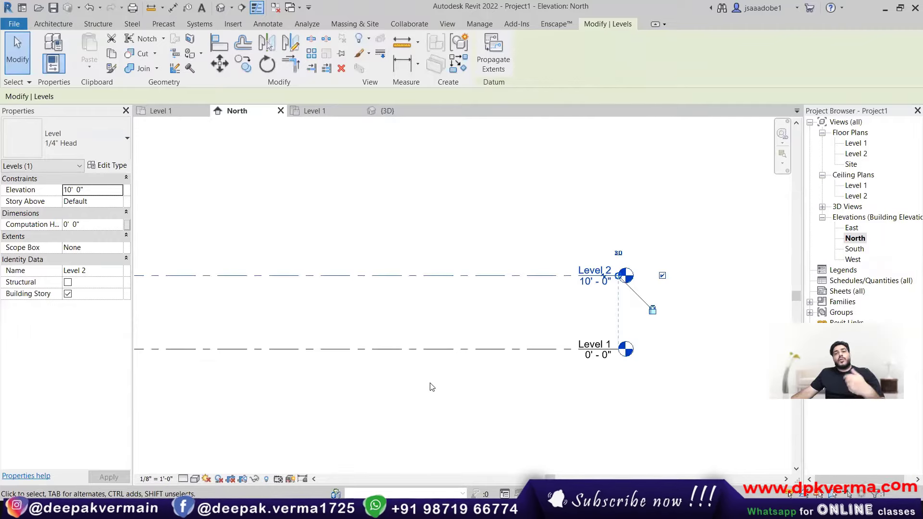
Step: Review the symbol choices for the level type, close its properties without changes and deselect Level 2
left_click(105, 165)
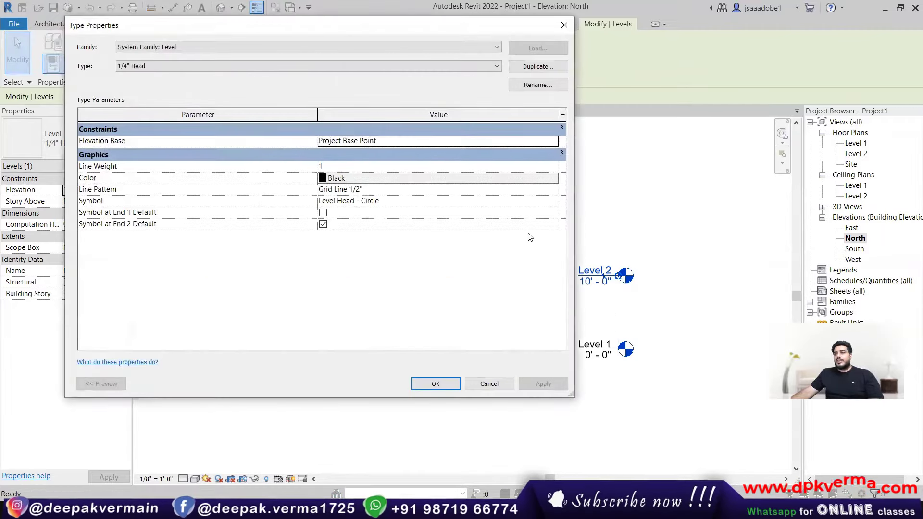
left_click(552, 202)
left_click(553, 201)
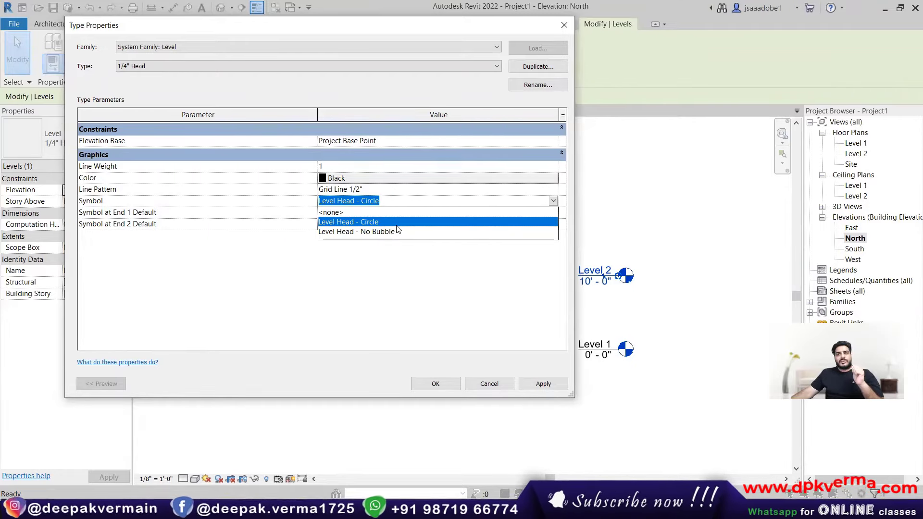
left_click(560, 19)
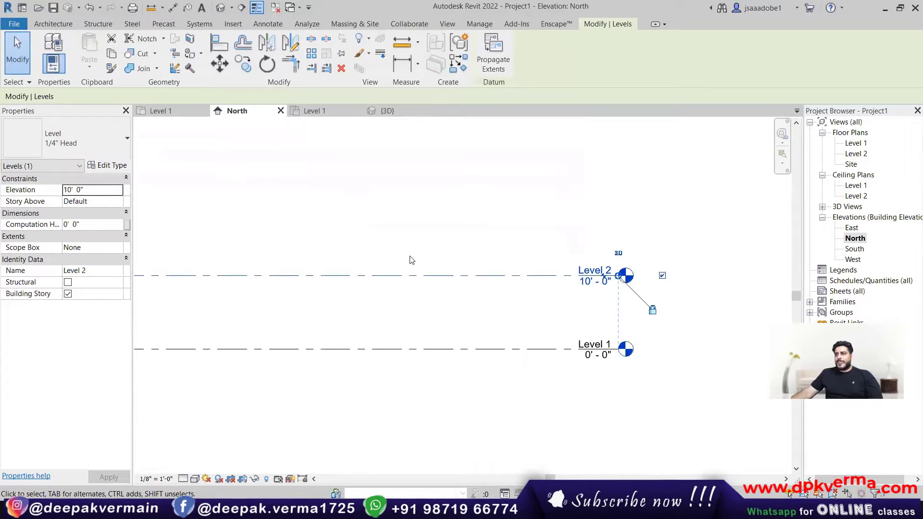
left_click(445, 258)
scroll(443, 270, "down", 2)
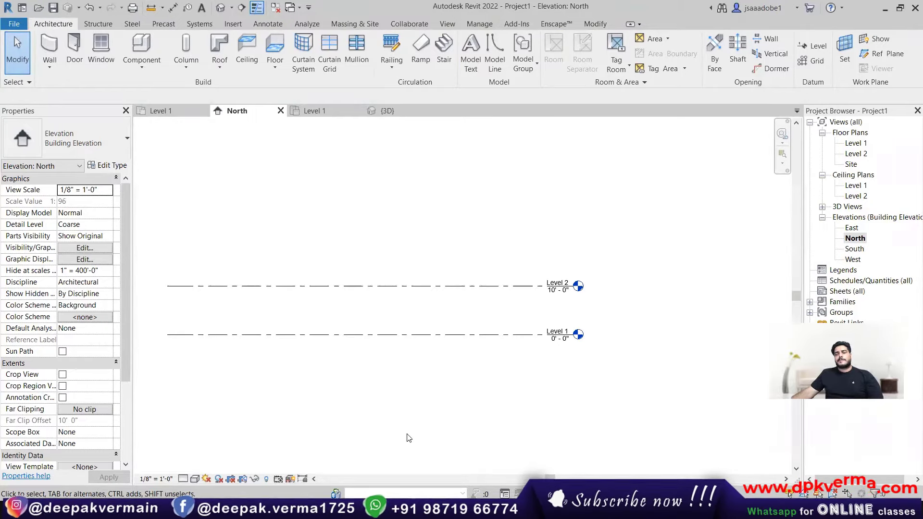
scroll(585, 317, "up", 1)
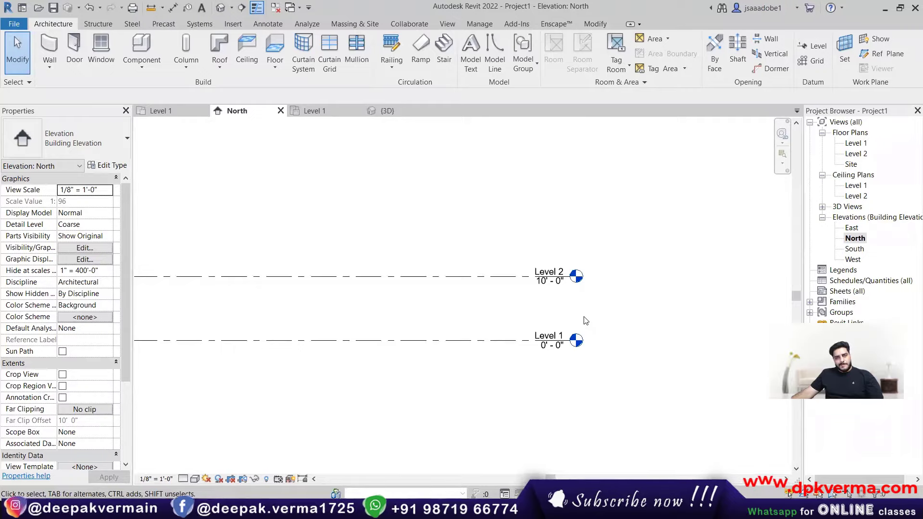
scroll(588, 312, "up", 2)
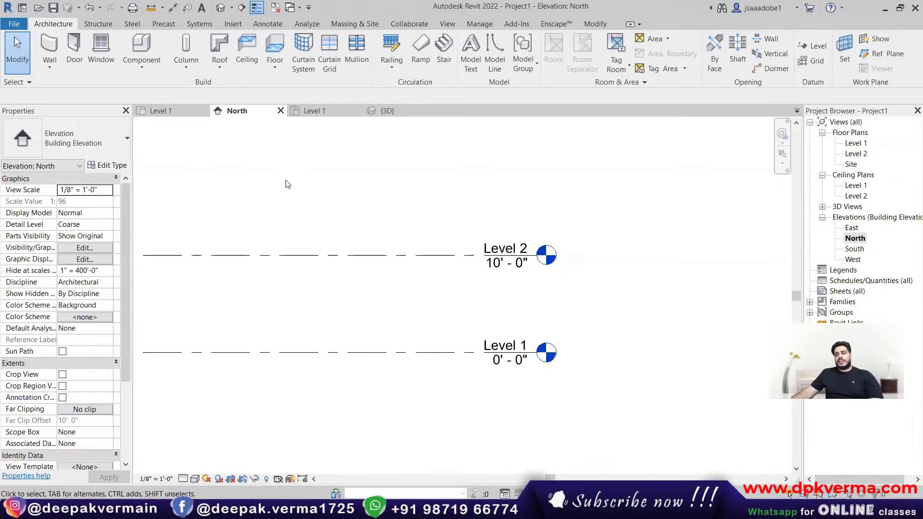
Step: Review the unit choices for Length in the project units and close the settings without changes
key("u")
key("n")
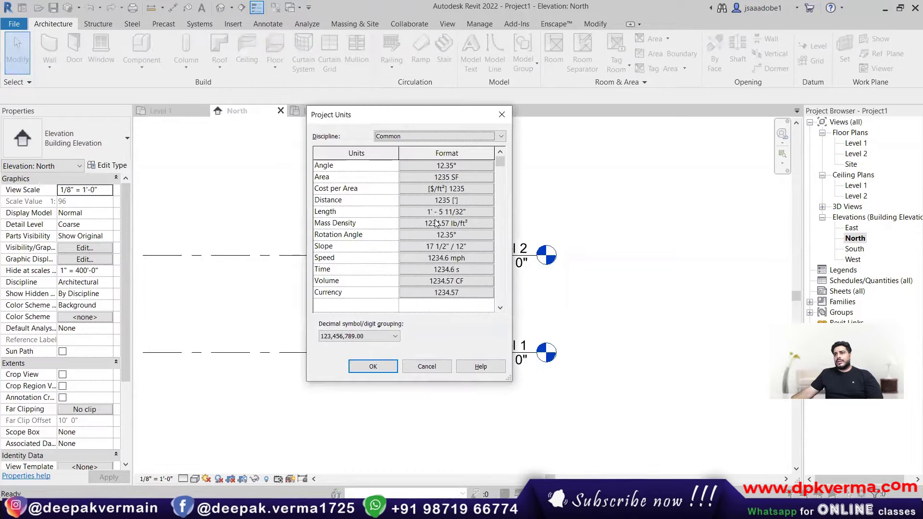
left_click(436, 222)
left_click(493, 147)
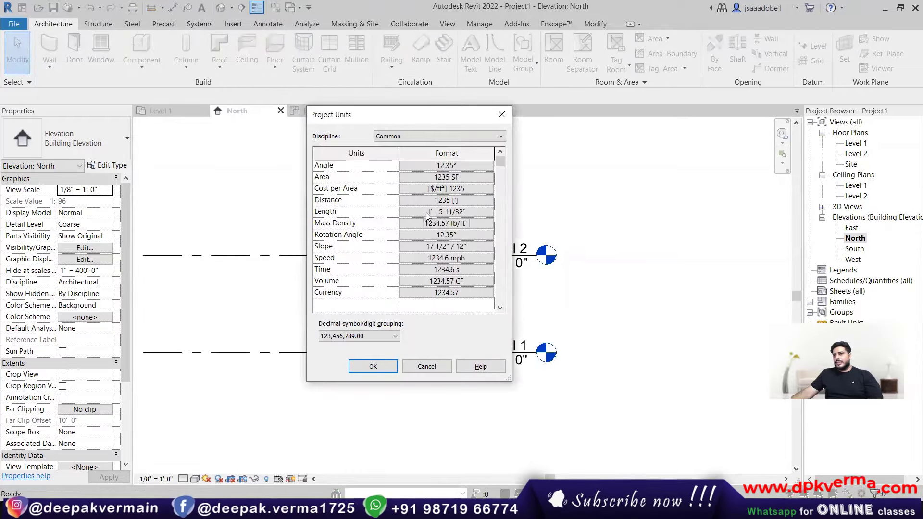
left_click(427, 212)
left_click(426, 185)
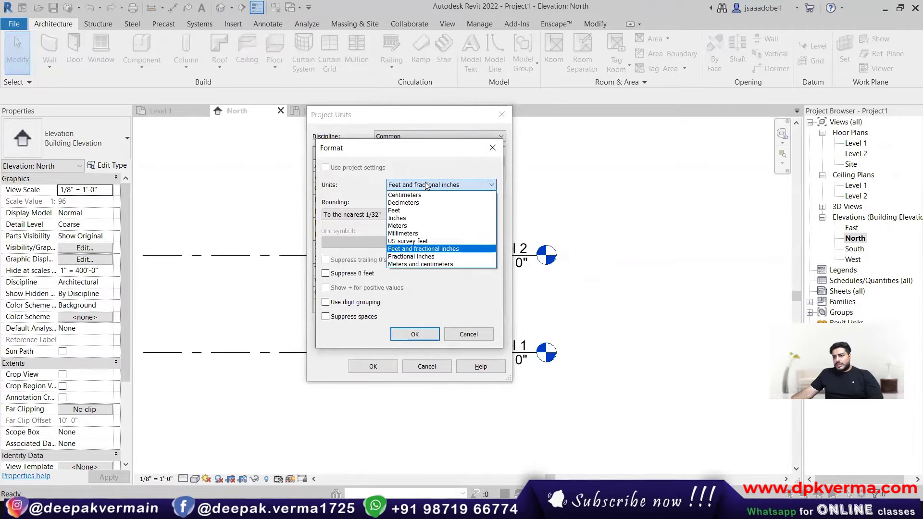
left_click(426, 185)
left_click(469, 334)
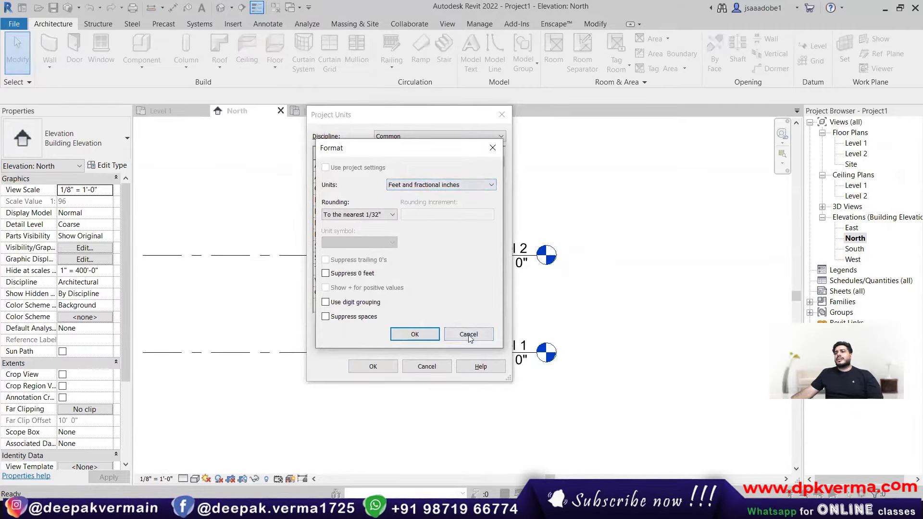
left_click(427, 367)
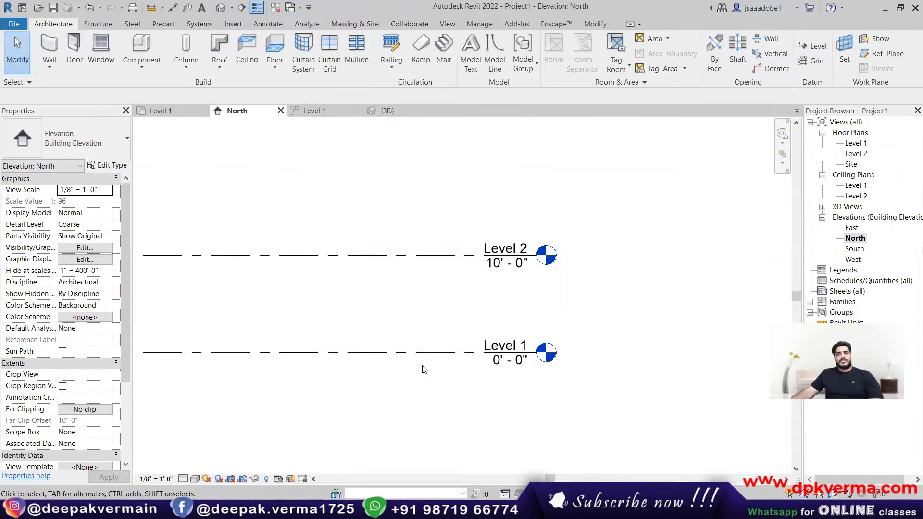
Step: Switch from the North elevation to the Level 1 floor plan
scroll(388, 316, "down", 4)
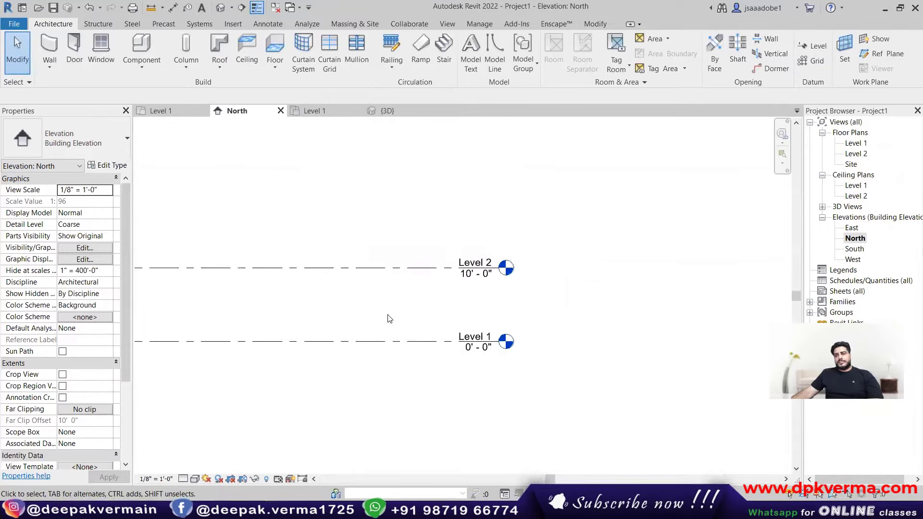
middle_click_drag(434, 294, 435, 324)
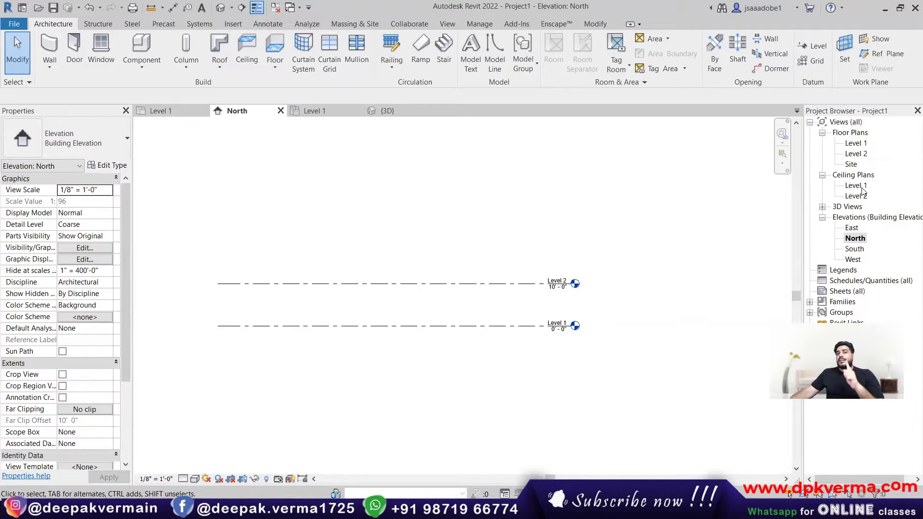
double_click(856, 143)
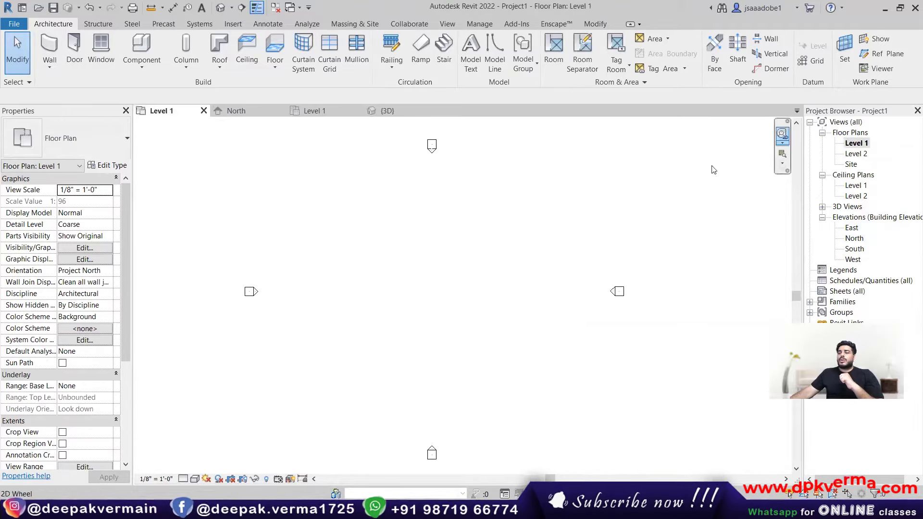
middle_click_drag(482, 247, 490, 247)
middle_click_drag(372, 325, 383, 325)
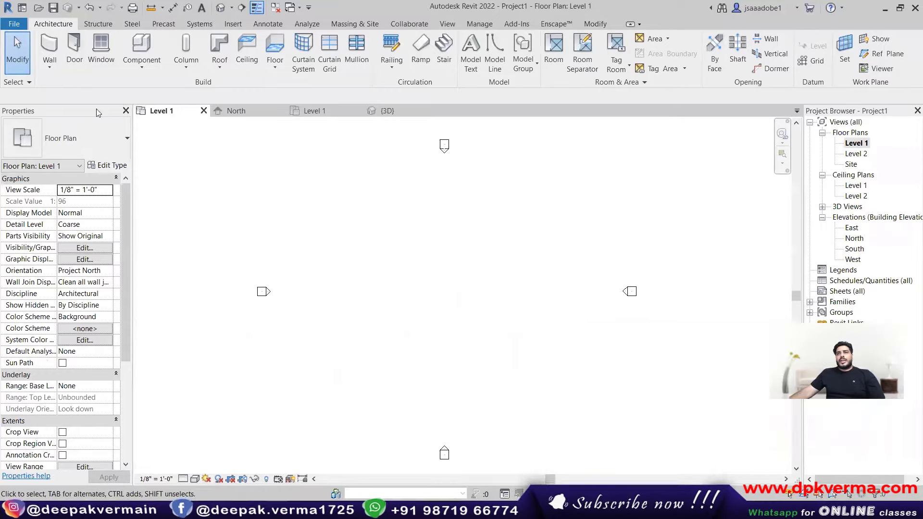
Step: Start an architectural wall and set it to Height, Unconnected, with a height of 20 feet
left_click(51, 64)
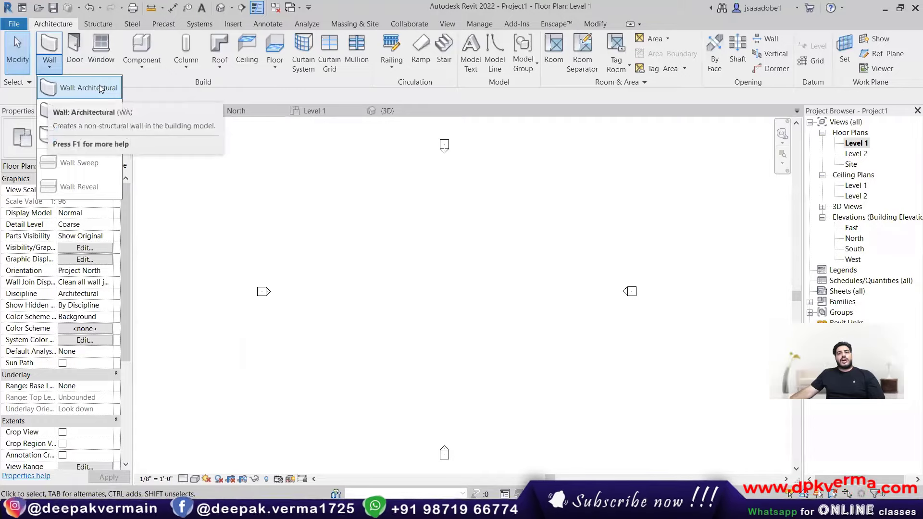
left_click(70, 96)
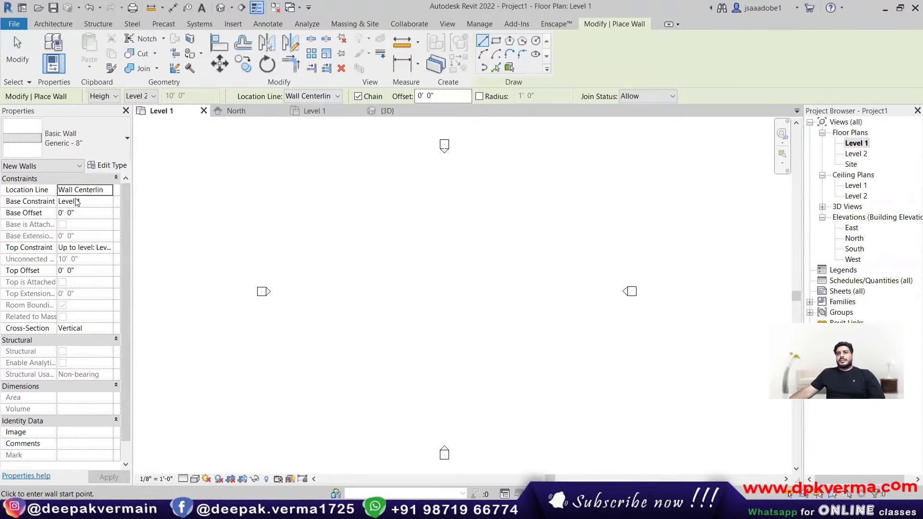
left_click(105, 98)
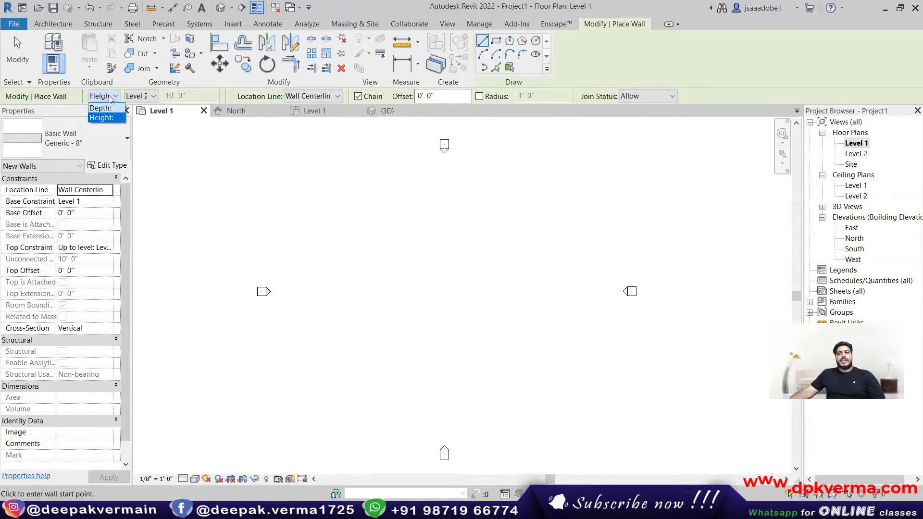
left_click(106, 118)
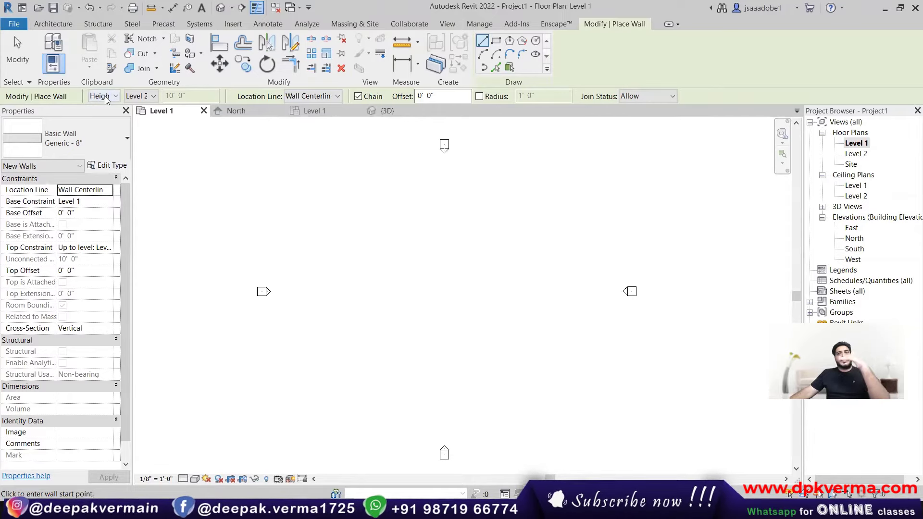
left_click(139, 96)
left_click(160, 112)
left_click_drag(192, 96, 129, 101)
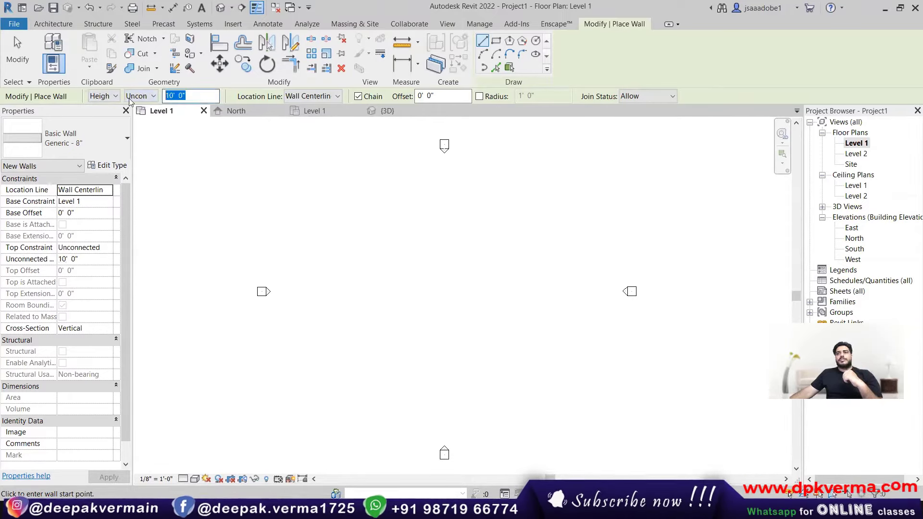
type("2")
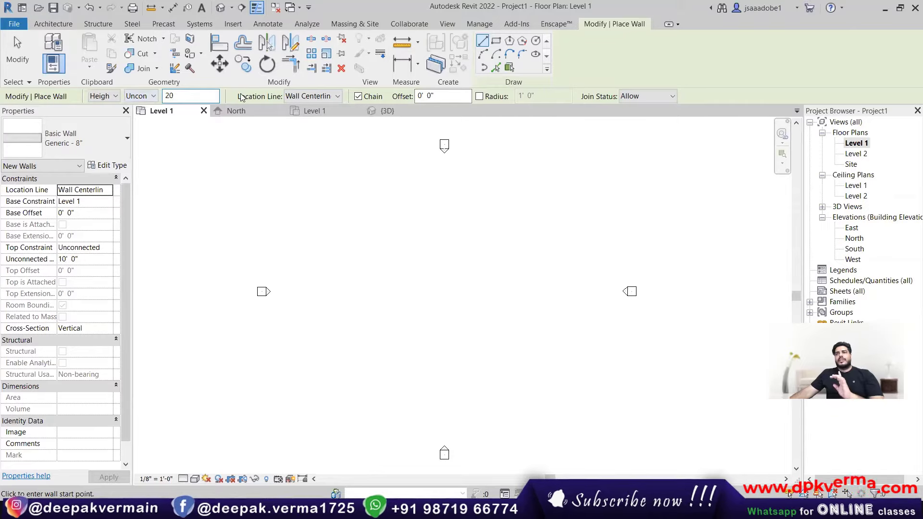
type("0")
left_click(139, 96)
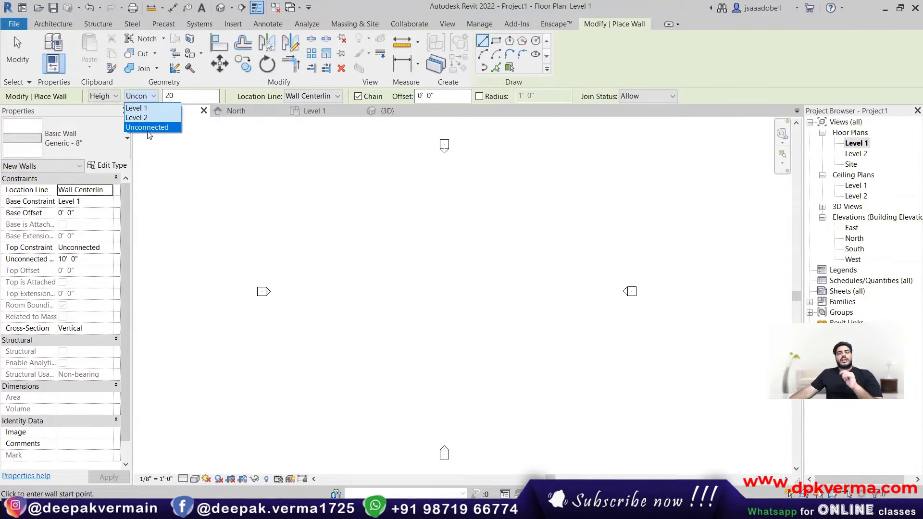
left_click(148, 129)
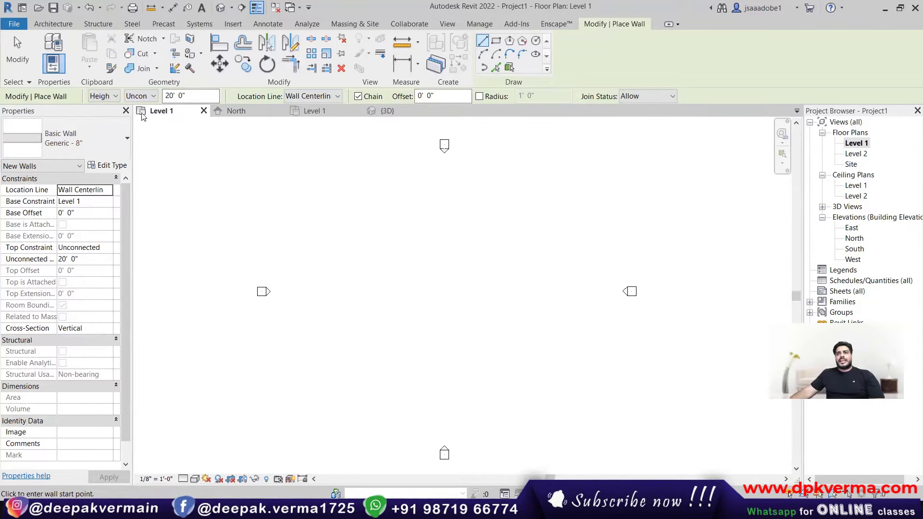
Step: Draw a closed rectangle of four Generic - 8" walls, about 13' by 8', between the elevation markers and end the Wall command
left_click(374, 257)
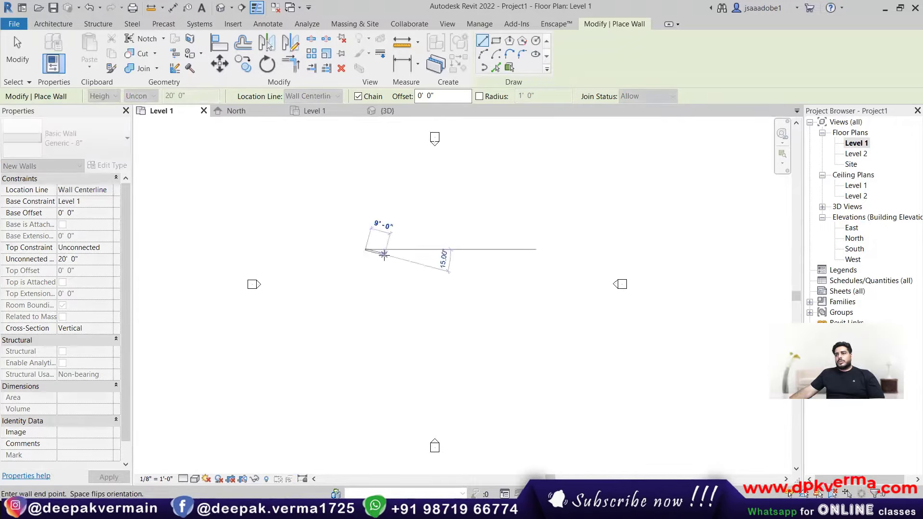
scroll(384, 254, "up", 4)
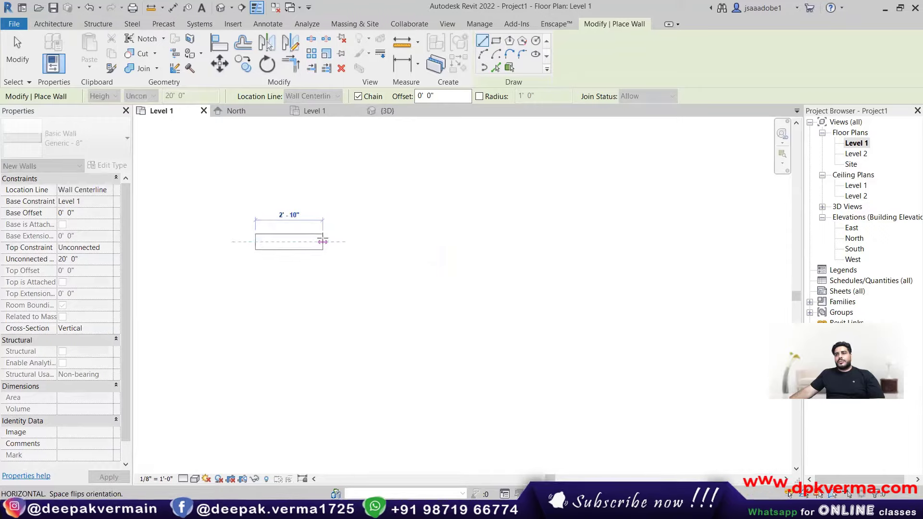
middle_click_drag(290, 241, 283, 223)
scroll(309, 208, "down", 1)
scroll(283, 223, "down", 1)
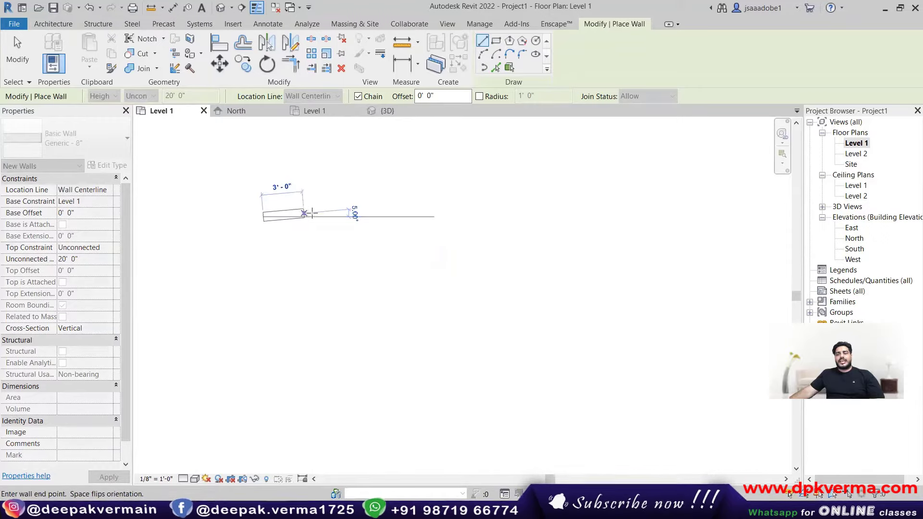
left_click(440, 217)
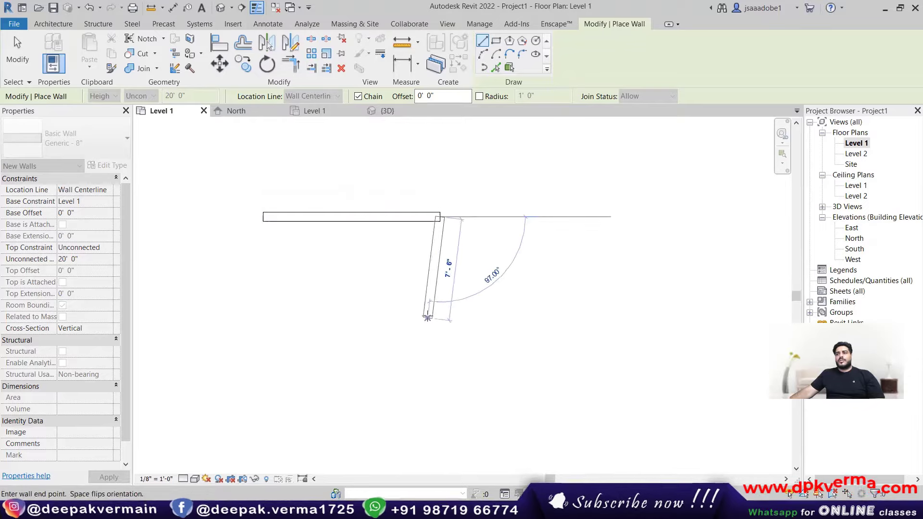
left_click(440, 325)
left_click(263, 321)
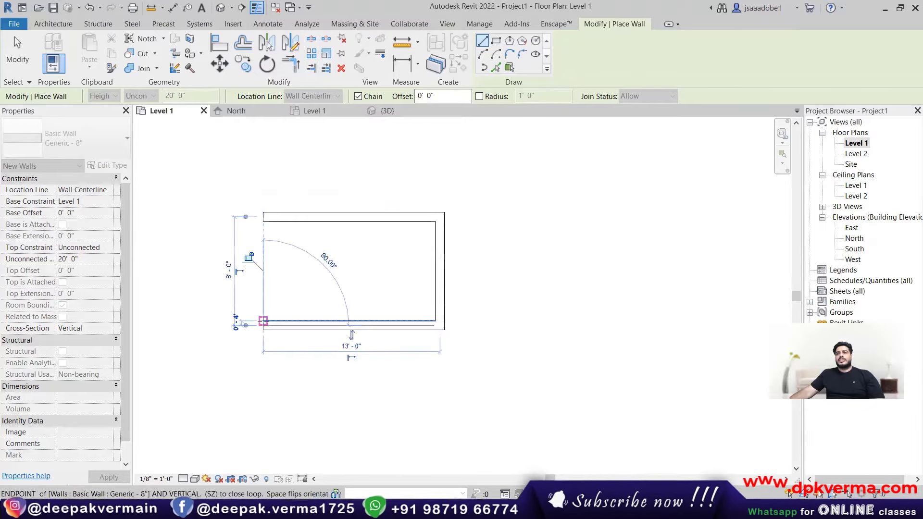
left_click(264, 217)
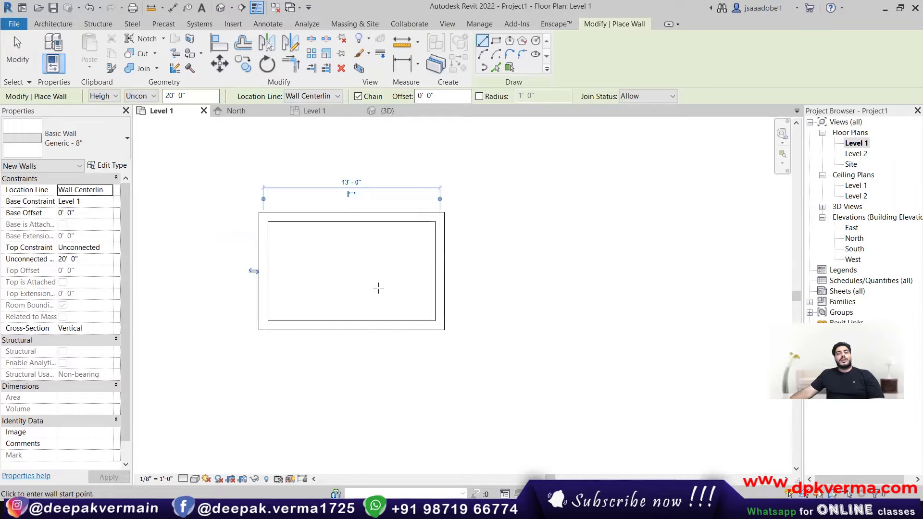
scroll(377, 288, "down", 2)
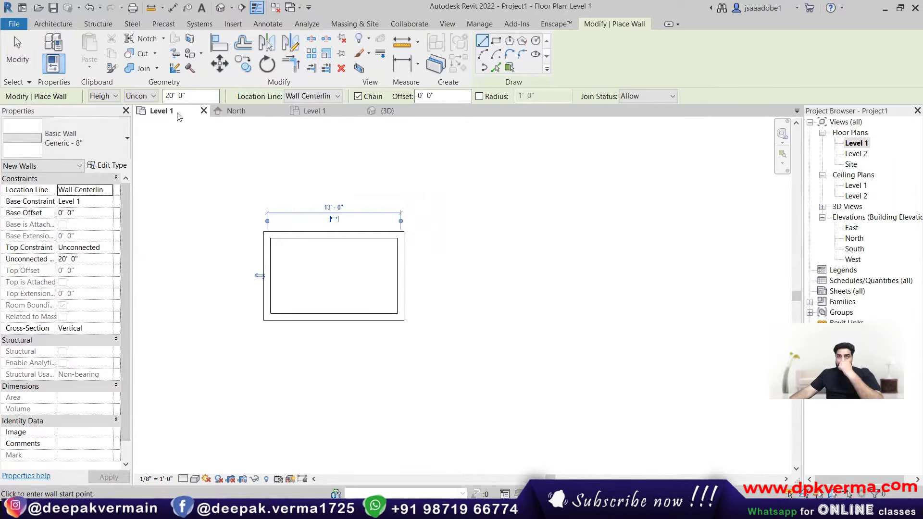
left_click(18, 56)
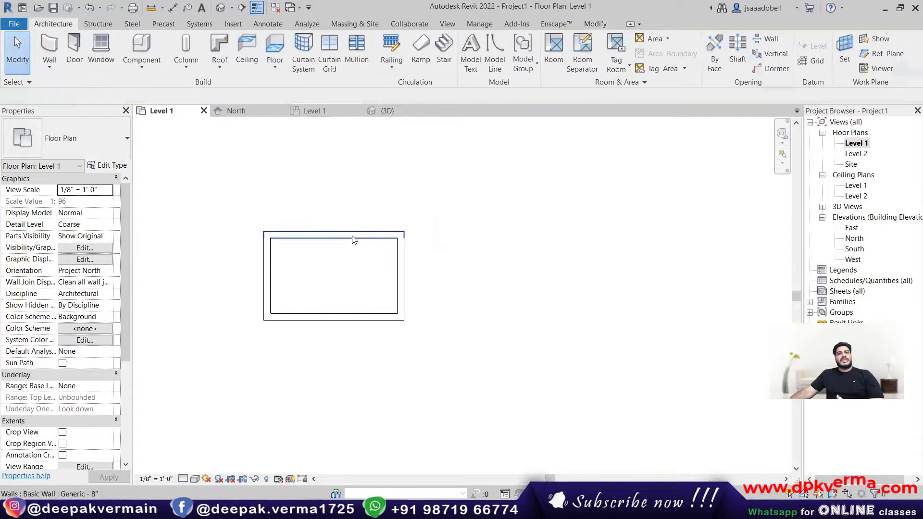
middle_click_drag(338, 270, 374, 258)
scroll(331, 247, "up", 3)
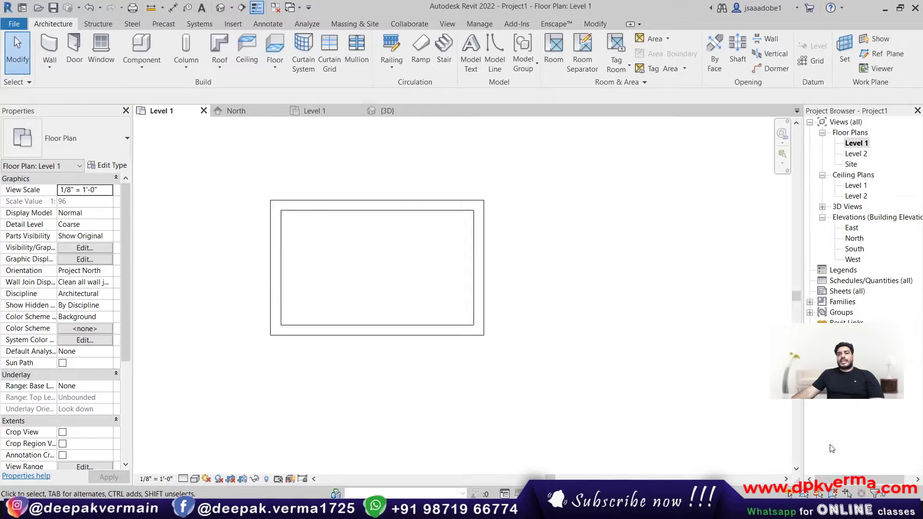
Step: Open the North elevation and check the wall's height against Level 1 and Level 2
double_click(854, 238)
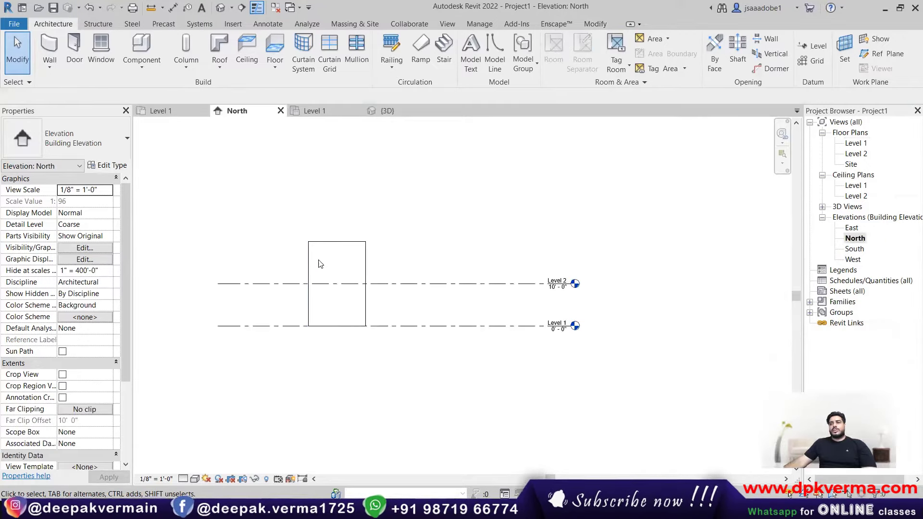
left_click(338, 240)
scroll(327, 250, "up", 1)
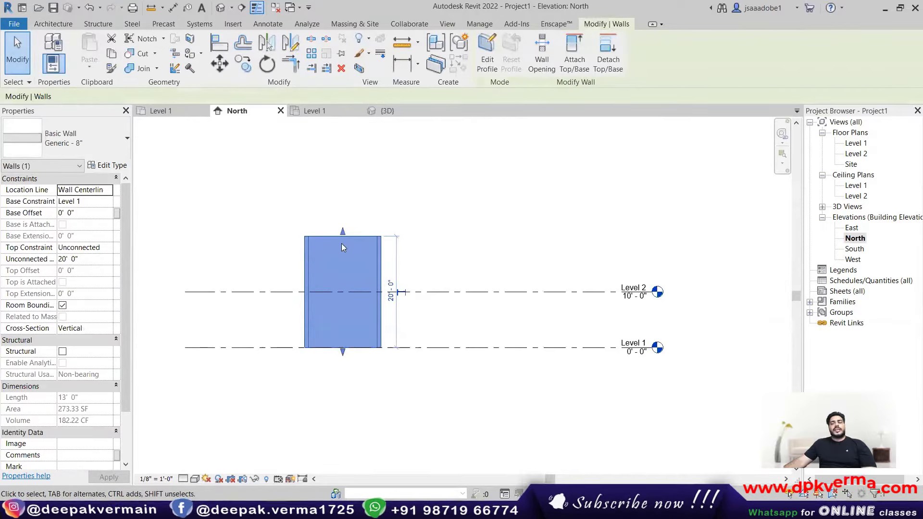
left_click(293, 202)
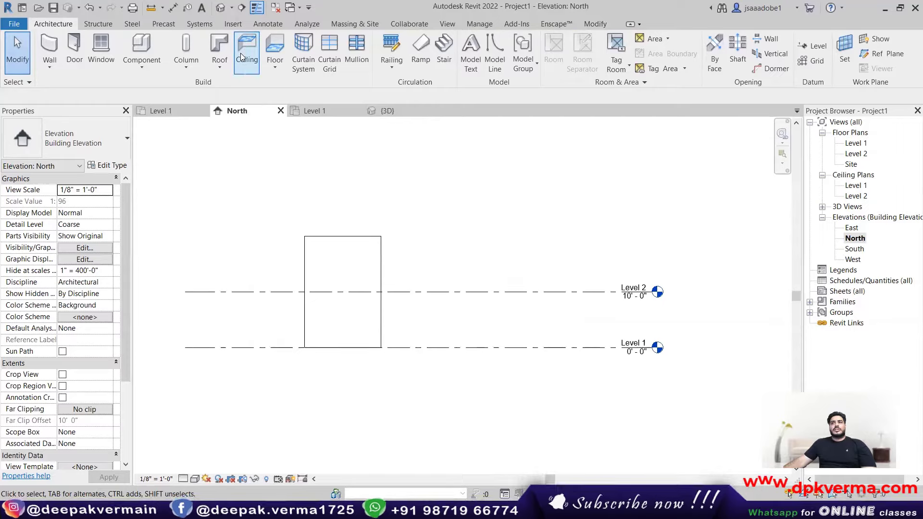
Step: Open the default 3D view to look at the drawn walls in three dimensions
left_click(220, 8)
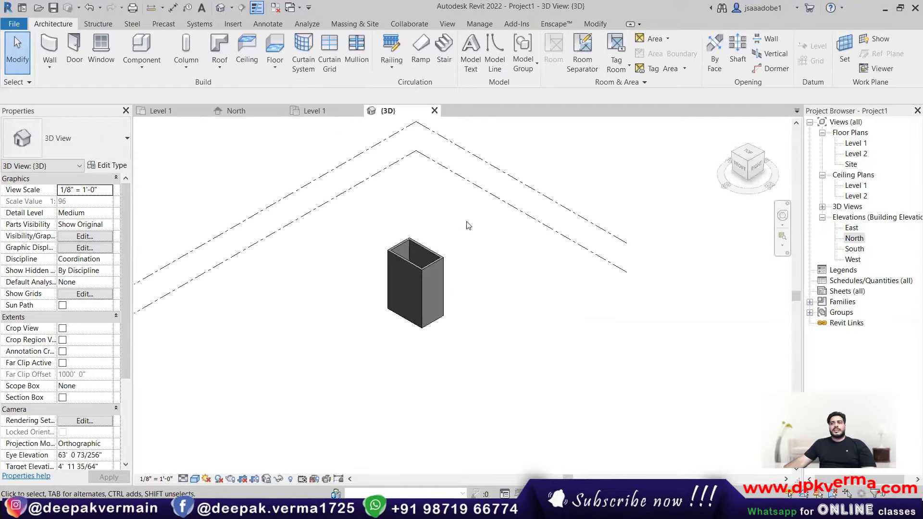
middle_click_drag(442, 264, 436, 269)
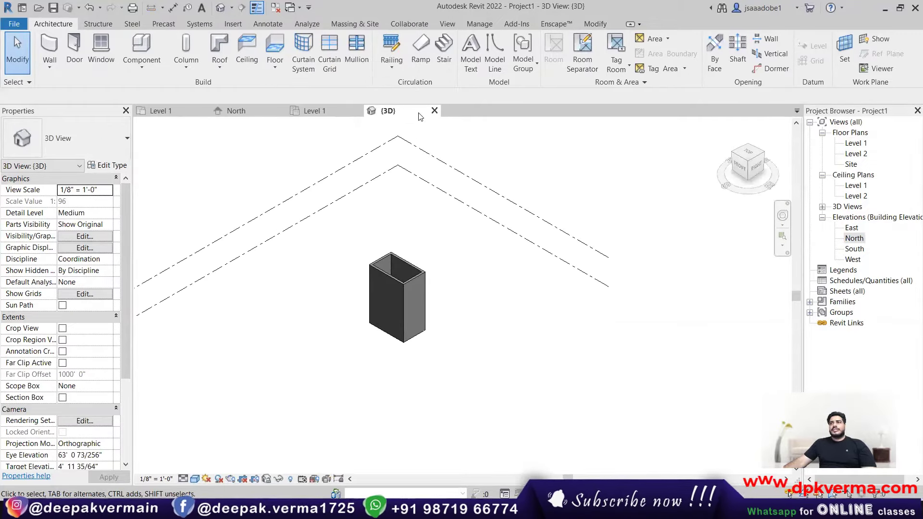
left_click(447, 24)
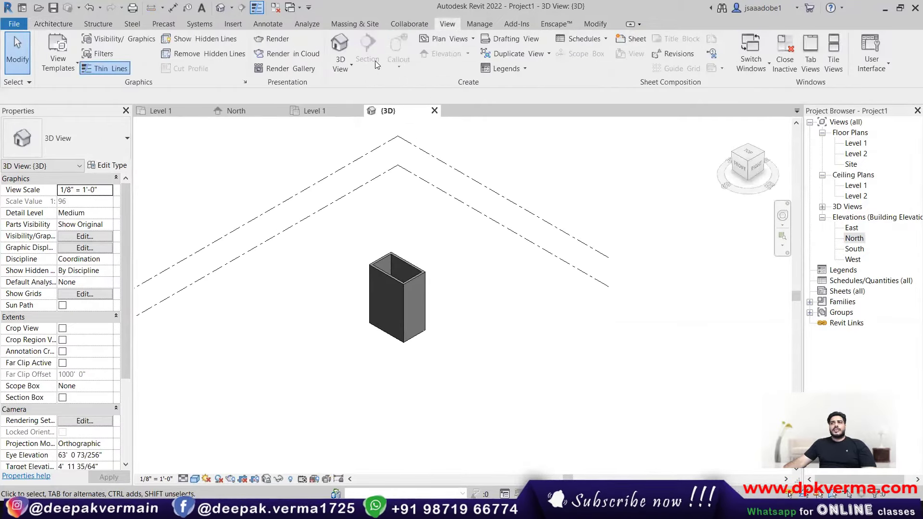
left_click(336, 69)
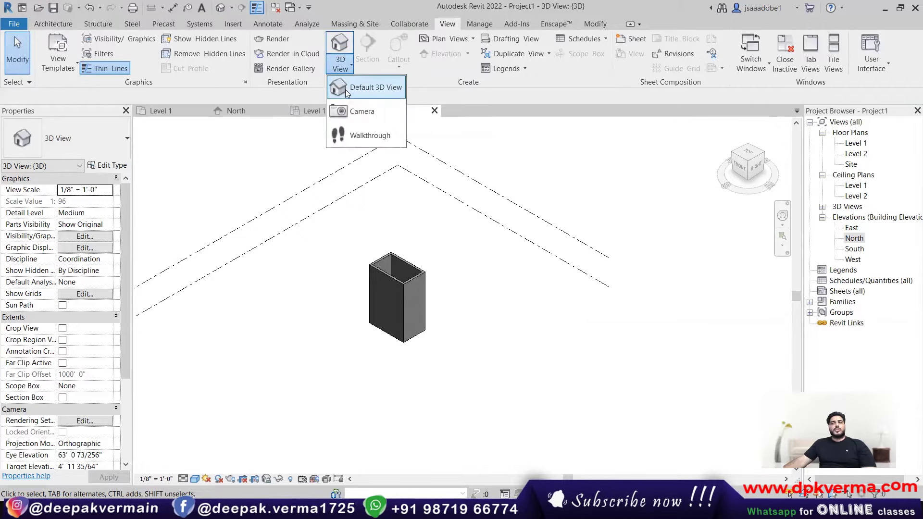
left_click(345, 89)
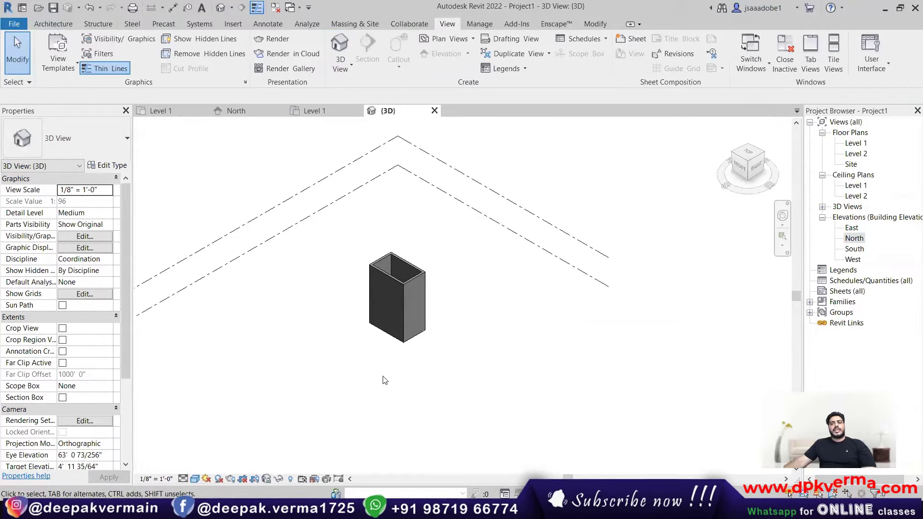
Step: Set the 3D view's visual style to Hidden Line and inspect the wall box from a lower angle
left_click(195, 479)
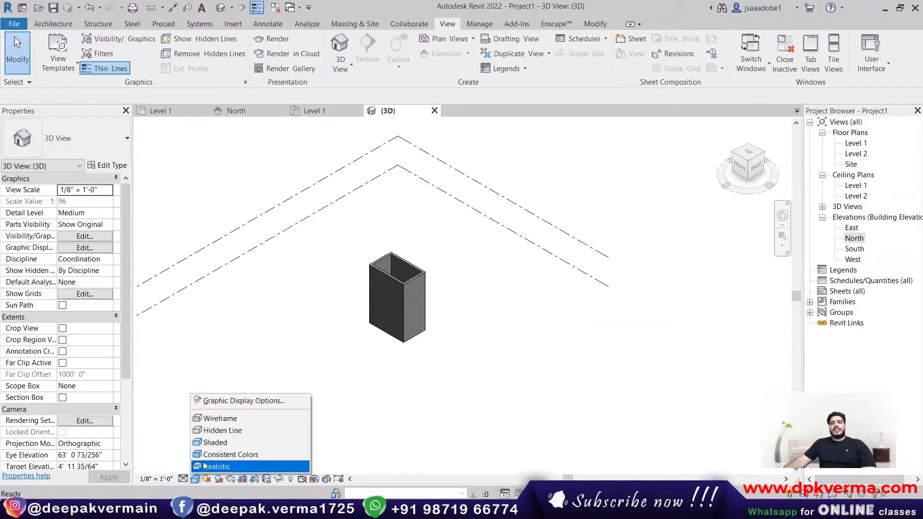
left_click(216, 431)
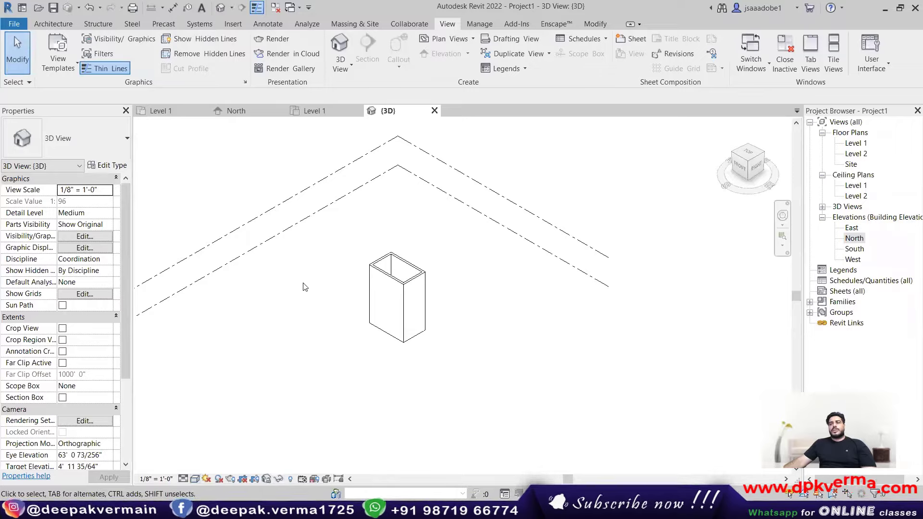
scroll(401, 275, "up", 3)
scroll(401, 275, "down", 4)
scroll(405, 288, "up", 7)
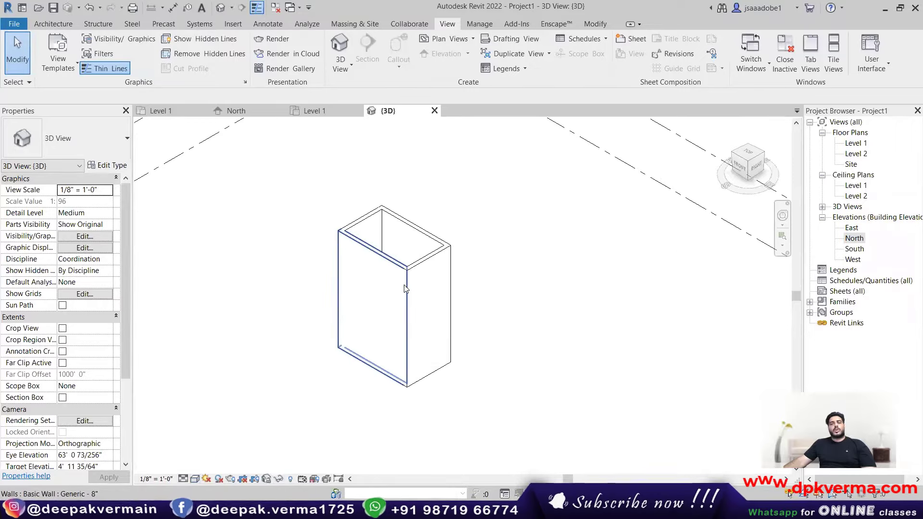
scroll(405, 291, "down", 3)
middle_click_drag(405, 291, 404, 286)
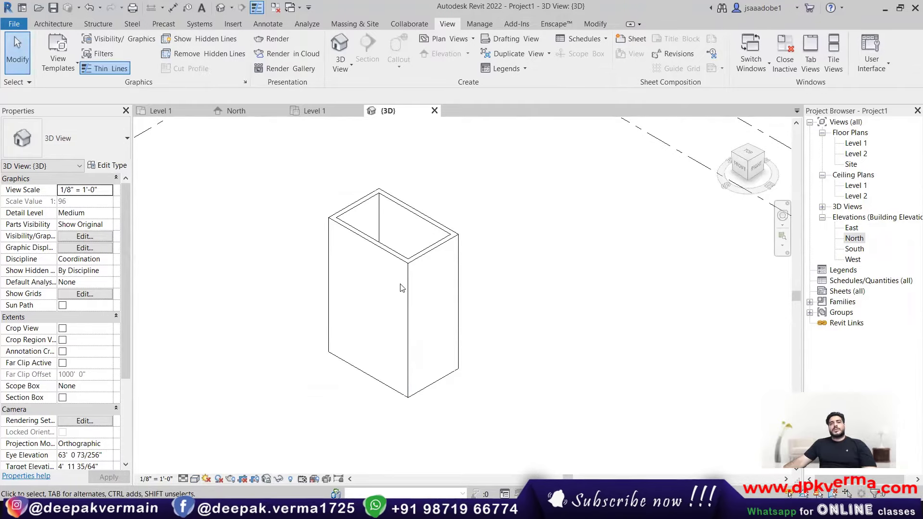
middle_click_drag(406, 288, 392, 242, "shift")
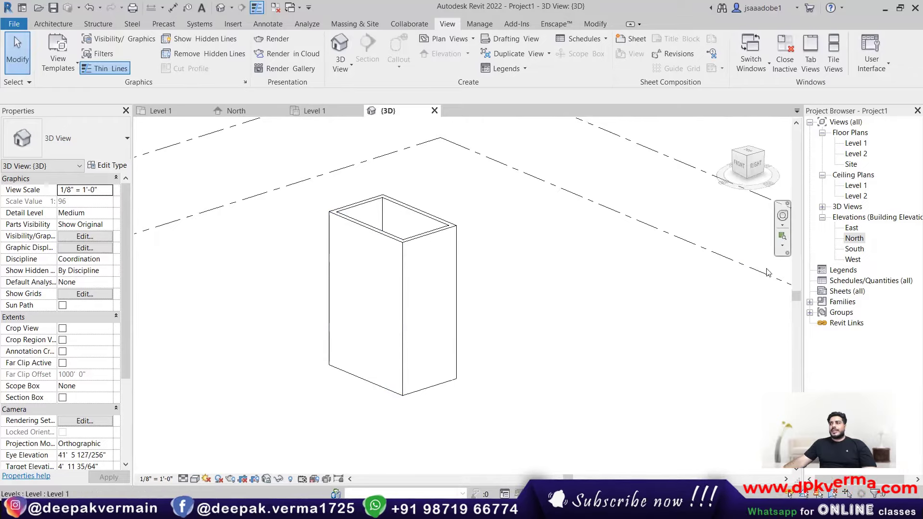
Step: Zoom the 3D view to fit the whole model, and zoom in on the region around the wall box
left_click(782, 247)
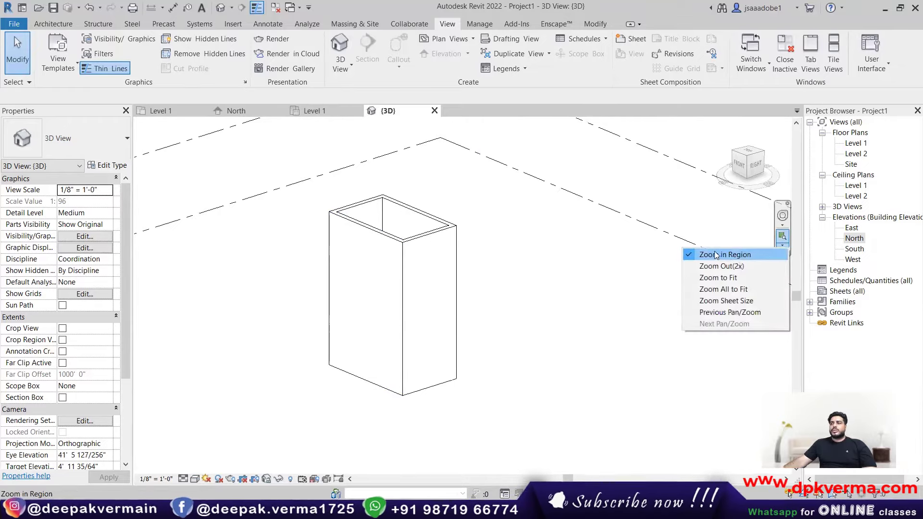
left_click(724, 280)
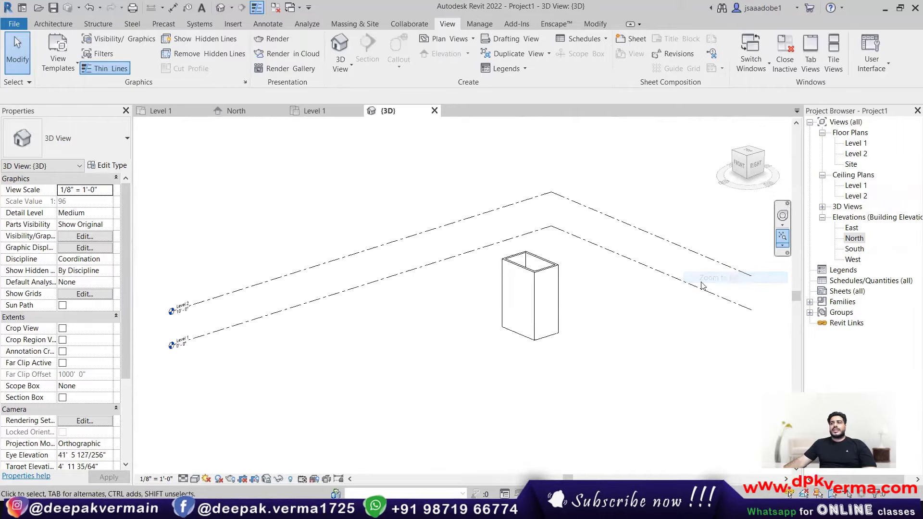
left_click(782, 248)
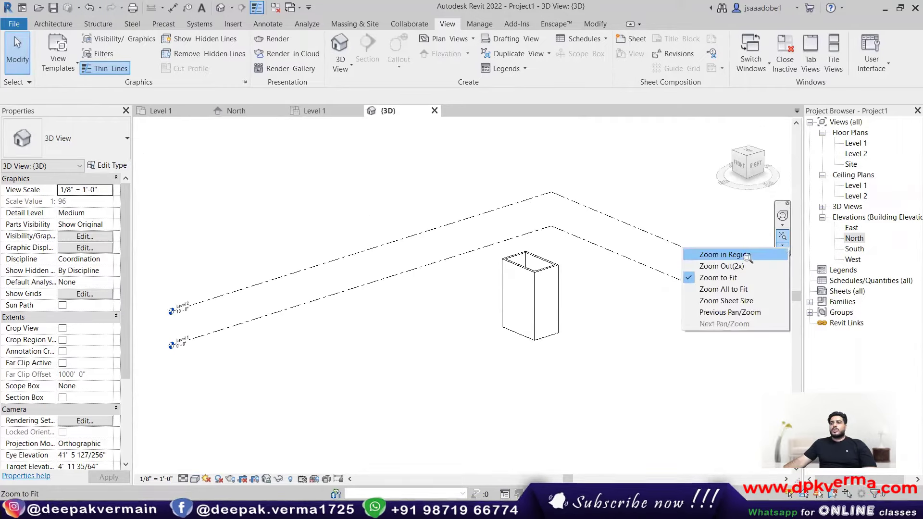
left_click(746, 256)
left_click_drag(569, 335, 595, 369)
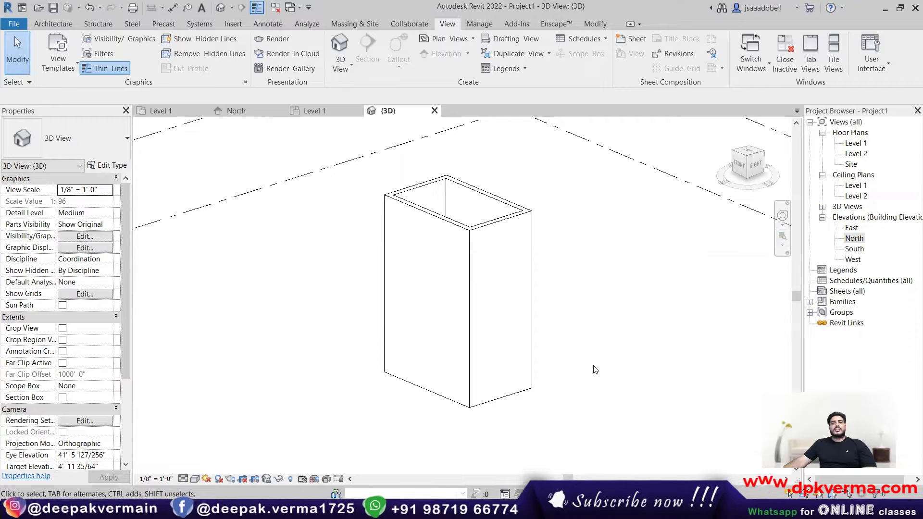
Step: Examine the wall box with the SteeringWheels navigation tool and close the wheel
left_click(783, 217)
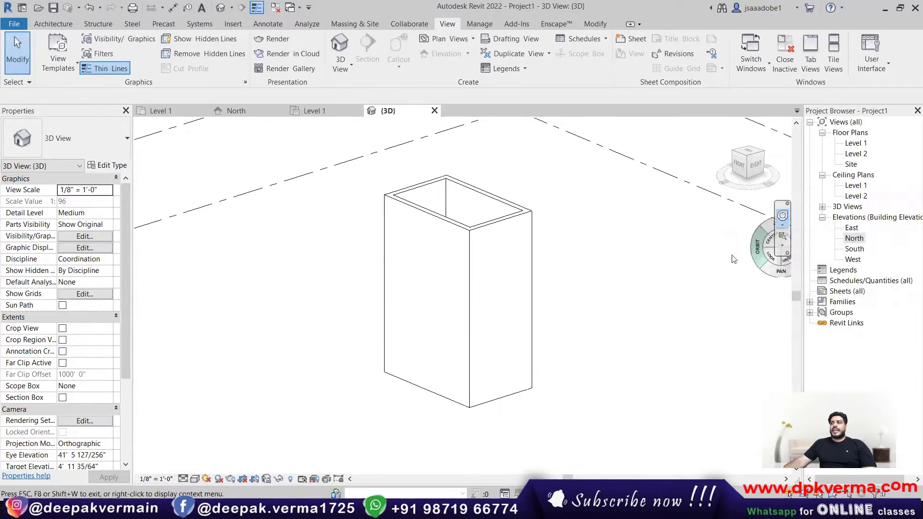
mouse_move(660, 261)
left_mouse_down()
mouse_move(376, 276)
mouse_move(606, 252)
mouse_move(657, 256)
mouse_move(660, 271)
left_mouse_up()
left_click_drag(677, 234, 687, 253)
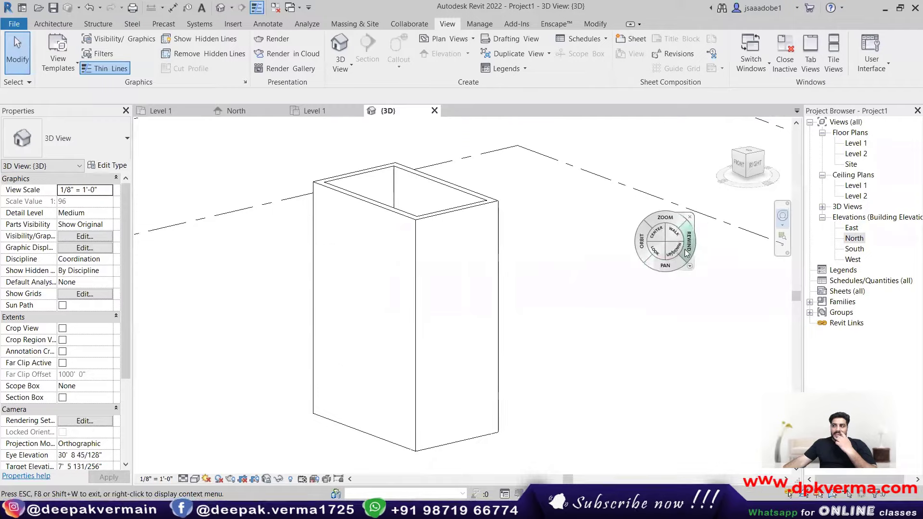
mouse_move(399, 279)
left_mouse_down()
mouse_move(435, 284)
mouse_move(406, 276)
left_mouse_up()
left_click_drag(663, 276, 439, 281)
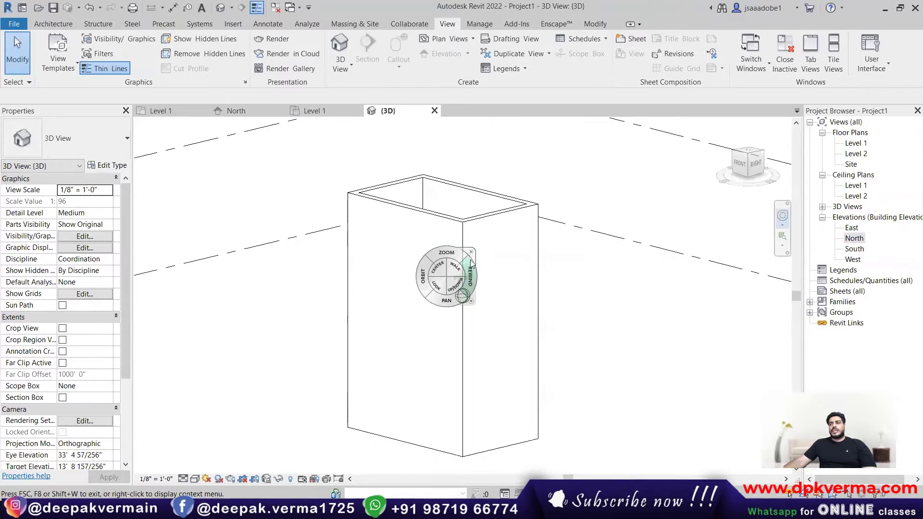
left_click(472, 255)
Step: Inspect the wall box from a slightly different angle and reapply the Hidden Line visual style
scroll(473, 257, "down", 2)
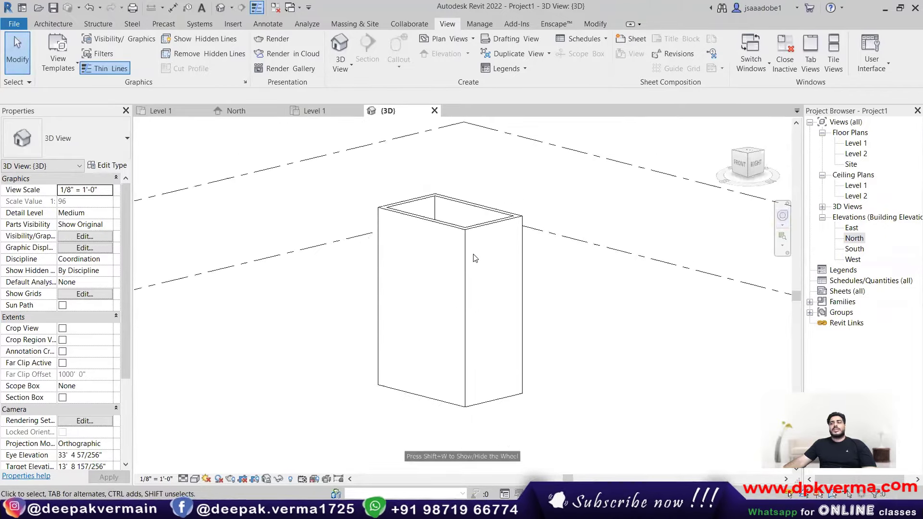
middle_click_drag(485, 267, 460, 270)
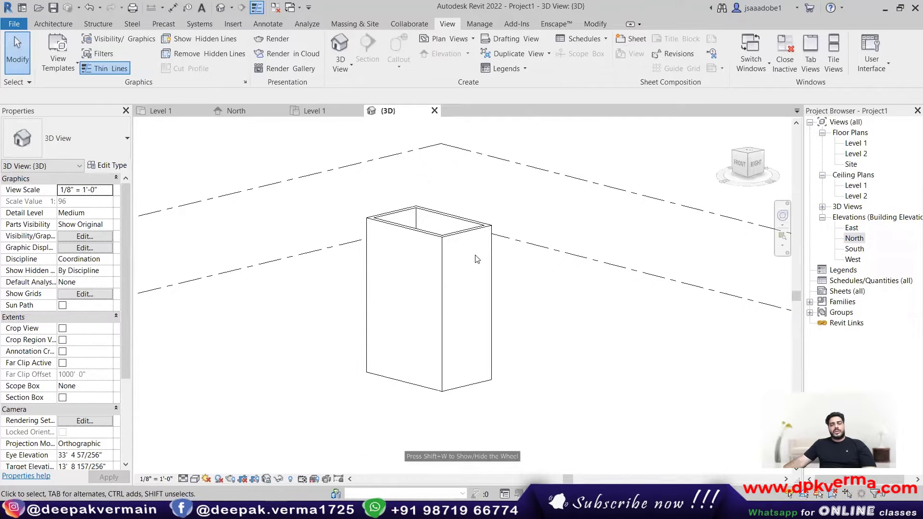
mouse_move(479, 278)
middle_mouse_down("shift")
mouse_move(449, 309)
mouse_move(393, 283)
mouse_move(487, 283)
middle_mouse_up("shift")
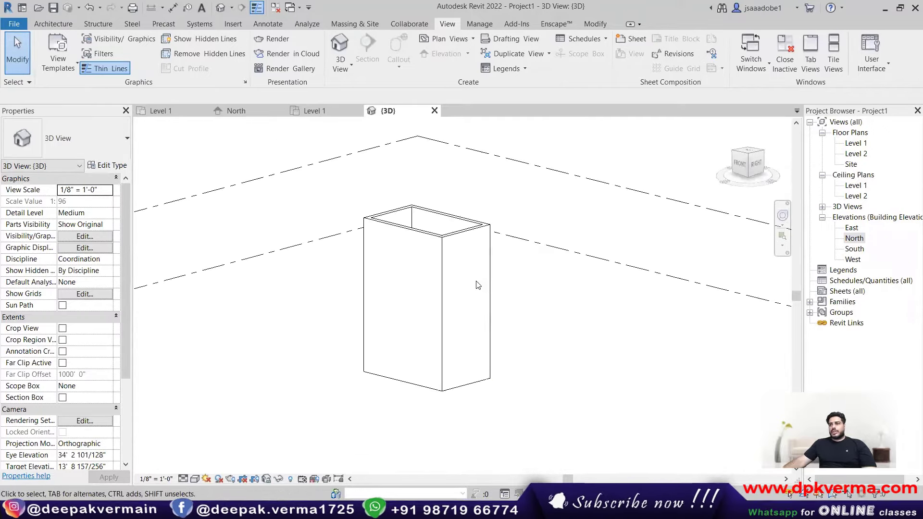
scroll(452, 263, "up", 2)
middle_click_drag(402, 286, 397, 281)
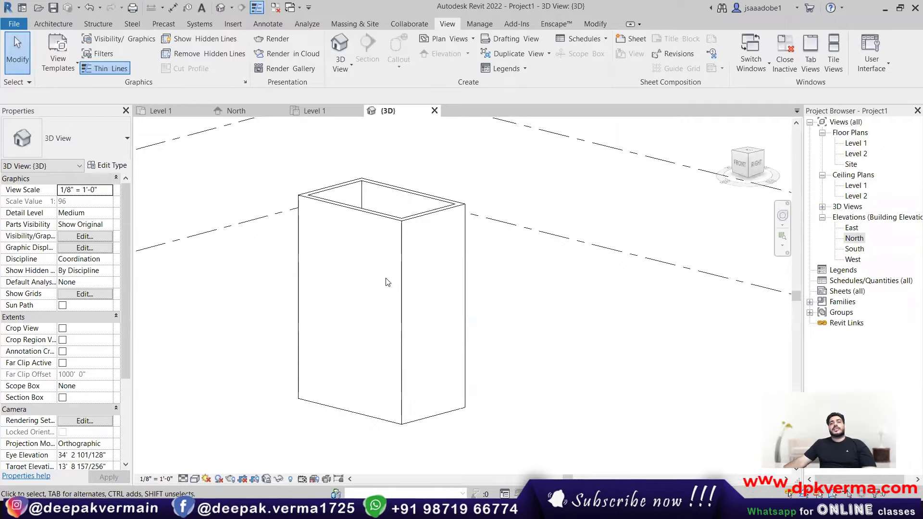
left_click(195, 479)
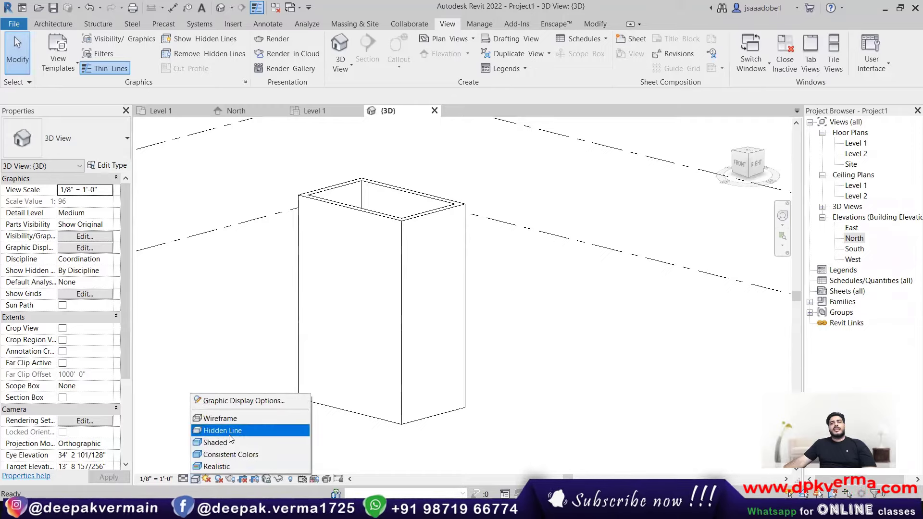
left_click(230, 433)
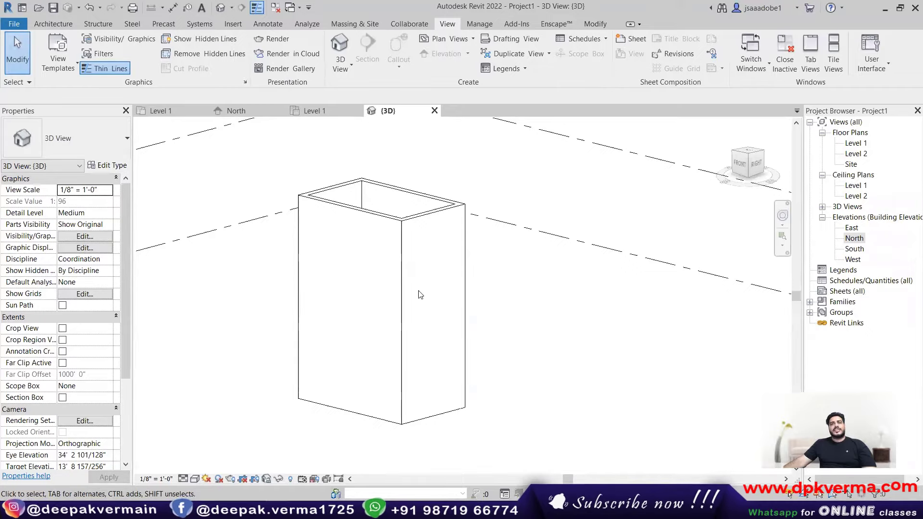
Step: Switch the 3D view's visual style to Wireframe and inspect the wall edges from the front side
left_click(195, 479)
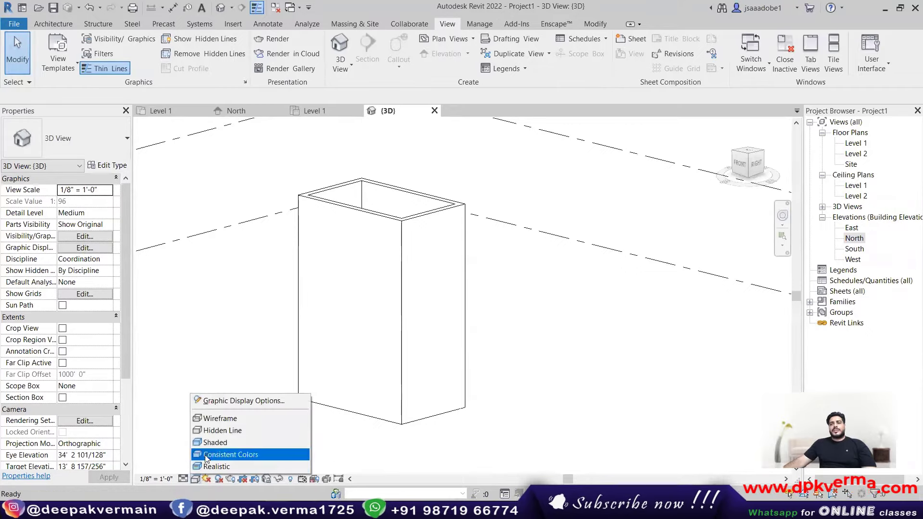
left_click(229, 421)
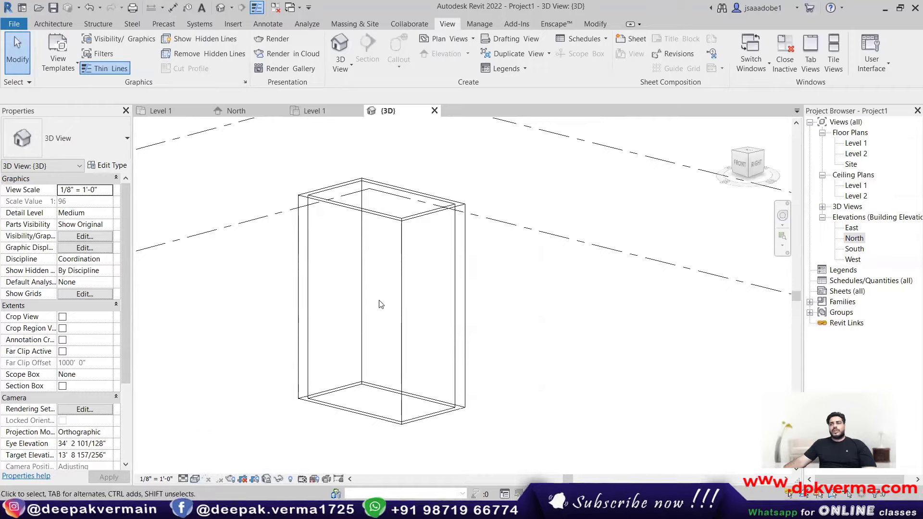
middle_click_drag(406, 315, 416, 268, "shift")
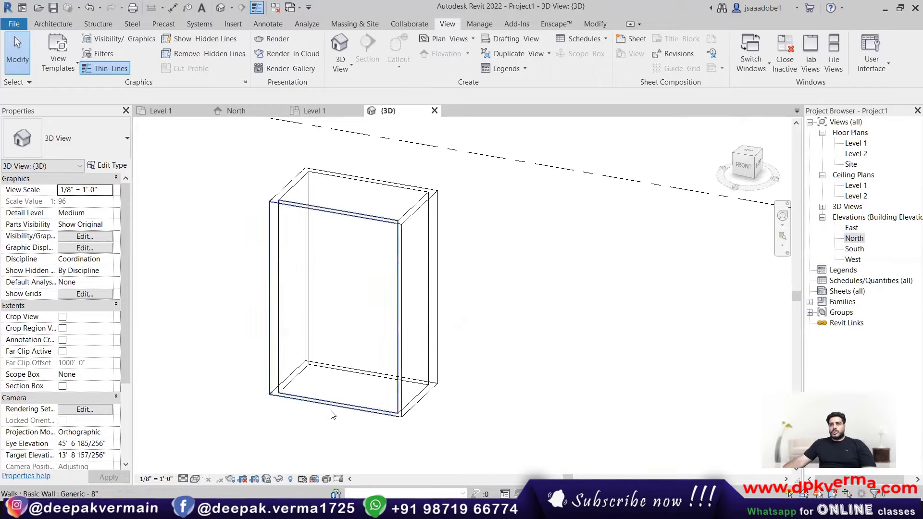
Step: Change the 3D view's visual style to Shaded and inspect the wall faces up close
left_click(196, 479)
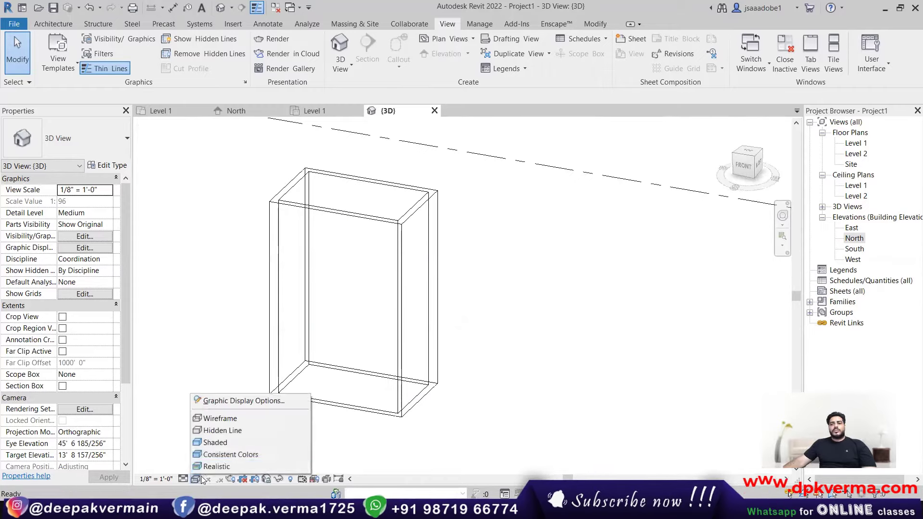
left_click(216, 439)
scroll(400, 232, "up", 2)
middle_click_drag(423, 284, 367, 257, "shift")
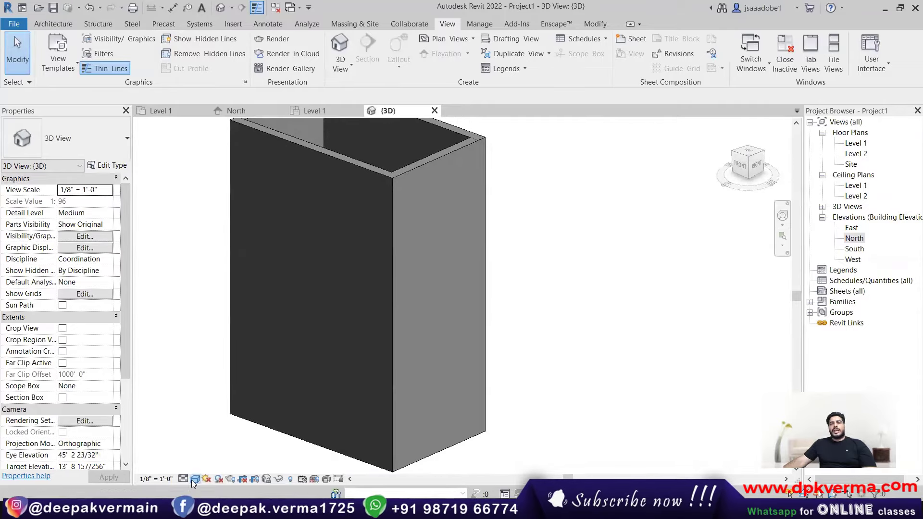
Step: Apply the Consistent Colors visual style to the 3D view and view the walls from the right side
left_click(195, 479)
left_click(226, 466)
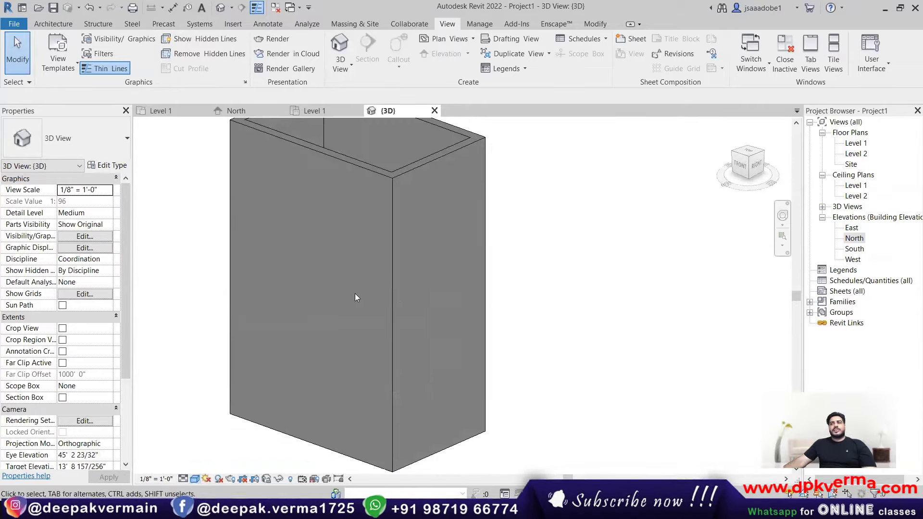
scroll(355, 294, "down", 3)
middle_click_drag(365, 300, 307, 315, "shift")
Step: Apply the Realistic visual style to the 3D view and inspect the walls from the front-right corner
left_click(191, 480)
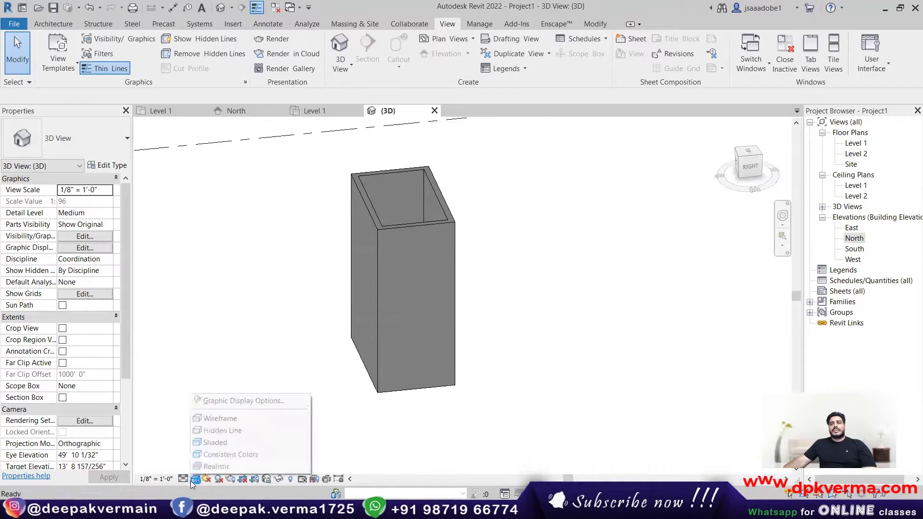
left_click(214, 469)
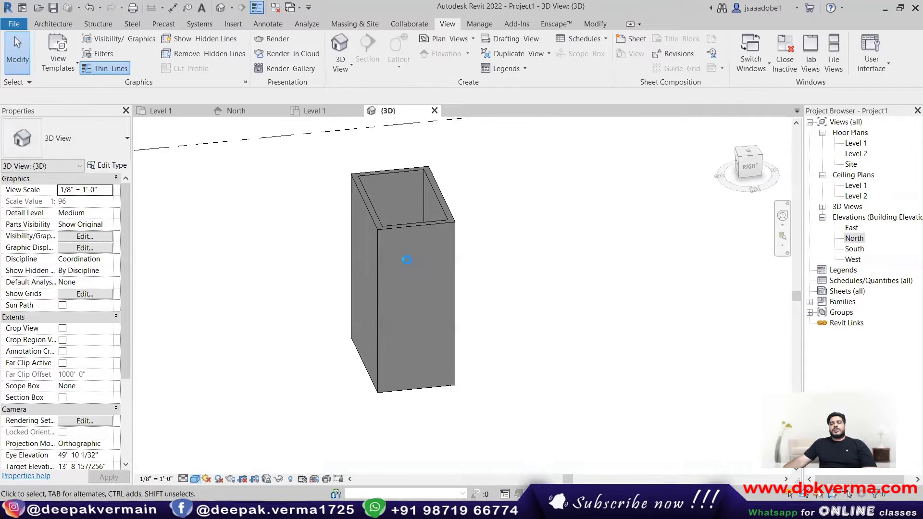
middle_click_drag(417, 263, 454, 260, "shift")
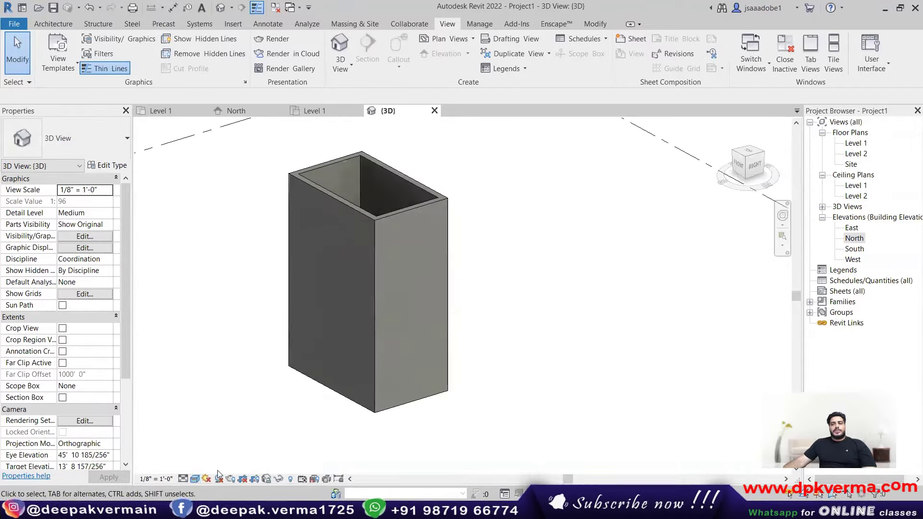
Step: Set the 3D view's visual style back to Shaded
left_click(195, 479)
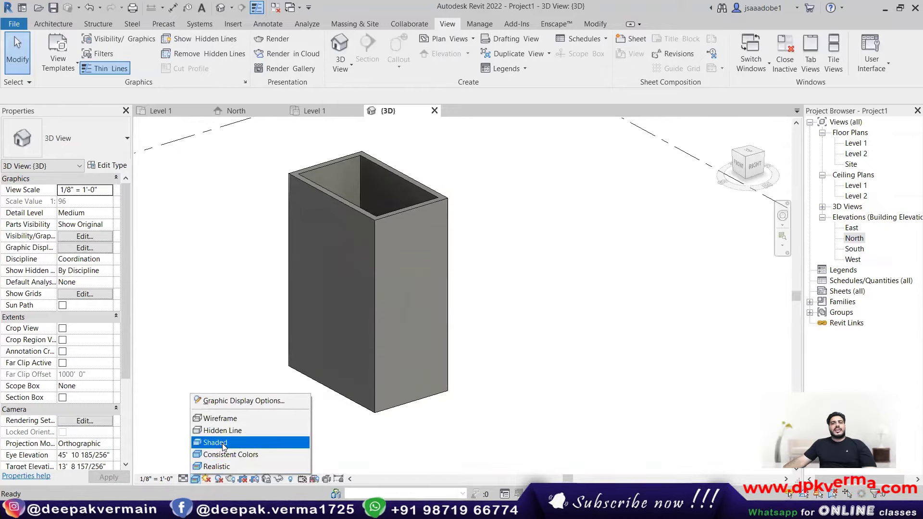
left_click(222, 443)
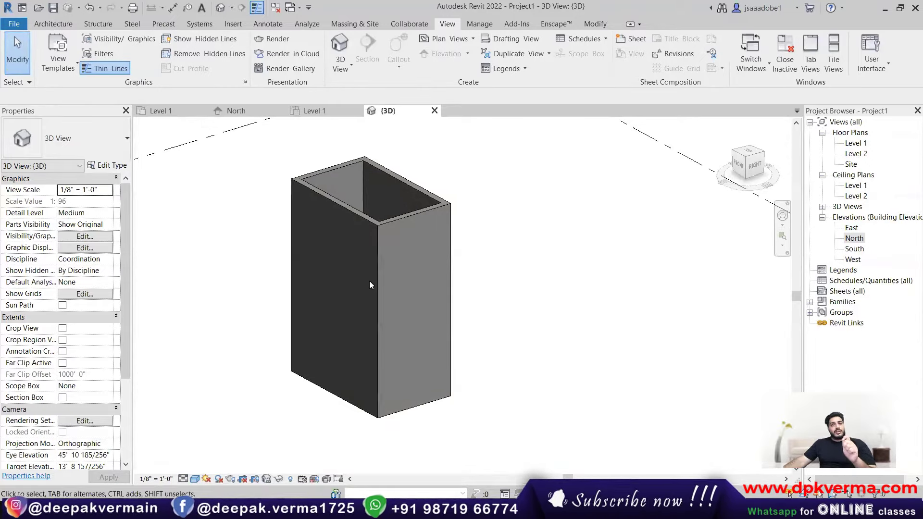
Step: Switch the 3D view's visual style to Realistic for comparison and return it to Shaded
left_click(199, 478)
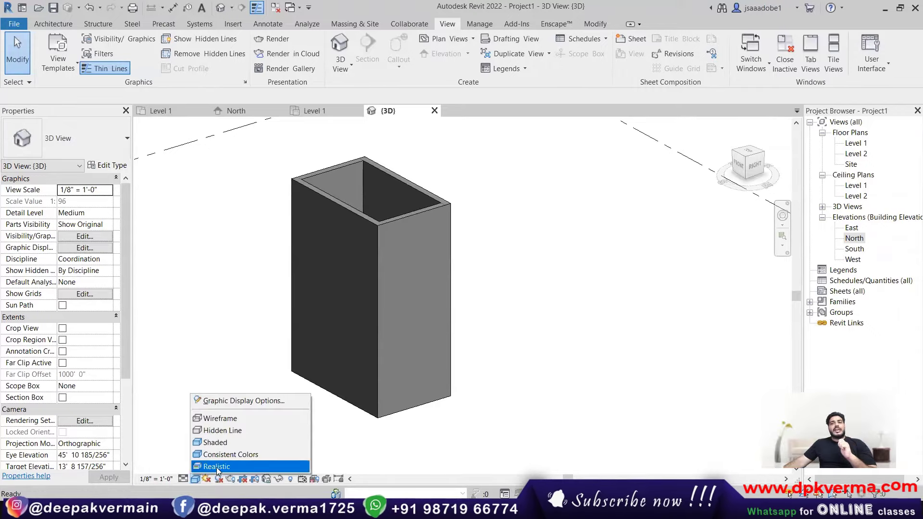
left_click(216, 466)
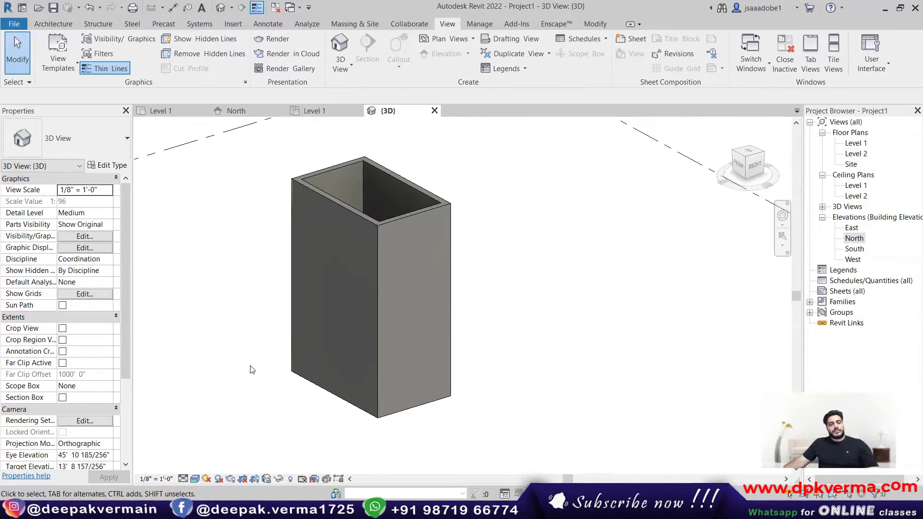
left_click(195, 479)
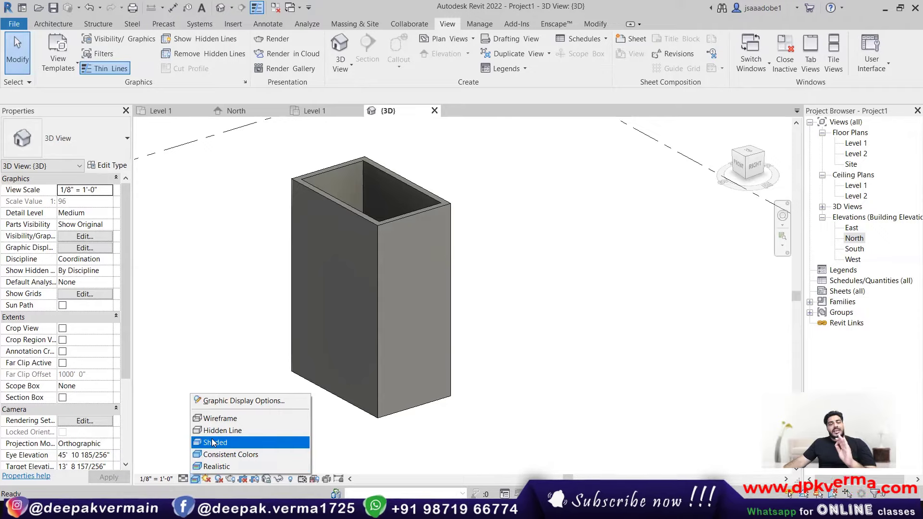
left_click(213, 443)
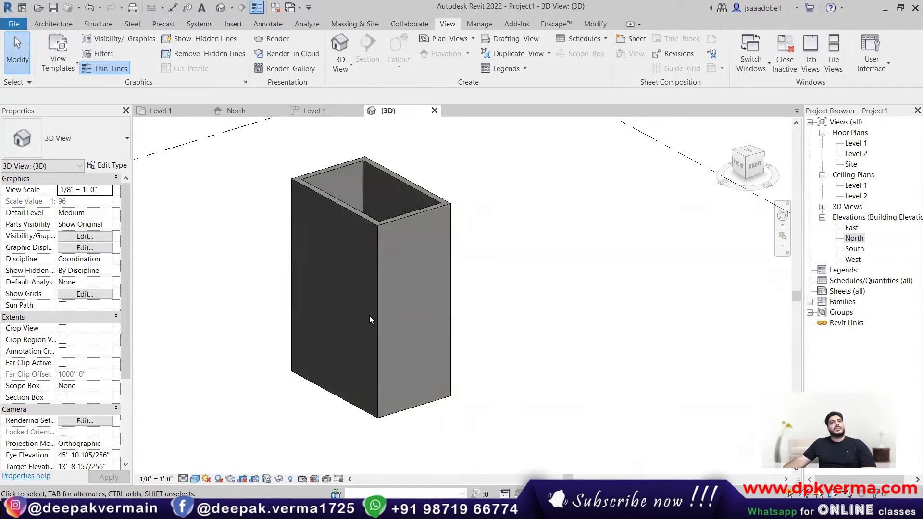
Step: Stretch the top of the short front wall by hand to an unconnected height of about 16'
middle_click_drag(363, 312, 373, 296, "shift")
left_click(381, 239)
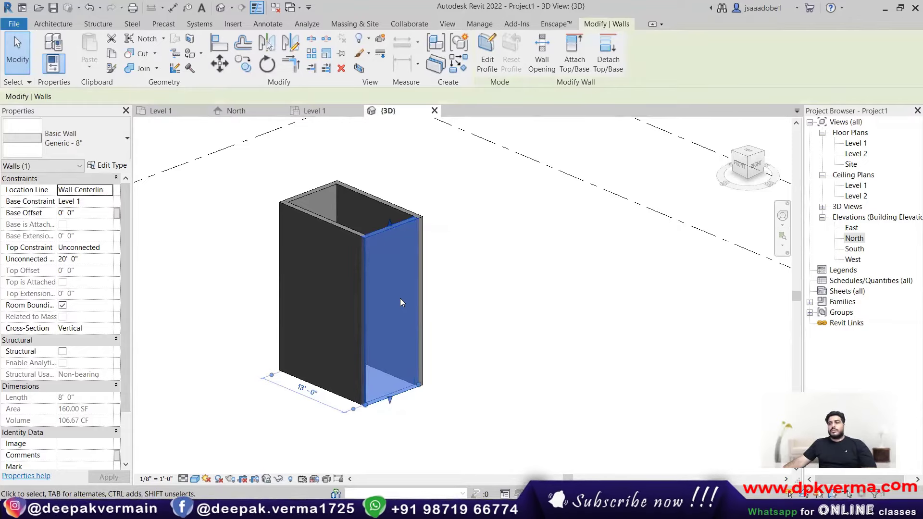
middle_click_drag(376, 293, 407, 260, "shift")
key("Escape")
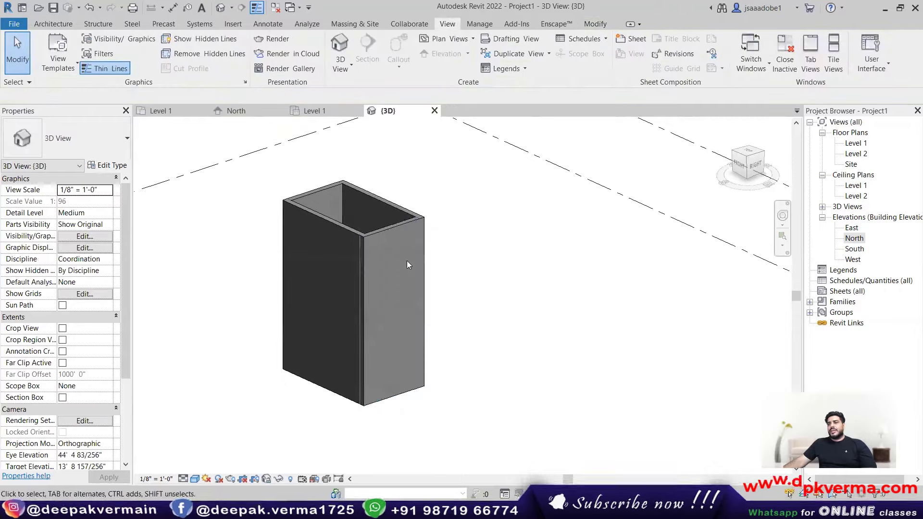
left_click(387, 233)
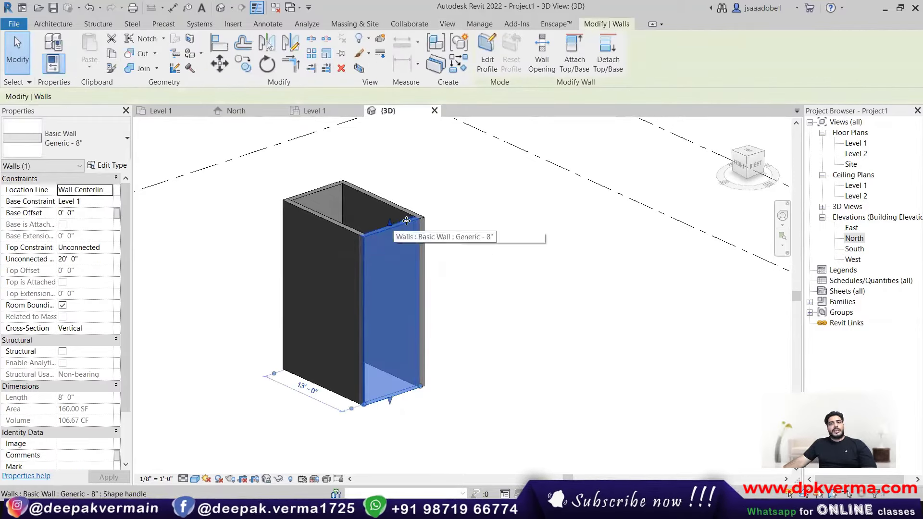
mouse_move(393, 222)
left_mouse_down()
mouse_move(400, 174)
mouse_move(394, 215)
left_mouse_up()
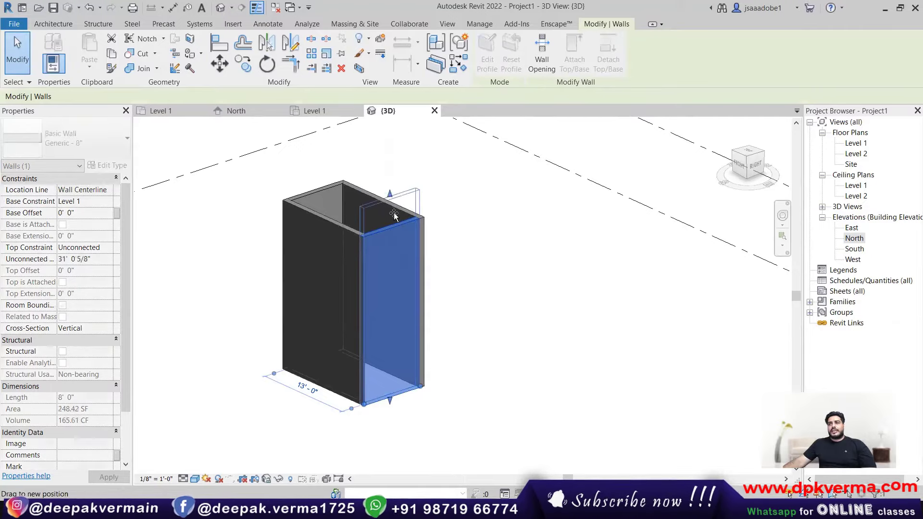
left_click_drag(387, 313, 409, 163)
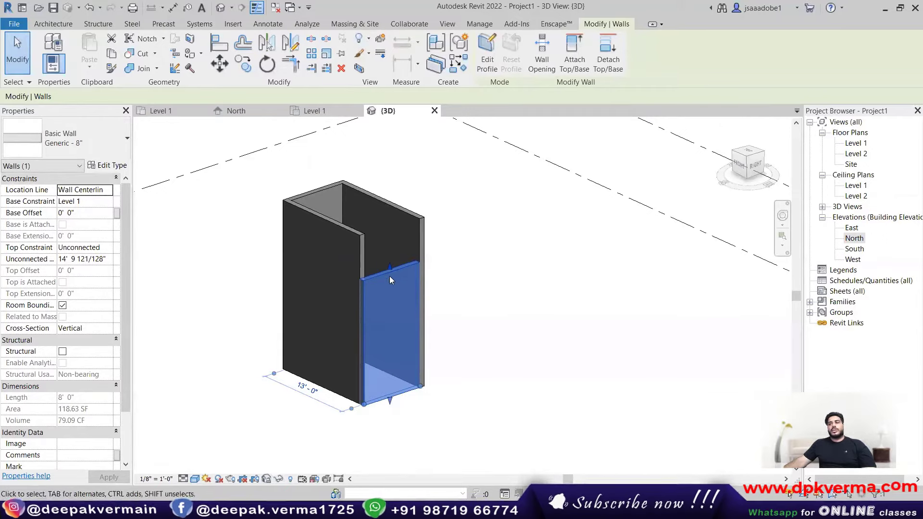
mouse_move(392, 267)
left_mouse_down()
mouse_move(385, 258)
mouse_move(369, 278)
mouse_move(377, 275)
left_mouse_up()
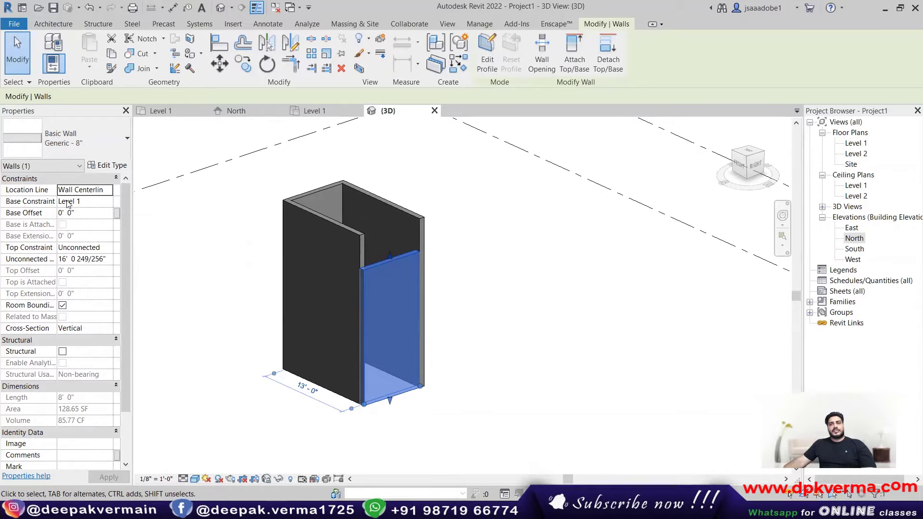
Step: In the North elevation, set the base offset of the 13' long wall to 2'
left_click(88, 202)
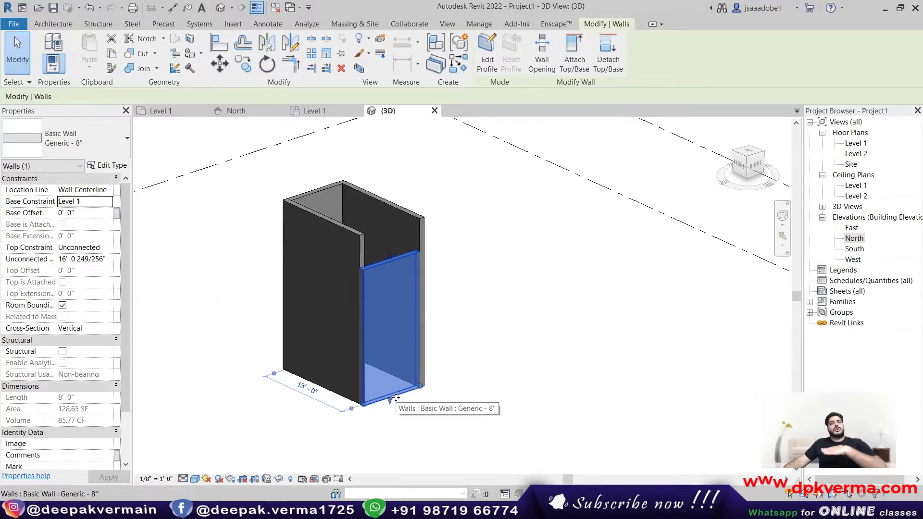
double_click(852, 240)
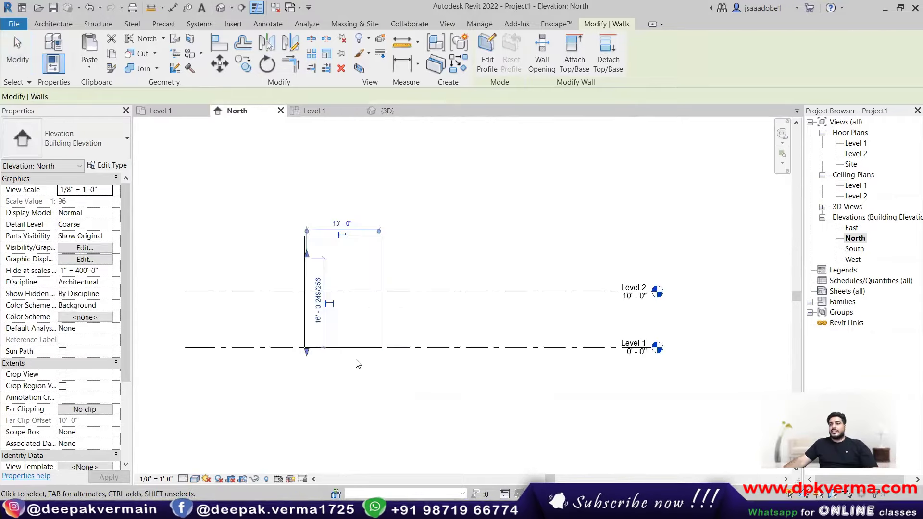
left_click(340, 373)
scroll(339, 370, "up", 2)
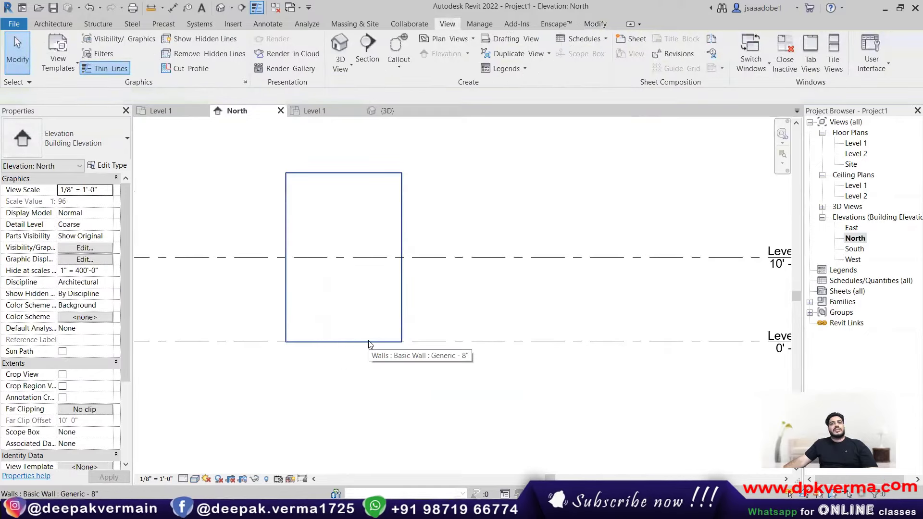
left_click(331, 175)
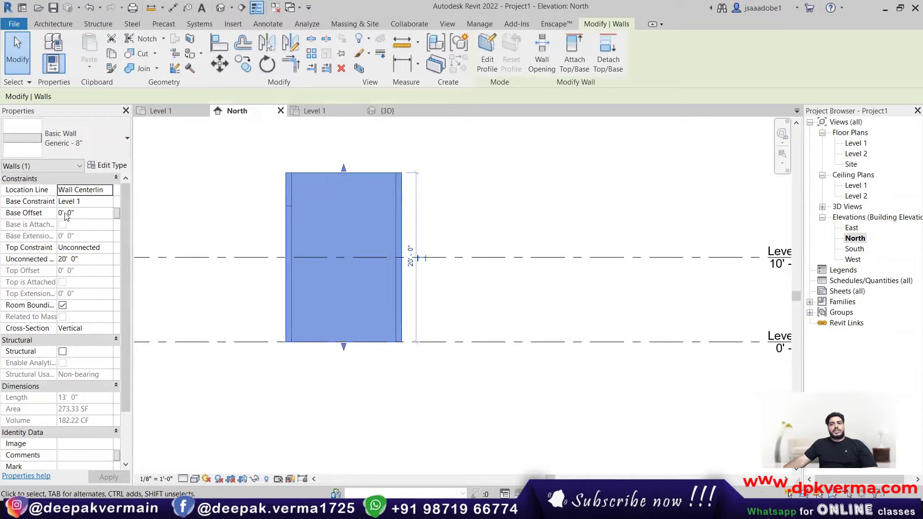
left_click(86, 213)
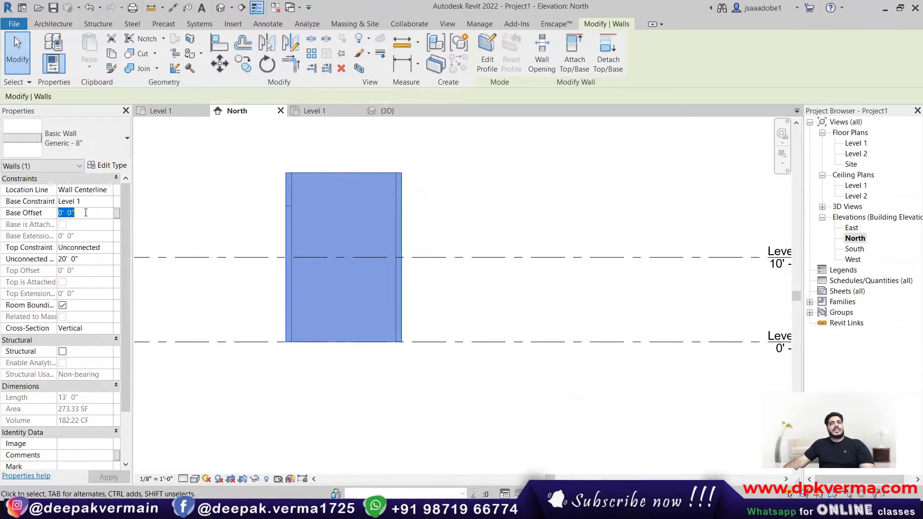
type("2")
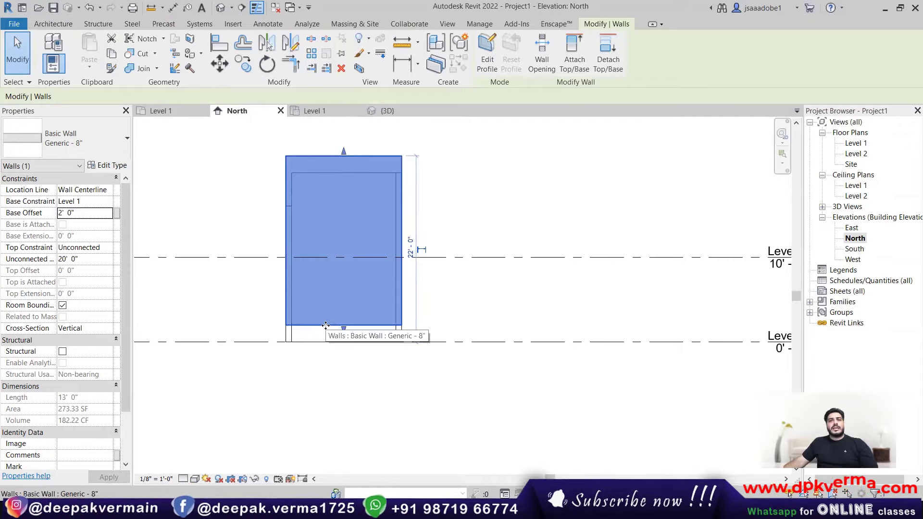
Step: Return to the 3D view and set the raised long wall's base offset to 0
left_click(220, 8)
left_click(404, 205)
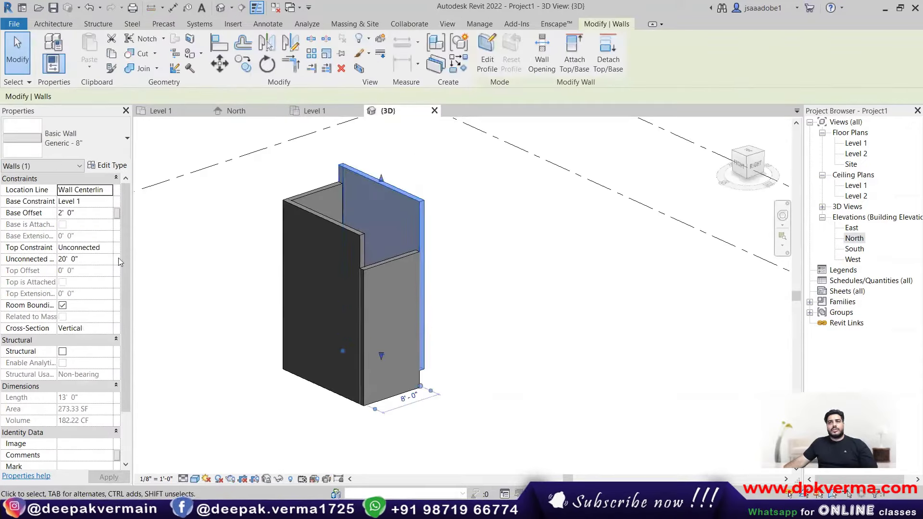
left_click(98, 213)
type("0")
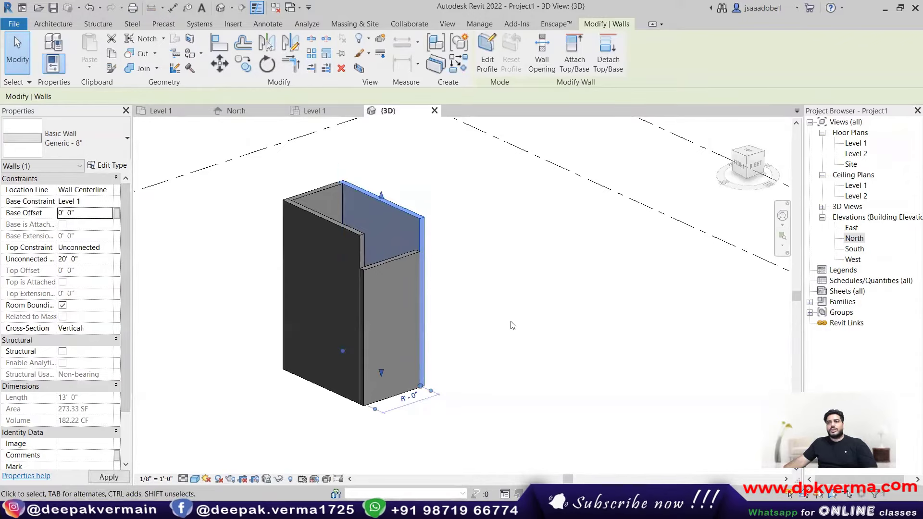
Step: Set the short front wall's base offset to 3'
left_click(397, 270)
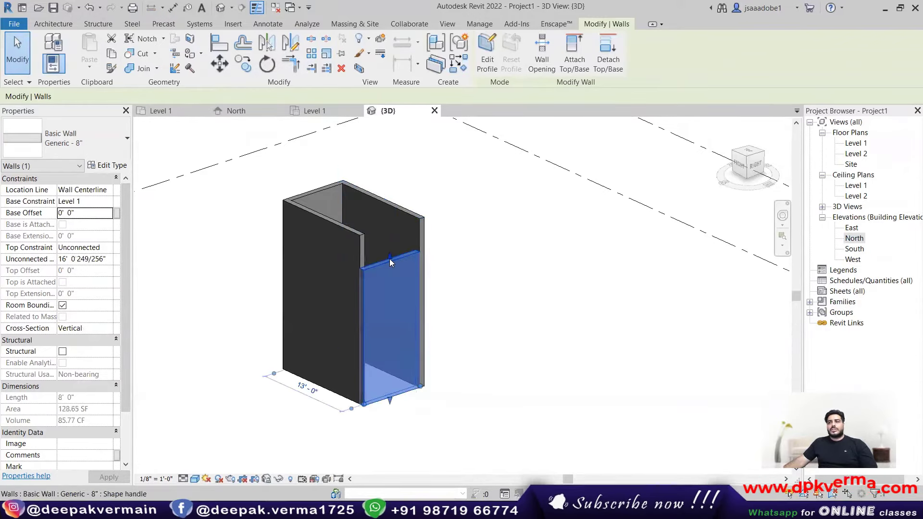
left_click(72, 213)
type("3")
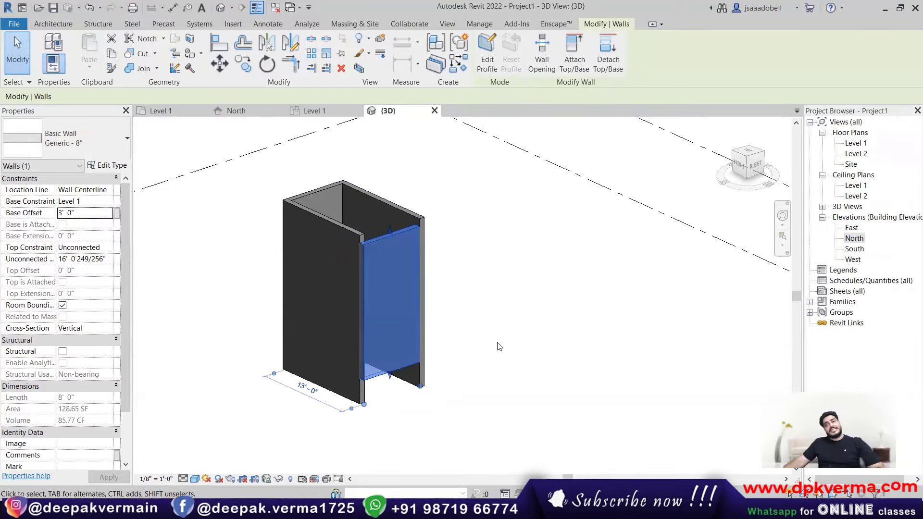
Step: Try a base offset of -3' on the short front wall and reset it to 0
left_click(61, 212)
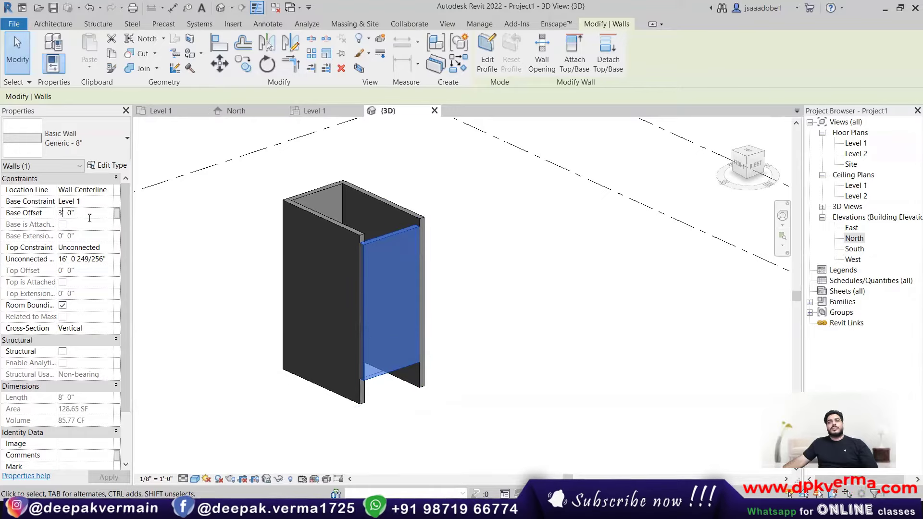
type("-")
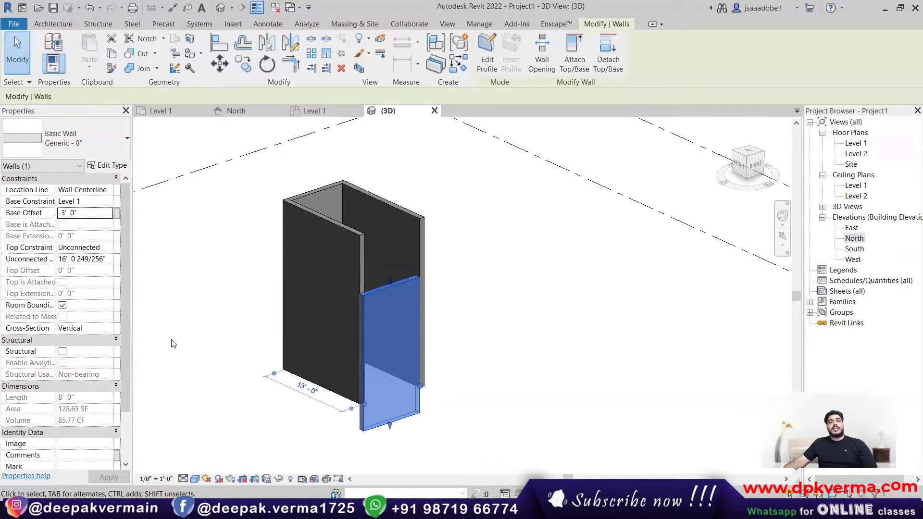
left_click(95, 215)
type("0")
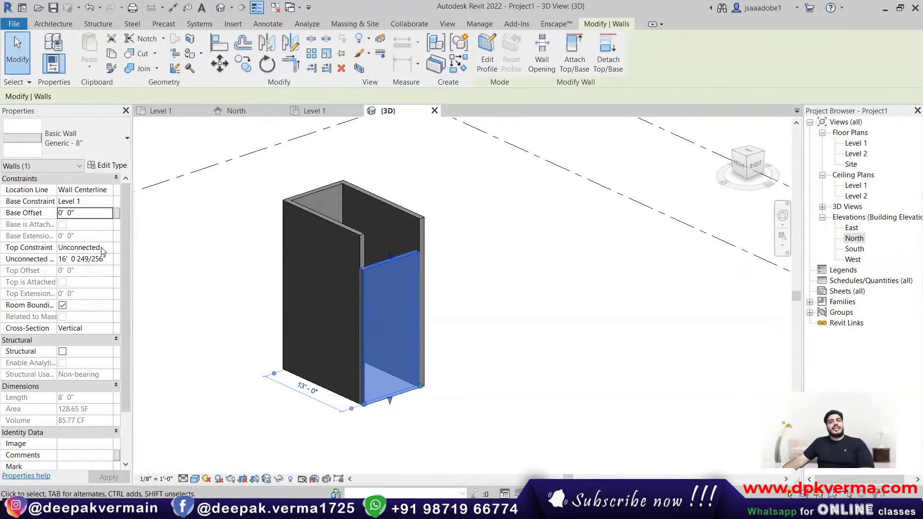
Step: Set the short front wall's unconnected height to 30'
left_click(71, 260)
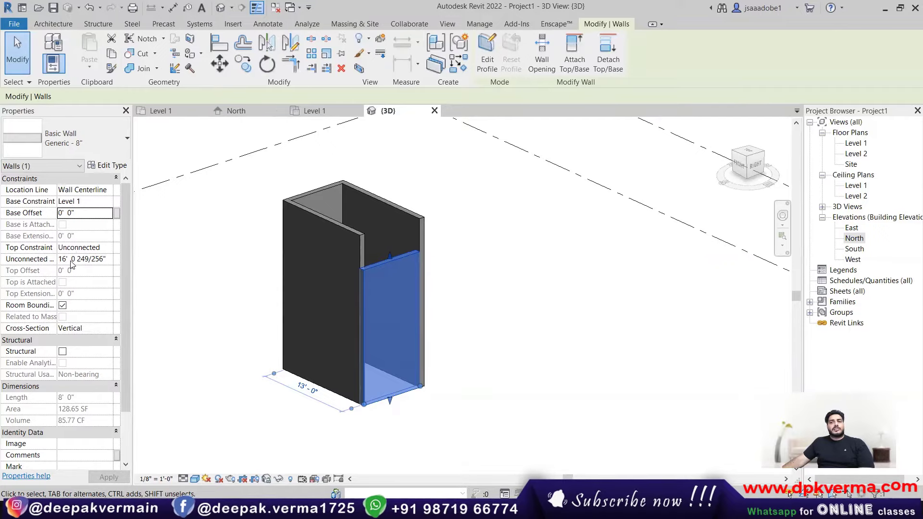
left_click_drag(106, 259, 1, 267)
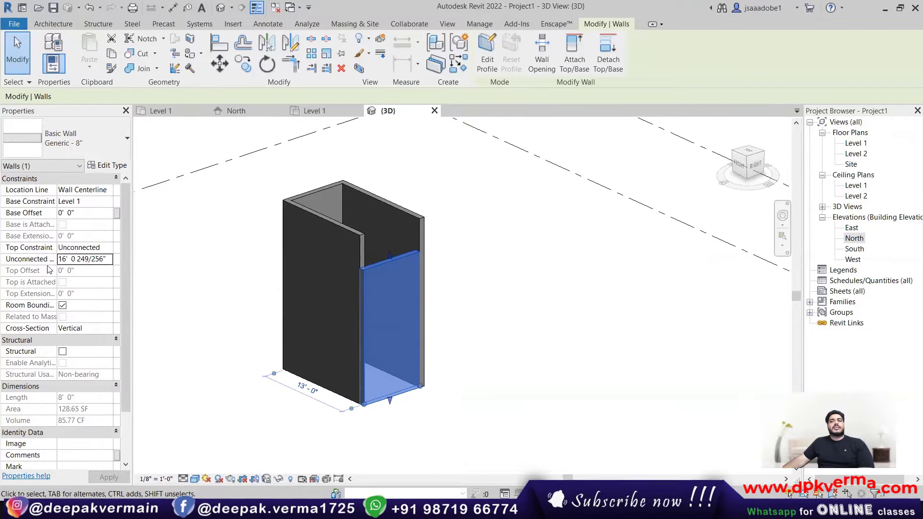
left_click_drag(111, 259, 55, 260)
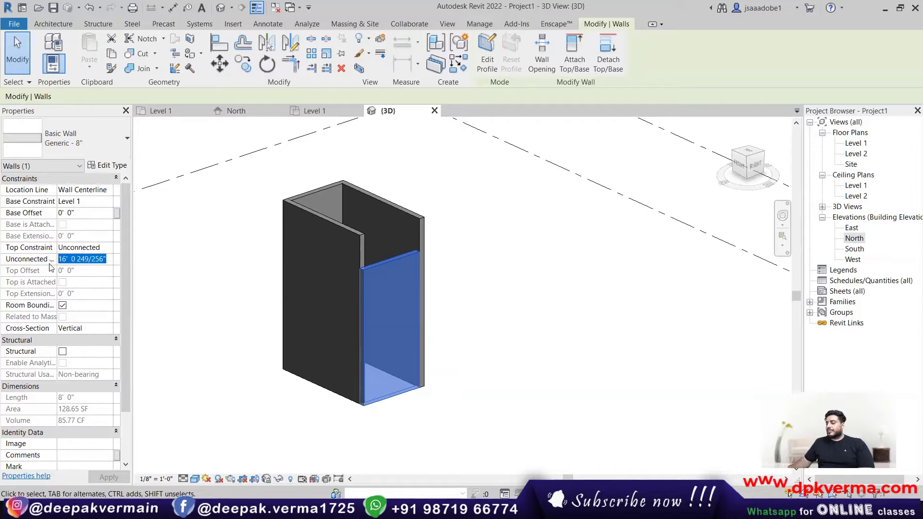
type("30")
key("Return")
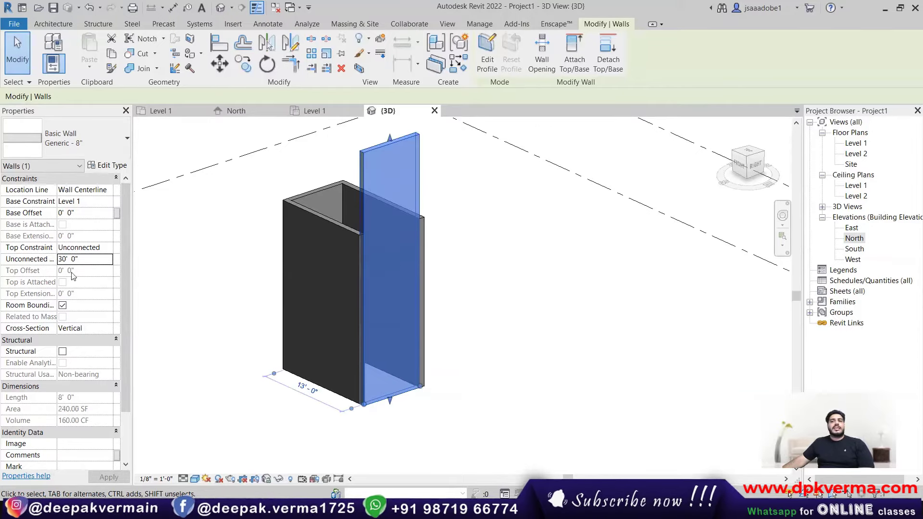
Step: Set the short front wall's unconnected height to 10'
left_click(92, 261)
type("1")
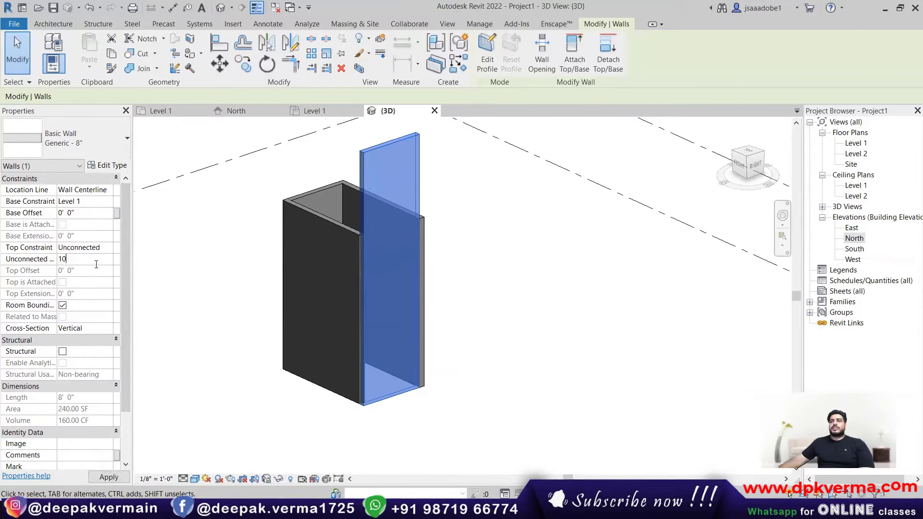
type("0")
key("Return")
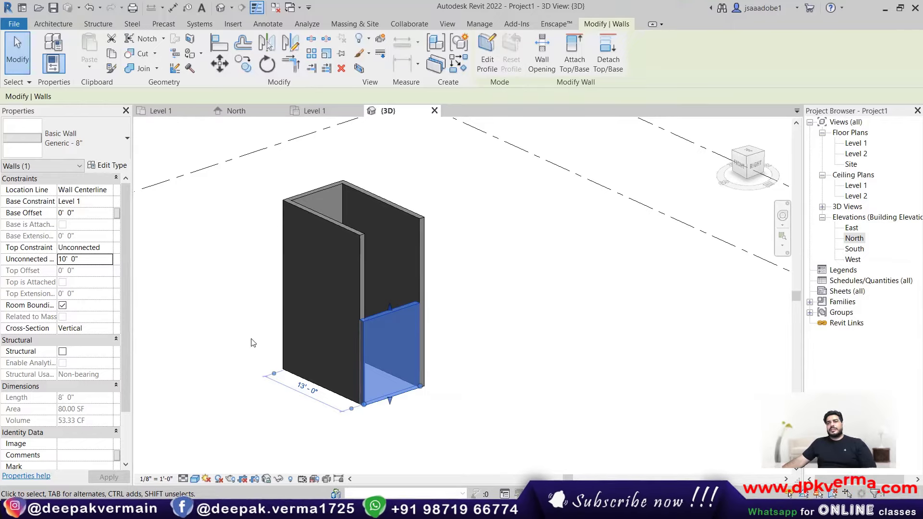
Step: Set the unconnected height of the long wall on the near side of the box to 10'
left_click(345, 233)
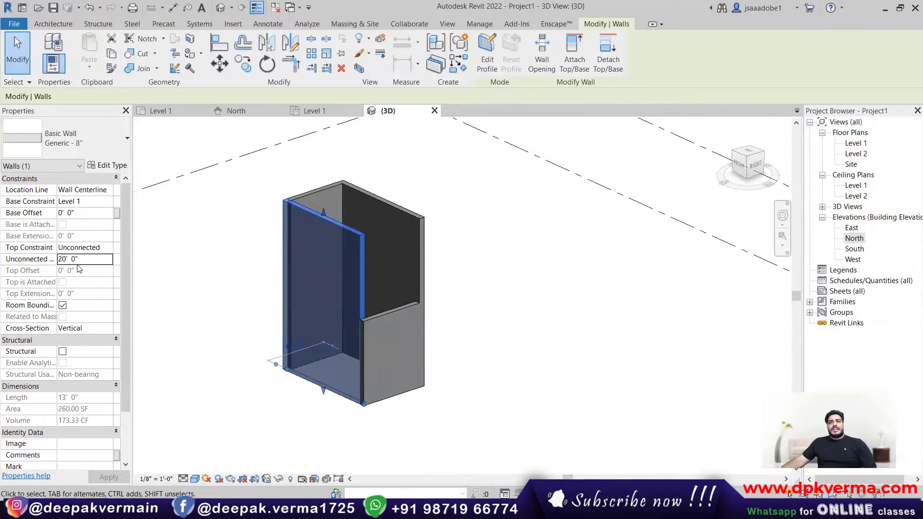
left_click(96, 261)
type("1")
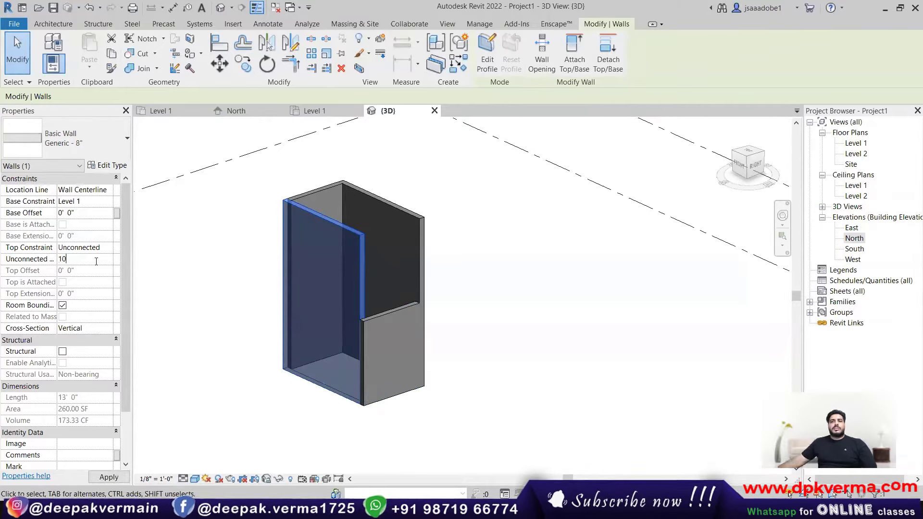
type("0")
key("Return")
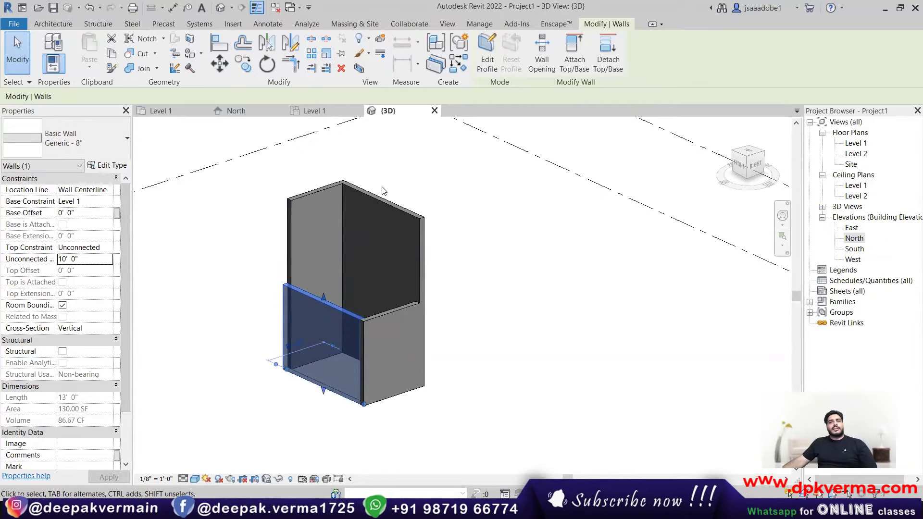
Step: Try area selections around the two taller walls and select all four walls of the box together
left_click_drag(398, 163, 273, 213)
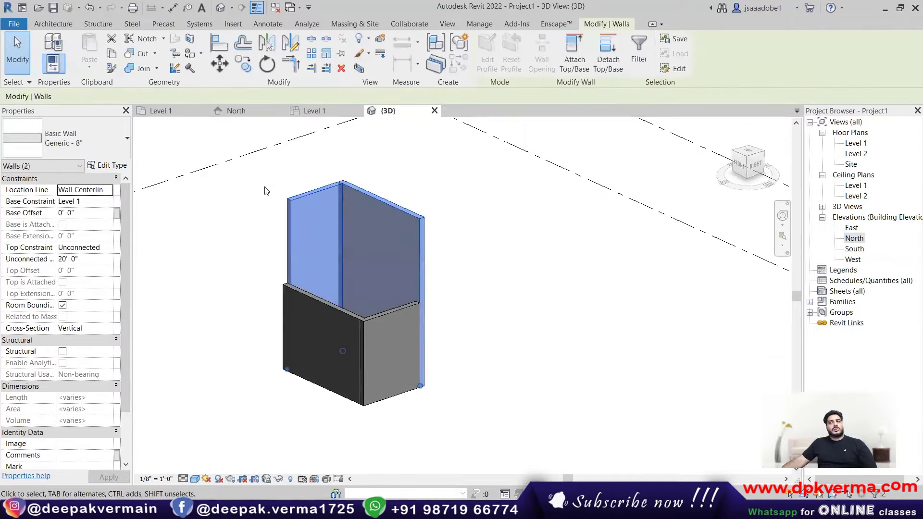
left_click_drag(265, 176, 432, 243)
left_click_drag(275, 167, 441, 239)
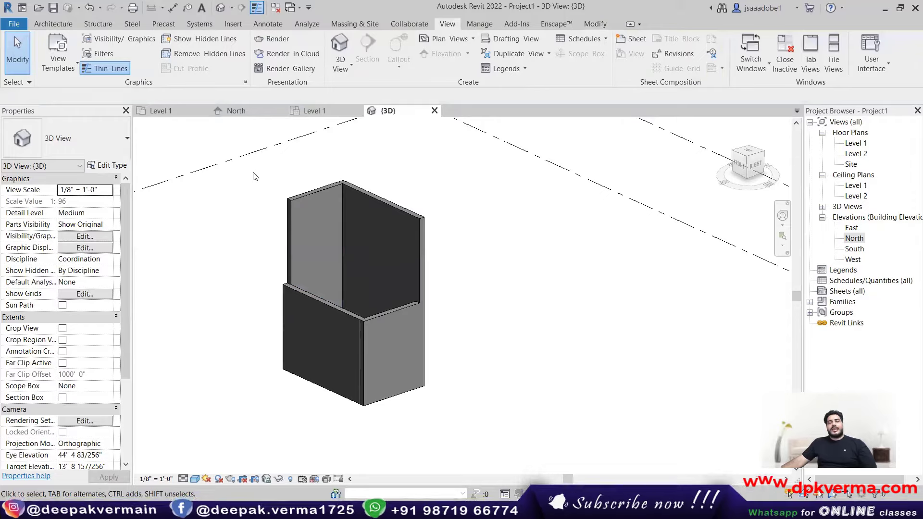
left_click_drag(253, 172, 477, 434)
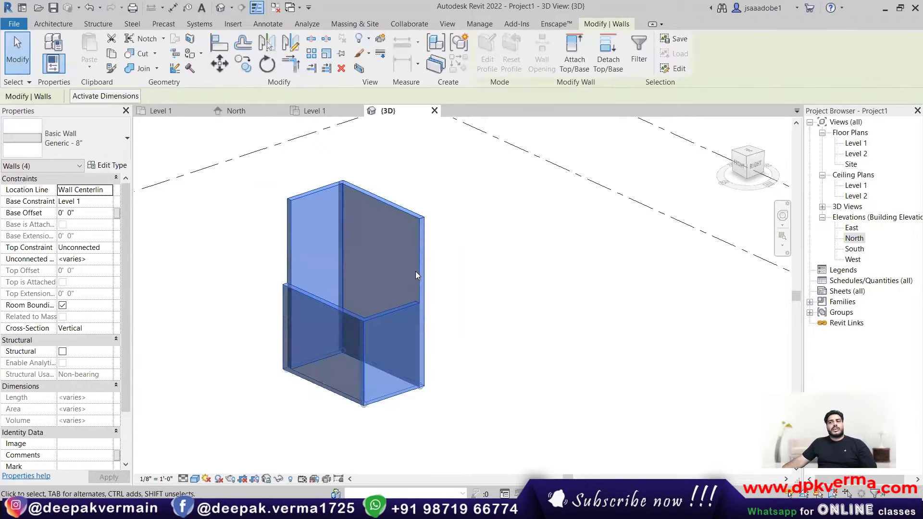
Step: Try window and crossing area selections in different directions around the box's walls, and clear the selection
key("Escape")
left_click_drag(263, 169, 493, 267)
left_click_drag(468, 152, 283, 198)
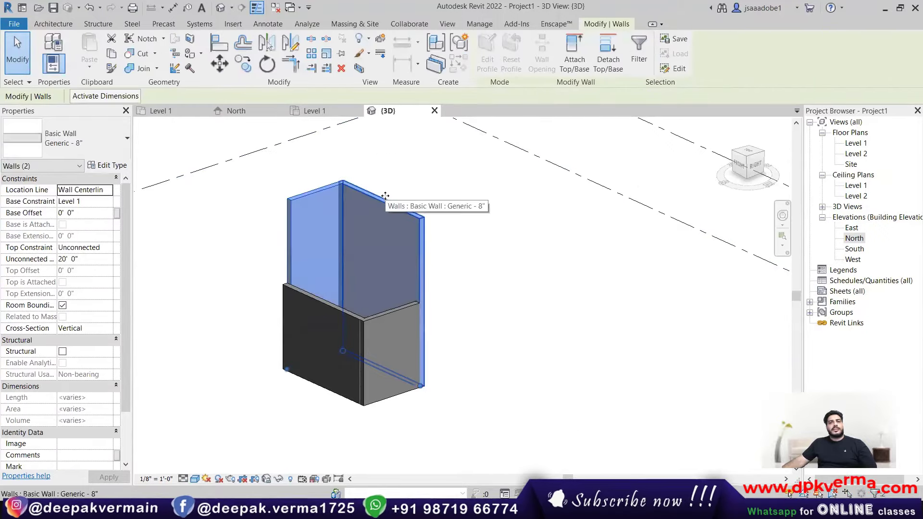
left_click_drag(424, 172, 305, 202)
key("Escape")
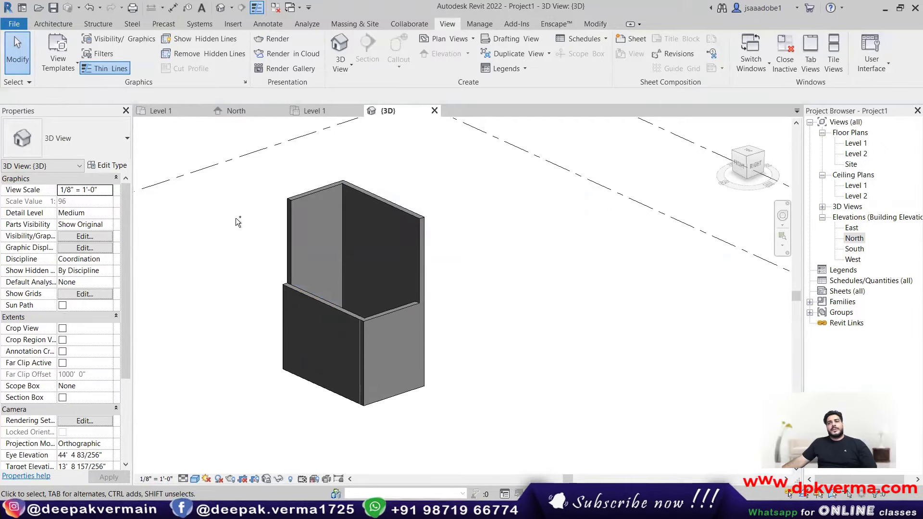
Step: Build a selection of all four walls of the box by adding them one at a time
left_click(308, 195)
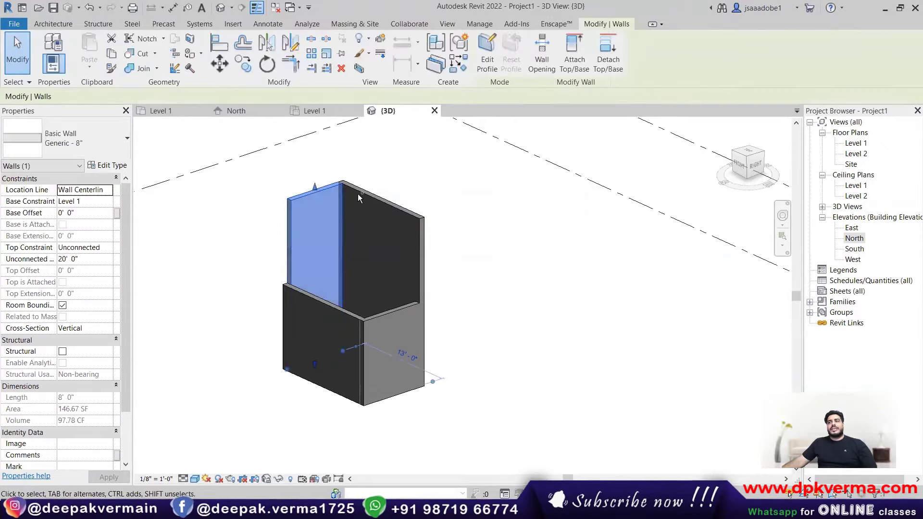
left_click(422, 222, "ctrl")
left_click(377, 308, "ctrl")
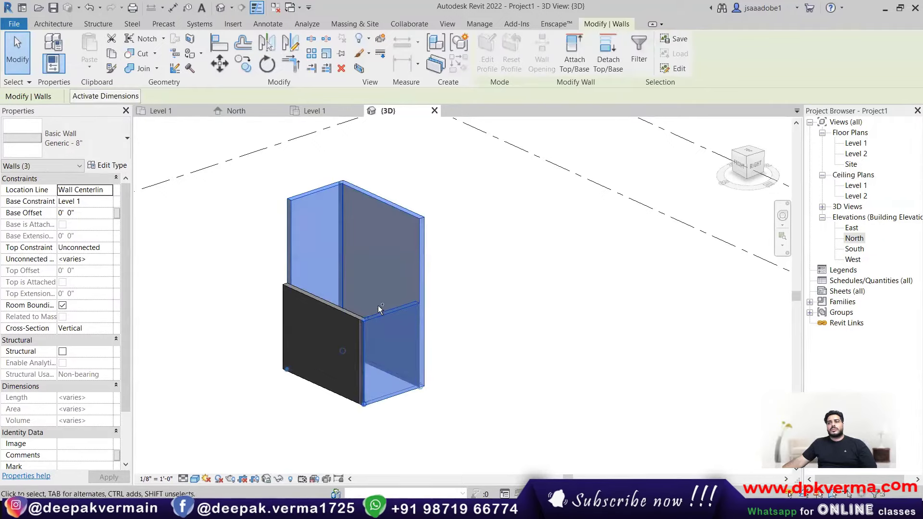
left_click(342, 313, "ctrl")
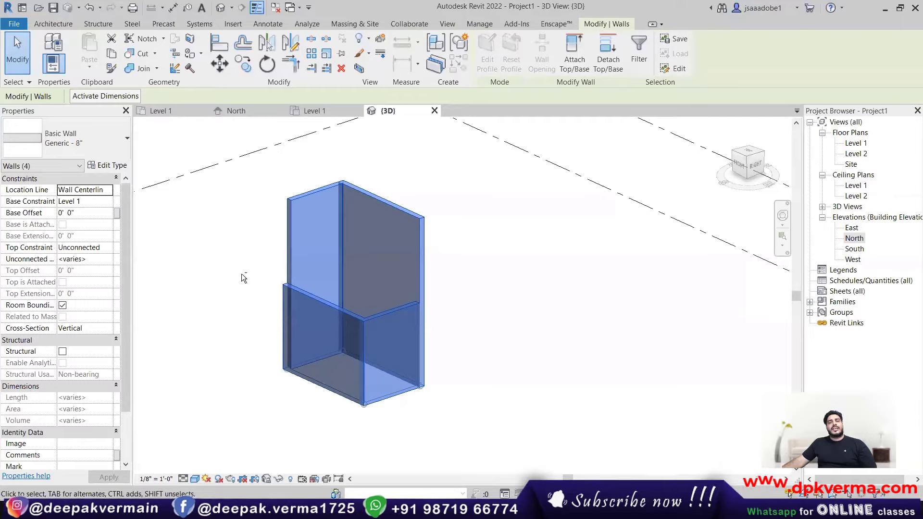
Step: Remove the two lower walls from the selection and set the two taller walls' unconnected height to 10'
left_click(335, 308, "shift")
left_click(379, 317, "shift")
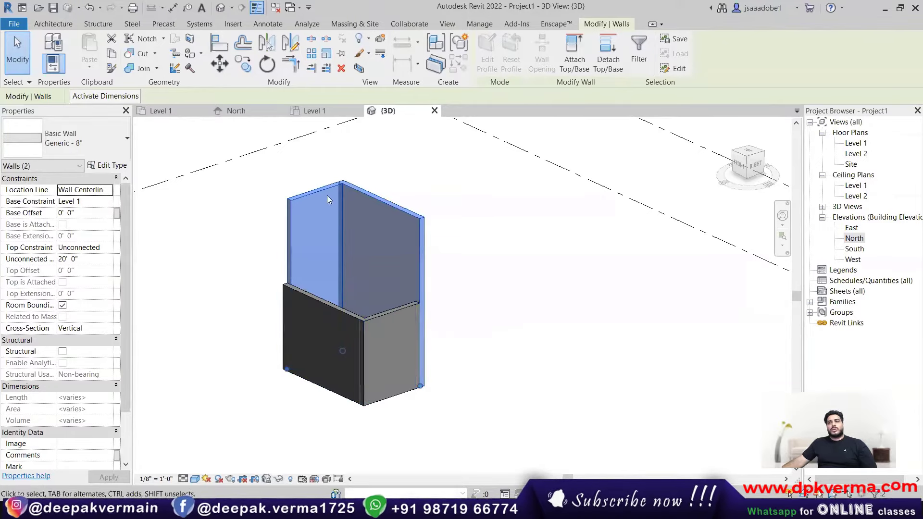
left_click(104, 260)
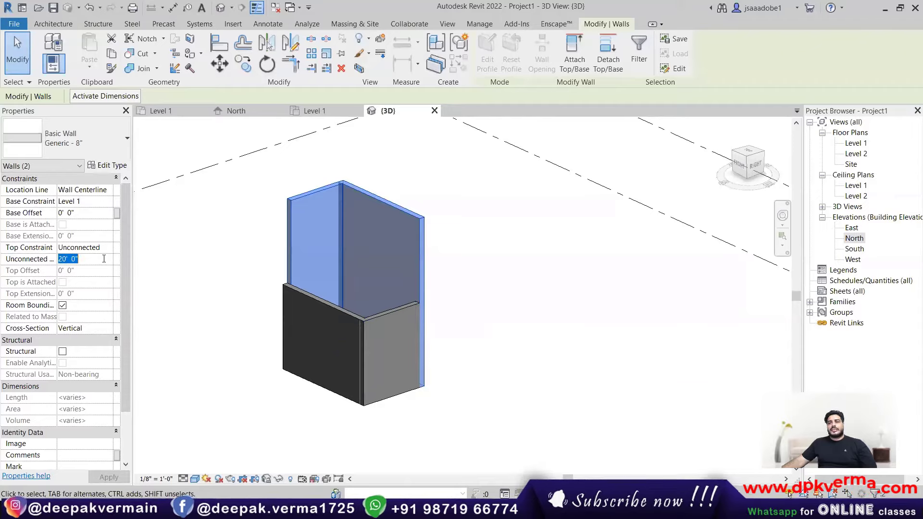
type("10")
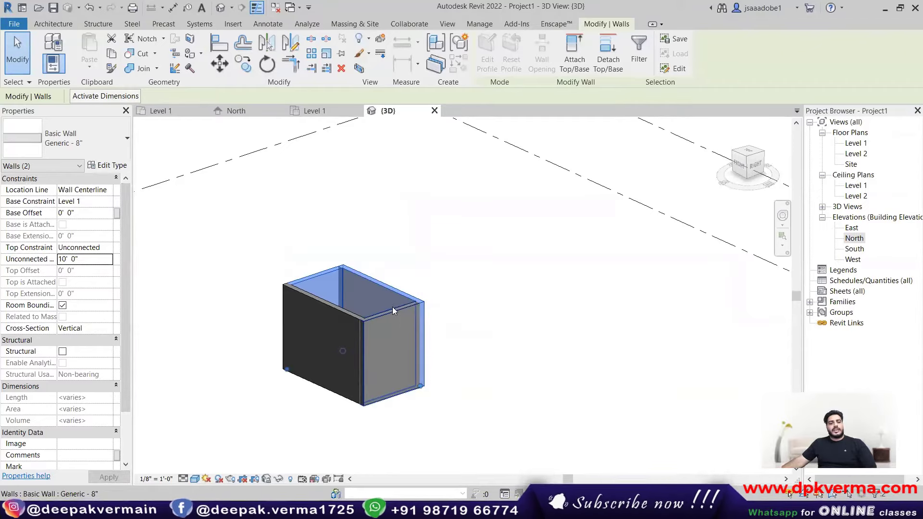
left_click(470, 290)
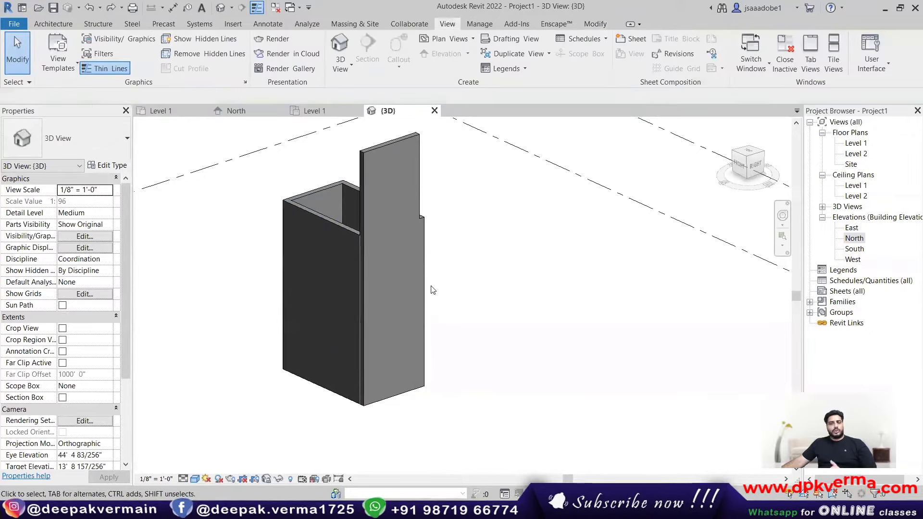
Step: Constrain the top of the short front wall up to Level 2
left_click(385, 265)
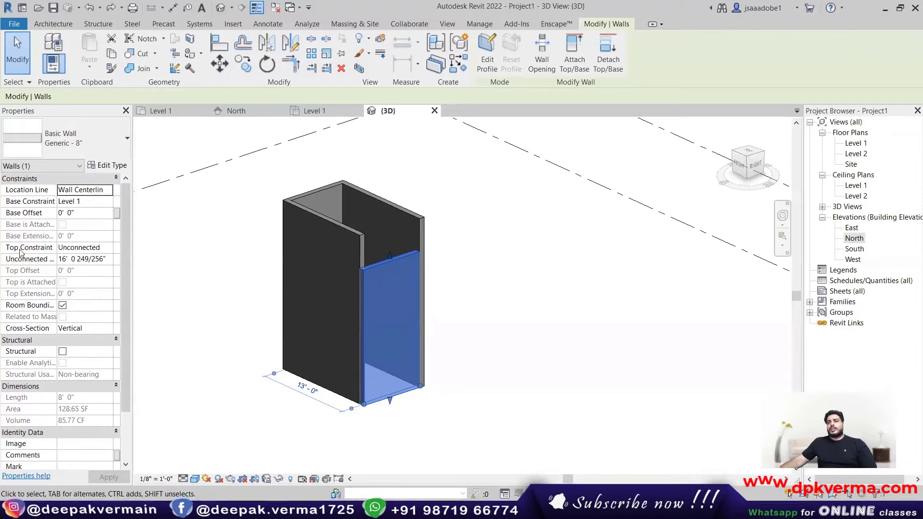
left_click(109, 249)
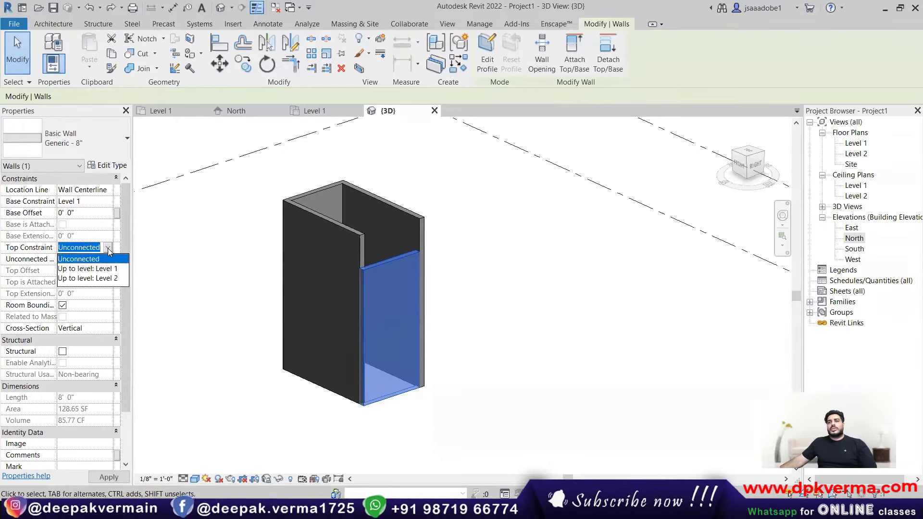
left_click(103, 279)
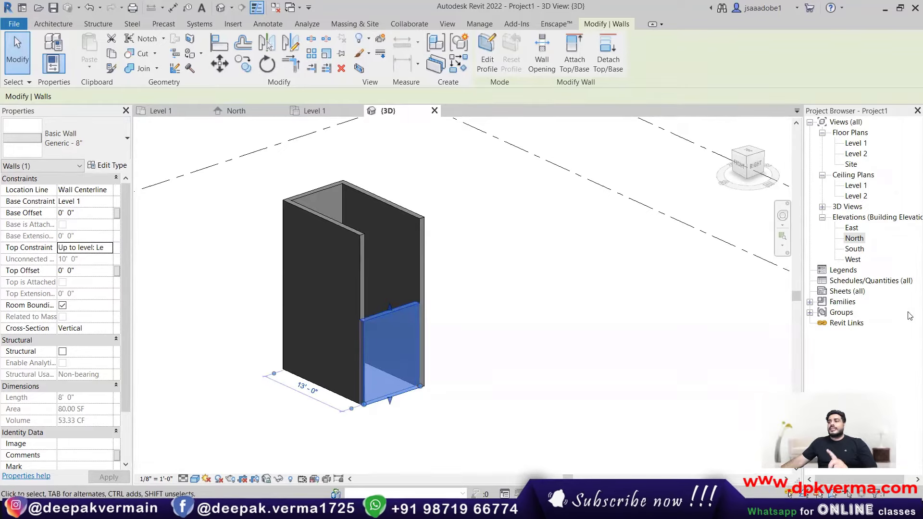
Step: Set Level 2's elevation to 15' in the North elevation and check the short front wall in 3D
double_click(861, 240)
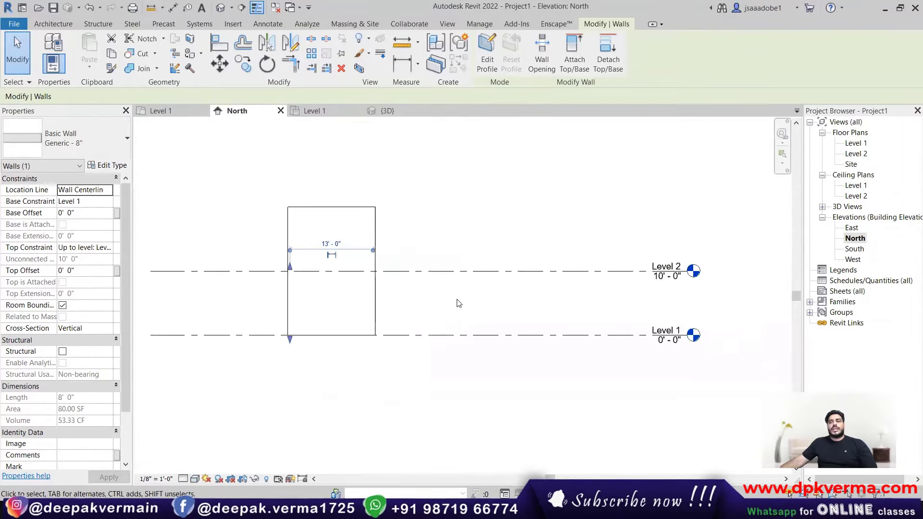
key("Escape")
left_click(674, 285)
left_click(673, 277)
type("15")
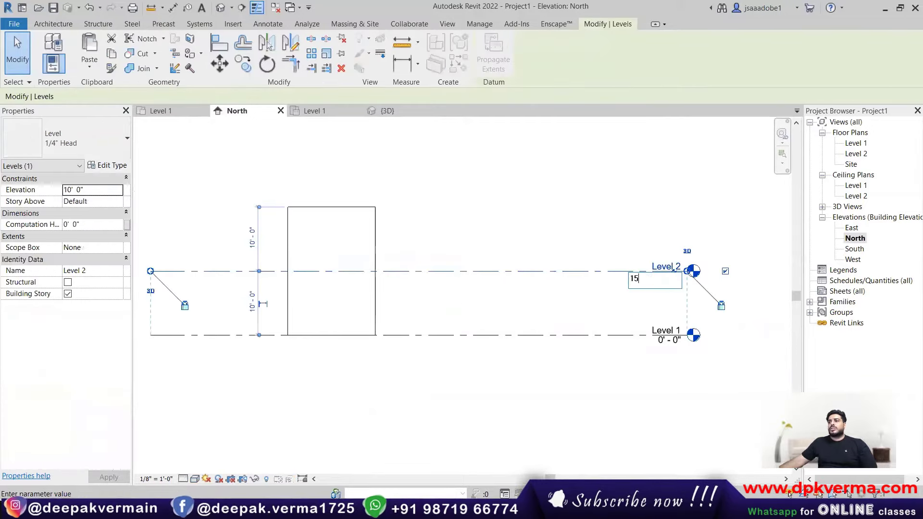
key("Return")
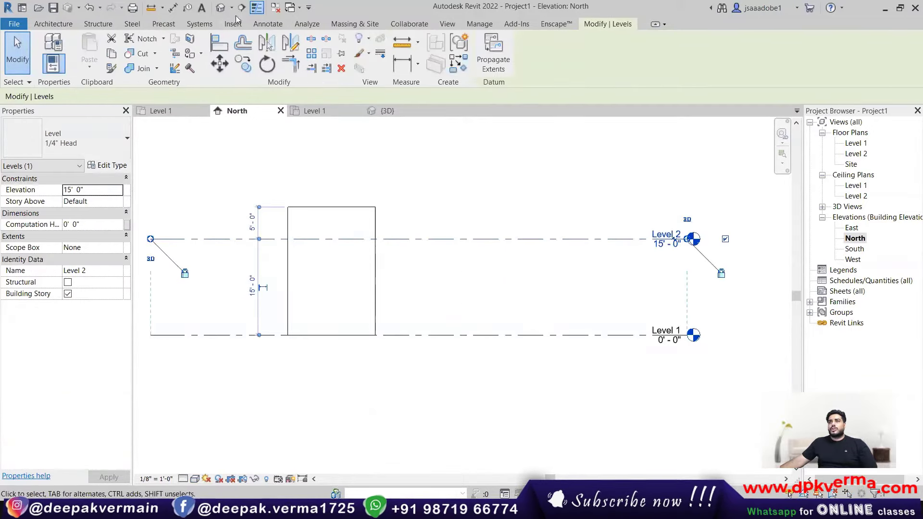
left_click(221, 9)
left_click(397, 272)
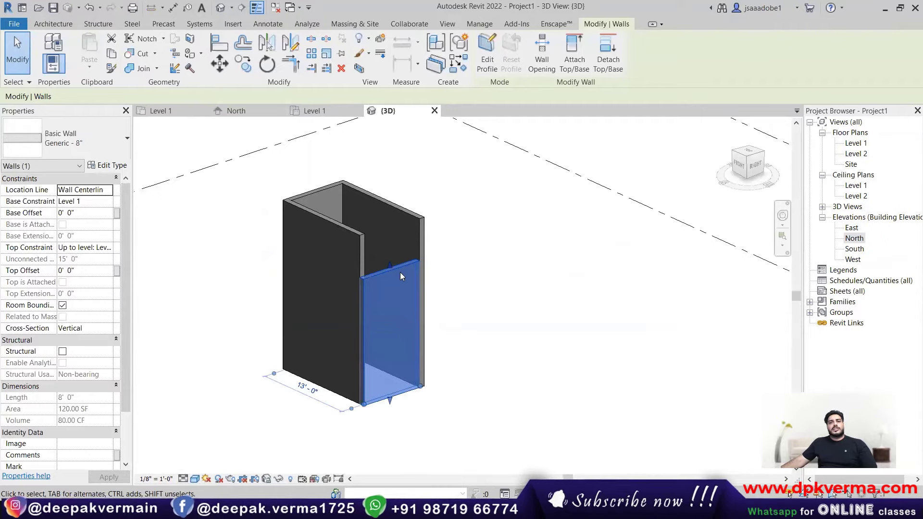
Step: Set Level 2's elevation to 10' in the North elevation and return to the 3D view
double_click(848, 240)
left_click(670, 249)
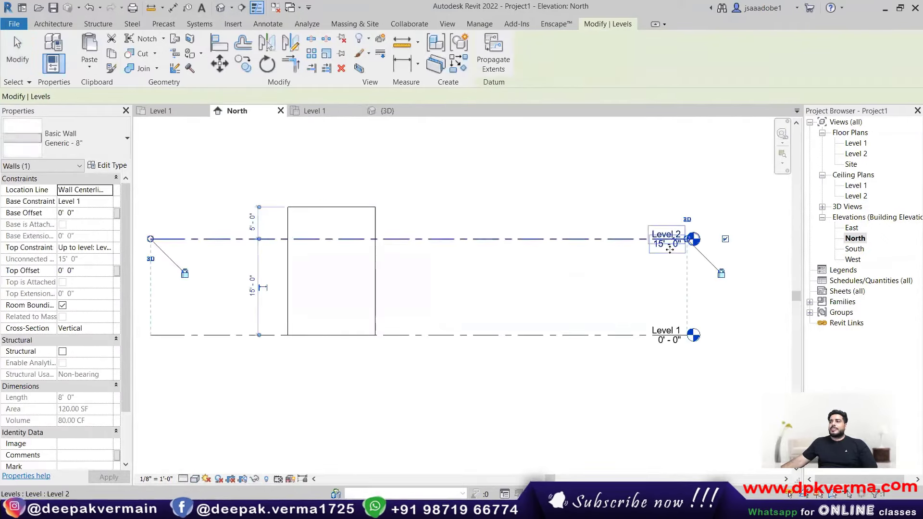
left_click(668, 245)
type("10")
key("Return")
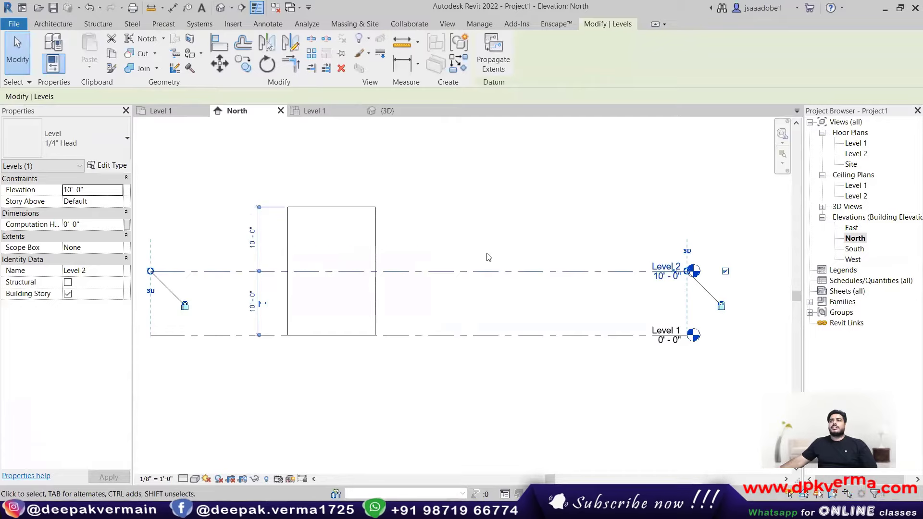
left_click(221, 8)
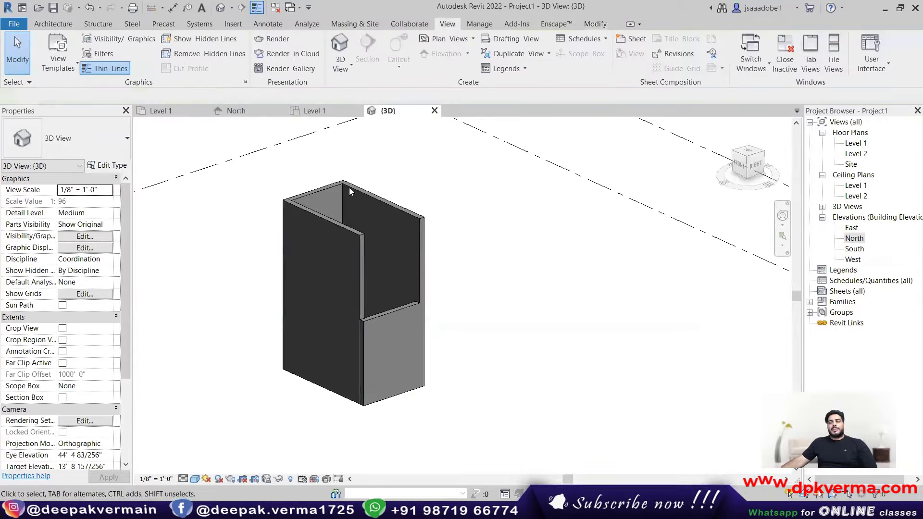
Step: Select the three taller walls together and constrain their tops up to Level 2
key("Tab")
left_click(315, 216)
left_click(104, 259)
type("10")
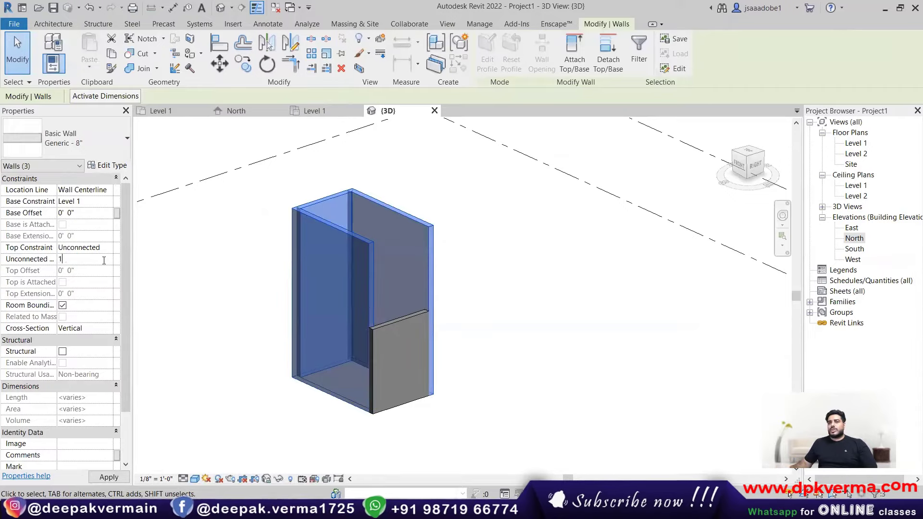
key("BackSpace")
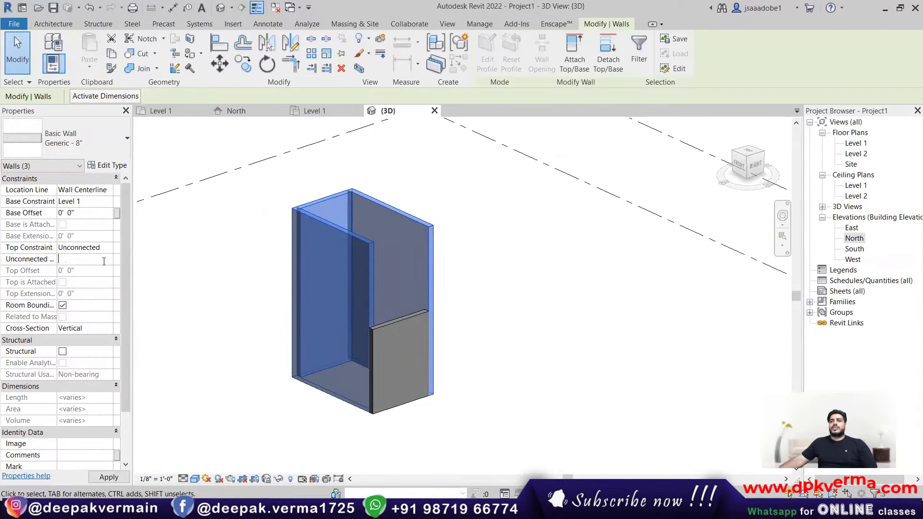
key("Return")
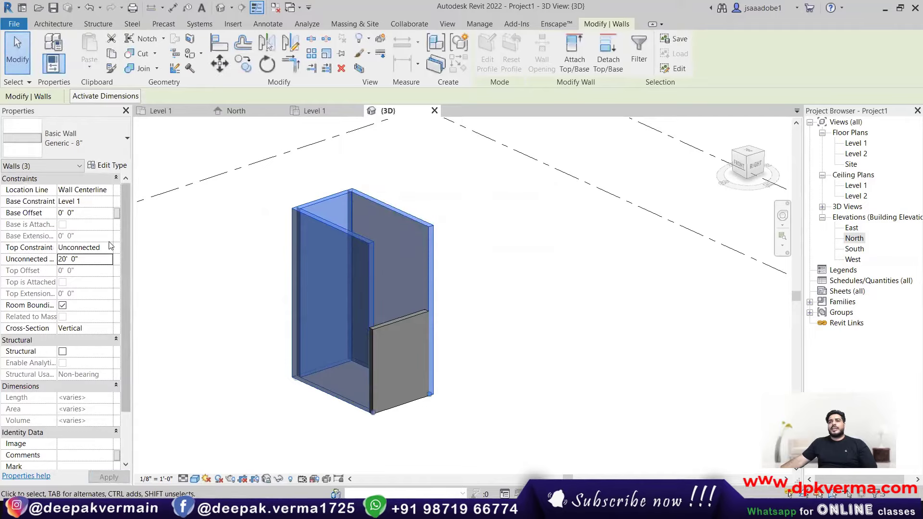
left_click(82, 247)
left_click(108, 247)
left_click(102, 279)
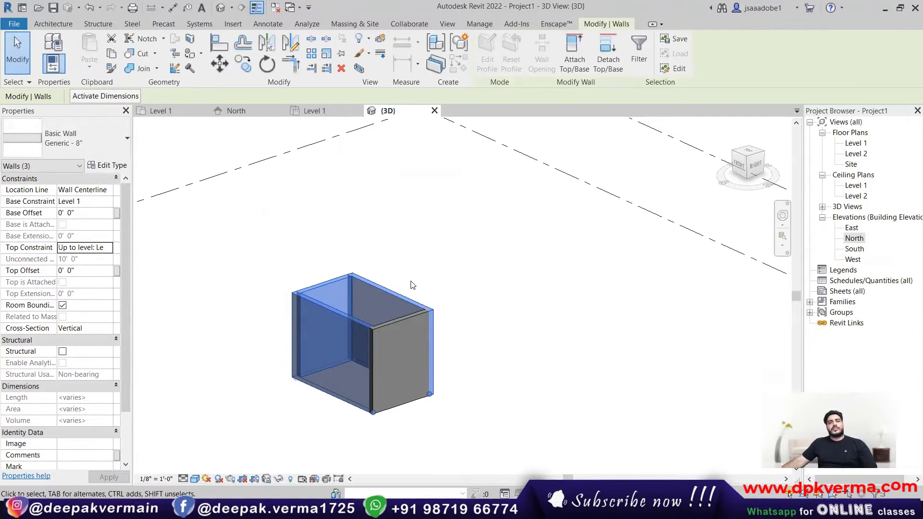
middle_click_drag(395, 320, 392, 291)
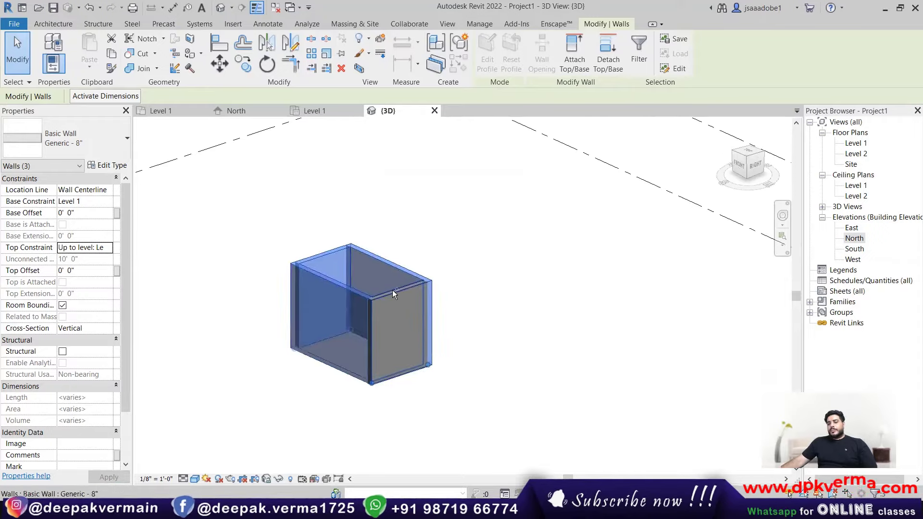
key("Escape")
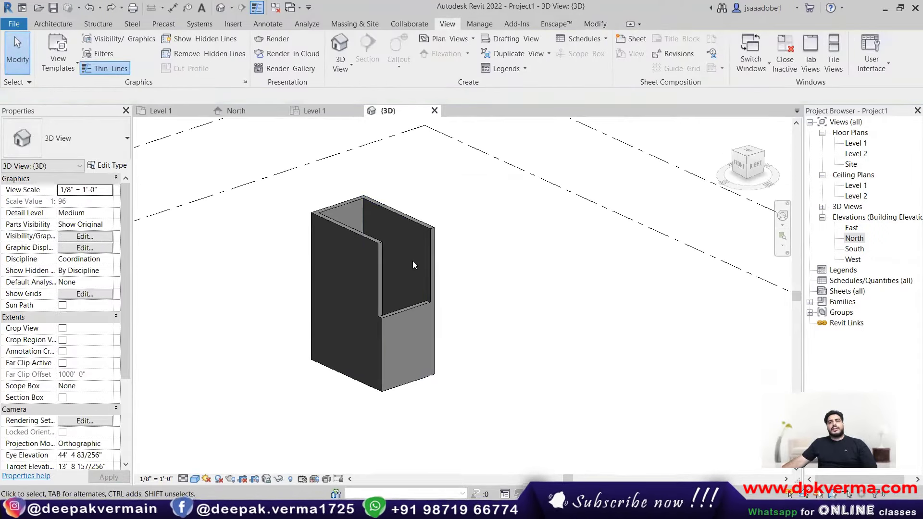
Step: Add the front wall and the three taller walls one by one to a single selection, and clear it
left_click(414, 308)
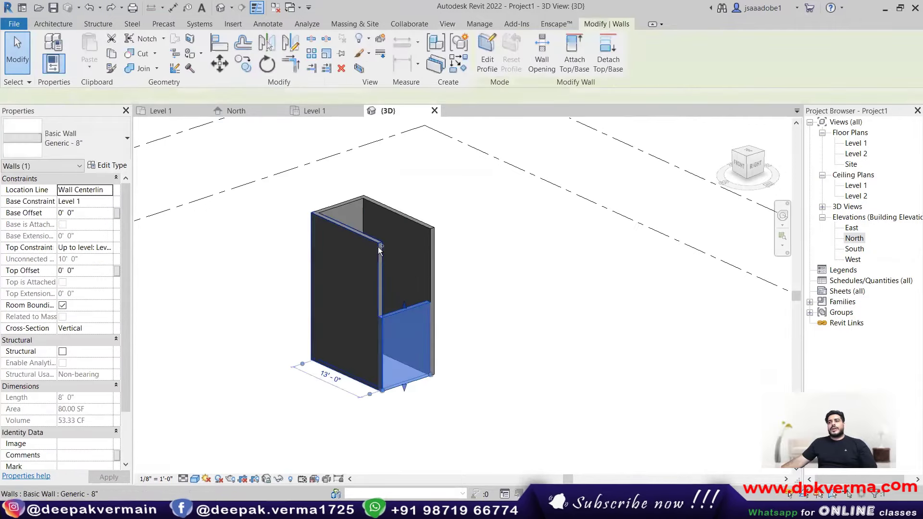
left_click(377, 246, "ctrl")
left_click(353, 203, "ctrl")
left_click(391, 209, "ctrl")
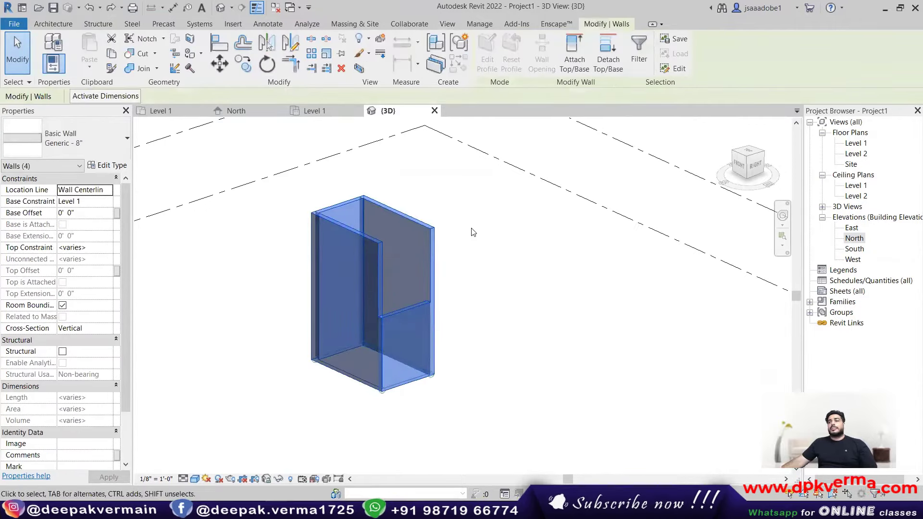
key("Escape")
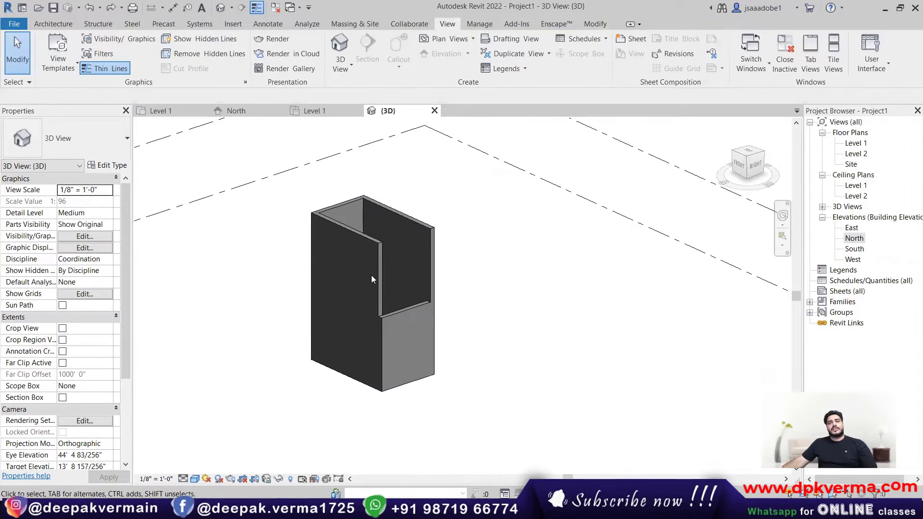
Step: In the Level 1 floor plan, start the Wall tool with the wall height set up to Level 2
scroll(371, 274, "down", 1)
middle_click_drag(357, 292, 318, 294)
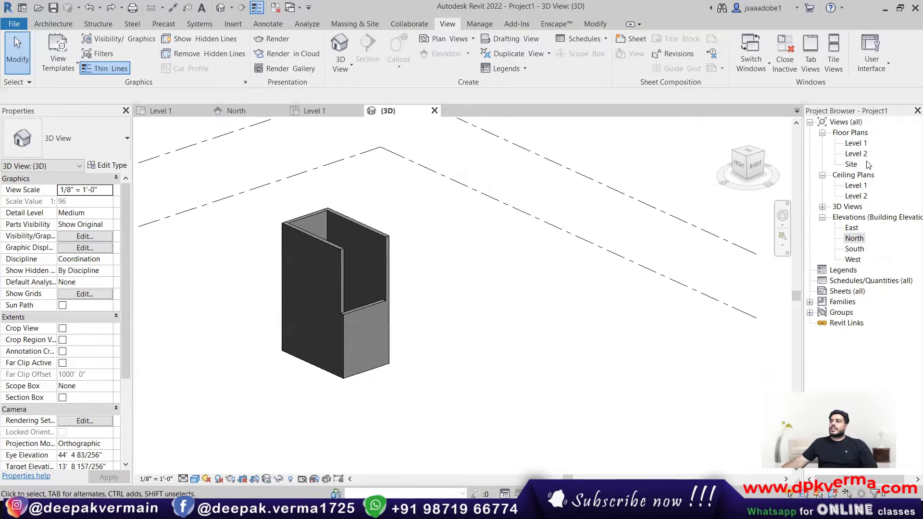
double_click(858, 144)
scroll(426, 303, "down", 2)
middle_click_drag(427, 303, 308, 256)
left_click(53, 24)
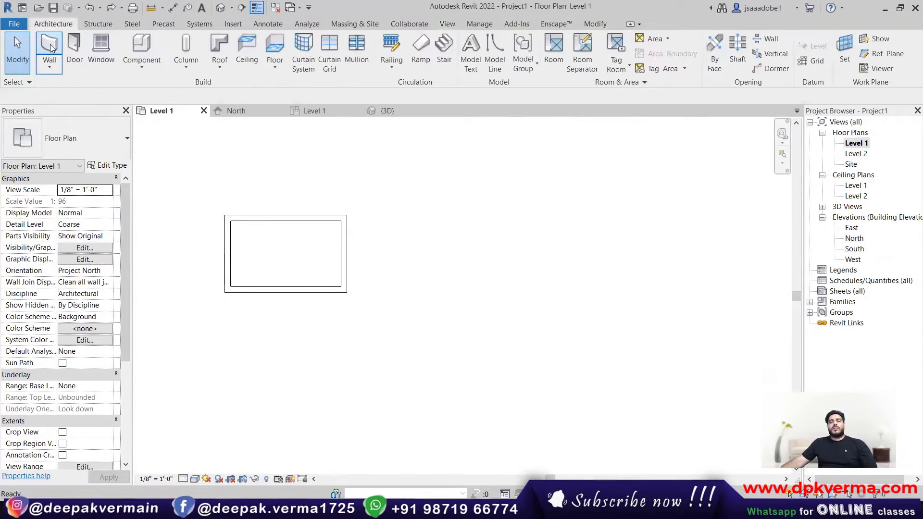
left_click(50, 44)
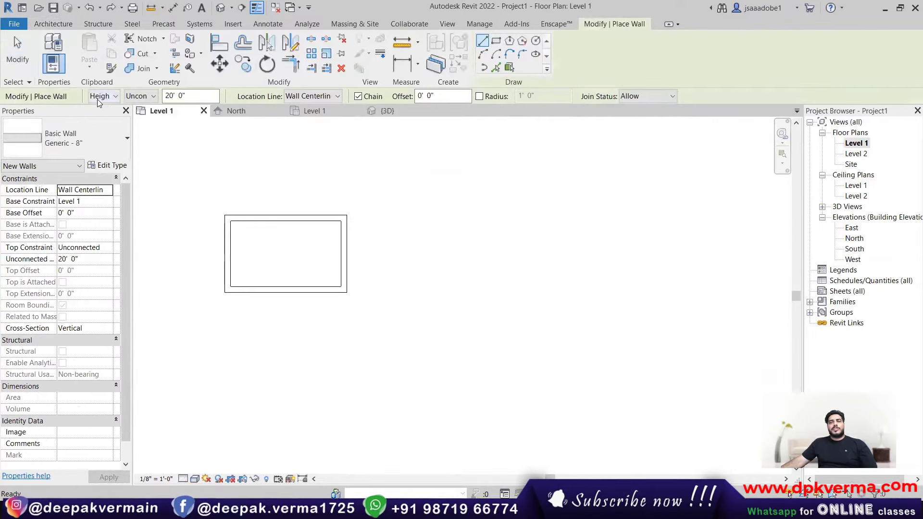
left_click(147, 99)
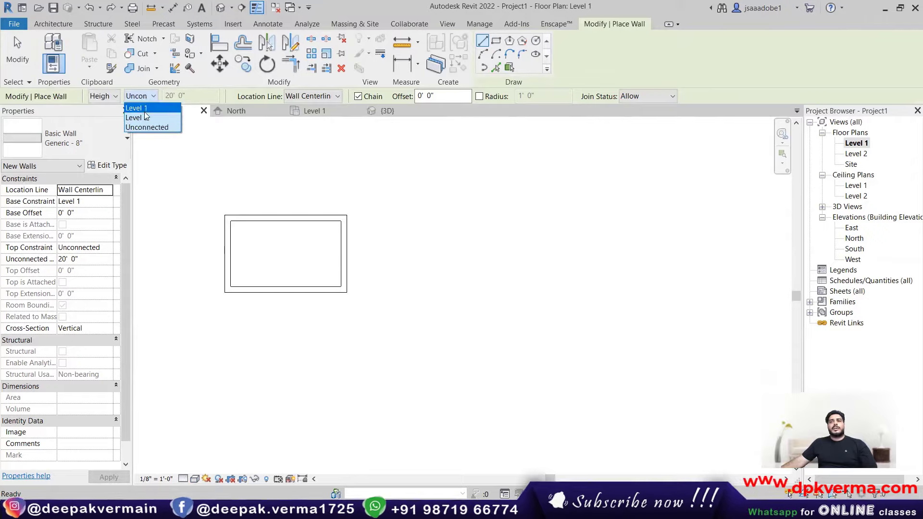
left_click(143, 118)
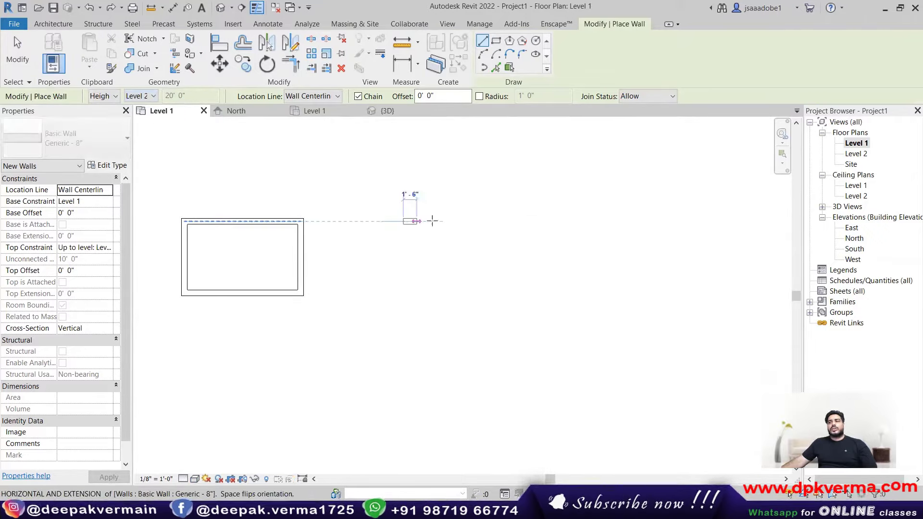
Step: Draw a closed rectangle of four walls, about 15' by 13'-6", beside the existing box and aligned with its upper wall
left_click(403, 221)
left_click(538, 221)
left_click(537, 342)
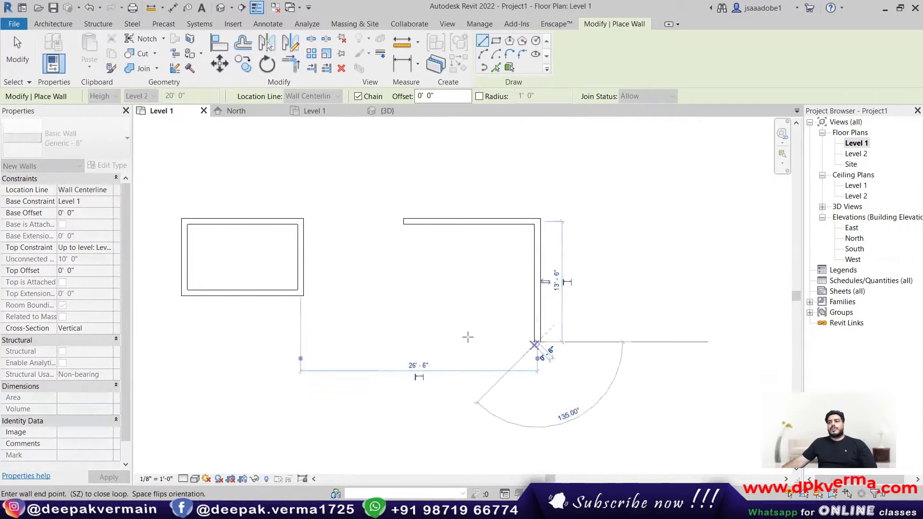
left_click(403, 342)
left_click(404, 221)
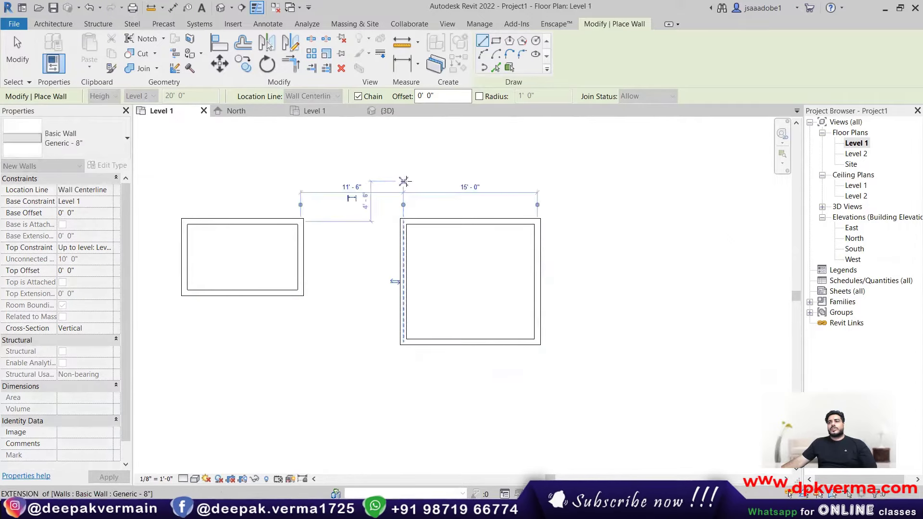
Step: Leave the Wall tool, inspect the new box beside the first one in 3D, and return to the Level 1 floor plan
key("Escape")
key("Escape")
left_click(221, 10)
scroll(425, 307, "down", 1)
middle_click_drag(450, 330, 440, 248)
scroll(381, 245, "up", 2)
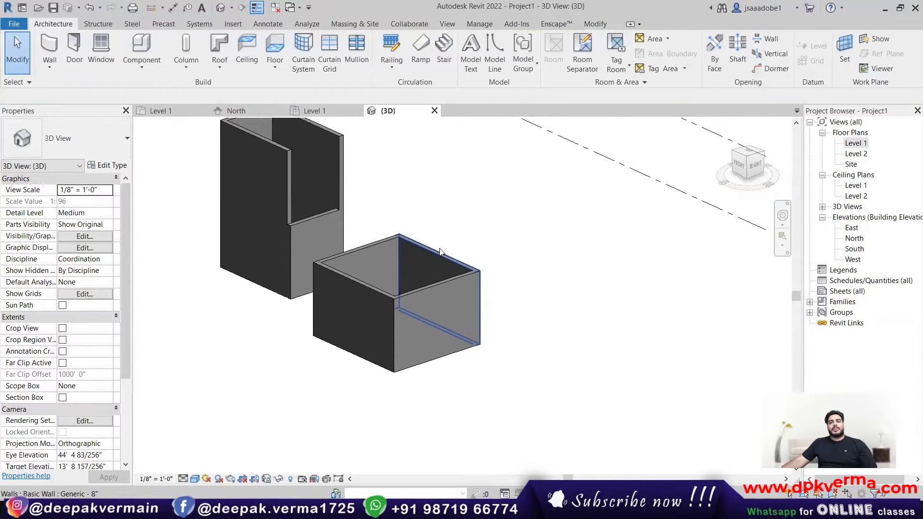
double_click(855, 143)
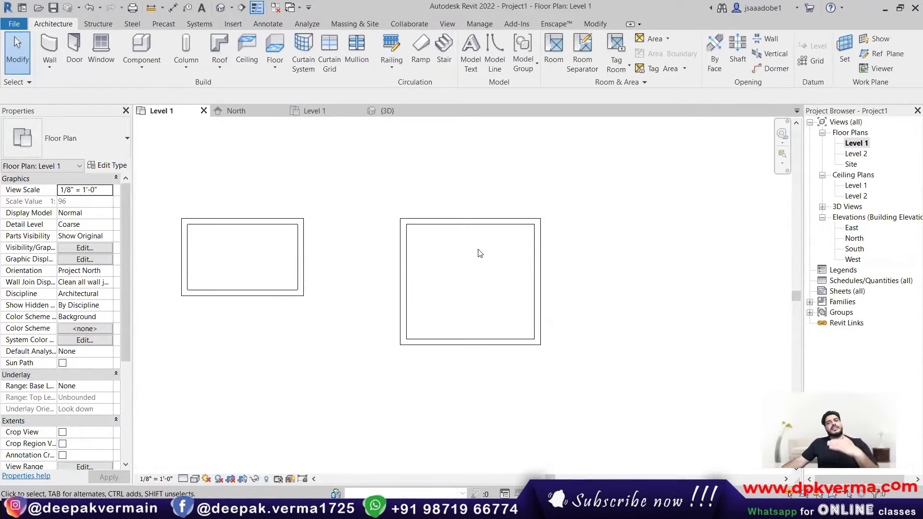
left_click(52, 51)
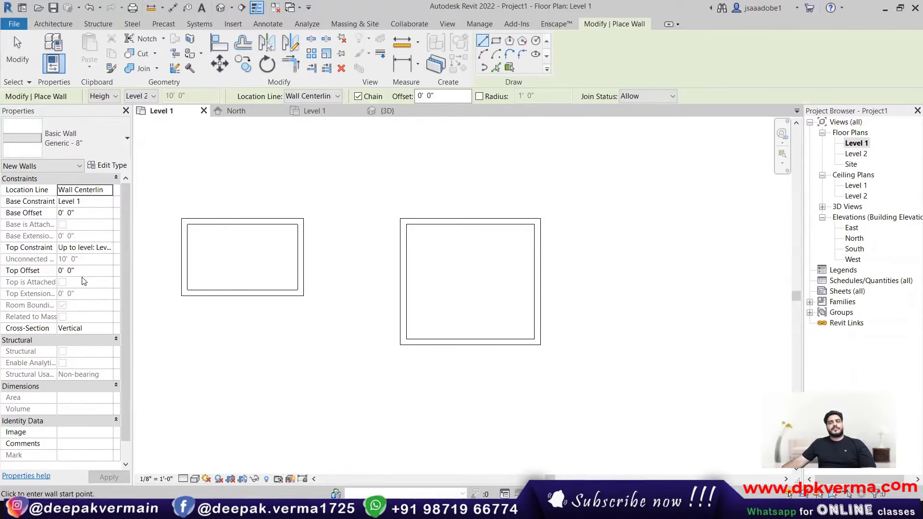
scroll(510, 299, "down", 2)
middle_click_drag(509, 299, 341, 253)
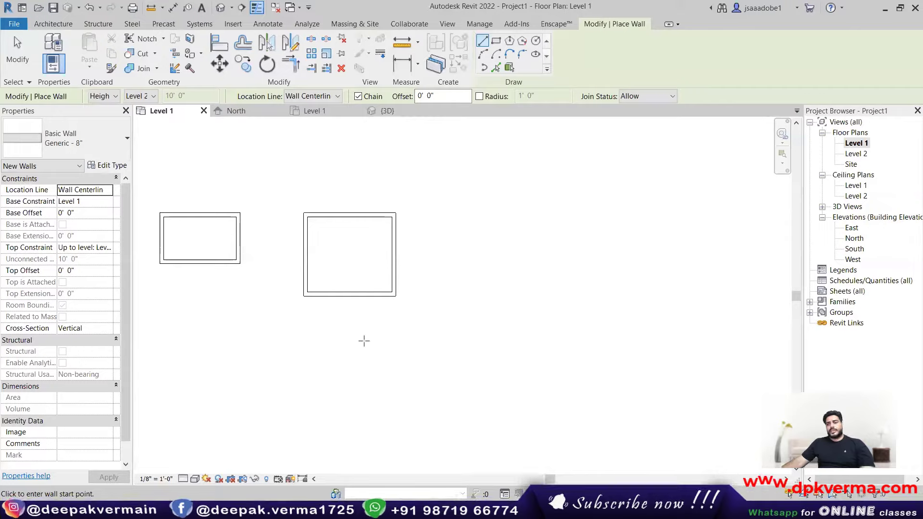
key("Escape")
key("Escape")
Step: Select all the walls of both boxes in the Level 1 floor plan and delete them
middle_click_drag(254, 238, 280, 245)
left_click_drag(183, 197, 469, 332)
key("Delete")
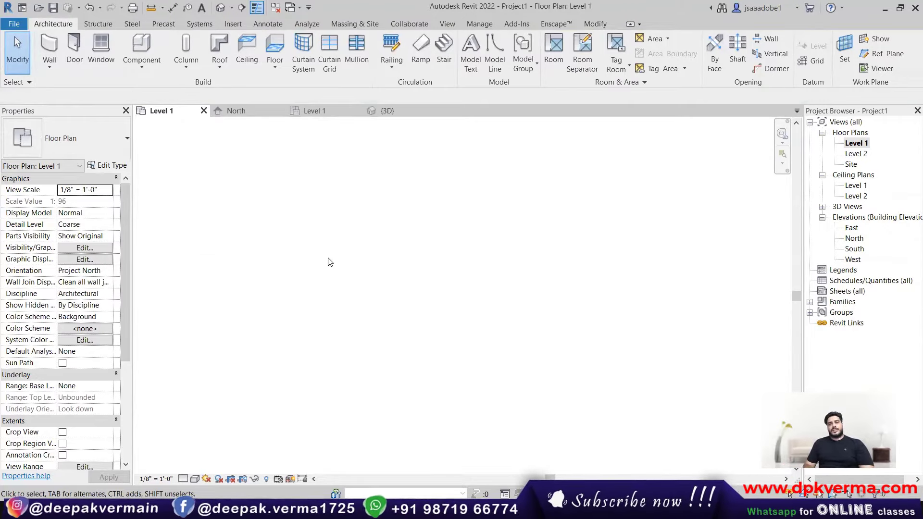
Step: Draw a horizontal Generic - 8" wall 15' long up to Level 2, with the location line on Wall Centerline
left_click(50, 50)
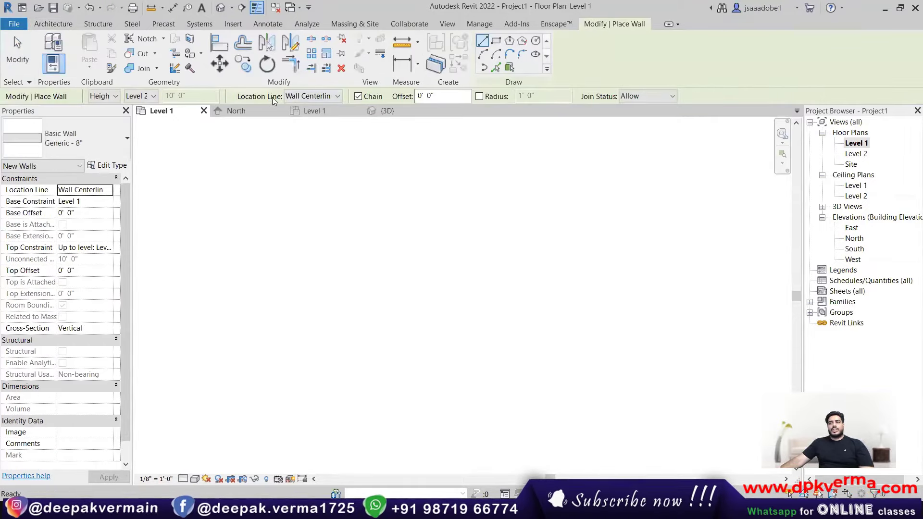
left_click(308, 97)
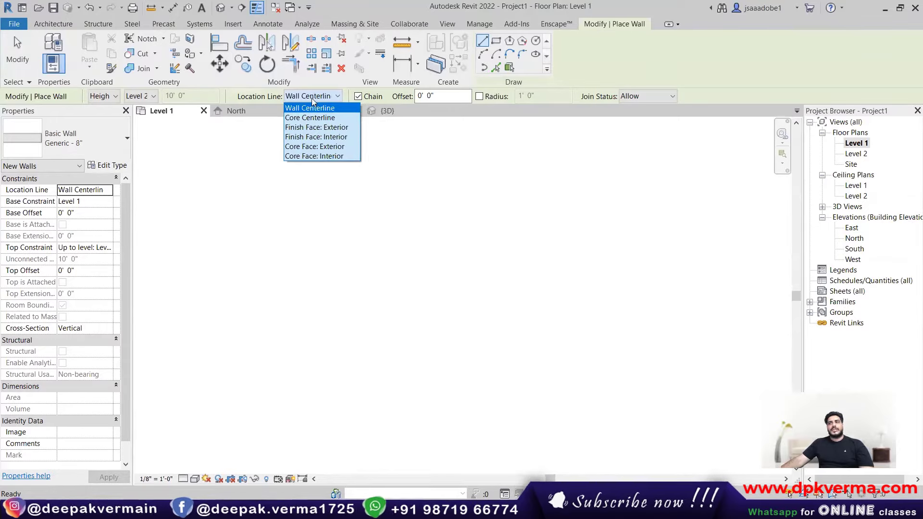
left_click(311, 98)
left_click(291, 231)
scroll(332, 234, "up", 2)
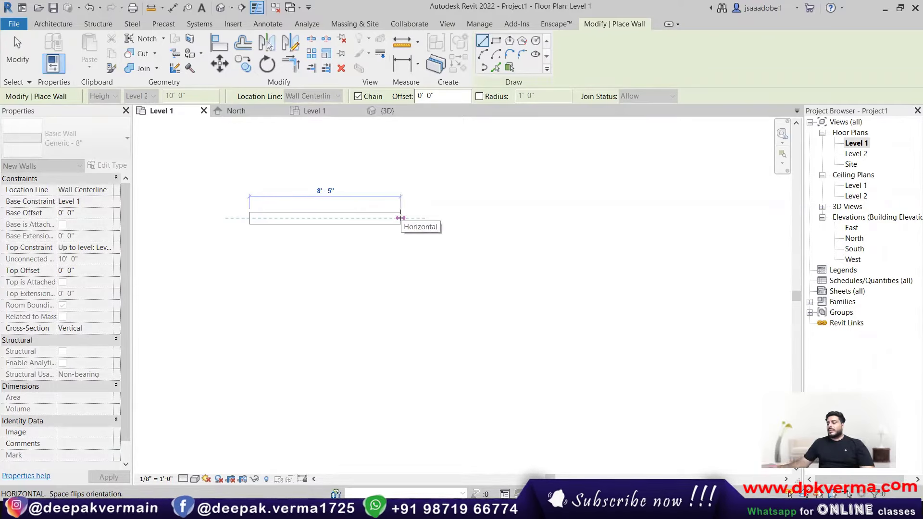
type("15")
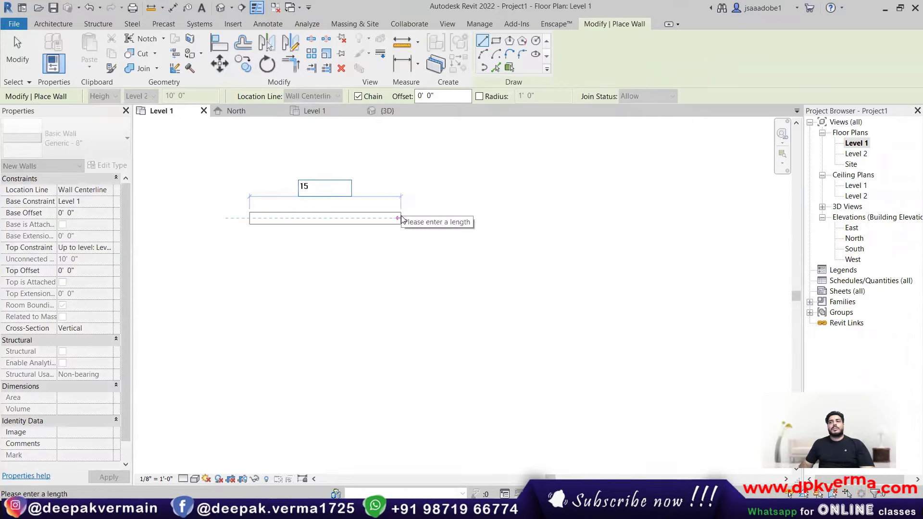
key("Return")
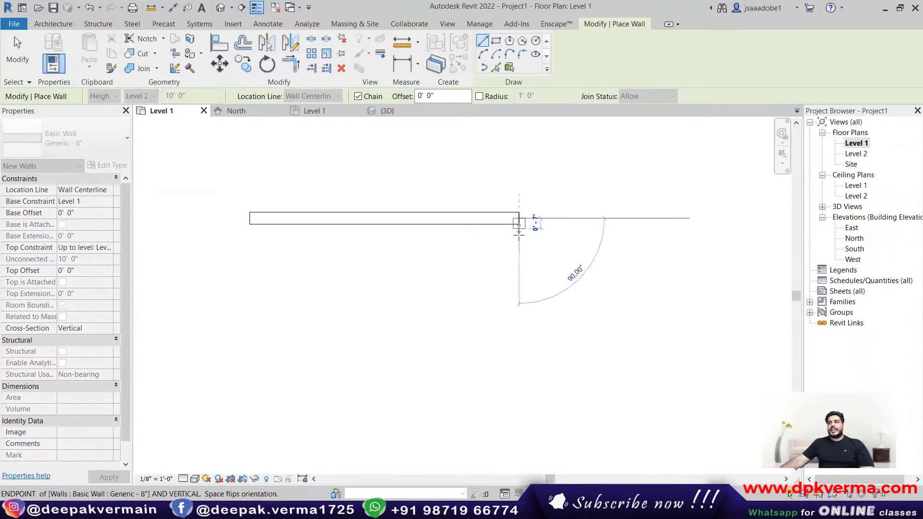
Step: Continue the chain with a 15' vertical wall and two more walls to close a 15' by 15' square, and end the Wall tool
scroll(520, 277, "down", 1)
middle_click_drag(520, 277, 526, 248)
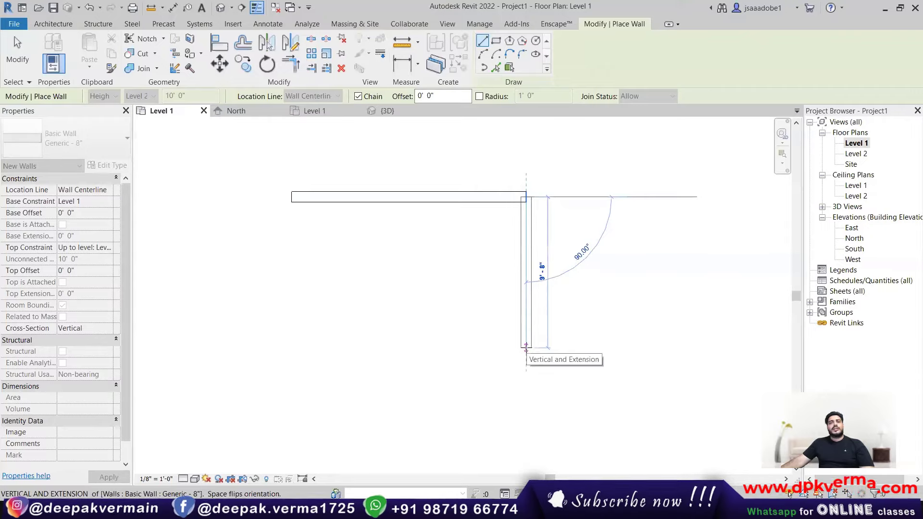
type("15")
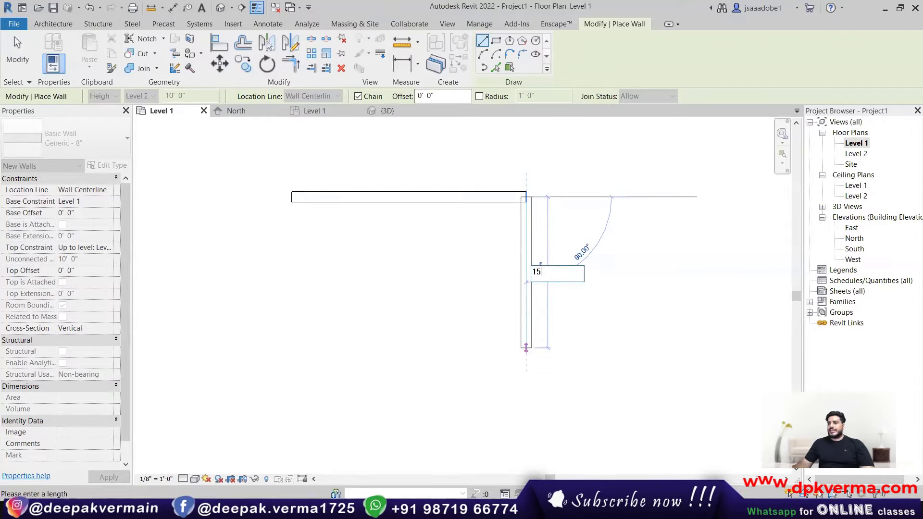
key("Return")
scroll(526, 346, "down", 2)
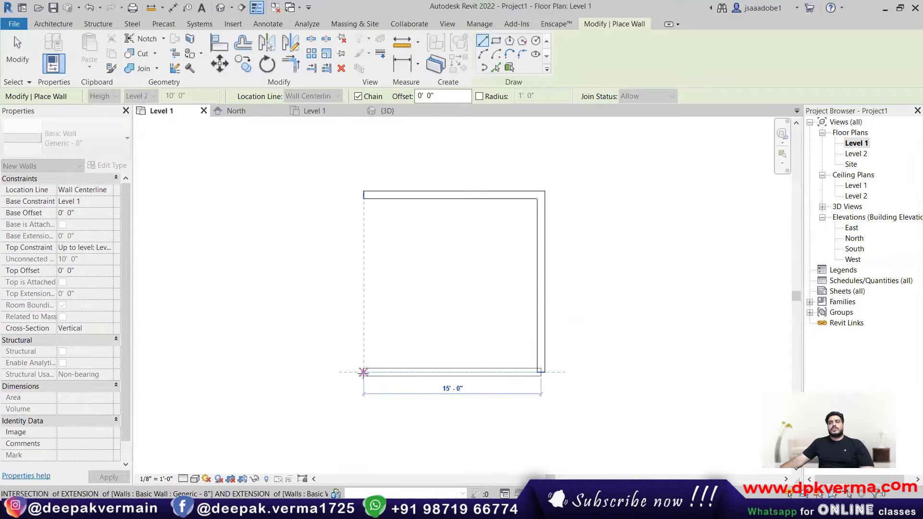
left_click(363, 372)
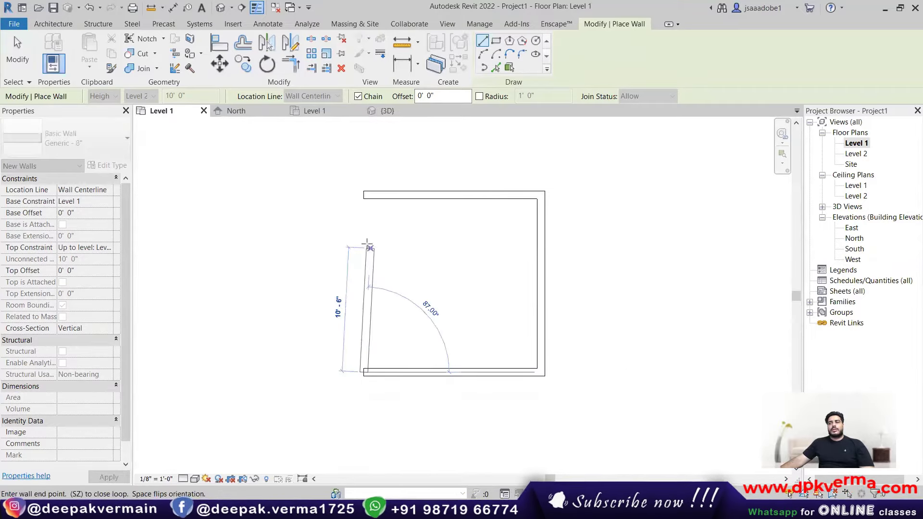
key("Escape")
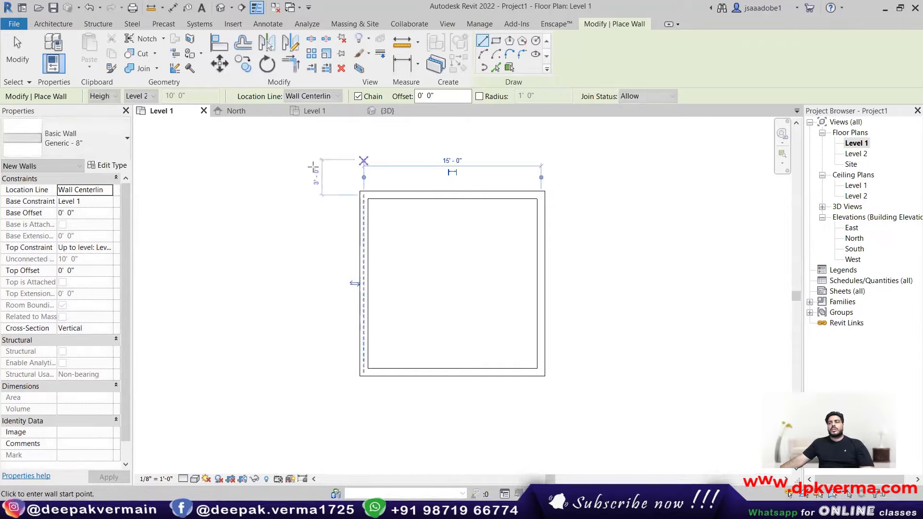
right_click(245, 188)
left_click(264, 194)
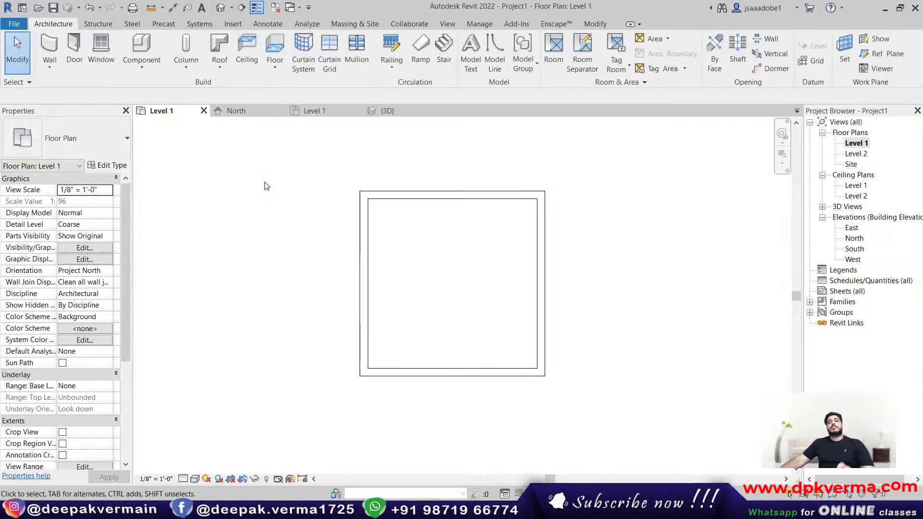
Step: Start a floor and sketch a rectangular boundary about 14'-4" by 4'-3" against the inner faces along the upper wall
scroll(277, 237, "down", 2)
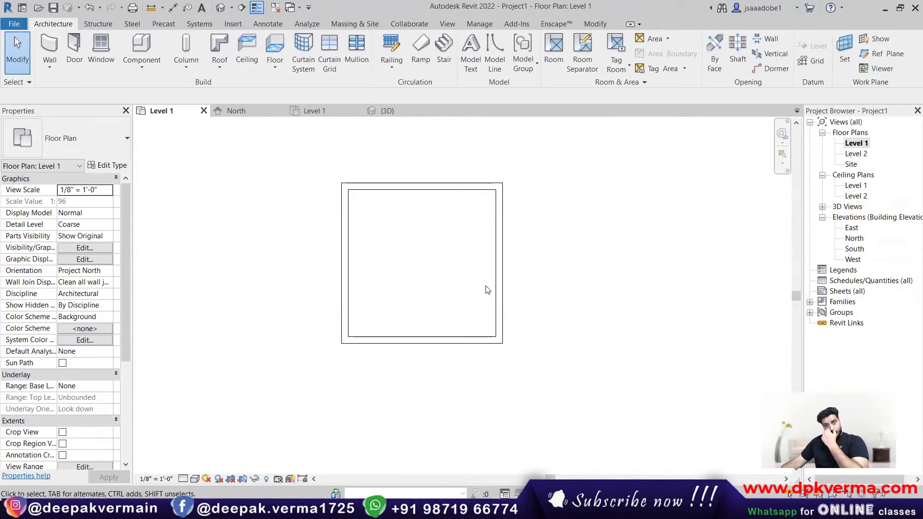
left_click(275, 67)
left_click(298, 88)
left_click(588, 40)
left_click(348, 189)
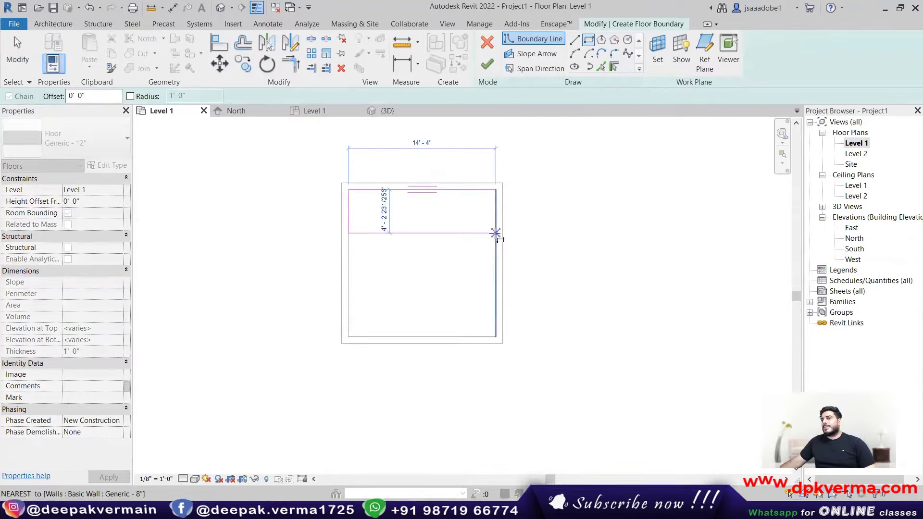
left_click(495, 233)
key("Escape")
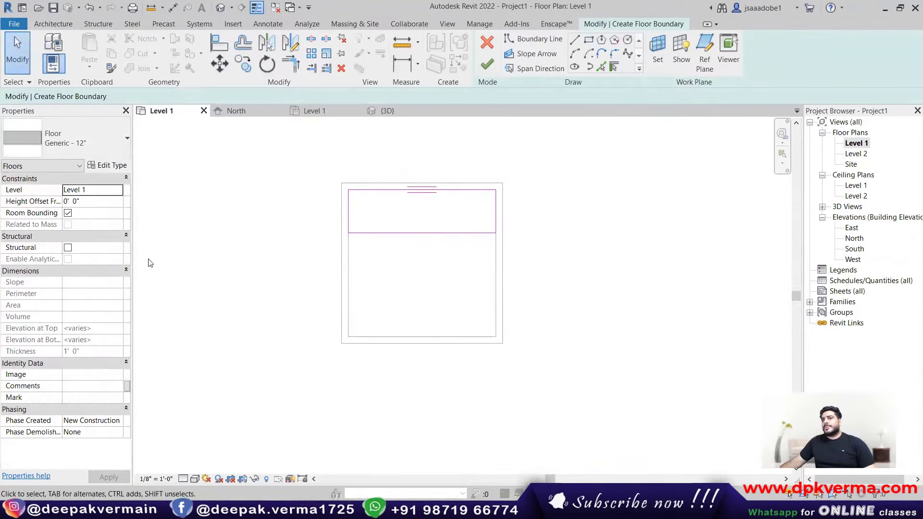
Step: Set the floor's height offset from level to 3', finish the floor, and view it inside the walls in 3D
left_click(96, 201)
type("3")
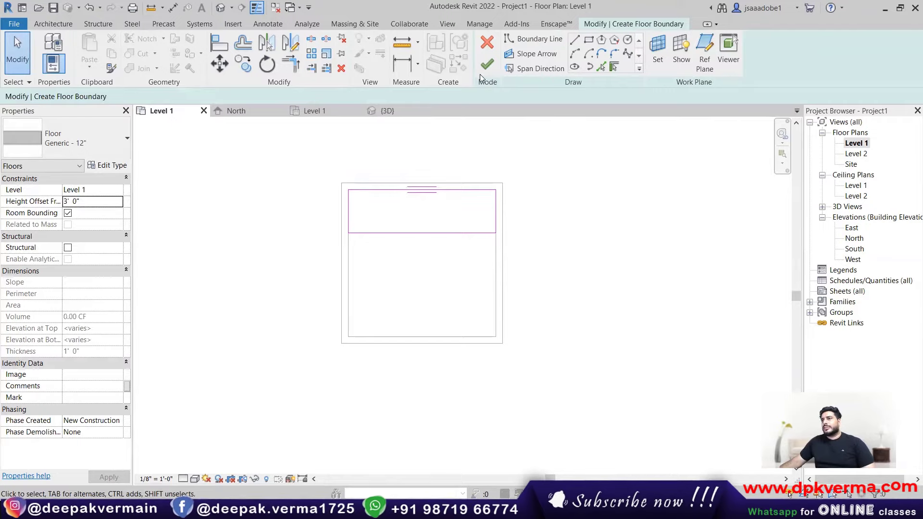
left_click(487, 64)
left_click(220, 8)
middle_click_drag(452, 327, 370, 337, "shift")
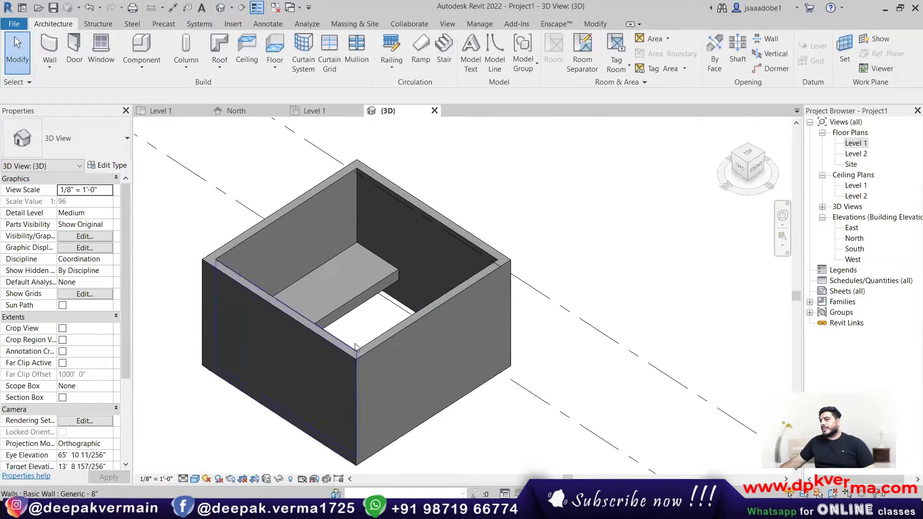
Step: Delete the raised floor inside the walls and return to the Level 1 floor plan
left_click(347, 306)
key("Delete")
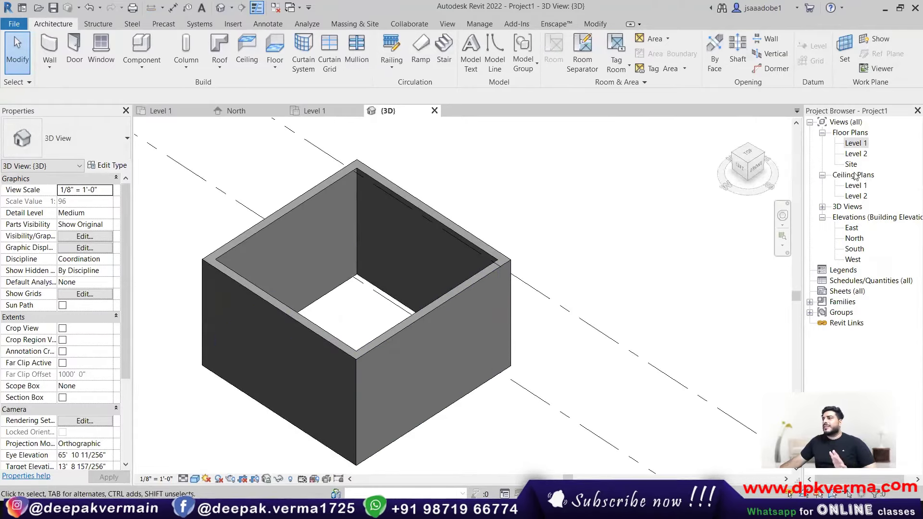
double_click(861, 143)
middle_click_drag(446, 252, 401, 261)
scroll(373, 227, "up", 1)
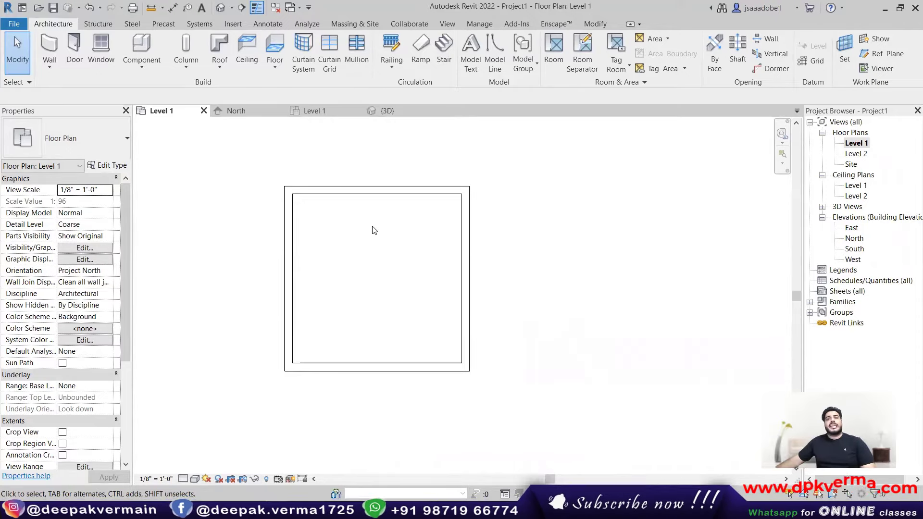
scroll(369, 241, "up", 2)
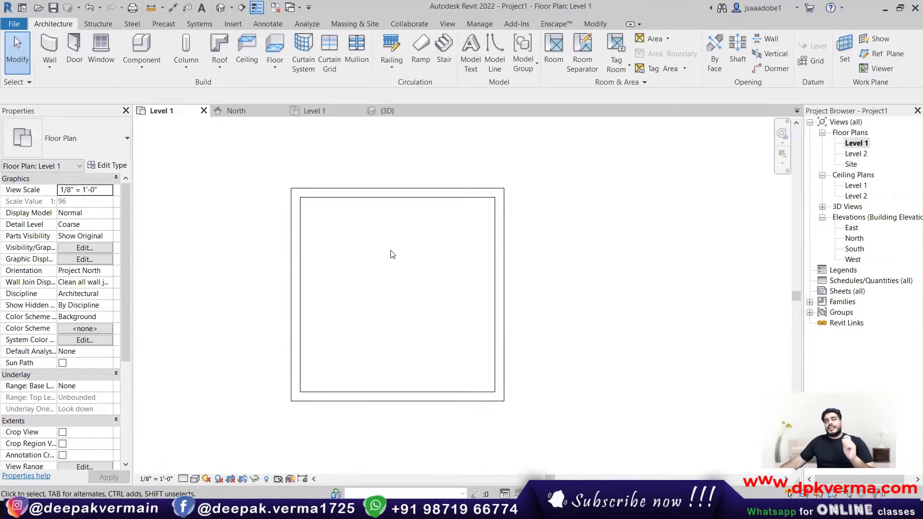
middle_click_drag(377, 255, 368, 248)
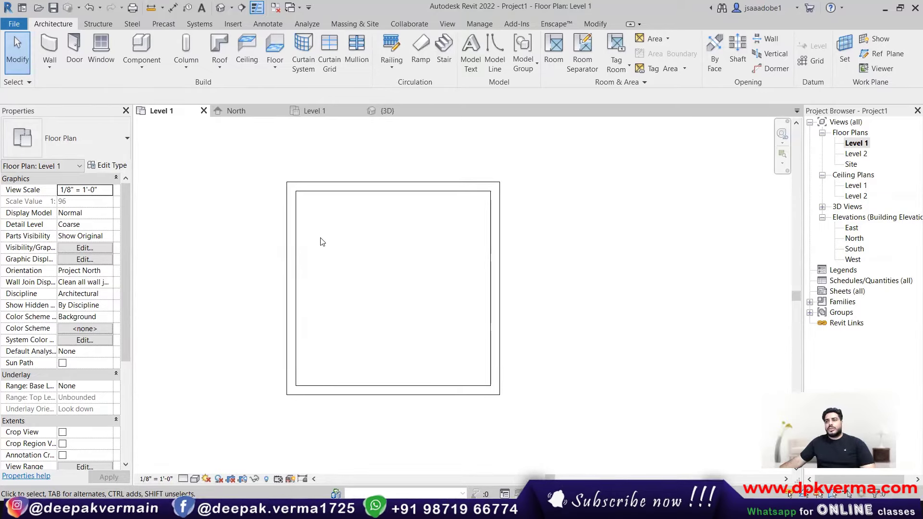
Step: Select the square's left, upper and right walls one at a time to check the dimensions between wall centerlines
left_click(290, 235)
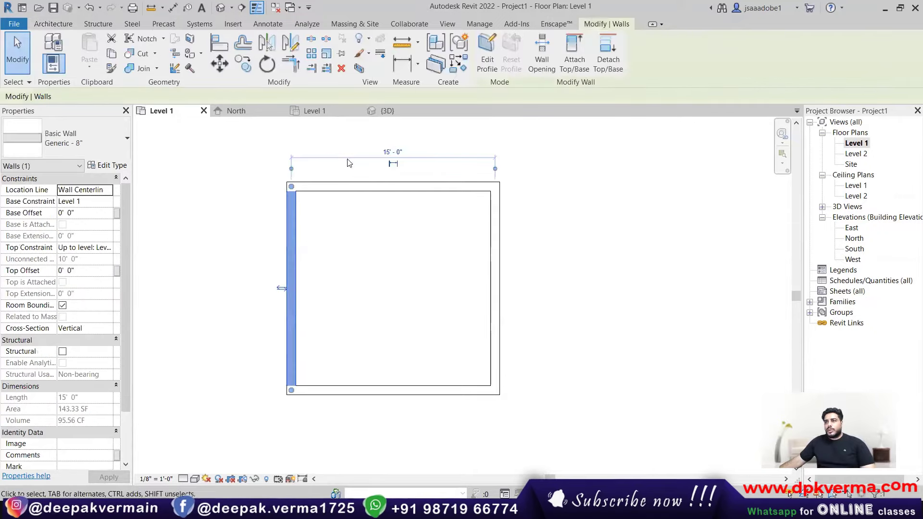
left_click(443, 186)
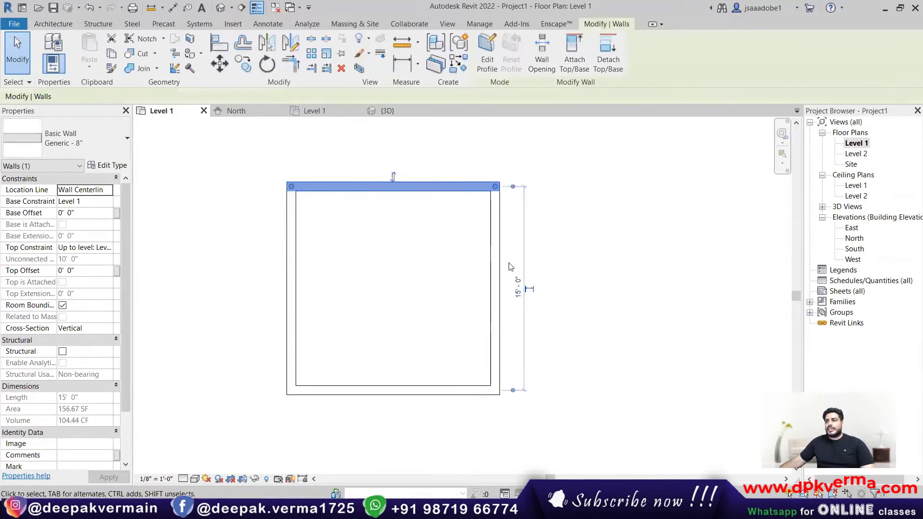
left_click(423, 243)
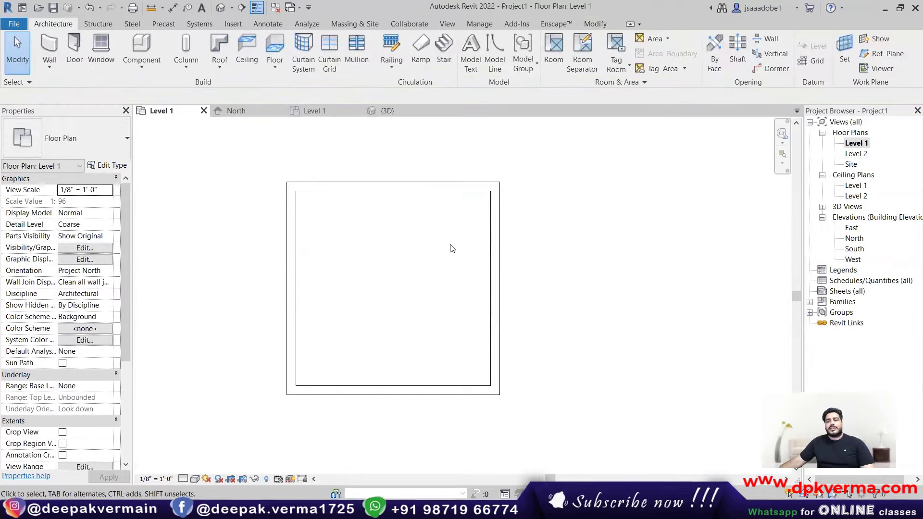
left_click(494, 247)
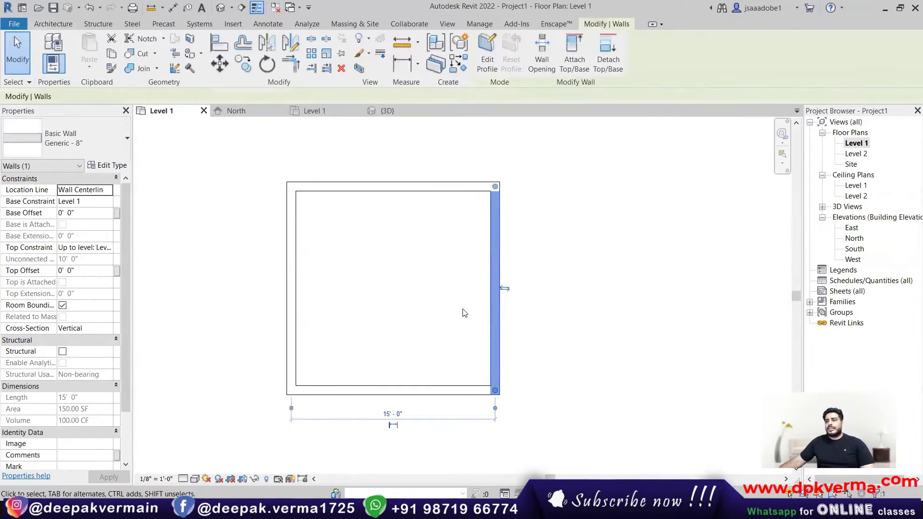
left_click(394, 258)
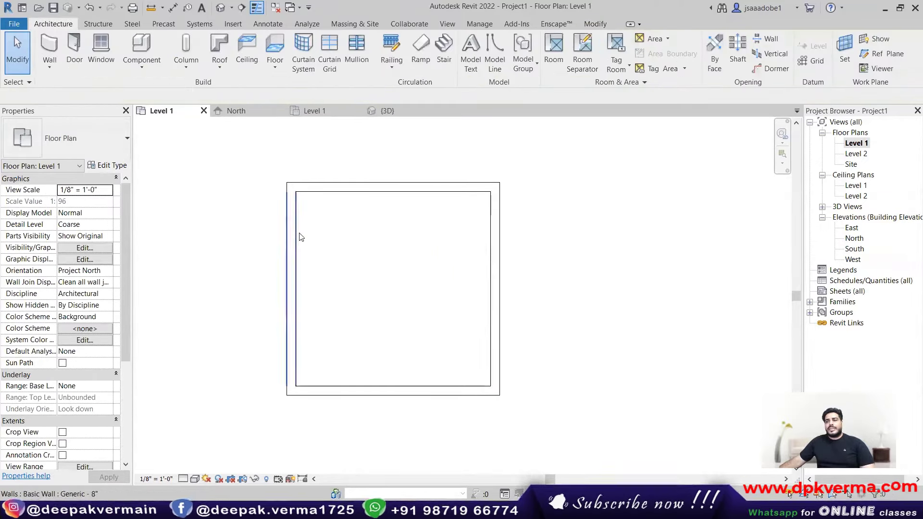
middle_click_drag(290, 230, 349, 233)
left_click(349, 233)
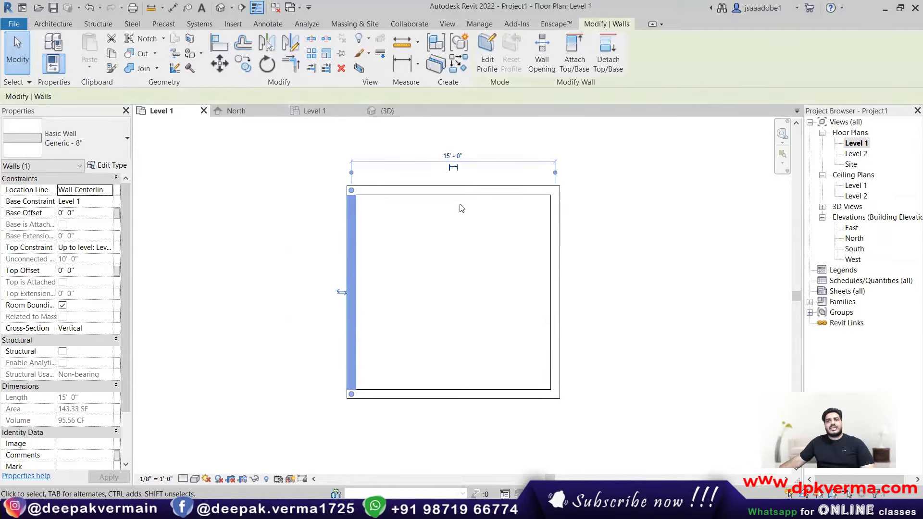
left_click(212, 208)
Step: Draw a separate horizontal wall about 6'-6" long to the left of the square, aligned with its upper wall
left_click(56, 38)
left_click(243, 190)
left_click(152, 189)
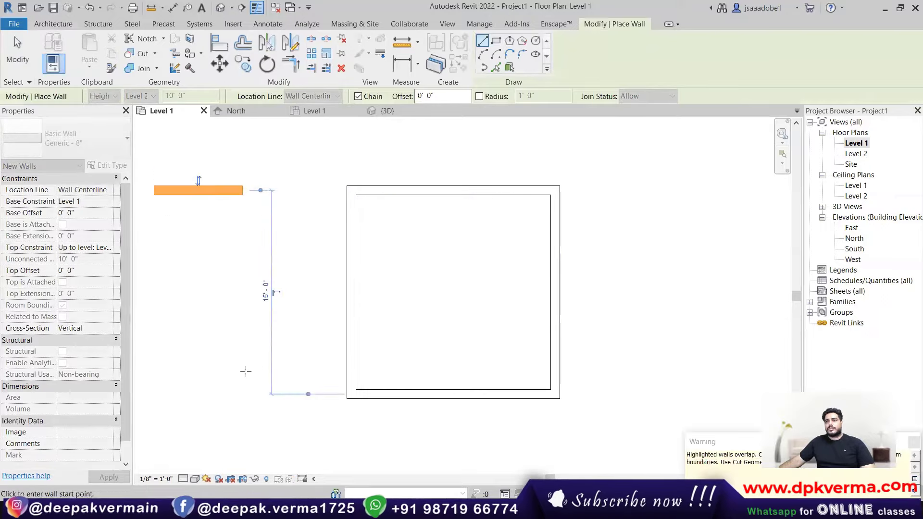
key("Escape")
key("Escape")
left_click(218, 194)
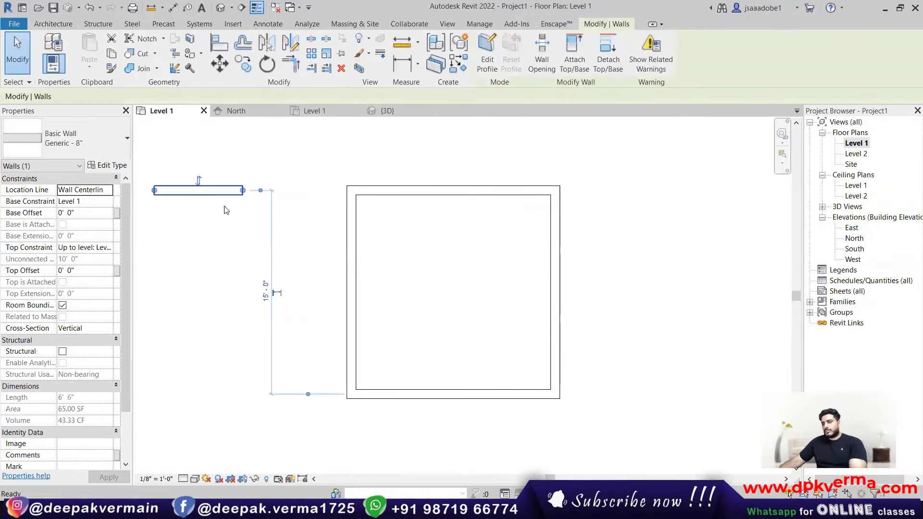
left_click(231, 206)
Step: Draw a vertical wall about 15' long down from the separate wall's right end, straighten it, and check its spacing from the square
left_click(48, 48)
left_click(243, 190)
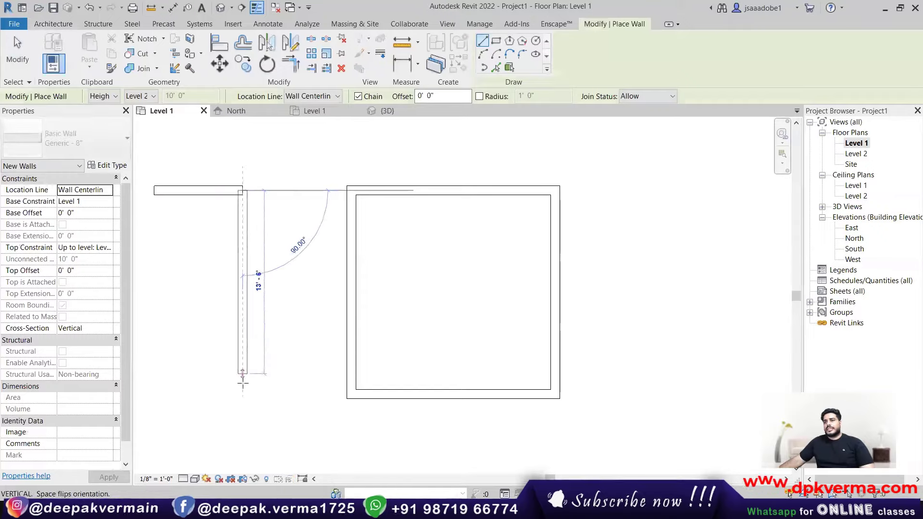
left_click(236, 393)
key("Escape")
left_click(237, 347)
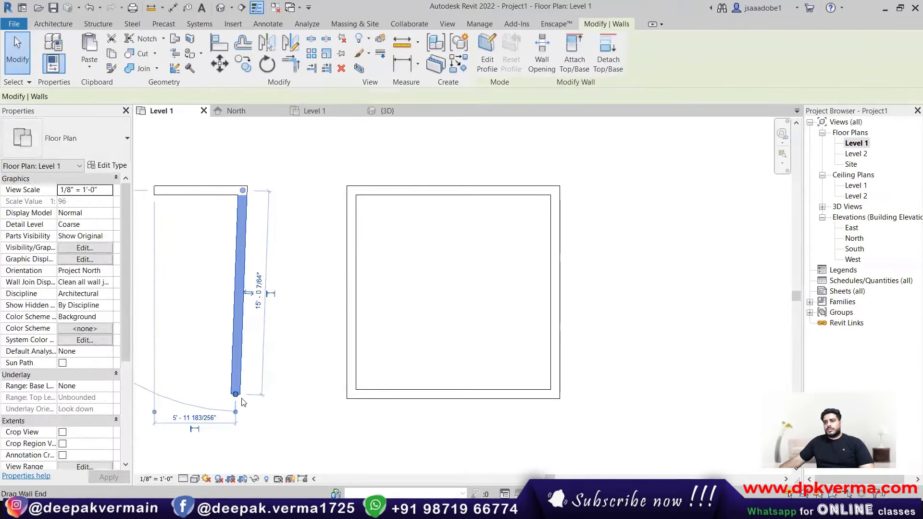
left_click_drag(236, 395, 243, 400)
left_click(304, 273)
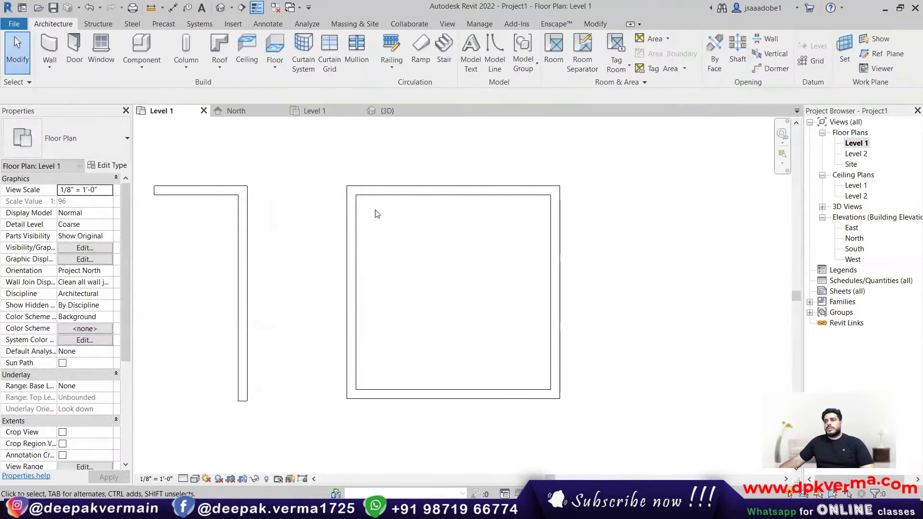
left_click(351, 230)
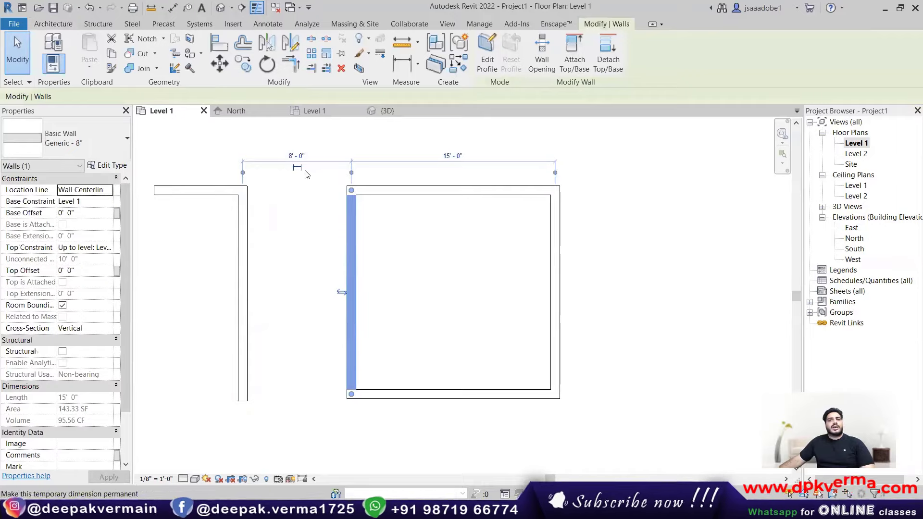
Step: Delete the two joined walls to the left of the square
left_click_drag(262, 218, 231, 191)
key("Delete")
scroll(499, 195, "up", 2)
middle_click_drag(499, 196, 421, 199)
scroll(413, 199, "down", 1)
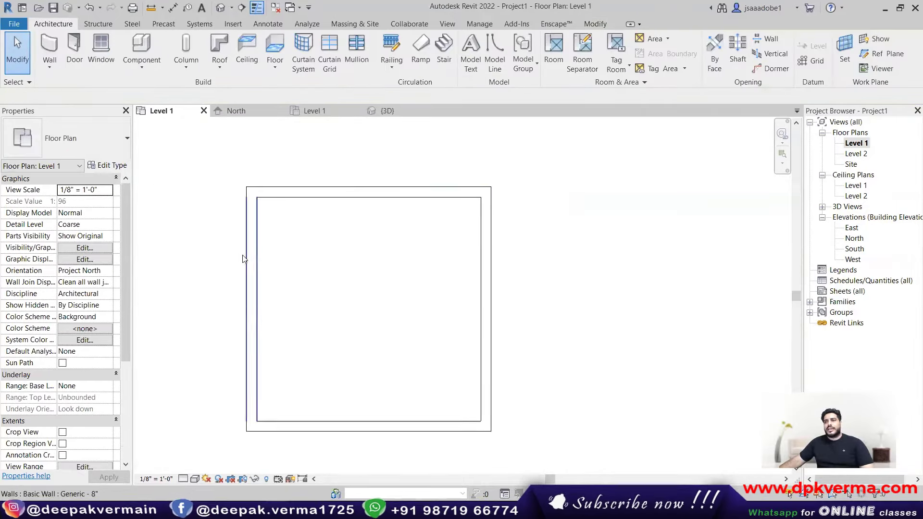
Step: Place an aligned dimension above the square between the left and right wall centerlines, and delete it
left_click(255, 247)
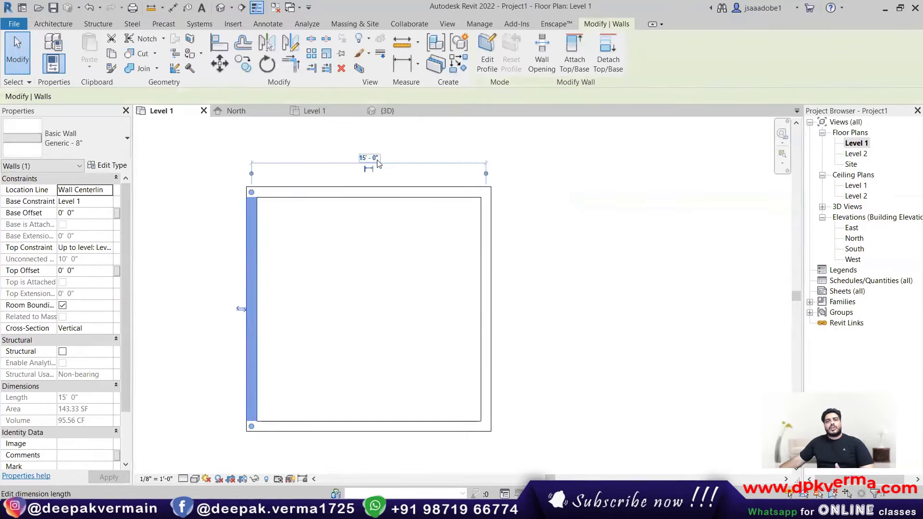
left_click(342, 230)
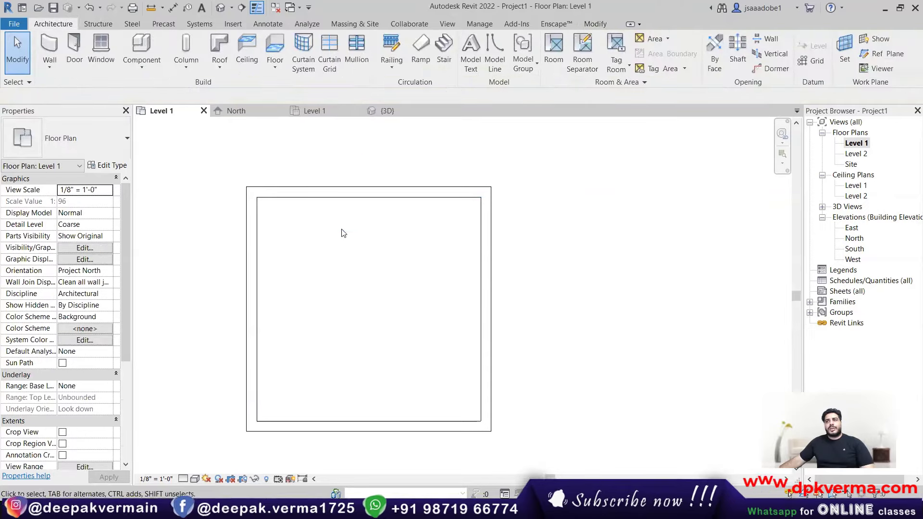
left_click(267, 25)
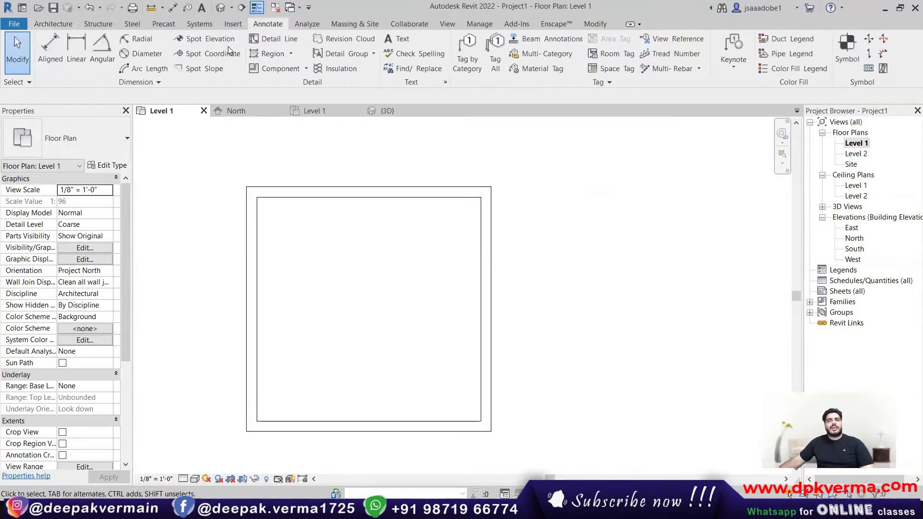
left_click(49, 55)
left_click(252, 216)
left_click(479, 218)
left_click(442, 166)
scroll(481, 207, "down", 1)
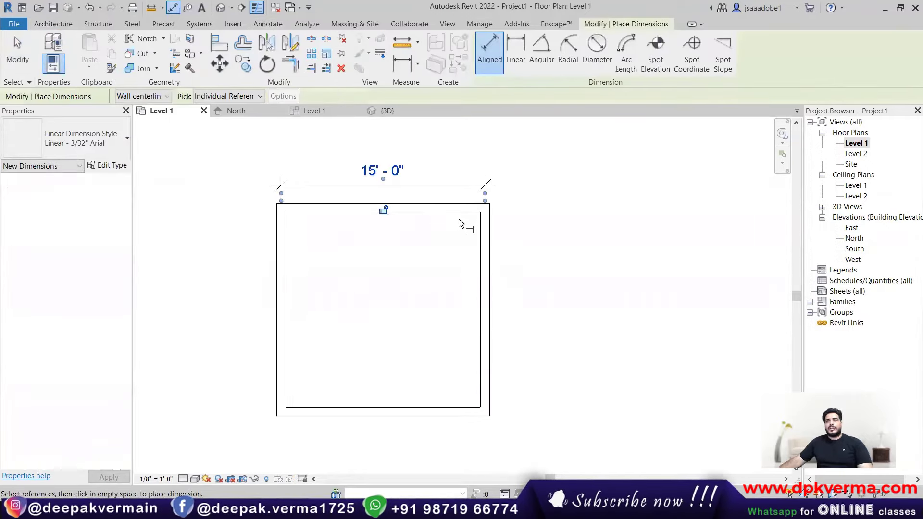
key("Escape")
key("Escape")
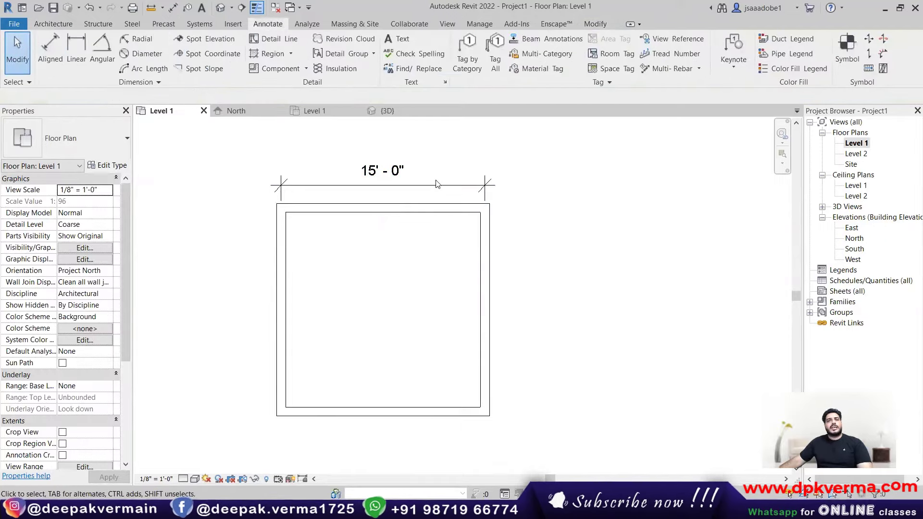
left_click(442, 185)
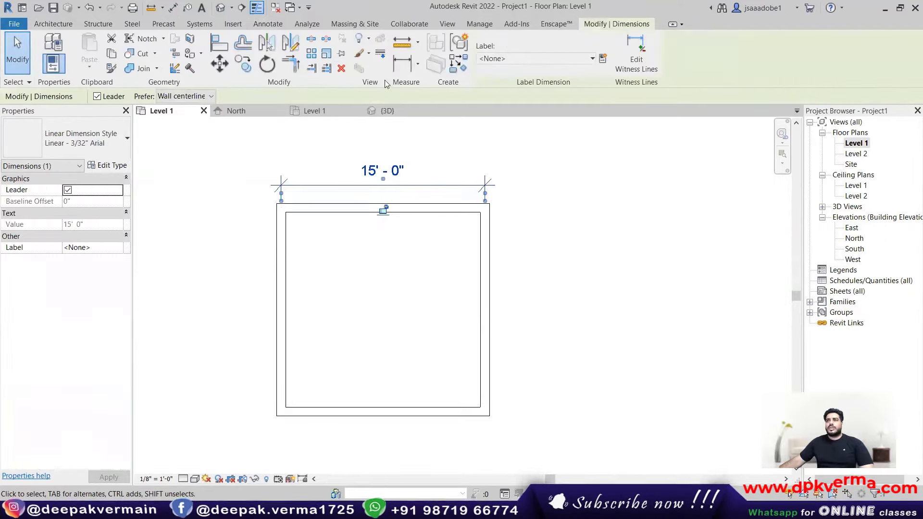
key("Delete")
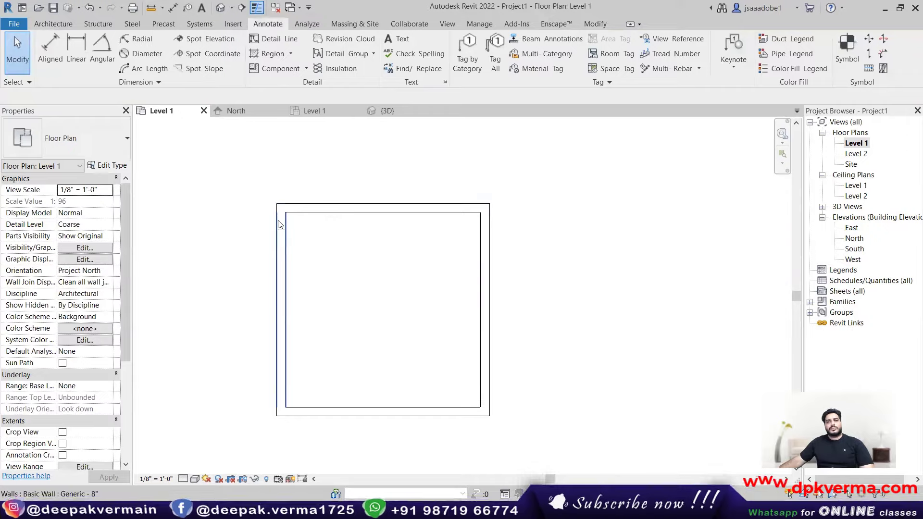
Step: Select the square's left wall and shift both witness lines of its temporary dimension to the inner wall faces
scroll(325, 278, "up", 1)
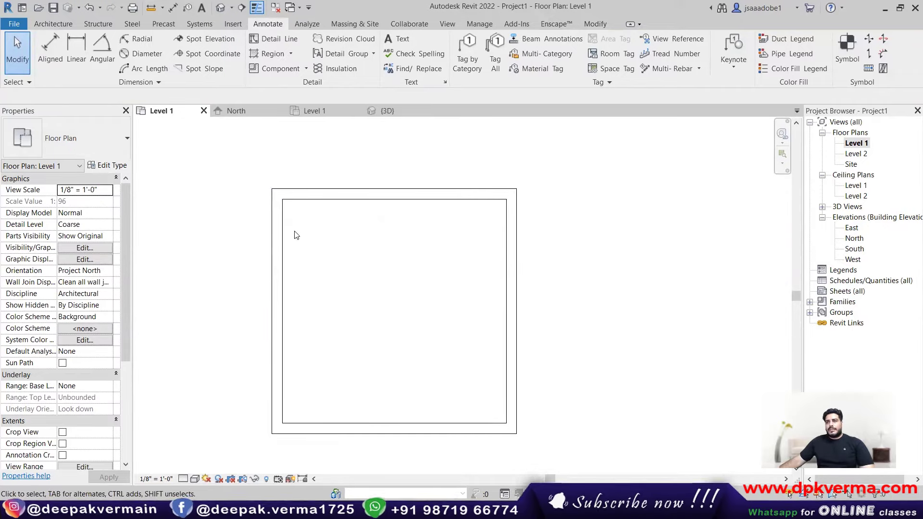
left_click(278, 222)
scroll(365, 171, "up", 2)
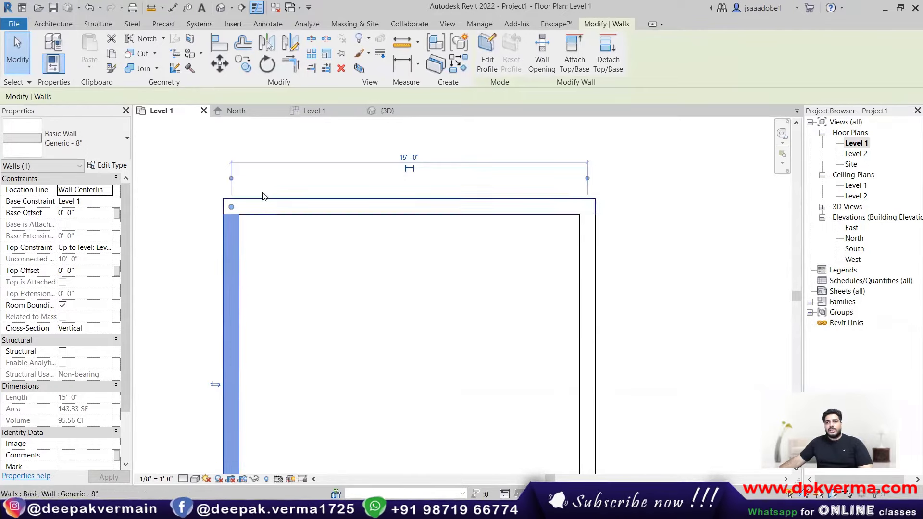
left_click(231, 180)
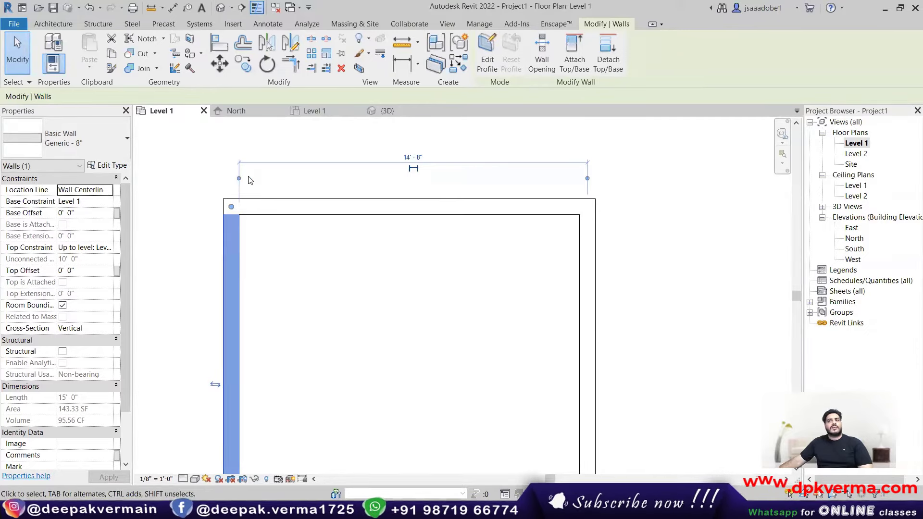
left_click(588, 178)
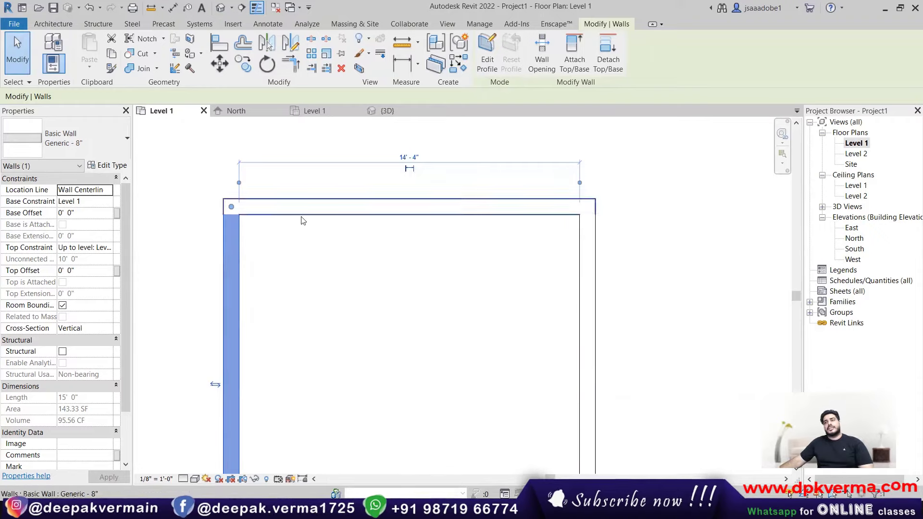
Step: Shift the temporary dimension's witness lines to the outer wall faces and back to the wall centerlines
left_click(238, 182)
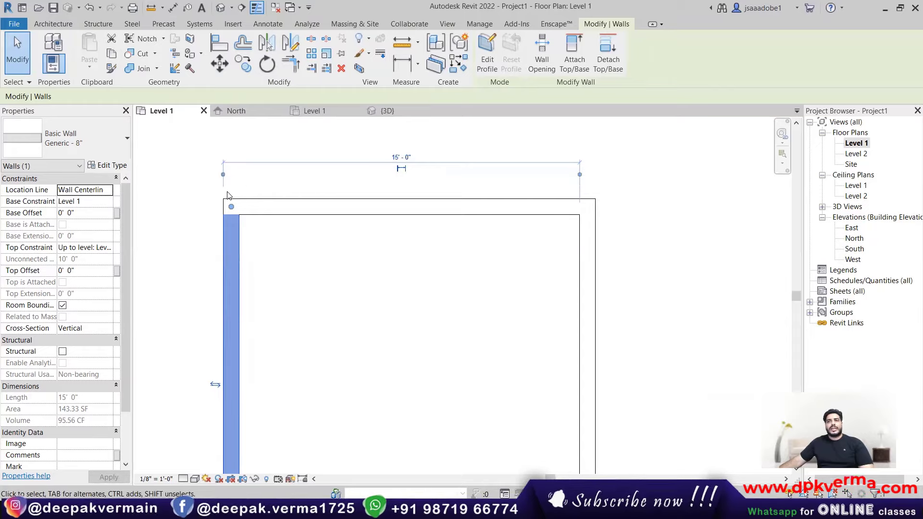
left_click(580, 174)
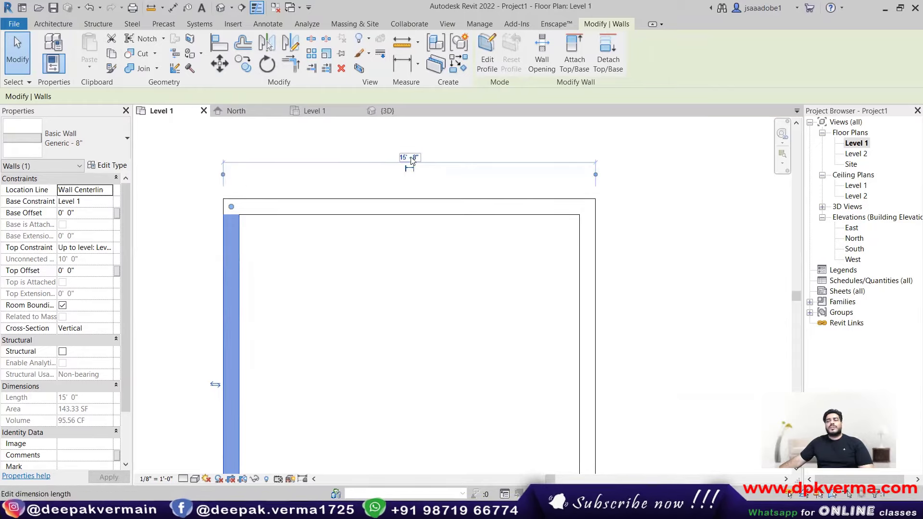
left_click(223, 175)
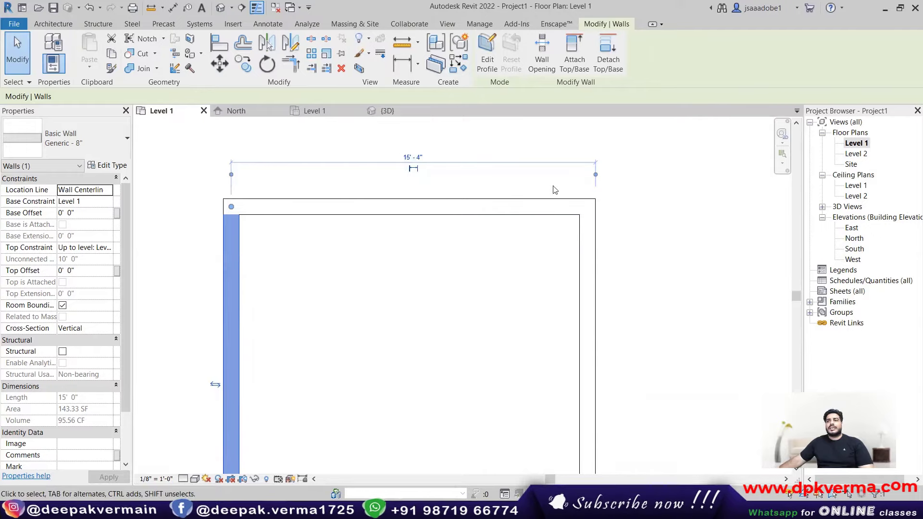
left_click(595, 175)
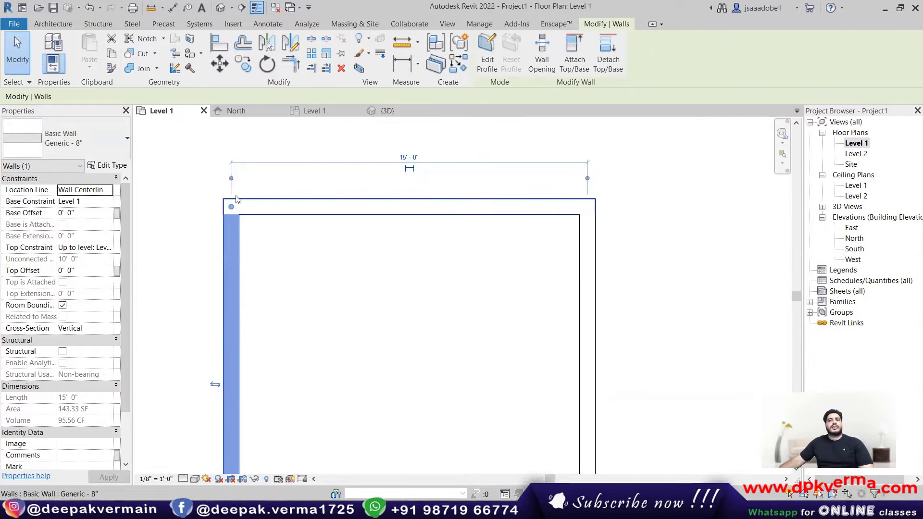
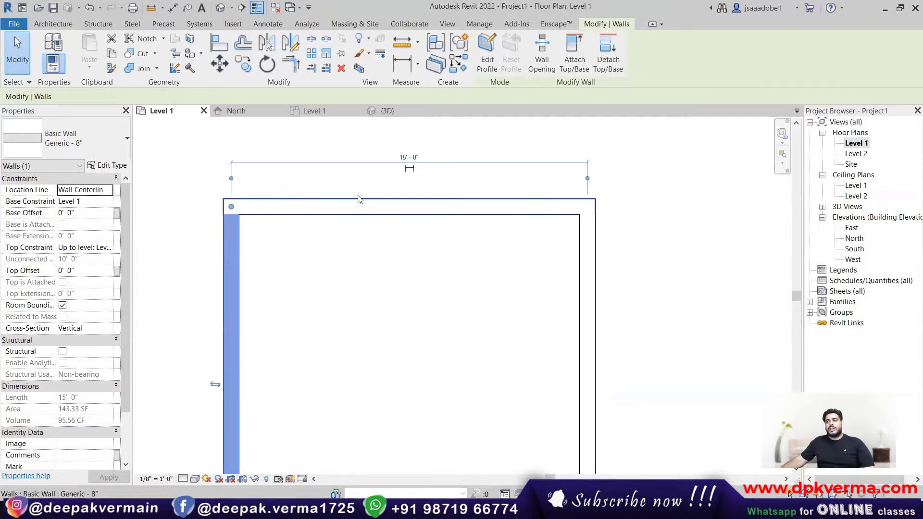
Step: With the left wall selected, measure between the outer wall faces and set that overall width to 15'
left_click(232, 179)
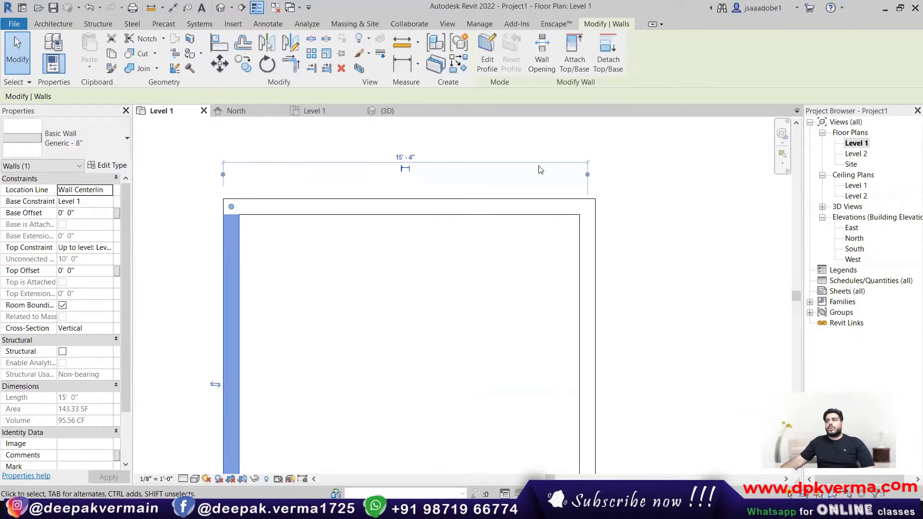
left_click(588, 176)
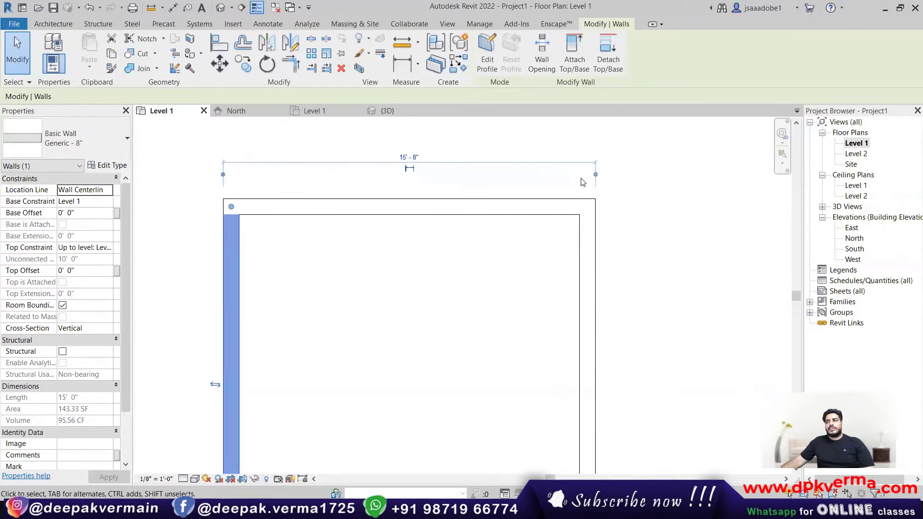
left_click(416, 156)
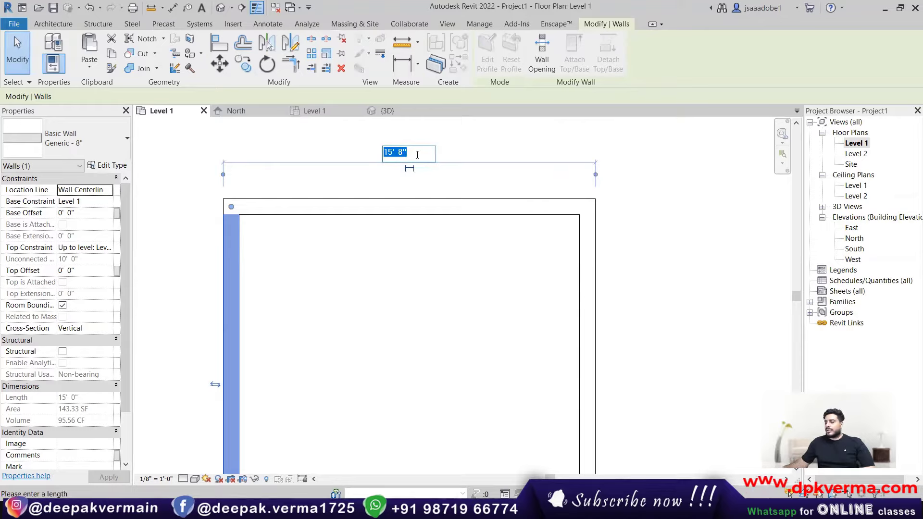
type("15")
key("Return")
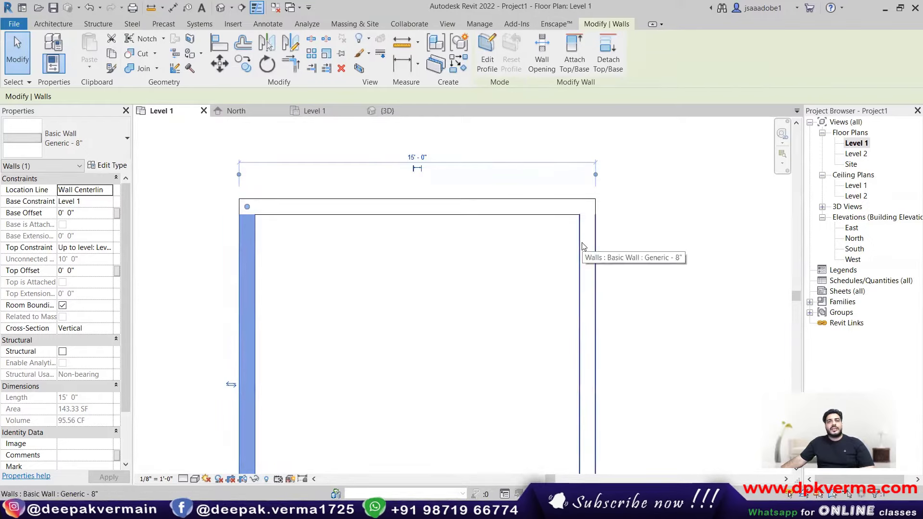
left_click(547, 251)
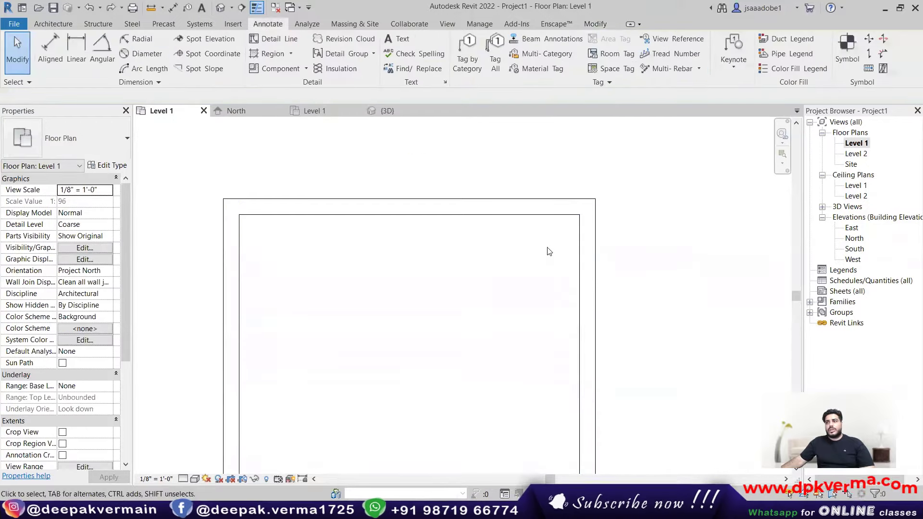
Step: Select the square's right and left walls in turn to check the temporary dimension between them
left_click(590, 253)
left_click(225, 258)
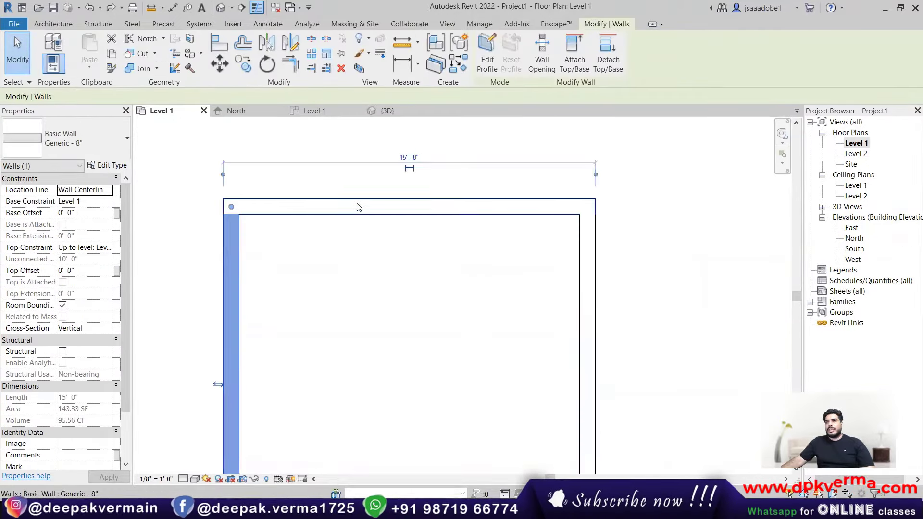
scroll(428, 187, "down", 1)
middle_click_drag(449, 222, 433, 164)
scroll(423, 183, "down", 1)
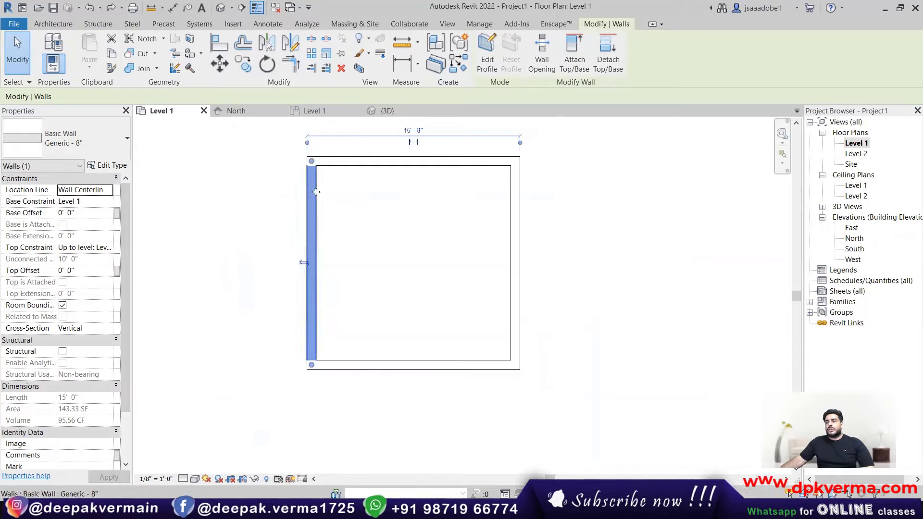
Step: Select the right wall, move its dimension's witness lines to the outer faces, and set the square's outer width to 15'
left_click(517, 209)
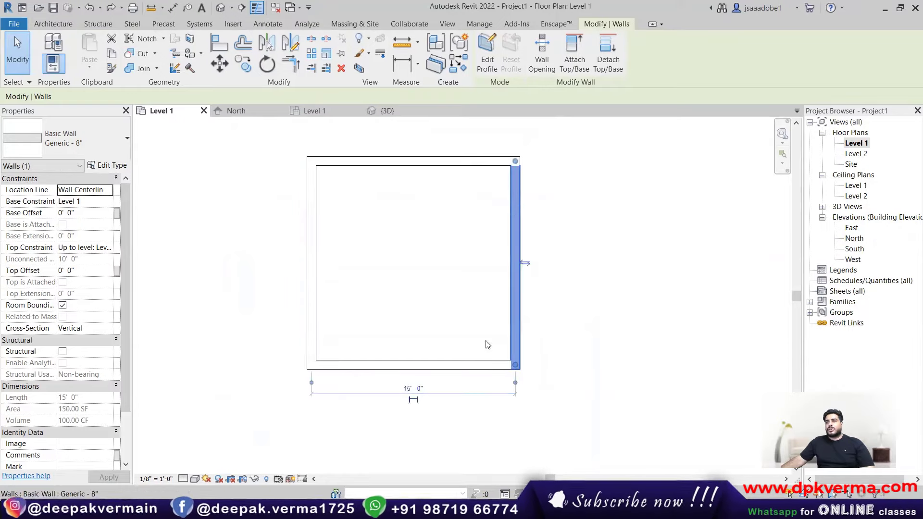
scroll(524, 379, "up", 2)
left_click(520, 380)
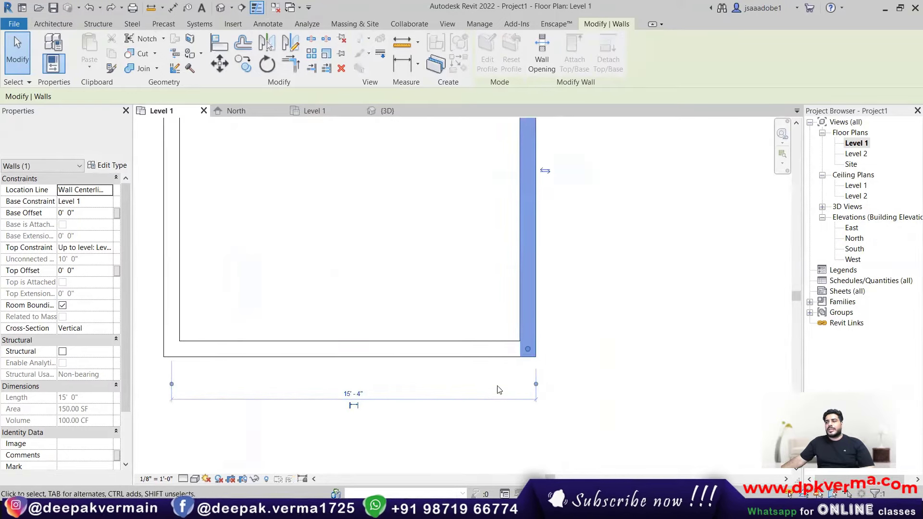
left_click(172, 384)
left_click(179, 384)
left_click(349, 393)
type("15")
key("Return")
scroll(480, 314, "down", 2)
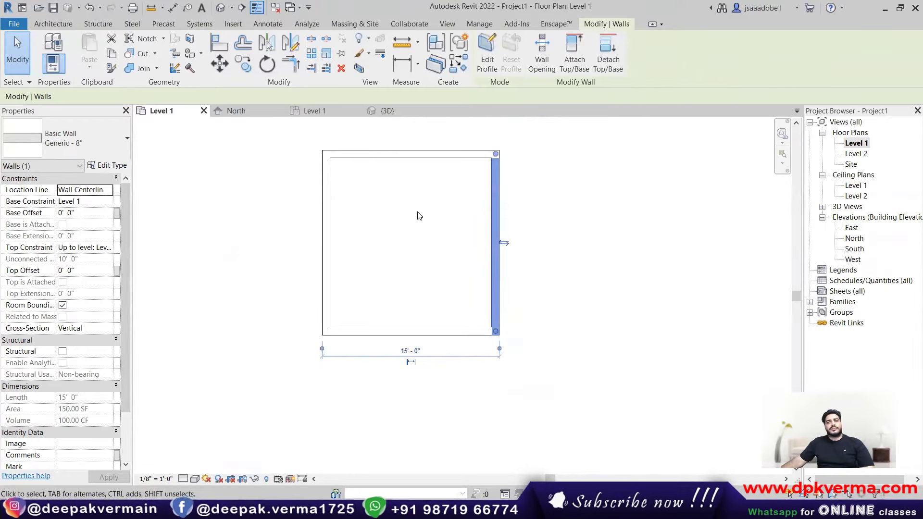
key("Escape")
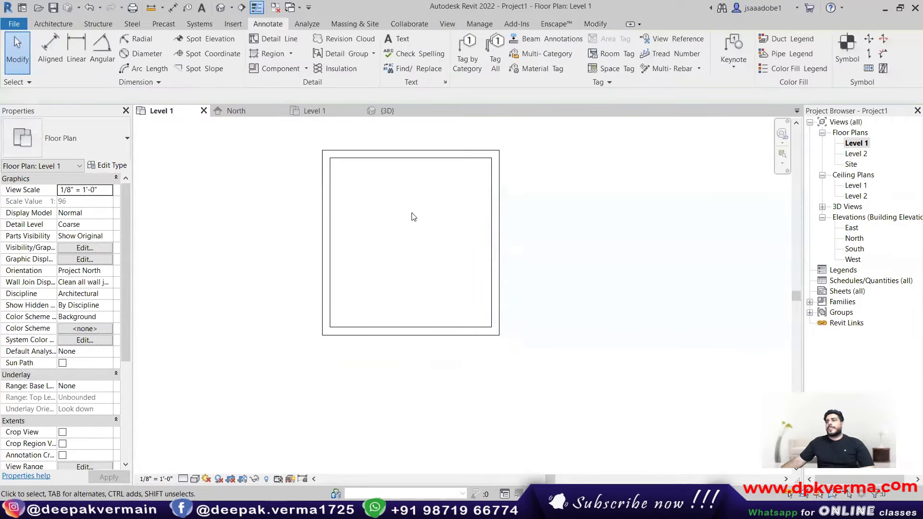
Step: Draw a 15' horizontal Generic - 8" wall beside the existing square, using Finish Face: Exterior as the location line
scroll(411, 142, "up", 2)
scroll(406, 194, "down", 2)
middle_click_drag(374, 206, 317, 227)
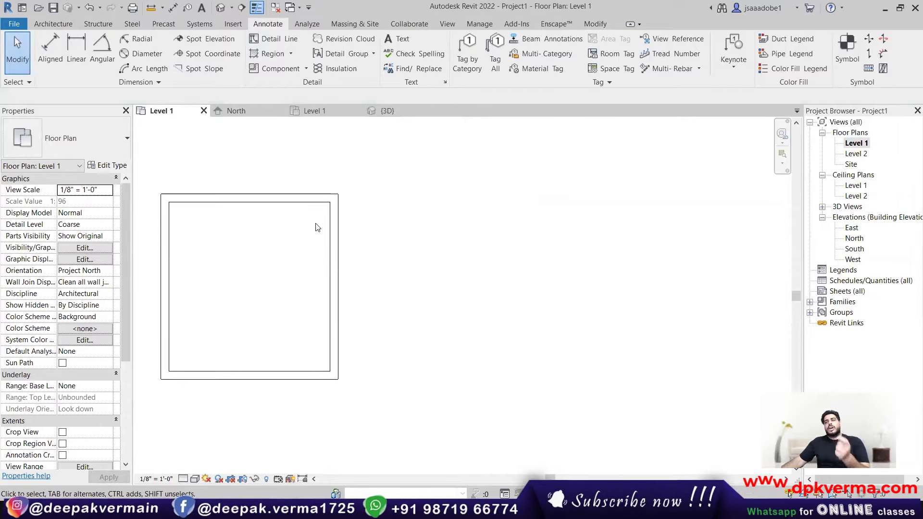
left_click(53, 24)
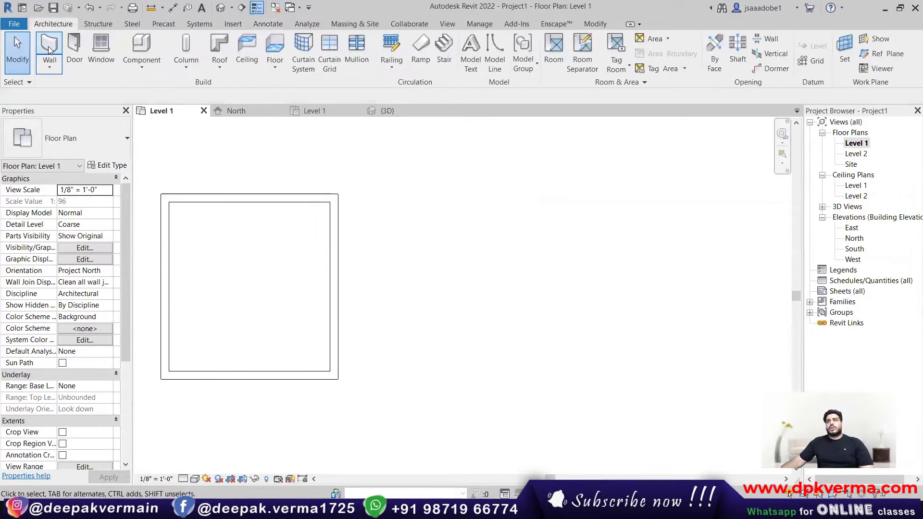
left_click(51, 48)
left_click(317, 96)
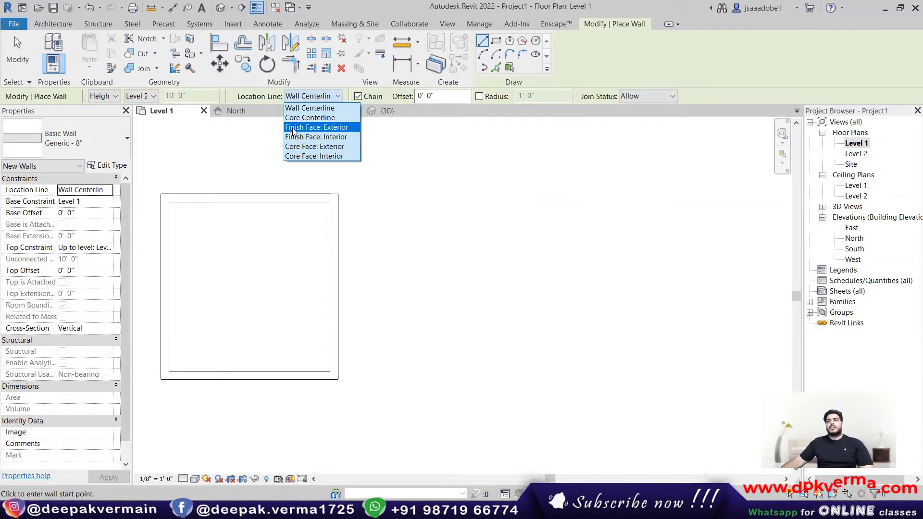
left_click(332, 128)
middle_click_drag(379, 247, 284, 235)
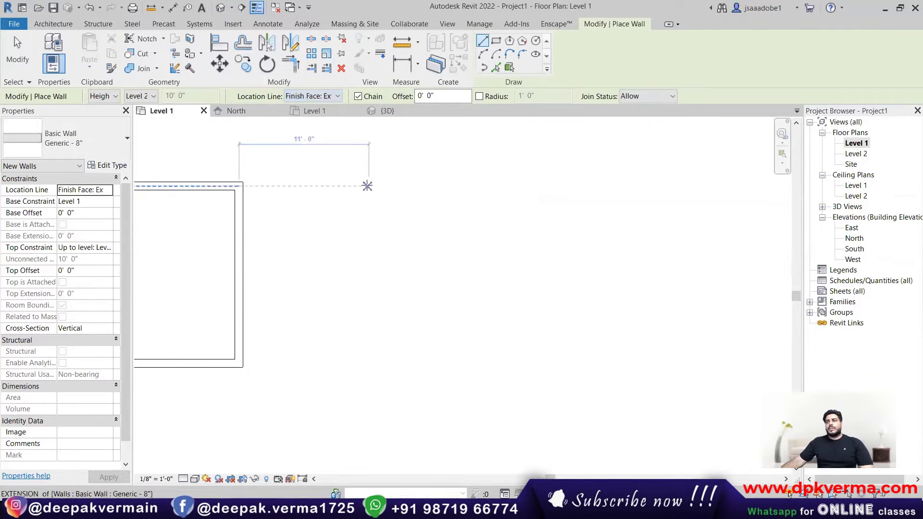
left_click(365, 181)
scroll(399, 192, "up", 2)
middle_click_drag(399, 193, 377, 193)
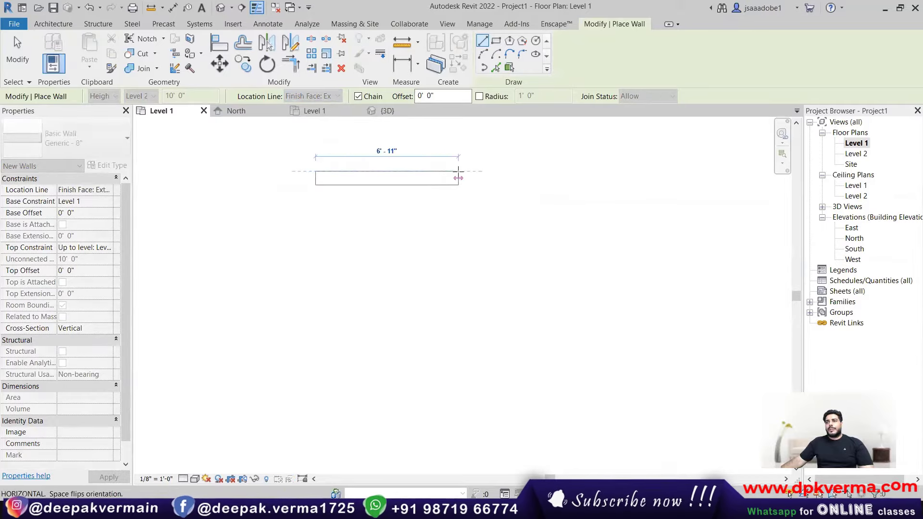
middle_click_drag(458, 172, 428, 177)
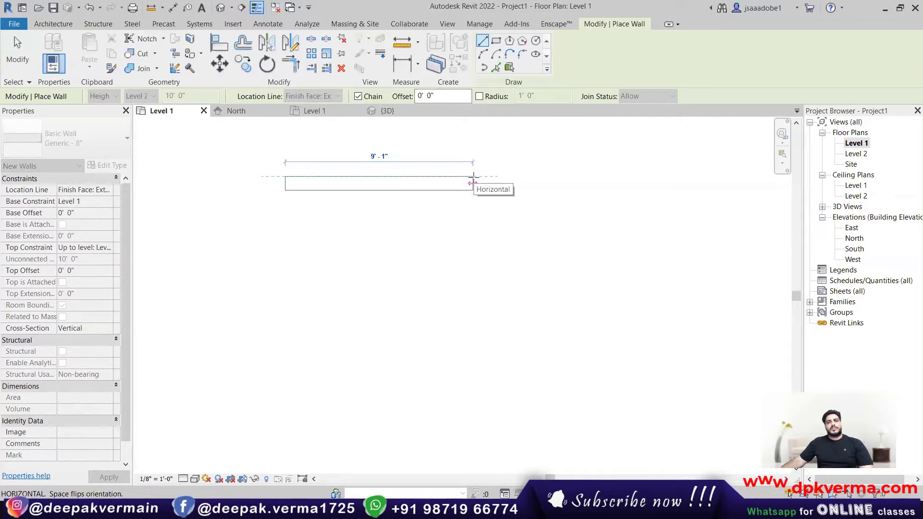
type("15")
key("Return")
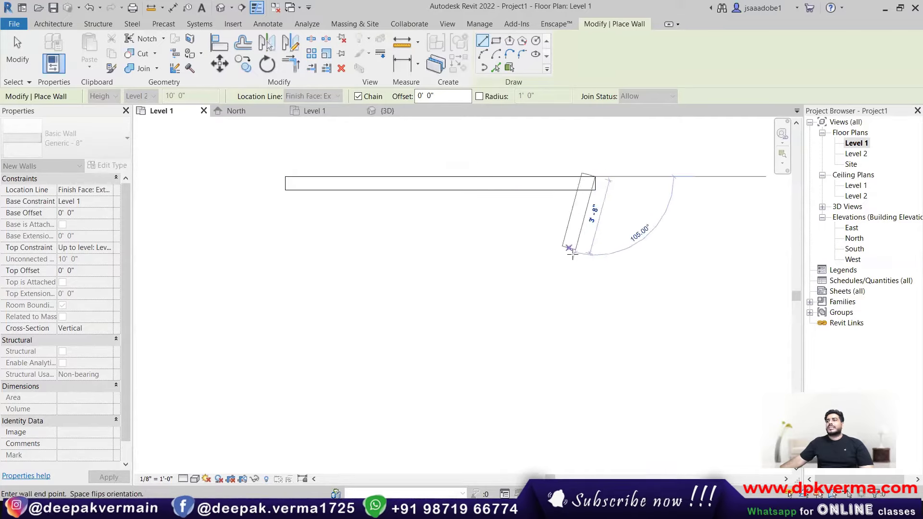
Step: Continue the wall chain 15' down from the right end and close it into a square with bottom and left walls
type("15")
key("Return")
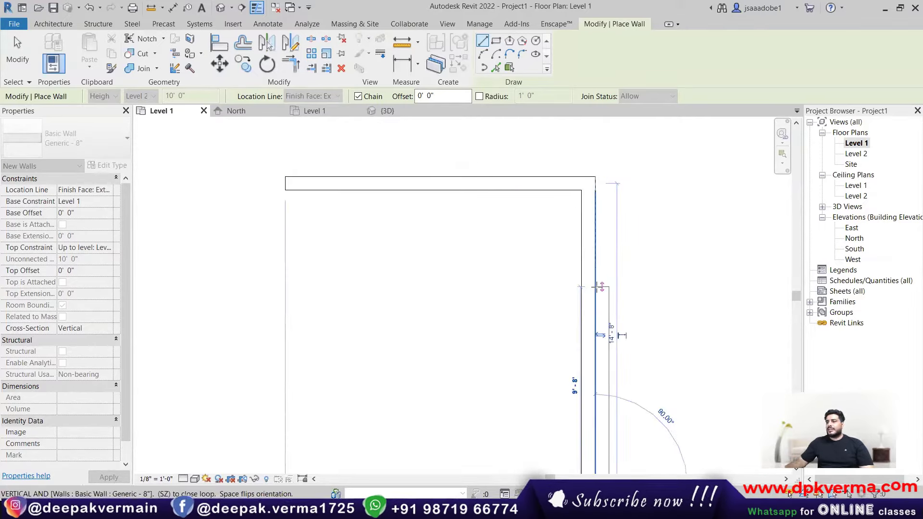
scroll(595, 287, "down", 2)
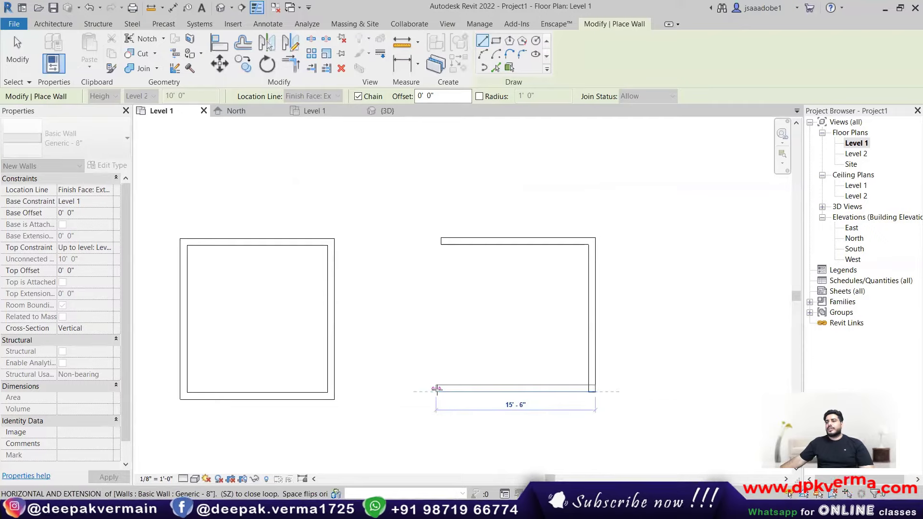
left_click(441, 391)
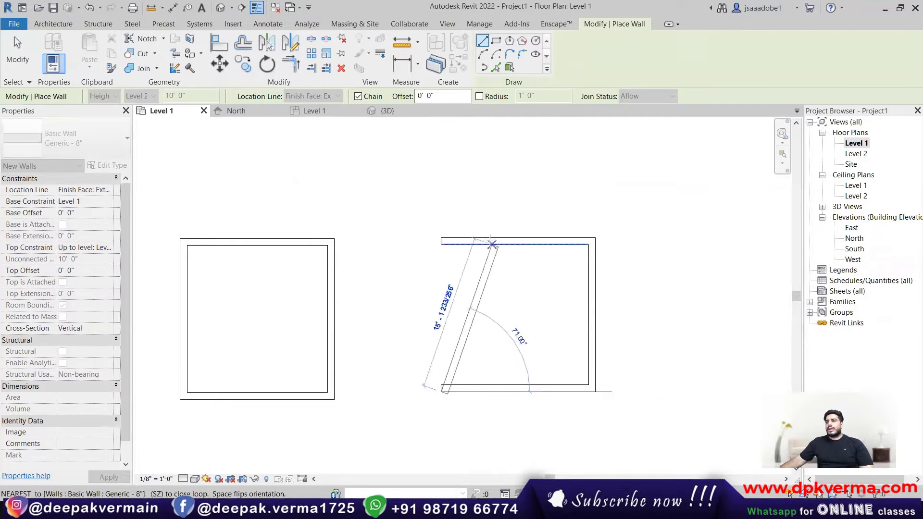
left_click(442, 239)
key("Escape")
key("Escape")
Step: Select the new square's left wall and measure its width between the outer faces of the left and right walls
scroll(541, 256, "up", 2)
left_click(408, 267)
scroll(489, 260, "up", 2)
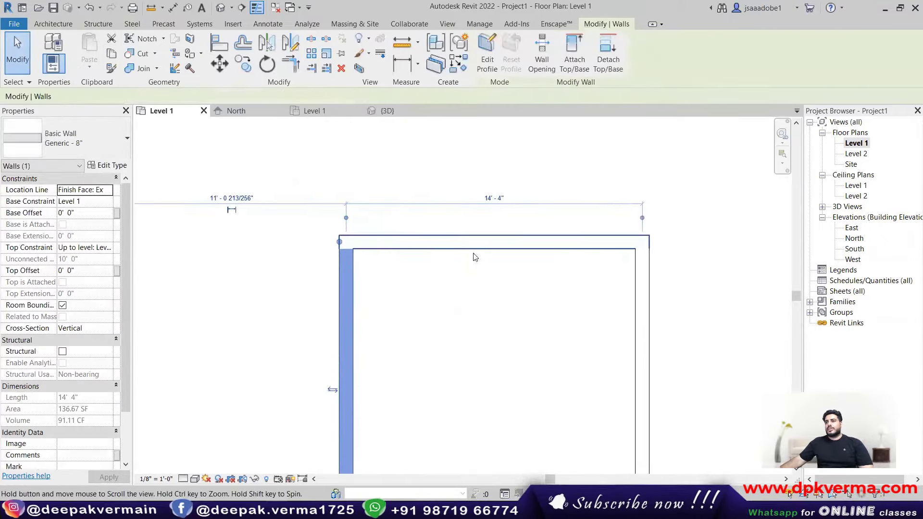
left_click(343, 219)
left_click(351, 219)
left_click(640, 216)
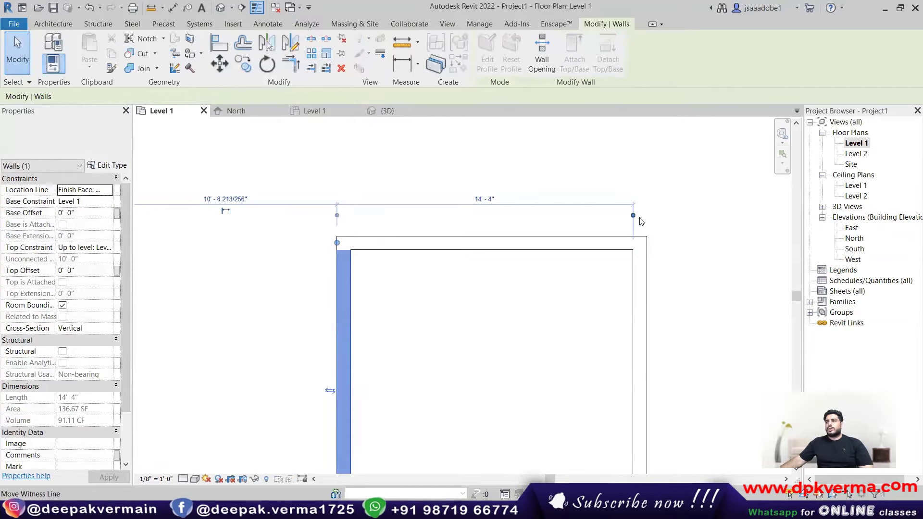
left_click(633, 216)
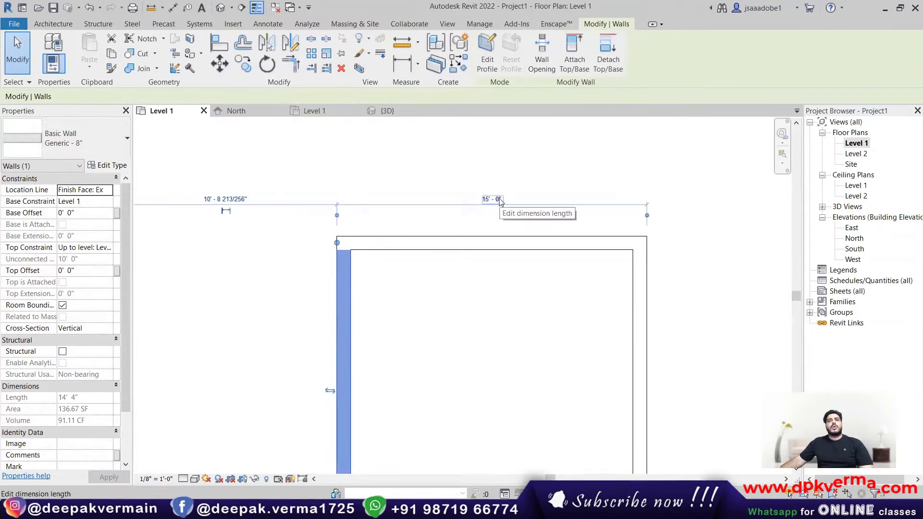
scroll(488, 232, "down", 3)
middle_click_drag(554, 237, 366, 234)
left_click(435, 212)
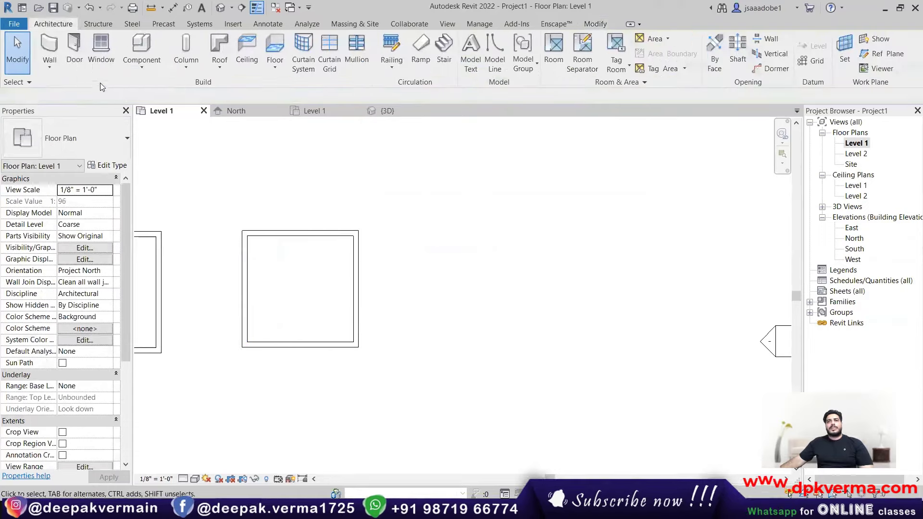
Step: Draw a 10' horizontal wall to the right of the second square, using Finish Face: Interior as the location line
left_click(55, 51)
left_click(320, 97)
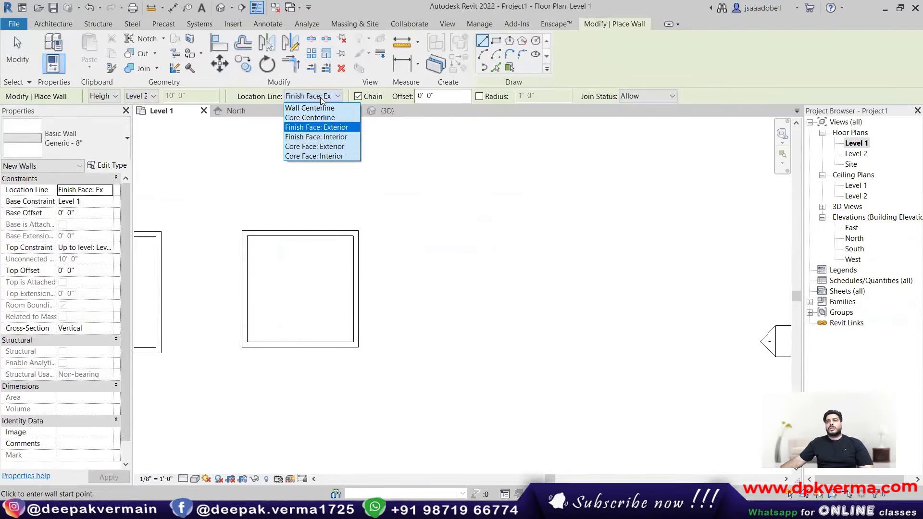
left_click(315, 135)
scroll(428, 243, "up", 3)
scroll(434, 235, "up", 2)
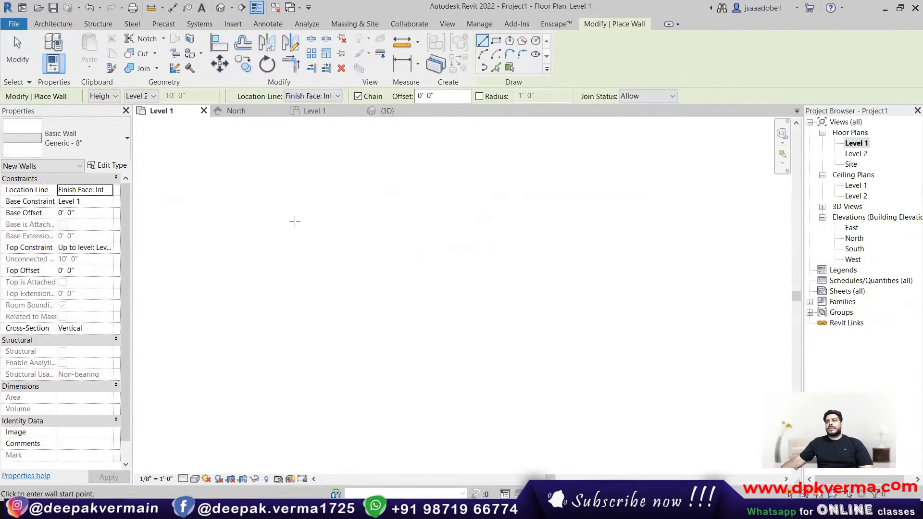
left_click(294, 220)
type("10")
key("Return")
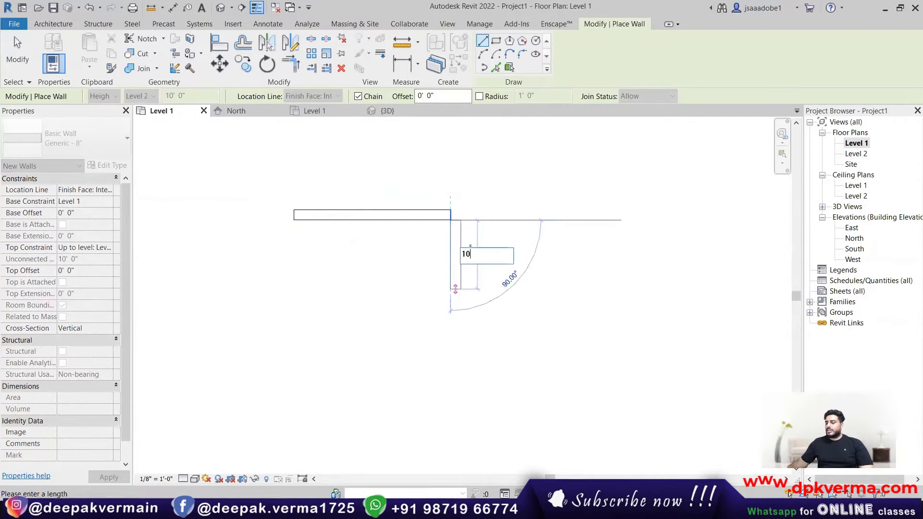
Step: Continue with 10' right and bottom walls, and close the square with a left wall back to the start point
left_click(450, 377)
type("10")
key("Return")
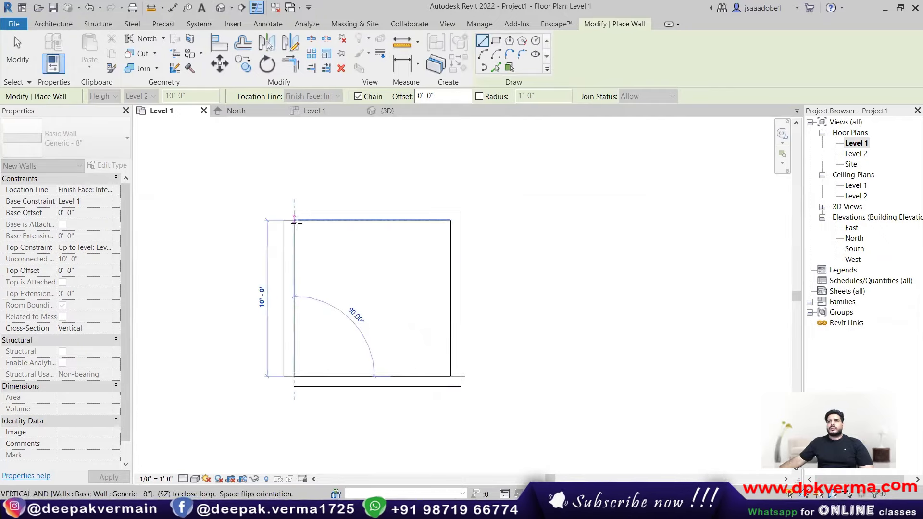
left_click(296, 221)
key("Escape")
key("Escape")
Step: Select the small square's left wall and measure the distance between the inner faces of its left and right walls
left_click(291, 243)
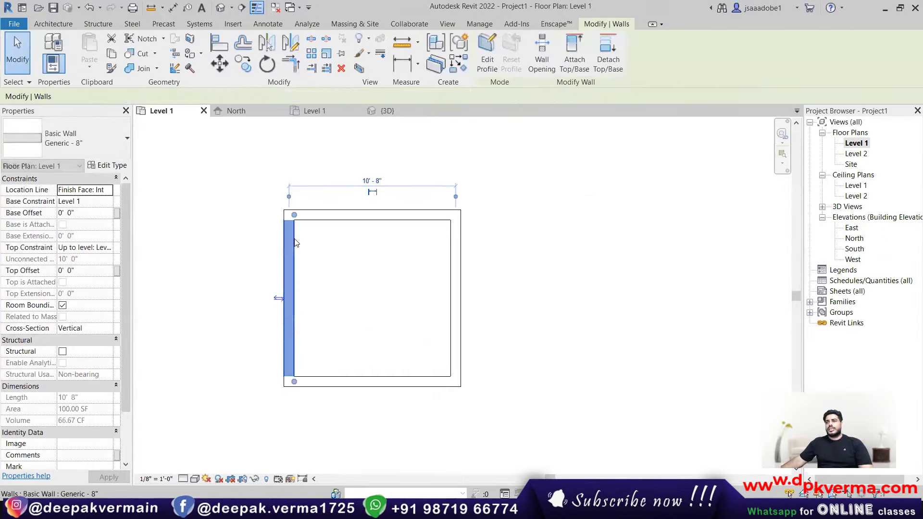
left_click(290, 197)
left_click(455, 197)
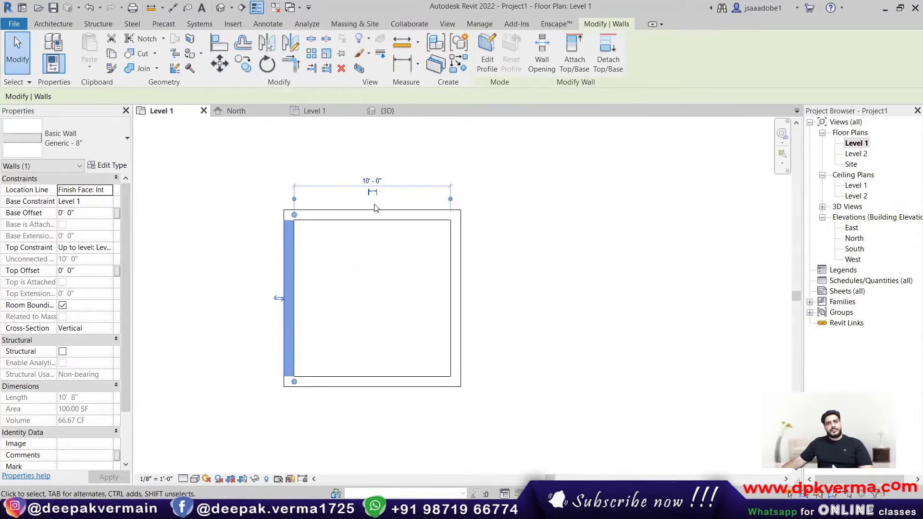
scroll(406, 274, "down", 2)
key("Escape")
scroll(375, 282, "down", 3)
middle_click_drag(337, 311, 438, 224)
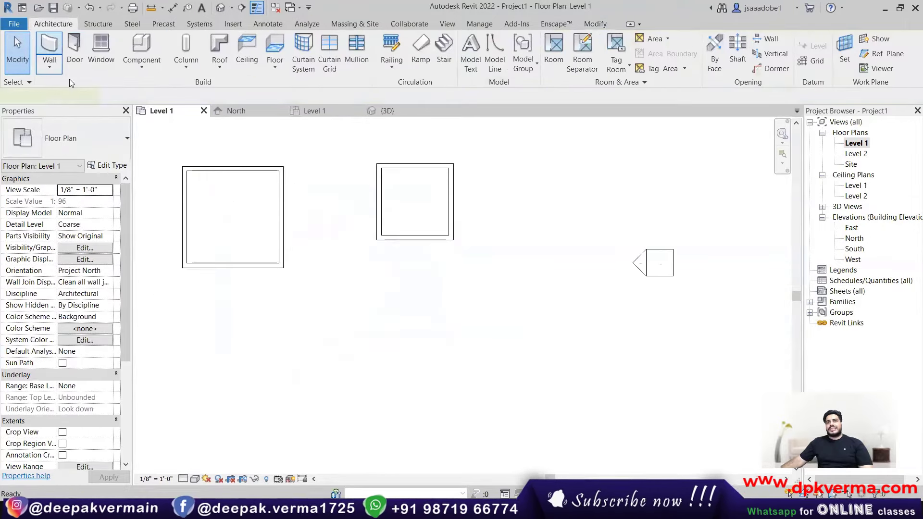
Step: Draw a horizontal Generic - 8" wall about 6' 6" long below the squares, with Wall Centerline as the location line
left_click(50, 50)
left_click(317, 97)
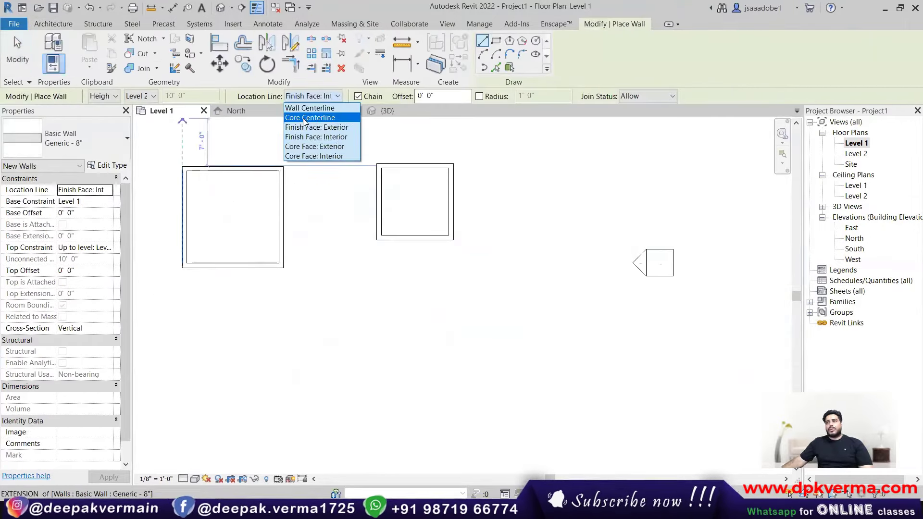
left_click(310, 107)
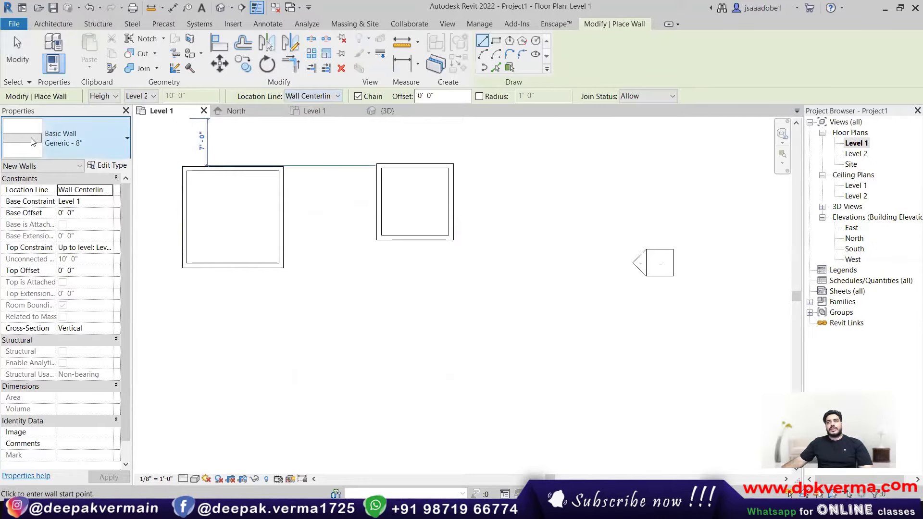
scroll(289, 296, "up", 1)
scroll(288, 296, "up", 2)
left_click(320, 300)
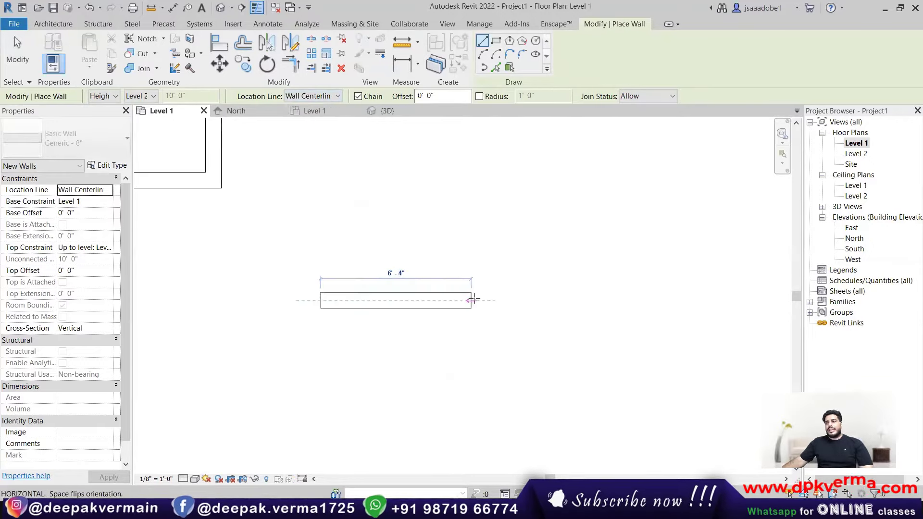
middle_click_drag(481, 302, 437, 281)
key("Escape")
key("Escape")
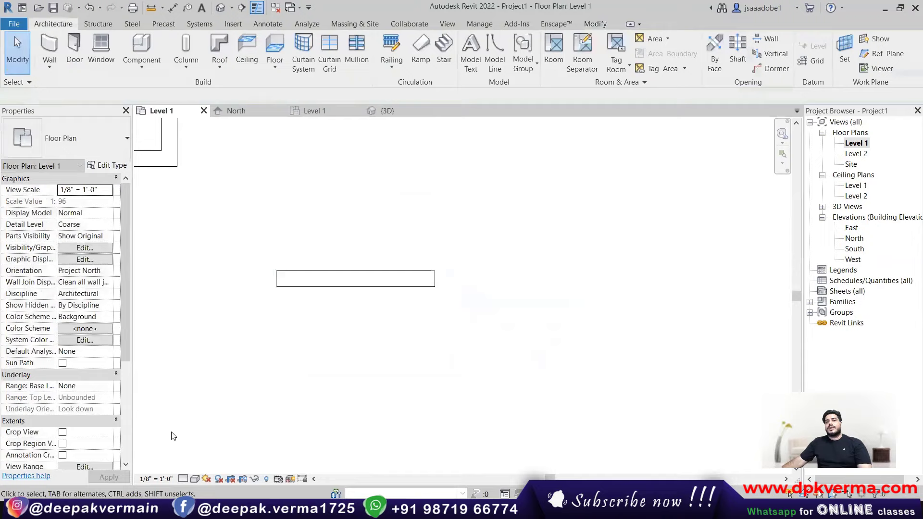
Step: Draw an Exterior - Brick on CMU wall parallel to and below the Generic - 8" wall, matching its length
left_click(183, 478)
scroll(383, 291, "up", 1)
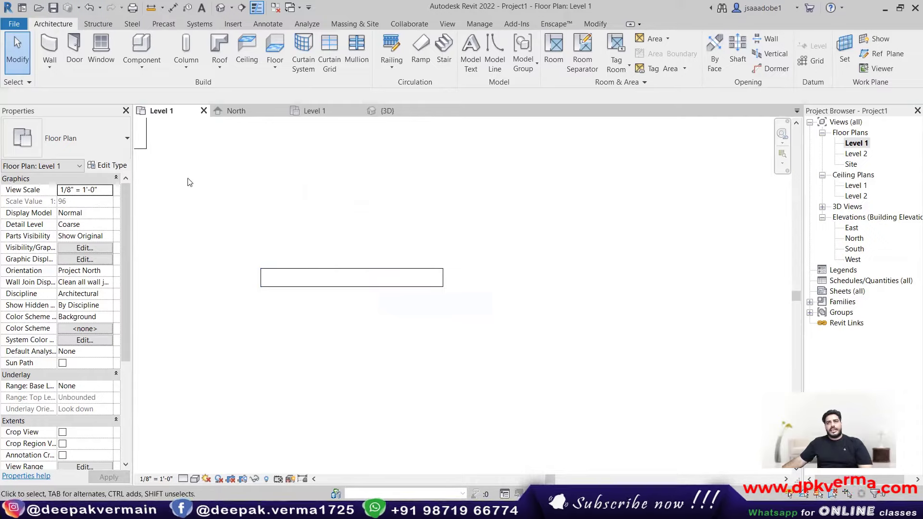
left_click(50, 48)
left_click(81, 150)
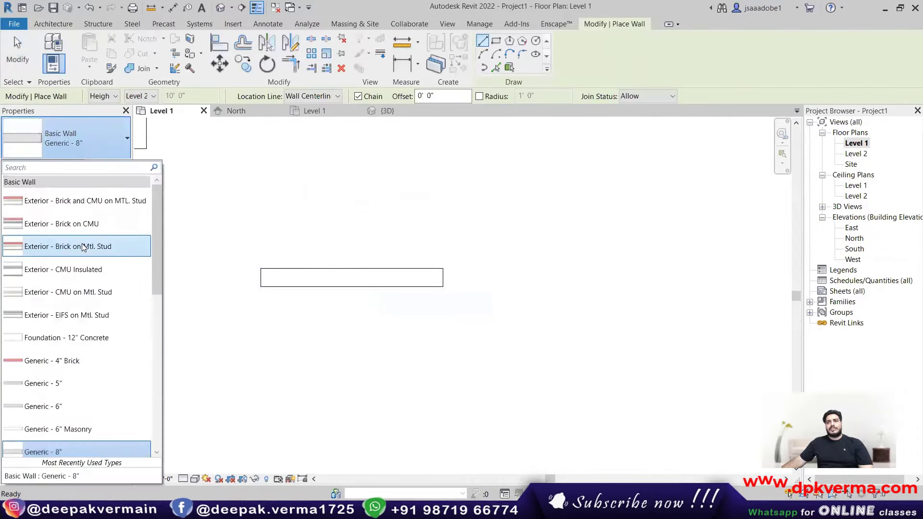
left_click(82, 224)
left_click(260, 345)
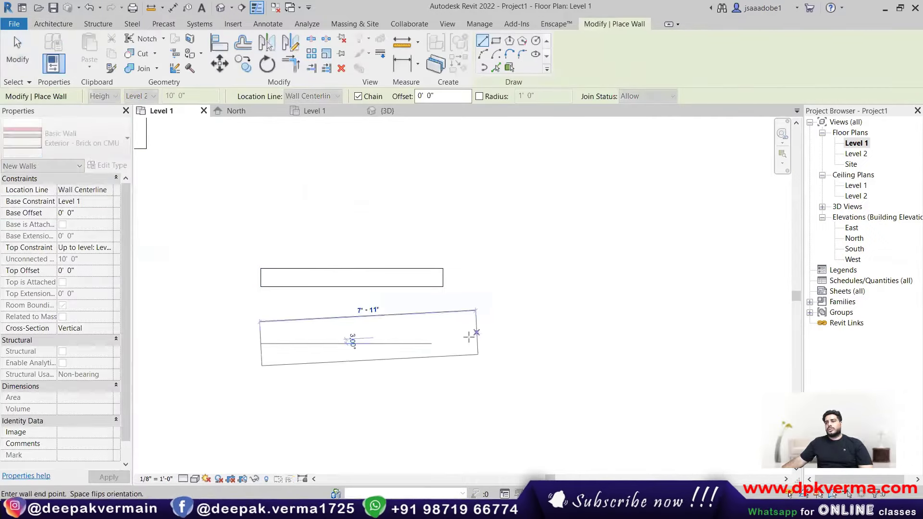
left_click(442, 344)
scroll(390, 366, "up", 2)
scroll(390, 365, "down", 1)
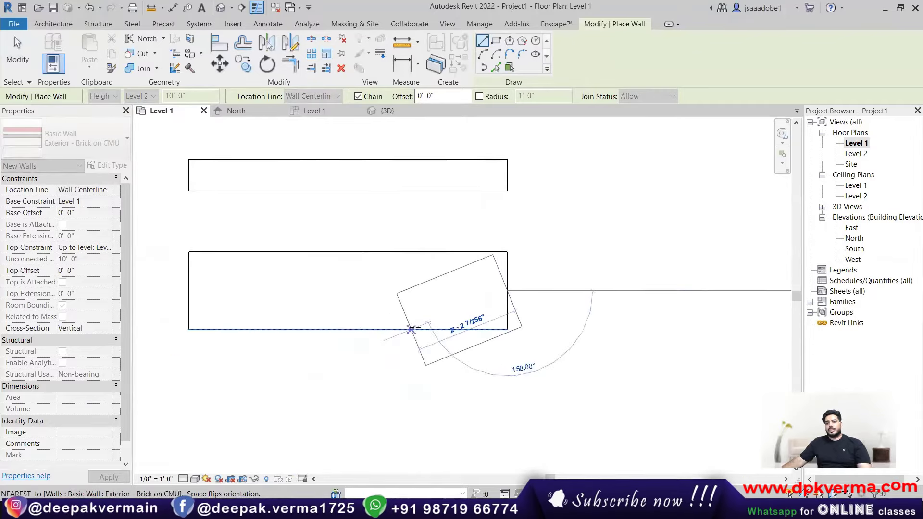
key("Escape")
key("Escape")
Step: Set the view's detail level to Fine and inspect the layers of the Exterior - Brick on CMU wall
left_click(183, 479)
left_click(201, 464)
scroll(284, 371, "up", 3)
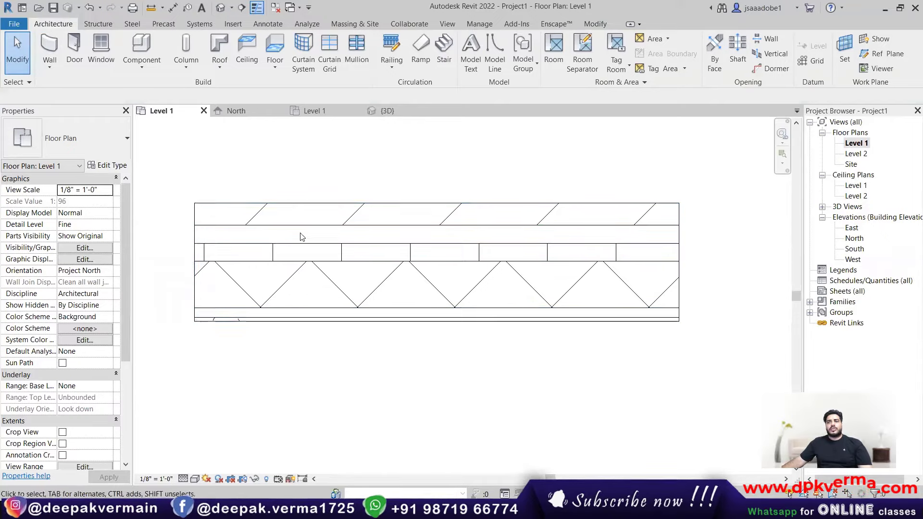
scroll(330, 237, "down", 3)
scroll(309, 282, "up", 1)
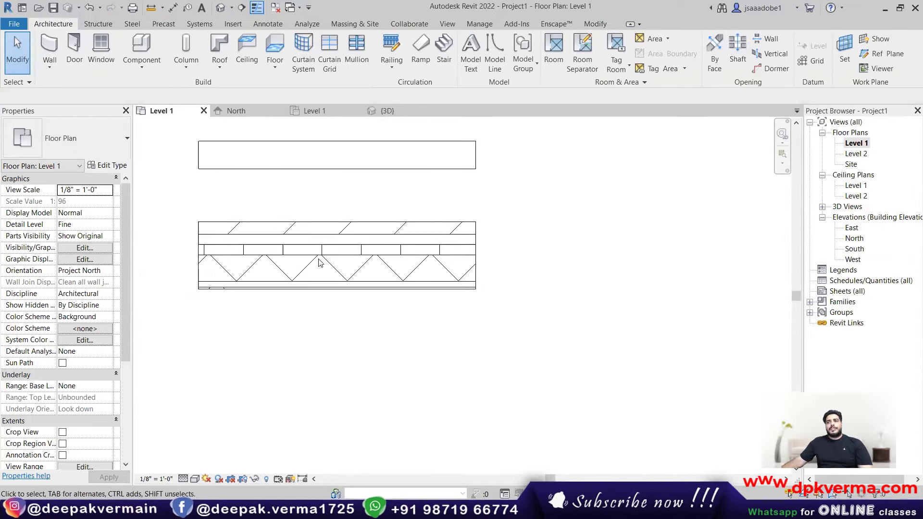
scroll(337, 262, "down", 2)
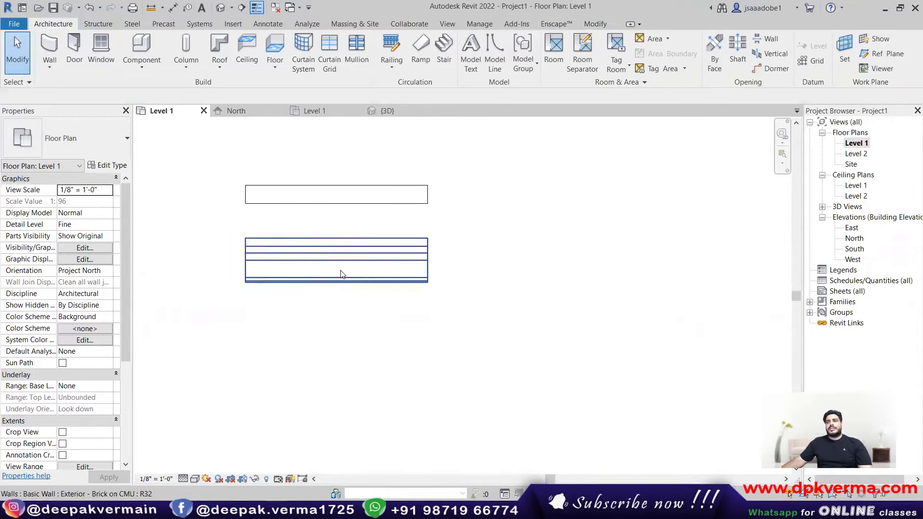
Step: Stretch the right end of the Exterior - Brick on CMU wall until the wall is about 11' 1" long
left_click(358, 262)
scroll(413, 267, "down", 2)
left_click_drag(413, 263, 494, 256)
middle_click_drag(506, 271, 423, 260)
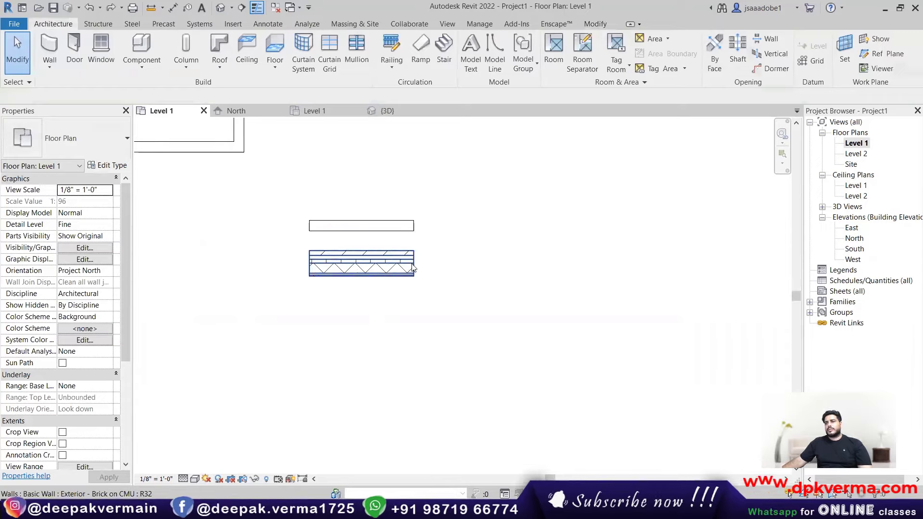
left_click(361, 262)
left_click_drag(414, 264, 483, 264)
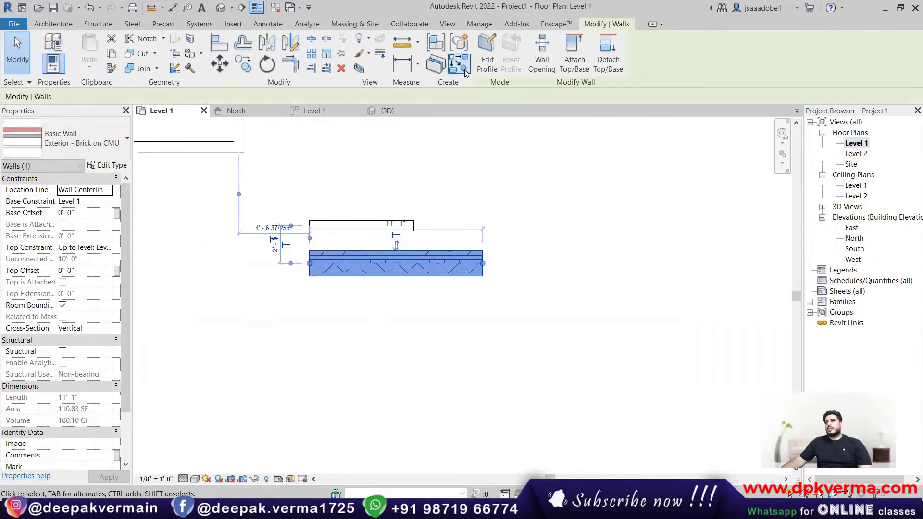
Step: Draw an L-shaped pair of Exterior - Brick on CMU walls in the empty area, using Wall Centerline as the location line, and inspect the corner layers
left_click(457, 63)
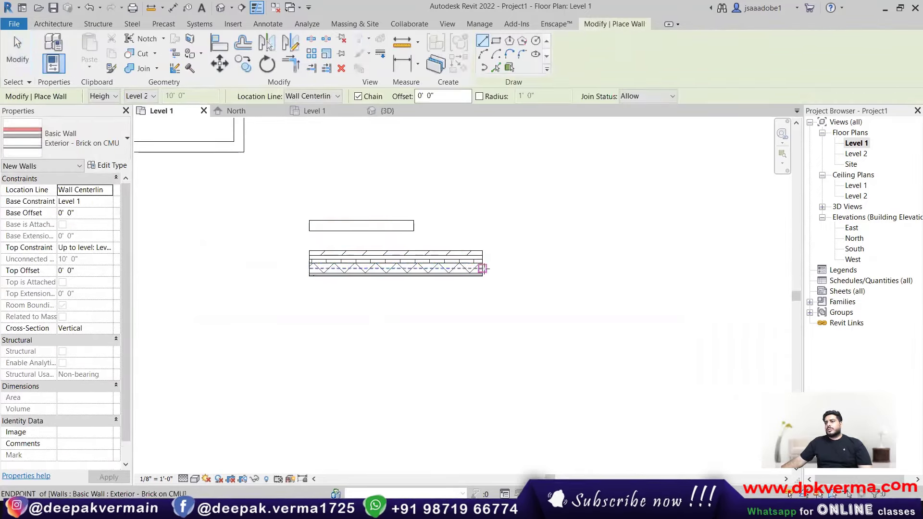
middle_click_drag(466, 303, 342, 273)
left_click(310, 97)
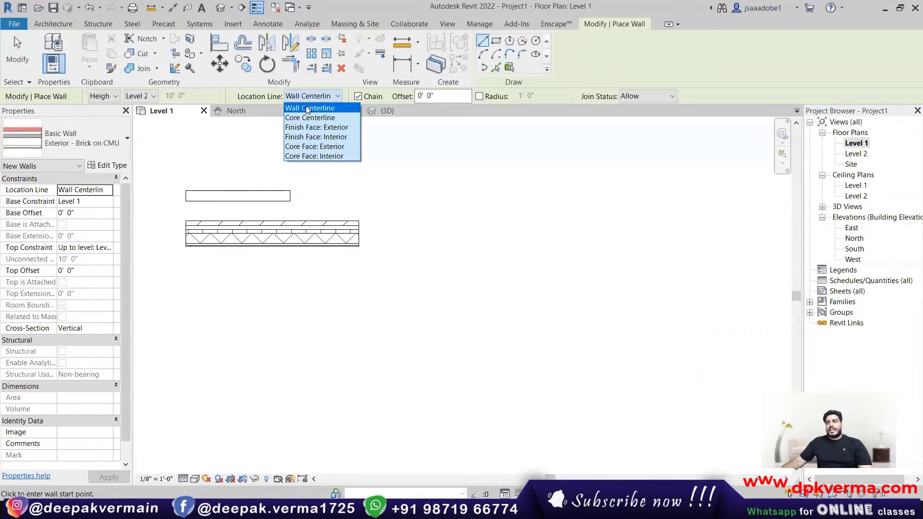
left_click(307, 110)
scroll(352, 277, "down", 1)
middle_click_drag(529, 303, 386, 204)
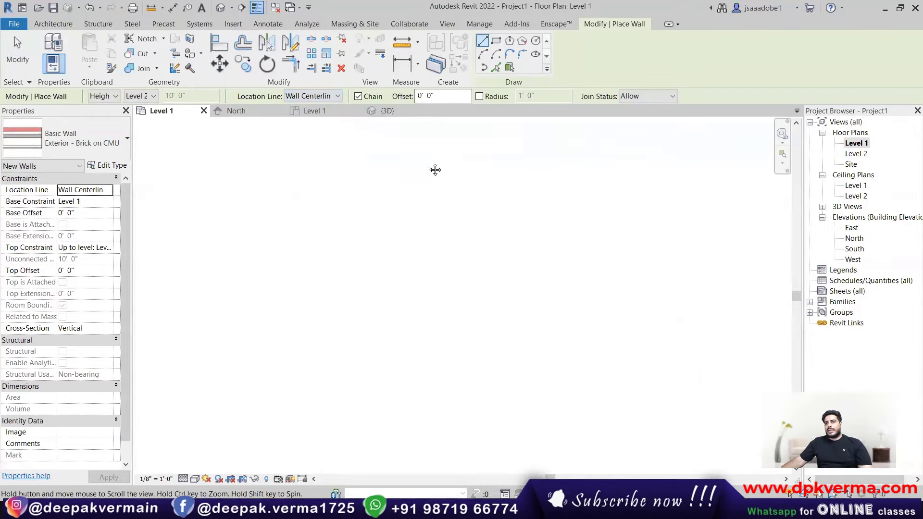
left_click(192, 215)
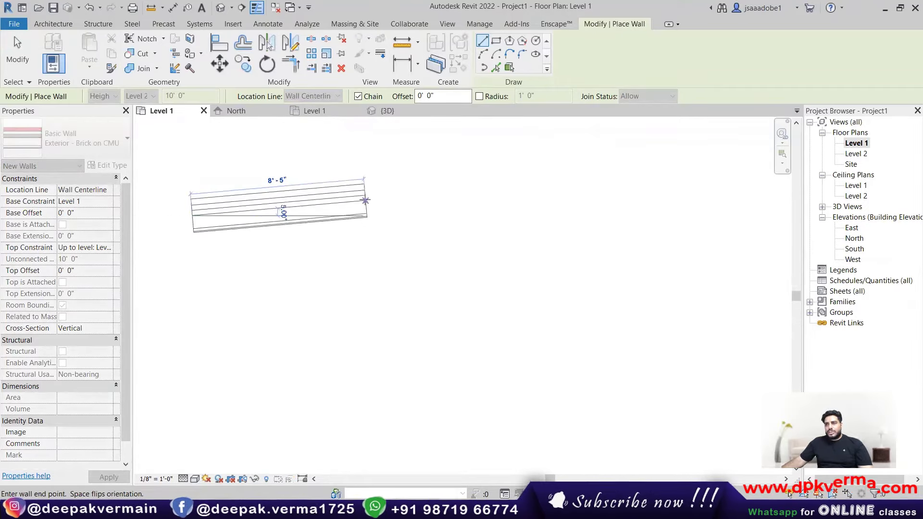
scroll(367, 214, "up", 2)
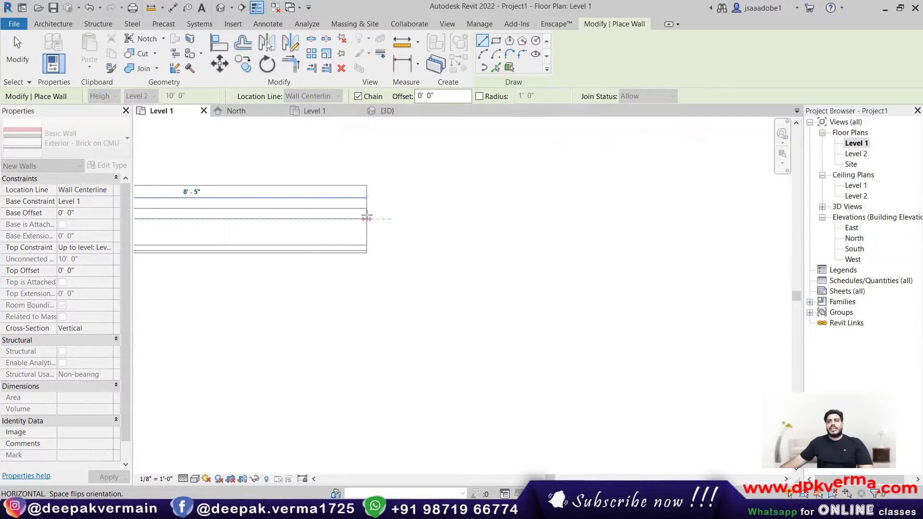
scroll(392, 238, "down", 2)
left_click(399, 224)
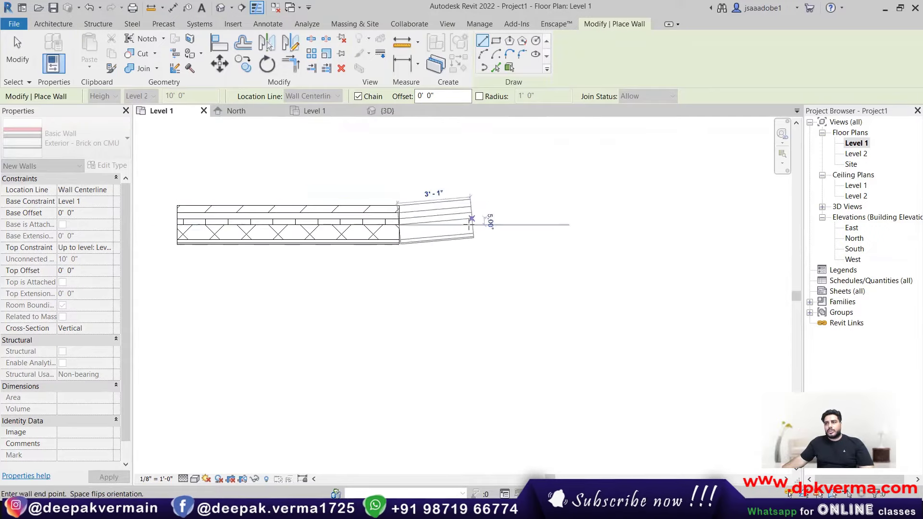
key("Escape")
key("Escape")
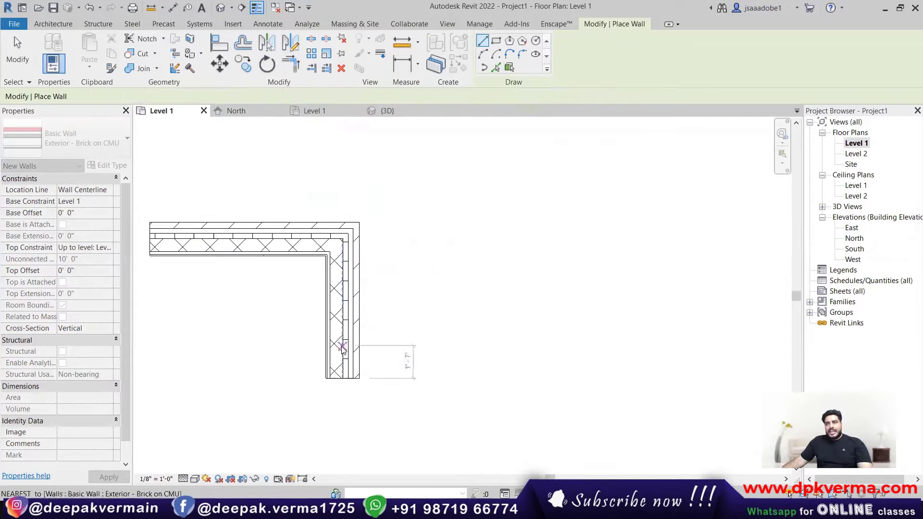
scroll(304, 243, "up", 4)
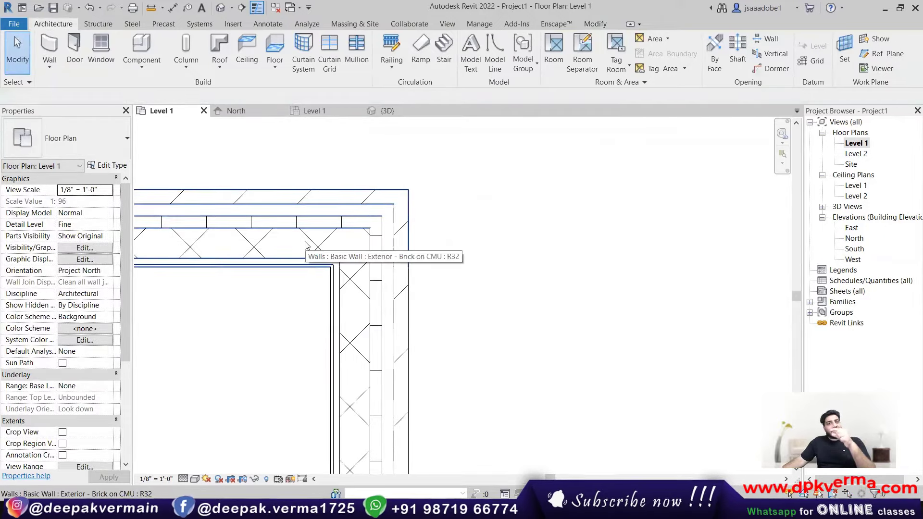
scroll(304, 245, "down", 3)
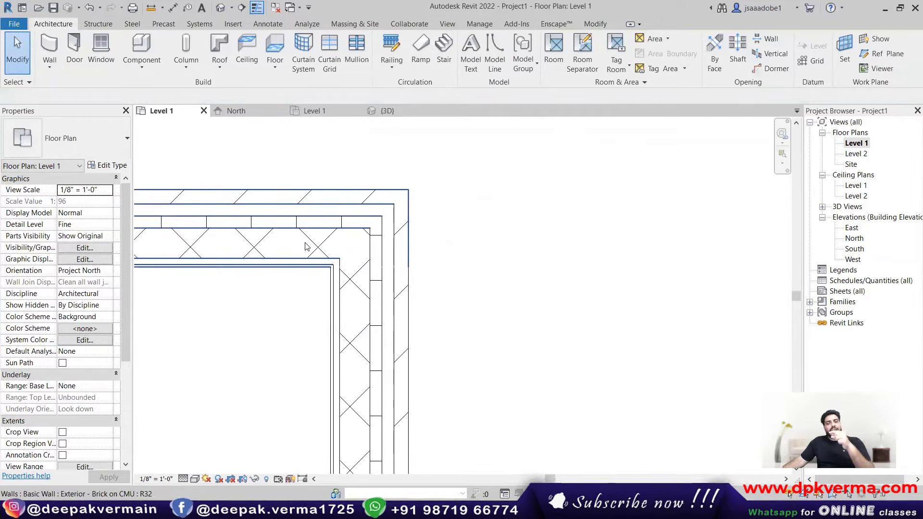
Step: Draw a second L-shaped pair of Exterior - Brick on CMU walls, about 5' 0" across and 3' 5" down, with Core Centerline as the location line
left_click(49, 46)
left_click(312, 97)
left_click(317, 118)
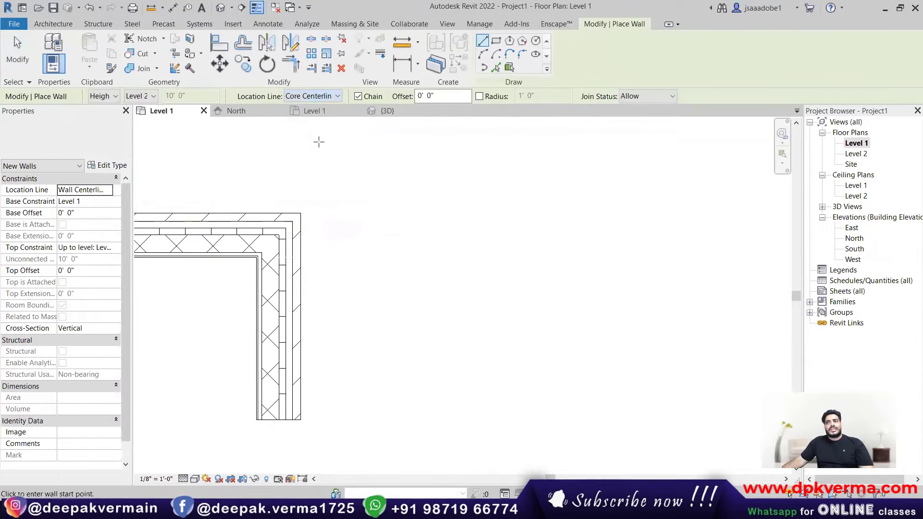
left_click(310, 202)
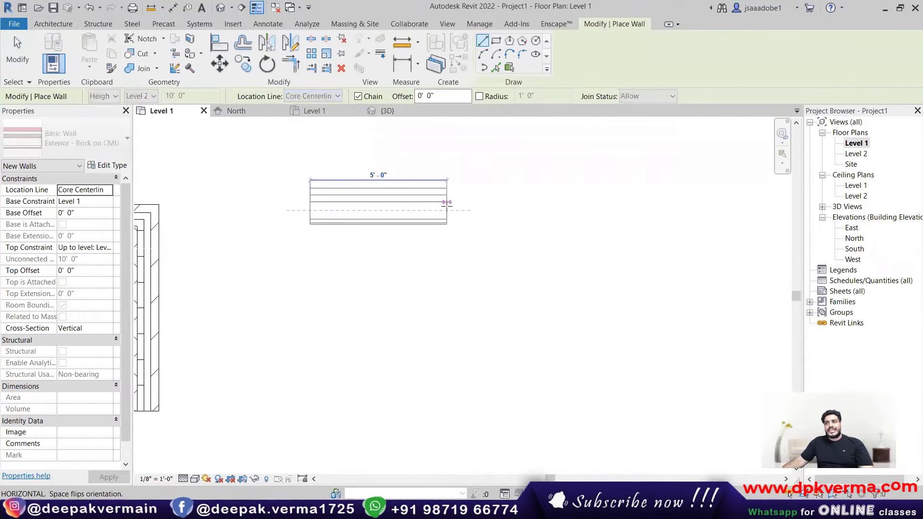
left_click(444, 203)
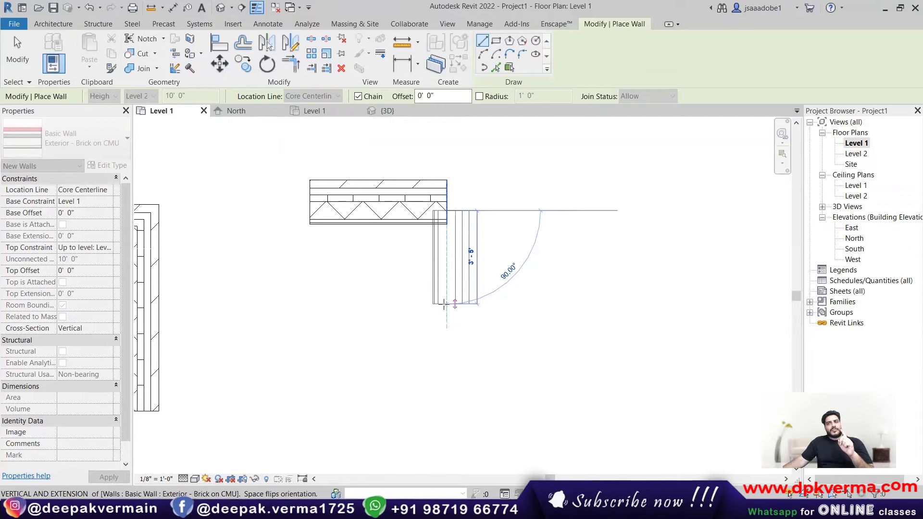
left_click(446, 304)
middle_click_drag(538, 295, 478, 298)
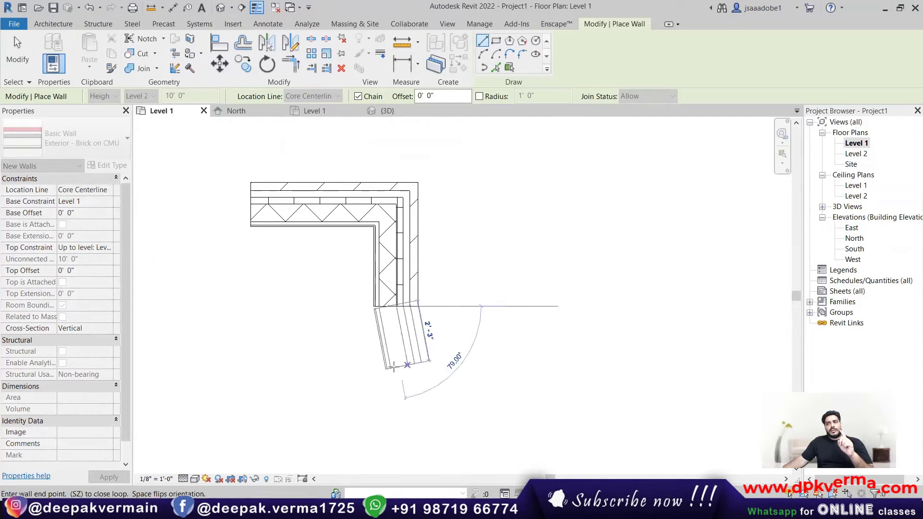
middle_click_drag(401, 370, 400, 327)
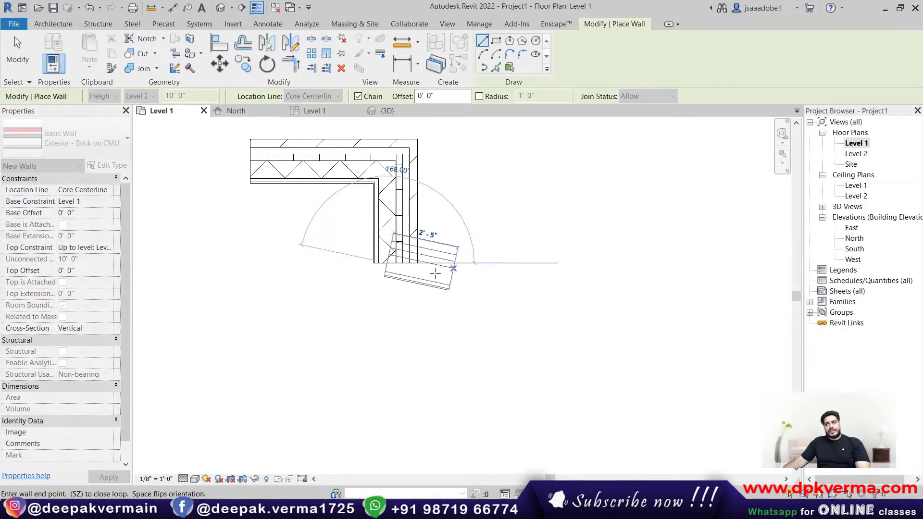
scroll(421, 273, "down", 3)
key("Escape")
scroll(363, 265, "down", 3)
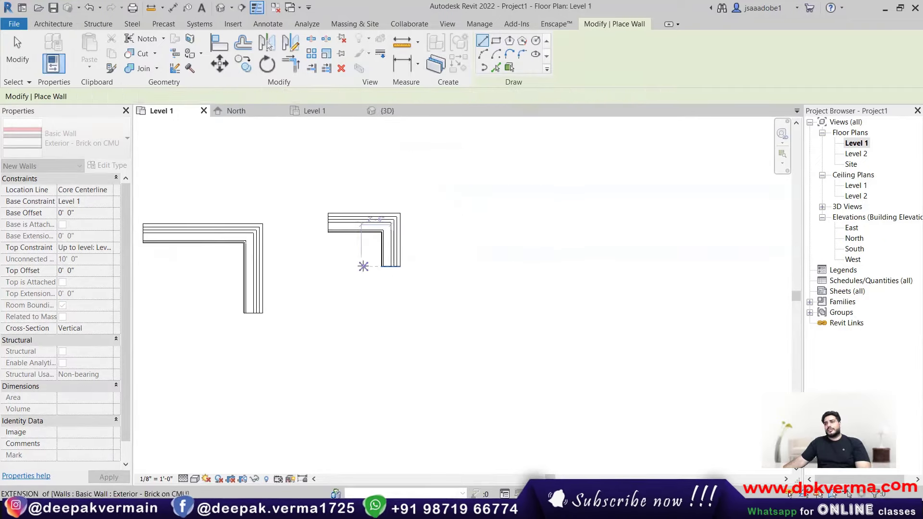
middle_click_drag(363, 264, 396, 266)
scroll(380, 260, "down", 4)
scroll(370, 260, "down", 3)
key("Escape")
Step: Delete all the walls from the Level 1 plan, keeping the elevation markers
scroll(354, 230, "down", 3)
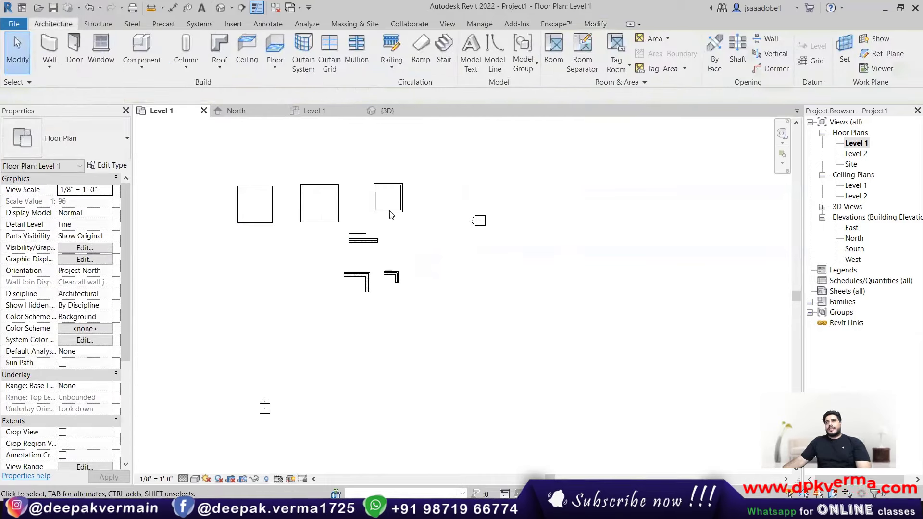
left_click_drag(255, 290, 222, 295)
key("Delete")
key("z")
key("f")
middle_click_drag(365, 295, 359, 284)
scroll(347, 255, "up", 2)
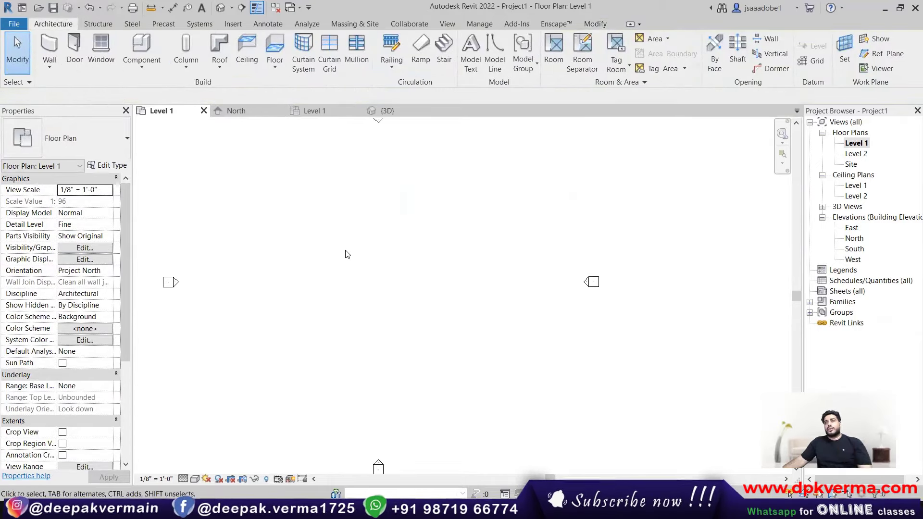
scroll(331, 249, "up", 1)
Step: Draw a chain of seven connected Generic - 8" walls turning at right angles between the elevation markers, with Wall Centerline as the location line
left_click(50, 48)
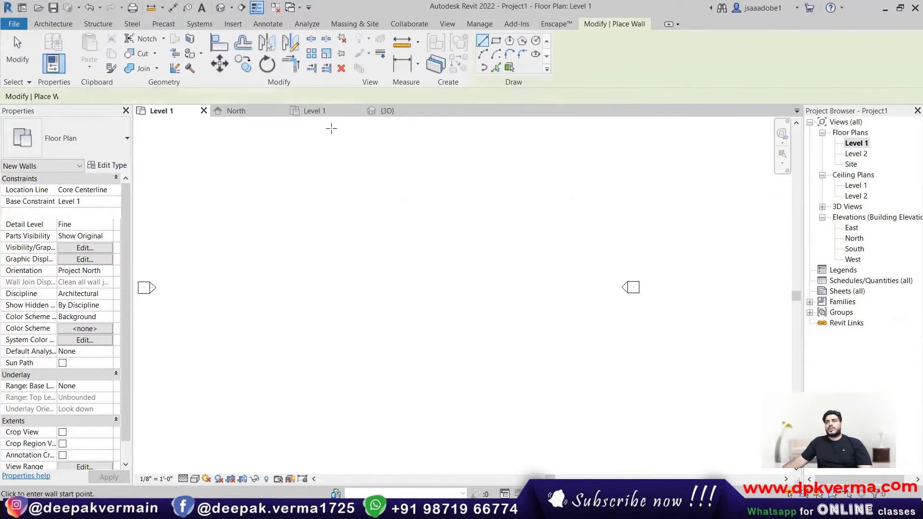
left_click(308, 96)
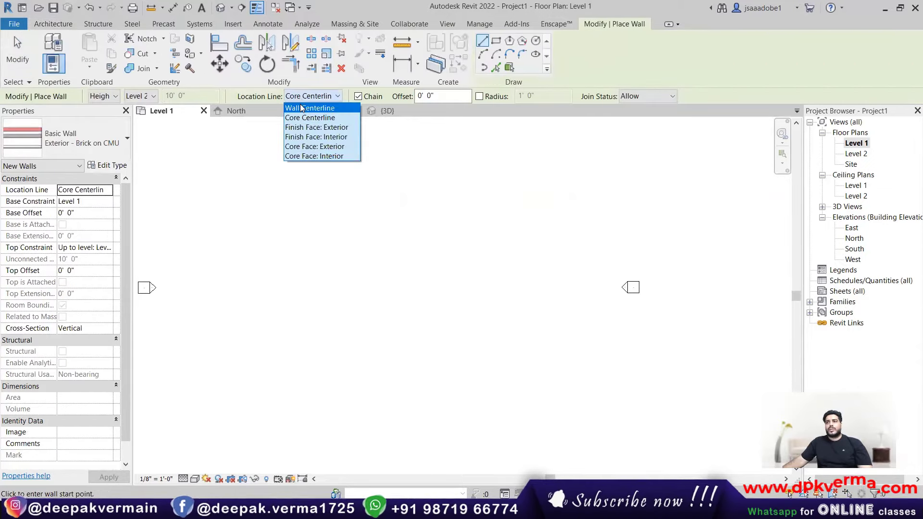
left_click(302, 107)
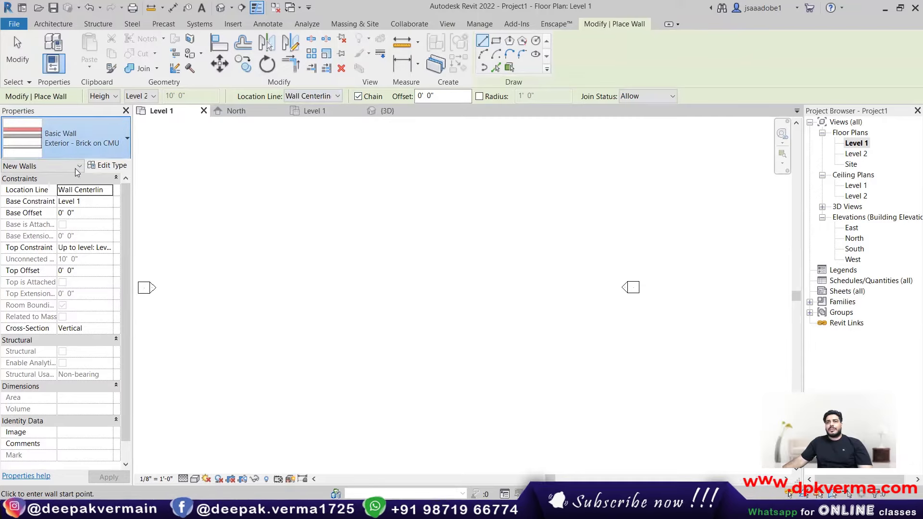
left_click(75, 144)
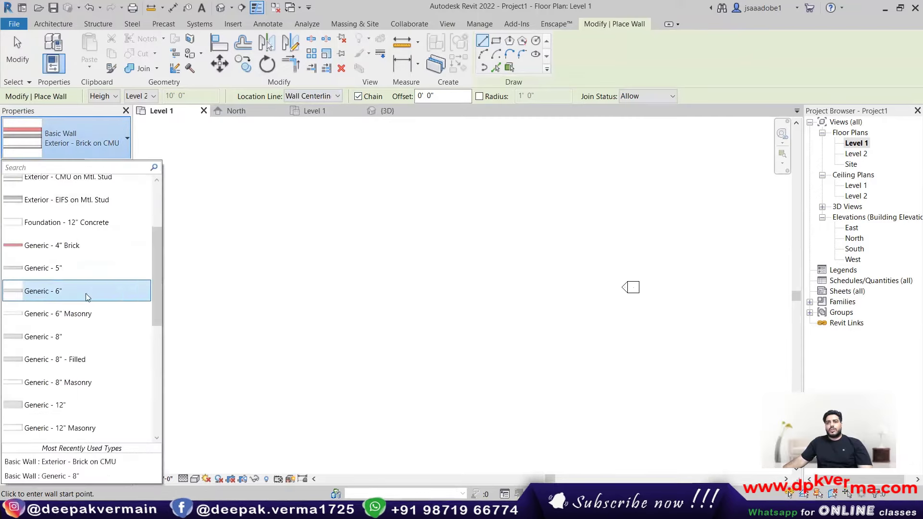
left_click(76, 337)
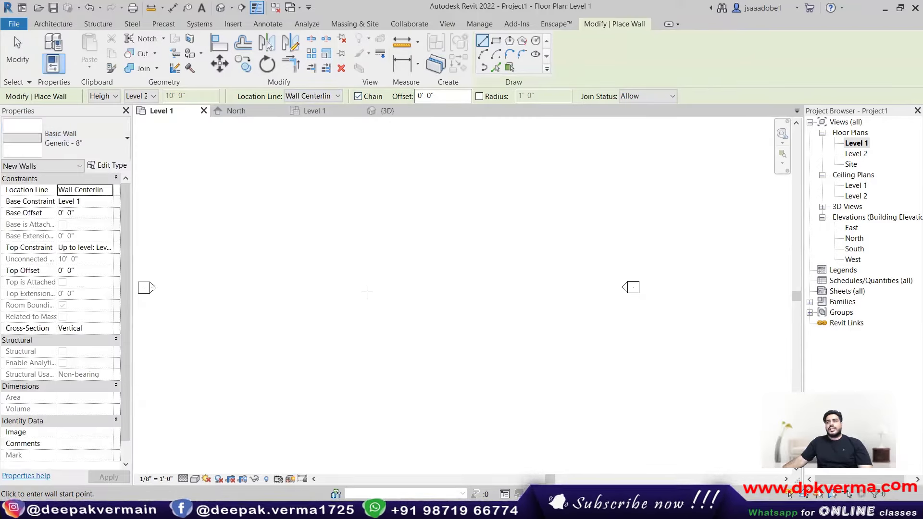
left_click(284, 233)
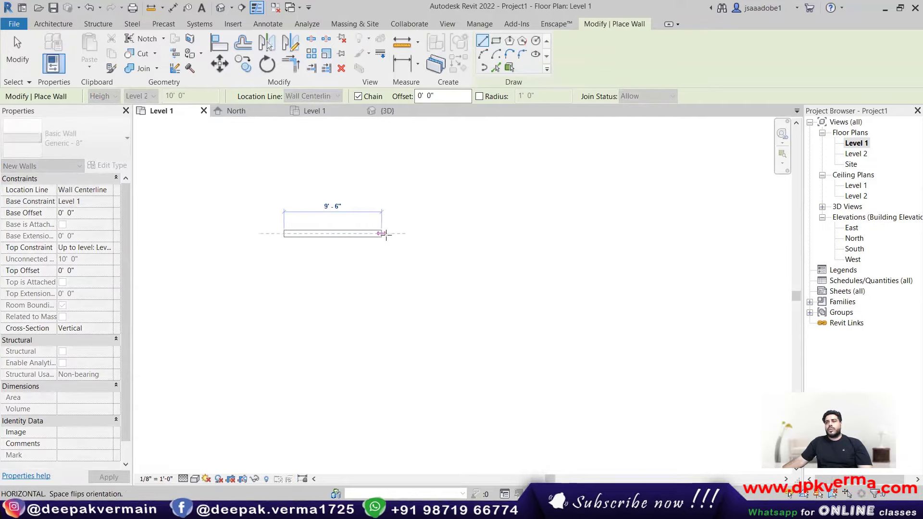
left_click(387, 234)
left_click(387, 305)
left_click(463, 306)
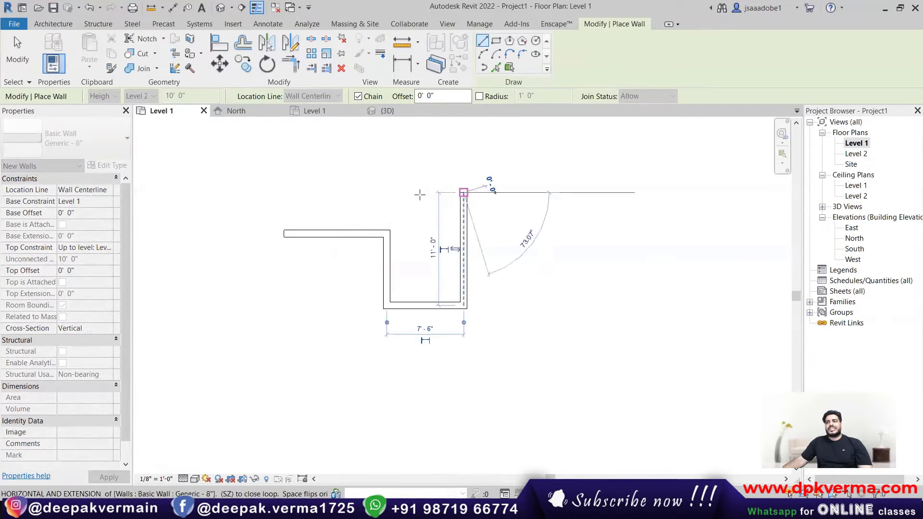
left_click(463, 192)
left_click(345, 192)
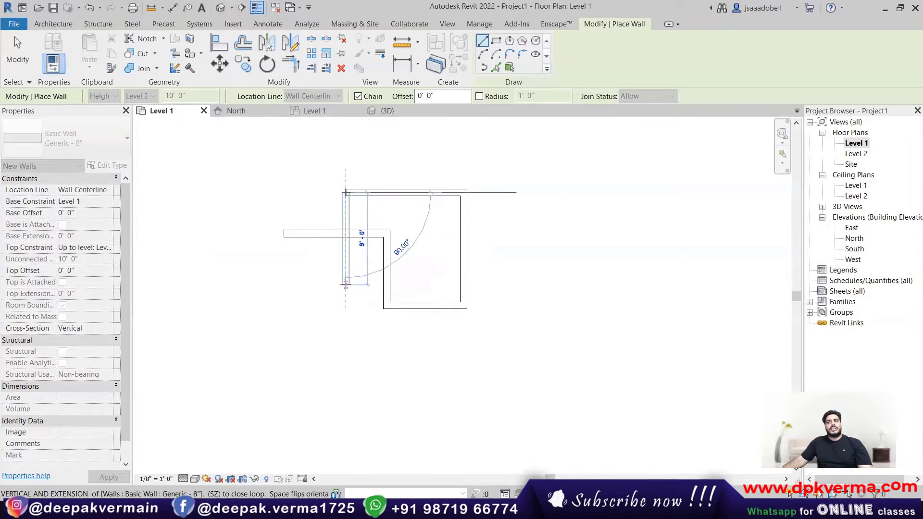
left_click(345, 285)
left_click(269, 284)
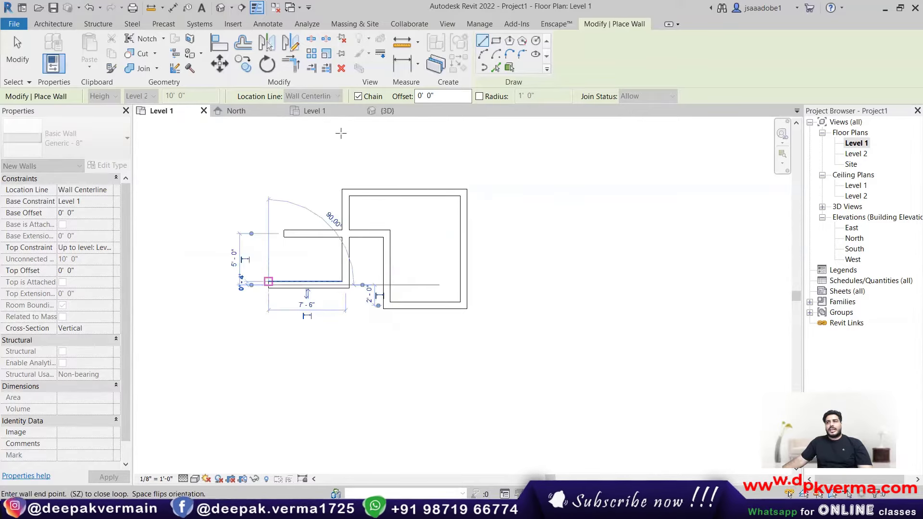
Step: Disable Chain and draw separate vertical Generic - 8" walls down from the chain's free end and from the enclosed area's lower wall
left_click(358, 97)
middle_click_drag(337, 341, 330, 278)
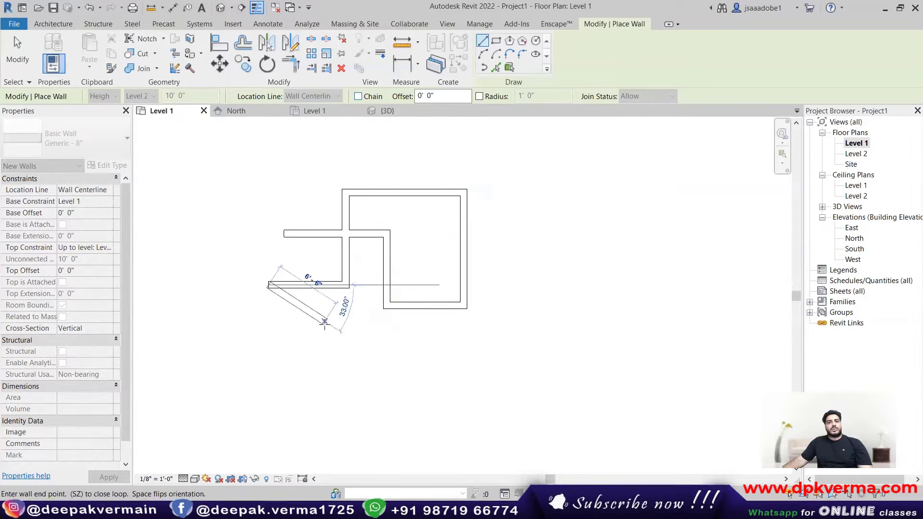
left_click(261, 325)
left_click(410, 246)
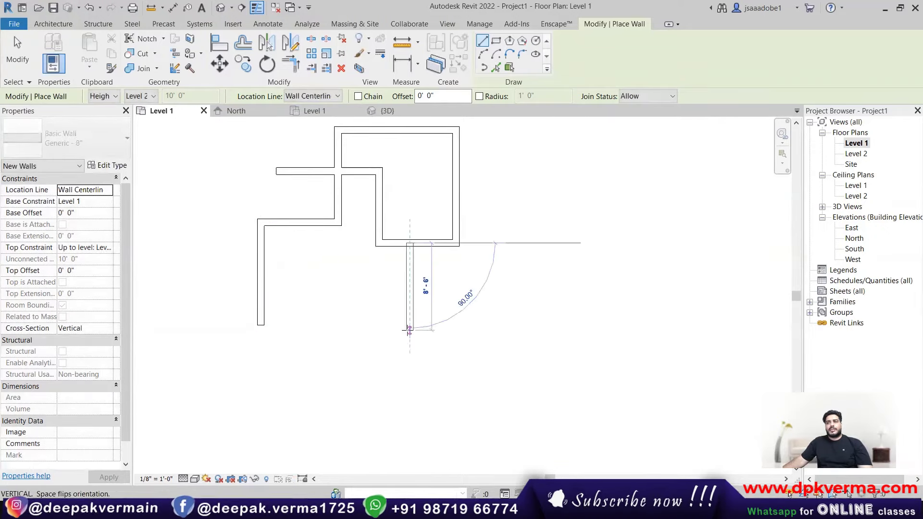
Step: Draw a vertical wall about 8'-6" down from the lower room, plus horizontal walls across that room and between the two long vertical walls
left_click(409, 330)
left_click(379, 197)
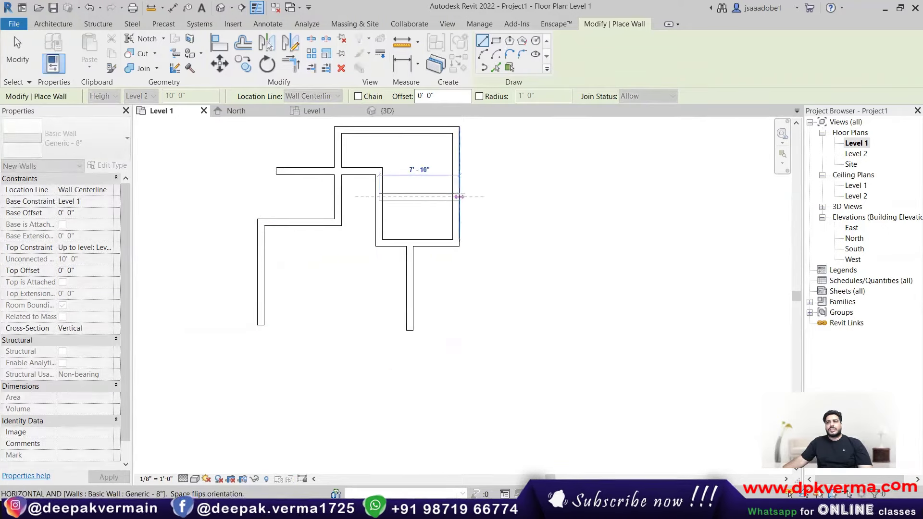
left_click(455, 197)
left_click(262, 289)
left_click(409, 289)
left_click(410, 289)
Step: Enable chained wall placement and draw a connected run of five walls beside the existing plan, with slanted segments in the middle
middle_click_drag(371, 307, 316, 318)
left_click(358, 96)
left_click(465, 193)
left_click(547, 192)
left_click(548, 275)
left_click(495, 278)
left_click(438, 342)
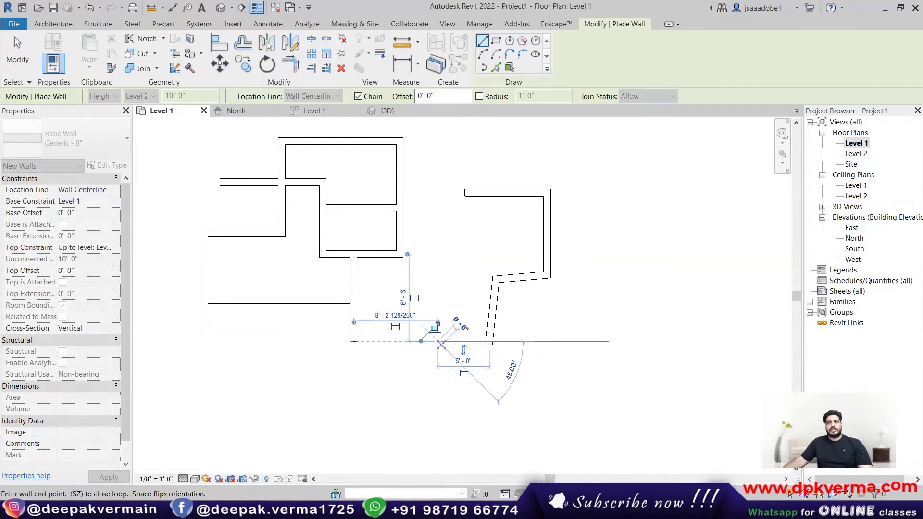
middle_click_drag(444, 349, 423, 348)
key("Escape")
Step: Set the wall offset to 5' and draw a U-shaped chain of three walls beside the previous run
middle_click_drag(422, 313, 362, 317)
middle_click_drag(498, 280, 438, 290)
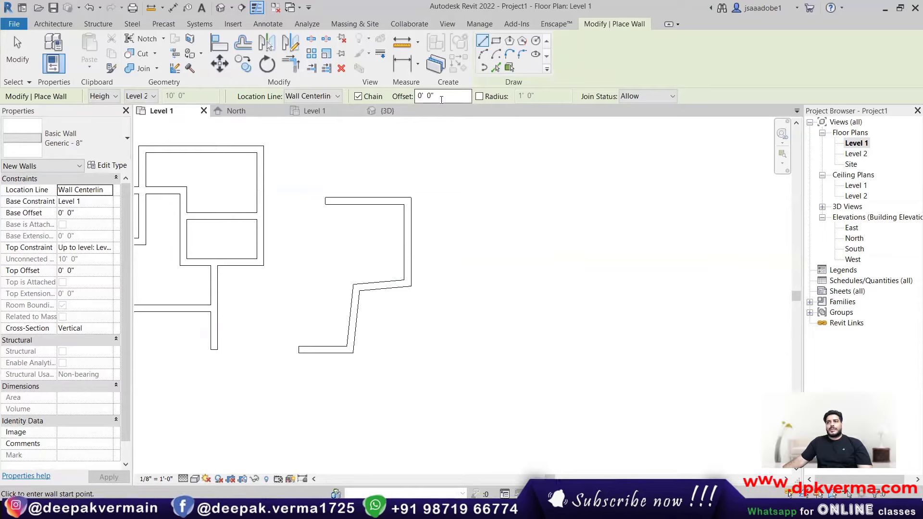
left_click_drag(443, 98, 406, 105)
type("5")
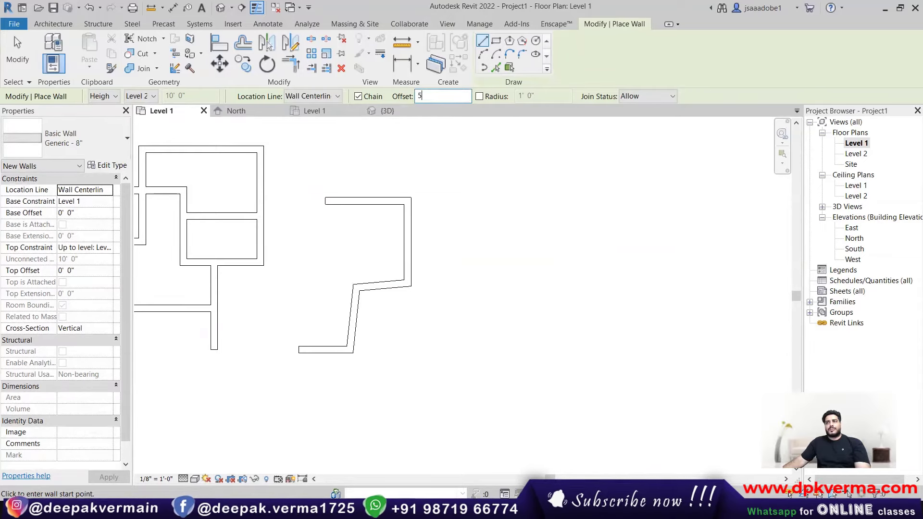
middle_click_drag(409, 211, 313, 233)
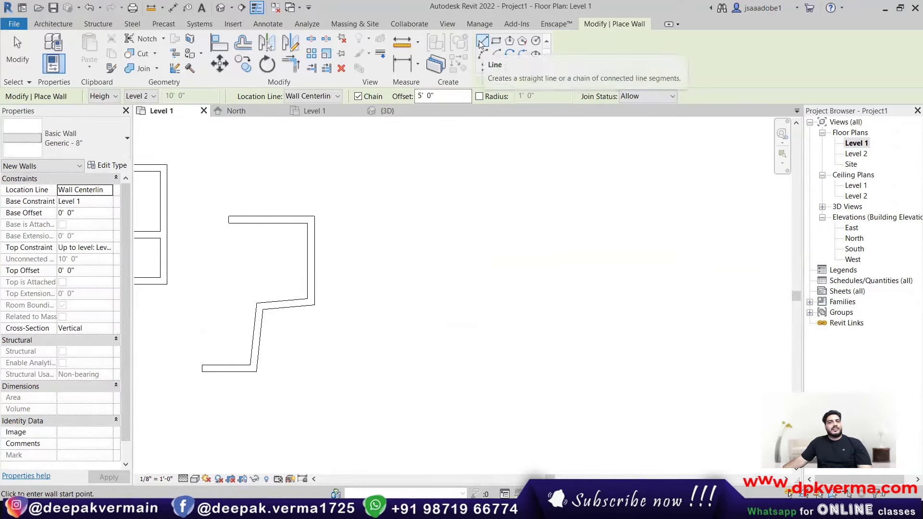
middle_click_drag(393, 210, 342, 220)
left_click(335, 223)
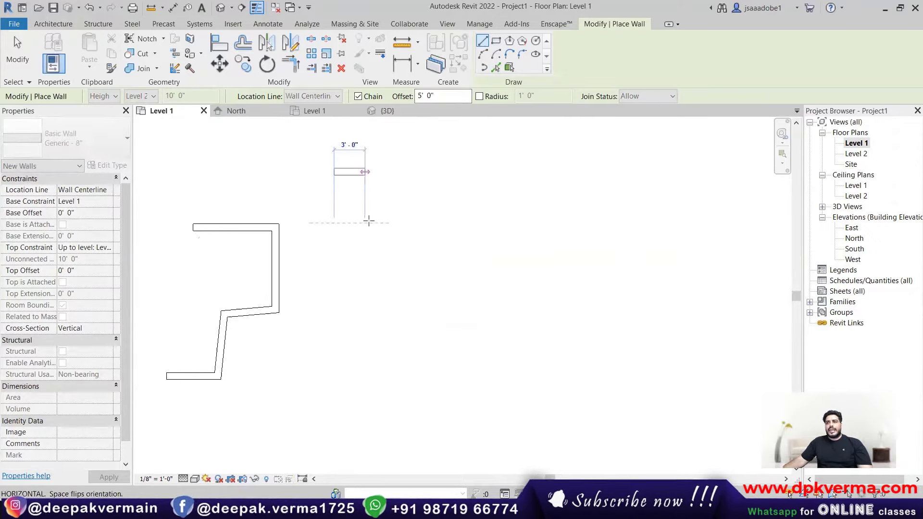
left_click(442, 227)
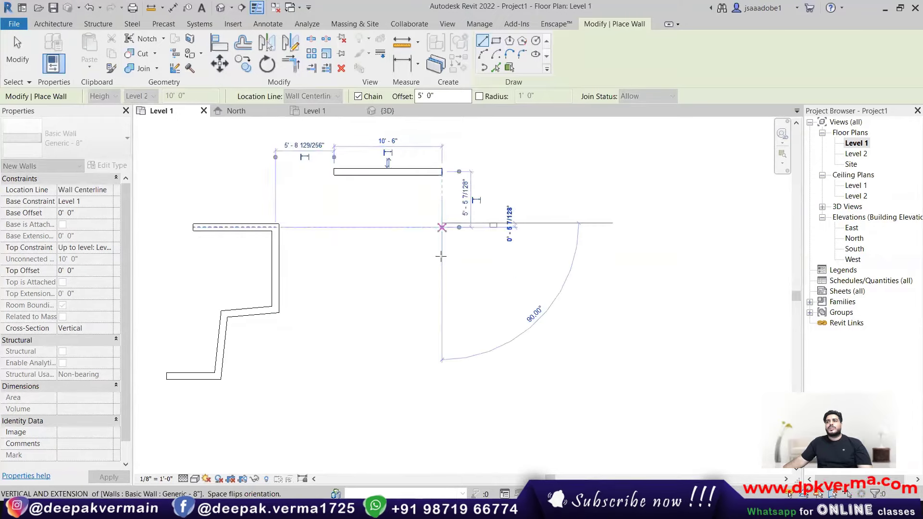
left_click(442, 320)
left_click(382, 320)
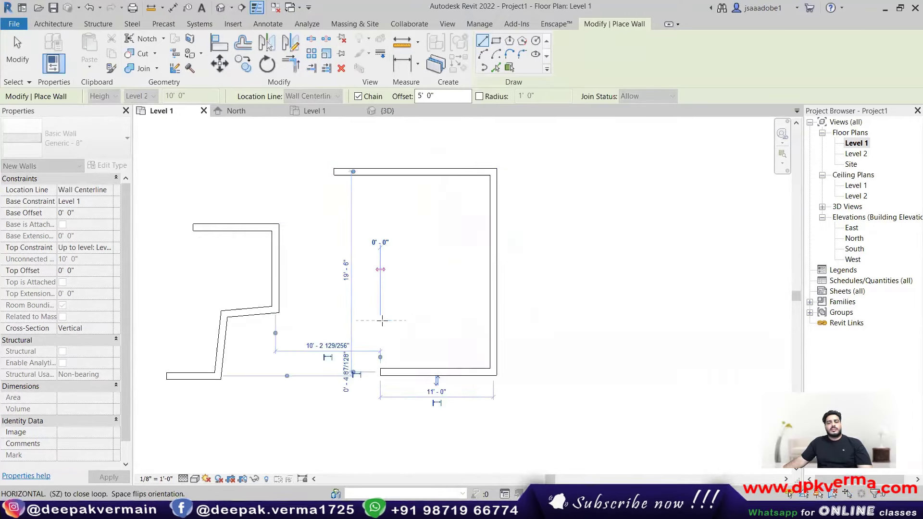
key("Escape")
Step: Use Pick Lines with the 5' offset to create parallel walls outside the three walls of the U-shaped chain
middle_click_drag(397, 129, 362, 129)
left_click(425, 95)
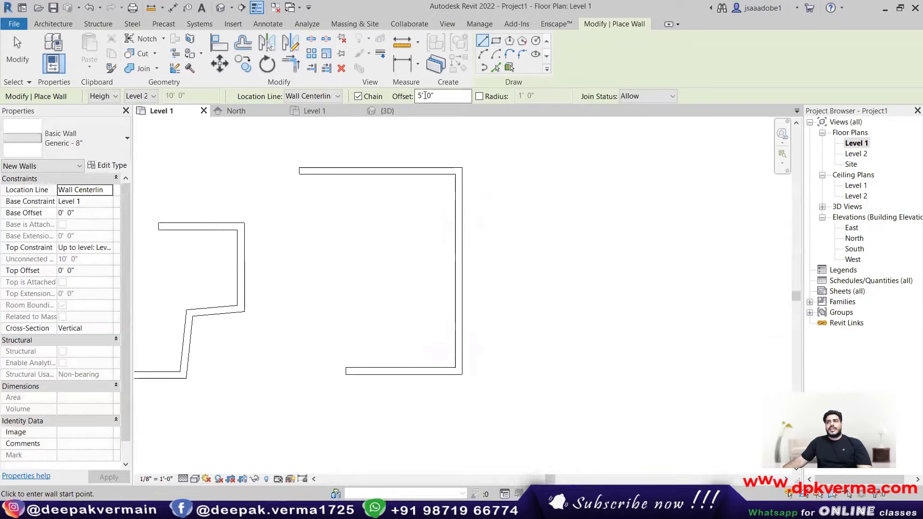
left_click(495, 67)
middle_click_drag(403, 208, 387, 262)
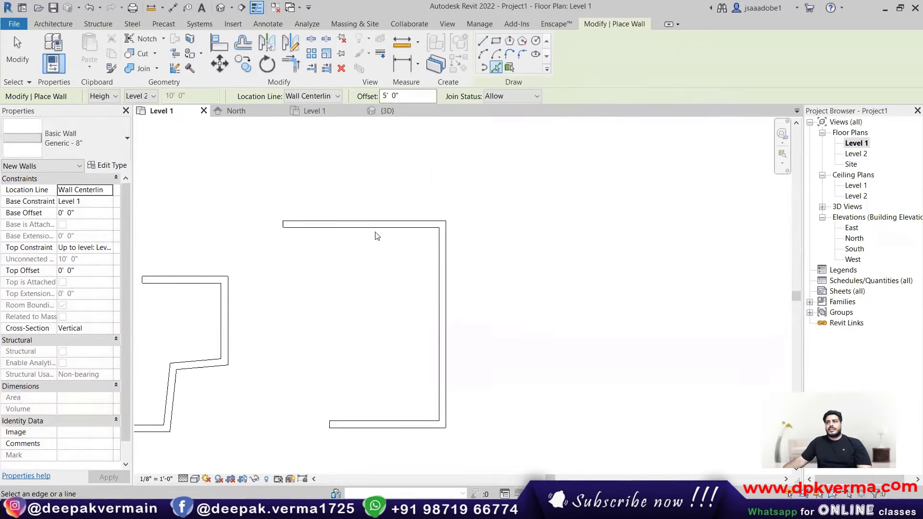
left_click(378, 228)
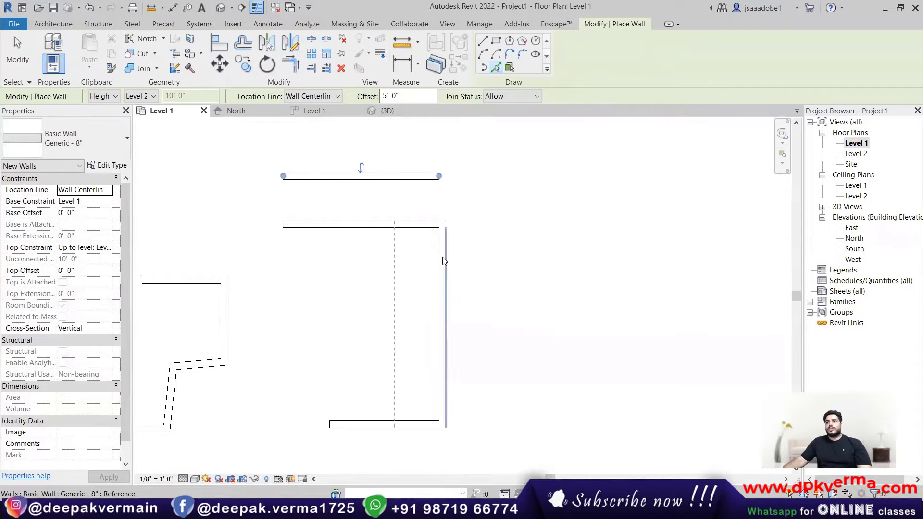
left_click(440, 264)
left_click(379, 427)
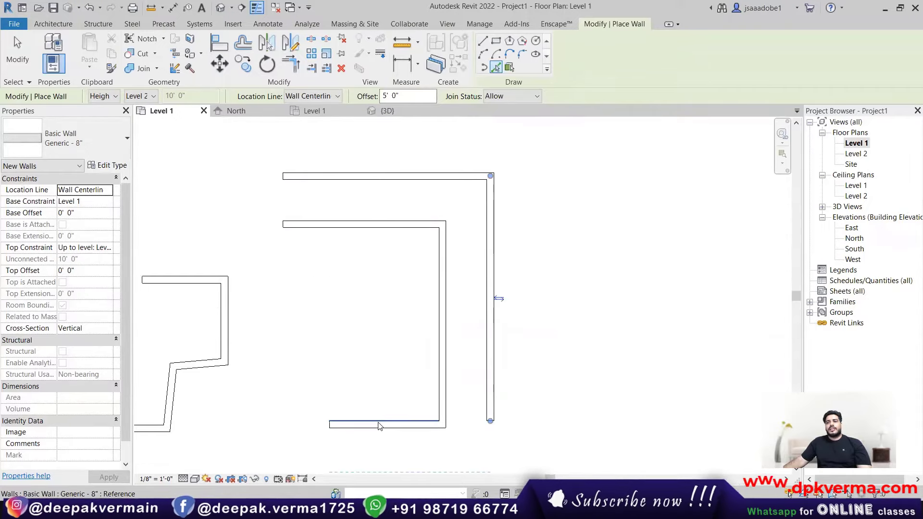
Step: Pick the outer face of the new upper wall to place another parallel wall 5' beyond it
scroll(449, 154, "up", 1)
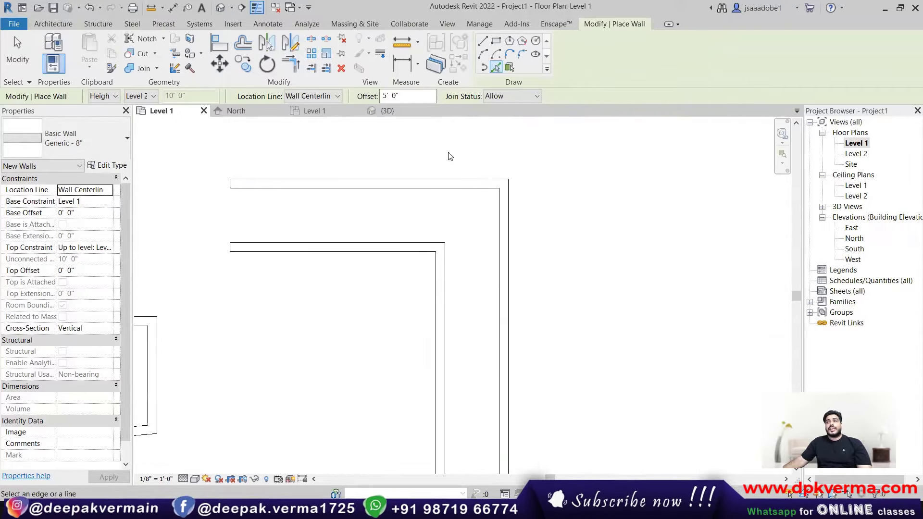
scroll(384, 191, "up", 1)
middle_click_drag(383, 191, 375, 256)
scroll(350, 244, "up", 2)
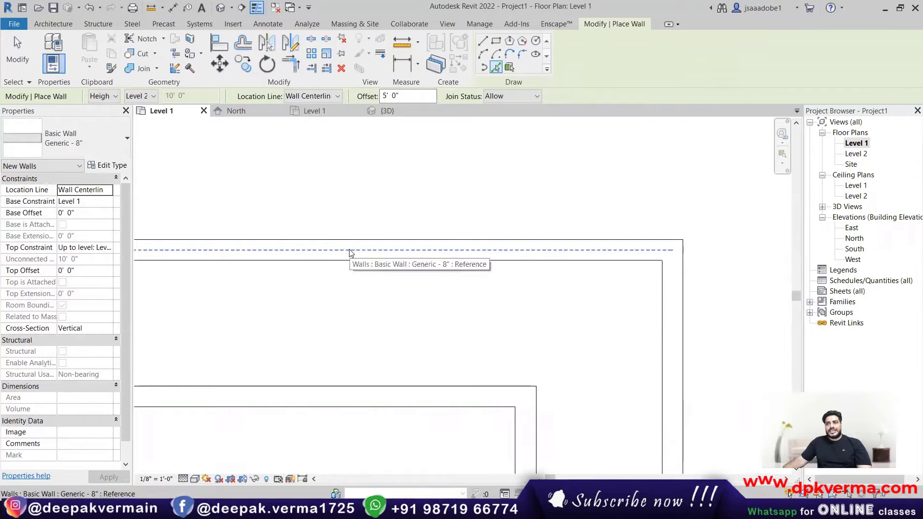
scroll(353, 257, "down", 1)
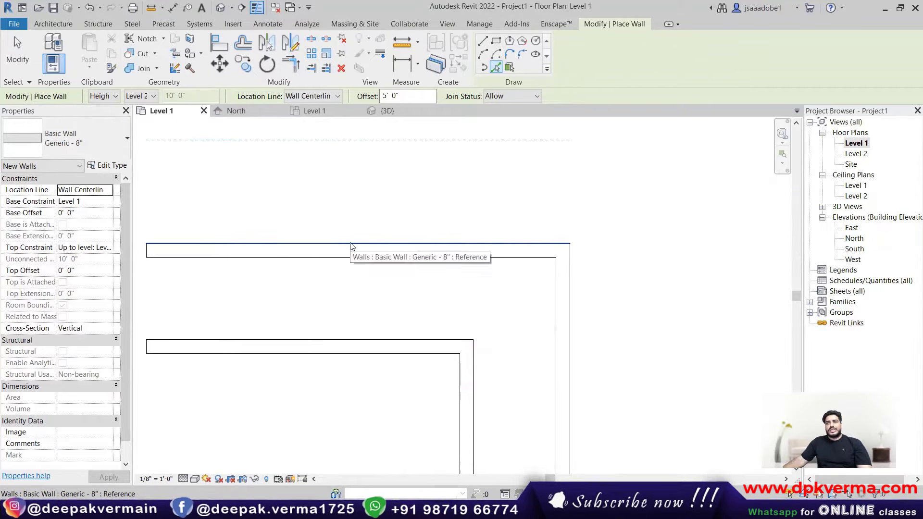
scroll(364, 248, "down", 2)
left_click(359, 255)
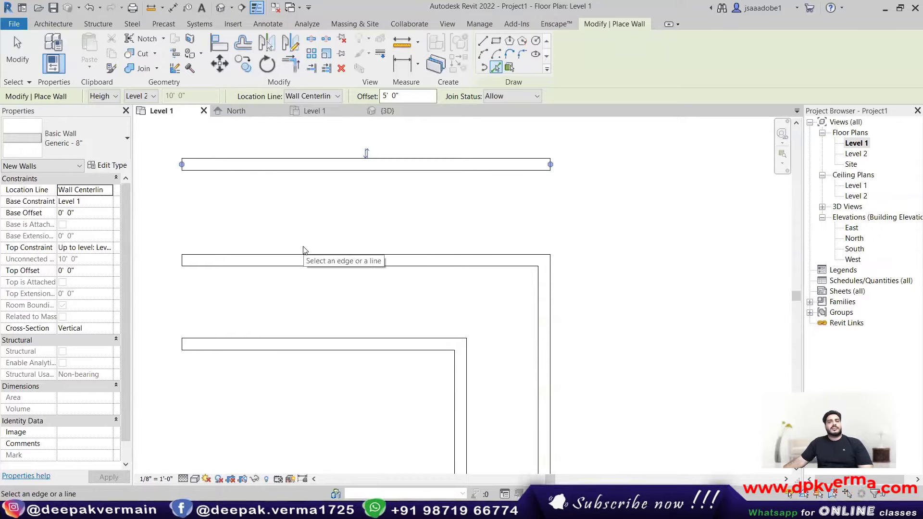
Step: Restart the Wall command and reset the placement offset to 0
scroll(307, 251, "down", 2)
left_click_drag(418, 96, 334, 97)
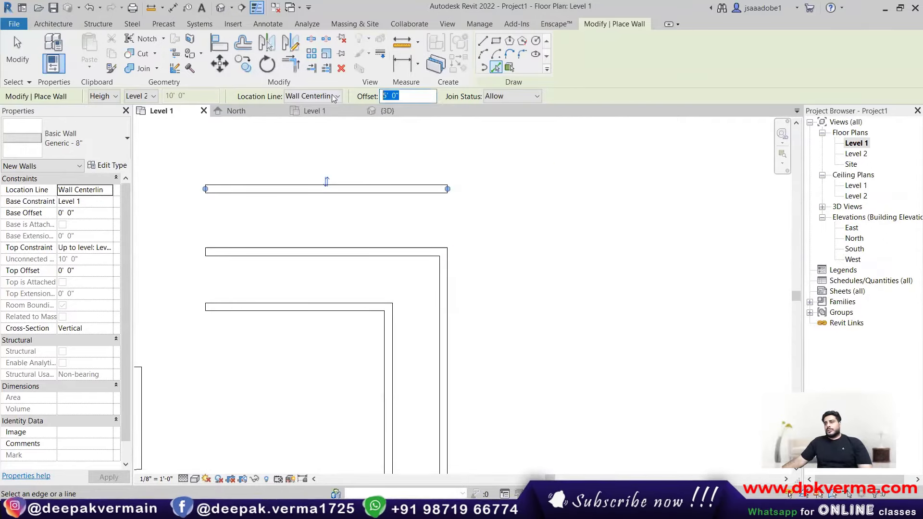
left_click(53, 25)
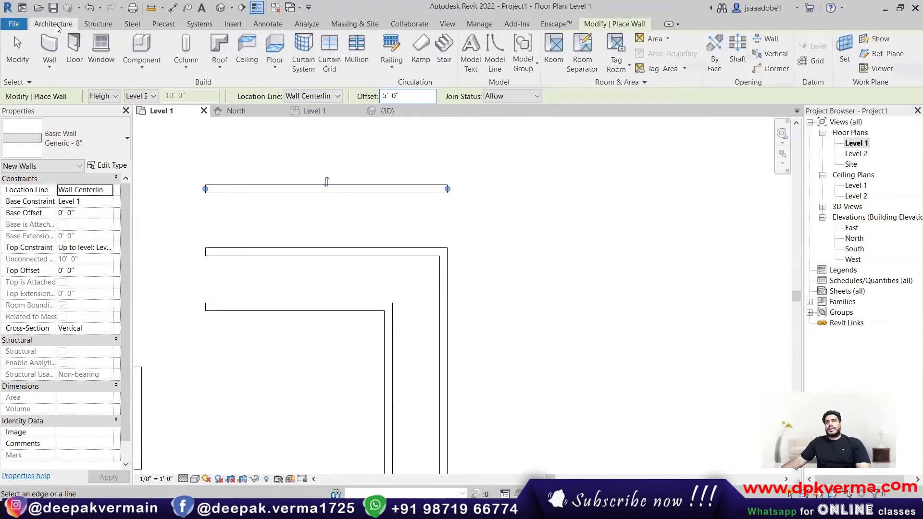
left_click(48, 47)
left_click(400, 98)
left_click_drag(400, 97, 343, 109)
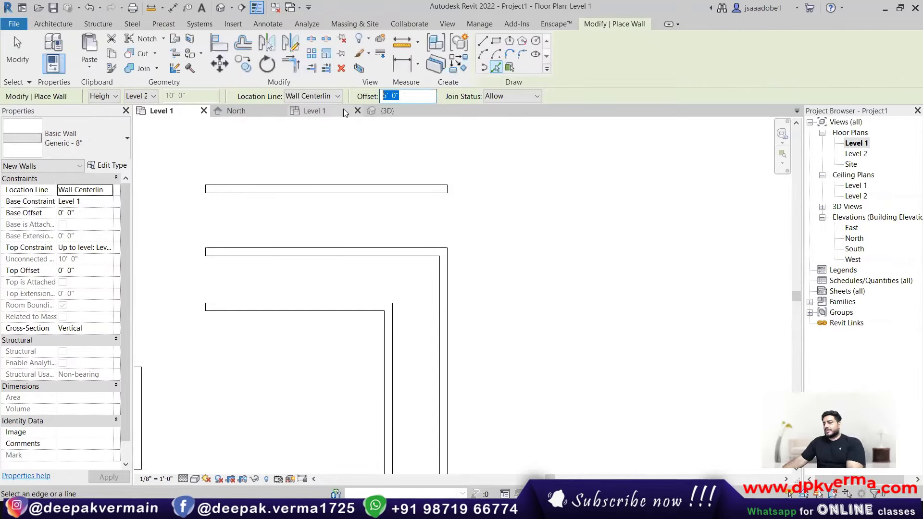
type("0")
key("Return")
Step: Draw a joined chain of three straight walls in the empty area, starting with a horizontal wall about 10'-2" long
middle_click_drag(459, 189, 391, 200)
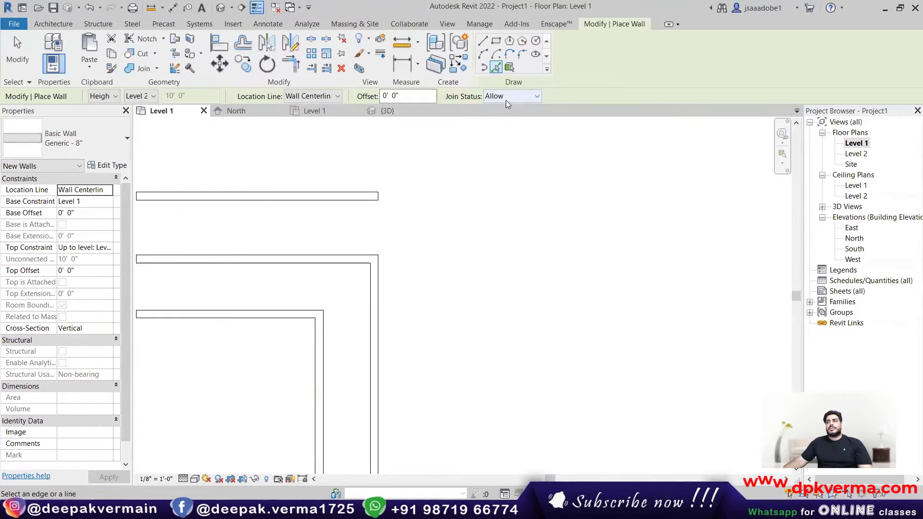
middle_click_drag(400, 260, 263, 265)
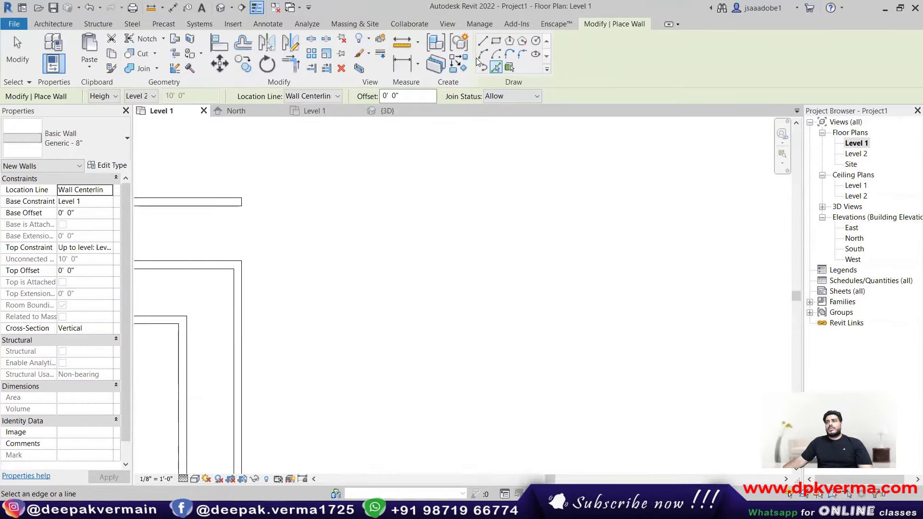
left_click(488, 44)
left_click(339, 215)
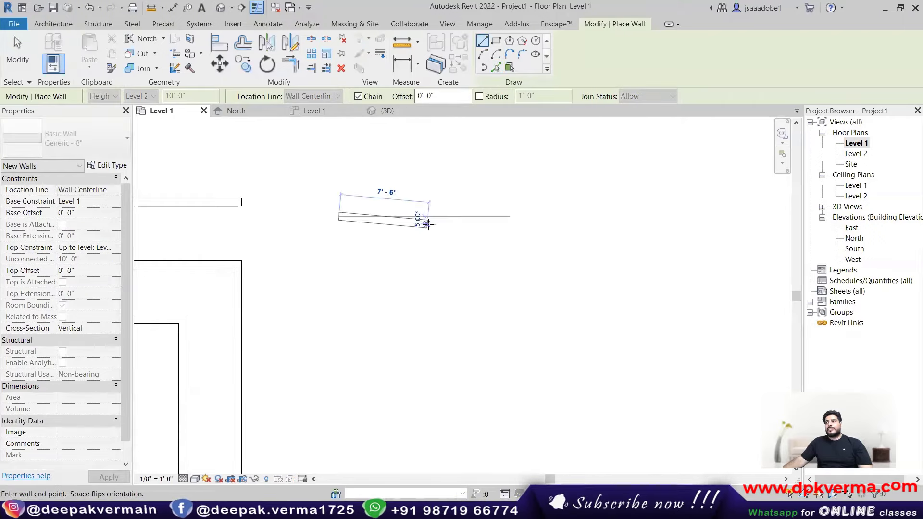
scroll(428, 222, "up", 3)
left_click(481, 210)
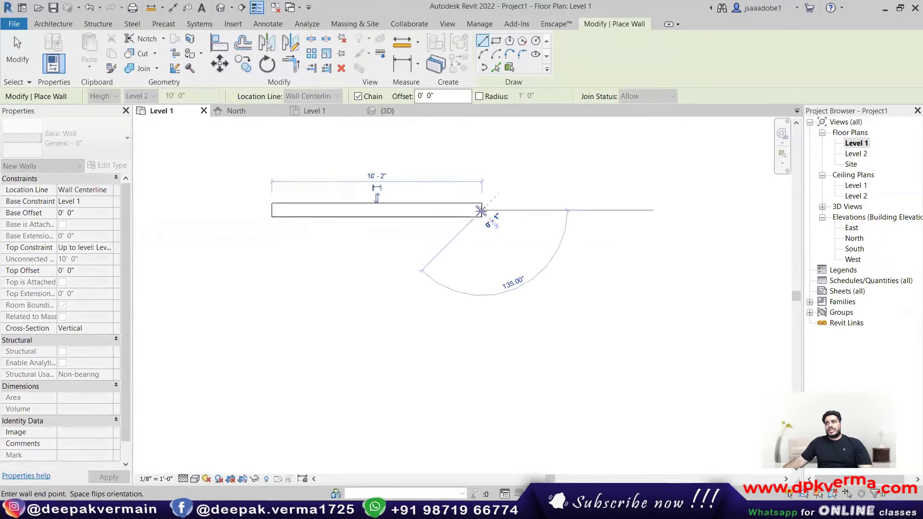
left_click(482, 345)
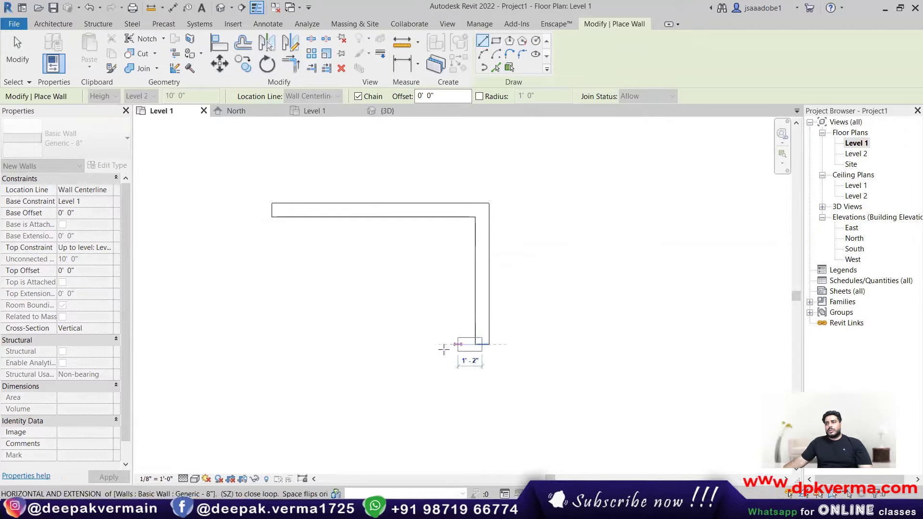
left_click(374, 344)
key("Escape")
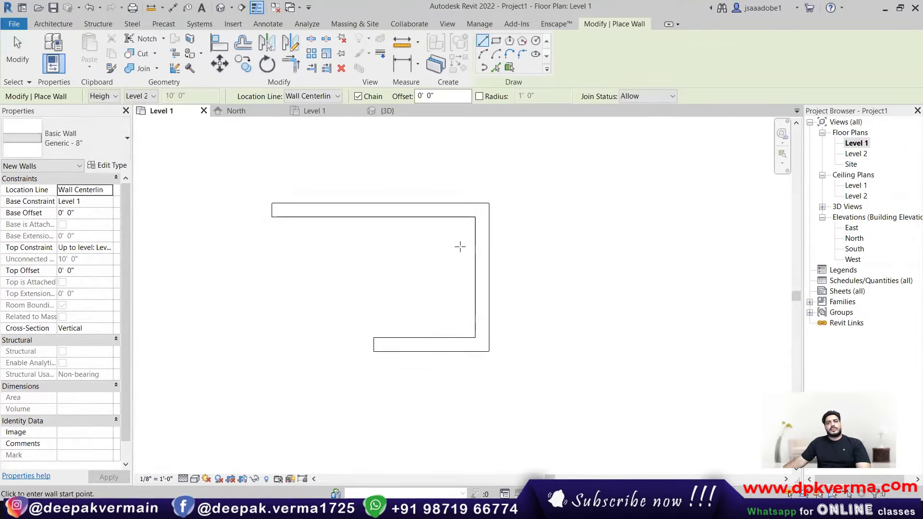
Step: Set the join status to Disallow and draw a horizontal wall about 8'-9" long followed by a vertical wall about 6'-10" long
middle_click_drag(438, 260, 400, 245)
left_click(646, 95)
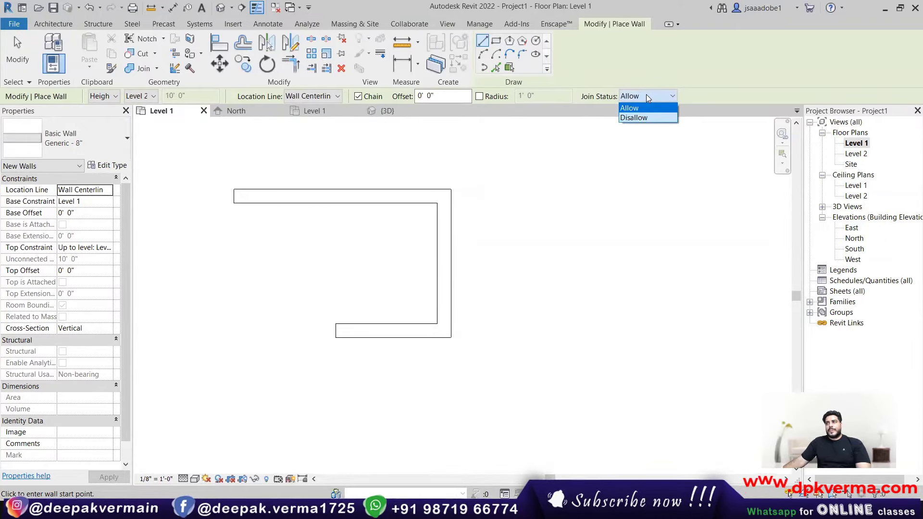
left_click(636, 118)
scroll(408, 252, "down", 1)
middle_click_drag(437, 260, 225, 262)
left_click(362, 207)
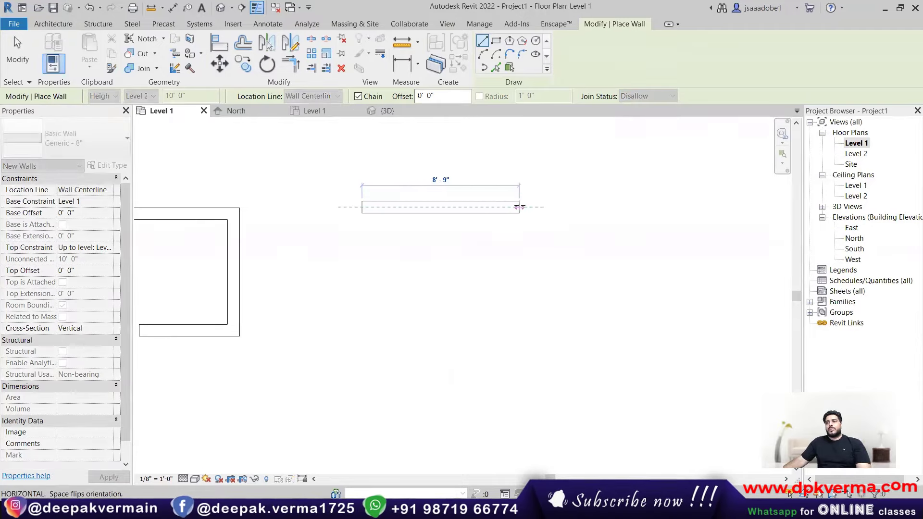
left_click(519, 207)
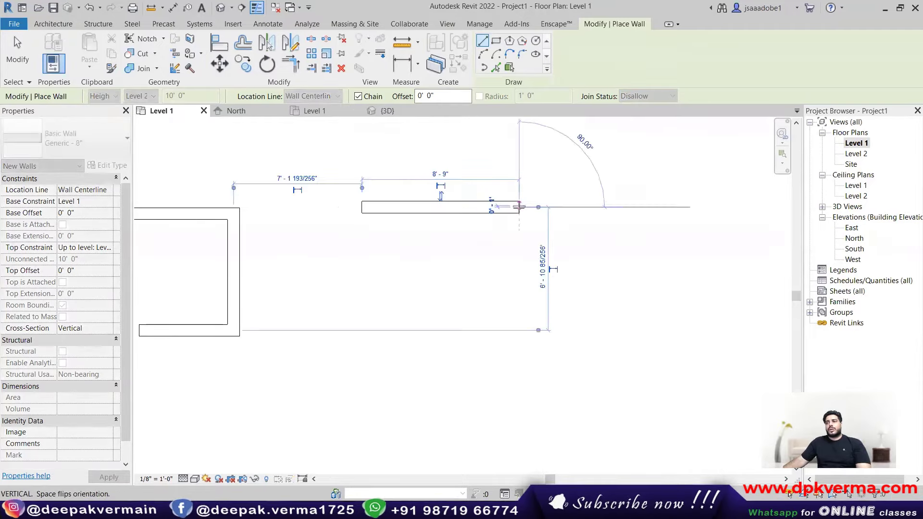
left_click(527, 299)
key("Escape")
key("Escape")
Step: Allow the two unjoined walls to join at their corner and stretch the vertical wall's upper end to a length of 7'-0"
scroll(522, 208, "up", 3)
left_click(510, 231)
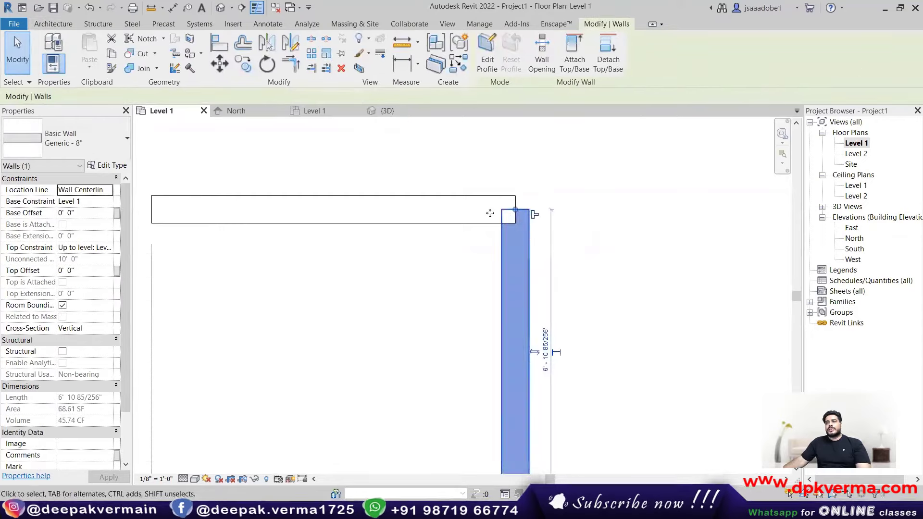
left_click(474, 202)
middle_click_drag(467, 212, 433, 222)
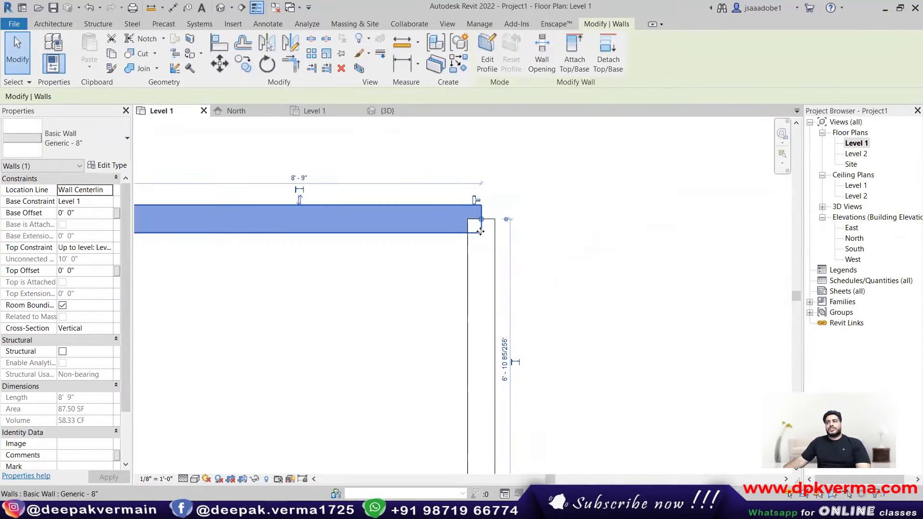
scroll(481, 232, "up", 2)
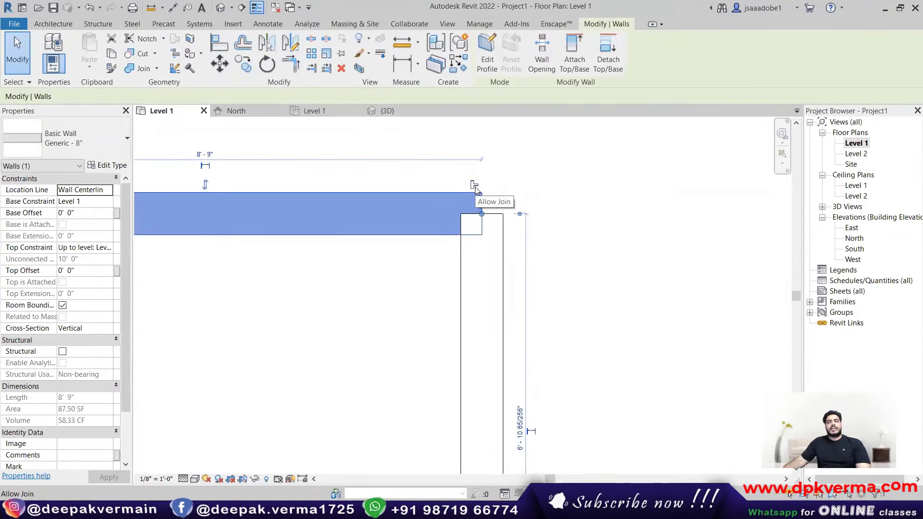
left_click(499, 243)
left_click_drag(482, 214, 481, 194)
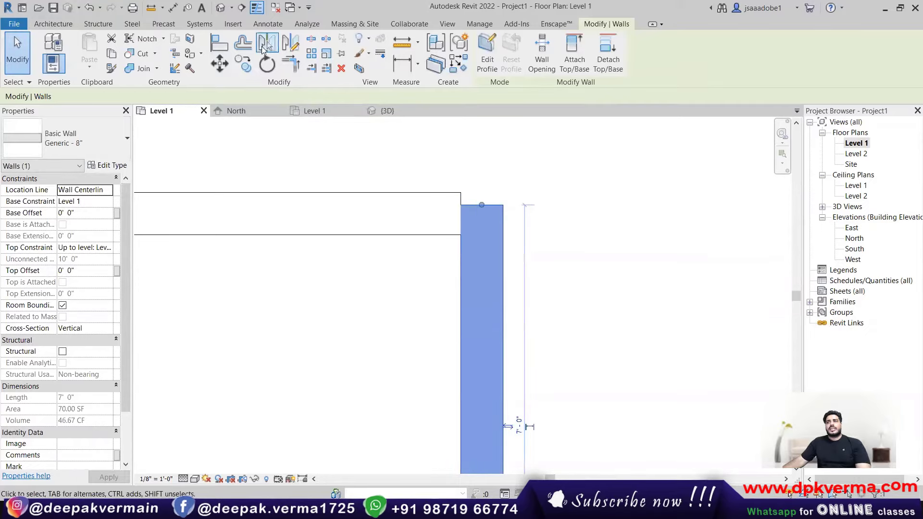
Step: Align the vertical wall's upper end with the outer face of the horizontal wall to complete the corner
left_click(219, 42)
left_click(451, 192)
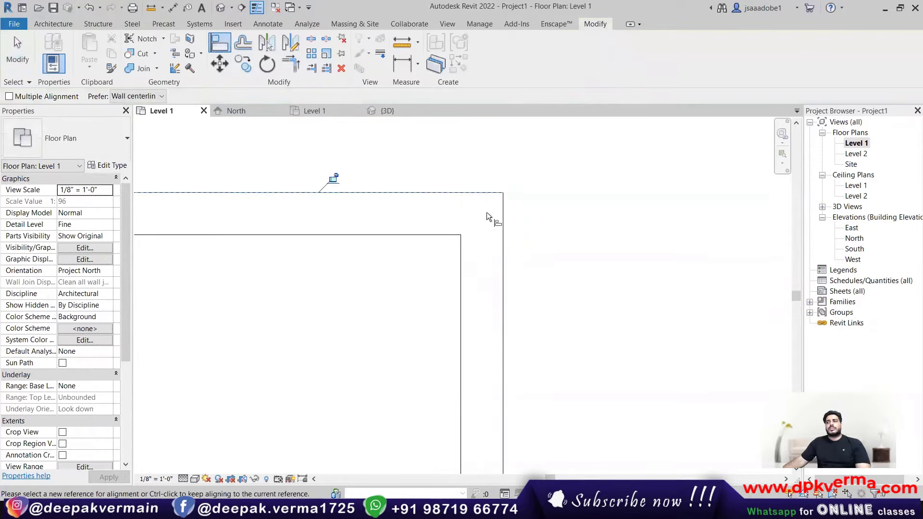
scroll(483, 216, "down", 3)
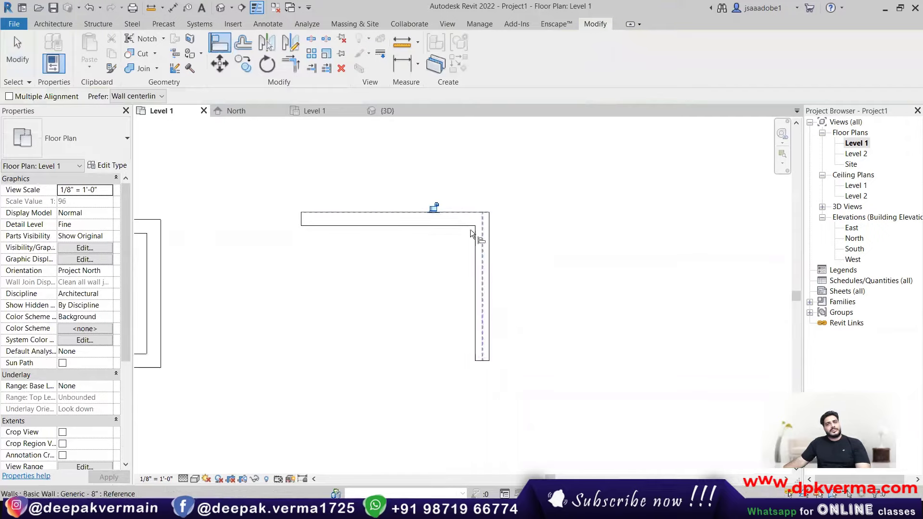
middle_click_drag(457, 234, 466, 230)
key("Escape")
key("Escape")
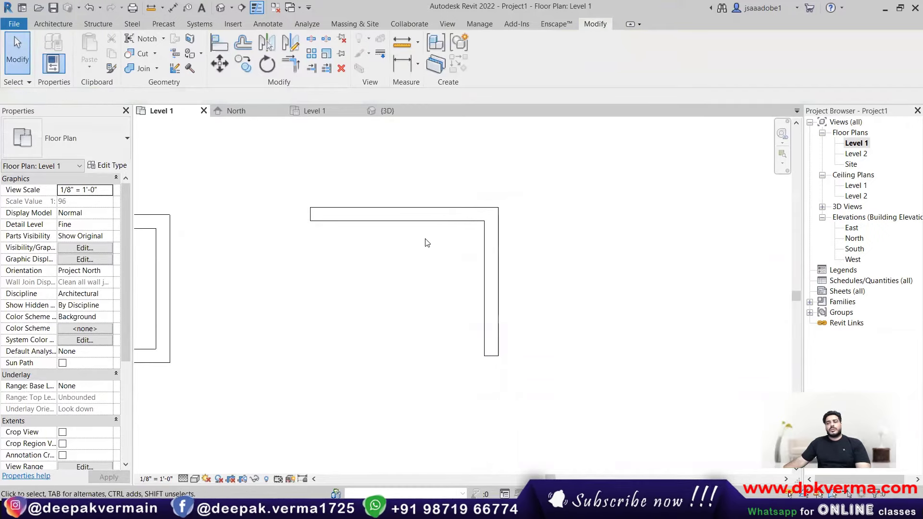
Step: Place a wall offset 5' above the upper horizontal wall of the three-wall chain, using Pick Lines on its outer edge
scroll(425, 242, "down", 2)
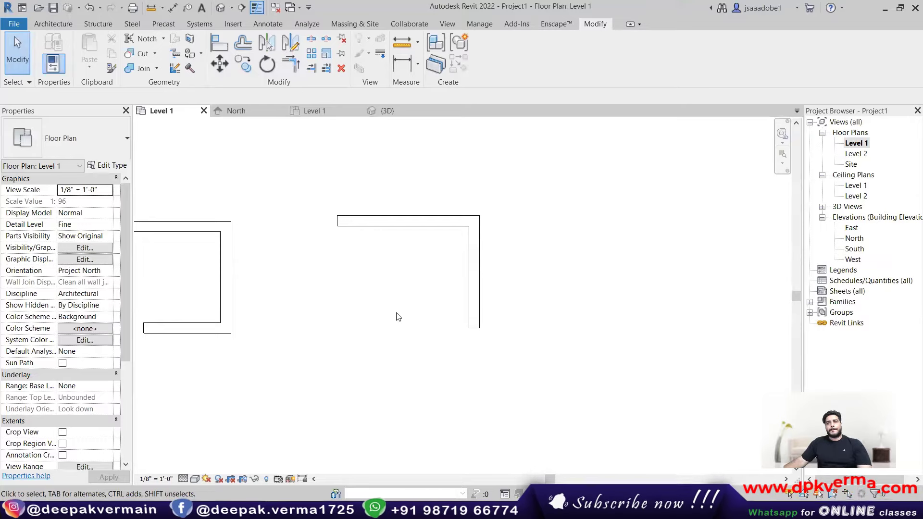
scroll(368, 301, "down", 2)
middle_click_drag(345, 305, 440, 256)
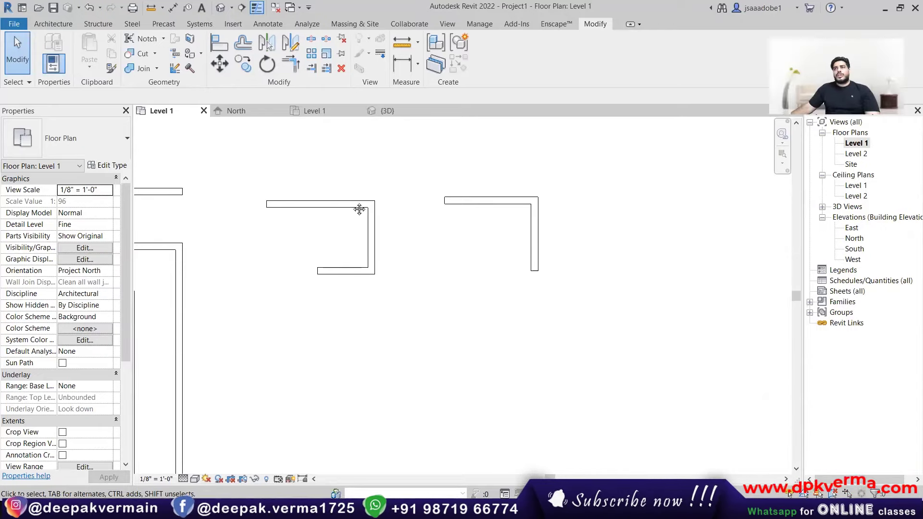
scroll(307, 173, "up", 1)
left_click(52, 24)
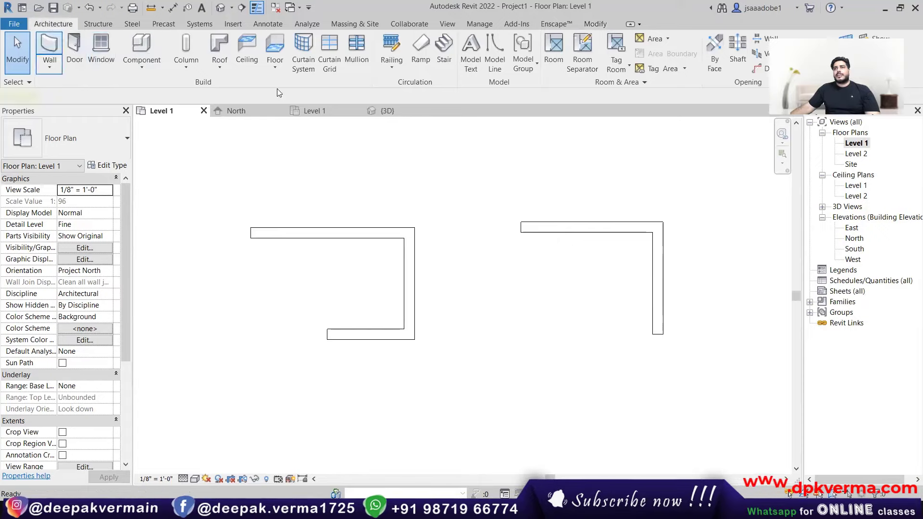
left_click_drag(465, 96, 416, 96)
type("5")
key("Return")
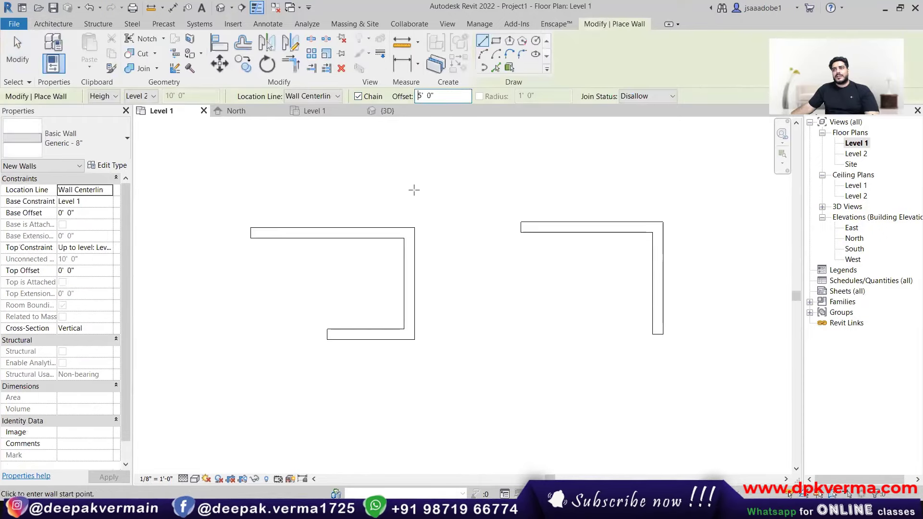
middle_click_drag(398, 156, 413, 203)
left_click(496, 67)
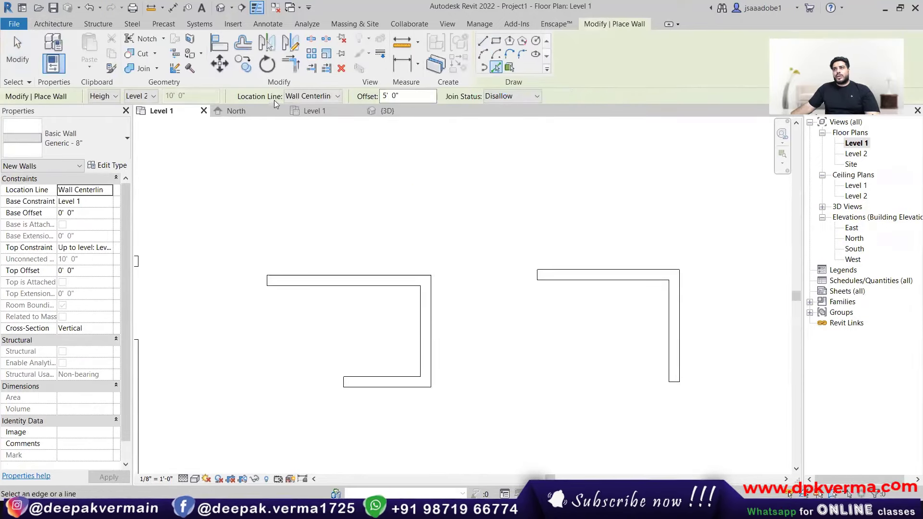
scroll(285, 262, "up", 2)
middle_click_drag(317, 288, 321, 321)
left_click(320, 322)
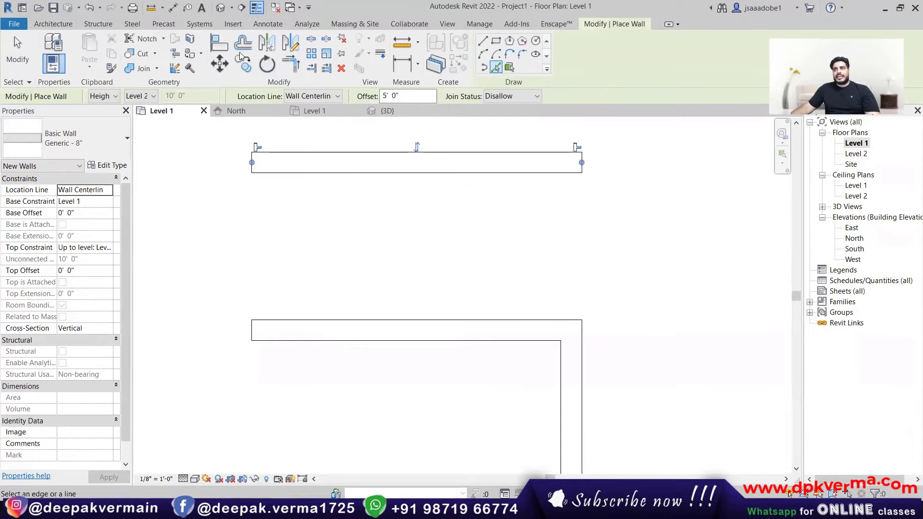
Step: Add an aligned dimension, with the Wall faces preference, between the offset wall's centerline and the upper face of the wall below it
left_click(268, 24)
left_click(74, 60)
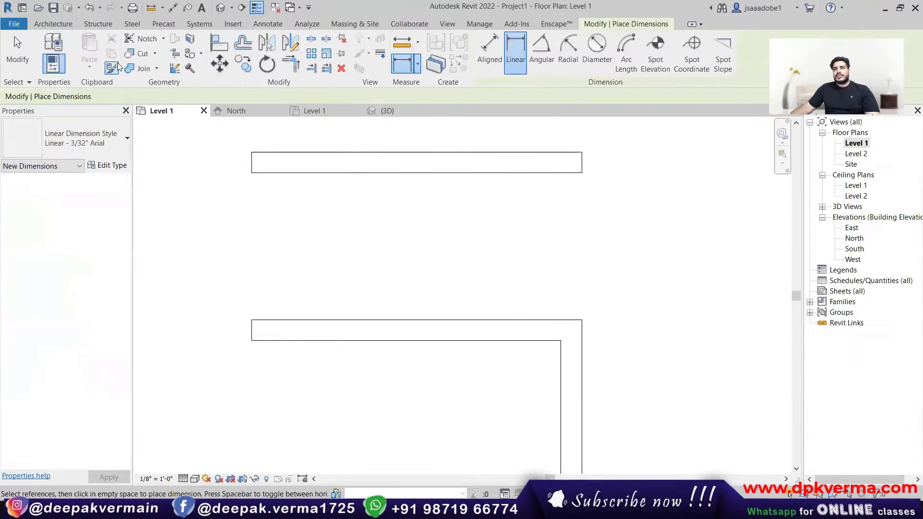
left_click(489, 51)
left_click(144, 96)
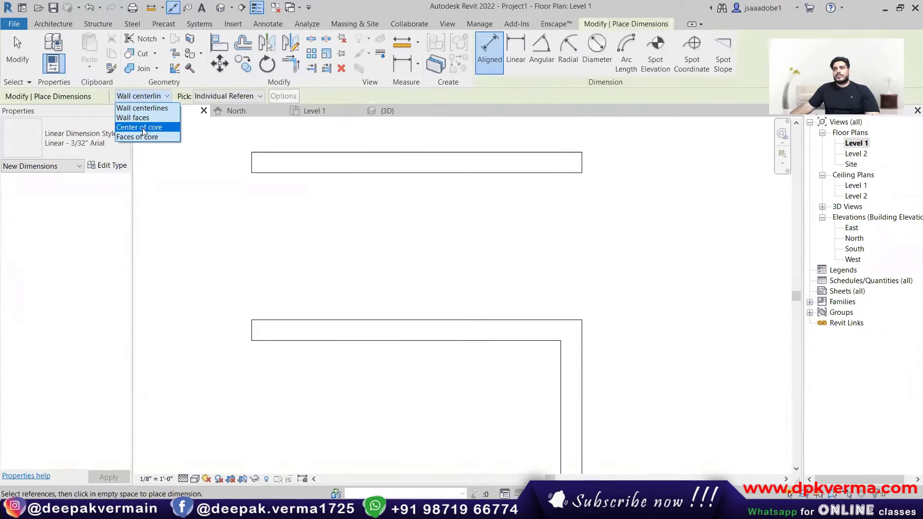
left_click(139, 115)
left_click(306, 163)
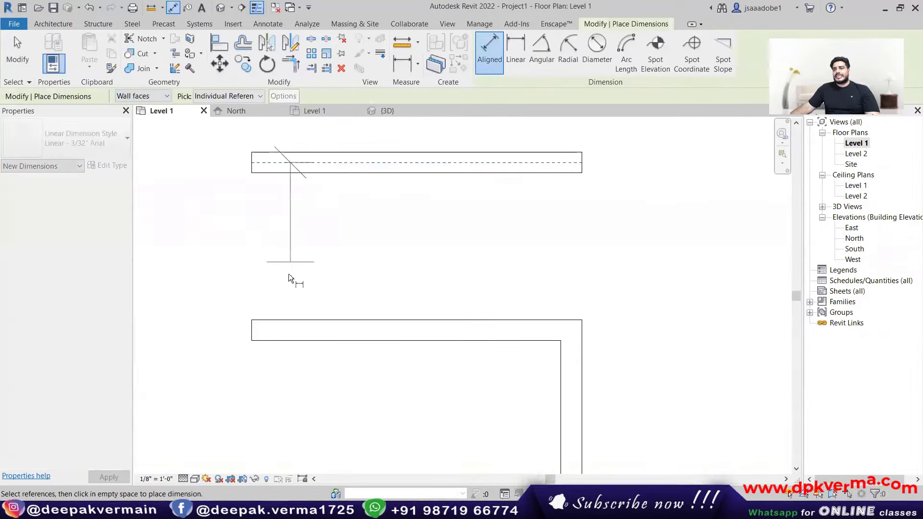
left_click(284, 320)
left_click(226, 301)
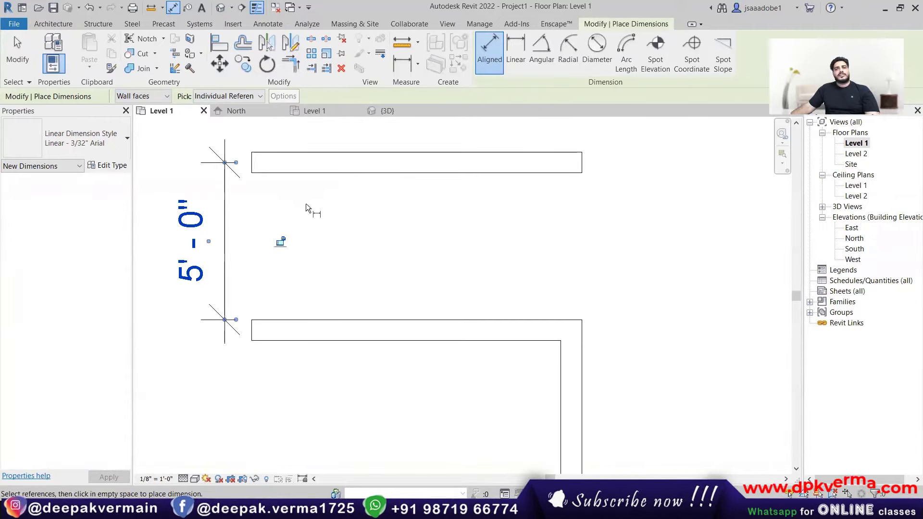
scroll(308, 211, "down", 4)
key("Escape")
key("Escape")
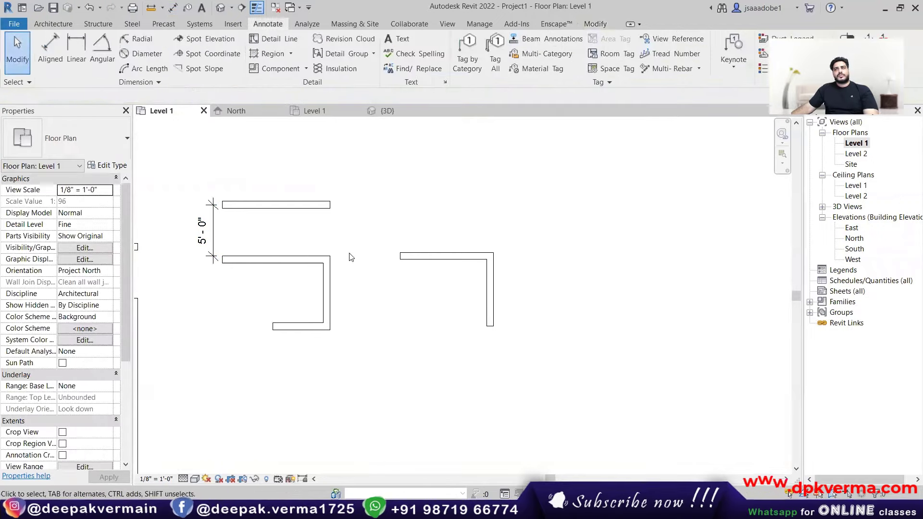
Step: With join status Allow and a 3' corner radius, draw an S-shaped chain of four walls beside the L-shaped pair, lower horizontal run about 14'-6"
key("w")
key("a")
scroll(404, 260, "down", 1)
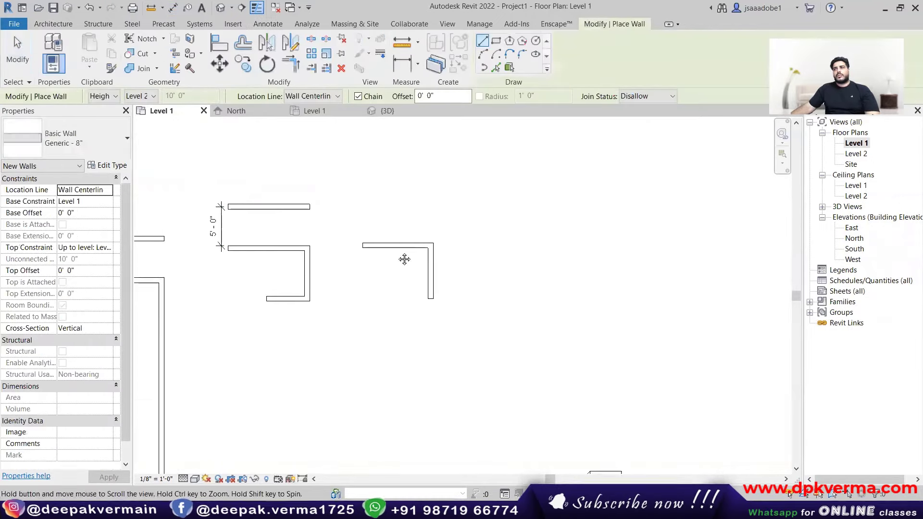
middle_click_drag(405, 260, 374, 246)
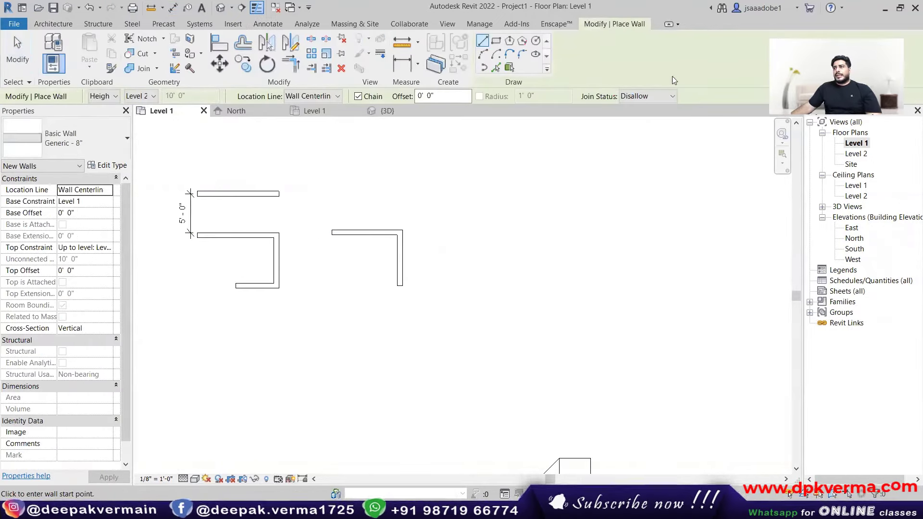
left_click(643, 108)
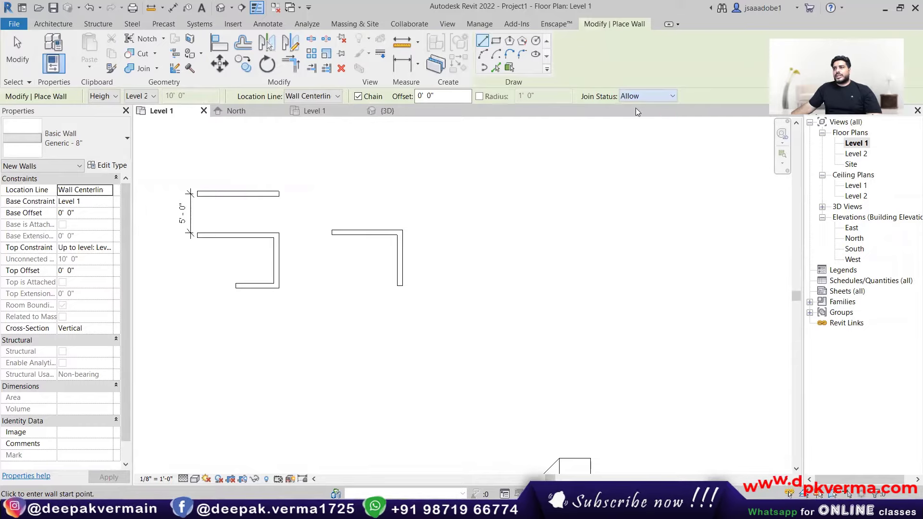
left_click(479, 97)
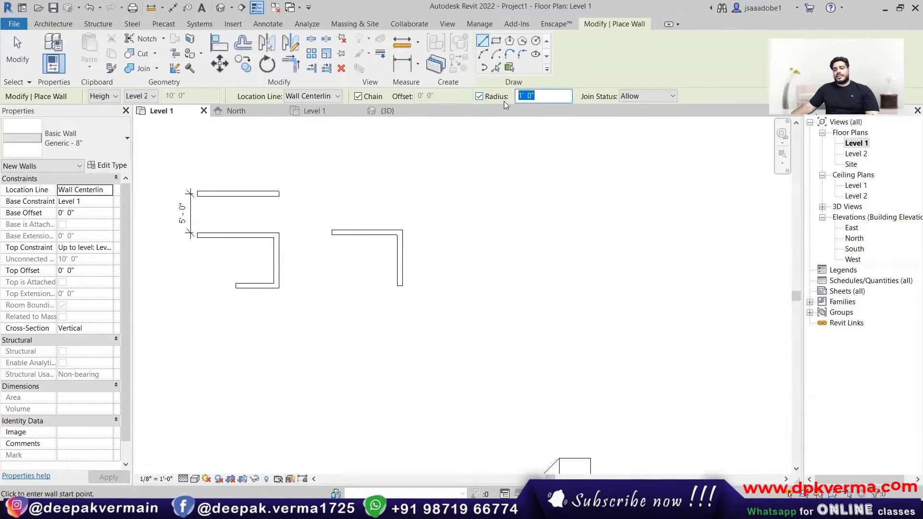
type("3")
scroll(452, 260, "up", 3)
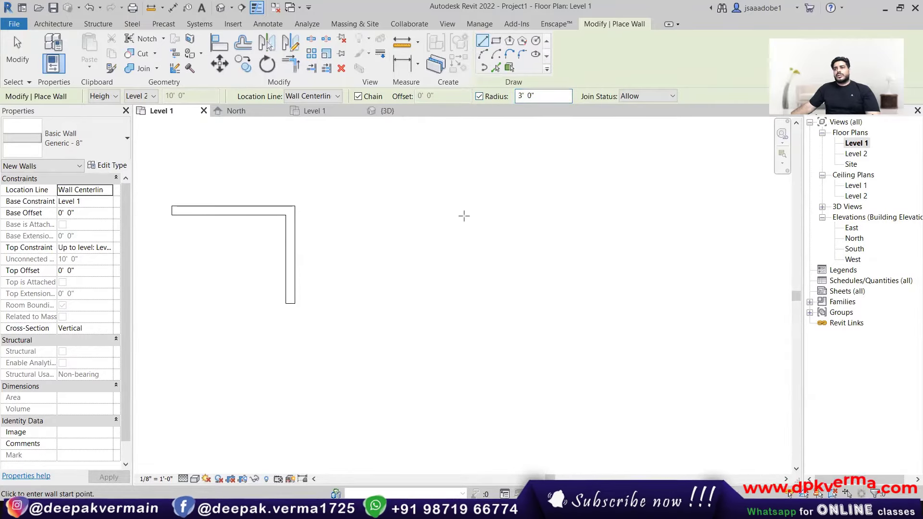
left_click(400, 205)
left_click(576, 206)
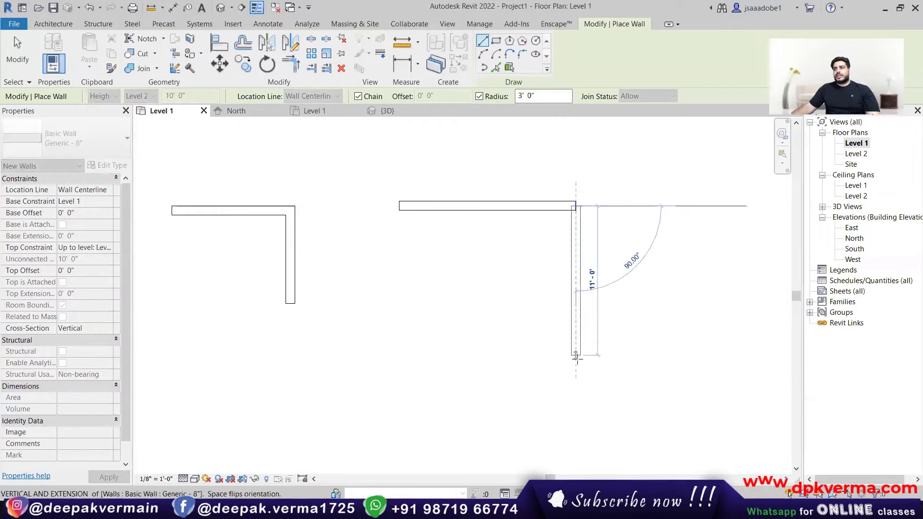
left_click(571, 382)
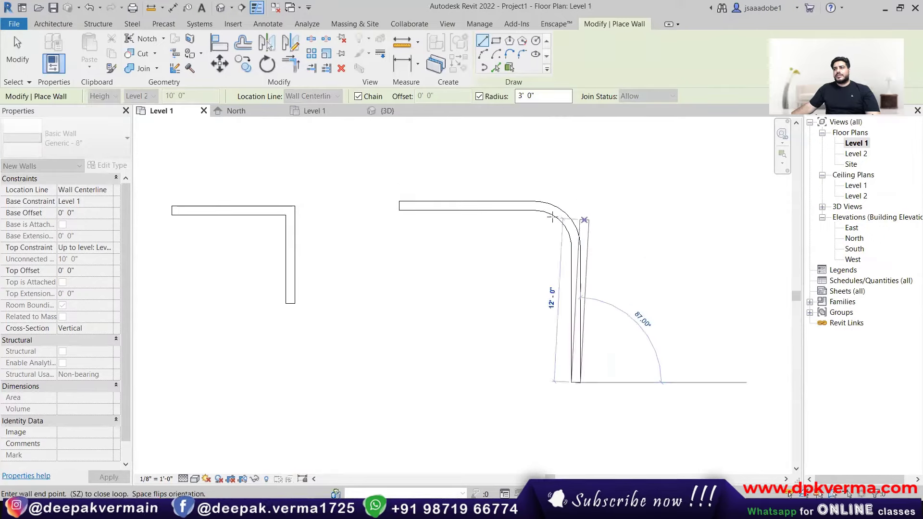
left_click(379, 382)
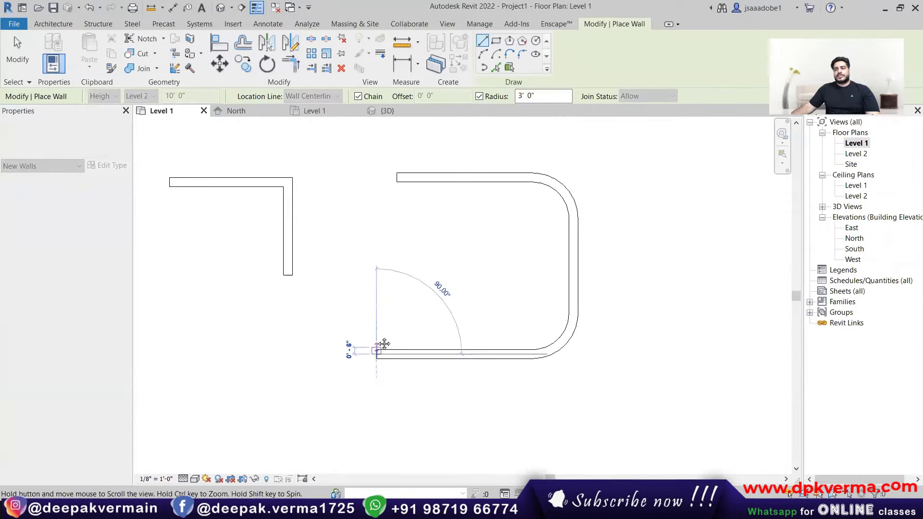
left_click(369, 452)
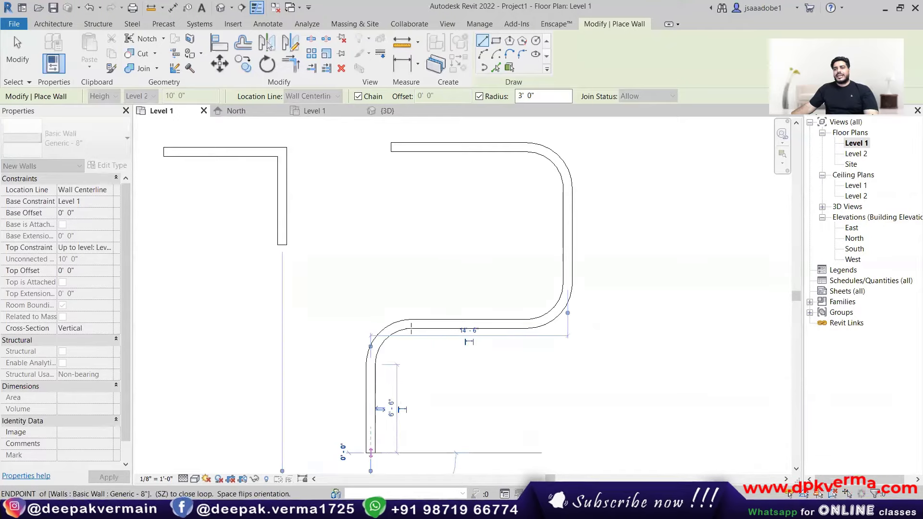
key("Escape")
key("Escape")
Step: Set the chain's upper-right corner arc to a 4' radius and give its lower-right corner arc a smaller radius
left_click(553, 158)
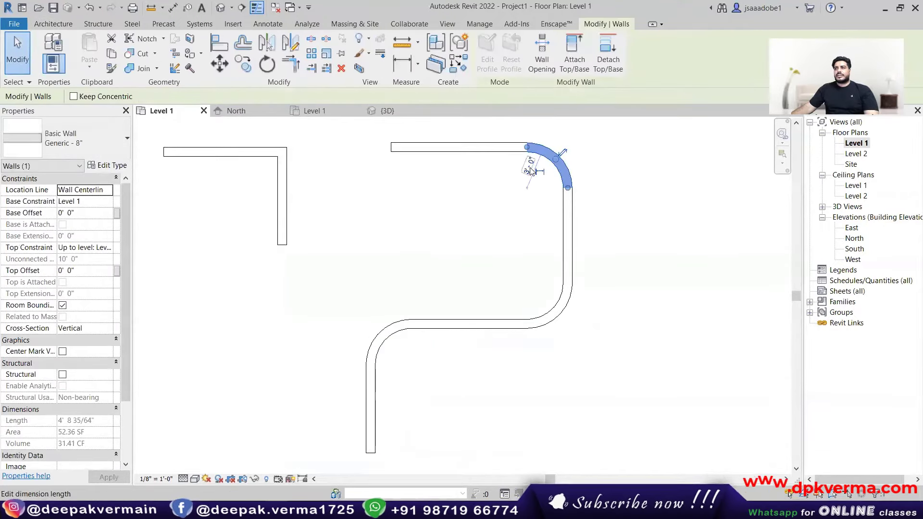
left_click(530, 170)
type("4")
key("Return")
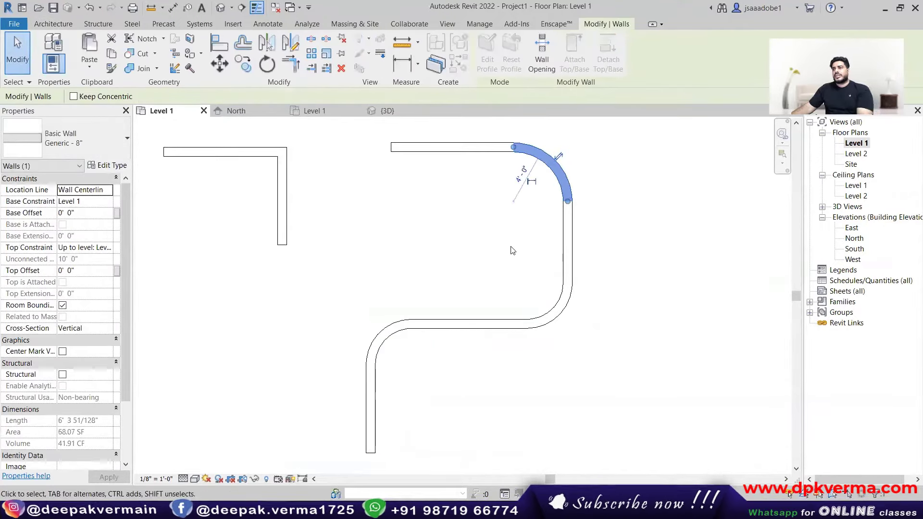
left_click(547, 311)
left_click(548, 287)
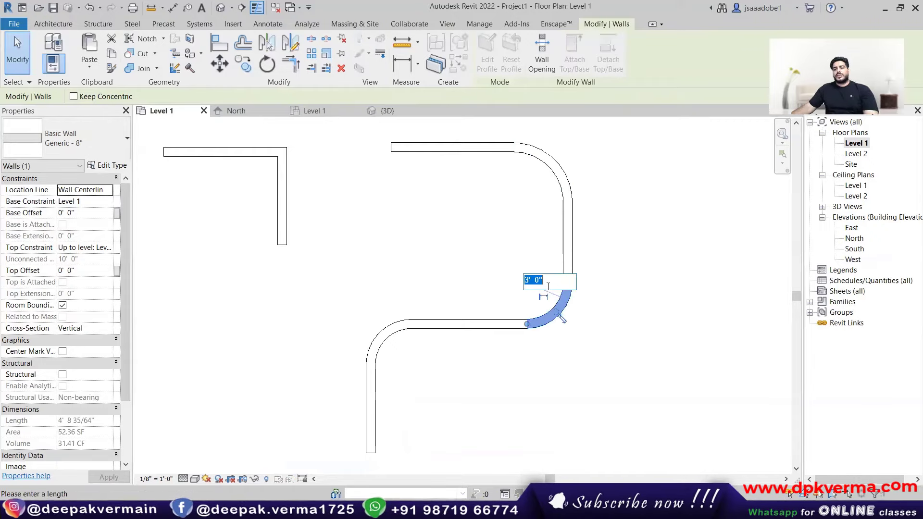
type("4")
key("Return")
left_click(587, 203)
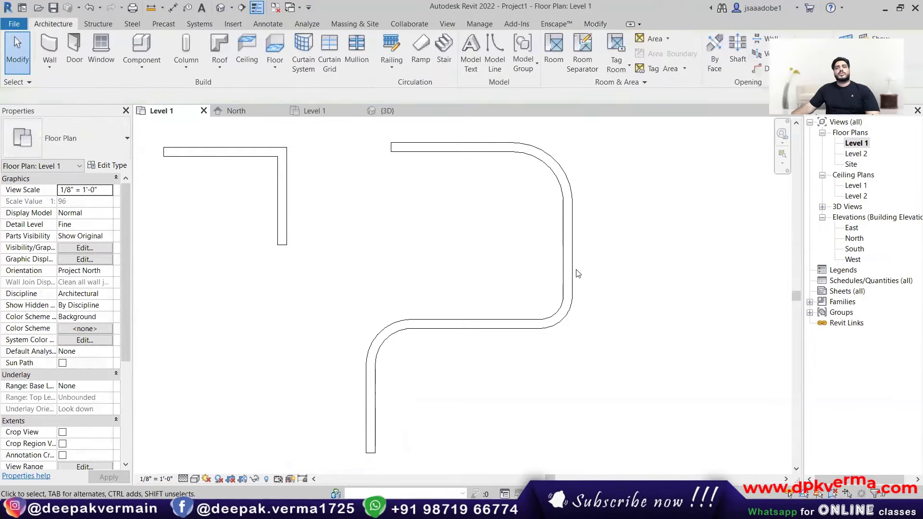
Step: Draw a rectangle of walls about 16'-6" by 13'-0" in the empty area below the existing wall layouts
scroll(572, 284, "down", 6)
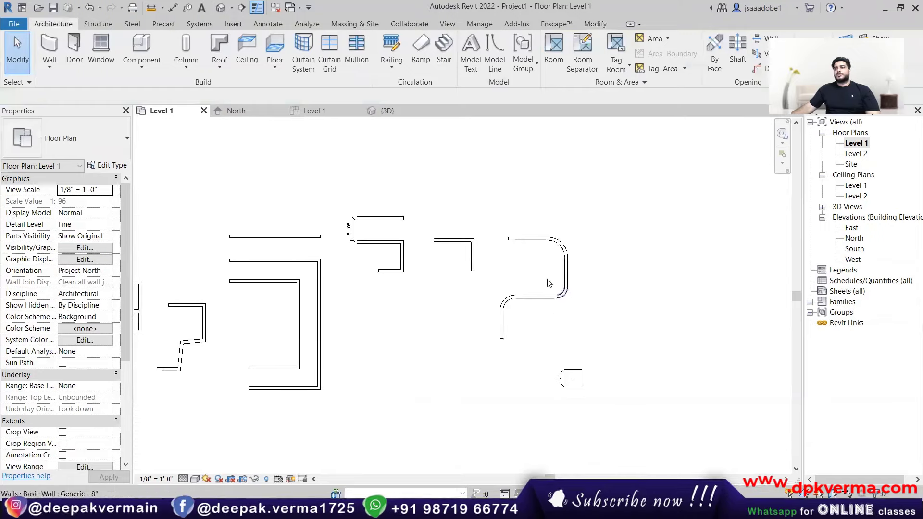
left_click(50, 48)
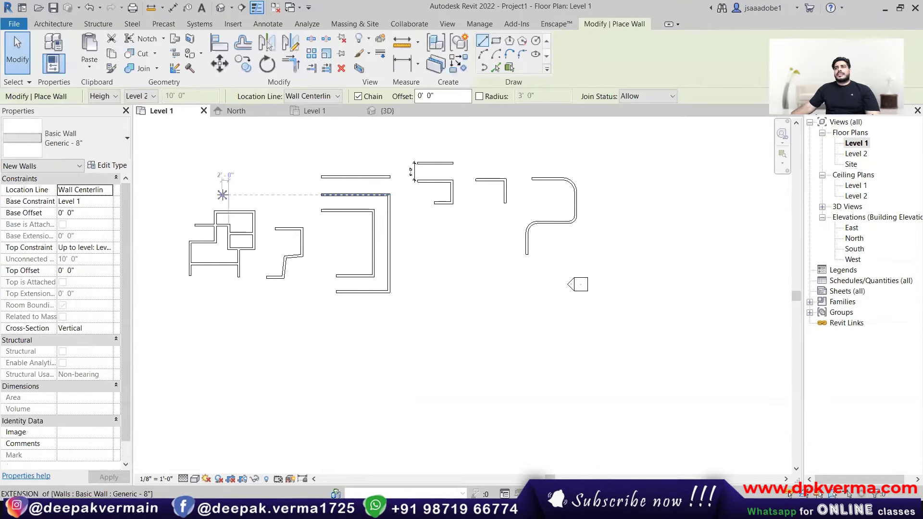
left_click(496, 41)
middle_click_drag(274, 340, 326, 303)
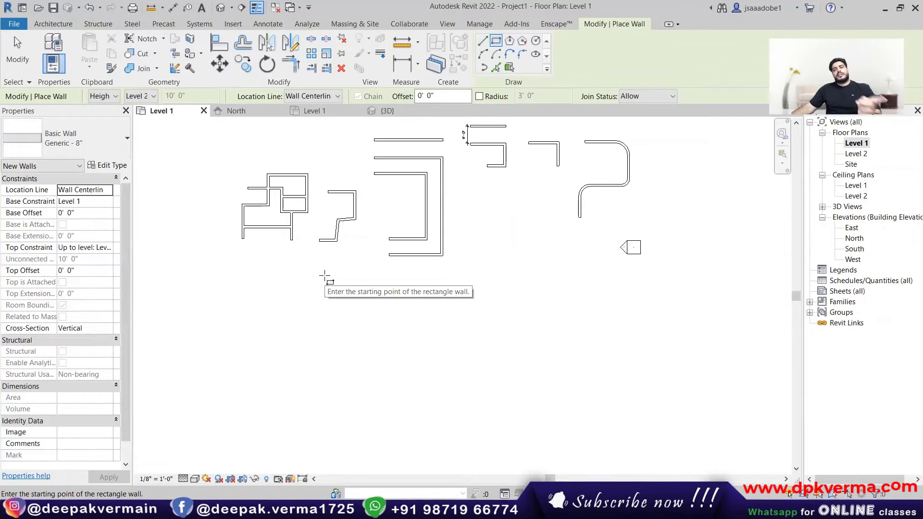
scroll(284, 320, "up", 2)
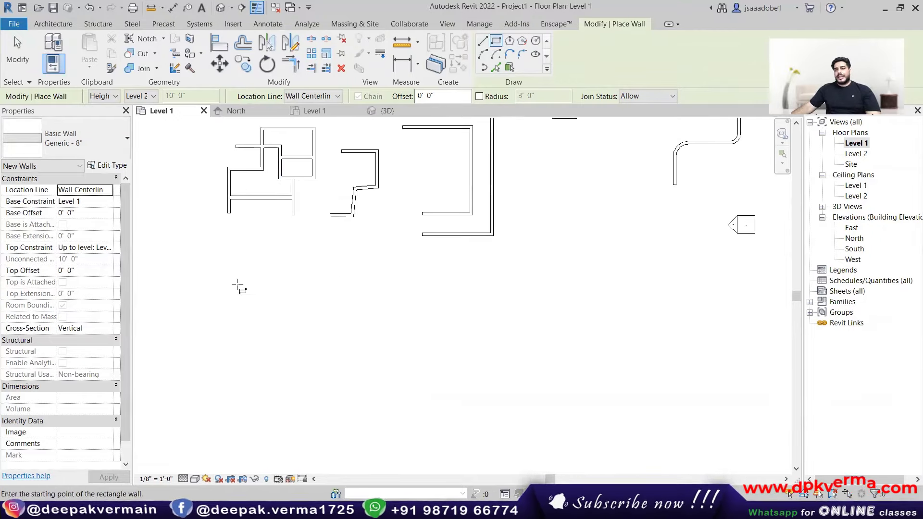
left_click(228, 284)
left_click(302, 344)
scroll(289, 321, "up", 2)
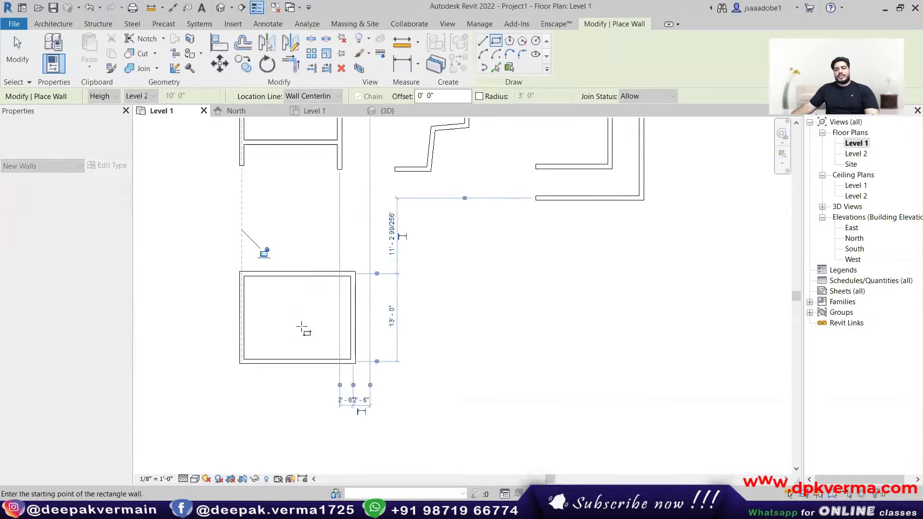
key("Escape")
key("Escape")
Step: Select the rectangle's upper wall and open the dimension to its lower wall for editing
left_click(303, 273)
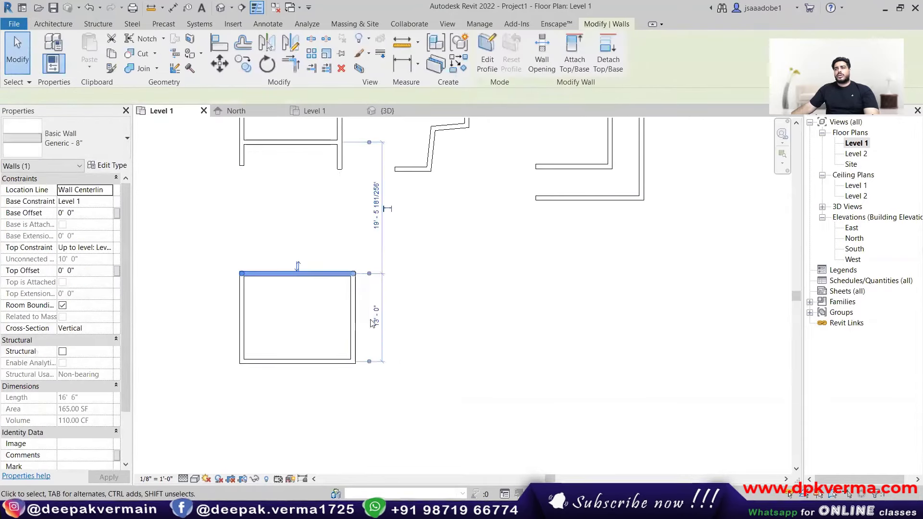
left_click(376, 318)
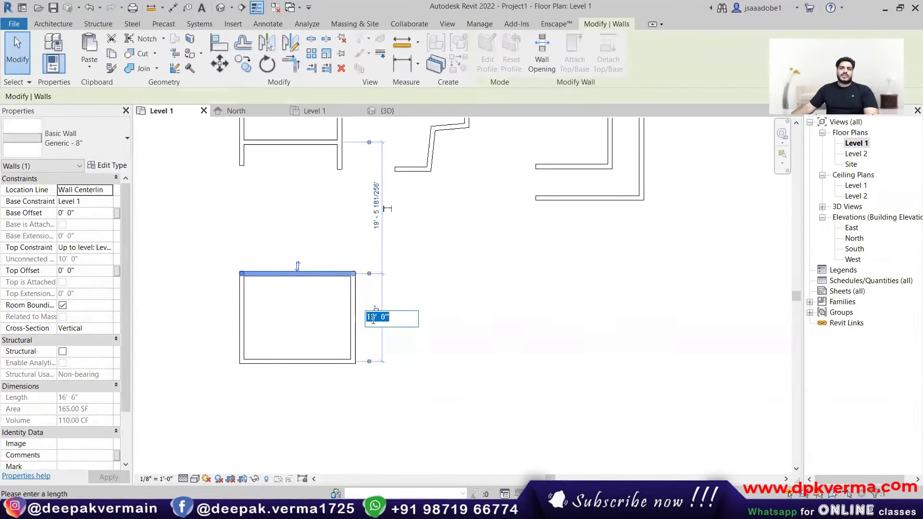
scroll(373, 320, "down", 3)
key("Escape")
key("Escape")
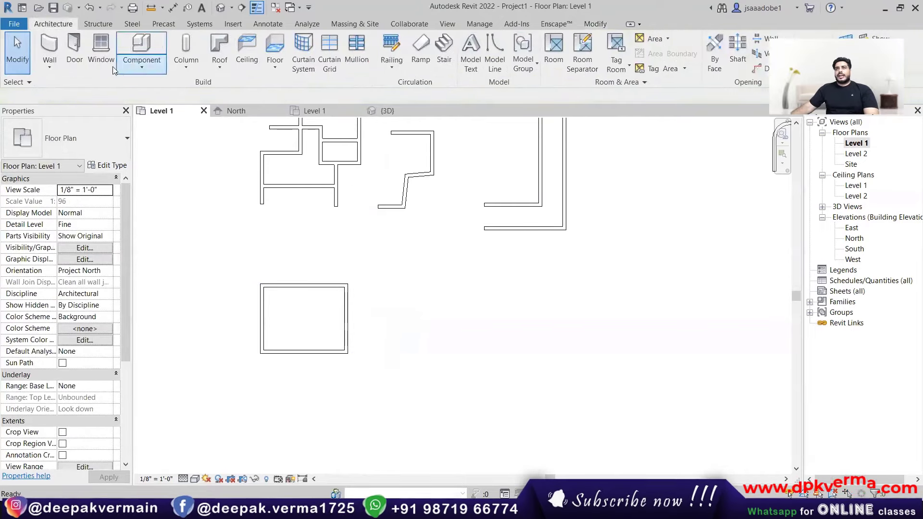
Step: Draw a six-sided circumscribed polygon of walls with a 5' radius beside the rectangle
left_click(50, 48)
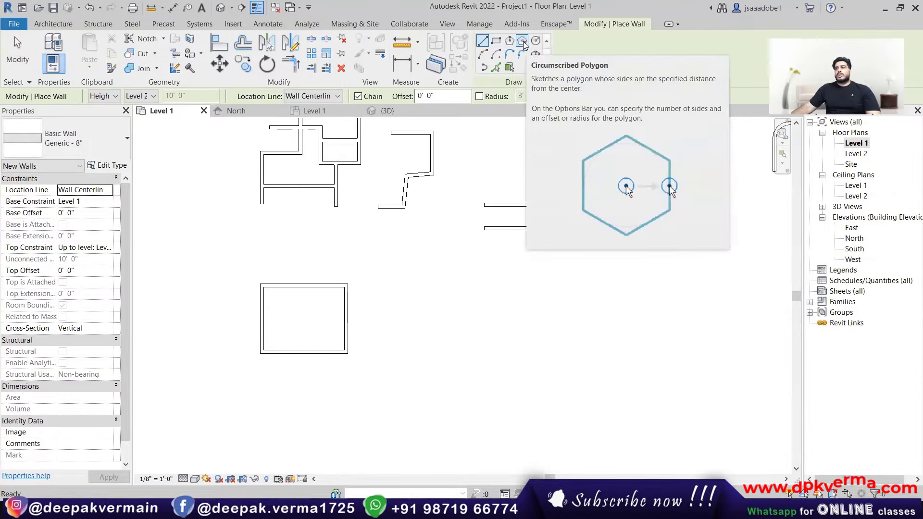
left_click(523, 41)
scroll(466, 353, "up", 2)
left_click(464, 304)
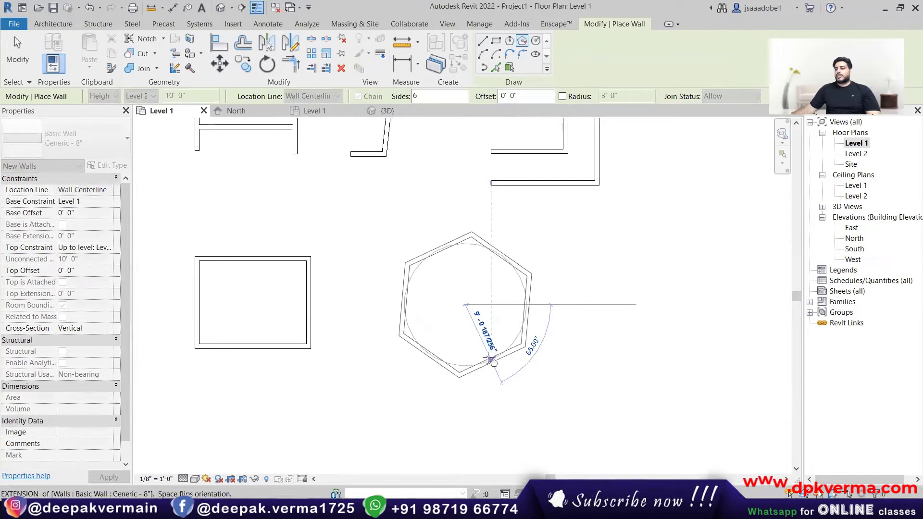
type("5")
key("Return")
middle_click_drag(491, 356, 407, 324)
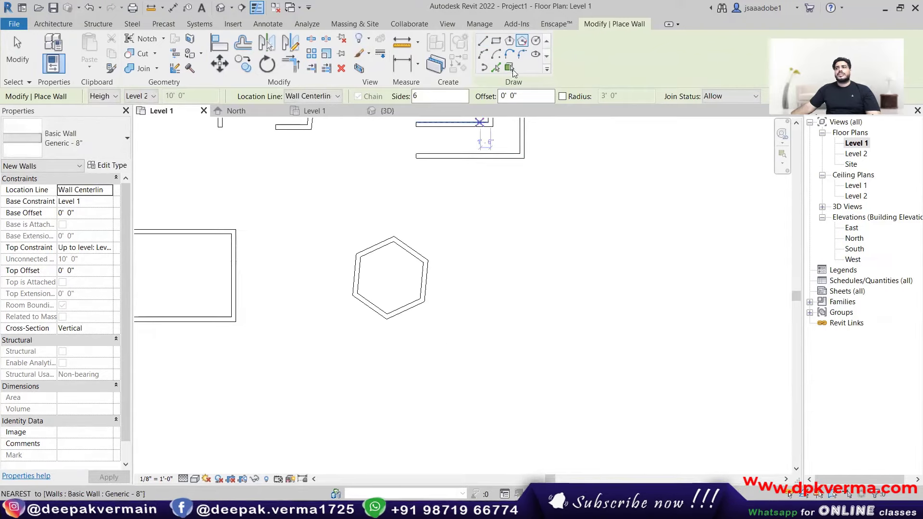
Step: Draw a circular wall with a 10' radius in the empty area below the rectangle
left_click(535, 41)
middle_click_drag(276, 413, 358, 315)
left_click(350, 316)
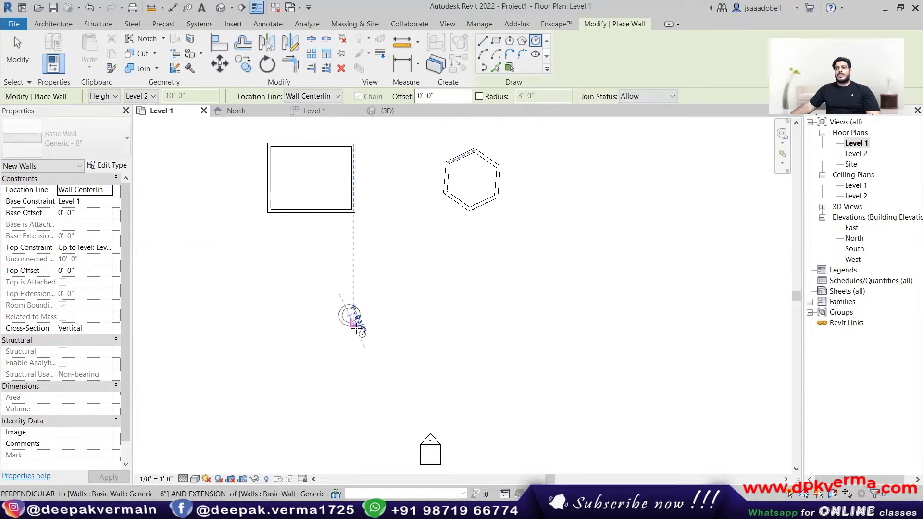
type("10")
key("Return")
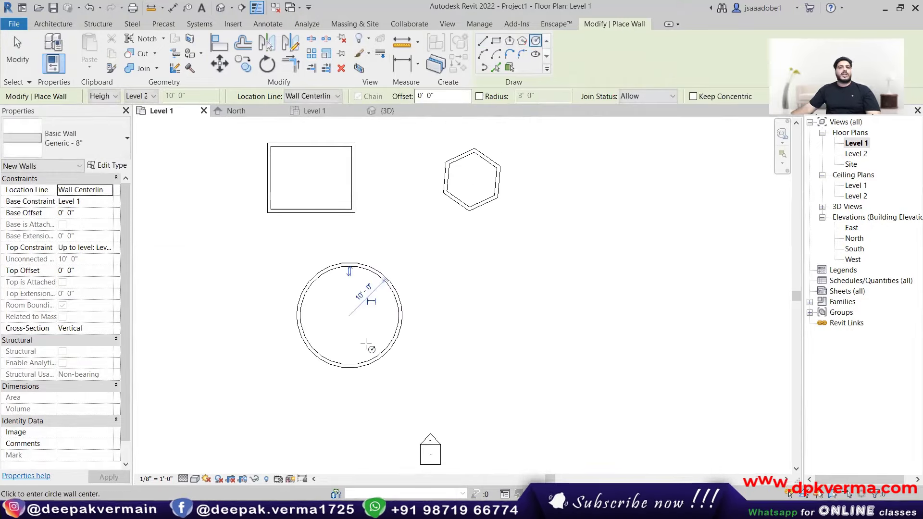
Step: Draw a start-end-radius arc wall bulging outward from the rectangle's upper wall
left_click(484, 52)
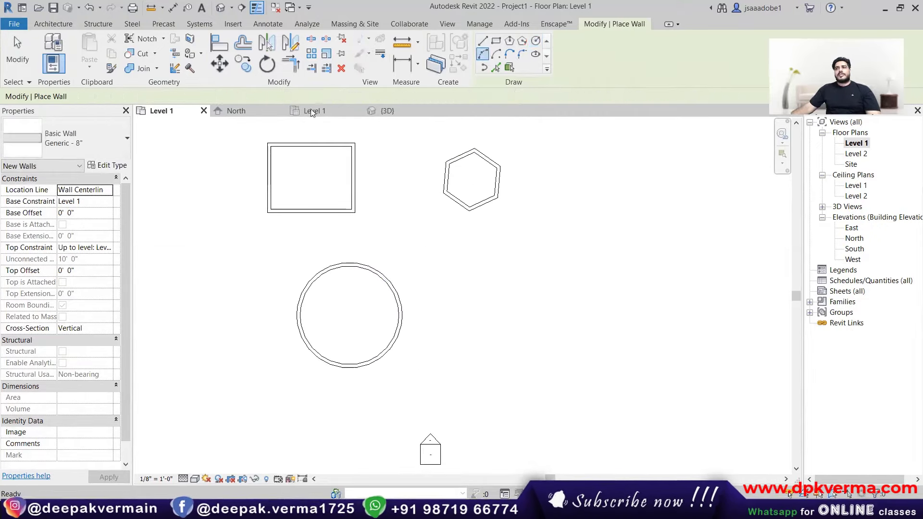
scroll(299, 142, "up", 2)
middle_click_drag(299, 143, 280, 285)
scroll(272, 289, "up", 3)
left_click(253, 289)
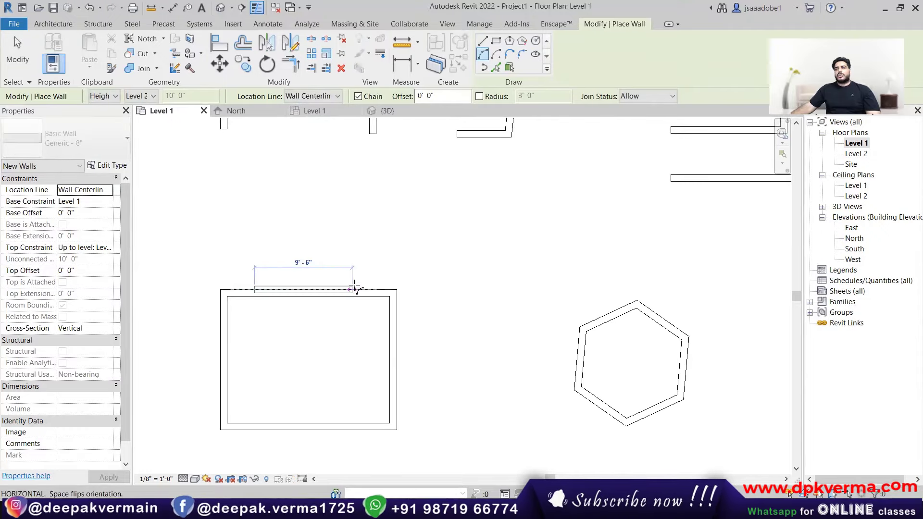
left_click(362, 290)
left_click(320, 267)
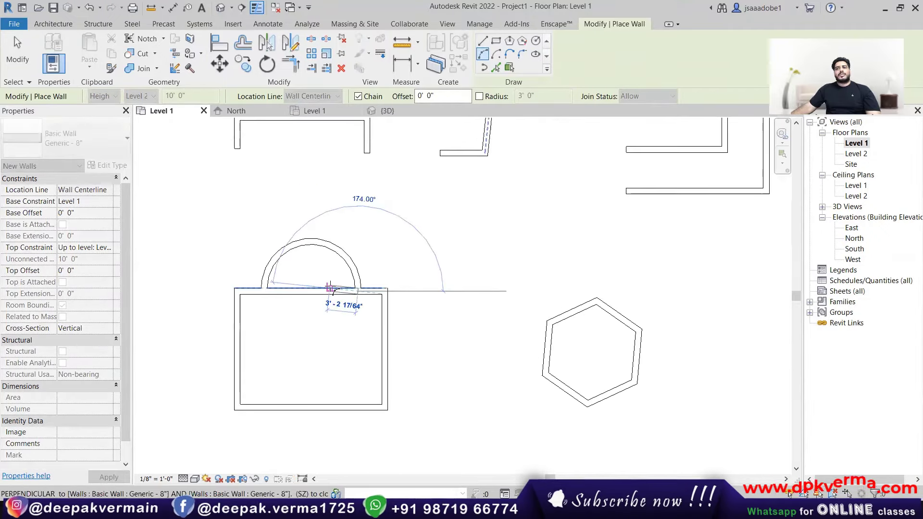
scroll(307, 269, "down", 1)
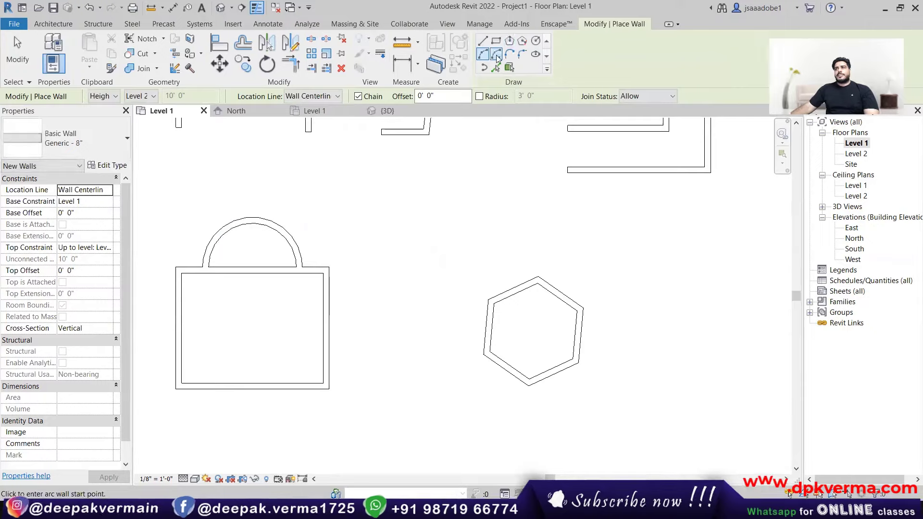
Step: Draw a center-ends arc wall of about 15'-6" radius and 96° sweep in the empty area beside the rectangle
left_click(497, 54)
scroll(432, 256, "down", 2)
middle_click_drag(397, 287, 523, 264)
left_click(265, 302)
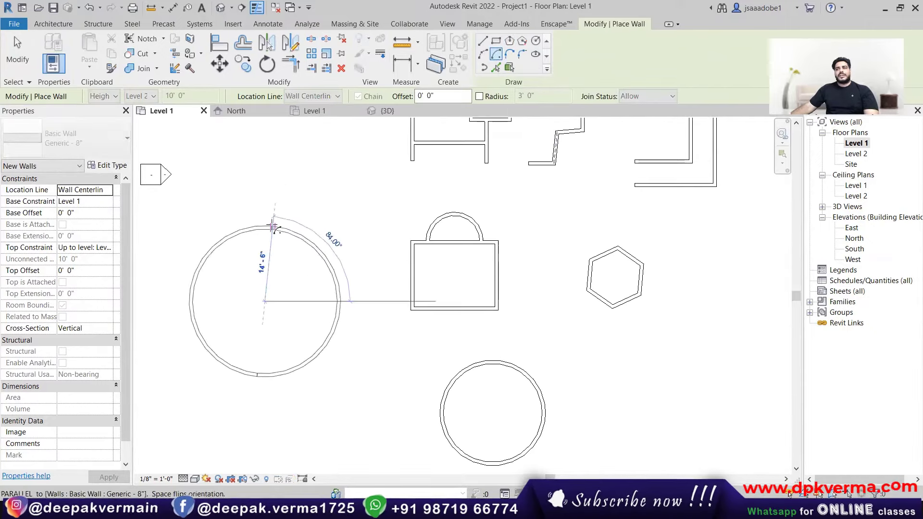
left_click(272, 222)
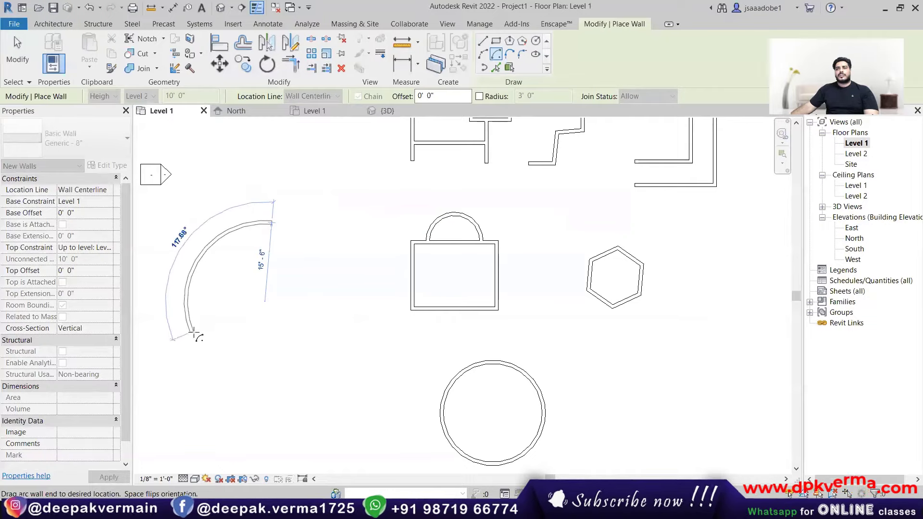
left_click(186, 303)
middle_click_drag(237, 324, 282, 284)
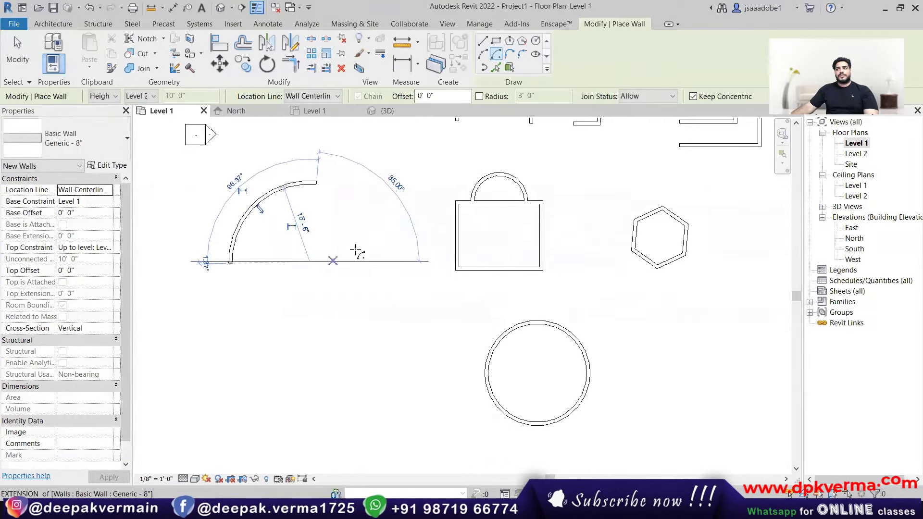
Step: Continue from the arc wall's lower end with a winding chain of tangent end arc walls that finishes above the arc
left_click(510, 56)
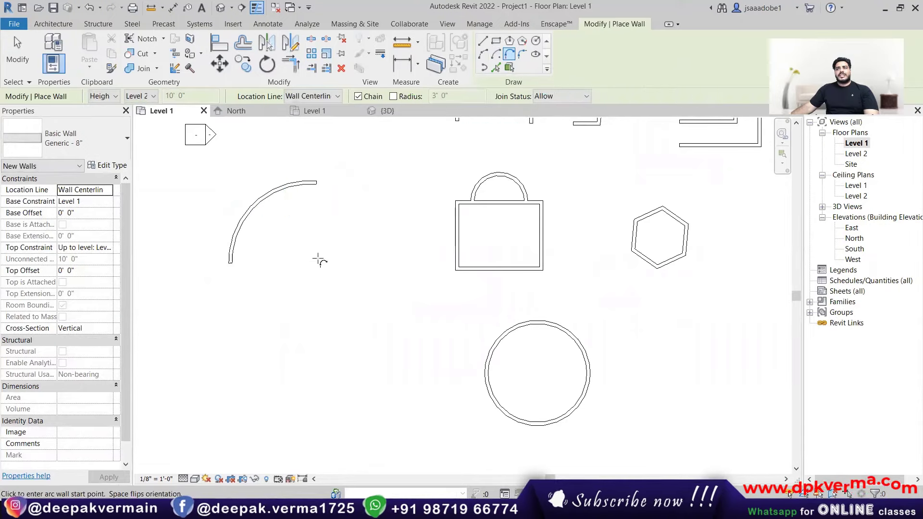
left_click(230, 263)
left_click(367, 277)
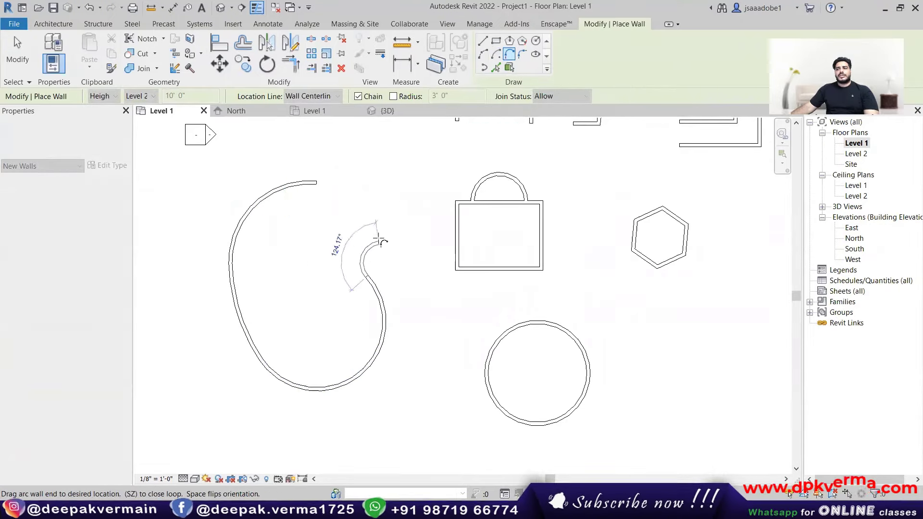
left_click(390, 188)
left_click(380, 144)
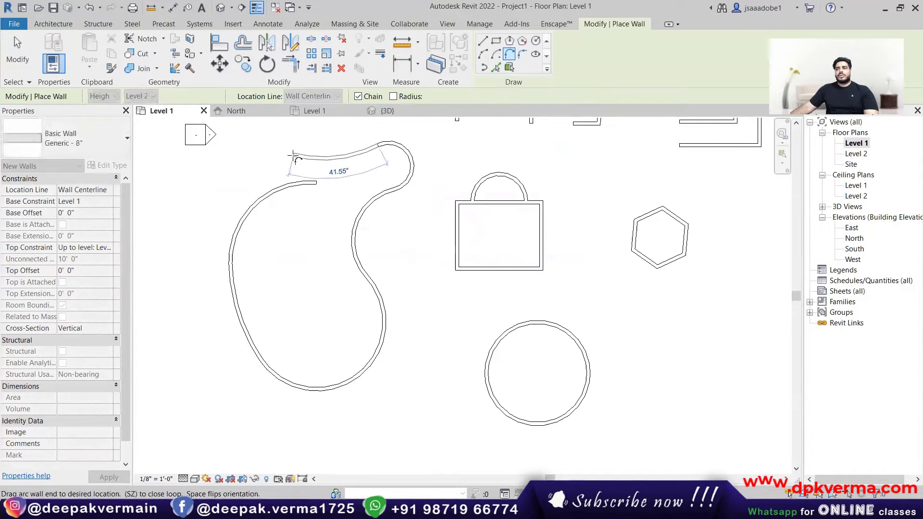
left_click(288, 155)
key("Escape")
scroll(311, 238, "down", 1)
middle_click_drag(311, 238, 257, 227)
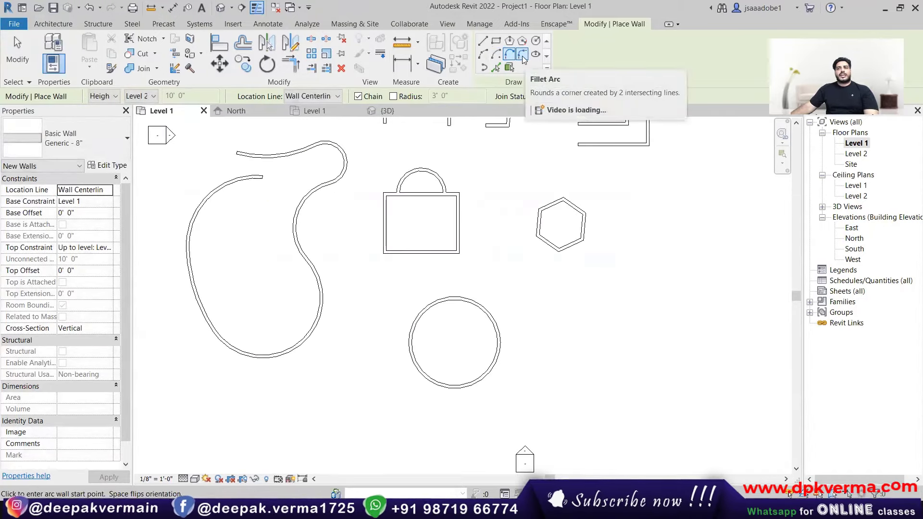
Step: Round the rectangle's lower-right corner with a fillet arc wall and set its radius to 4'
left_click(522, 55)
scroll(440, 290, "up", 3)
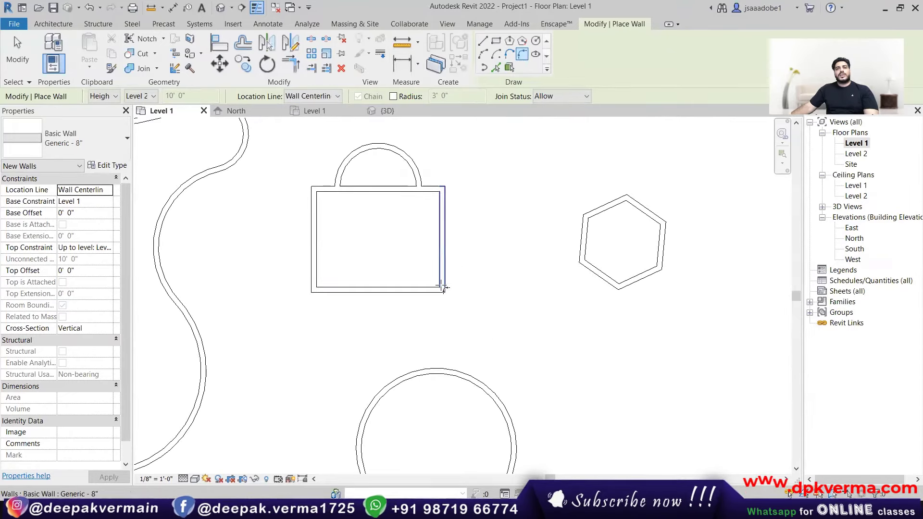
left_click(419, 291)
left_click(442, 269)
left_click(429, 280)
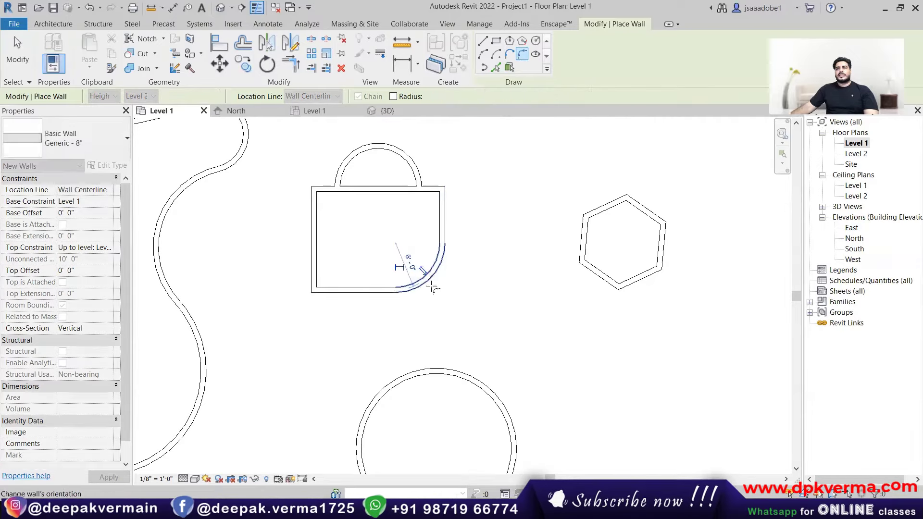
left_click(411, 261)
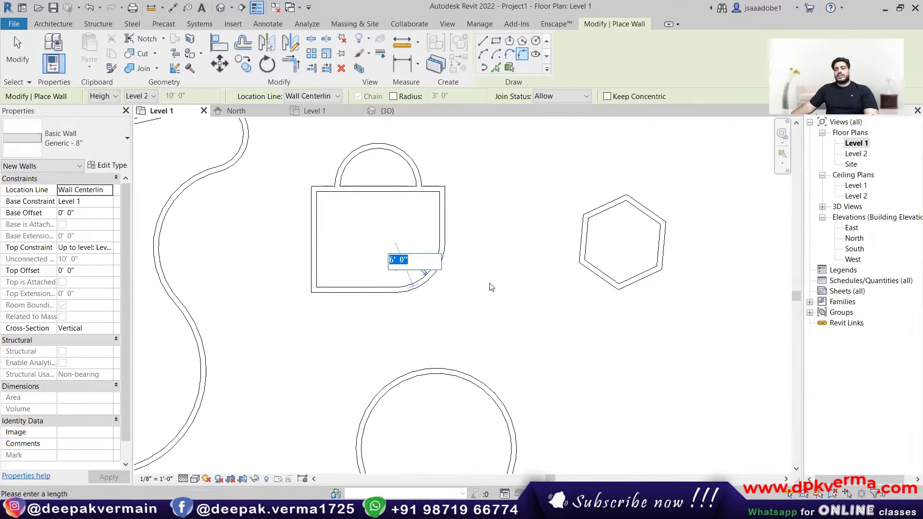
type("4")
key("Return")
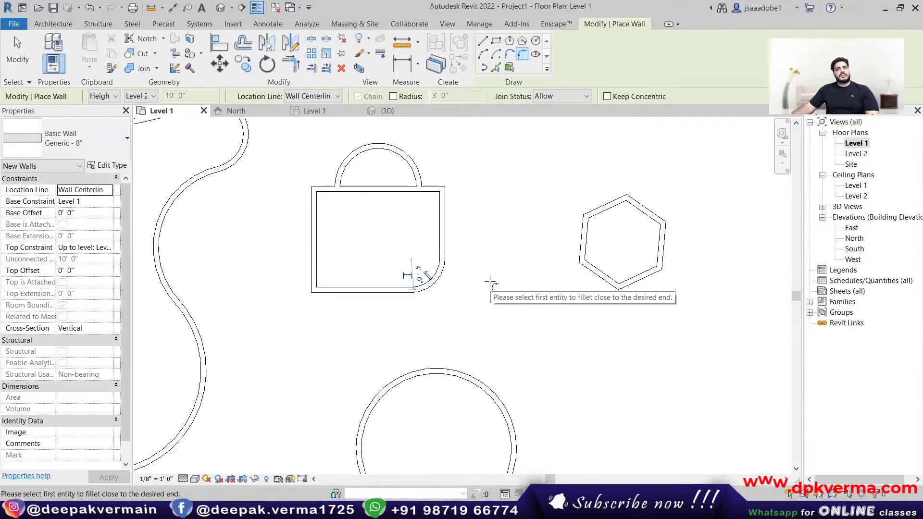
Step: Draw an upright elliptical wall with semi-axes of about 13'-0" and 6'-0" below the winding wall
left_click(536, 54)
middle_click_drag(500, 195, 366, 295)
scroll(365, 295, "down", 3)
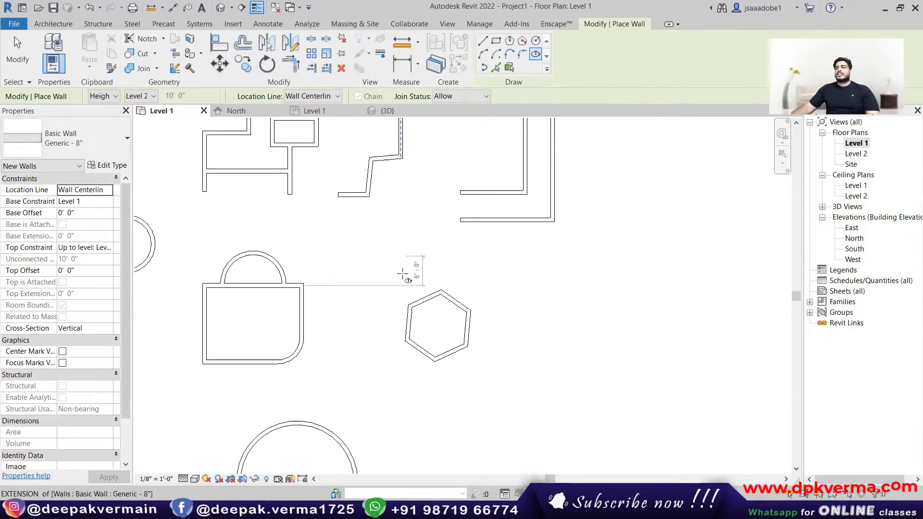
middle_click_drag(415, 318, 490, 197)
scroll(489, 198, "down", 2)
mouse_move(317, 230)
middle_mouse_down()
mouse_move(404, 231)
mouse_move(334, 187)
middle_mouse_up()
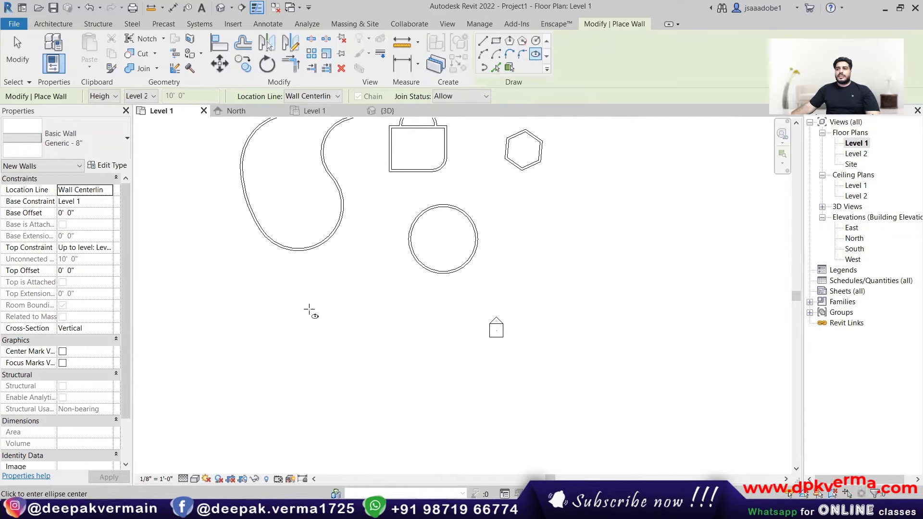
left_click(330, 290)
left_click(330, 335)
left_click(351, 289)
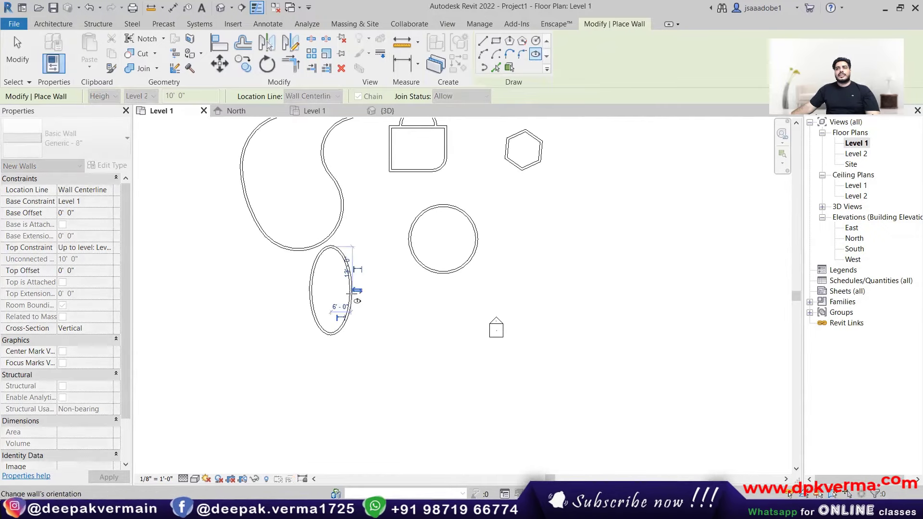
Step: Draw a partial ellipse wall bulging to the right beside the circular wall and end wall placement
left_click(483, 67)
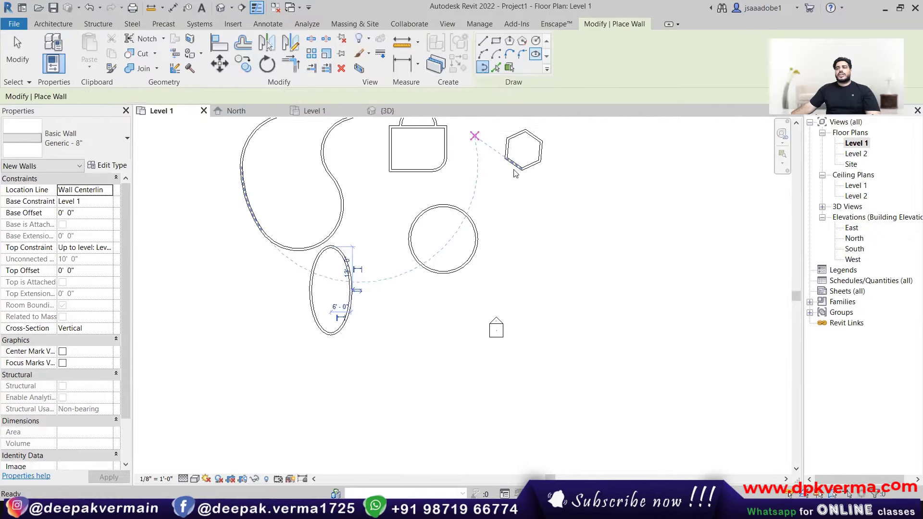
left_click(539, 205)
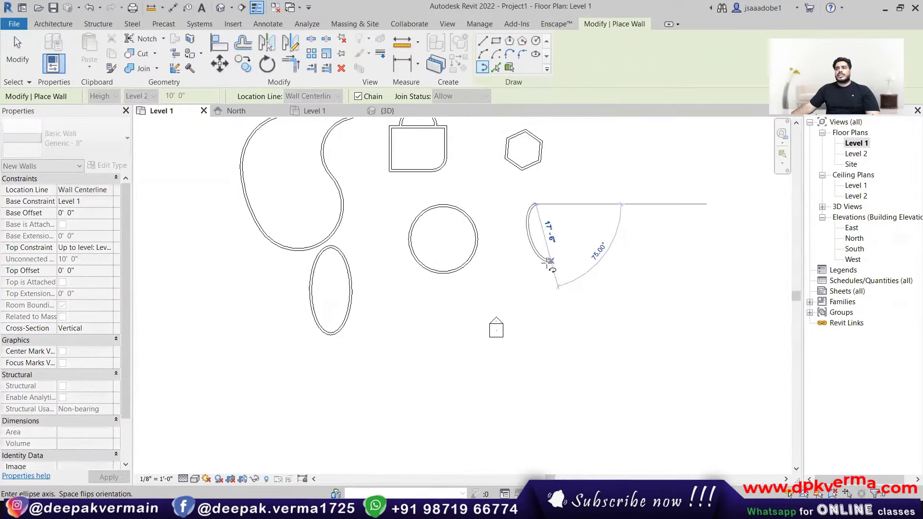
left_click(542, 268)
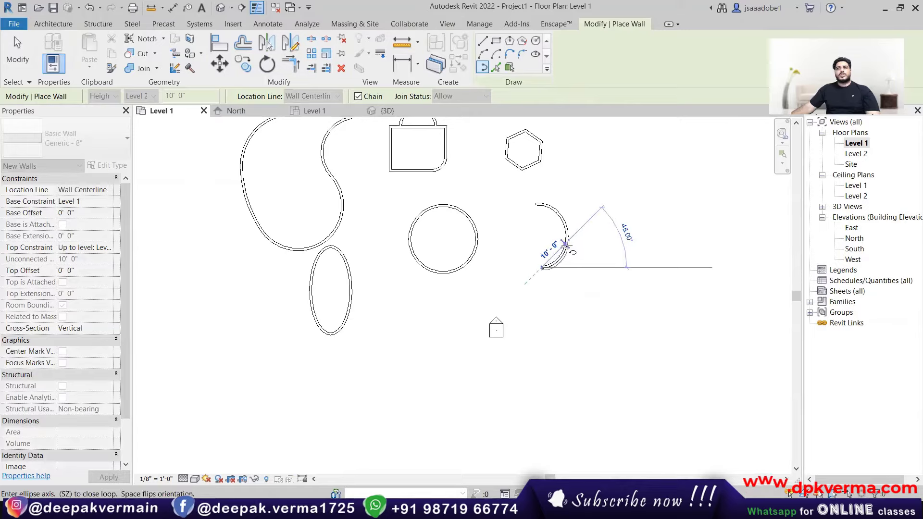
left_click(572, 252)
key("Escape")
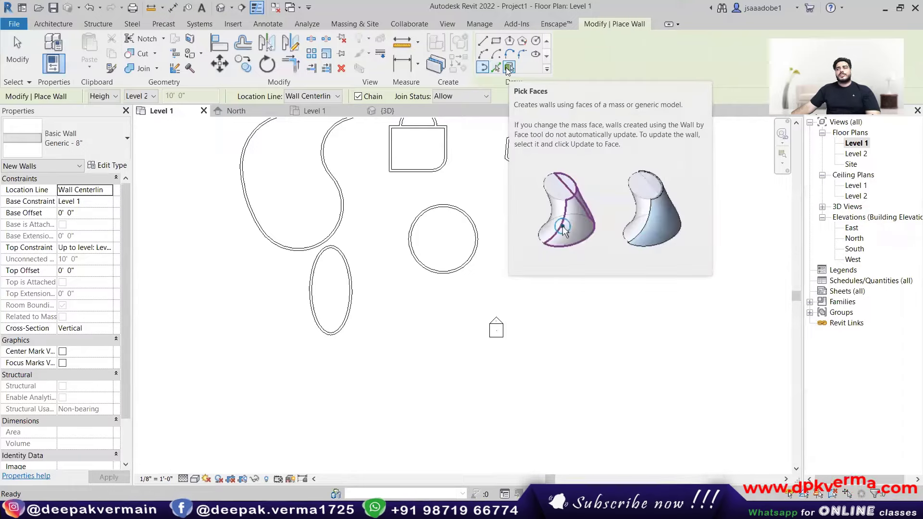
key("Escape")
key("Escape")
Step: Open the default 3D view and orbit around the walls to examine the drawn shapes
scroll(428, 247, "down", 5)
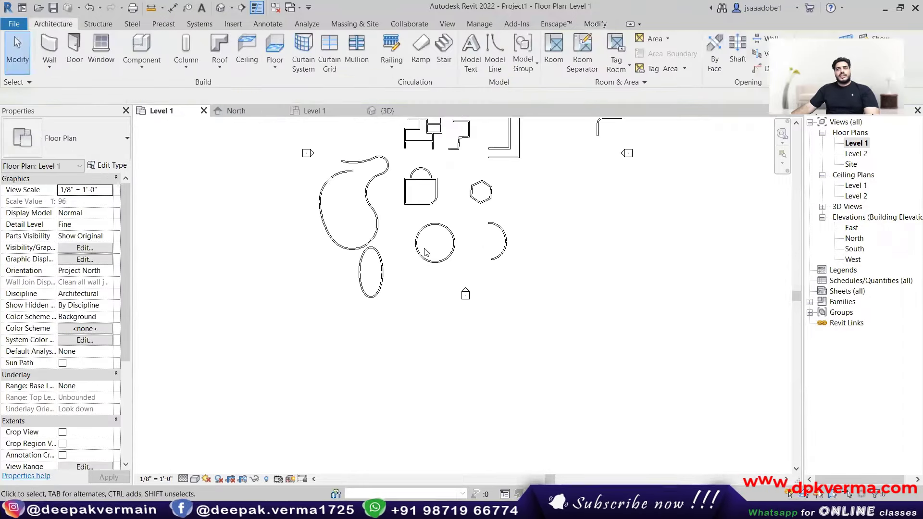
left_click(220, 7)
scroll(568, 336, "down", 6)
scroll(568, 336, "up", 2)
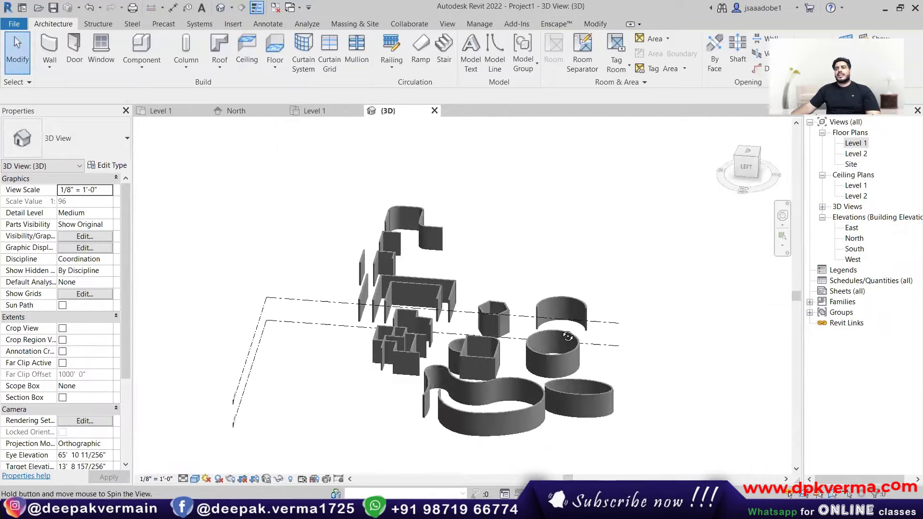
middle_click_drag(568, 337, 336, 371, "shift")
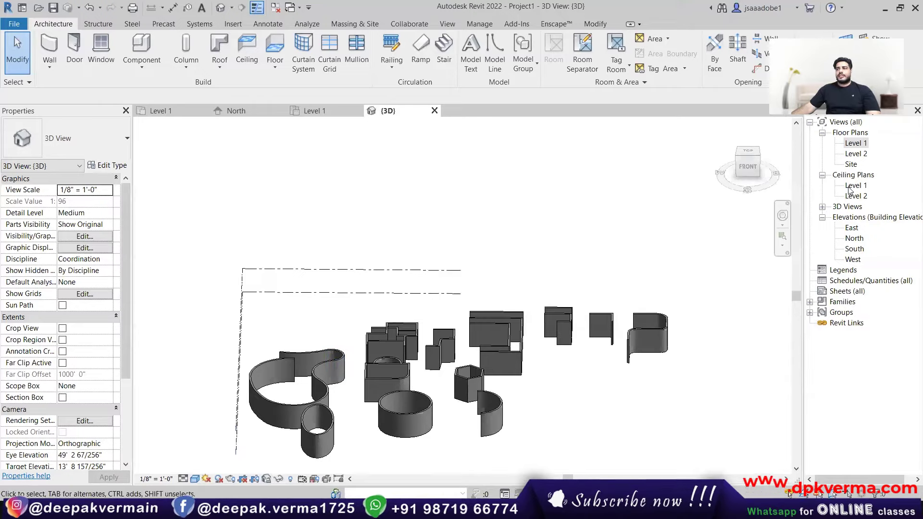
Step: Return to the Level 1 floor plan and delete the wall layouts in its upper part
double_click(855, 143)
scroll(476, 262, "up", 3)
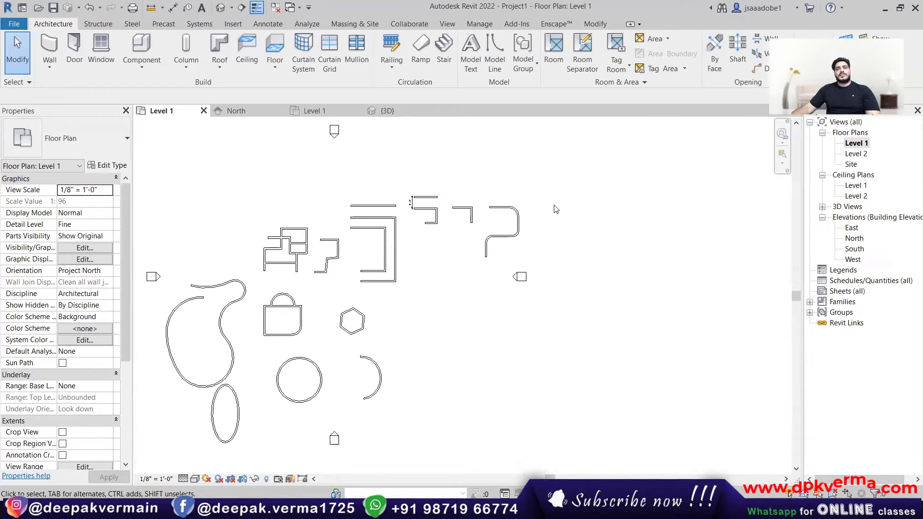
left_click_drag(562, 171, 223, 263)
key("Delete")
middle_click_drag(299, 264, 368, 221)
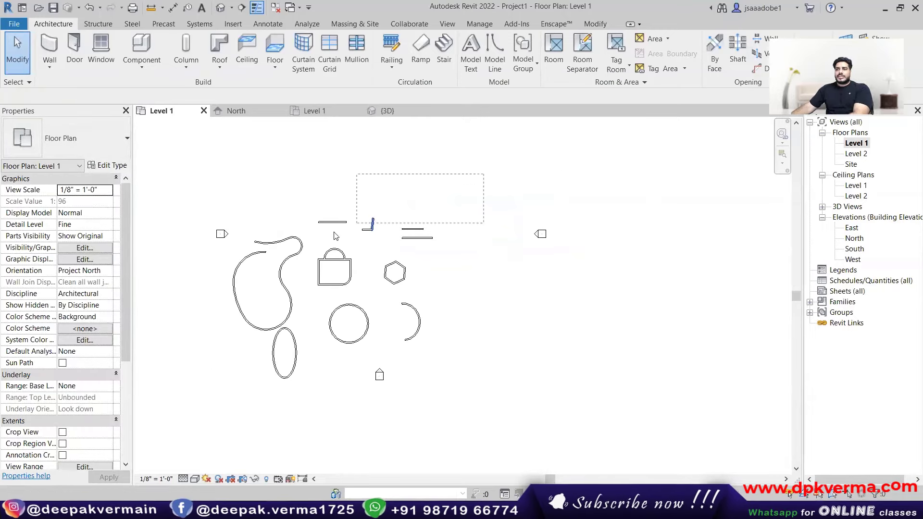
left_click_drag(335, 236, 230, 266)
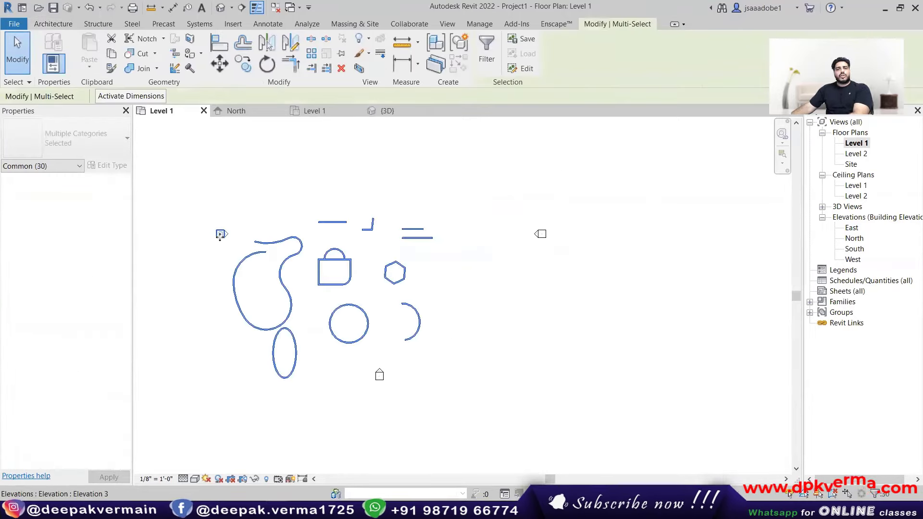
key("Delete")
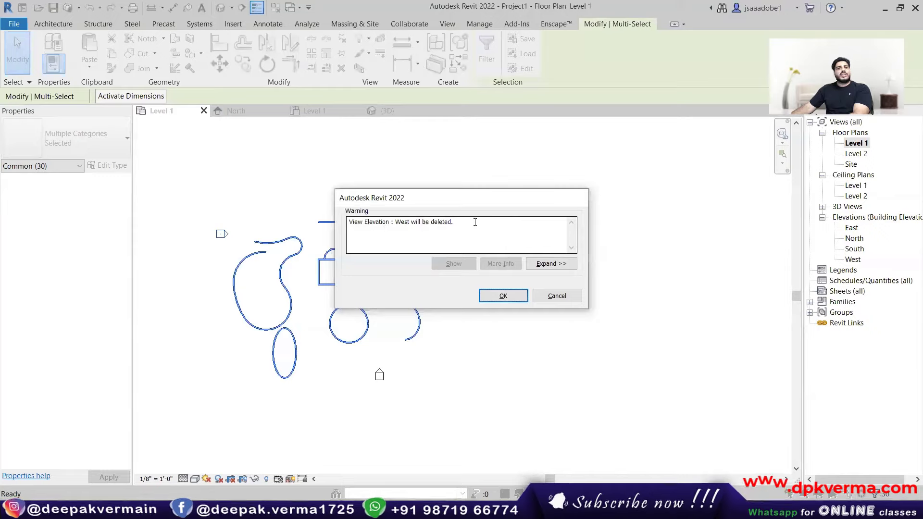
left_click(553, 296)
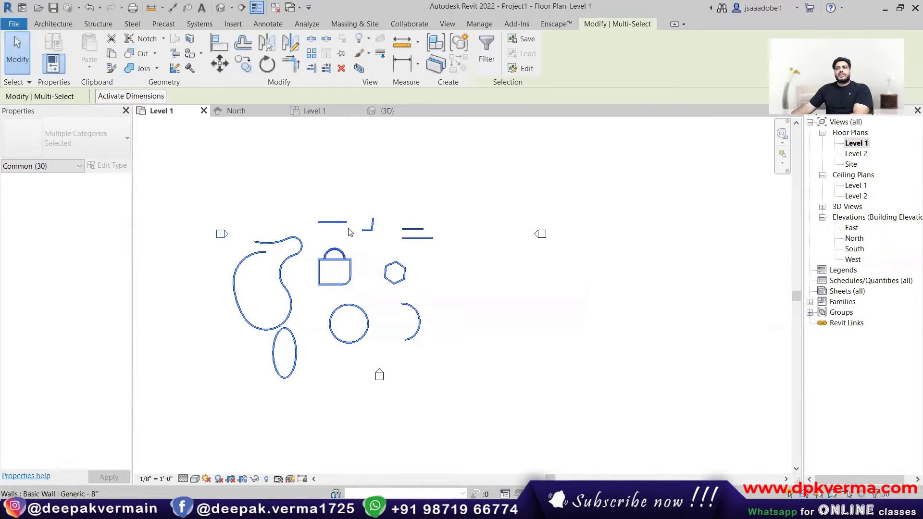
Step: Delete all remaining walls from the floor plan, keeping the elevation markers
left_click_drag(441, 199, 237, 319)
key("Delete")
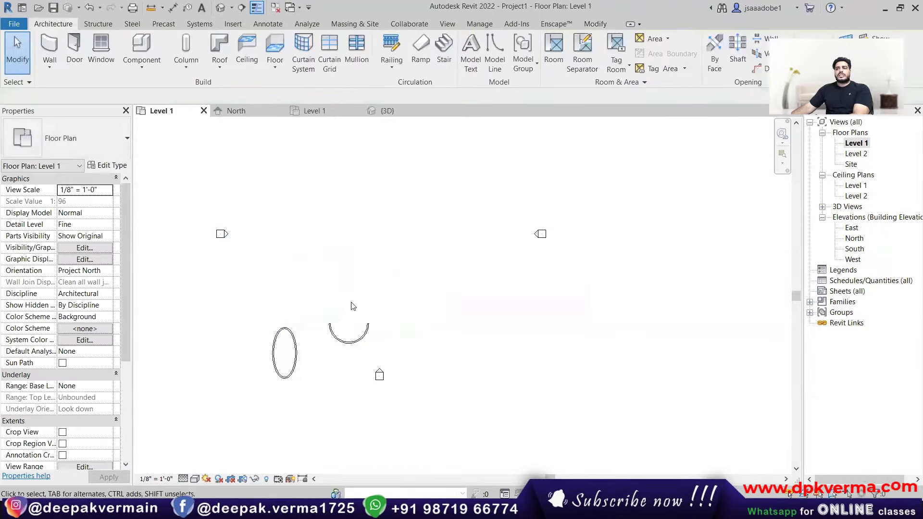
left_click_drag(296, 345, 254, 351)
key("Delete")
left_click_drag(327, 338, 245, 369)
key("Delete")
key("F1")
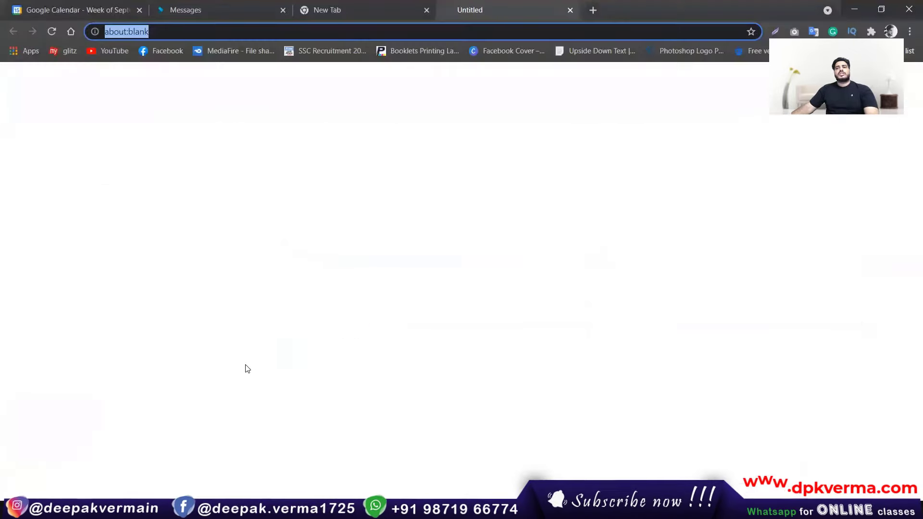
left_click(850, 6)
scroll(313, 185, "down", 1)
mouse_move(312, 185)
middle_mouse_down()
mouse_move(322, 213)
mouse_move(346, 214)
middle_mouse_up()
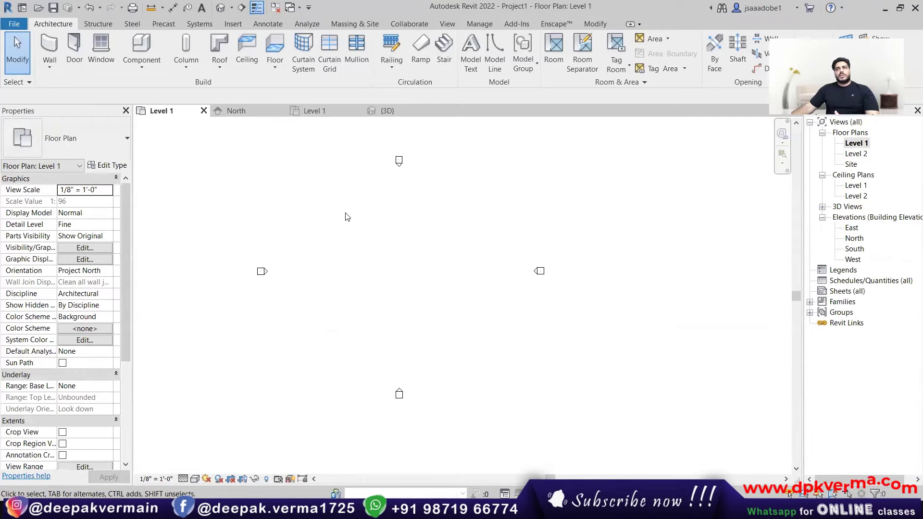
Step: Start the Wall command and look through the available basic wall types
left_click(50, 50)
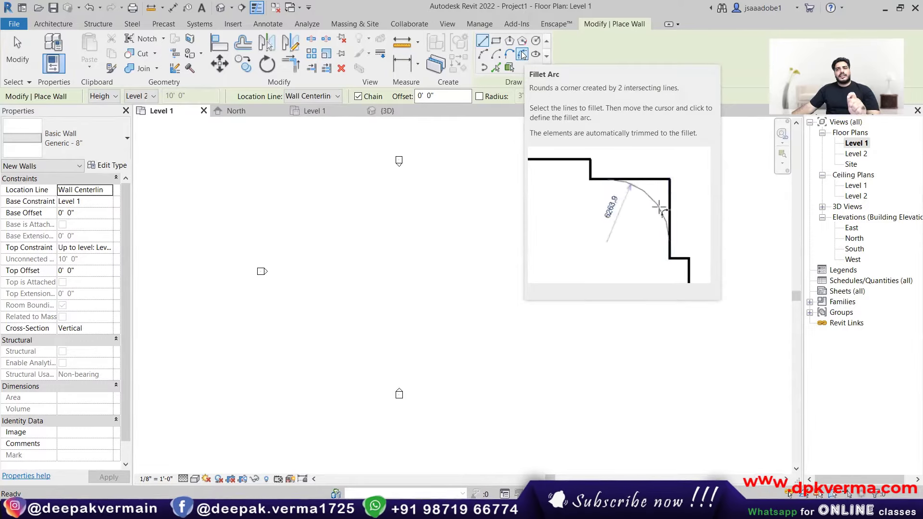
left_click(79, 146)
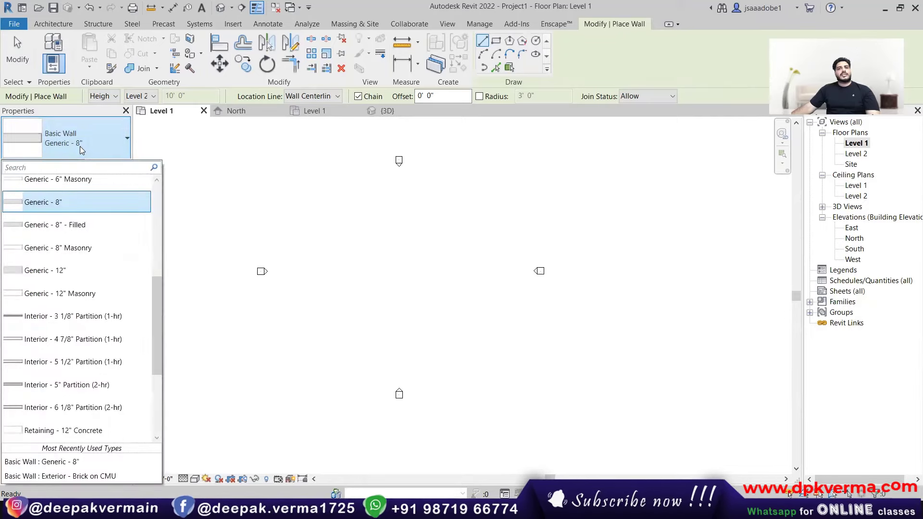
left_click(80, 147)
left_click(79, 147)
left_click(48, 24)
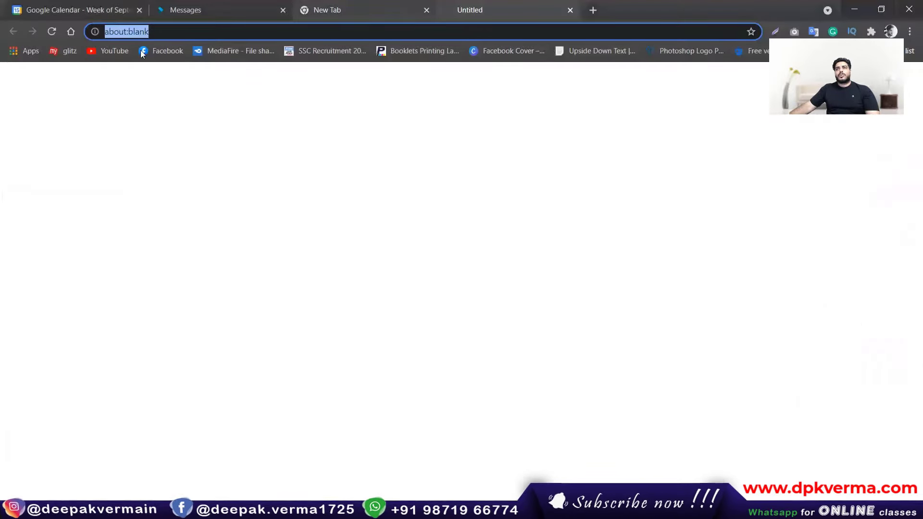
Step: Switch to the web browser, open the signed-in account's YouTube channel and look over its uploaded videos
key("Return")
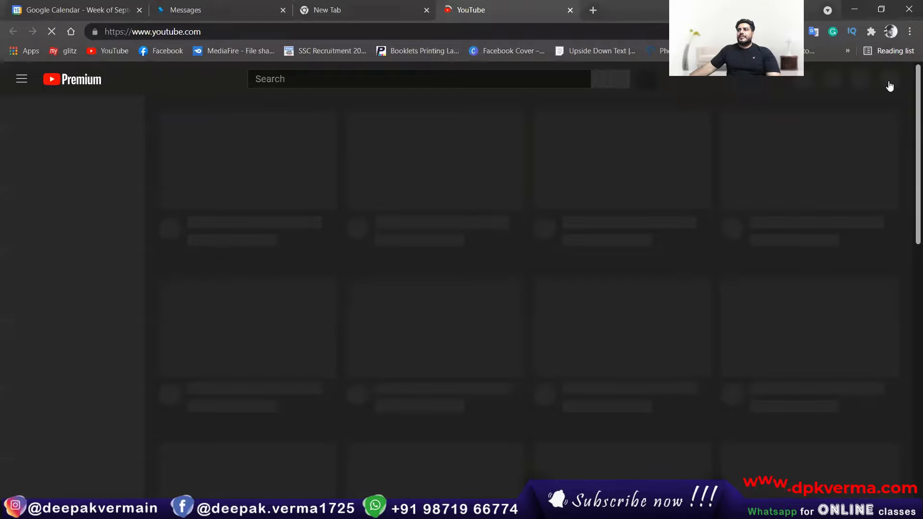
left_click(889, 82)
left_click(709, 130)
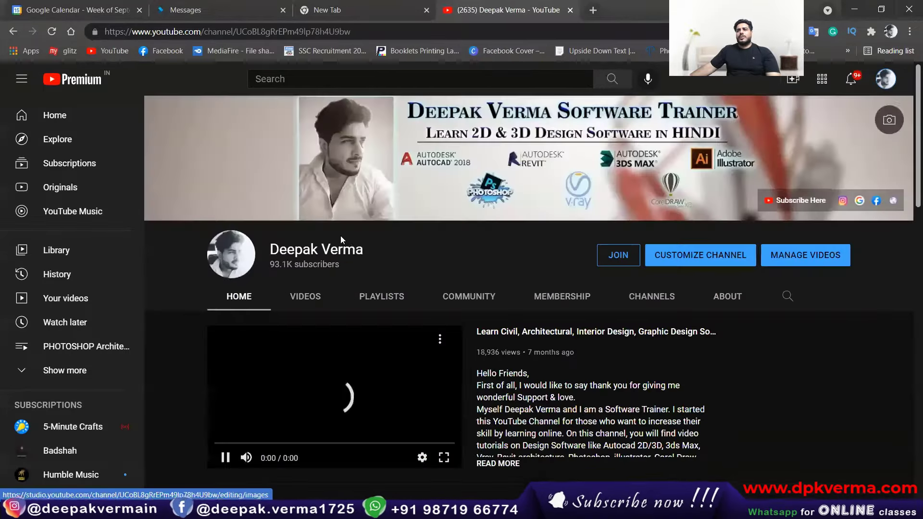
left_click(306, 296)
scroll(350, 244, "down", 5)
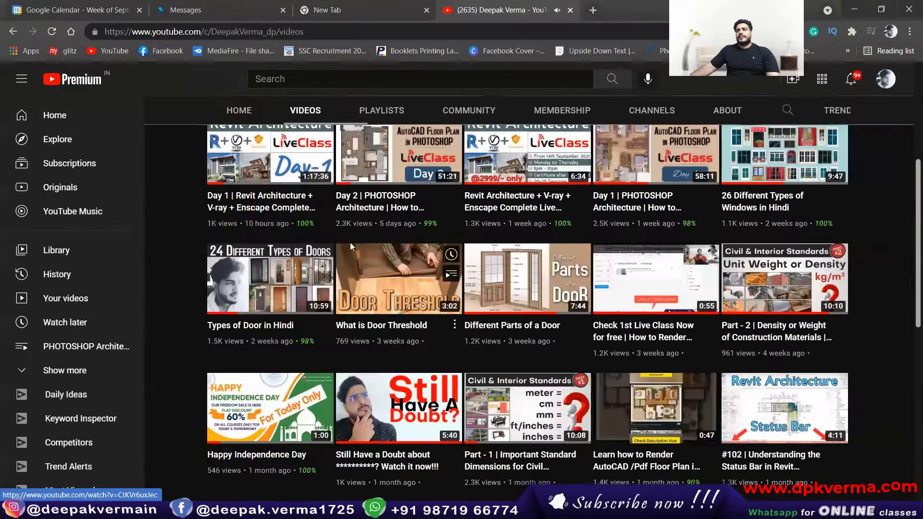
scroll(351, 247, "up", 5)
Step: Browse the channel's created playlists in both directions for Revit Architecture plan tutorials
left_click(380, 294)
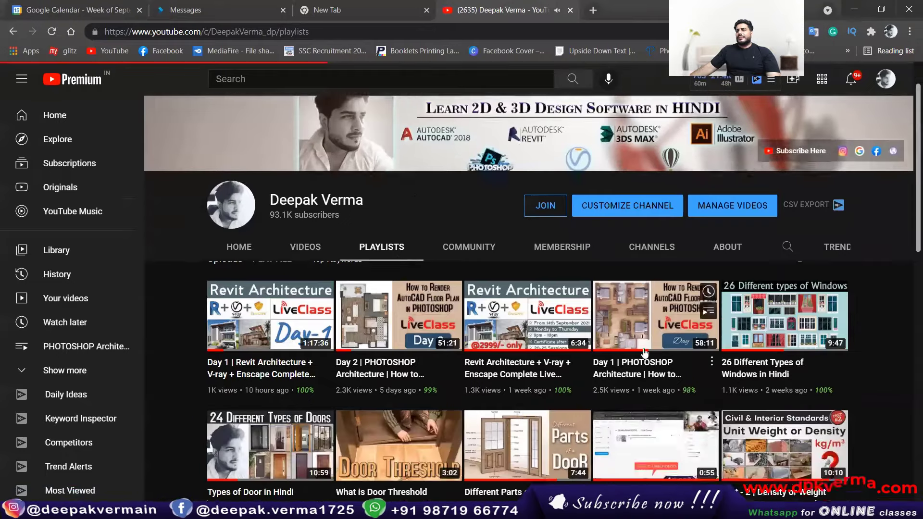
scroll(673, 337, "down", 2)
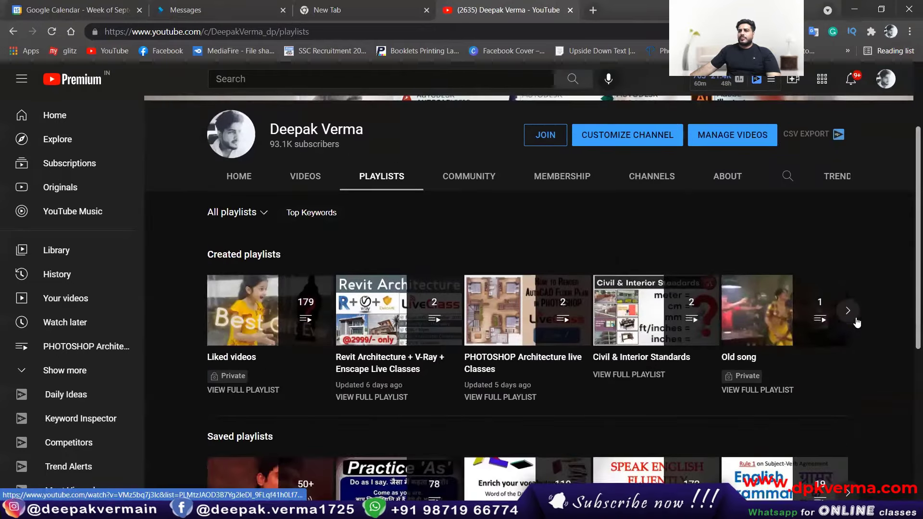
left_click(849, 311)
left_click(855, 318)
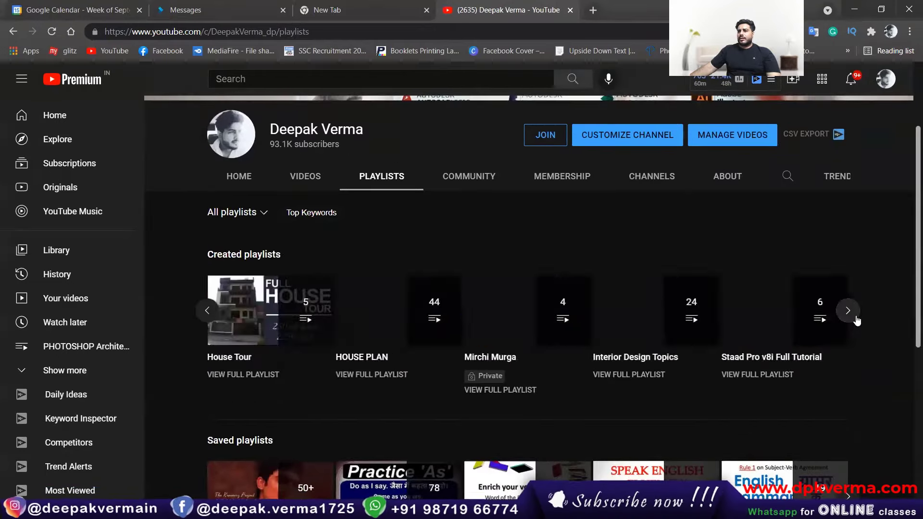
left_click(856, 319)
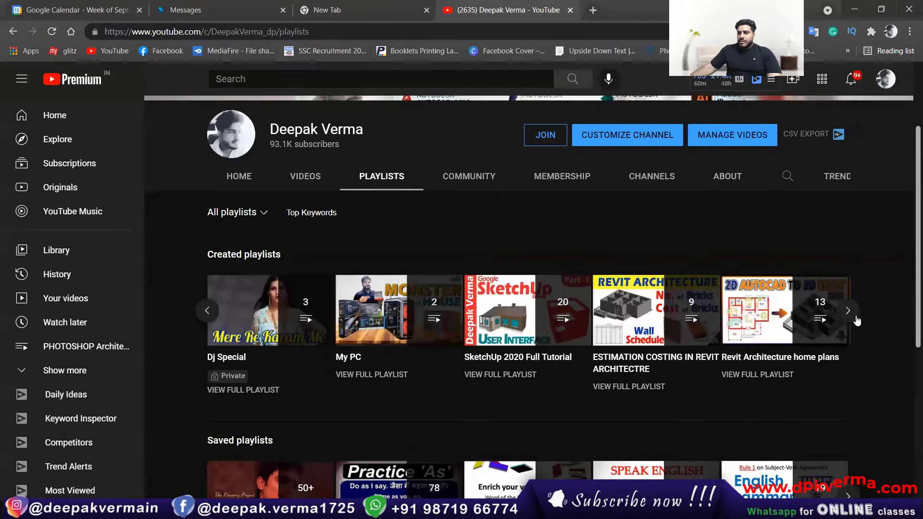
left_click(856, 320)
left_click(207, 310)
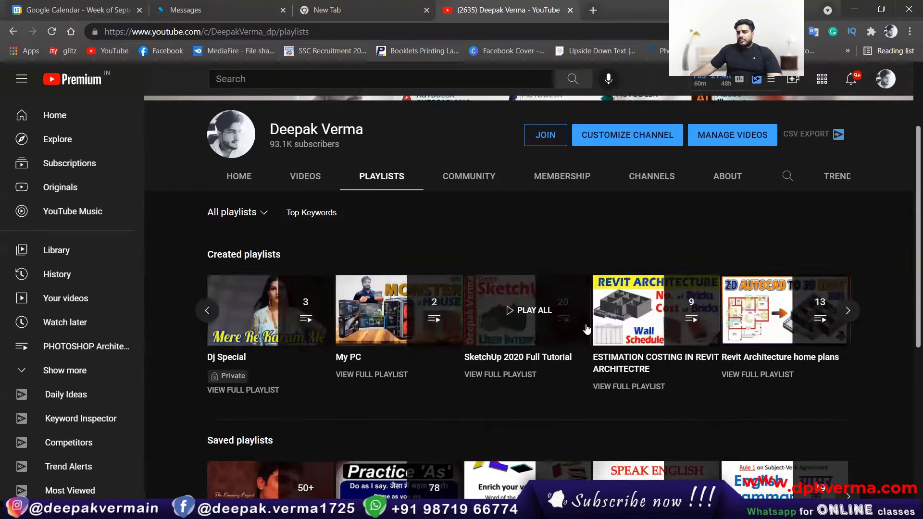
left_click(849, 321)
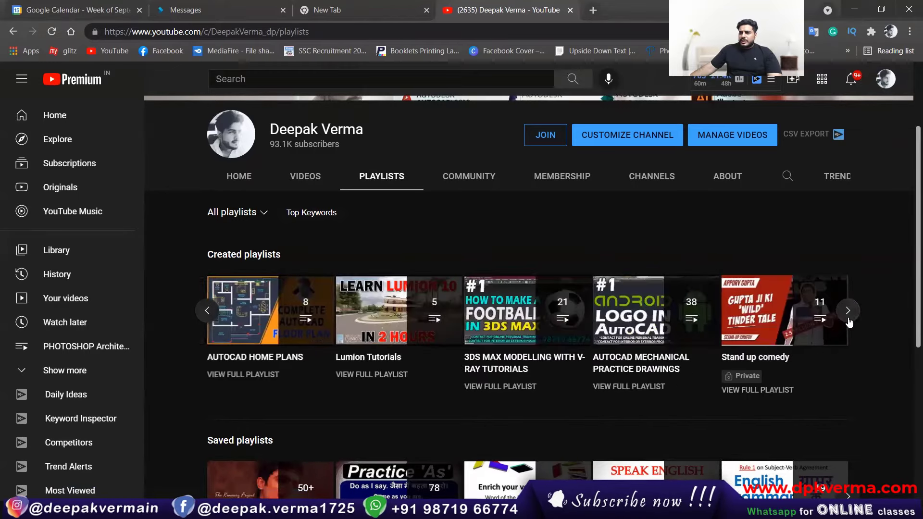
left_click(848, 311)
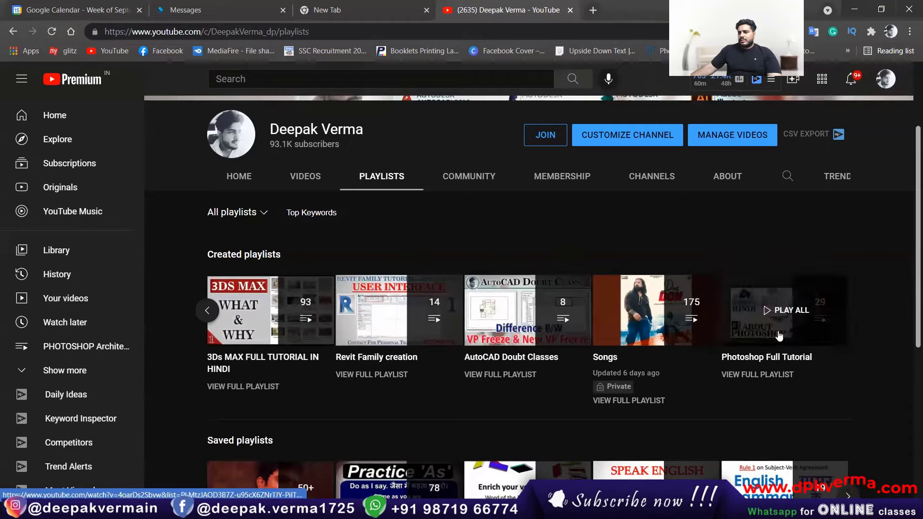
left_click(207, 311)
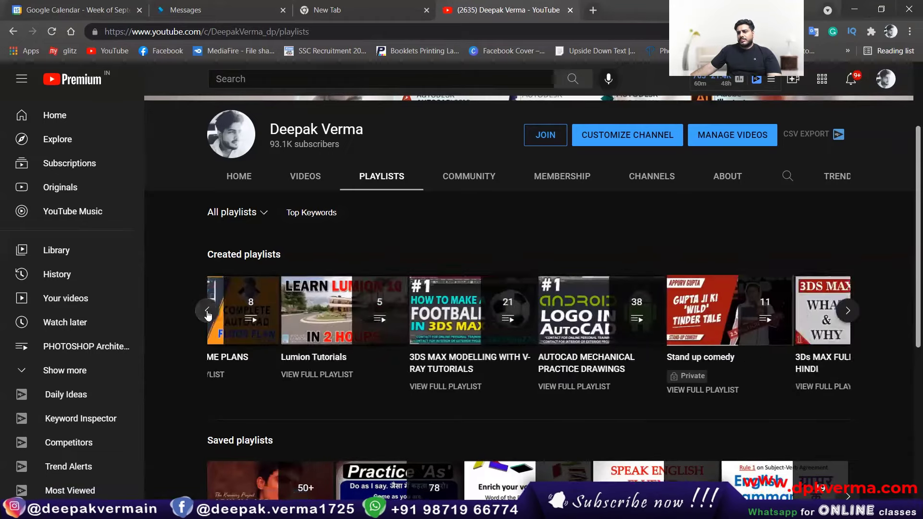
left_click(207, 311)
left_click(207, 312)
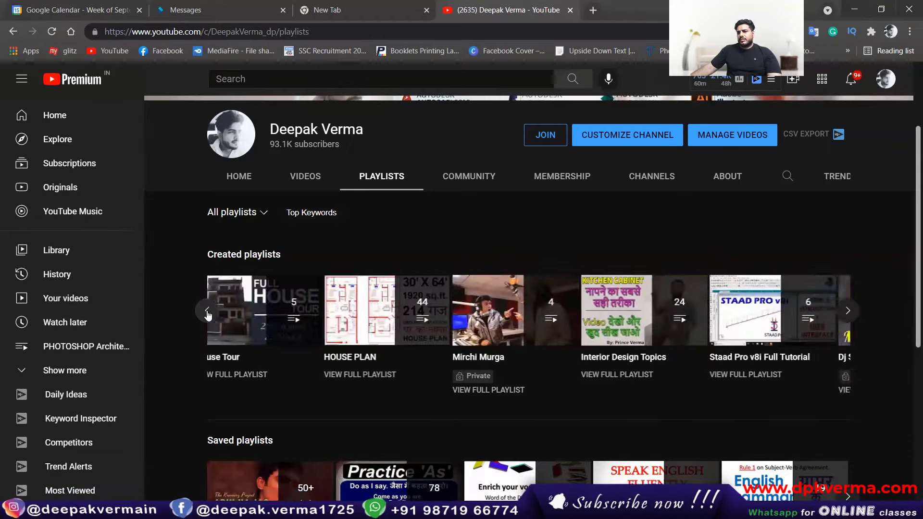
left_click(207, 312)
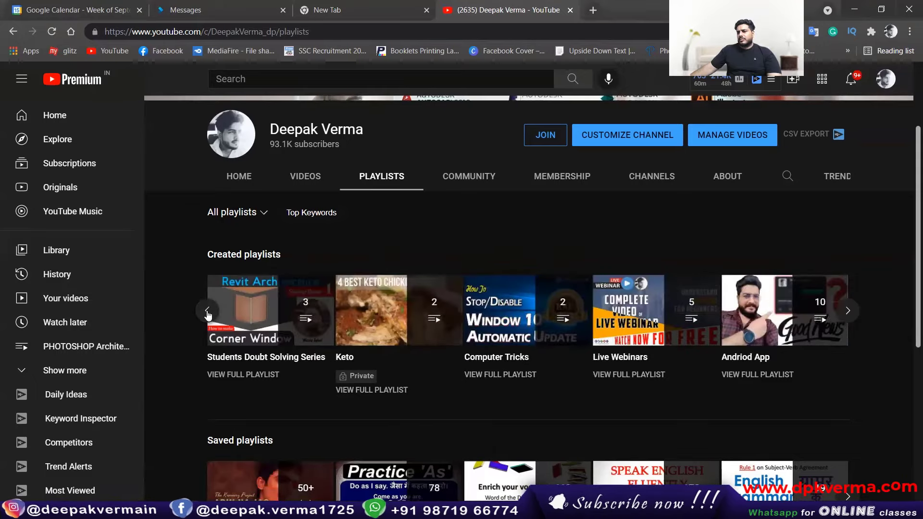
left_click(207, 312)
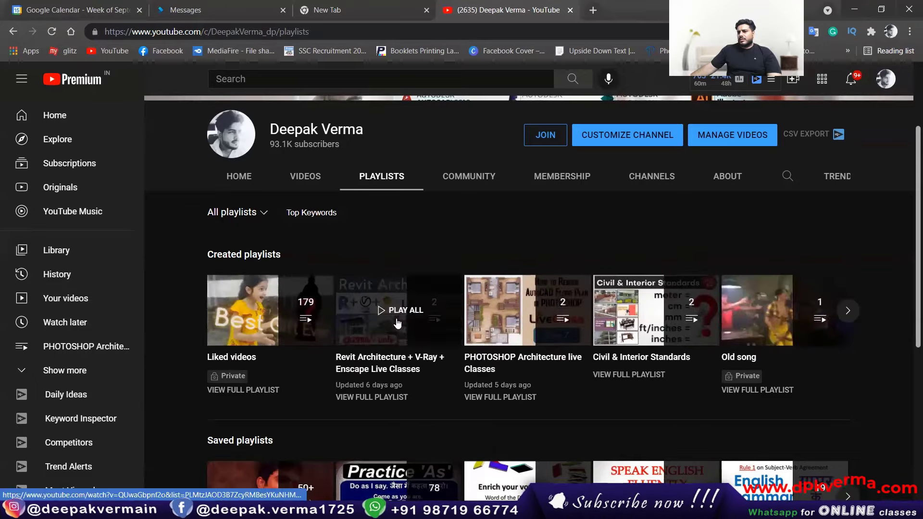
left_click(847, 311)
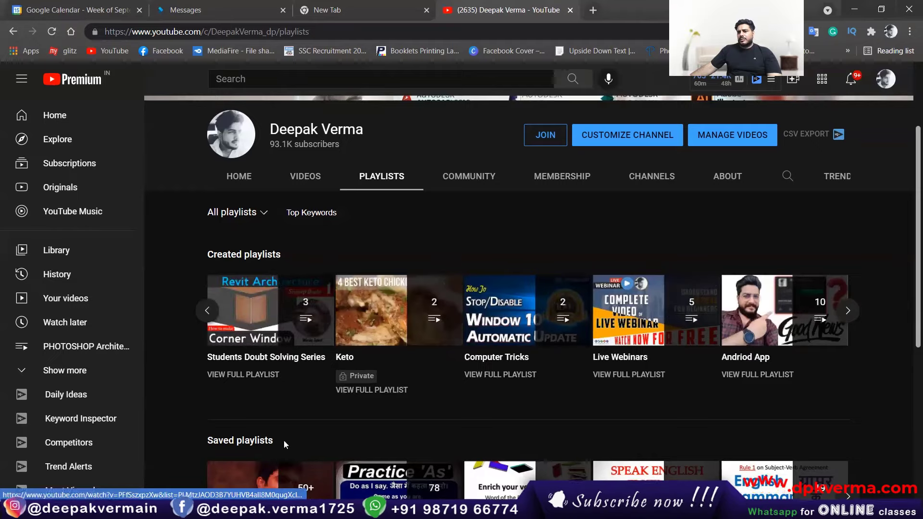
Step: Search YouTube for "revit plan" together with the channel owner's name
scroll(375, 132, "up", 3)
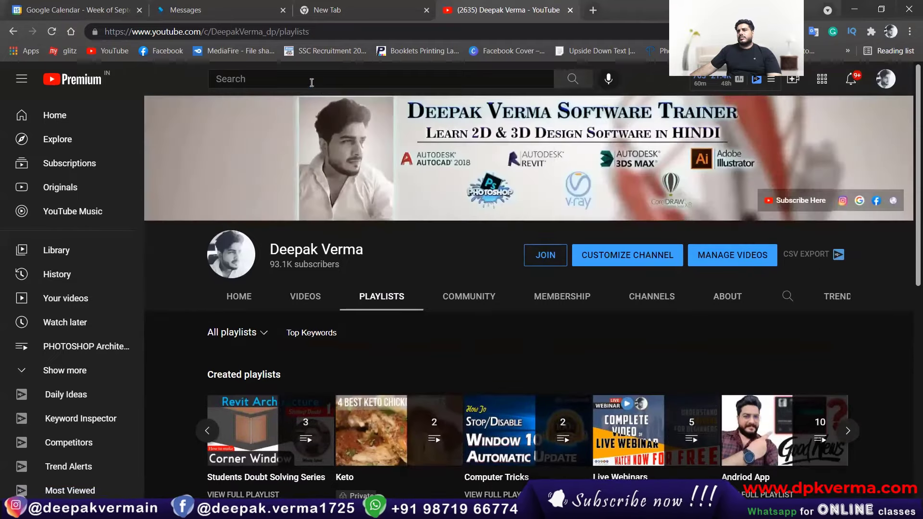
left_click(310, 79)
type("revit")
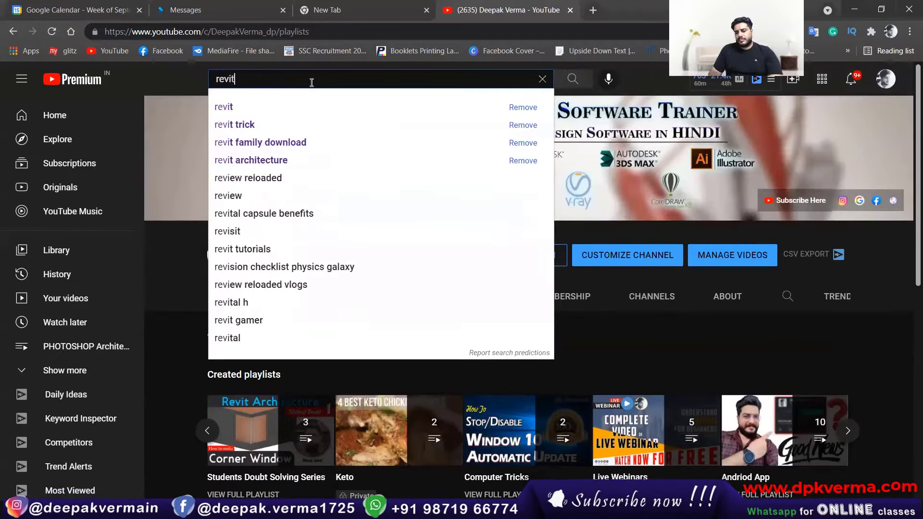
type(" plan deepak verma")
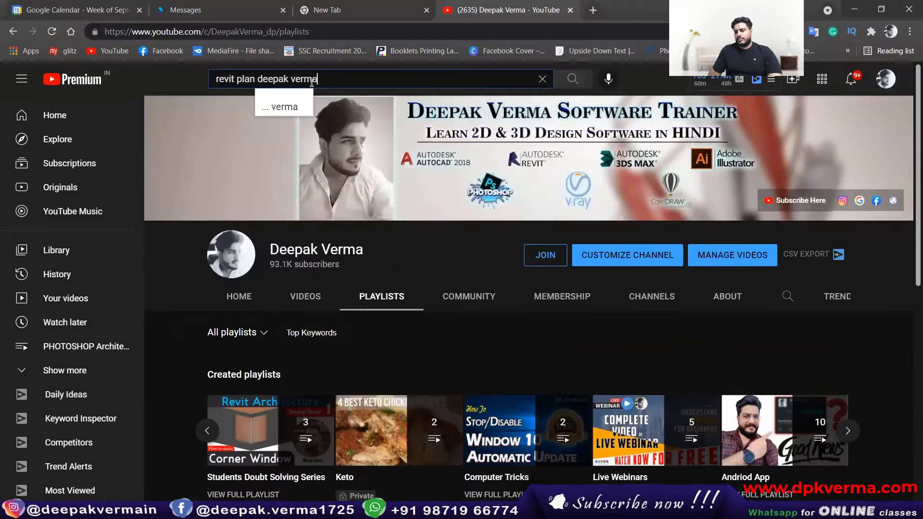
key("Return")
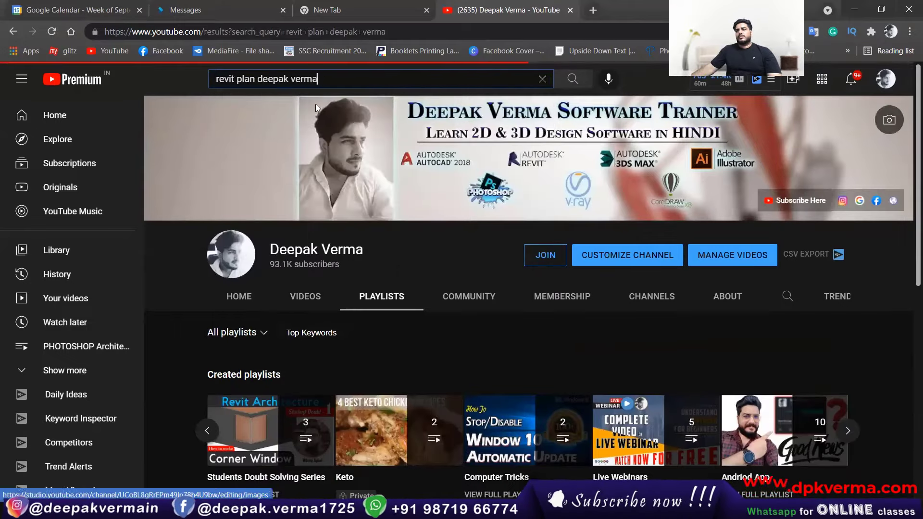
Step: Look through the search results for Revit plan and home project tutorials
scroll(210, 250, "down", 2)
scroll(210, 250, "down", 1)
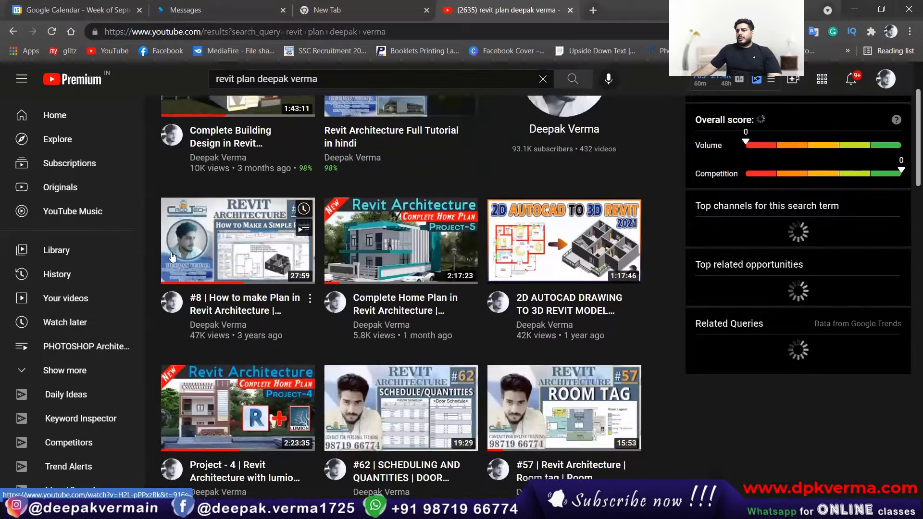
scroll(172, 258, "down", 3)
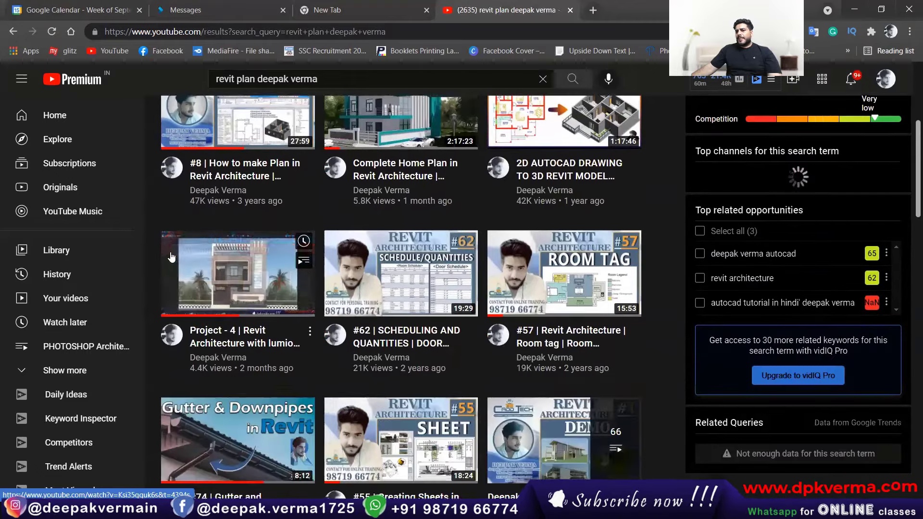
scroll(172, 258, "down", 2)
scroll(172, 258, "down", 3)
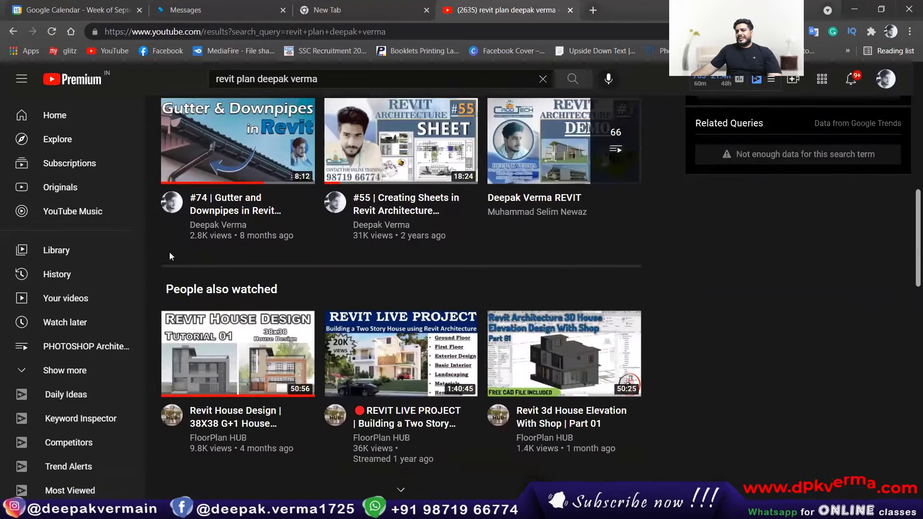
scroll(169, 255, "down", 4)
scroll(170, 255, "down", 5)
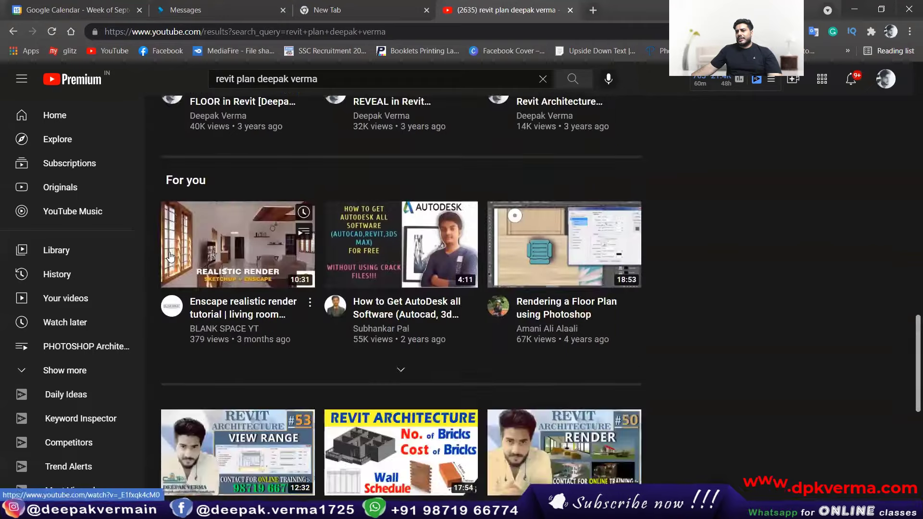
scroll(170, 255, "up", 3)
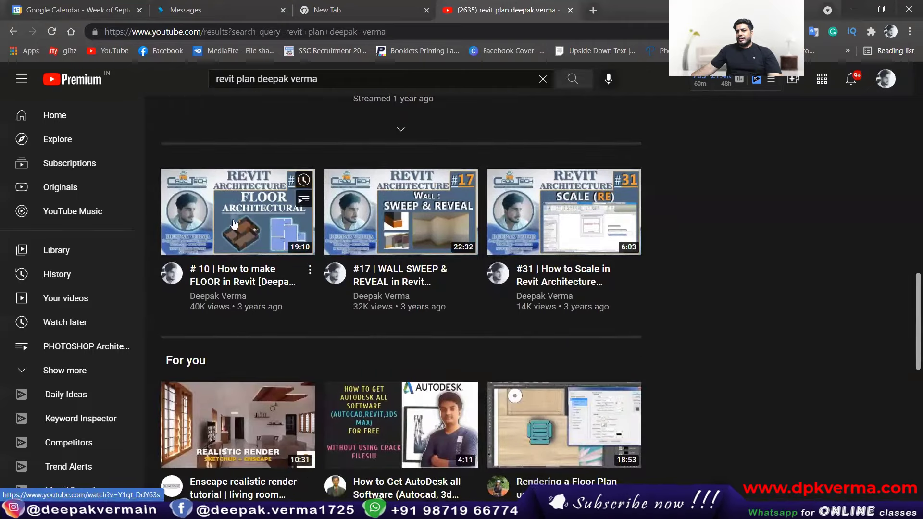
scroll(235, 222, "down", 1)
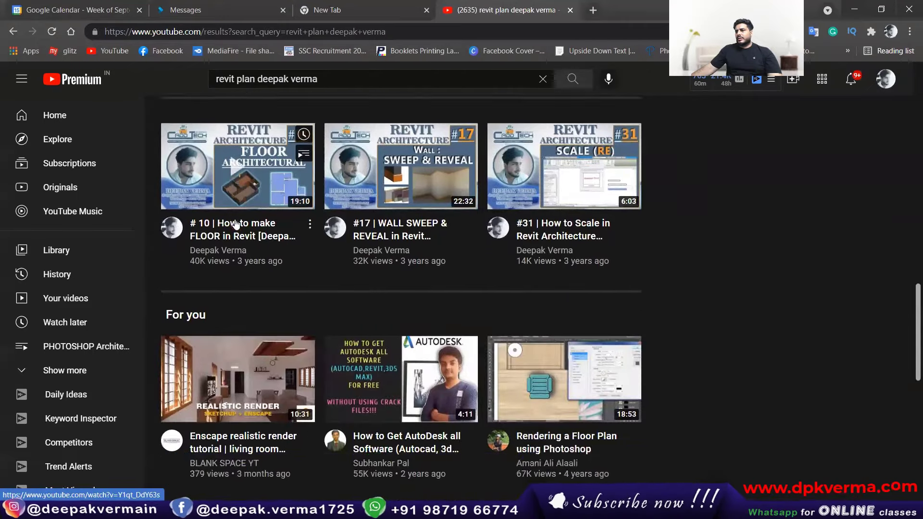
scroll(258, 268, "up", 3)
Step: Open the trainer's channel from the results and sort its uploaded videos by Date added (oldest)
left_click(217, 416)
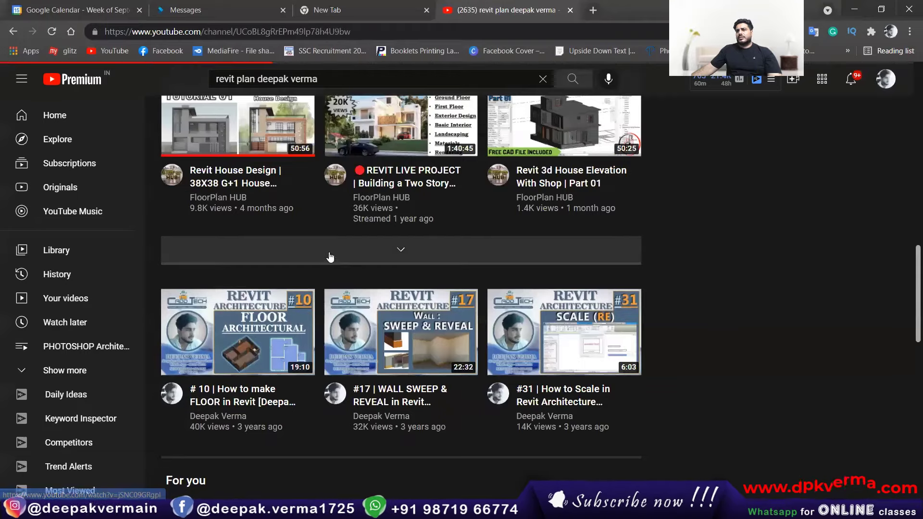
left_click(333, 294)
scroll(529, 296, "down", 1)
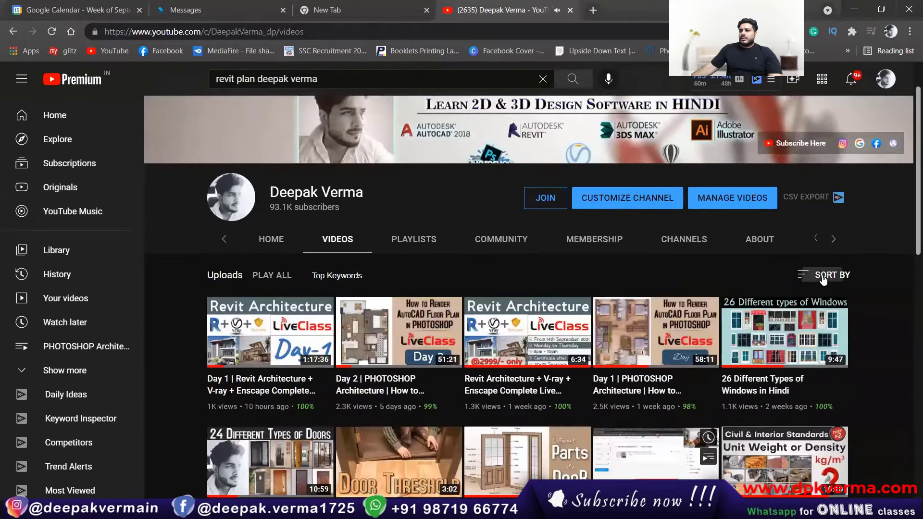
left_click(826, 275)
left_click(799, 338)
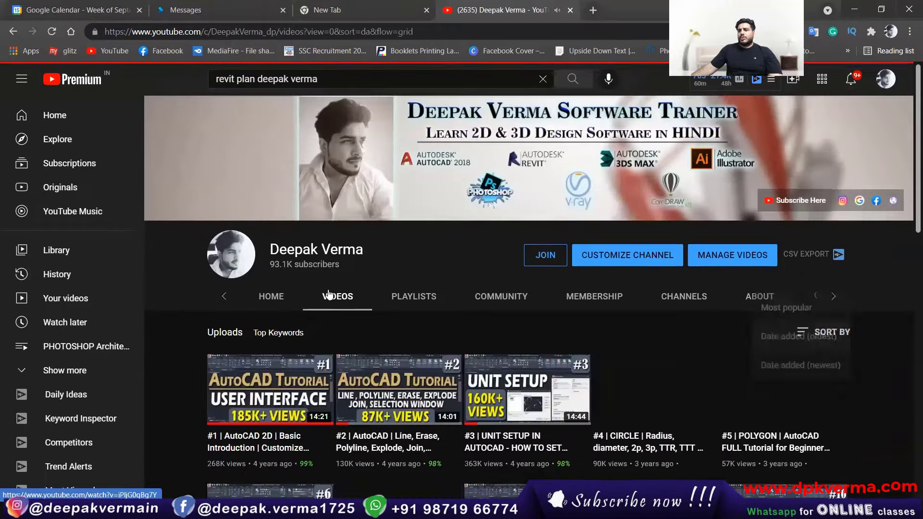
Step: Examine the numbered Revit Architecture tutorials in the oldest-first video list, around the wall, door, window and simple plan lessons
scroll(218, 329, "down", 10)
scroll(218, 329, "down", 20)
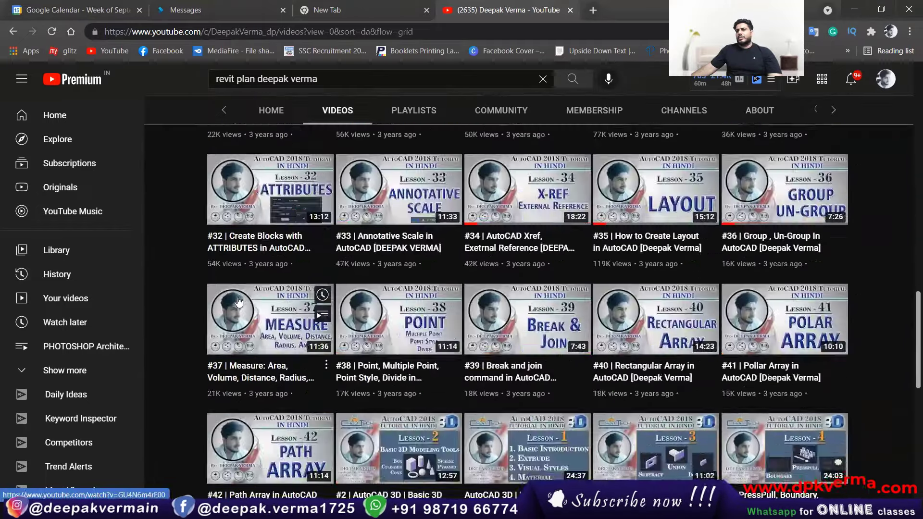
scroll(238, 301, "down", 7)
scroll(269, 283, "up", 3)
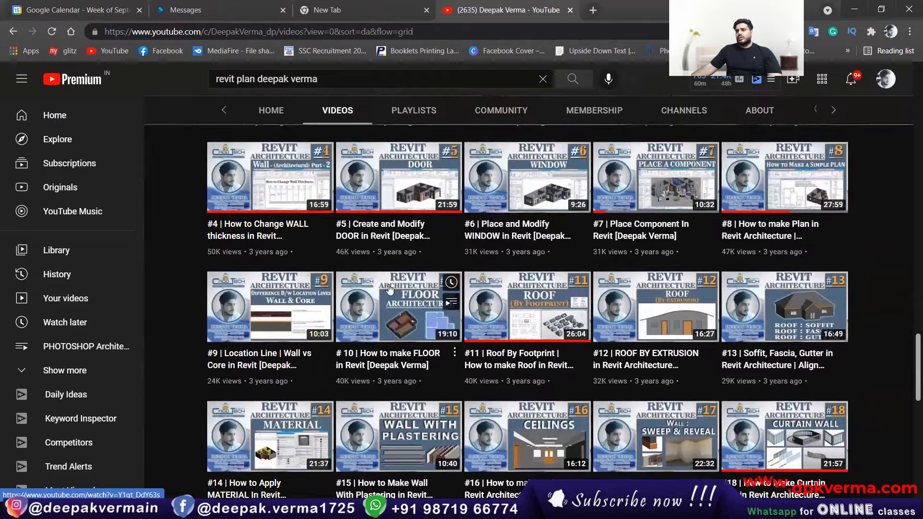
scroll(298, 265, "up", 3)
scroll(395, 243, "up", 1)
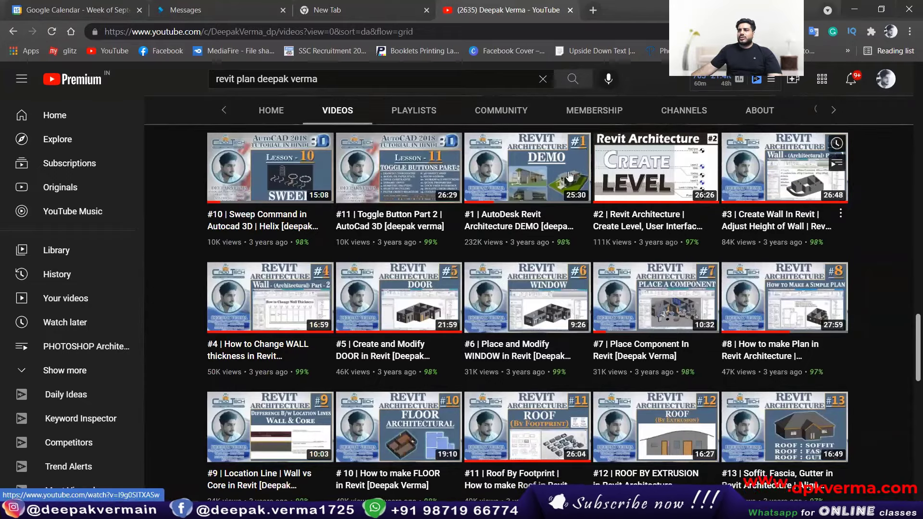
scroll(253, 316, "down", 1)
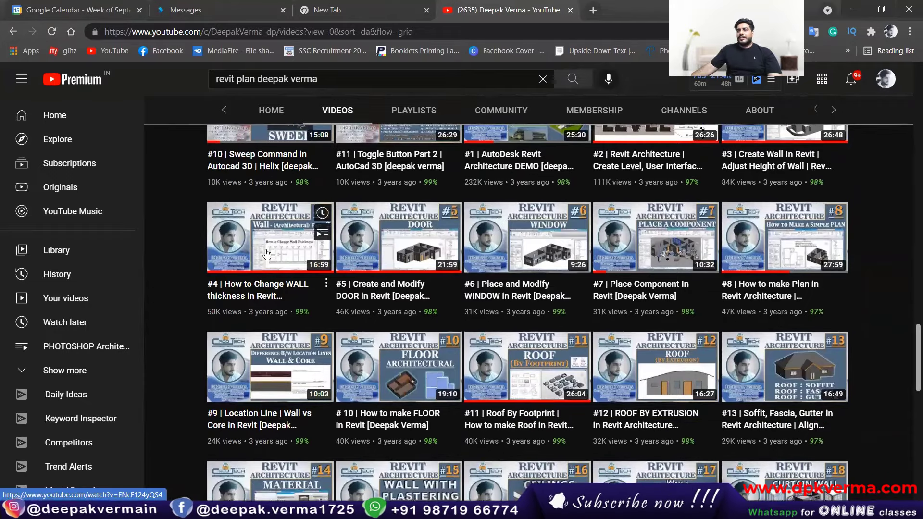
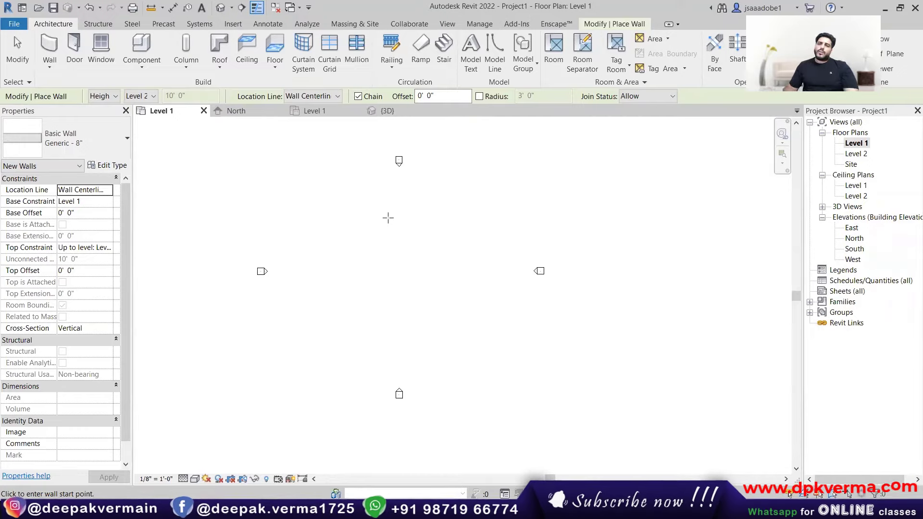
Step: Examine the layer structure of the Generic - 8" wall type in plan and section preview, then close without changes
left_click(98, 164)
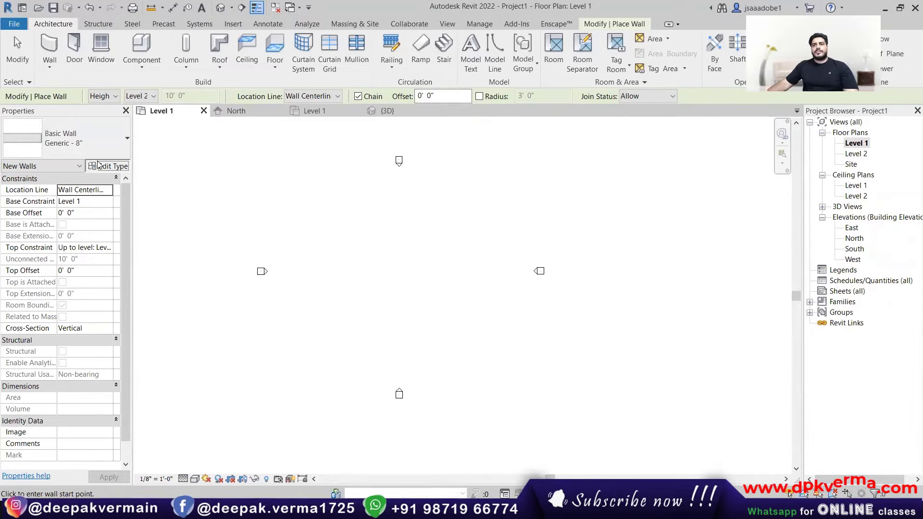
left_click(416, 146)
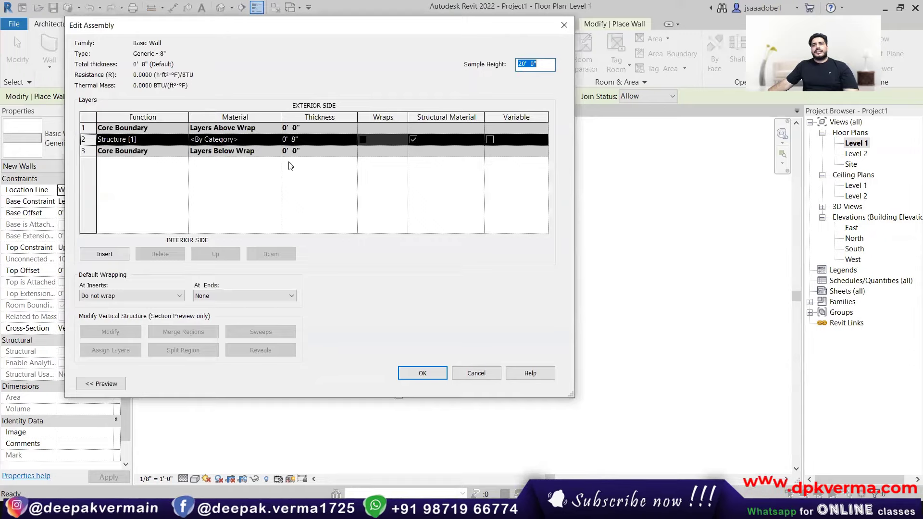
left_click(101, 383)
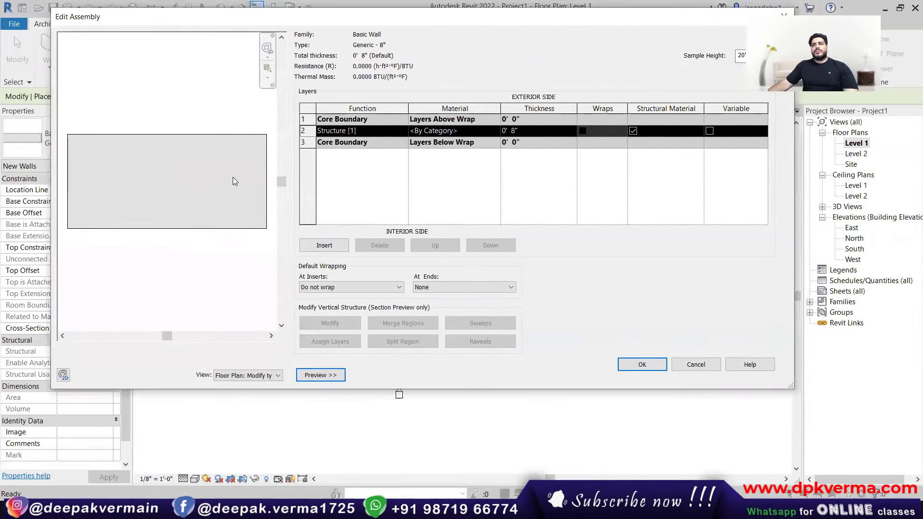
left_click(242, 376)
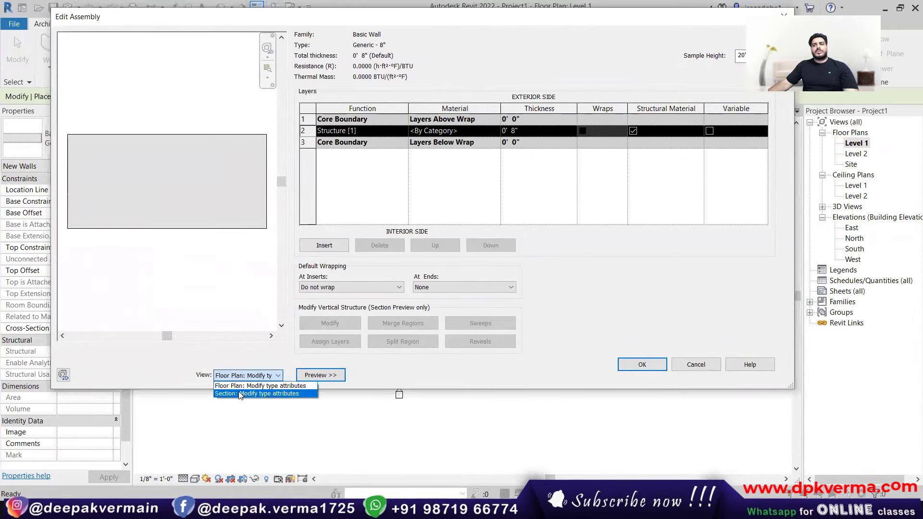
left_click(254, 393)
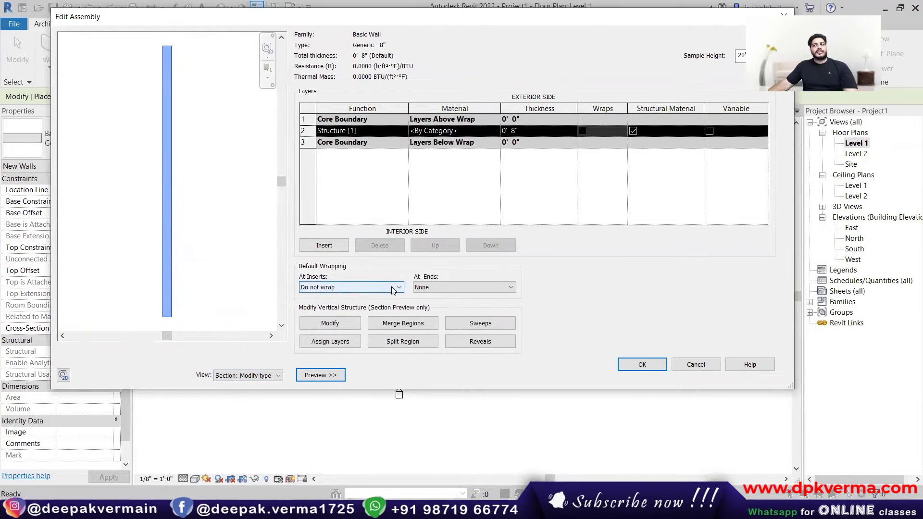
left_click(696, 364)
left_click(709, 374)
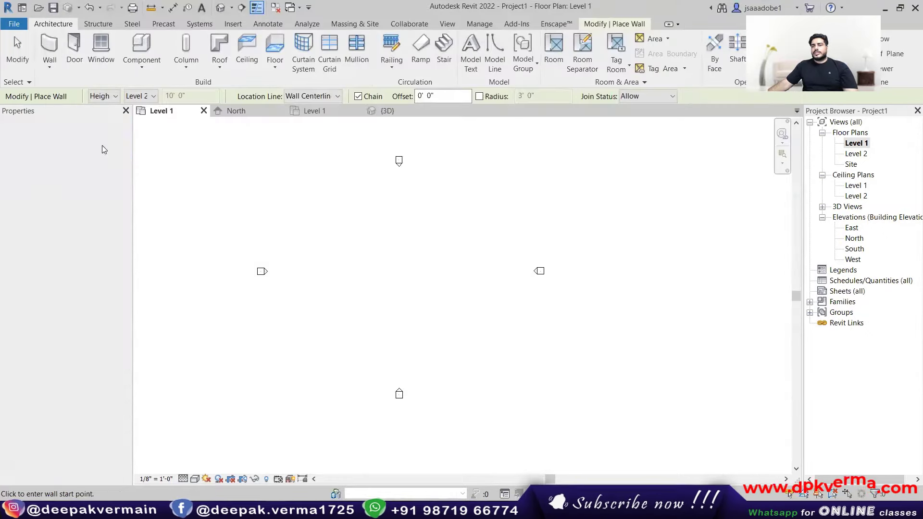
Step: Switch the wall type to Foundation - 12" Concrete and examine its type properties and section preview
left_click(86, 140)
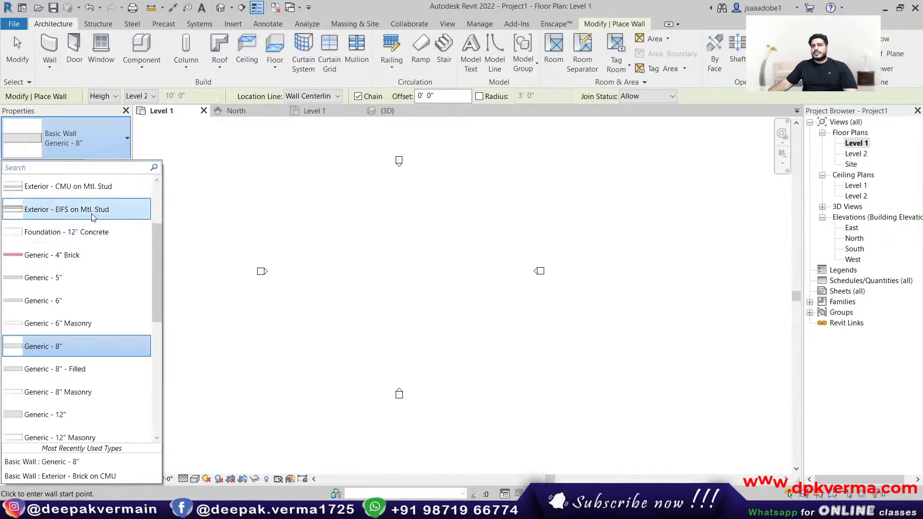
left_click(92, 230)
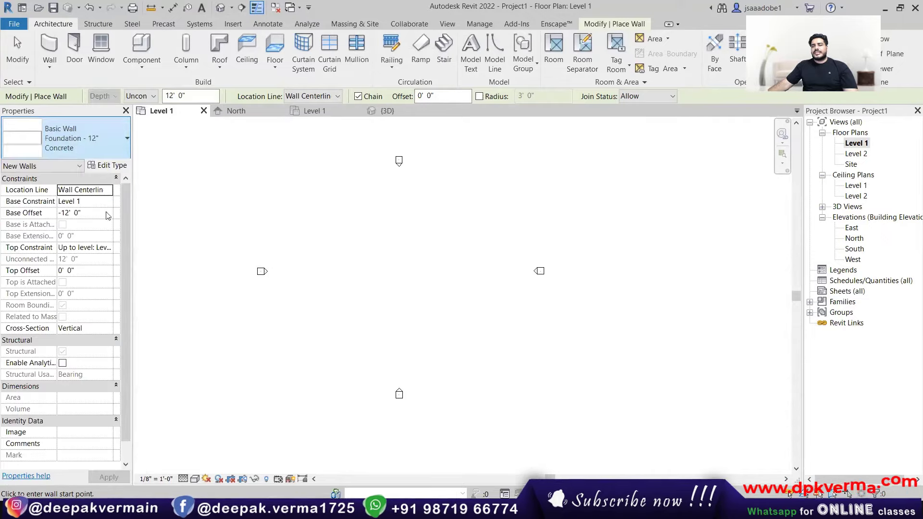
left_click(107, 166)
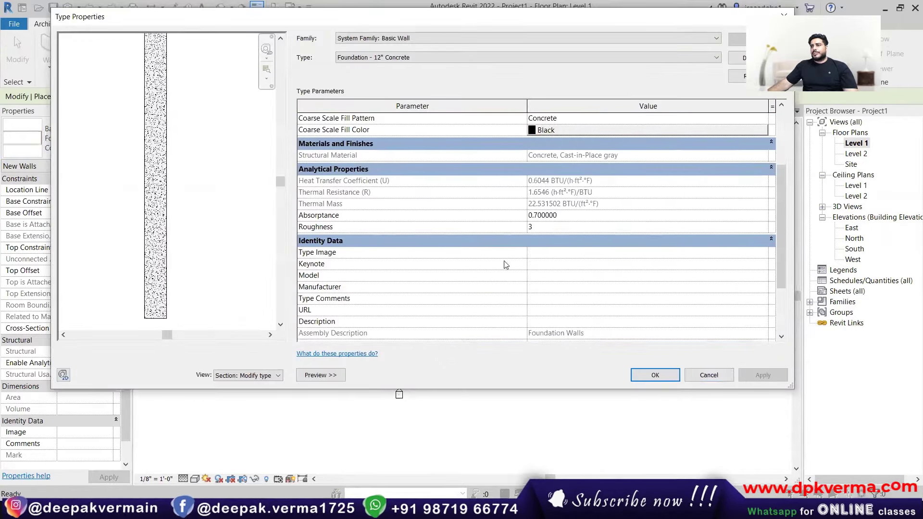
scroll(310, 225, "down", 3)
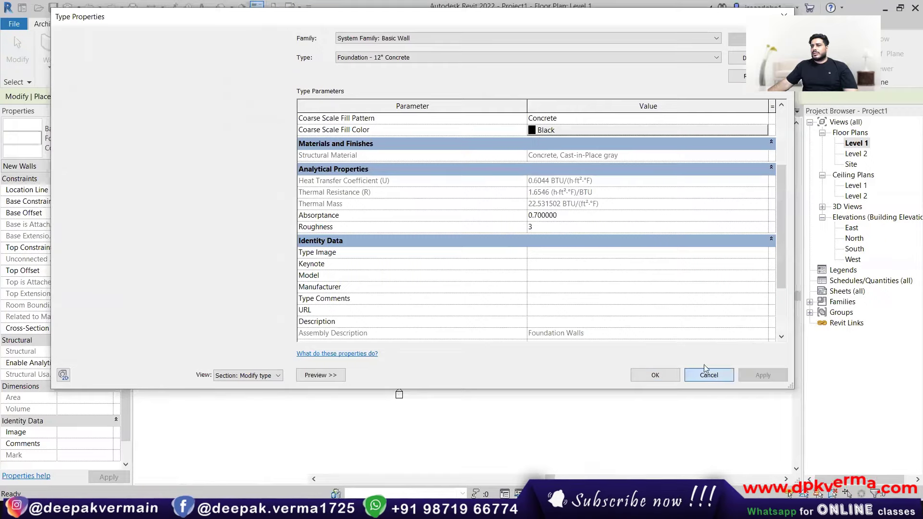
left_click(708, 375)
Step: Switch the wall type to Exterior - CMU on Mtl. Stud and examine its layer assembly in the section preview
left_click(82, 138)
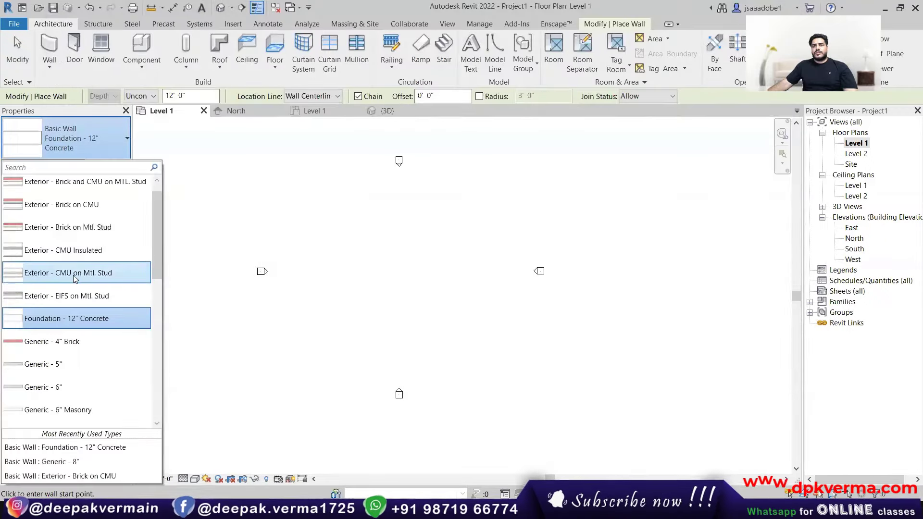
left_click(69, 277)
left_click(107, 165)
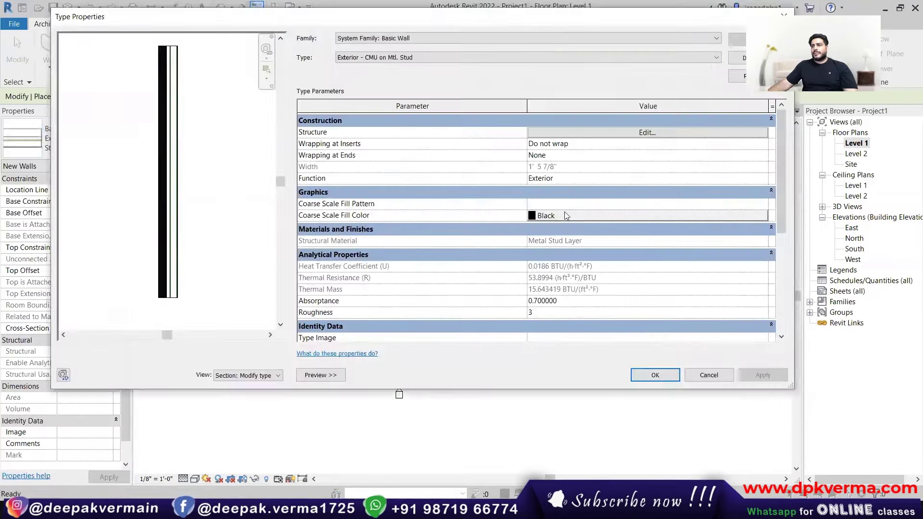
left_click(571, 140)
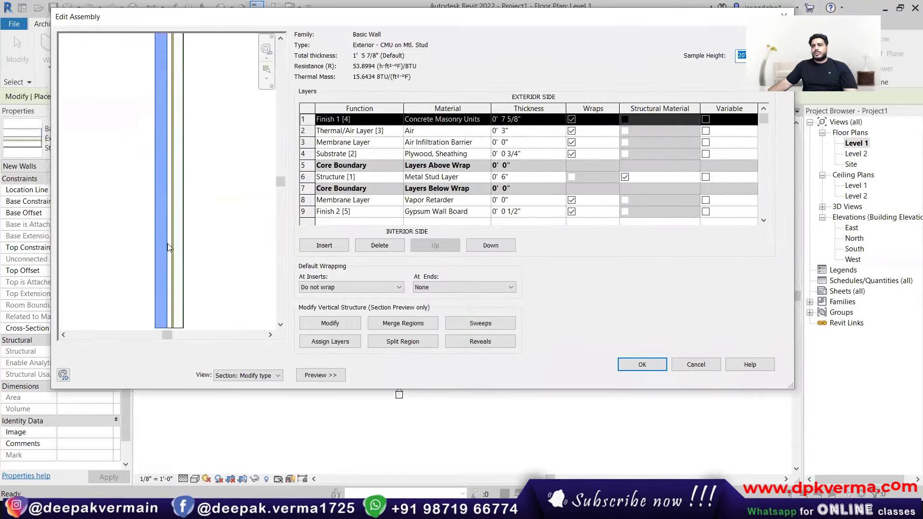
scroll(175, 247, "up", 4)
scroll(155, 235, "up", 2)
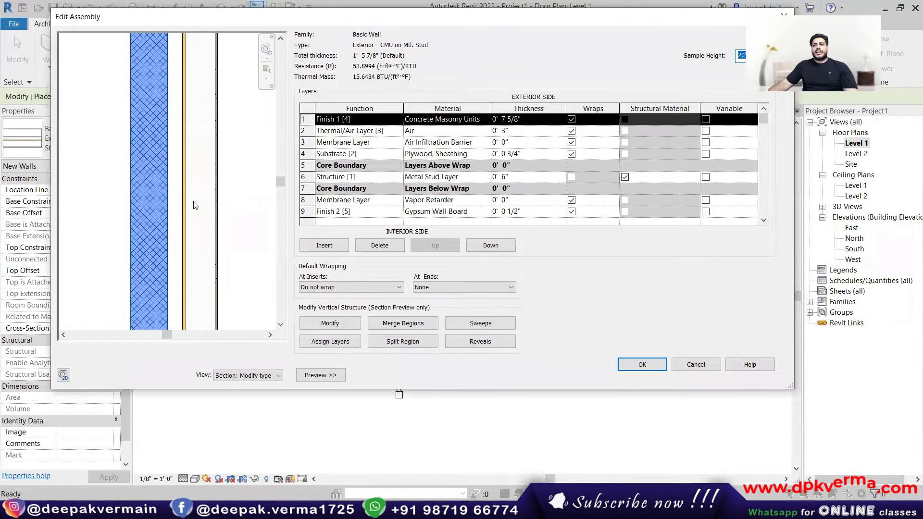
scroll(165, 209, "down", 2)
scroll(169, 212, "down", 2)
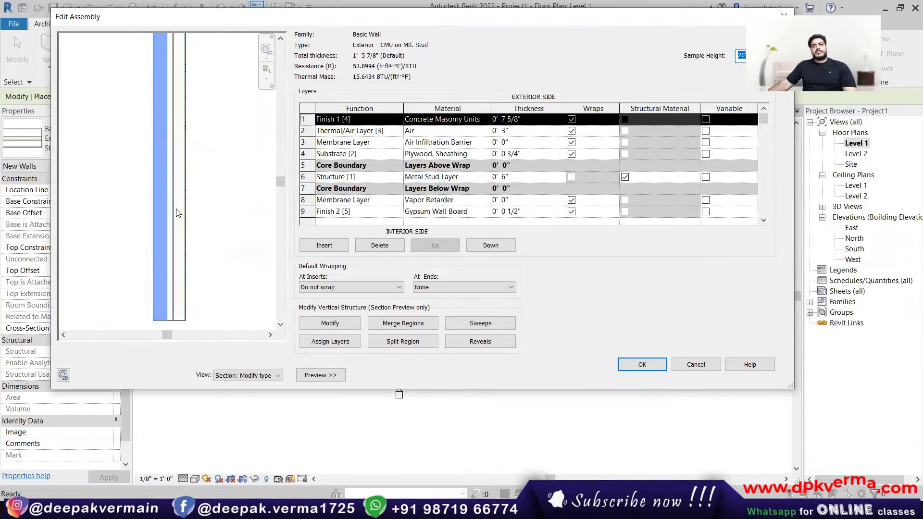
left_click(695, 364)
left_click(697, 376)
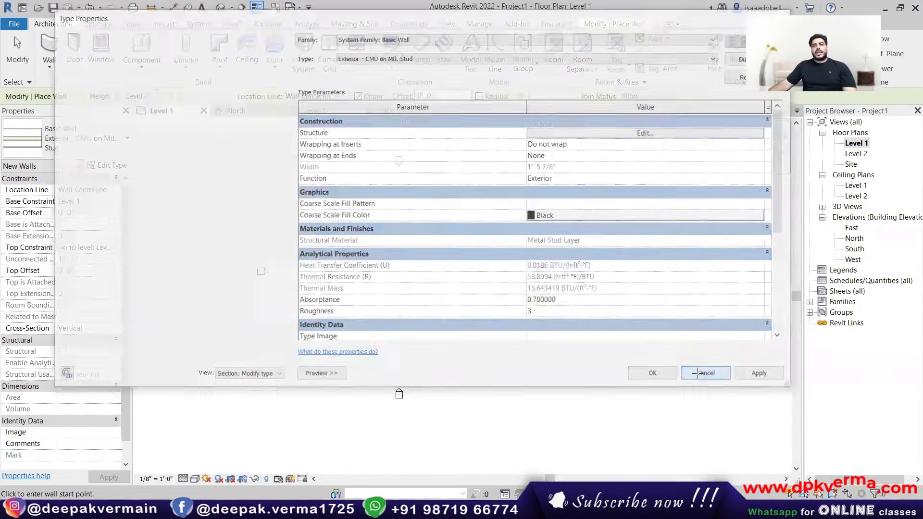
Step: Set the wall type back to Generic - 8"
left_click(115, 147)
scroll(72, 254, "up", 1)
left_click(66, 265)
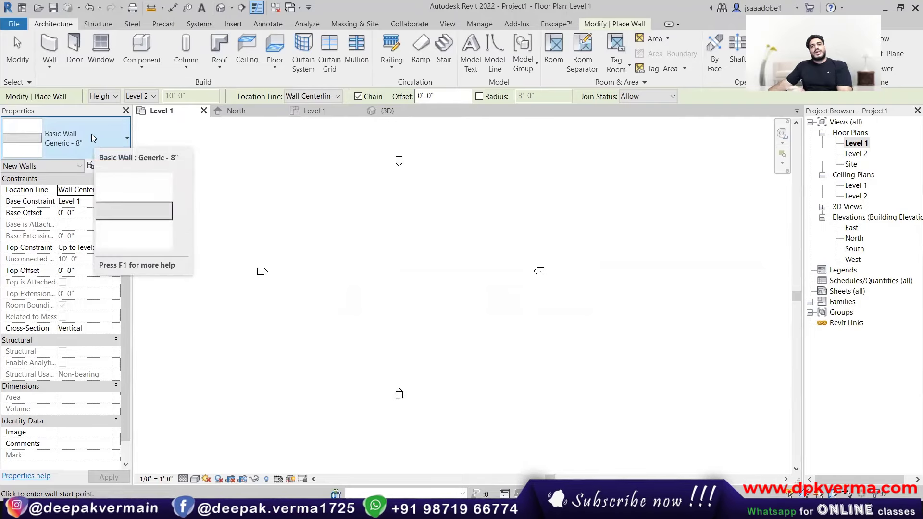
Step: Draw a closed rectangular room of Generic - 8" walls about 12' by 10' 6" on Level 1 and end wall placement
left_click(364, 242)
scroll(382, 241, "up", 3)
left_click(383, 244)
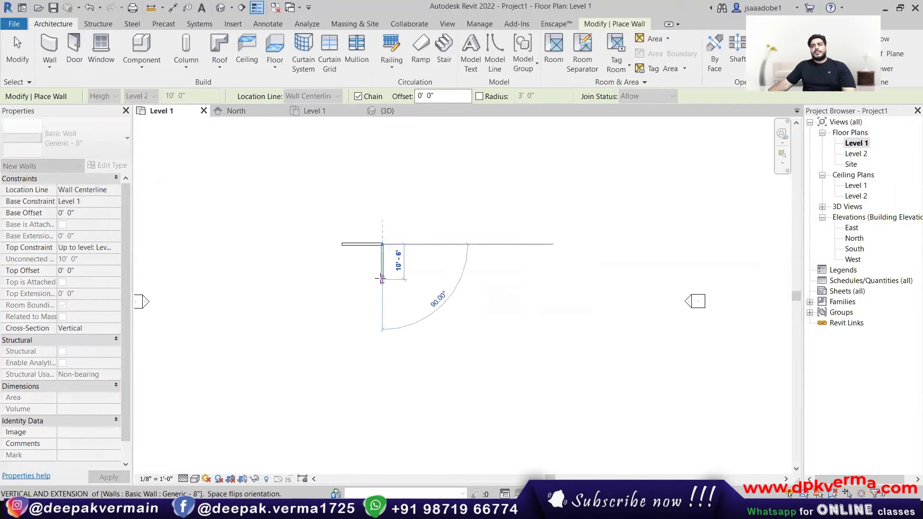
left_click(383, 279)
left_click(342, 279)
left_click(341, 243)
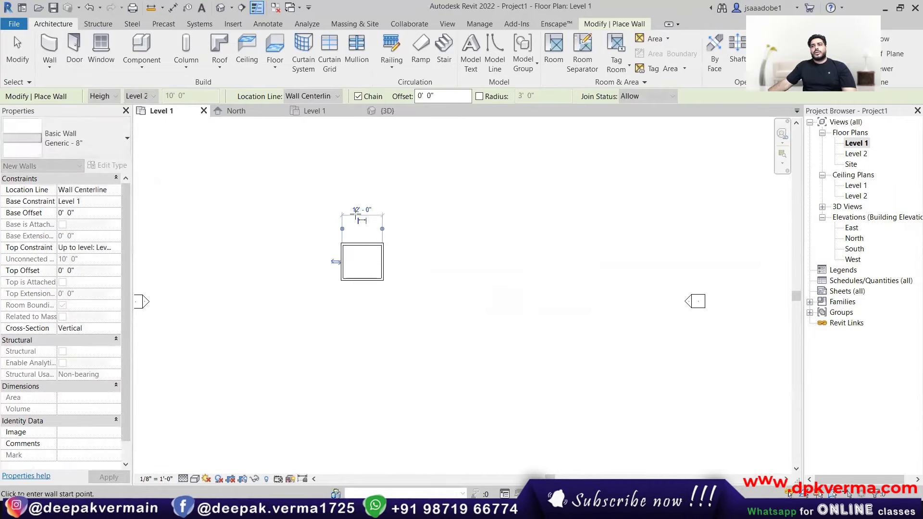
right_click(365, 220)
left_click(377, 223)
scroll(354, 241, "up", 5)
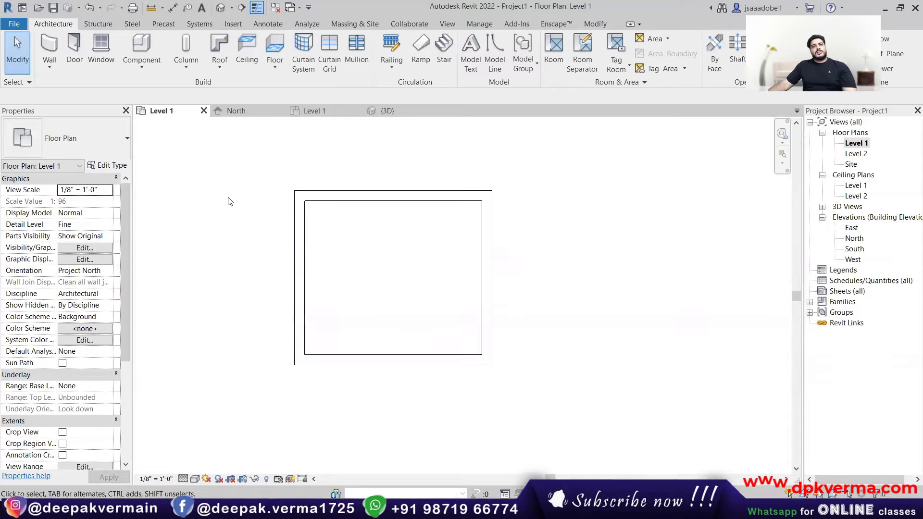
left_click(345, 202)
key("Escape")
Step: Restart wall placement, examine the type properties and section preview of Generic - 8", narrow the properties window and close it
left_click(49, 48)
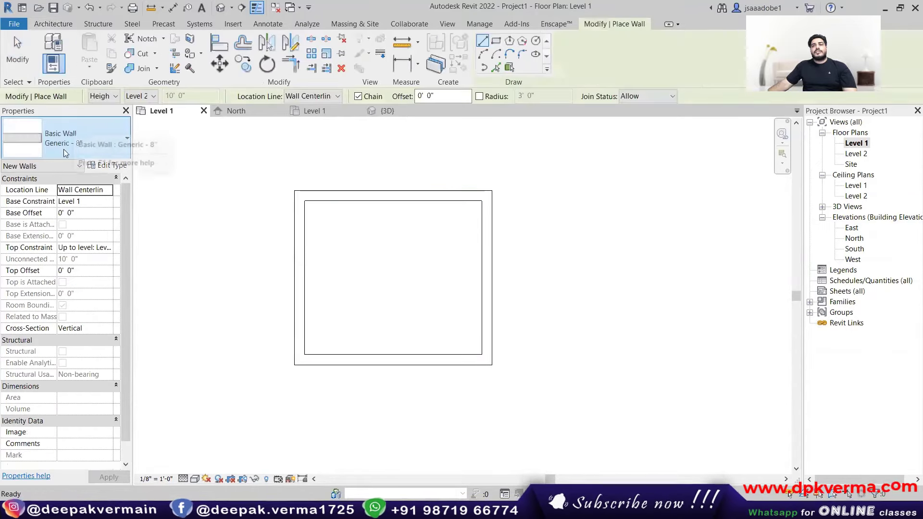
left_click(108, 165)
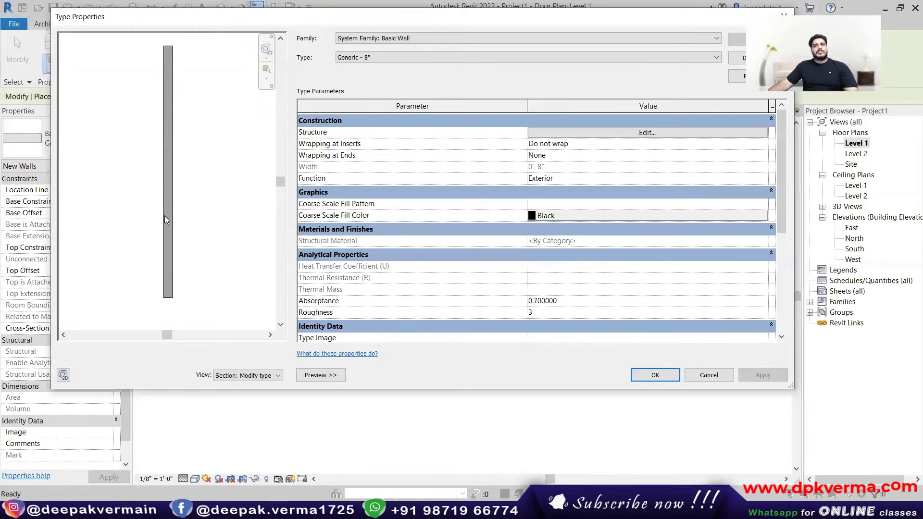
scroll(167, 217, "down", 2)
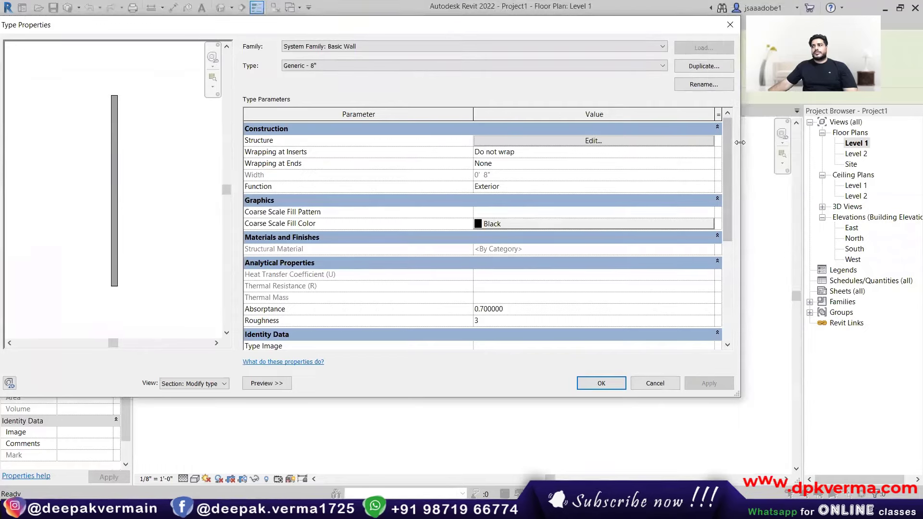
left_click_drag(741, 142, 341, 140)
left_click(464, 25)
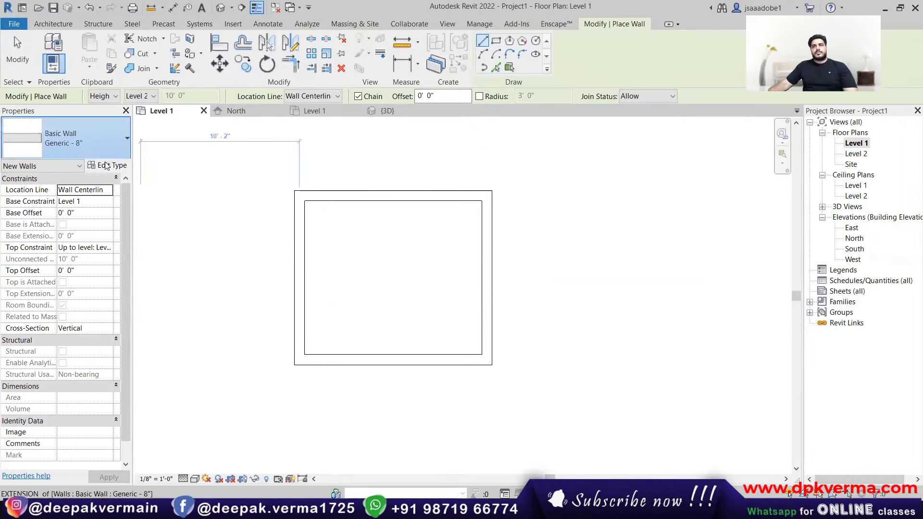
Step: Set the wall type to Exterior - Brick and CMU on MTL. Stud
left_click(105, 144)
scroll(96, 216, "up", 3)
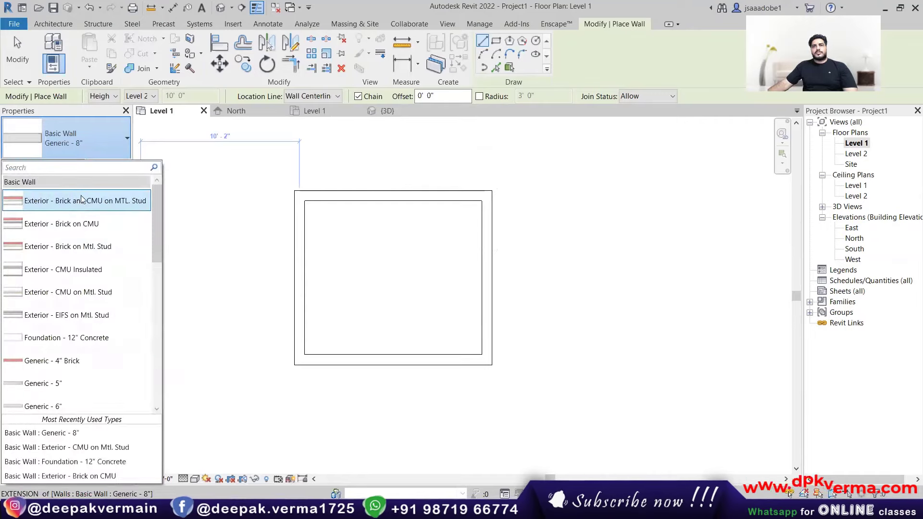
left_click(70, 220)
left_click(105, 149)
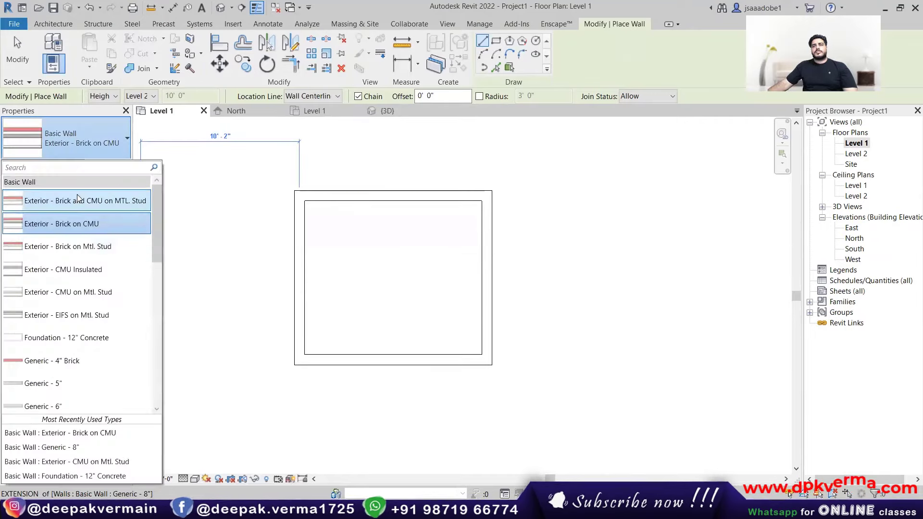
left_click(80, 201)
Step: Open the type properties of the brick and CMU wall and examine the base of its section preview up close
left_click(127, 167)
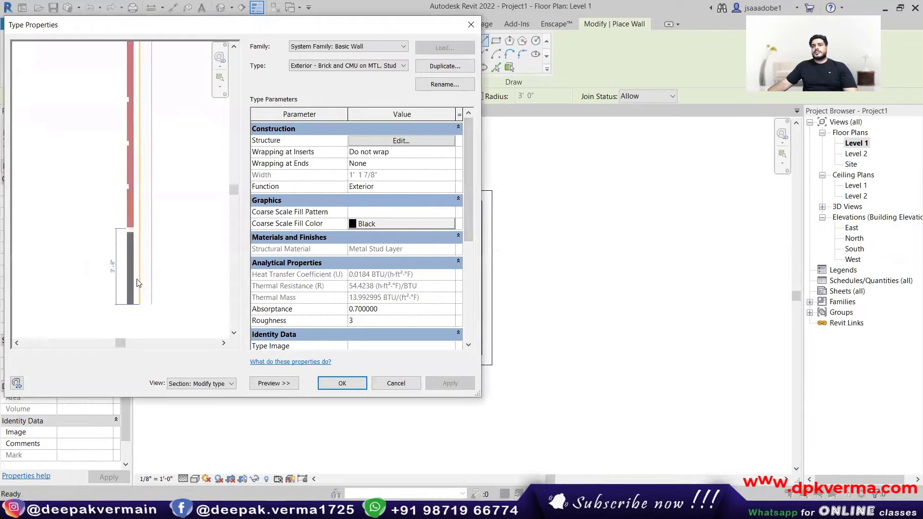
scroll(144, 284, "down", 3)
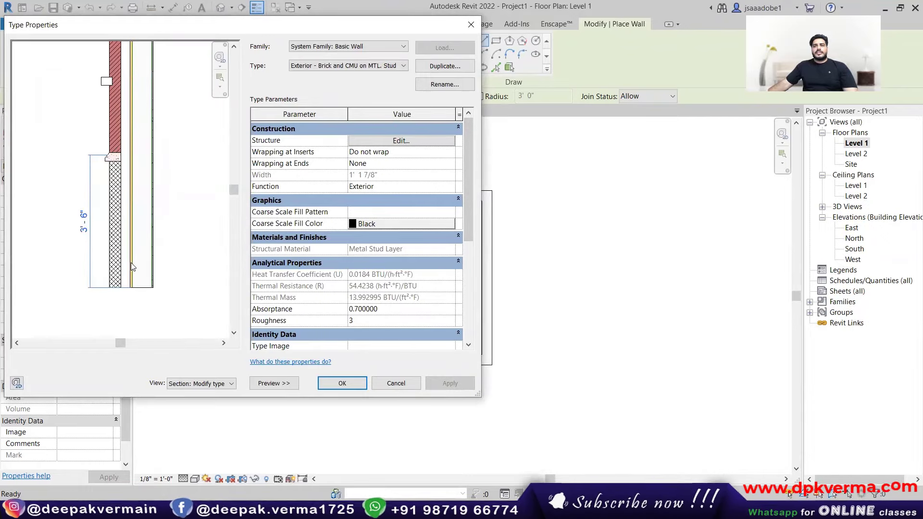
scroll(109, 248, "down", 1)
scroll(107, 197, "down", 1)
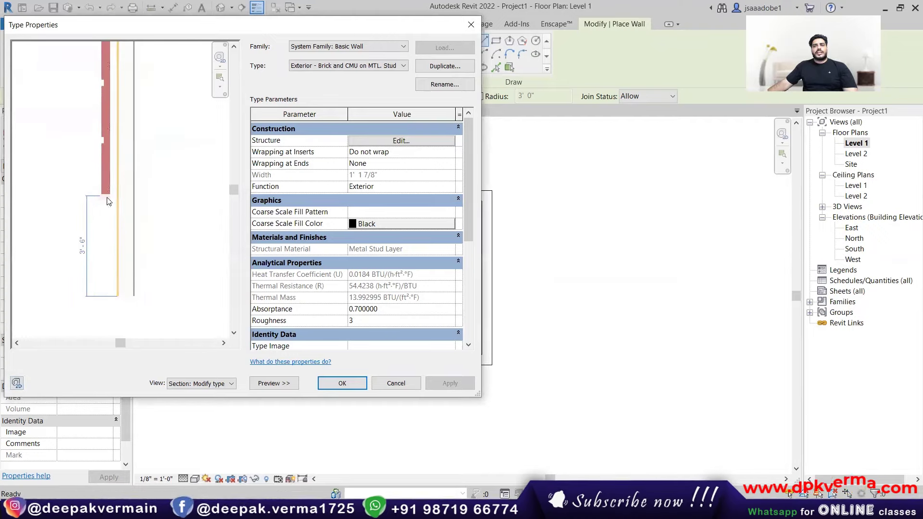
mouse_move(106, 197)
middle_mouse_down()
mouse_move(112, 297)
mouse_move(112, 251)
middle_mouse_up()
scroll(107, 189, "down", 2)
scroll(107, 245, "up", 2)
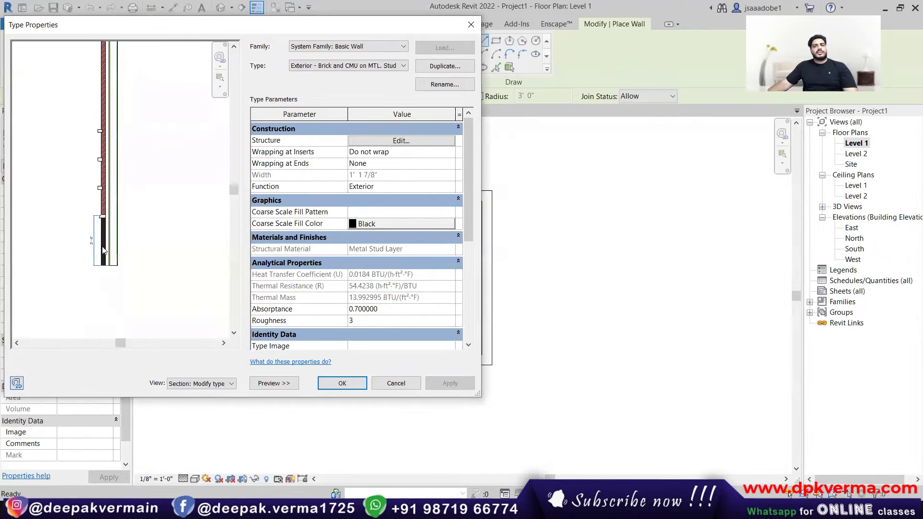
scroll(103, 257, "up", 2)
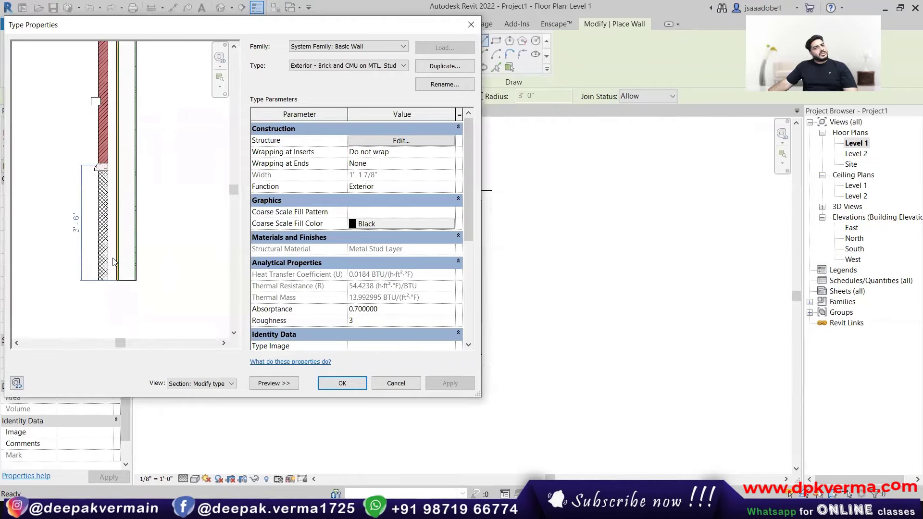
Step: Open the brick and CMU wall's structure, widen the window and examine its layer functions, materials and thicknesses
left_click(400, 143)
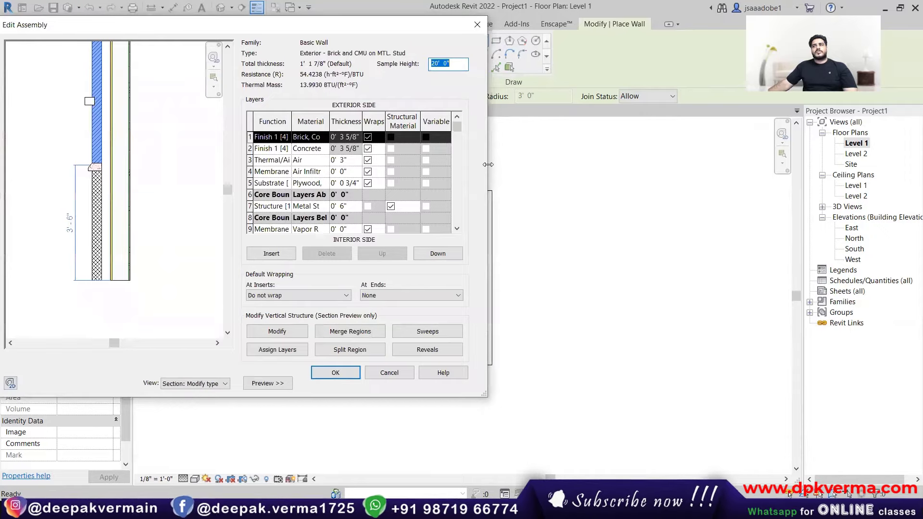
left_click_drag(488, 164, 661, 165)
scroll(551, 174, "down", 1)
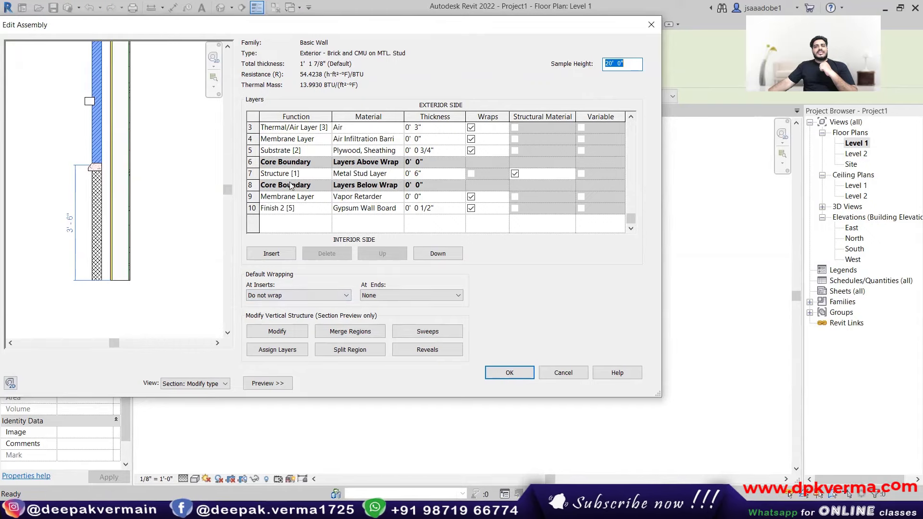
left_click(99, 227)
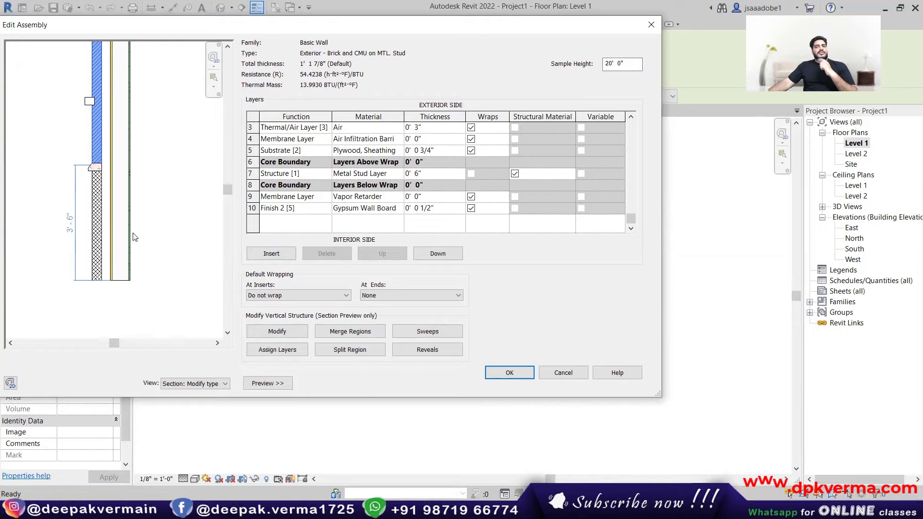
Step: Examine the brick and CMU wall's section preview, from its overall height to the 3'-6" block base and sill
scroll(135, 238, "down", 5)
scroll(133, 239, "up", 2)
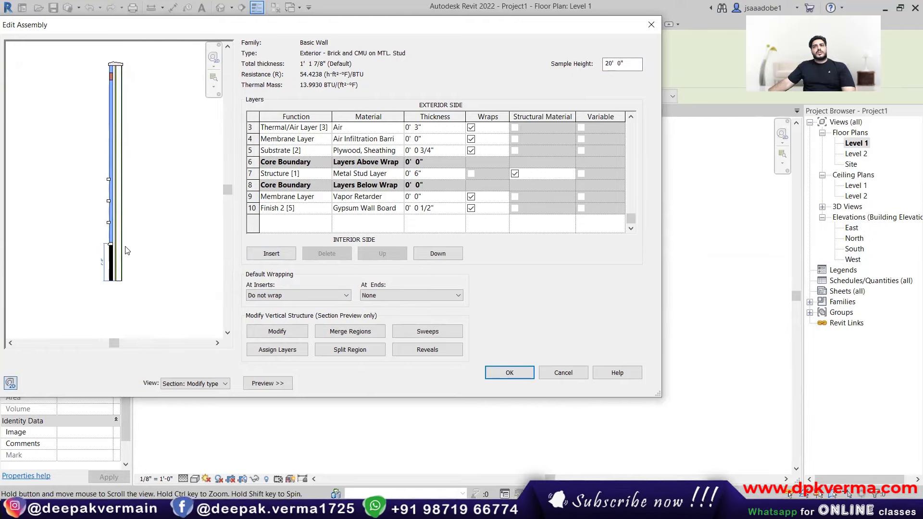
scroll(99, 285, "up", 3)
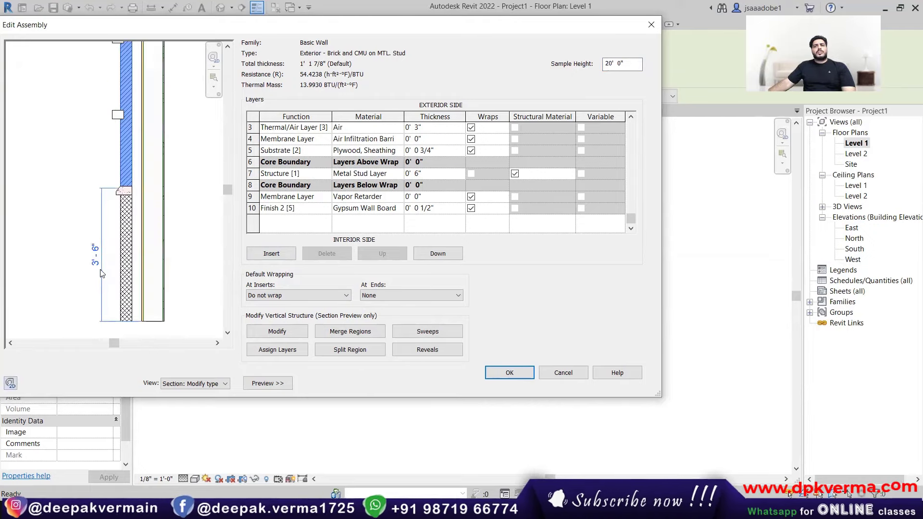
scroll(101, 274, "down", 2)
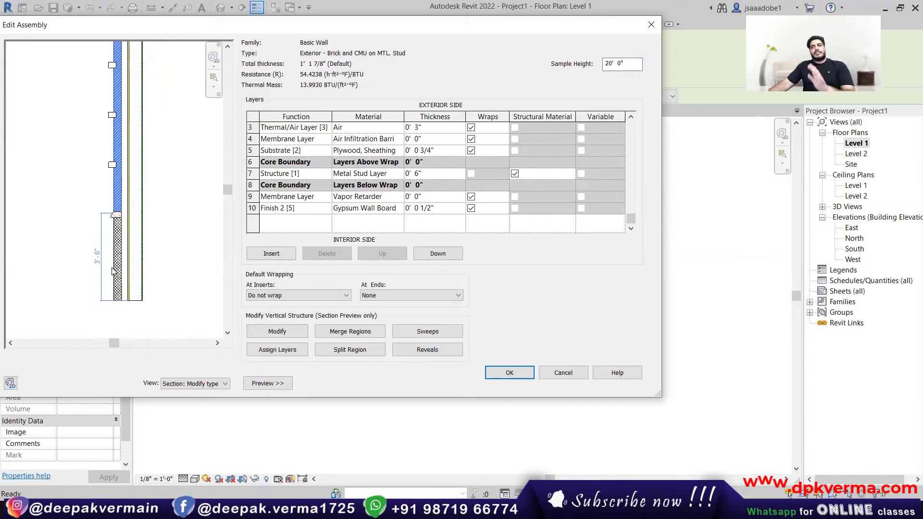
scroll(114, 267, "up", 3)
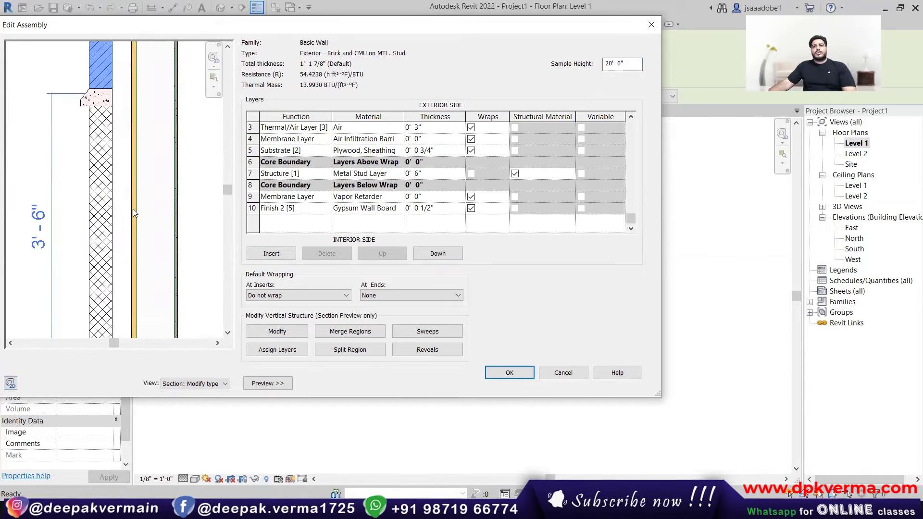
scroll(167, 226, "down", 3)
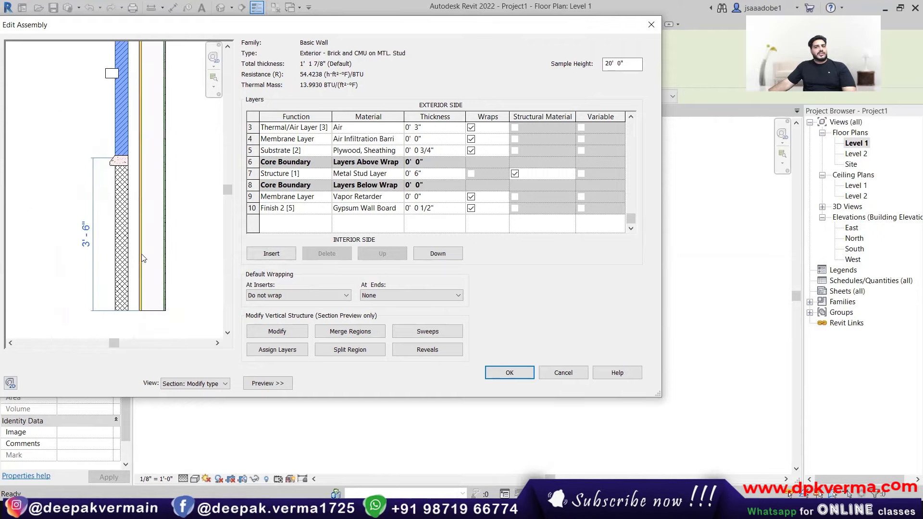
scroll(120, 250, "down", 2)
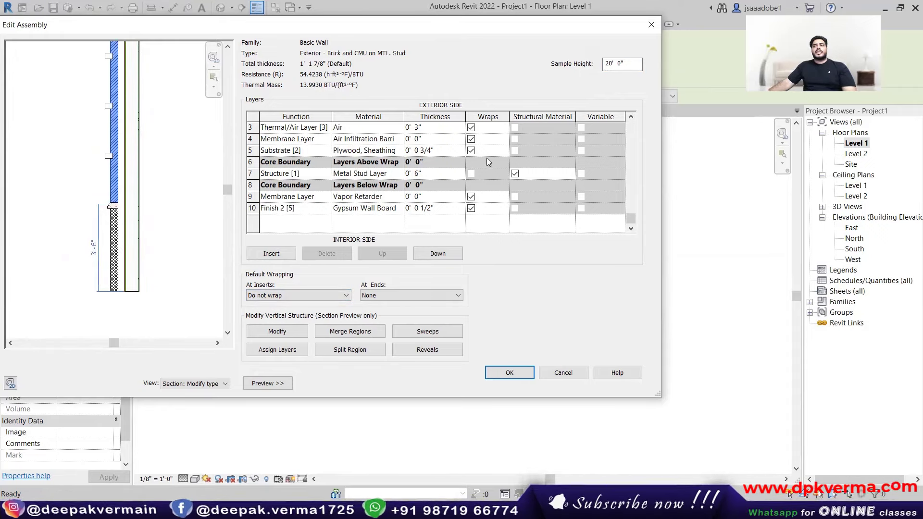
Step: Try turning off wrapping for the plywood substrate, vapor retarder and gypsum wall board layers
left_click(471, 127)
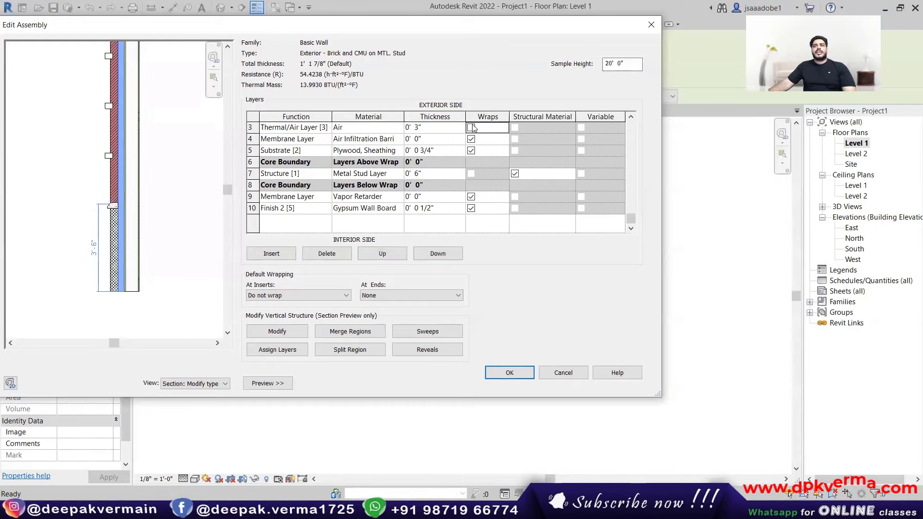
left_click(472, 139)
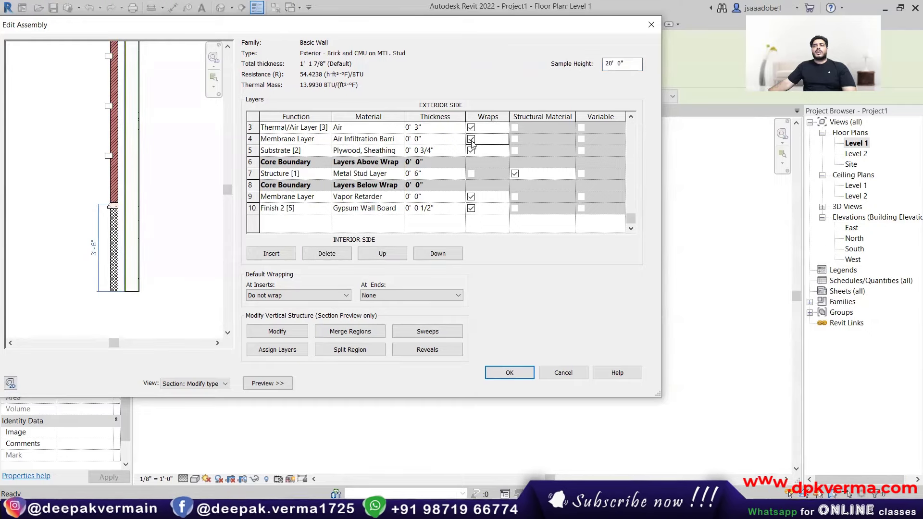
left_click(471, 151)
left_click(471, 196)
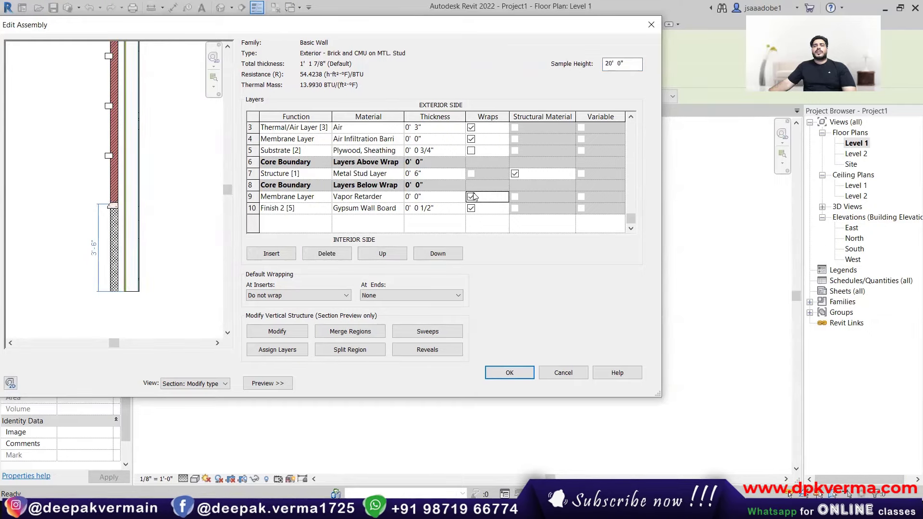
left_click(471, 208)
left_click(501, 192)
left_click(515, 174)
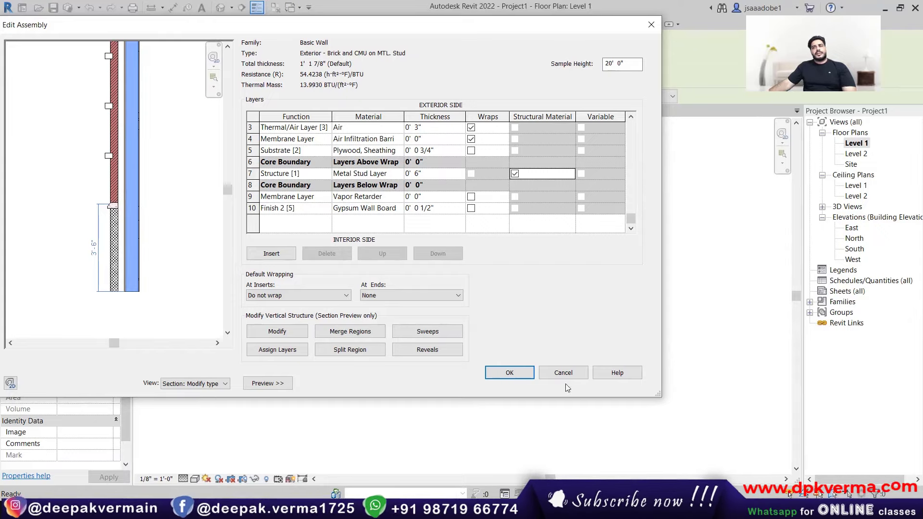
Step: Discard the wall structure edits, close the type properties and end wall placement
left_click(549, 374)
left_click(491, 388)
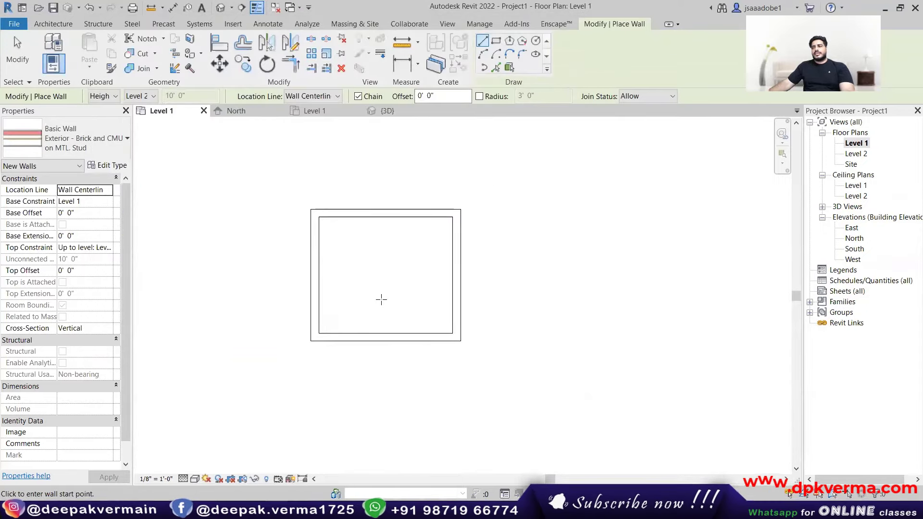
key("Escape")
key("Escape")
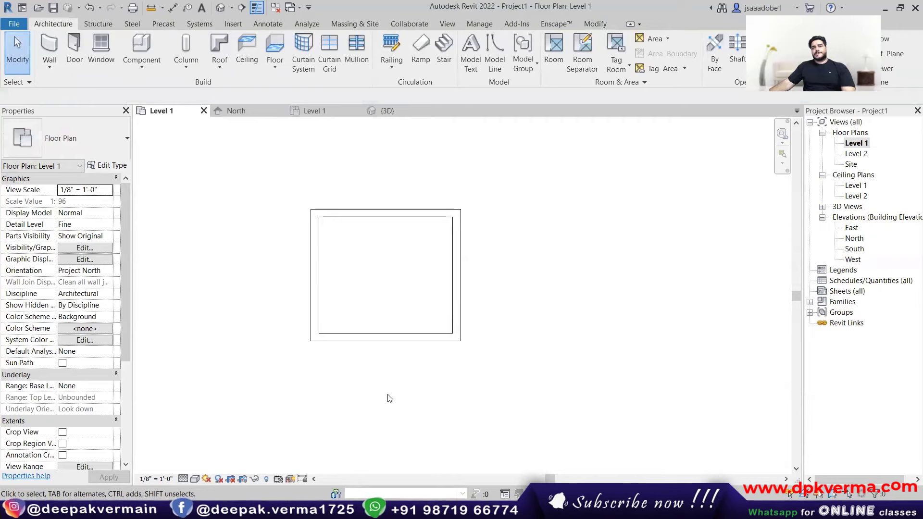
Step: Switch between the default 3D view and the Level 1 and Level 2 floor plans, ending with an orbited 3D view
scroll(379, 280, "up", 2)
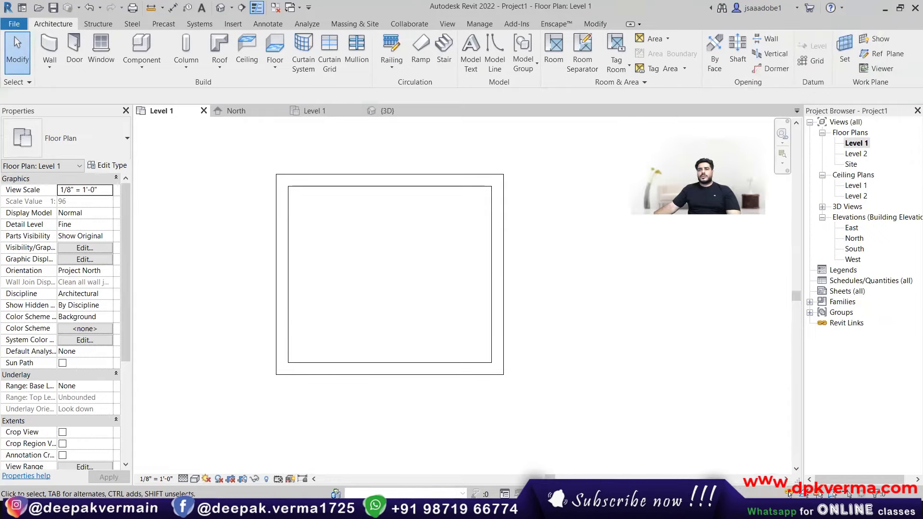
left_click(220, 8)
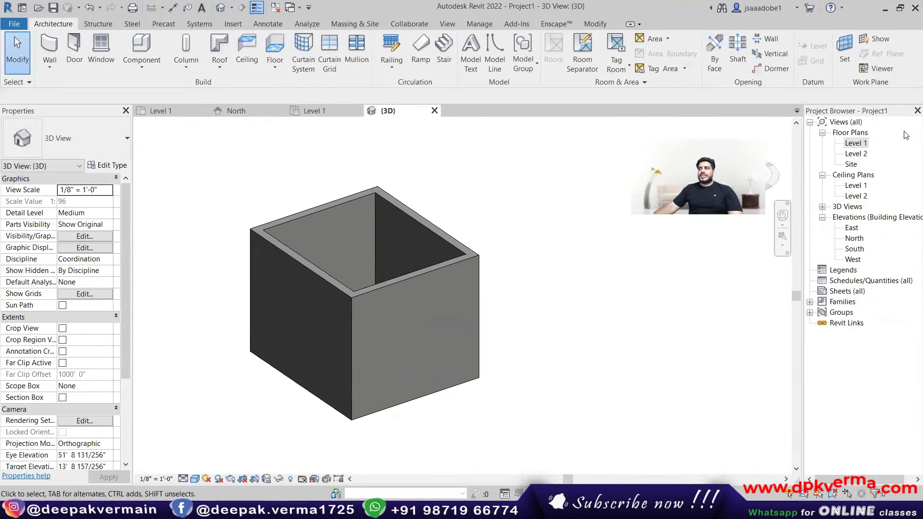
double_click(857, 143)
double_click(856, 154)
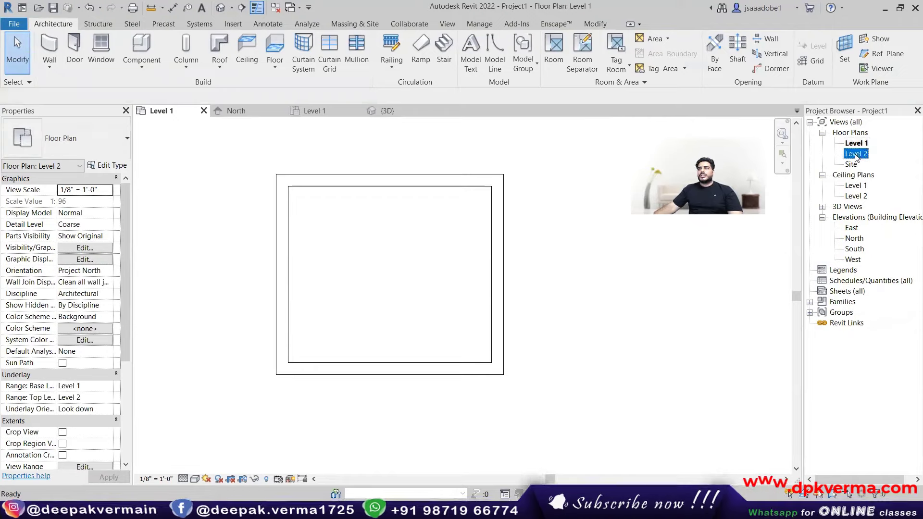
left_click(221, 8)
middle_click_drag(357, 255, 401, 230, "shift")
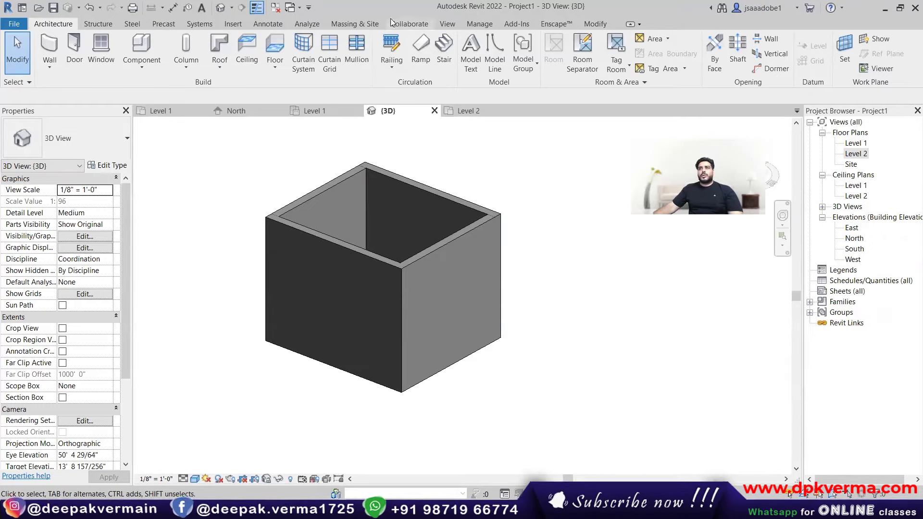
Step: Open the keyboard shortcut settings and browse the list of commands and their assigned shortcuts
left_click(445, 24)
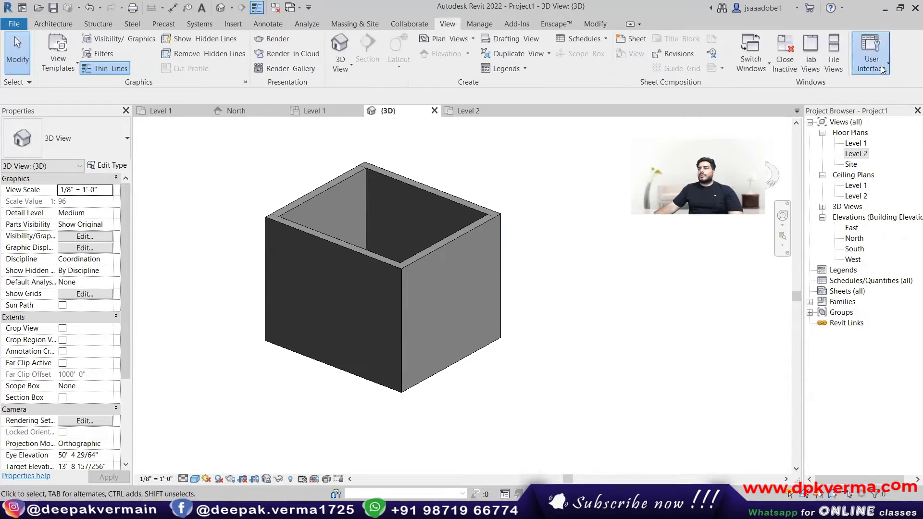
left_click(871, 55)
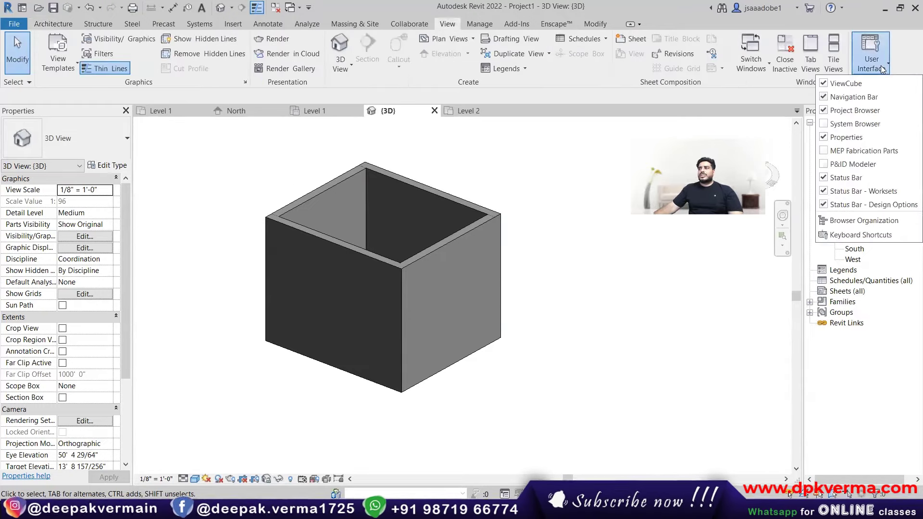
left_click(852, 235)
scroll(262, 226, "down", 15)
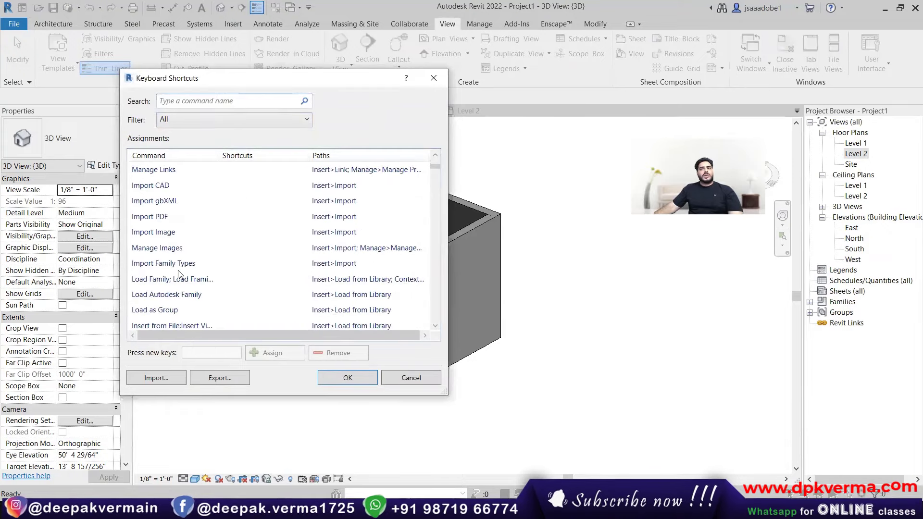
left_click(155, 253)
scroll(155, 255, "down", 1)
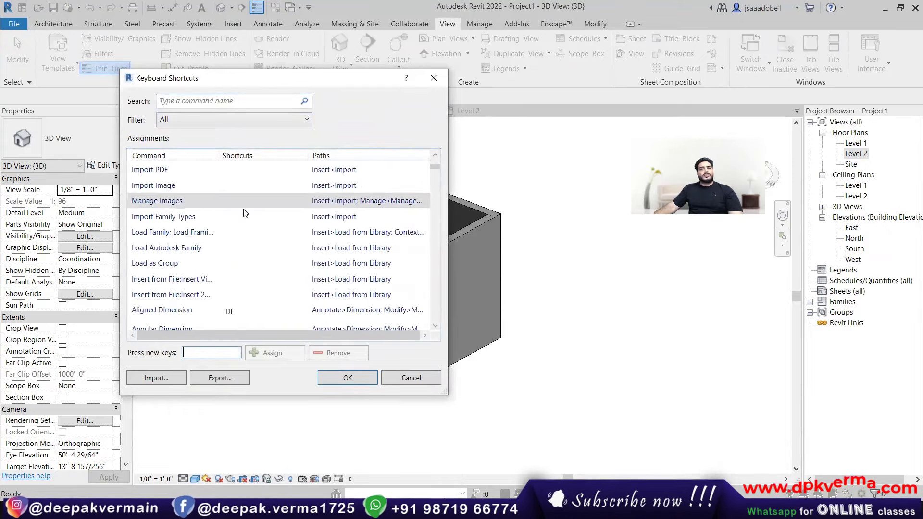
scroll(240, 216, "up", 15)
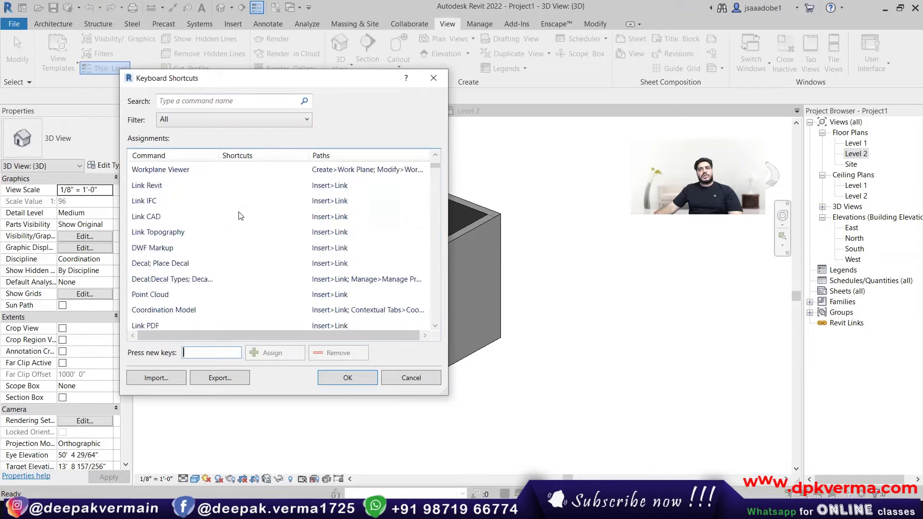
Step: Search the commands for 3d and assign the shortcut DD to the default 3D view
left_click(200, 100)
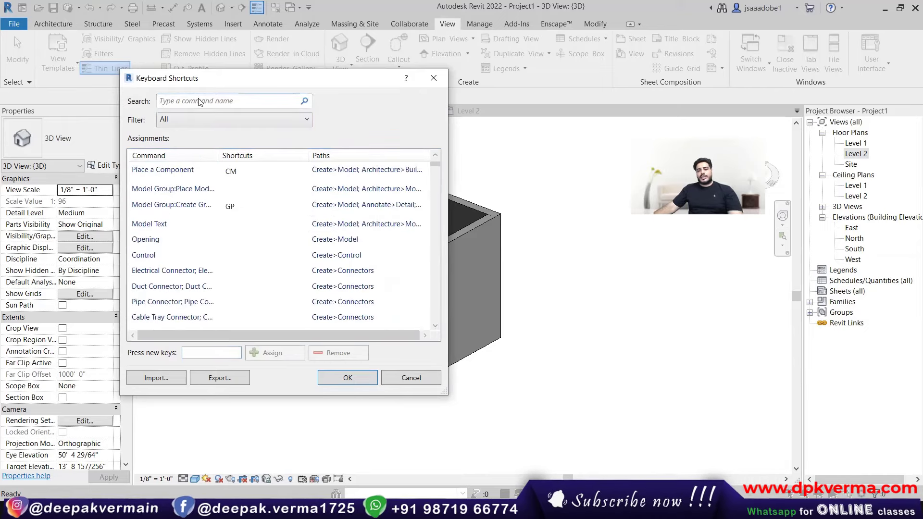
type("3d")
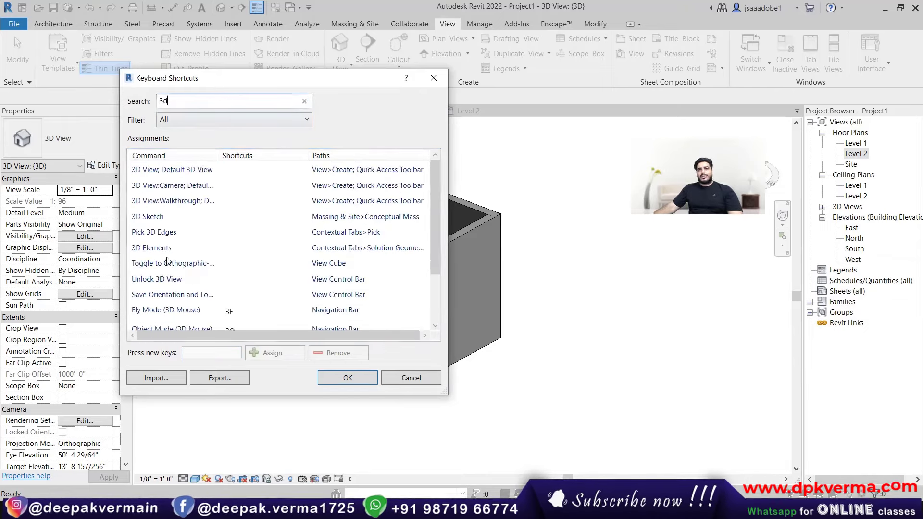
left_click(189, 174)
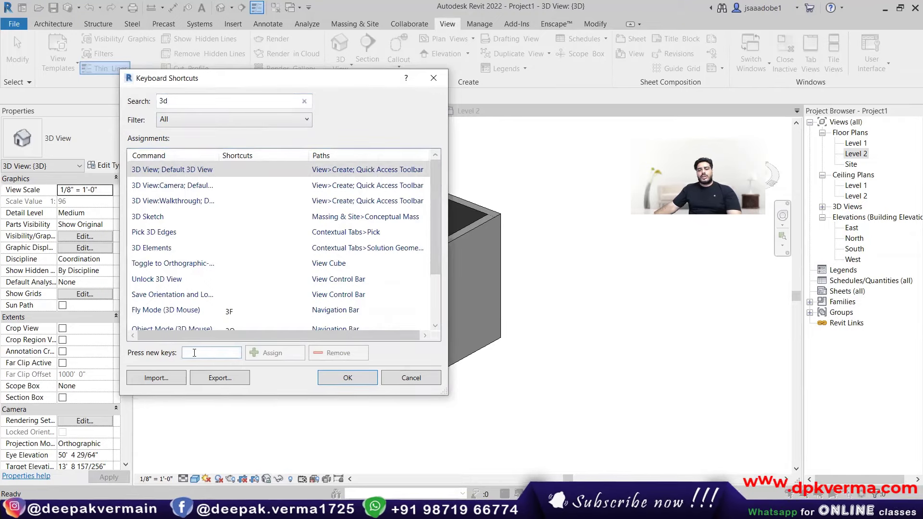
type("DD")
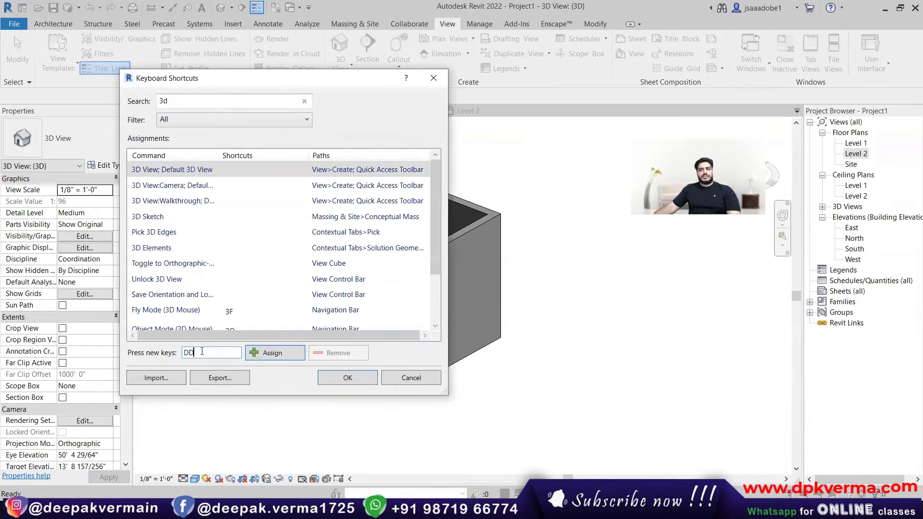
left_click(270, 353)
left_click(228, 172)
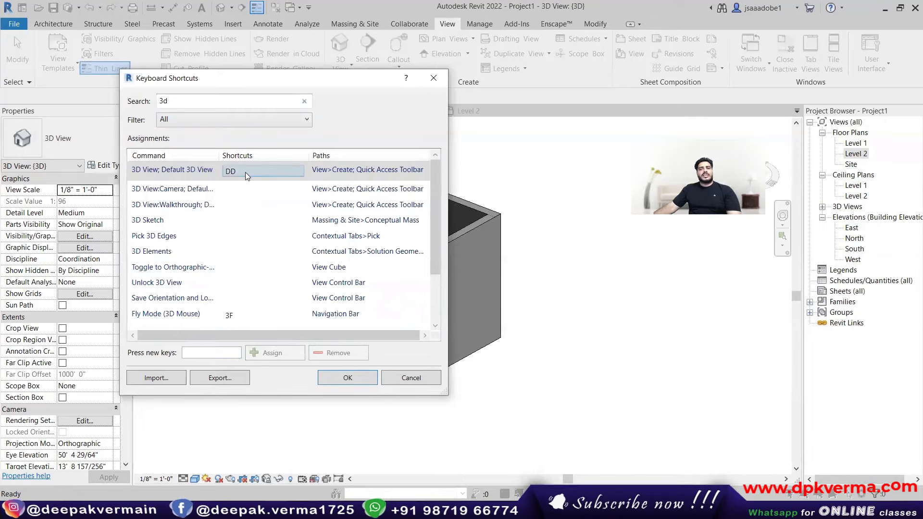
Step: Search the shortcut commands for level 1 and level, and check the available filter categories
left_click_drag(173, 101, 146, 106)
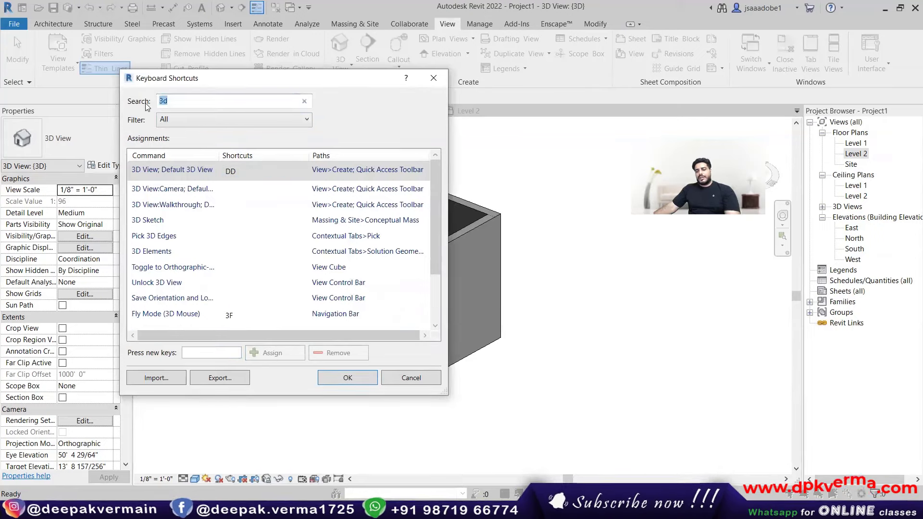
type("le")
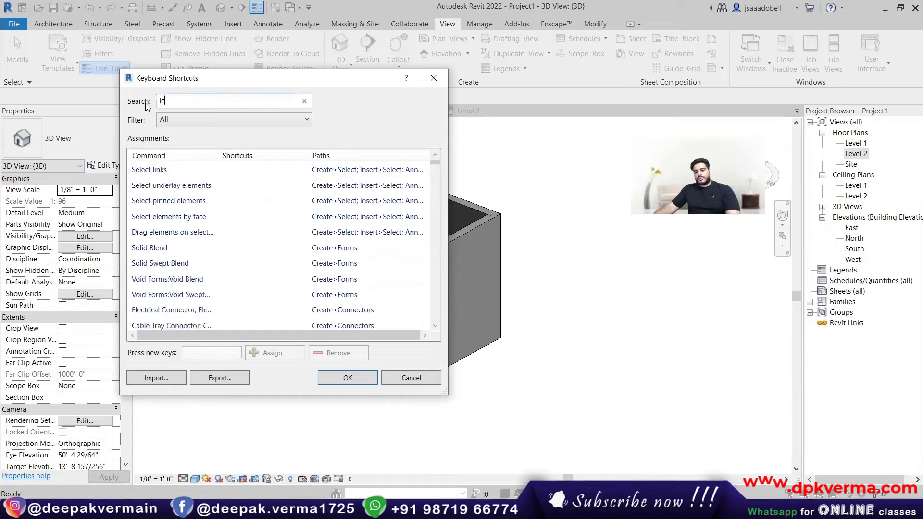
type("vel 1")
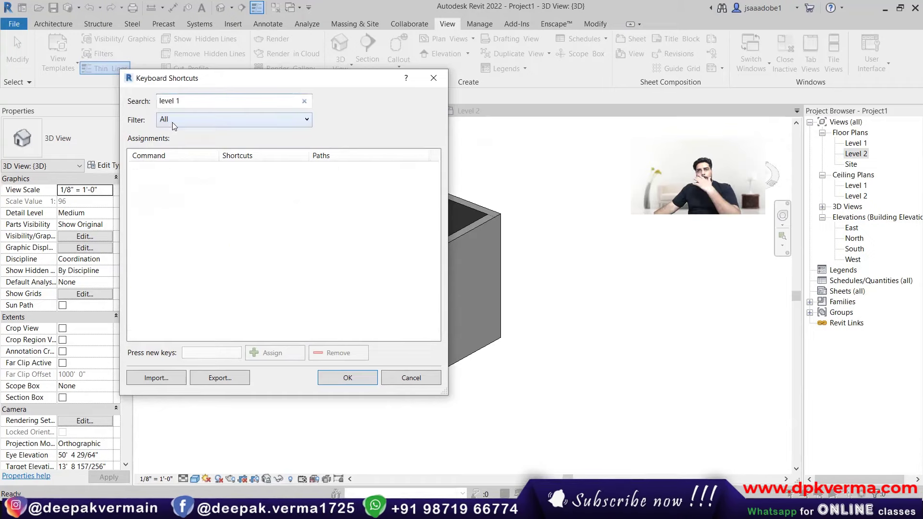
key("BackSpace")
key("BackSpace")
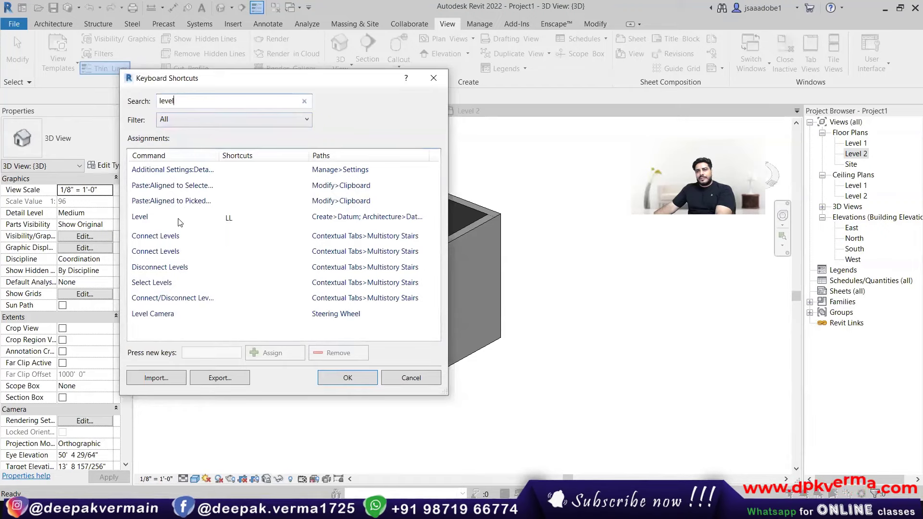
left_click(197, 121)
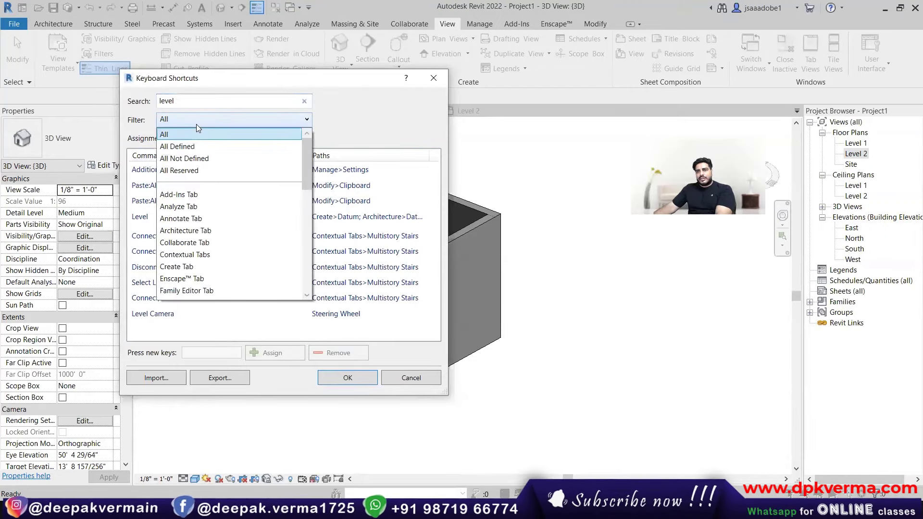
left_click(197, 126)
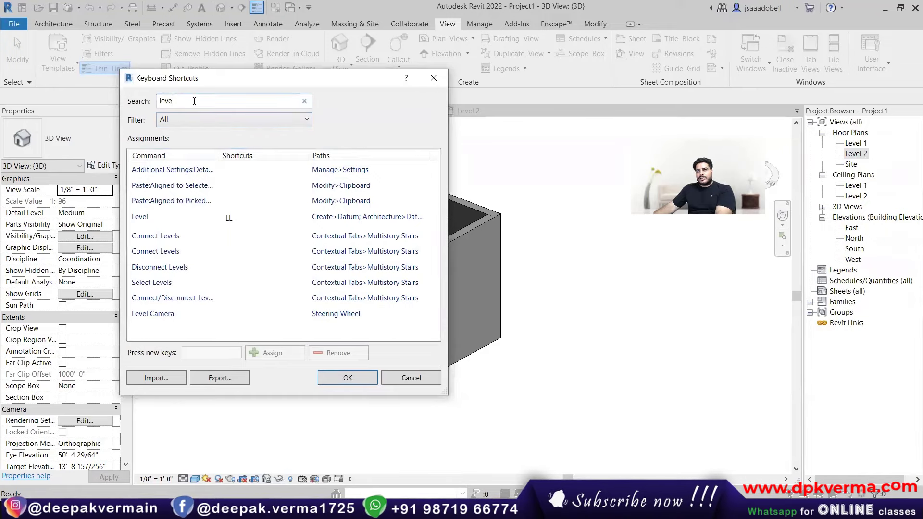
Step: Shorten the command search to the letter l, browse the list and clear the search
key("BackSpace")
key("BackSpace")
key("BackSpace")
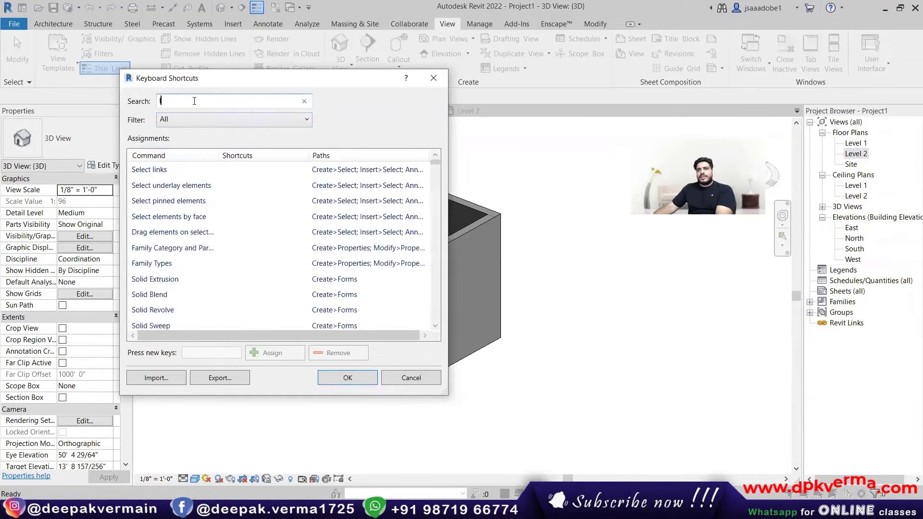
scroll(222, 267, "down", 7)
scroll(222, 266, "up", 7)
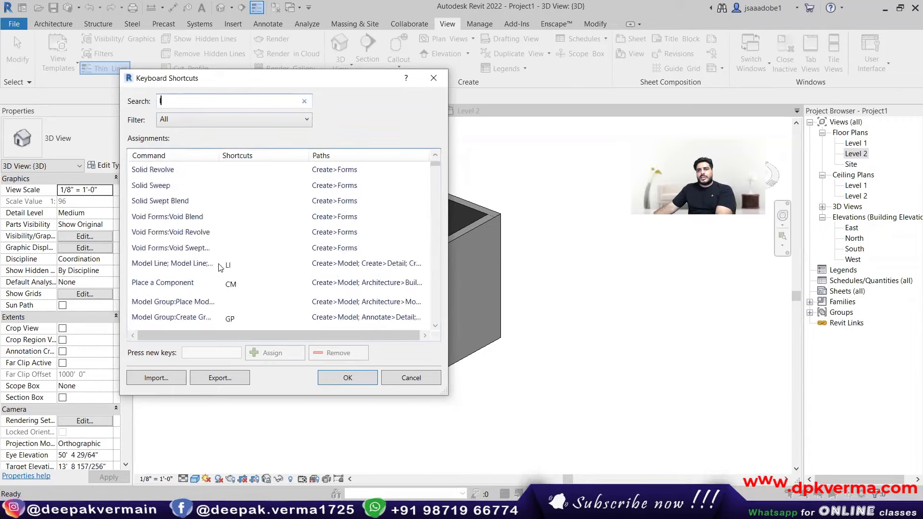
key("BackSpace")
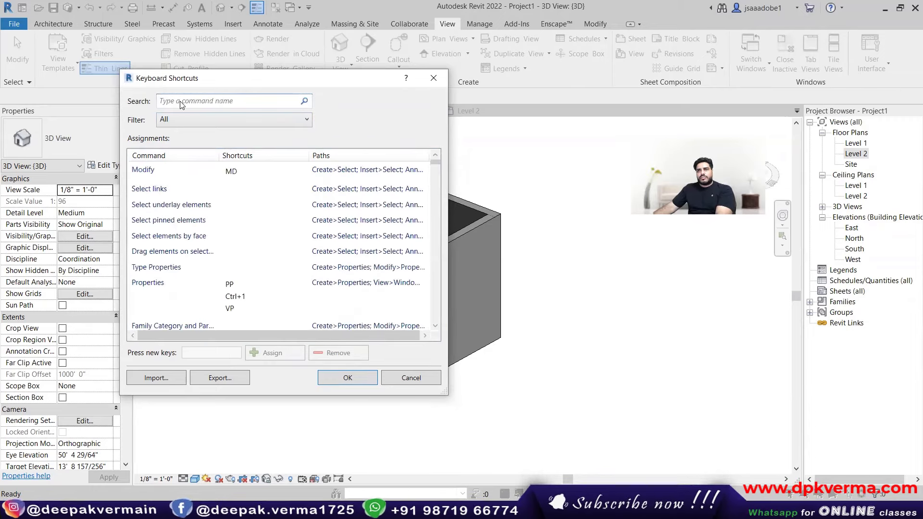
Step: Accept the keyboard shortcut settings and test switching between the Level 1 floor plan and the default 3D view
left_click(330, 379)
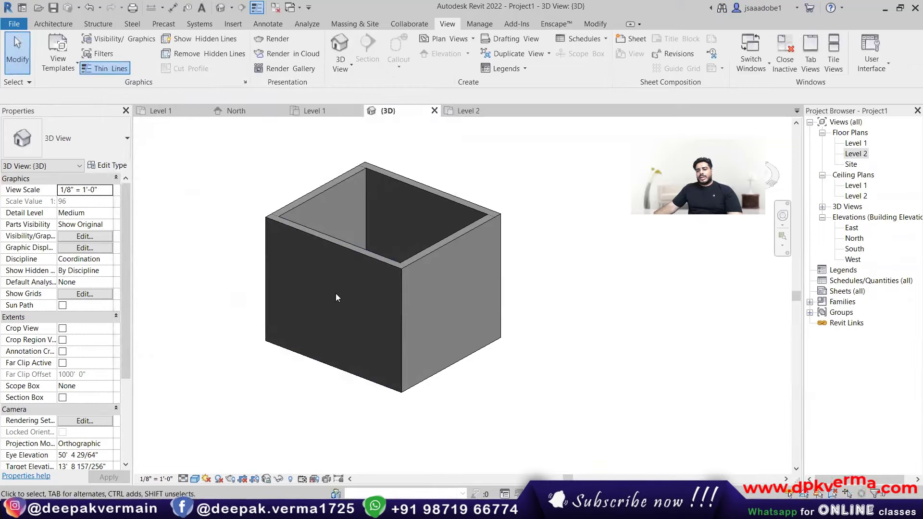
double_click(856, 144)
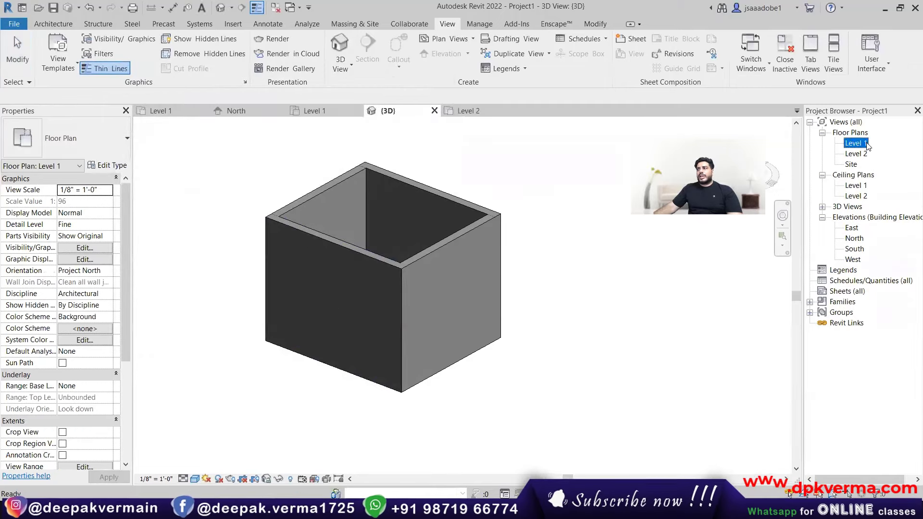
key("3")
key("d")
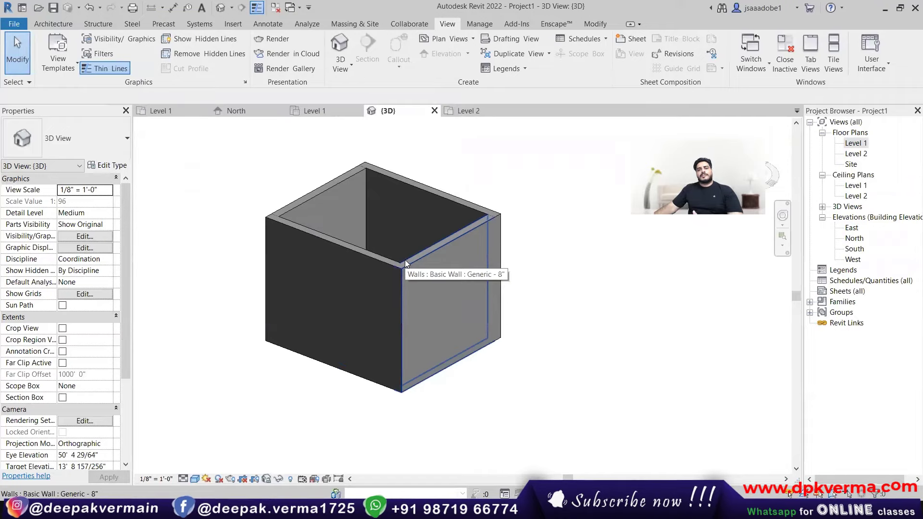
Step: Reopen the keyboard shortcut settings, look at the export options for the shortcut file and leave without saving
left_click(871, 57)
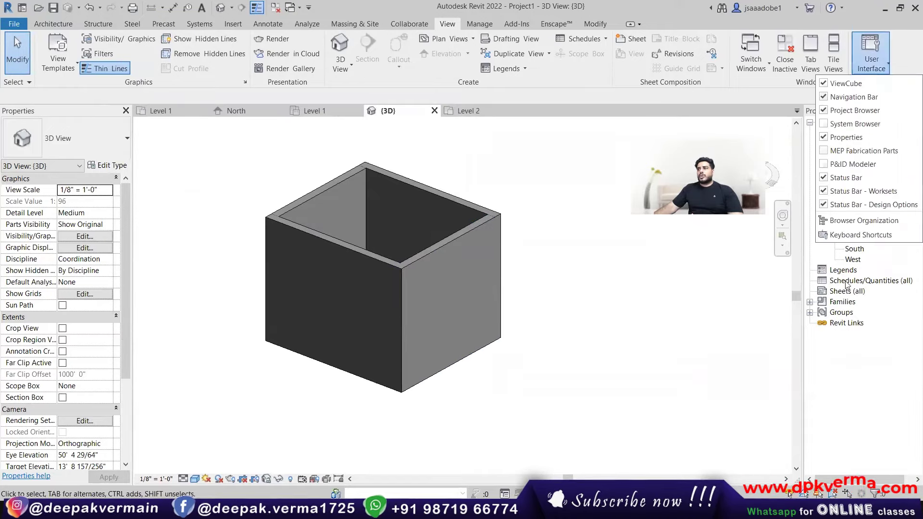
left_click(840, 235)
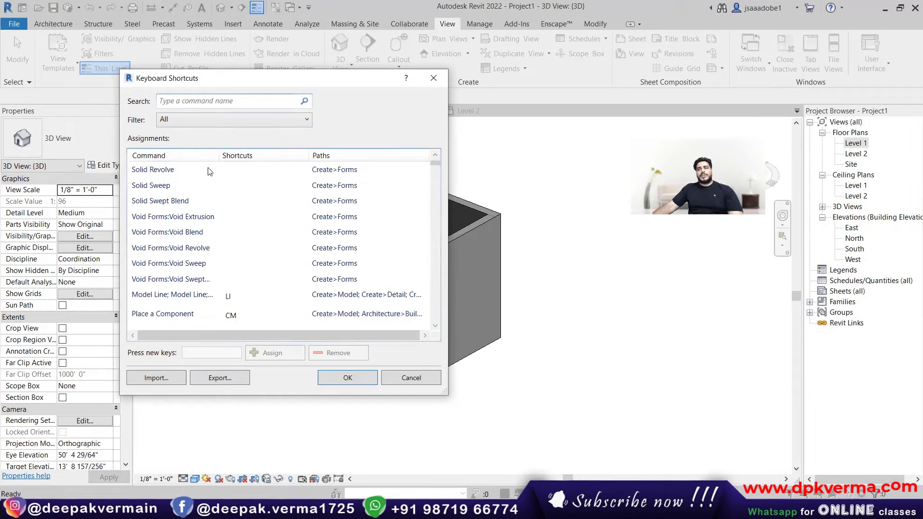
left_click(220, 379)
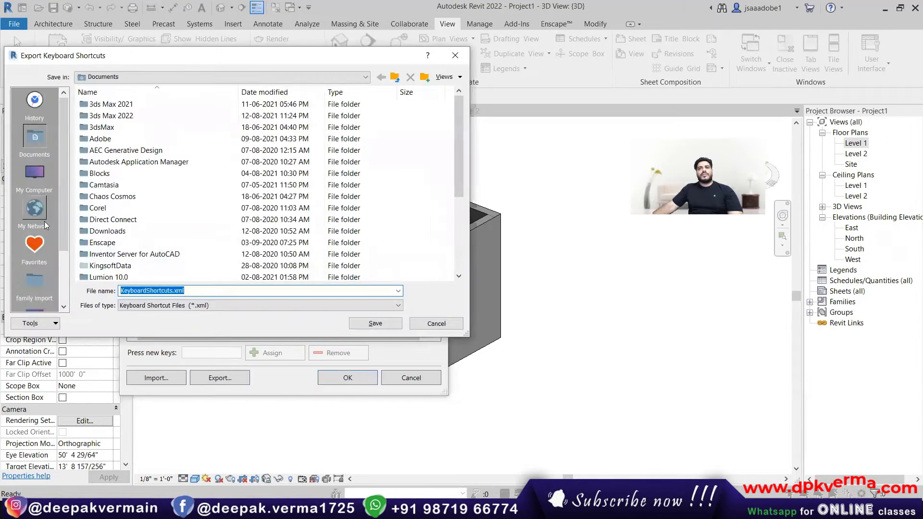
left_click(436, 324)
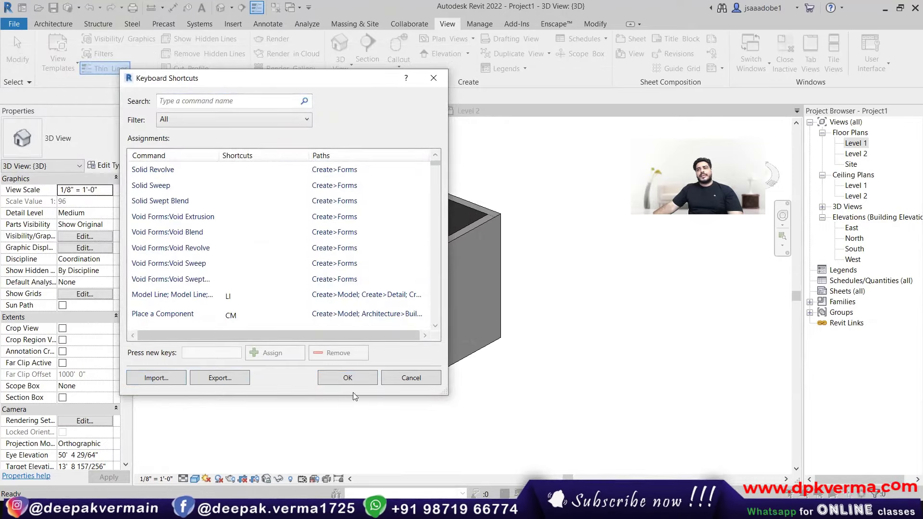
left_click(412, 378)
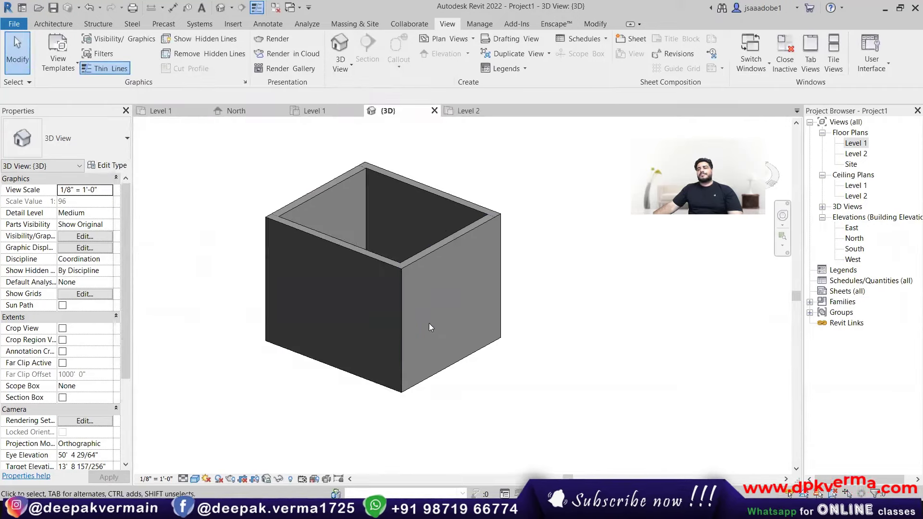
Step: Inspect the room's walls in the 3D view by selecting them one at a time, and clear the selection
middle_click_drag(429, 323, 425, 292, "shift")
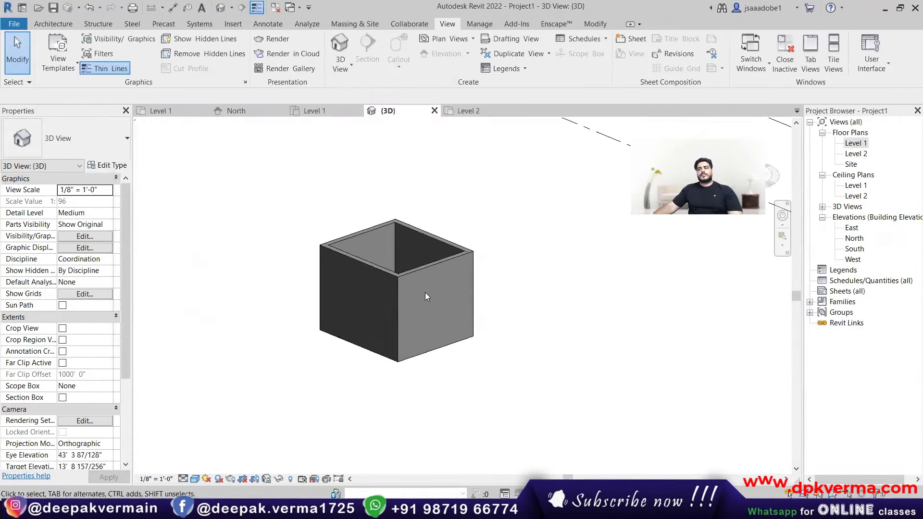
scroll(425, 292, "up", 4)
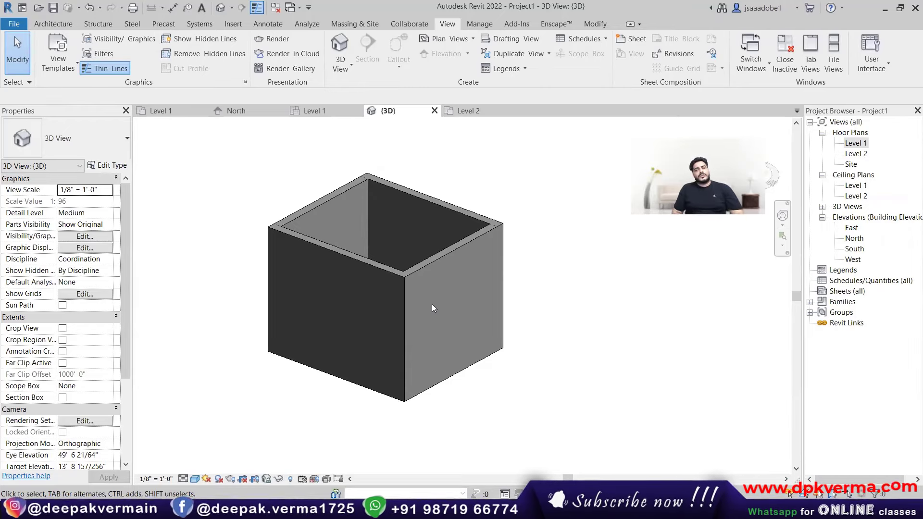
left_click(412, 269)
left_click(376, 267)
left_click(338, 202)
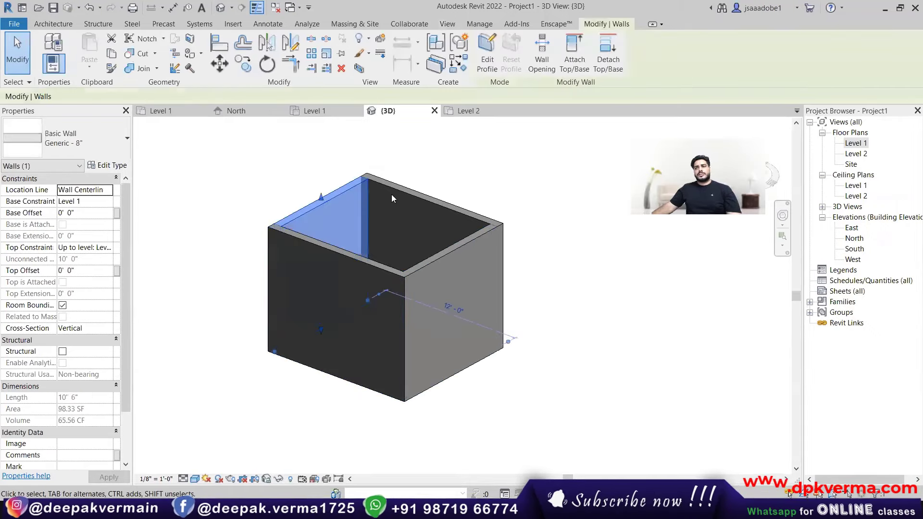
key("Escape")
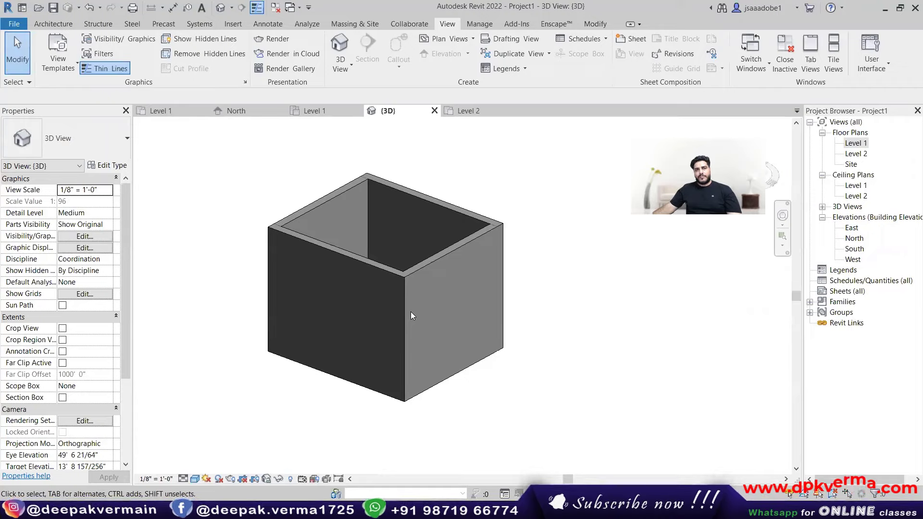
Step: Open the Level 1 floor plan and stretch the room's walls into a larger rectangle between the elevation markers
double_click(856, 143)
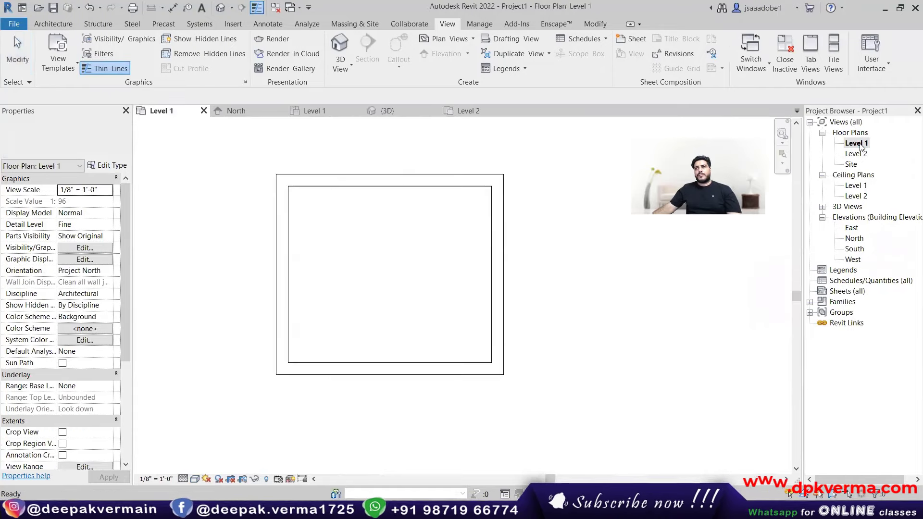
scroll(428, 252, "down", 8)
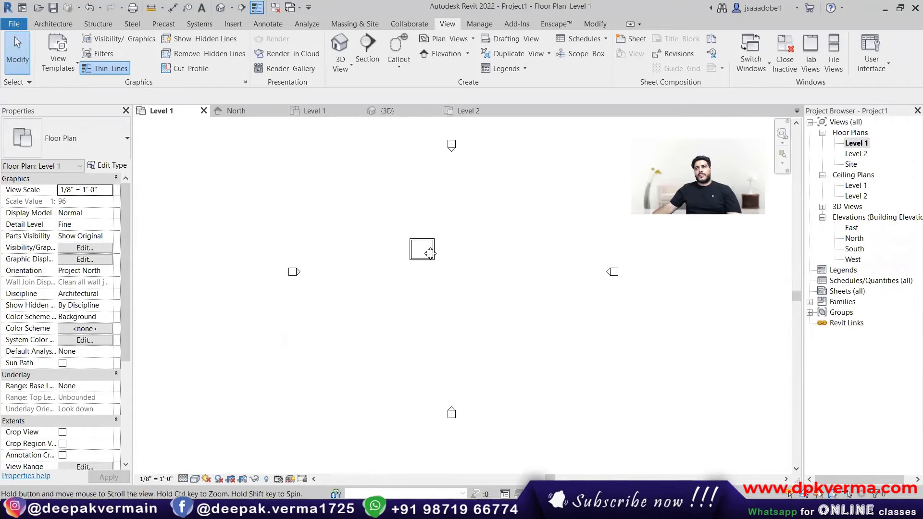
middle_click_drag(410, 231, 360, 231)
left_click_drag(403, 269, 403, 269)
left_click_drag(385, 240, 447, 255)
left_click(412, 255)
left_click(410, 260)
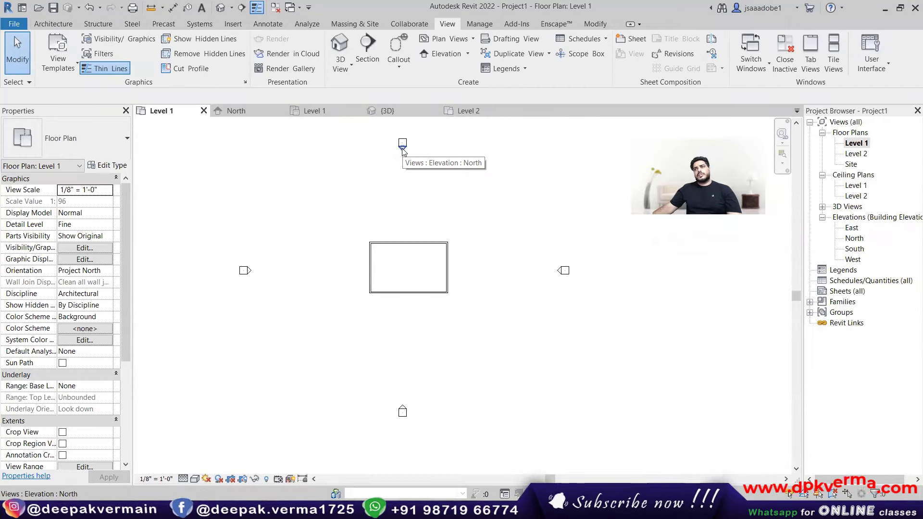
right_click(854, 240)
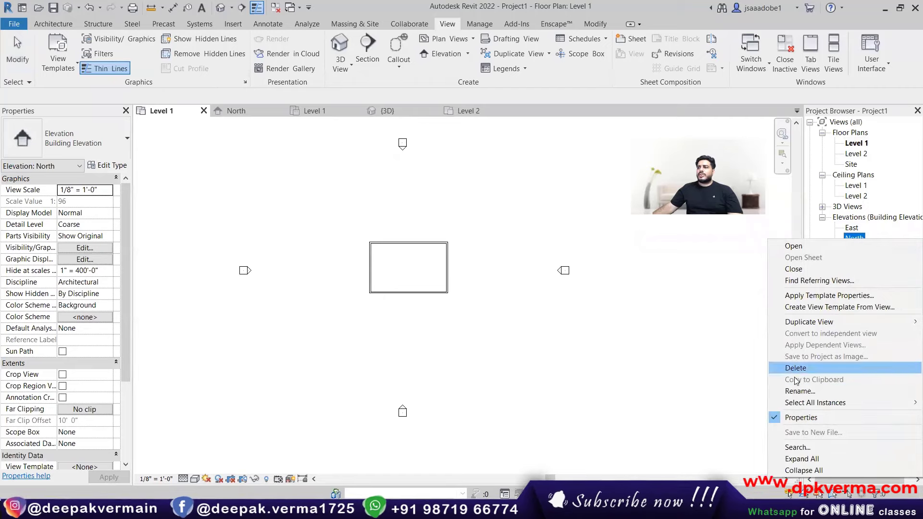
left_click(798, 392)
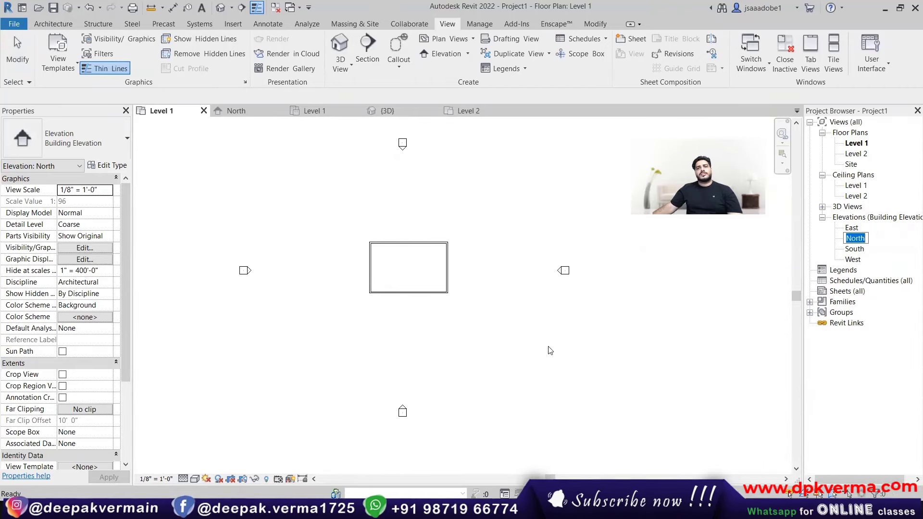
left_click(346, 207)
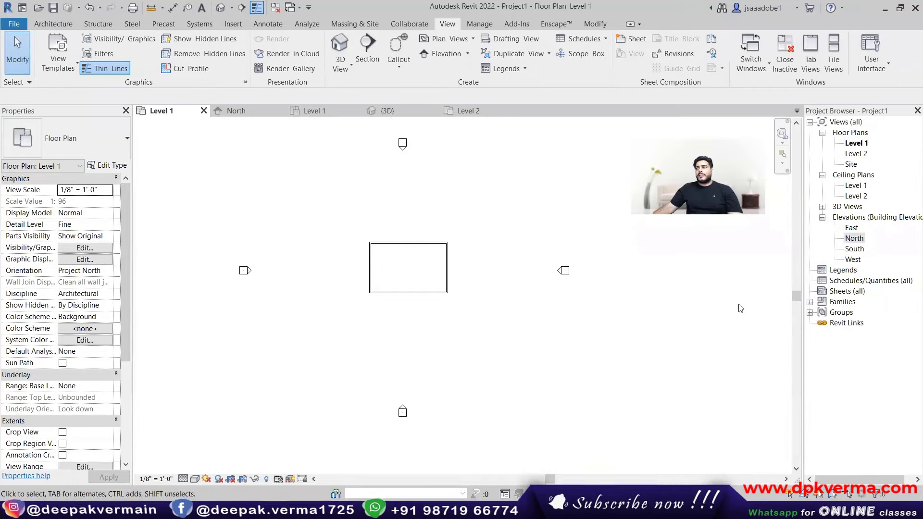
Step: Rename the North elevation view as "south 1"
right_click(854, 238)
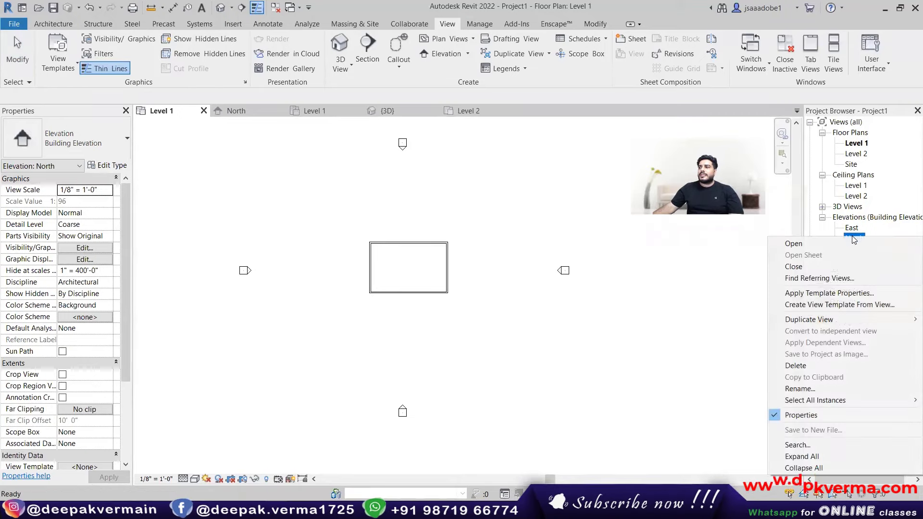
left_click(814, 389)
type("s")
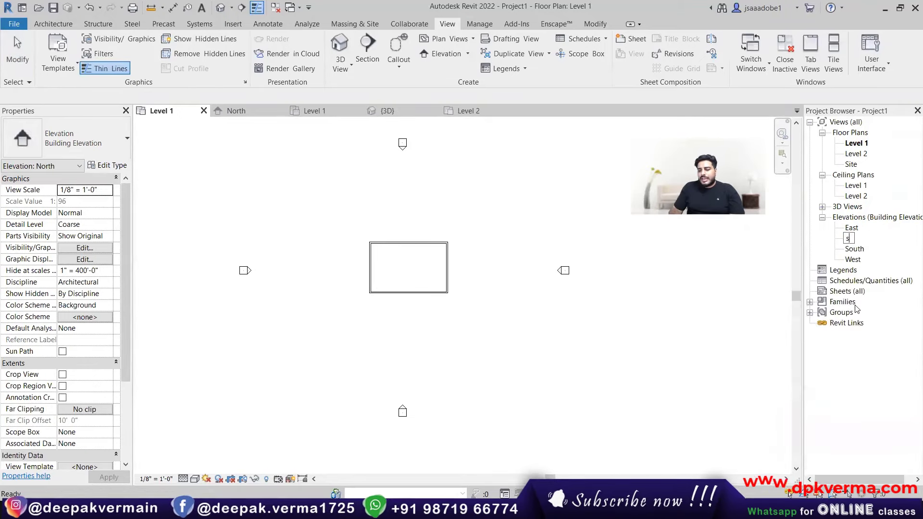
type("outh")
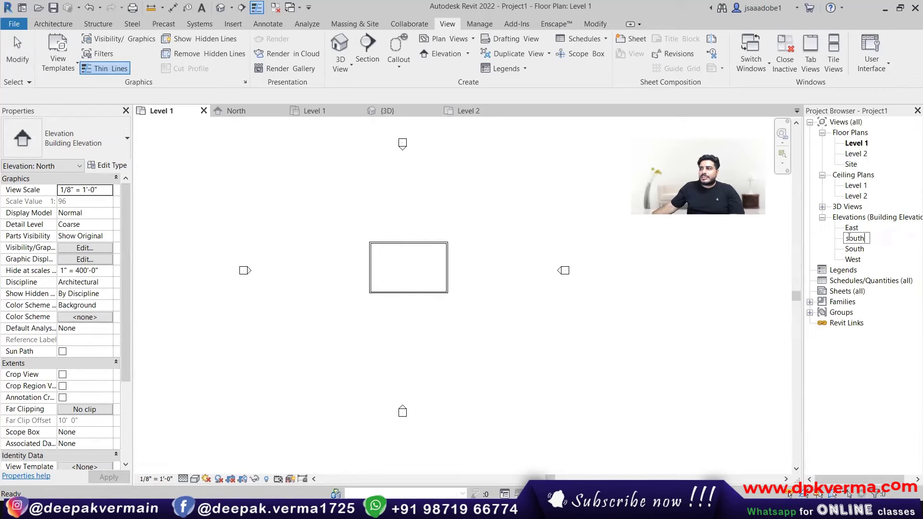
type(" 1")
key("Return")
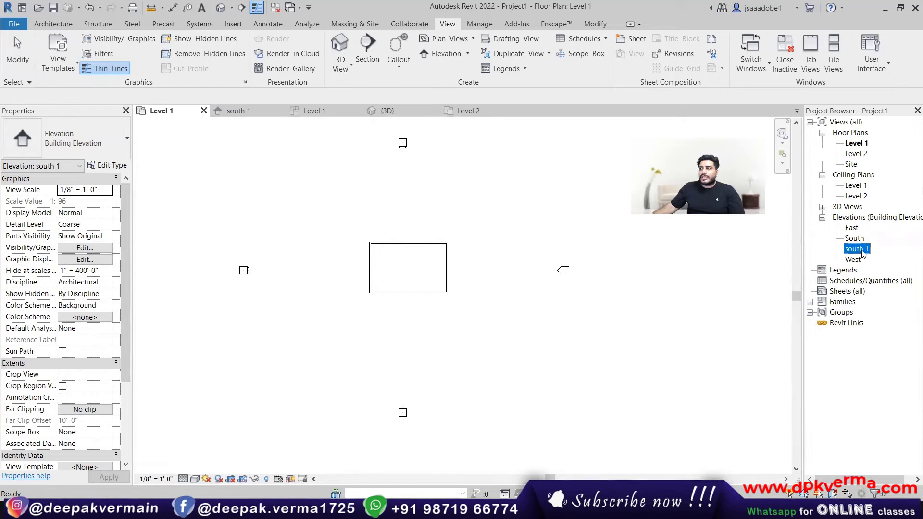
Step: Open the South elevation view and rename it as "north"
double_click(854, 238)
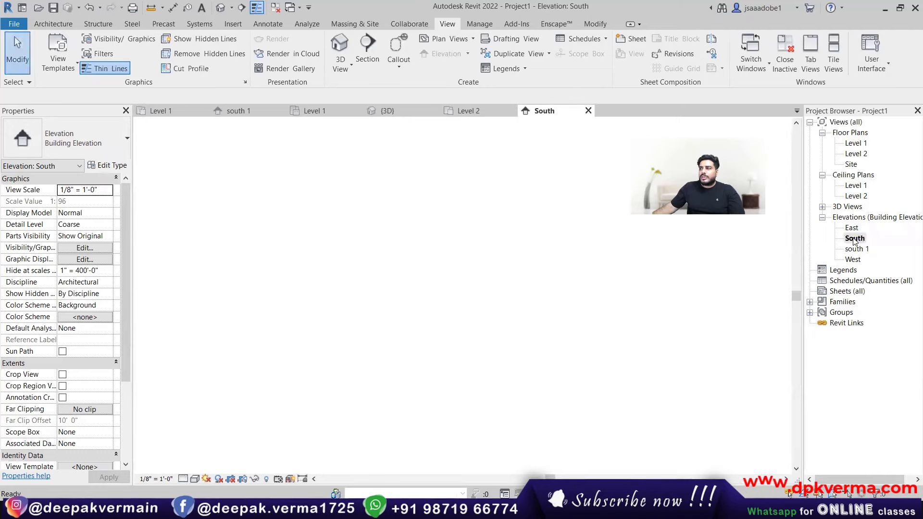
right_click(854, 239)
left_click(809, 391)
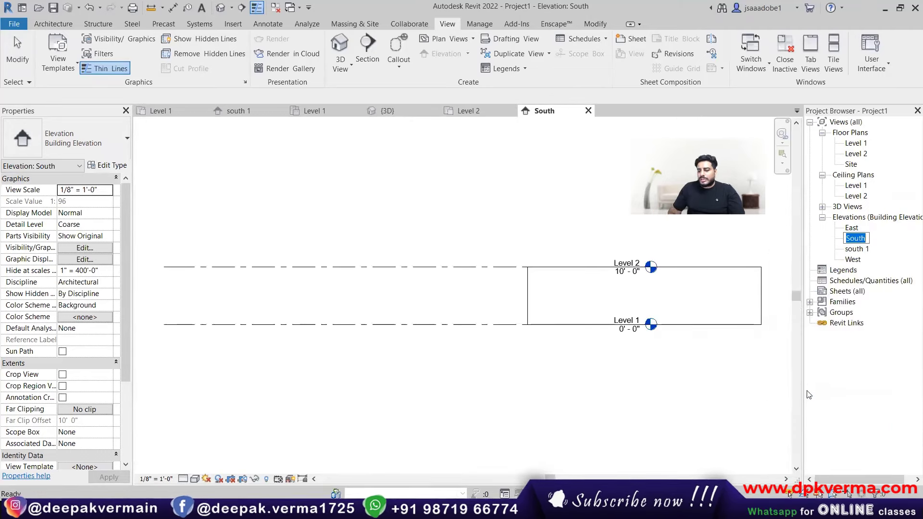
type("north")
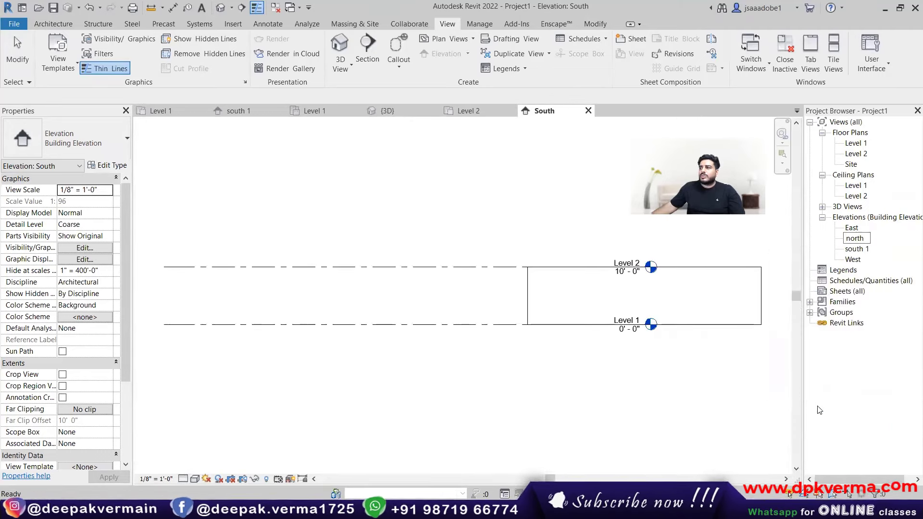
key("Return")
Step: Rename the "south 1" elevation view as "south"
left_click(856, 249)
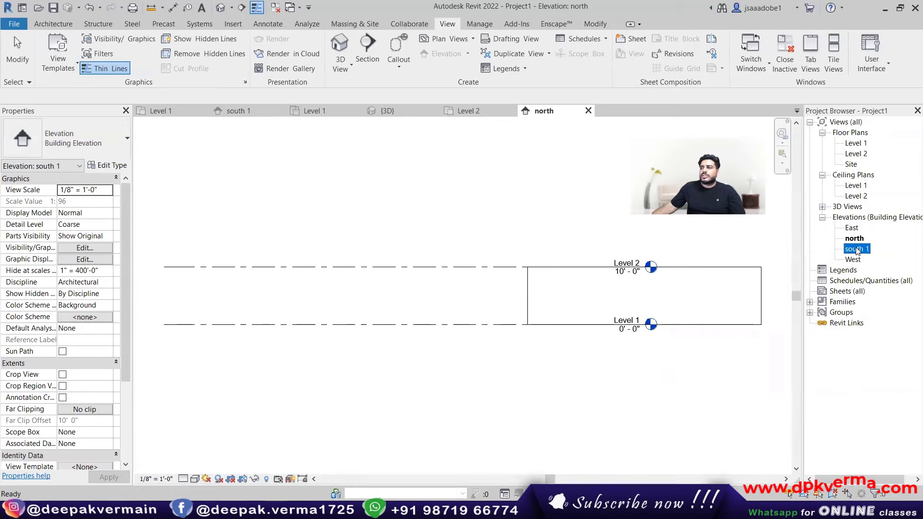
right_click(856, 249)
left_click(798, 394)
key("End")
key("shift+Left")
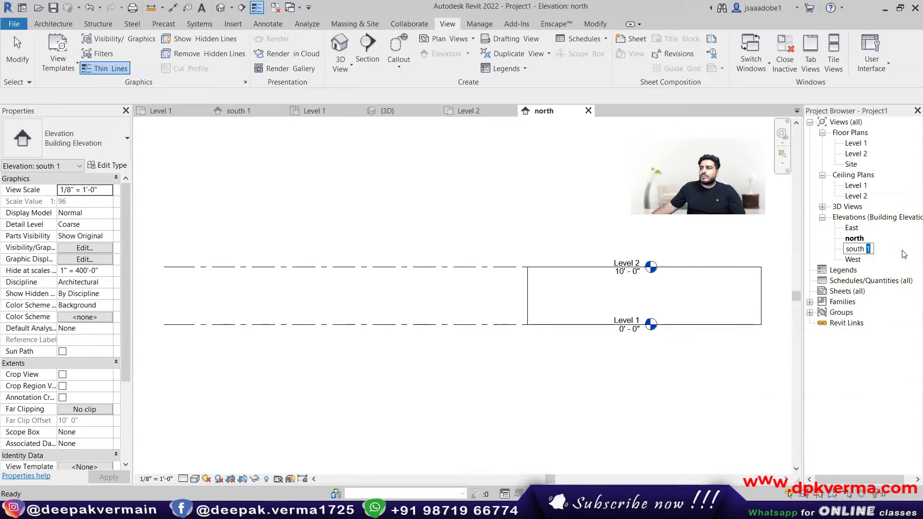
key("BackSpace")
key("BackSpace")
key("Return")
Step: Open the Level 1 floor plan and examine its sun settings without changing them
left_click(846, 143)
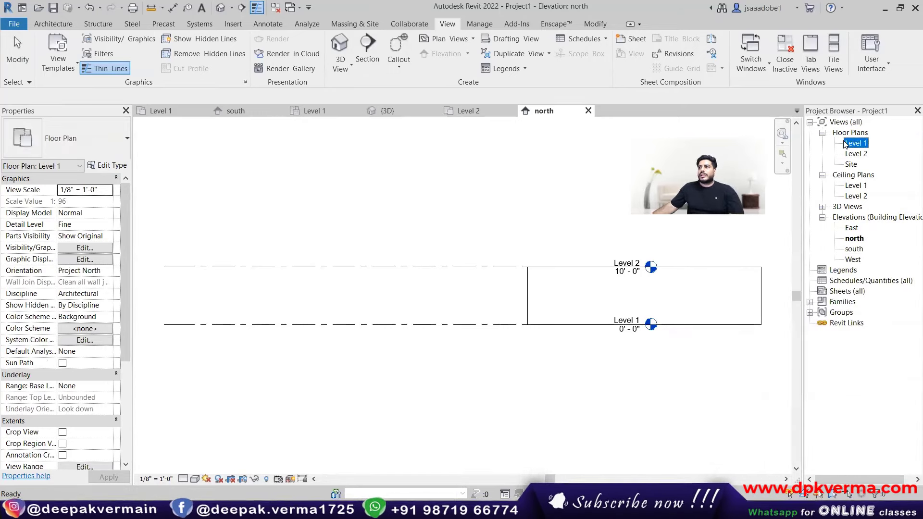
double_click(847, 143)
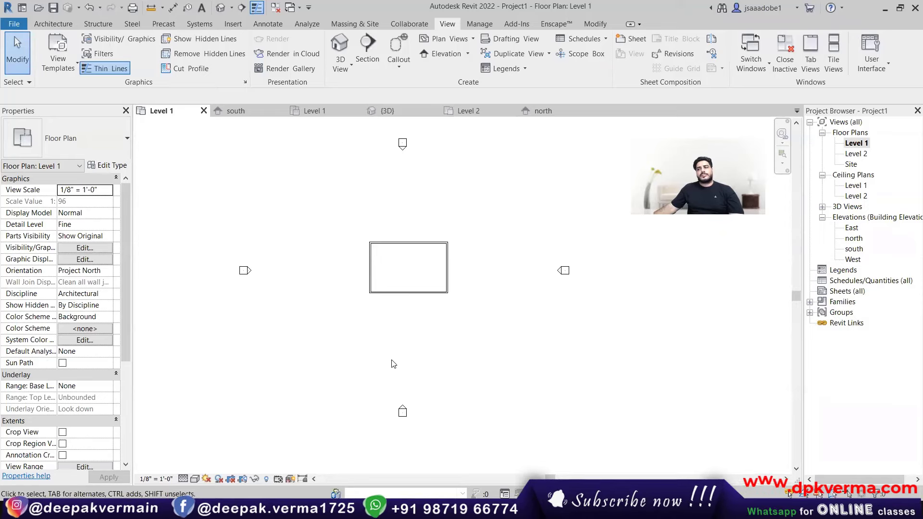
scroll(393, 364, "down", 2)
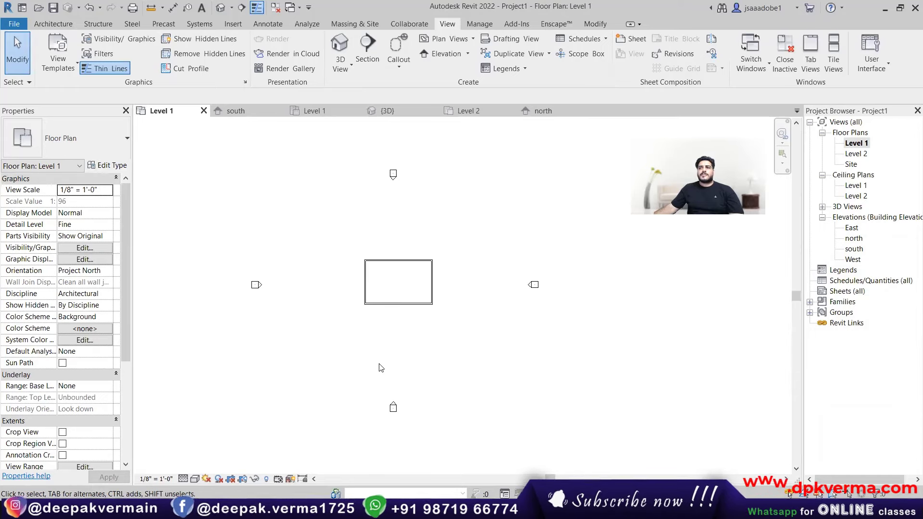
left_click(206, 480)
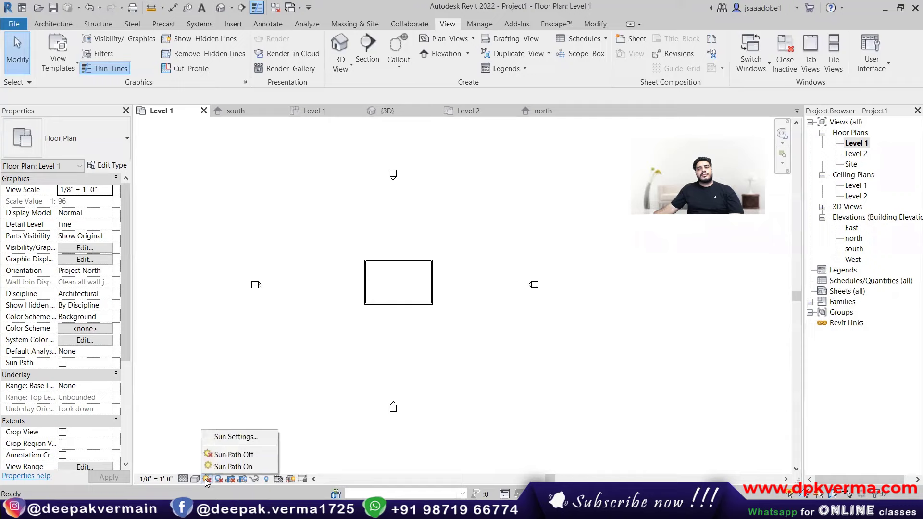
left_click(234, 435)
left_click(544, 347)
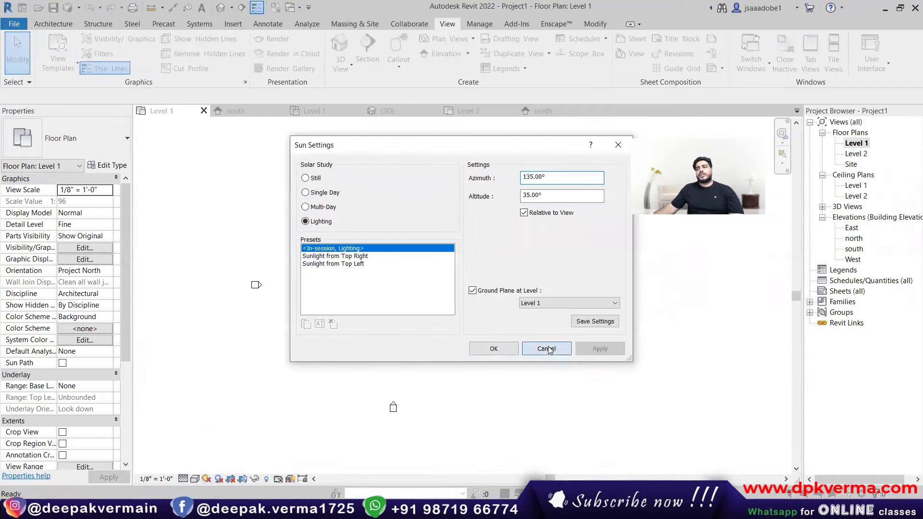
Step: Turn on the sun path display in the Level 1 floor plan
left_click(195, 479)
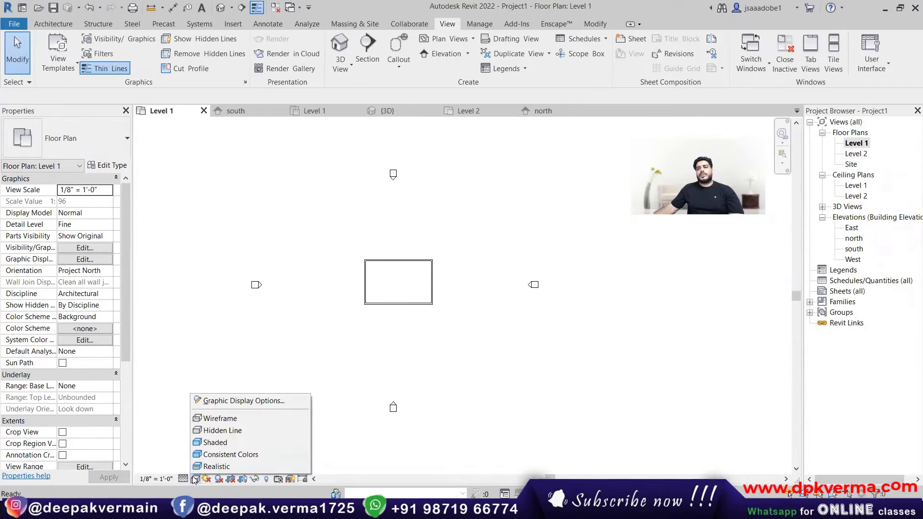
left_click(207, 479)
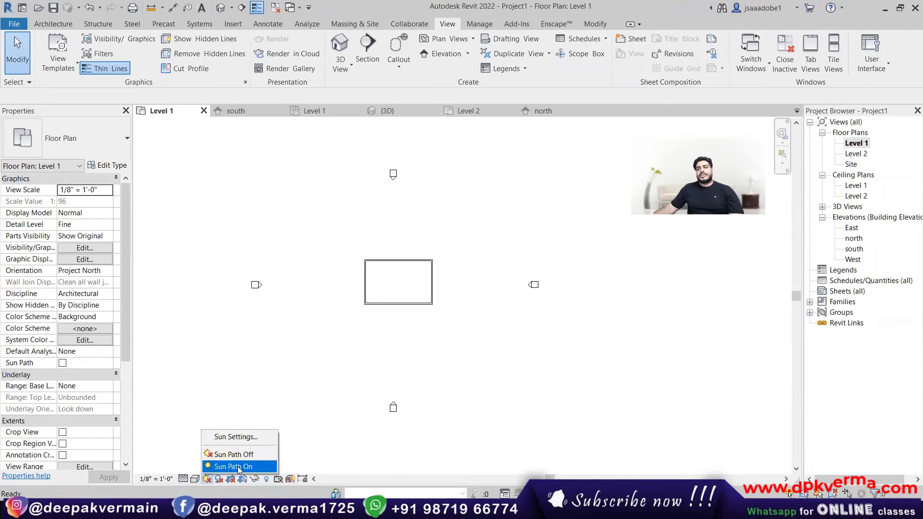
left_click(235, 466)
left_click(412, 236)
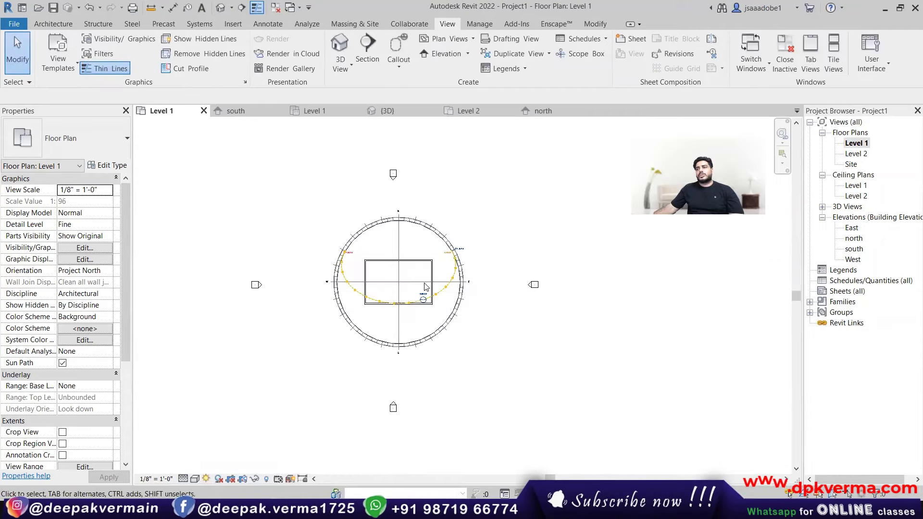
Step: Move the sun to a different date and time along the sun path in the Level 1 floor plan
scroll(412, 319, "up", 2)
left_click_drag(437, 284, 486, 252)
scroll(483, 265, "down", 3)
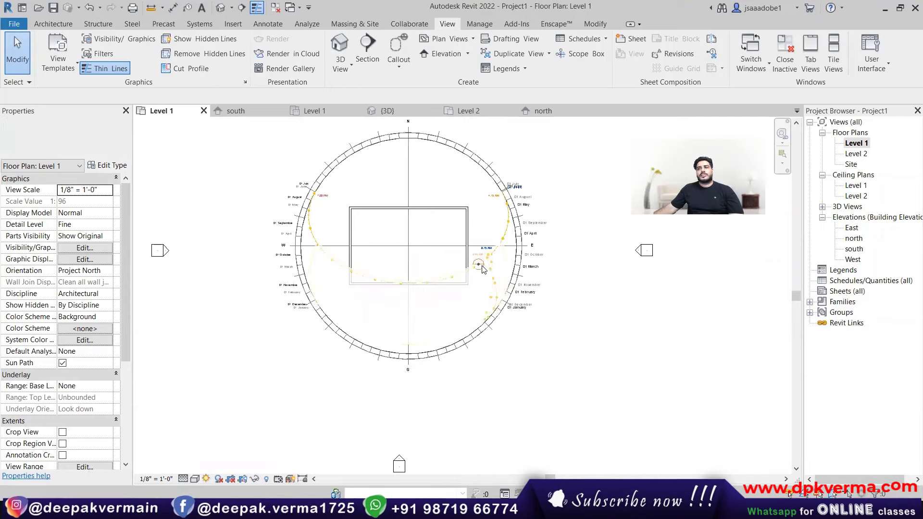
Step: Turn on cast shadows for the Level 1 floor plan in its graphic display options
left_click(85, 259)
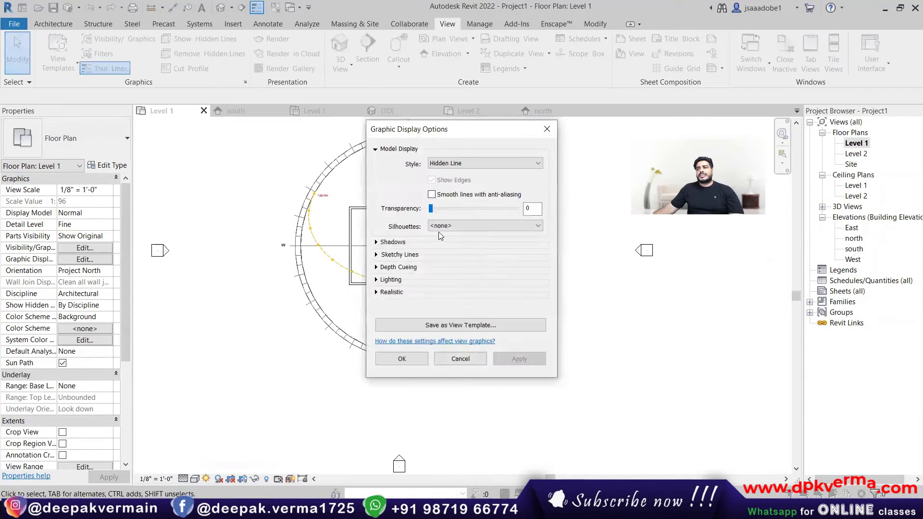
left_click(377, 243)
left_click(432, 255)
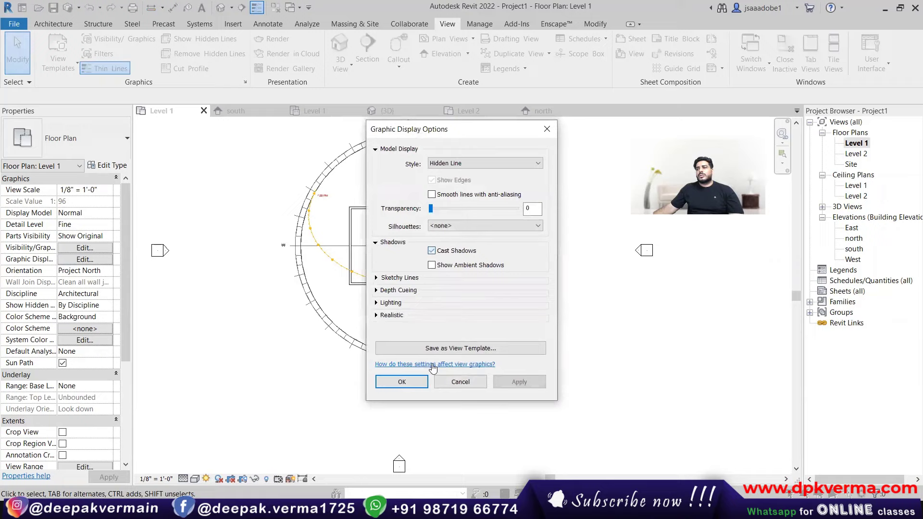
left_click(402, 381)
Step: Move the sun to the southwest of the room, at 1:30 PM on 12 September, in the floor plan
left_click_drag(478, 264, 359, 305)
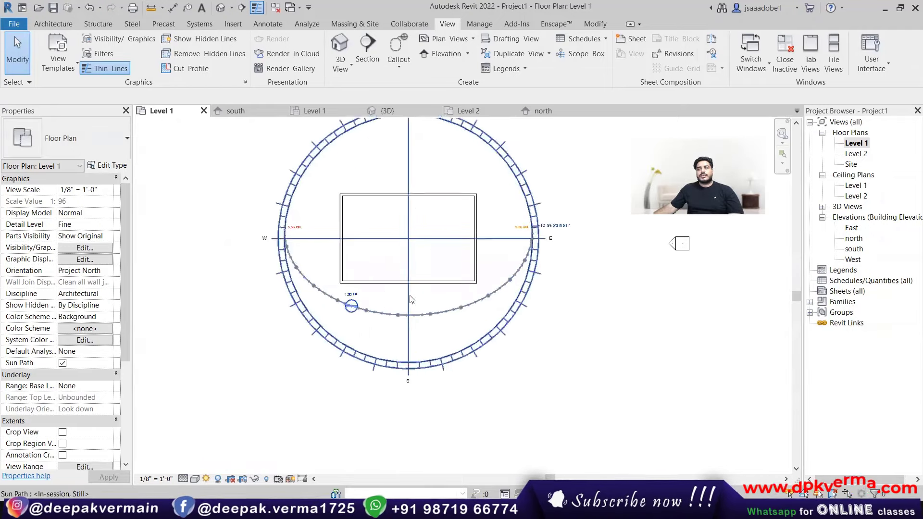
scroll(358, 304, "up", 5)
scroll(273, 303, "down", 5)
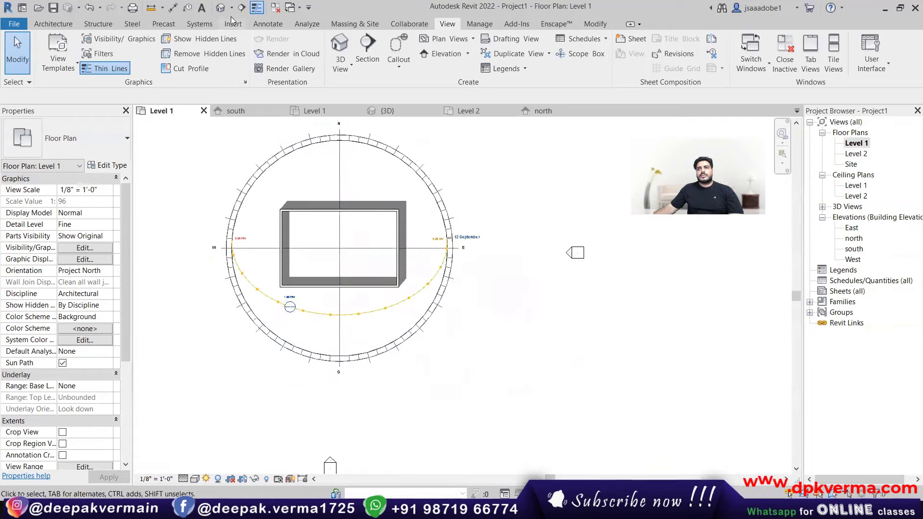
Step: Open the 3D view and turn on its sun path, using the specified project location, date, and time
left_click(387, 111)
scroll(379, 276, "down", 5)
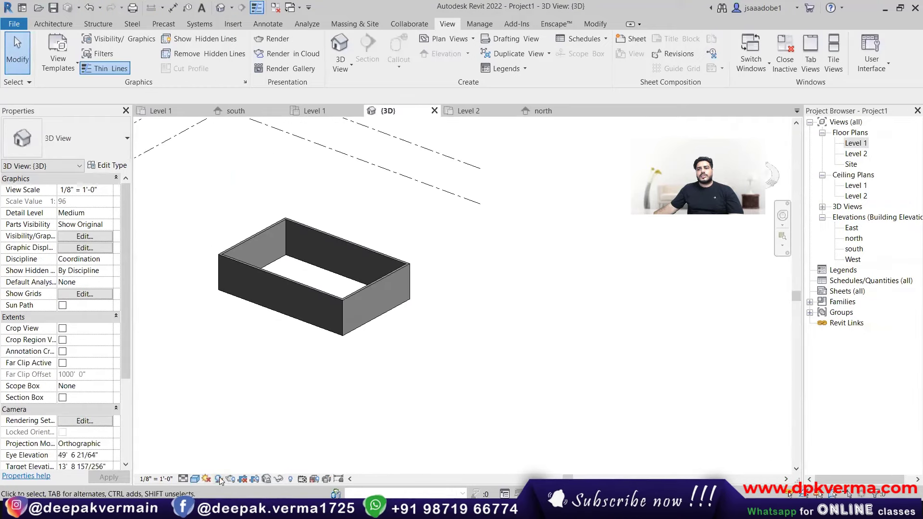
left_click(208, 479)
left_click(229, 465)
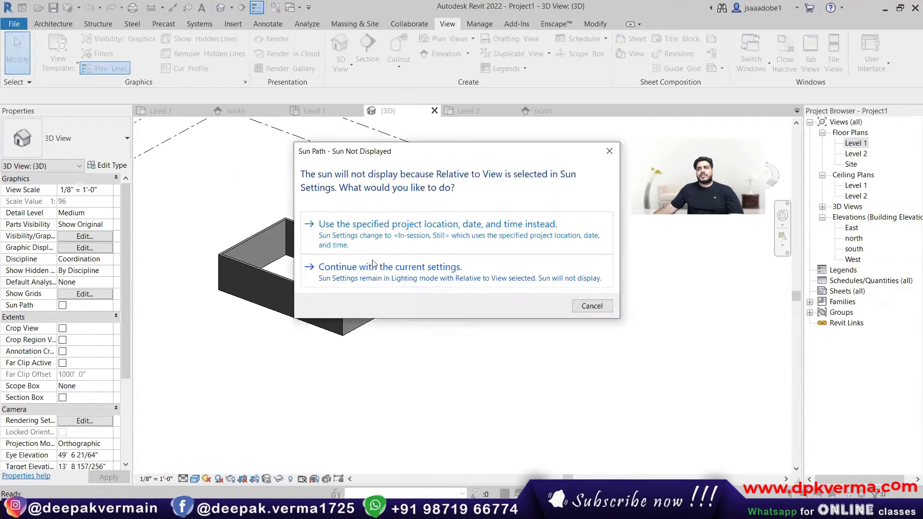
left_click(380, 230)
middle_click_drag(360, 257, 349, 228, "shift")
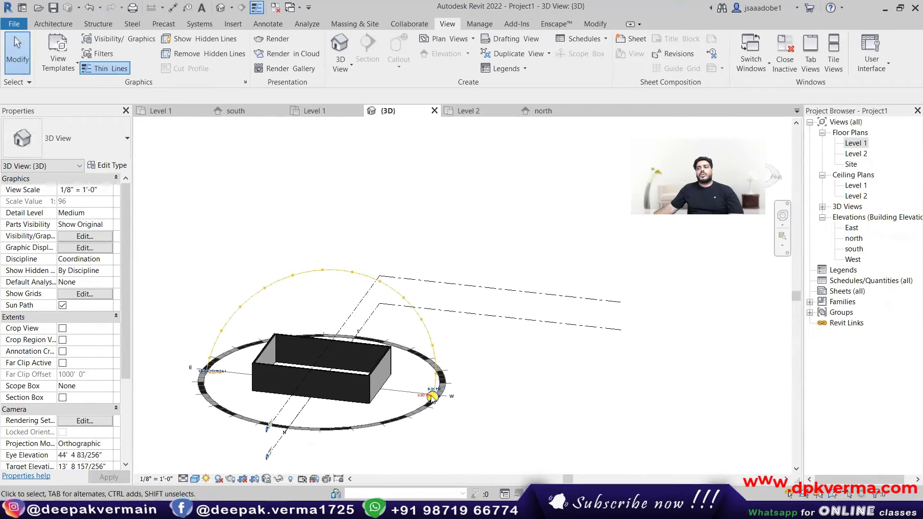
Step: Move the sun up from the western end of the 3D sun path to early afternoon on 15 September
left_click_drag(431, 397, 422, 299)
left_click(684, 381)
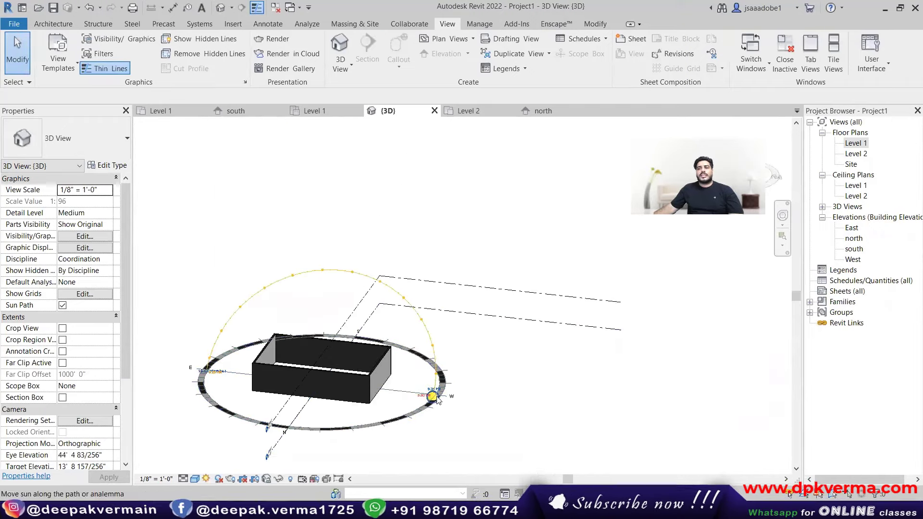
left_click_drag(438, 400, 440, 358)
left_click_drag(403, 290, 403, 290)
middle_click_drag(434, 382, 358, 387, "shift")
Step: Turn on cast shadows for the 3D view in its graphic display options
left_click(84, 247)
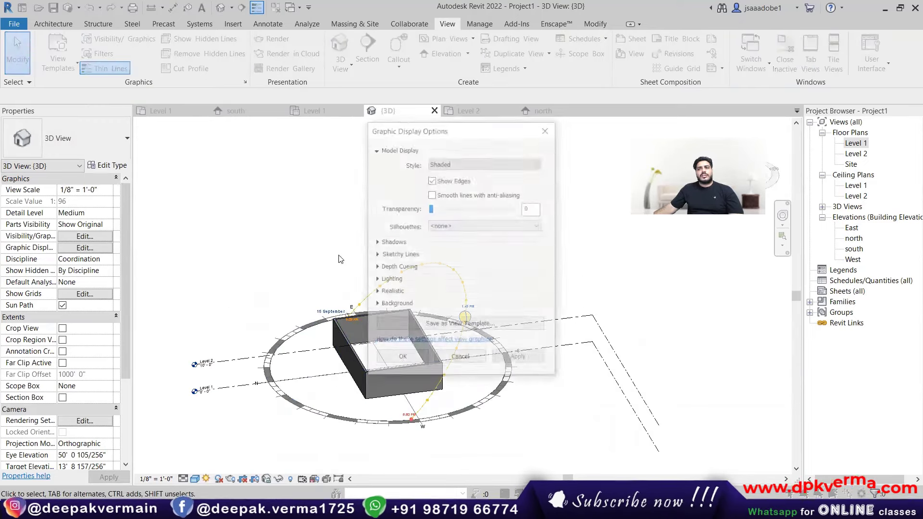
left_click(376, 242)
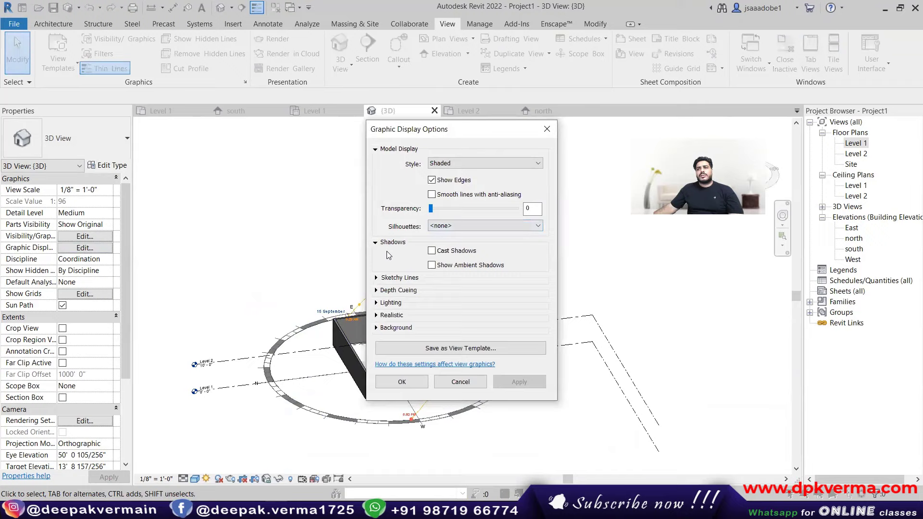
left_click(432, 252)
left_click(413, 382)
Step: Move the sun along the 3D path to the morning side and back to 1:30 PM to compare the room's shadows
middle_click_drag(358, 337, 435, 367, "shift")
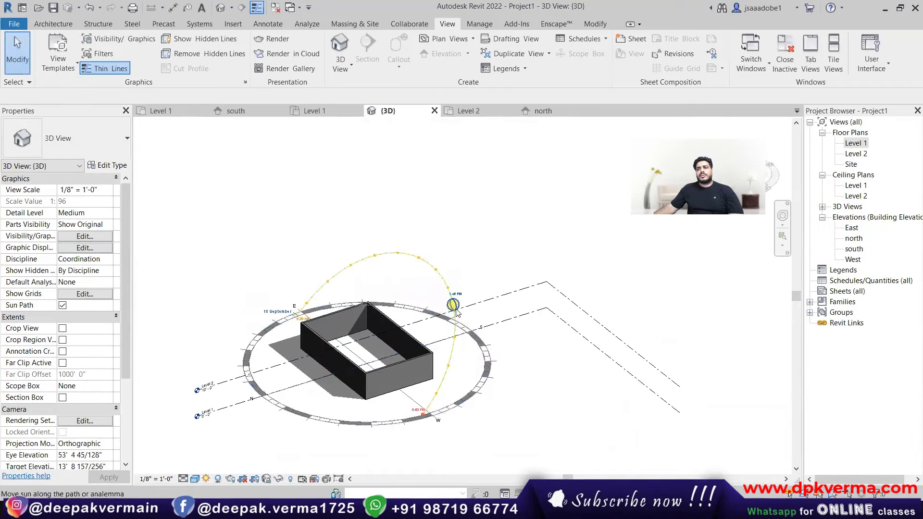
left_click_drag(454, 307, 418, 258)
middle_click_drag(420, 269, 497, 345, "shift")
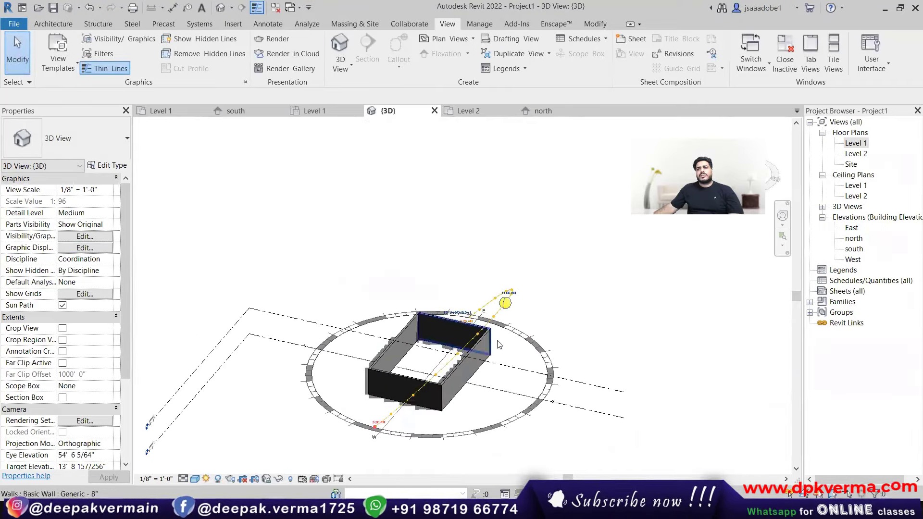
left_click_drag(506, 303, 512, 290)
middle_click_drag(527, 319, 450, 336, "shift")
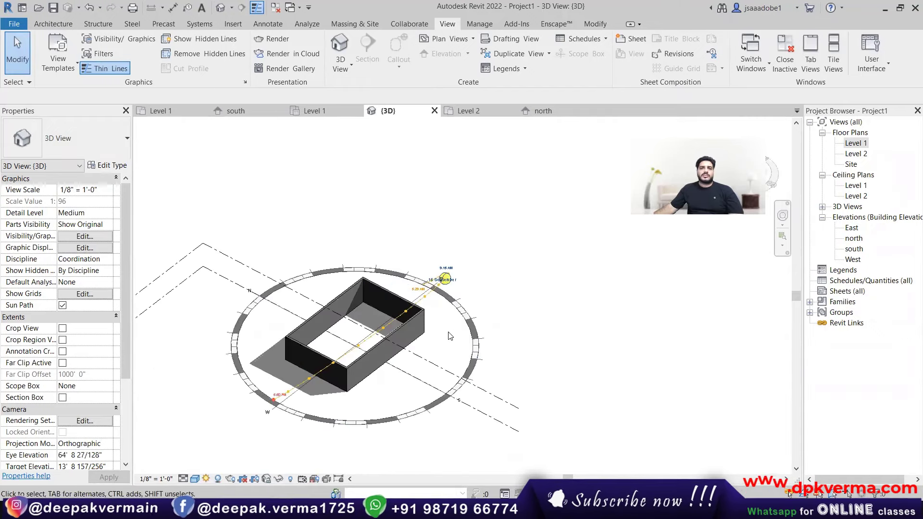
left_click_drag(446, 279, 371, 336)
middle_click_drag(404, 356, 433, 358, "shift")
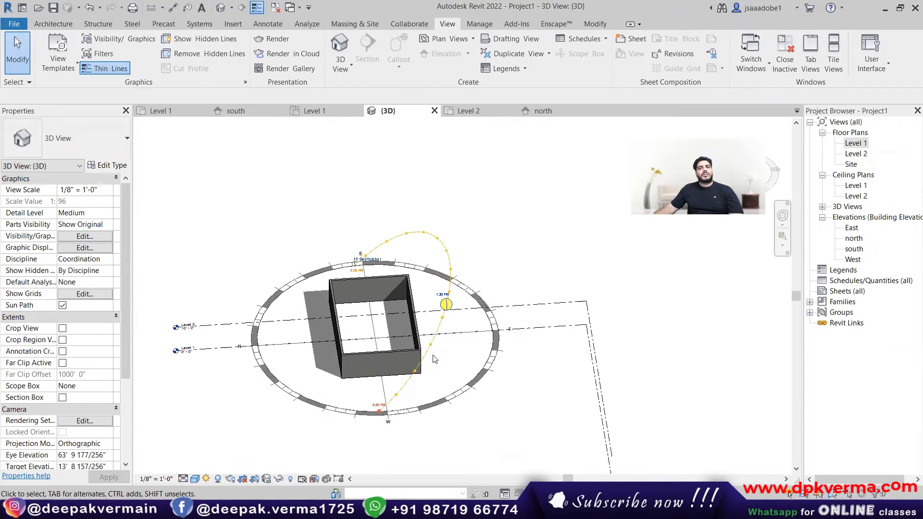
Step: Move the sun along the 3D sun path to 2:30 PM and inspect the shadow around the room
left_click_drag(446, 304, 436, 330)
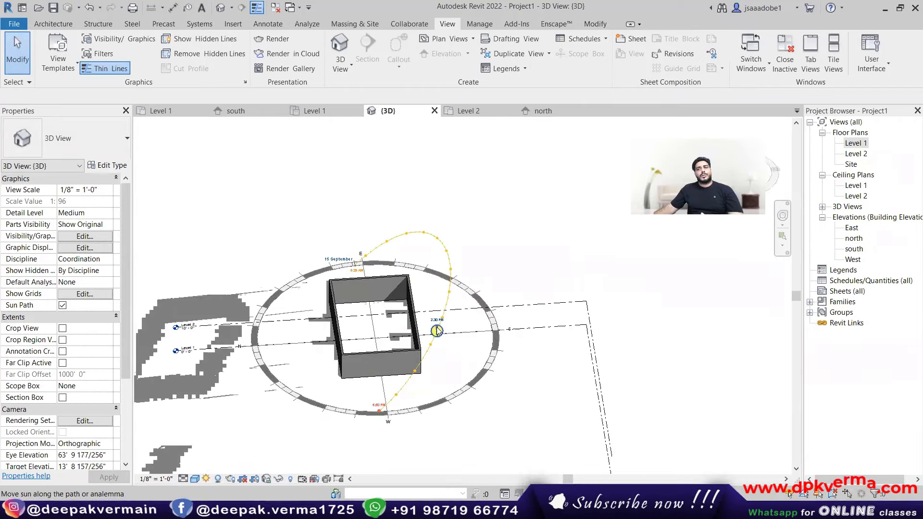
scroll(504, 283, "down", 2)
scroll(469, 301, "up", 2)
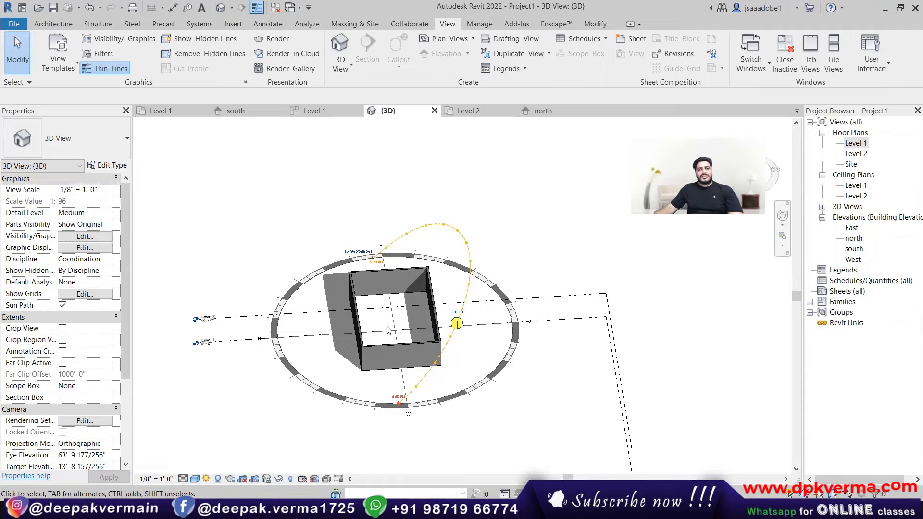
scroll(430, 340, "up", 3)
middle_click_drag(459, 336, 529, 324, "shift")
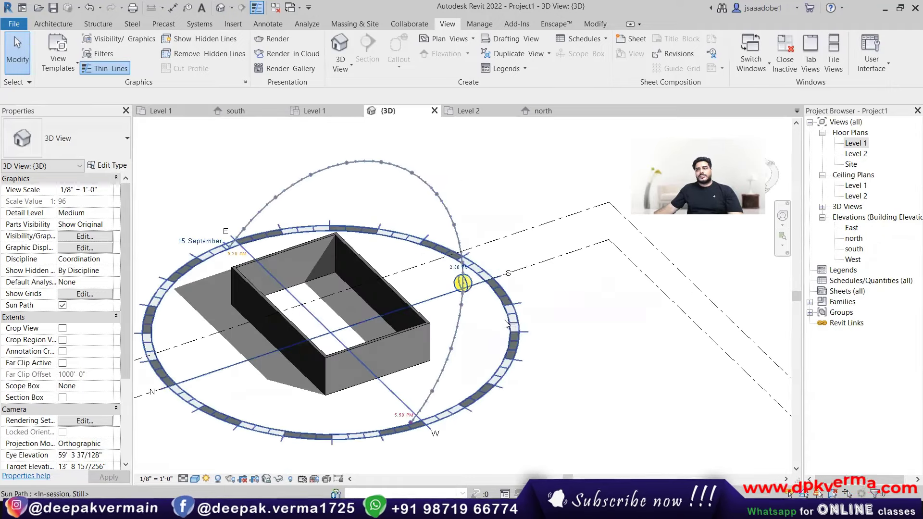
Step: Move the sun along the 3D sun path to 3:00 PM and inspect the shadow from another side
left_click_drag(463, 283, 471, 312)
scroll(433, 344, "down", 3)
scroll(390, 344, "up", 2)
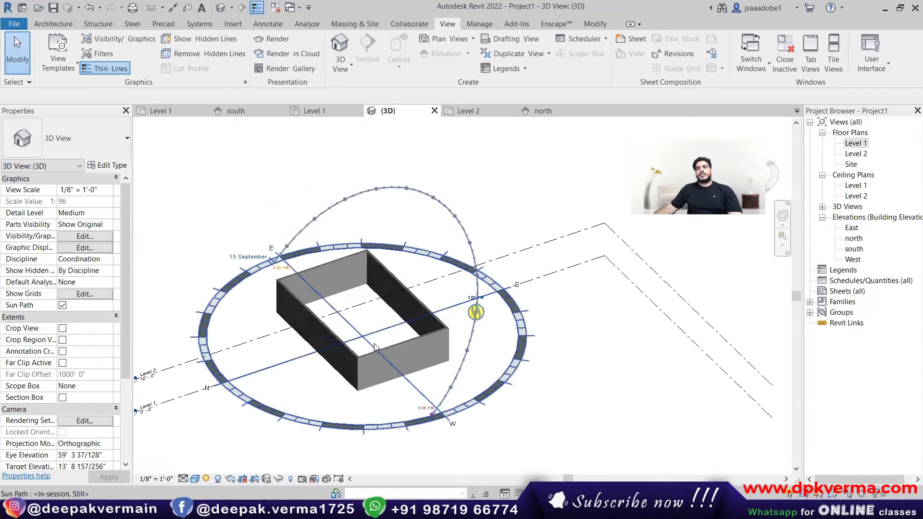
scroll(376, 347, "up", 2)
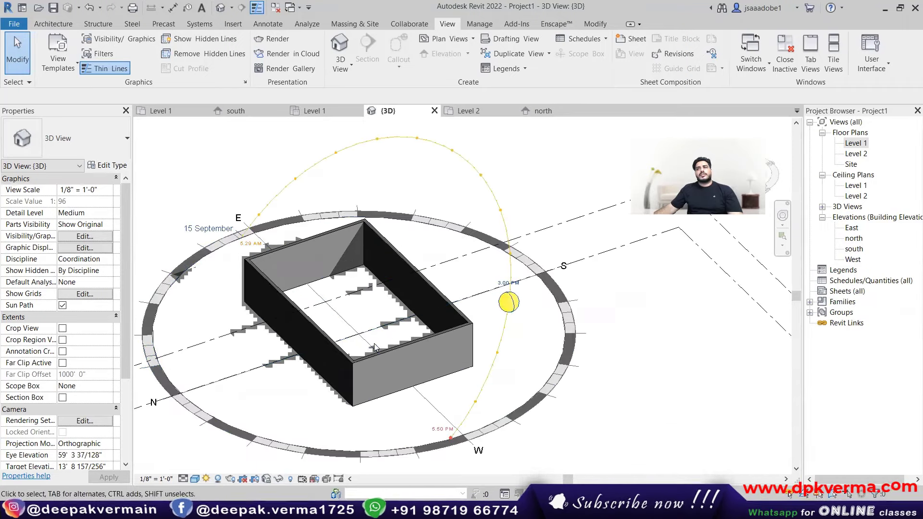
middle_click_drag(376, 347, 279, 345, "shift")
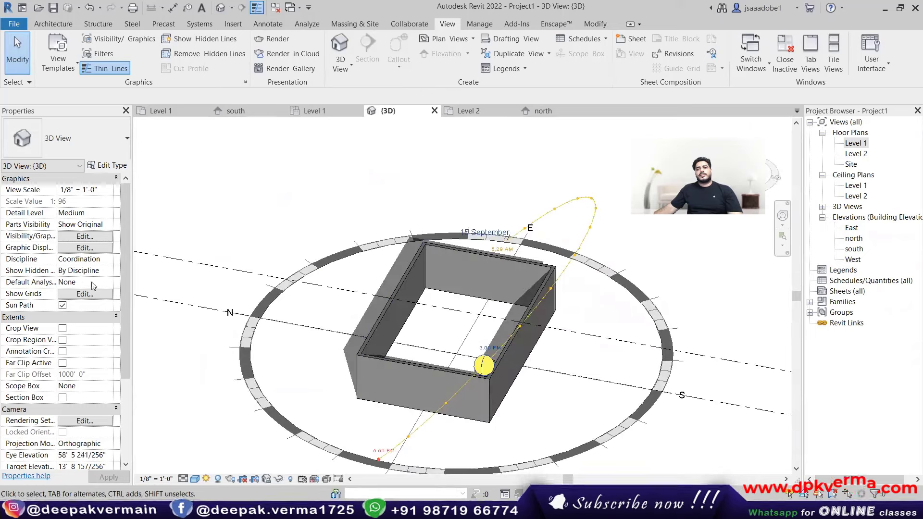
Step: Turn off both cast shadows and the sun path in the 3D view
left_click(90, 251)
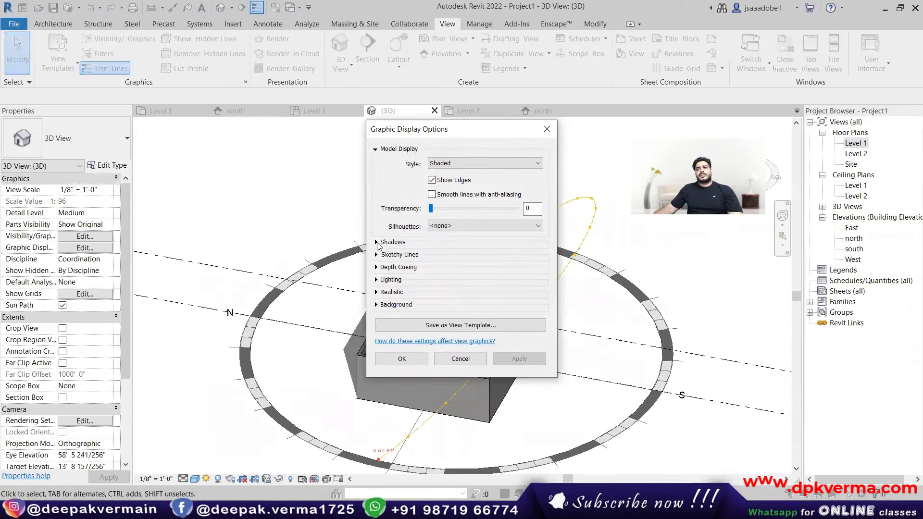
left_click(433, 251)
left_click(400, 382)
scroll(391, 371, "down", 2)
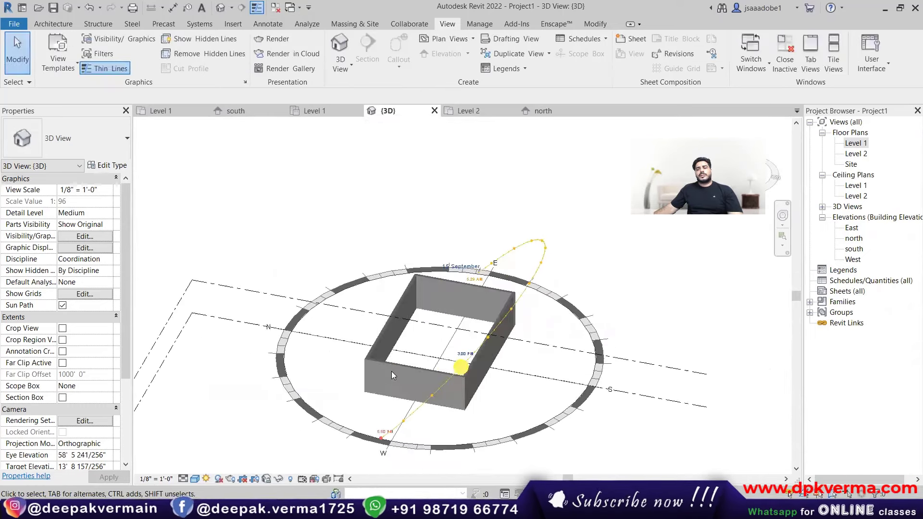
middle_click_drag(391, 371, 334, 328)
left_click(206, 479)
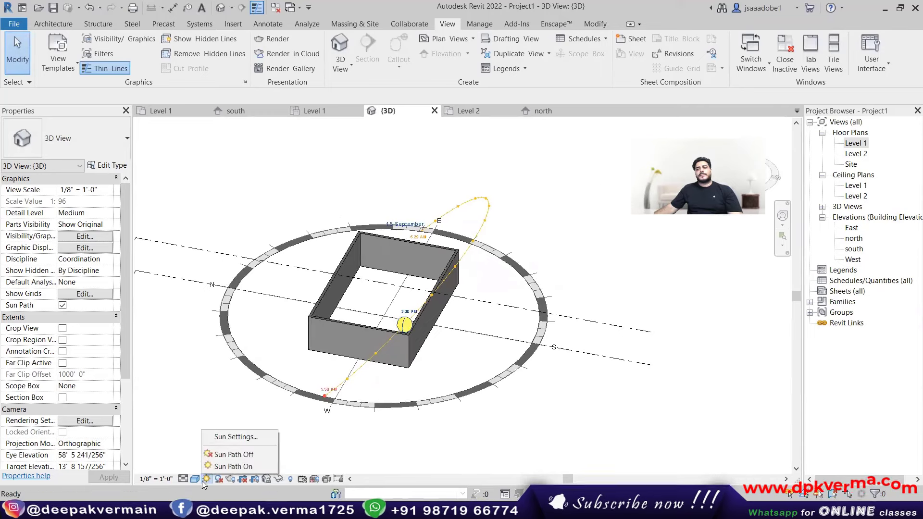
left_click(235, 454)
Step: Select the room's connected walls together and move them away from the centre, toward the northwest
middle_click_drag(354, 334, 428, 337, "shift")
key("Tab")
left_click(402, 349)
scroll(402, 349, "down", 2)
left_click_drag(412, 328, 300, 355)
left_click(411, 282)
middle_click_drag(411, 288, 390, 321, "shift")
scroll(364, 356, "up", 3)
scroll(352, 356, "up", 2)
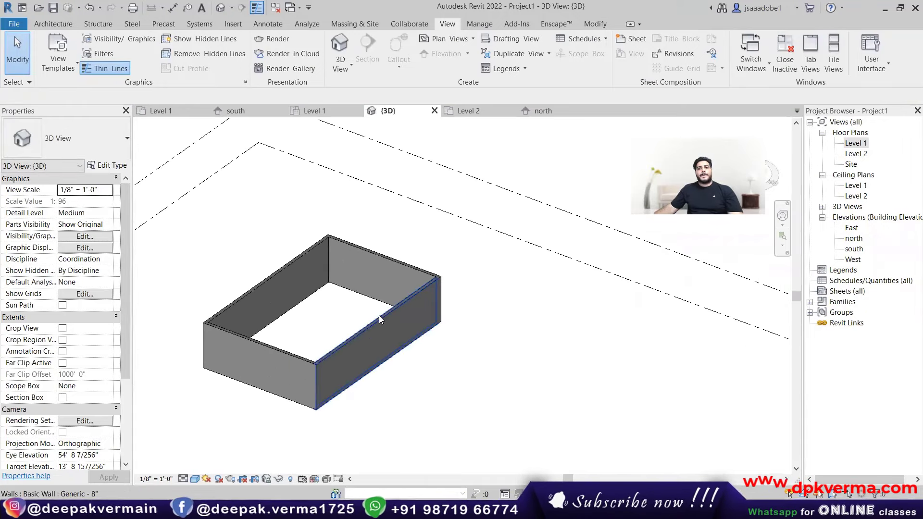
Step: Set the 3D view's visual style to Shaded
left_click(195, 479)
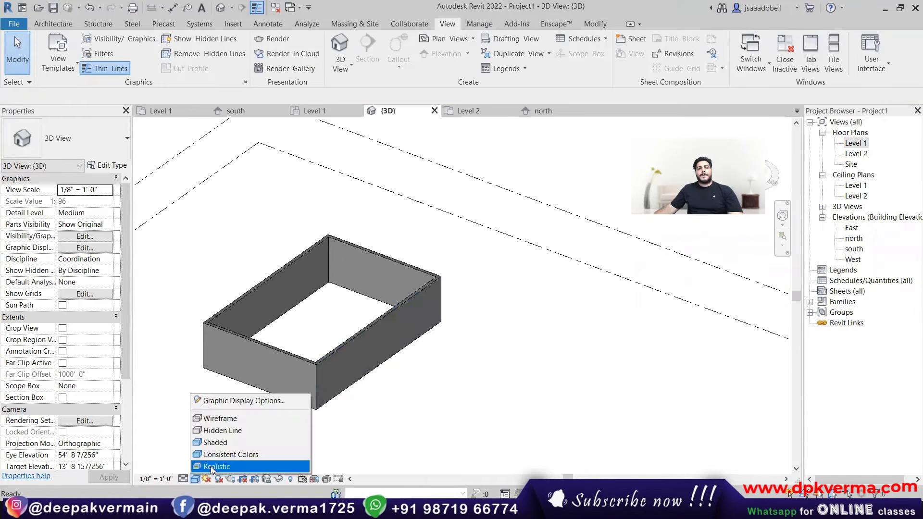
left_click(215, 442)
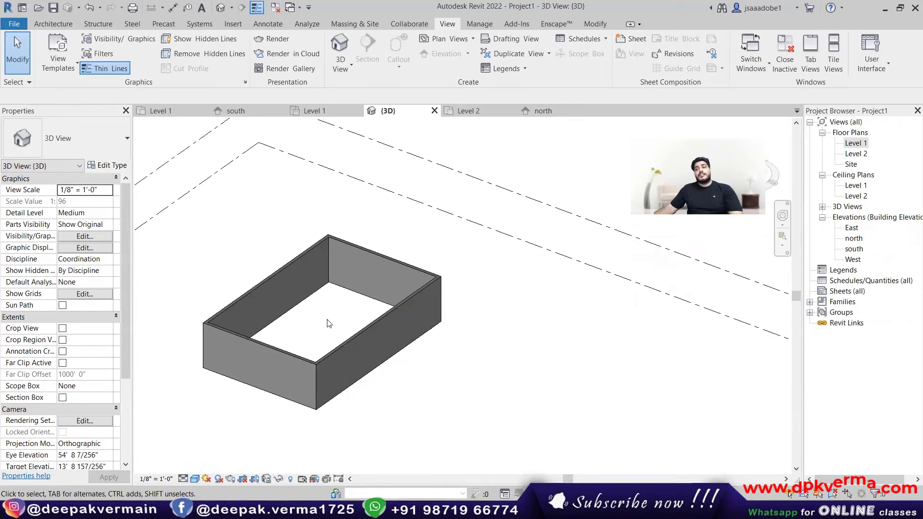
scroll(327, 323, "up", 1)
scroll(328, 325, "up", 3)
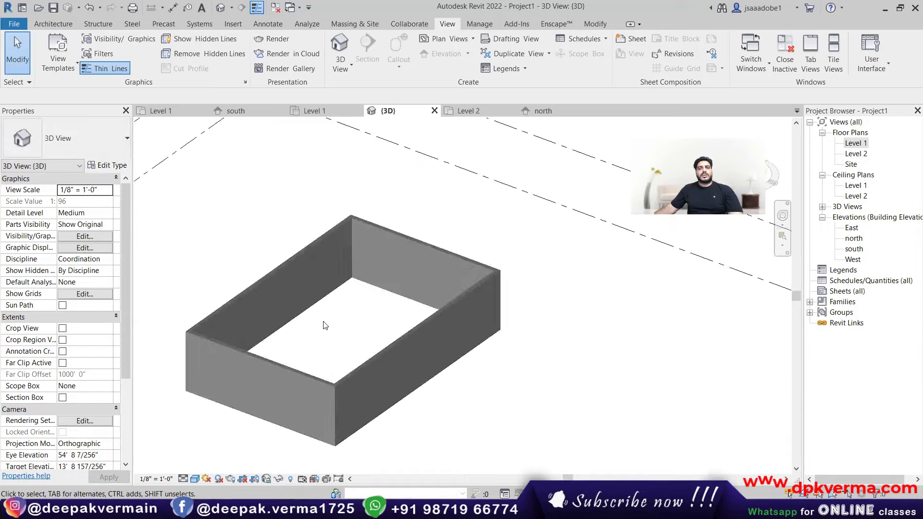
scroll(384, 322, "down", 4)
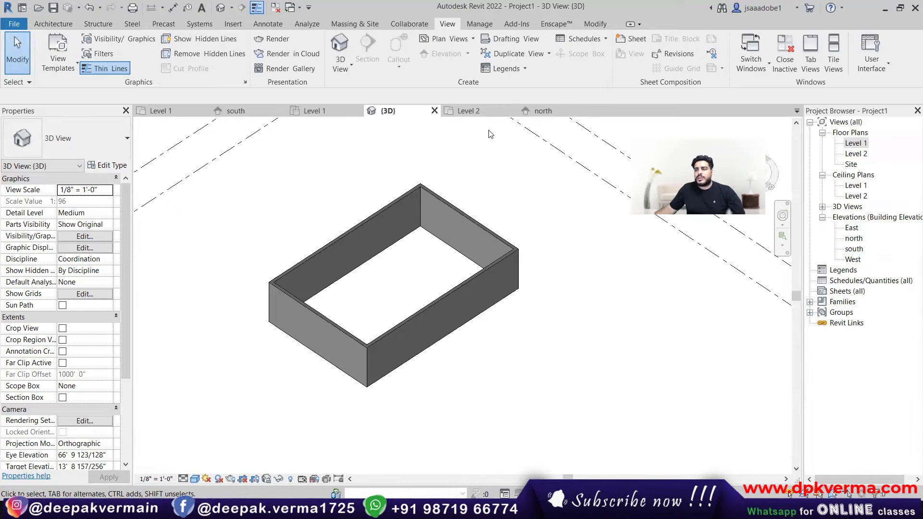
left_click(471, 218)
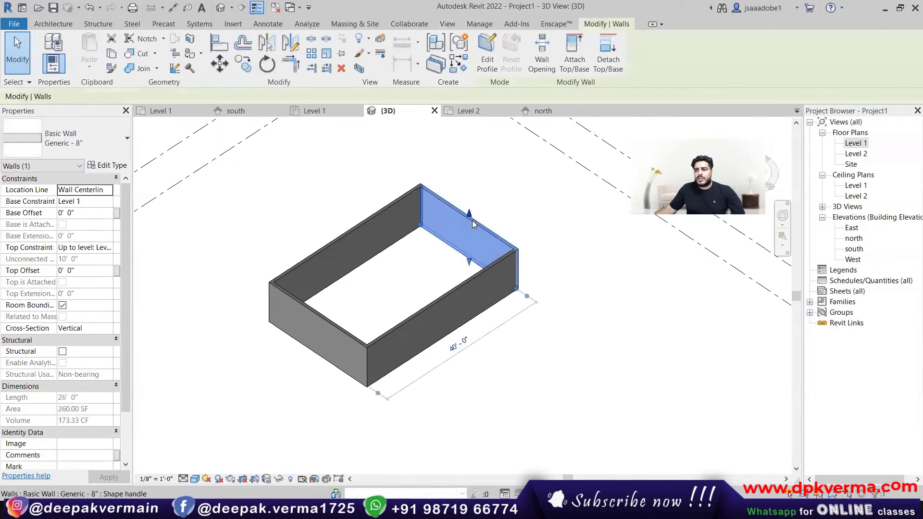
middle_click_drag(470, 212, 365, 250, "shift")
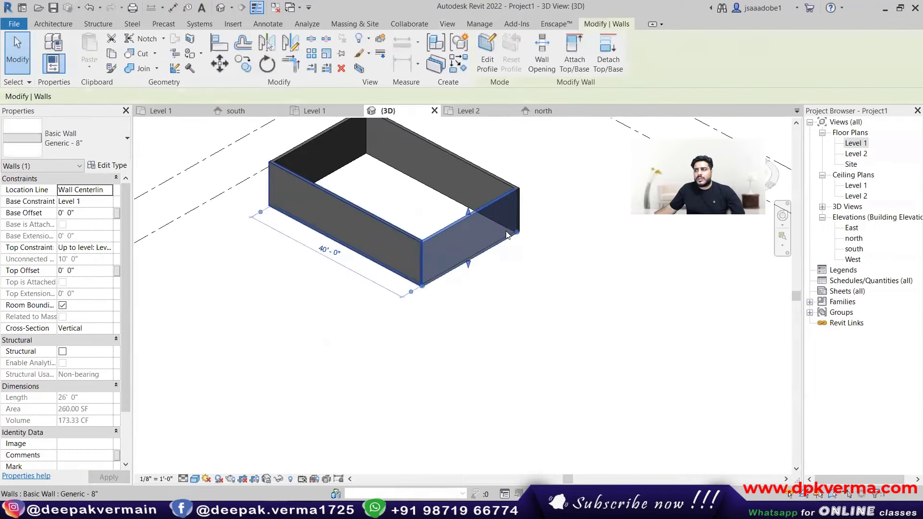
Step: Open the Level 1 floor plan and turn off its sun path and cast shadows
double_click(856, 143)
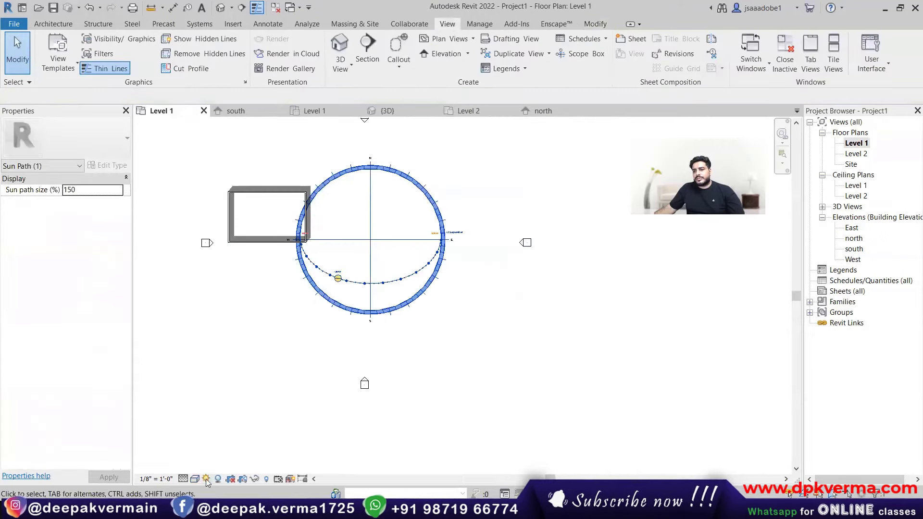
left_click(207, 479)
left_click(234, 454)
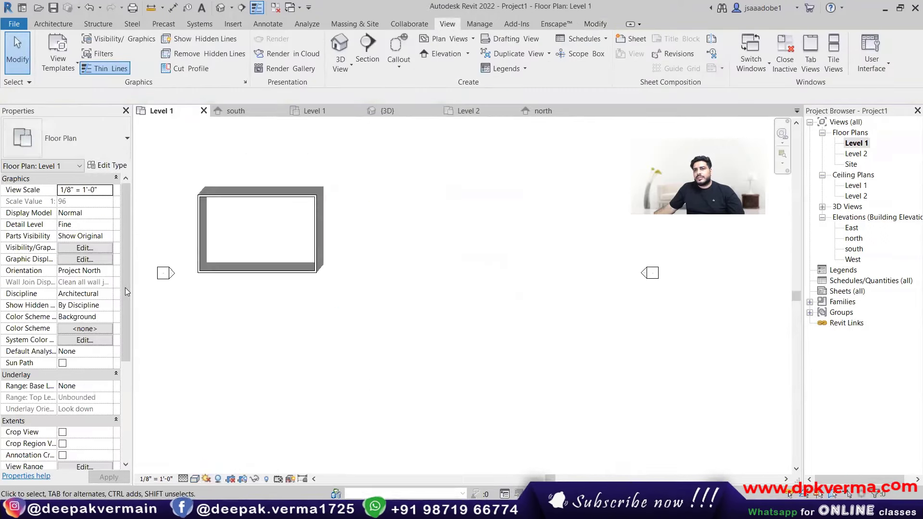
left_click(100, 259)
left_click(385, 241)
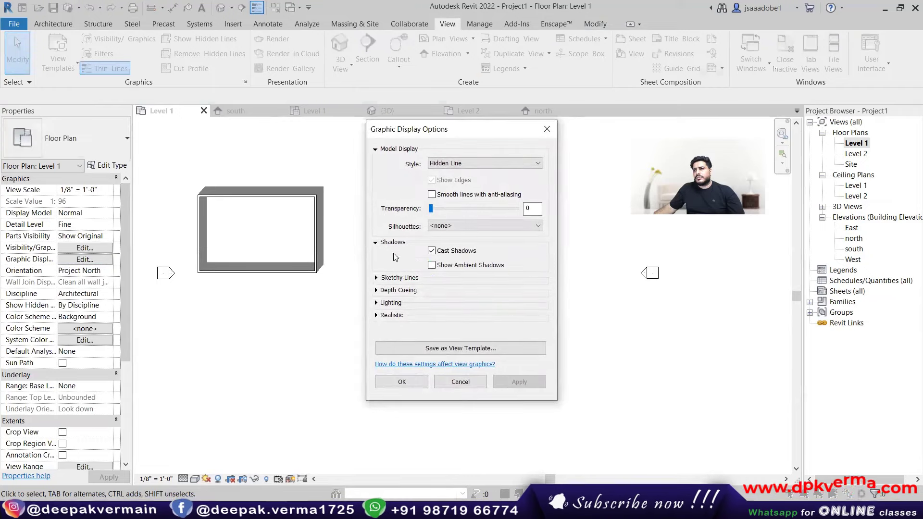
left_click(399, 383)
middle_click_drag(258, 282, 343, 305)
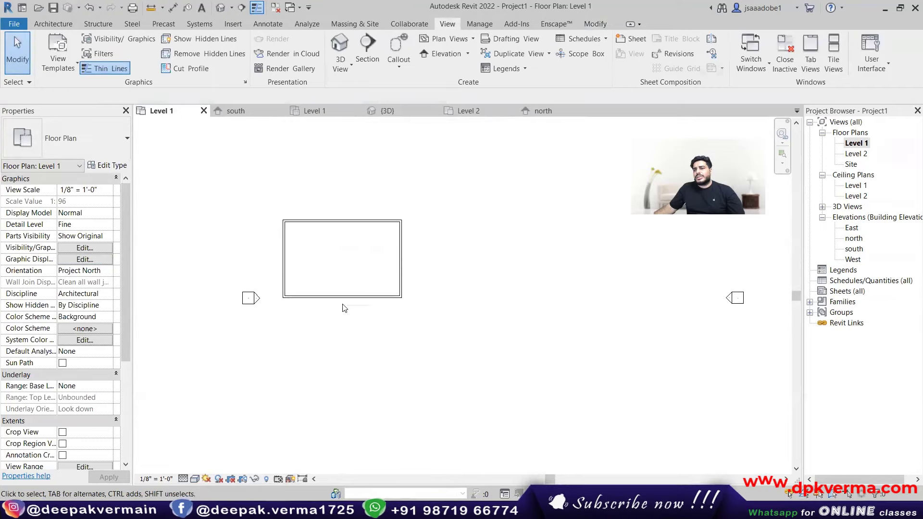
Step: Select all four walls of the room and move them east, back to the centre between the elevation markers
scroll(343, 292, "up", 2)
left_click(421, 248)
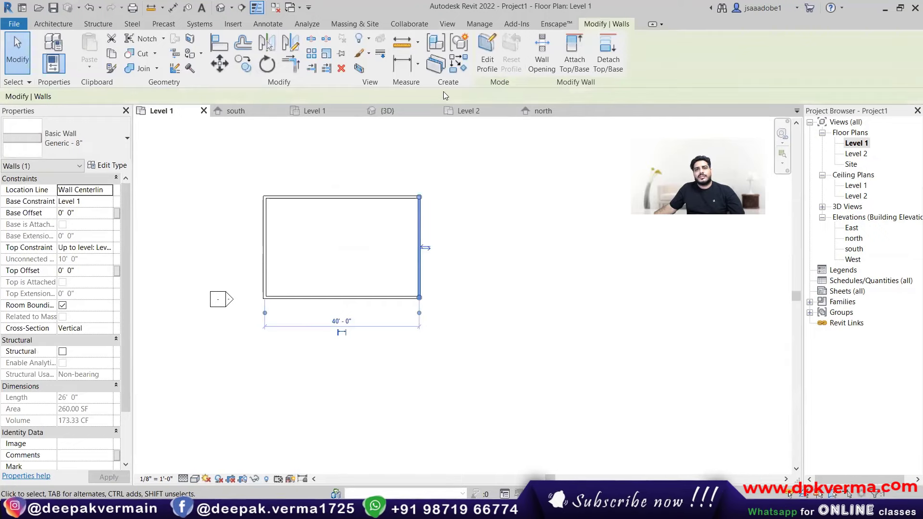
scroll(383, 206, "down", 1)
left_click_drag(284, 179, 433, 332)
left_click_drag(410, 261, 565, 295)
middle_click_drag(564, 295, 321, 315)
left_click(278, 289)
scroll(397, 274, "down", 1)
middle_click_drag(280, 287, 376, 289)
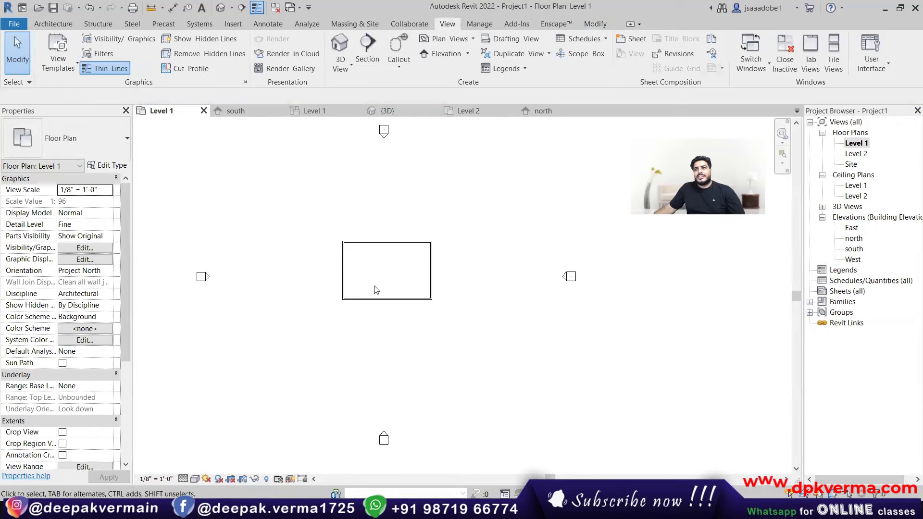
Step: Round the room's southeast corner with a Fillet Arc wall of type Exterior - Brick and CMU on MTL. Stud
left_click(53, 24)
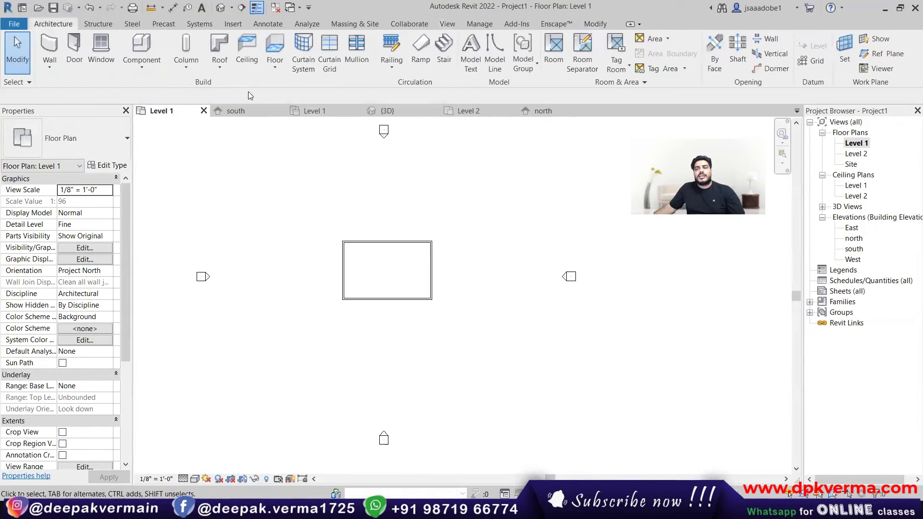
left_click(54, 50)
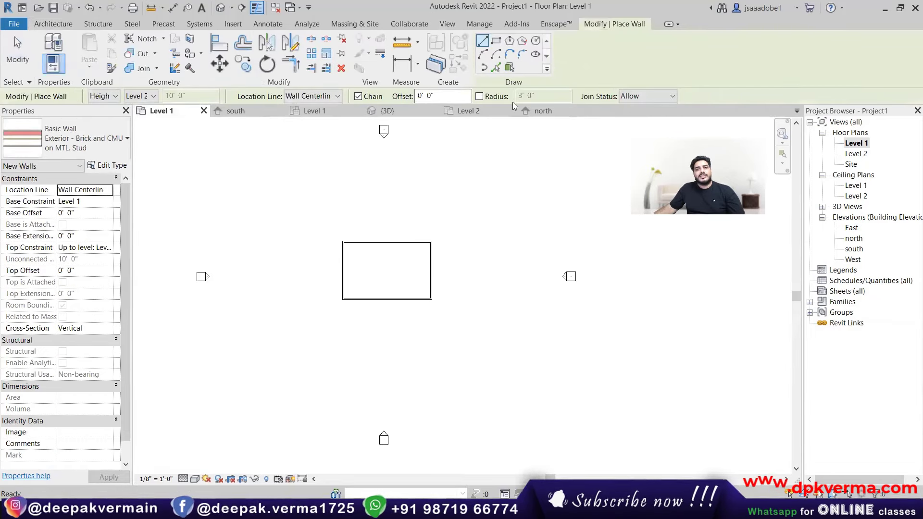
left_click(525, 56)
scroll(427, 294, "up", 3)
left_click(436, 293)
left_click(424, 307)
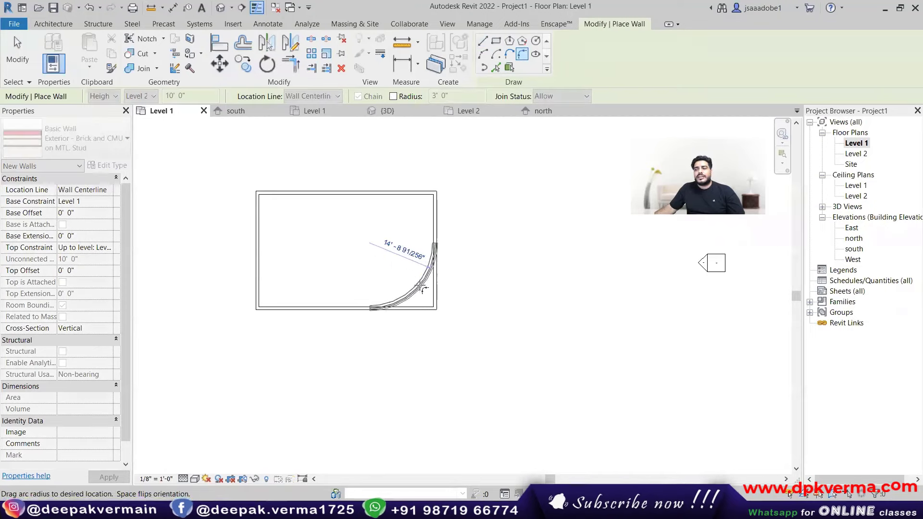
left_click(432, 264)
right_click(460, 204)
right_click(478, 222)
left_click(487, 227)
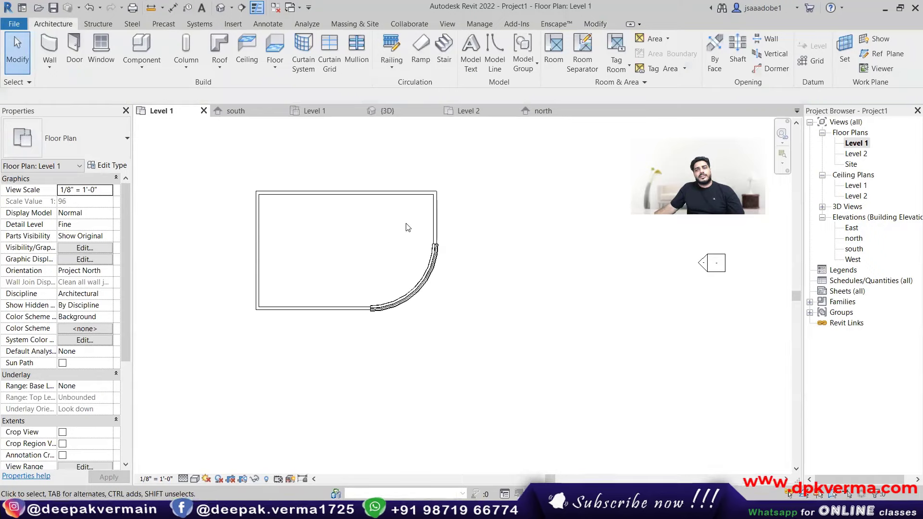
left_click(50, 49)
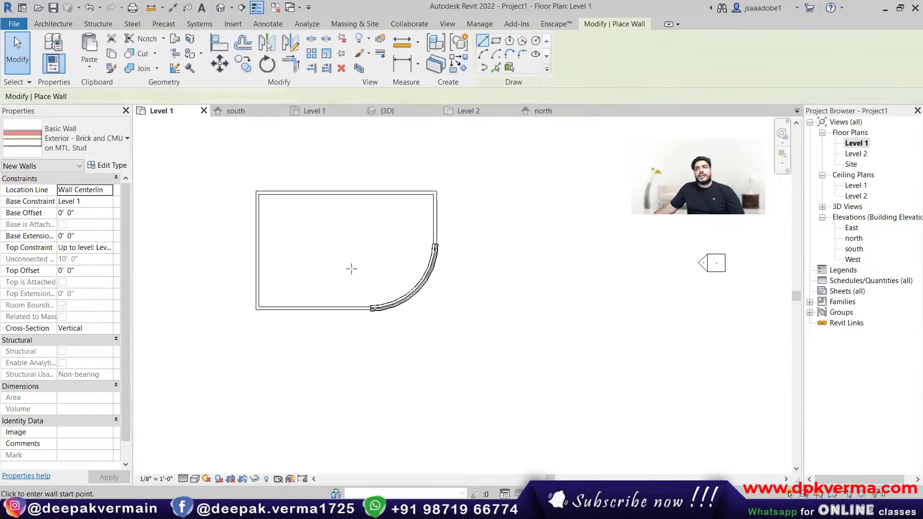
key("Escape")
key("Escape")
left_click(346, 193)
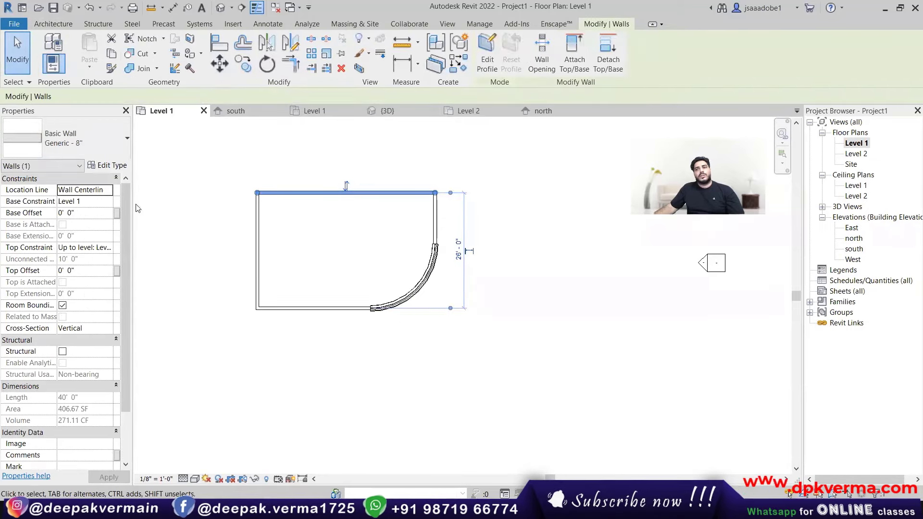
scroll(284, 210, "up", 1)
scroll(285, 212, "up", 1)
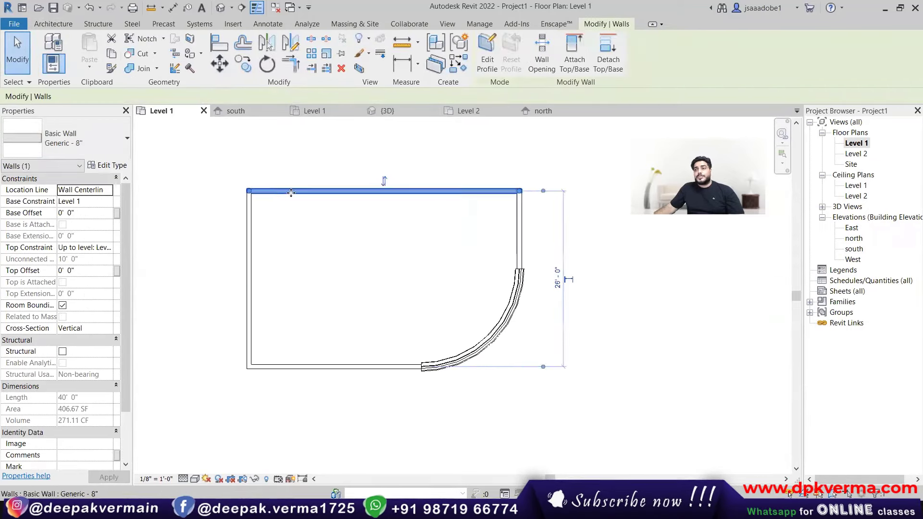
left_click(330, 243)
scroll(330, 243, "down", 2)
left_click(50, 45)
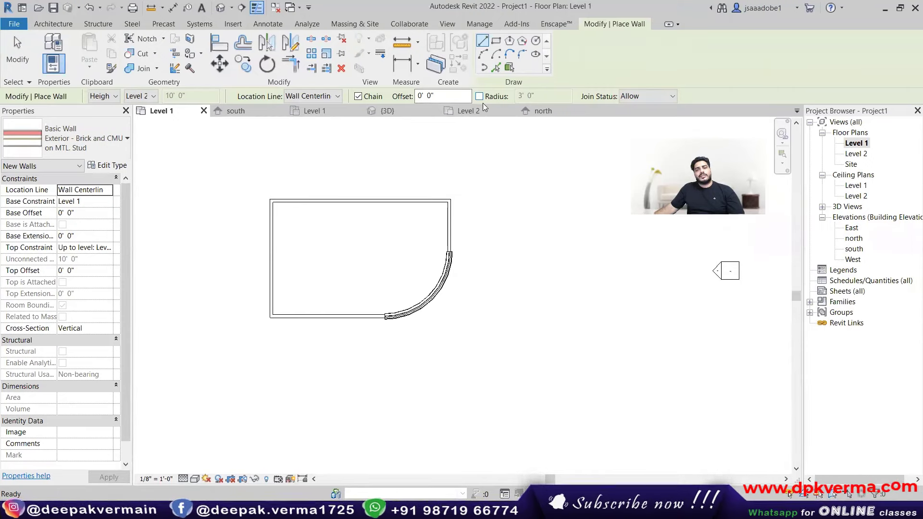
scroll(329, 225, "up", 1)
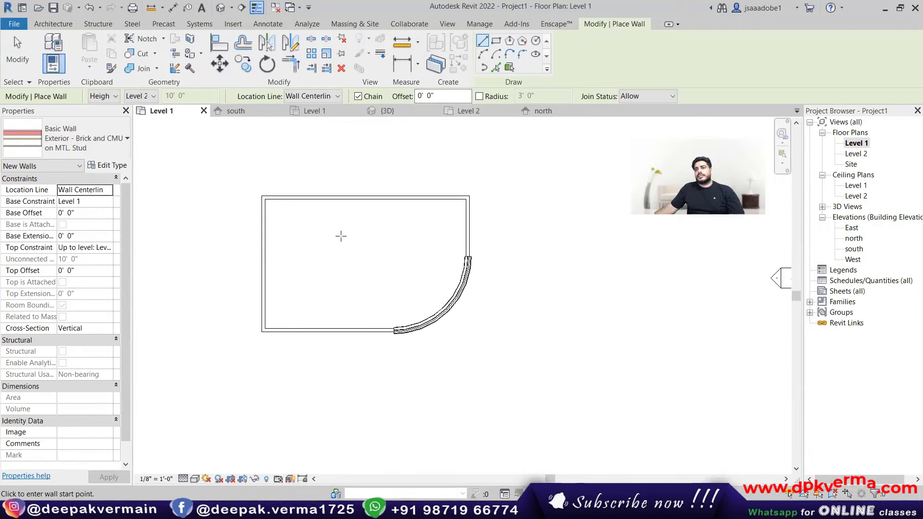
scroll(354, 222, "down", 2)
key("Escape")
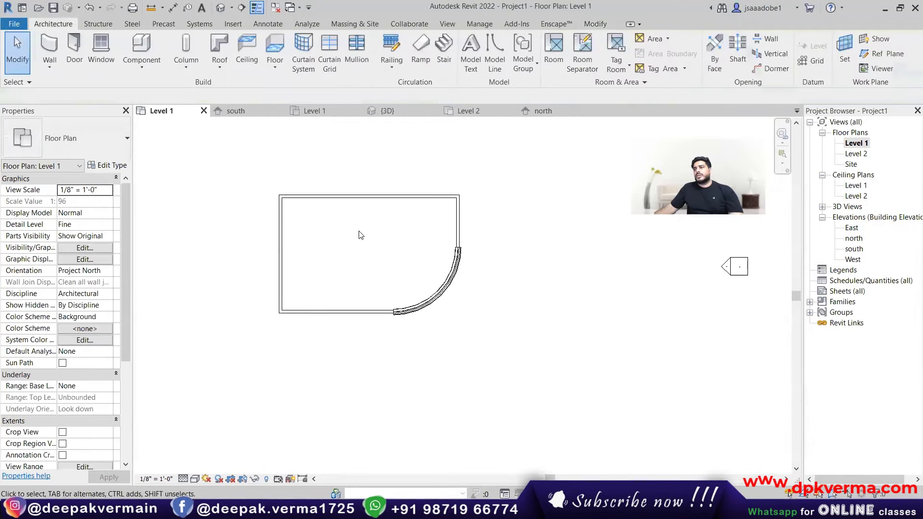
Step: Delete the curved brick wall at the room's southeast corner
left_click(447, 286)
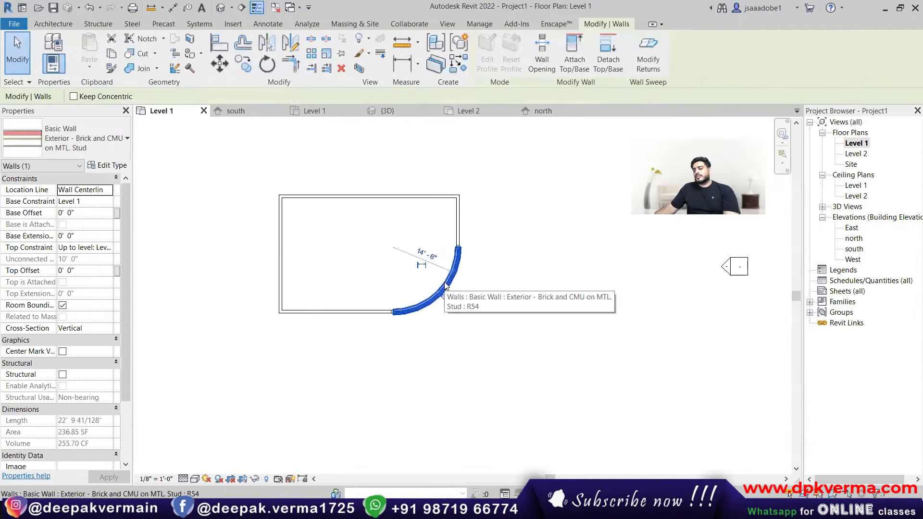
key("Delete")
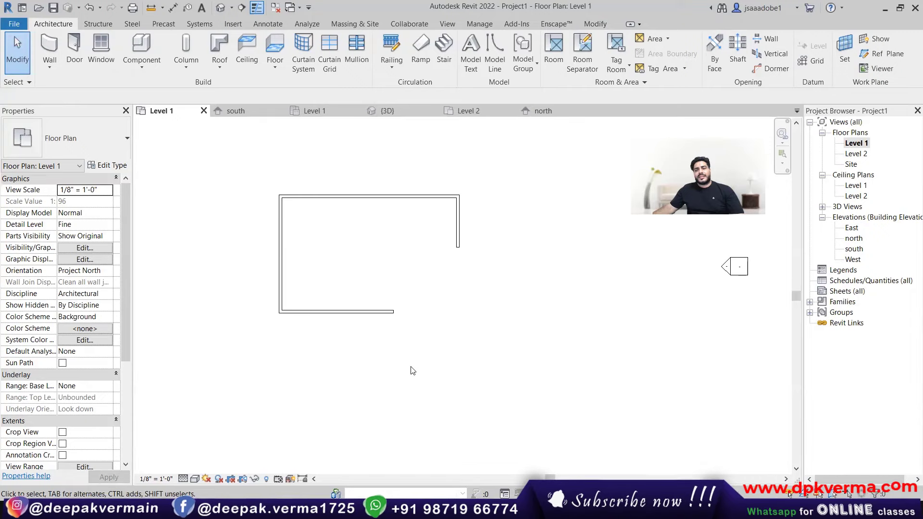
left_click_drag(483, 243, 391, 335)
key("Escape")
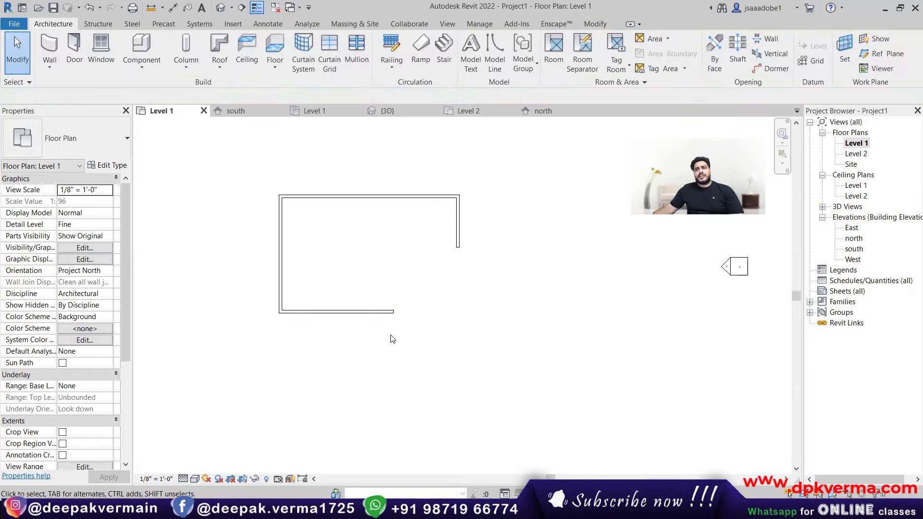